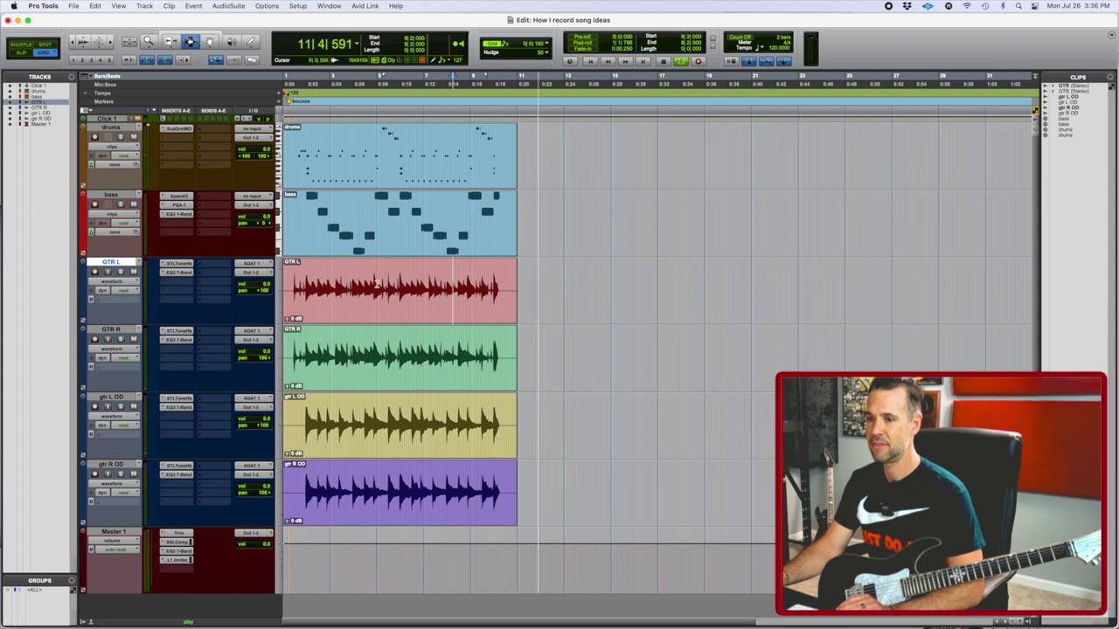
# Step: Play back the existing song idea from bar 5
pyautogui.press('space')
pyautogui.click(377, 278)
pyautogui.press('space')
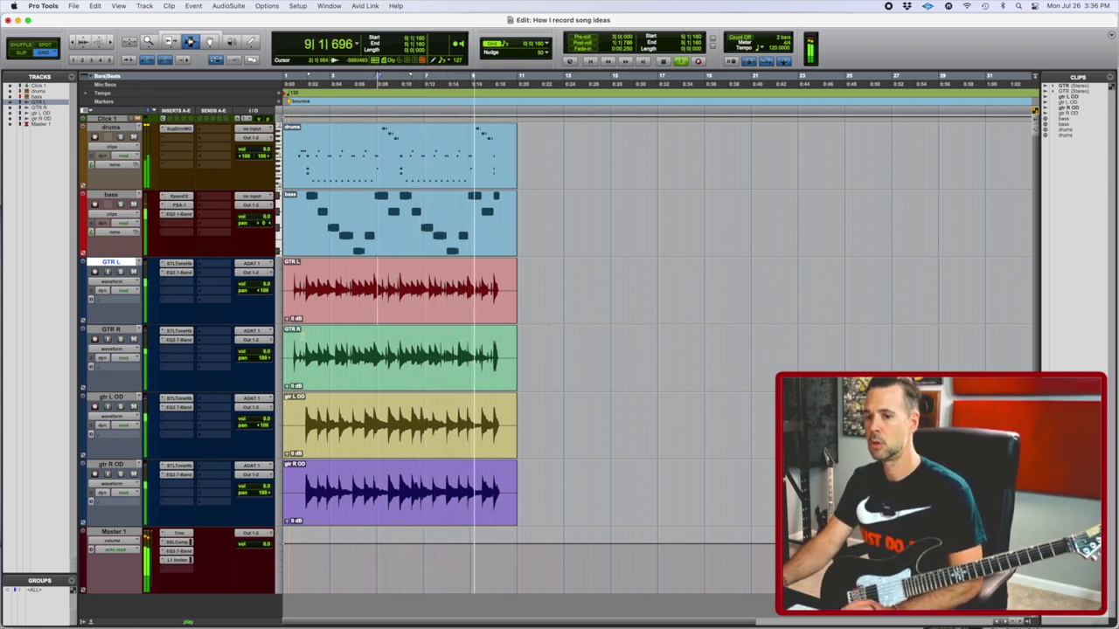
pyautogui.press('space')
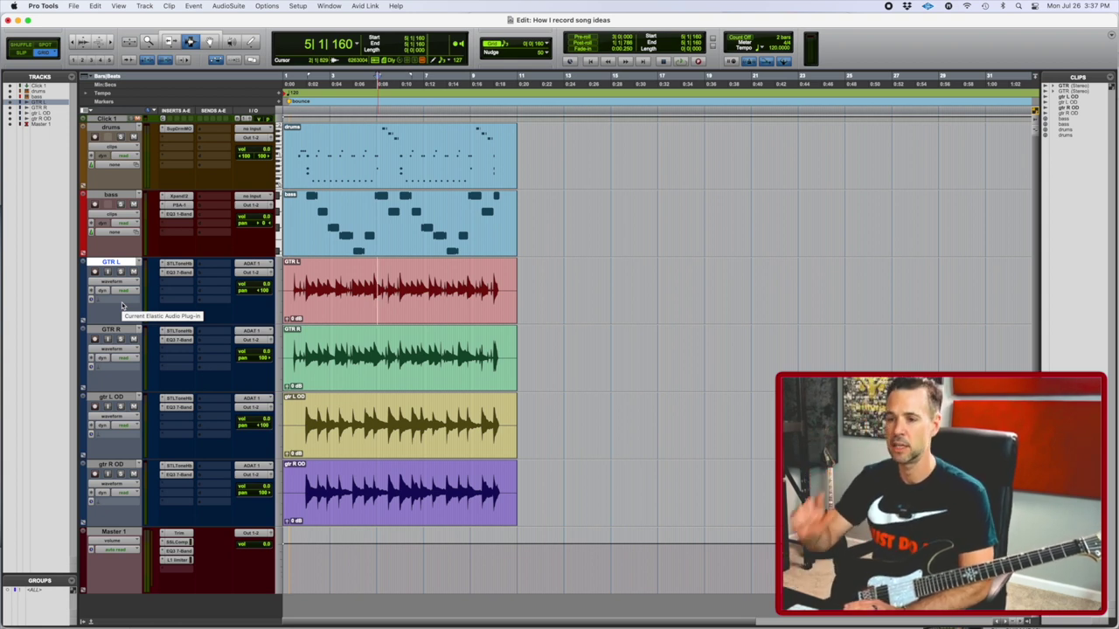
# Step: Arm the GTR L track for recording and play the arrangement from bar 9
pyautogui.click(95, 273)
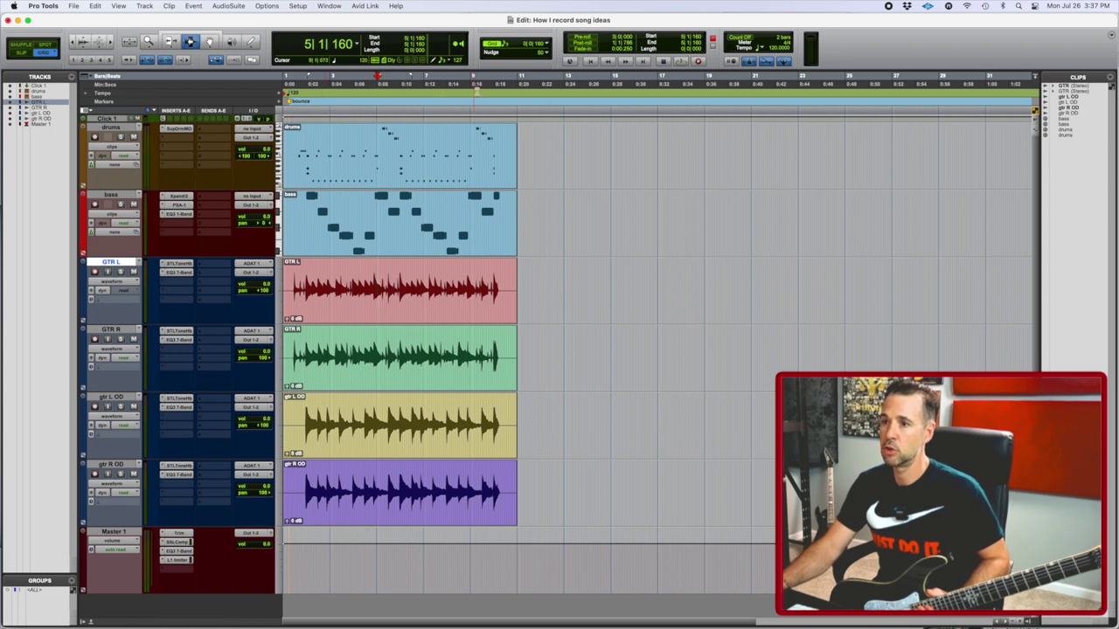
pyautogui.click(476, 83)
pyautogui.press('space')
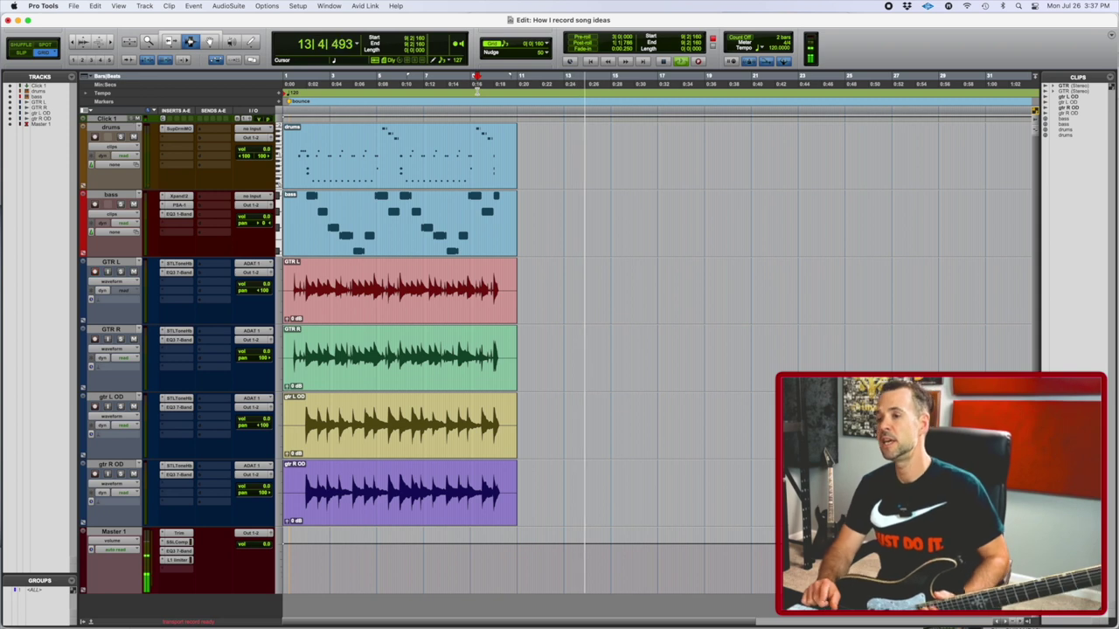
pyautogui.press('space')
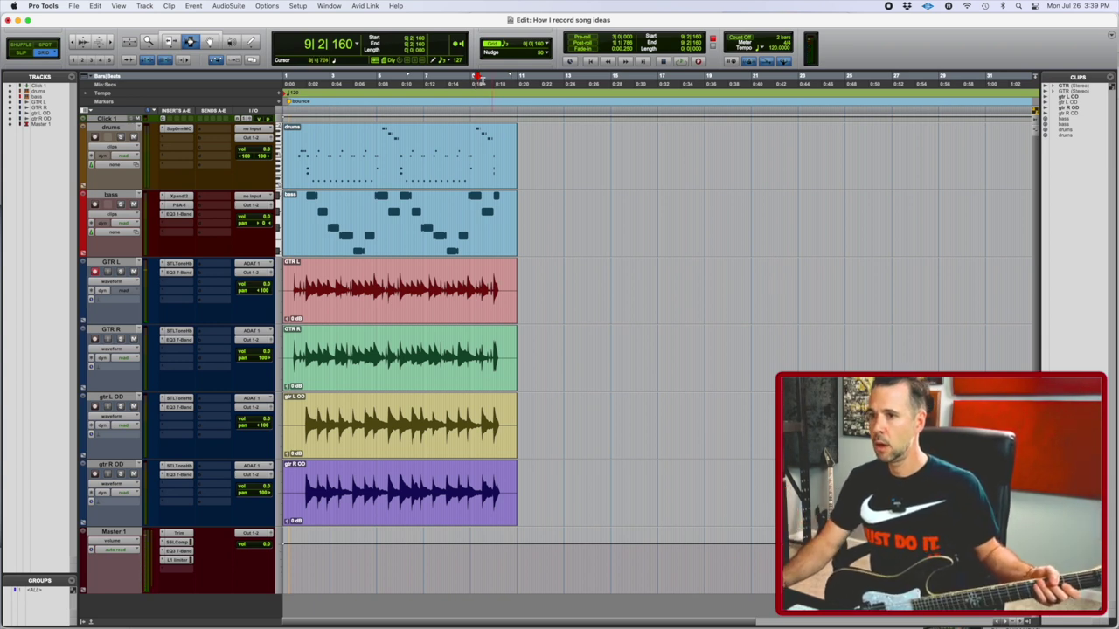
# Step: Try recording a guitar take on GTR L from bar 9, play it back, and undo the recording
pyautogui.click(472, 84)
pyautogui.press('super+space')
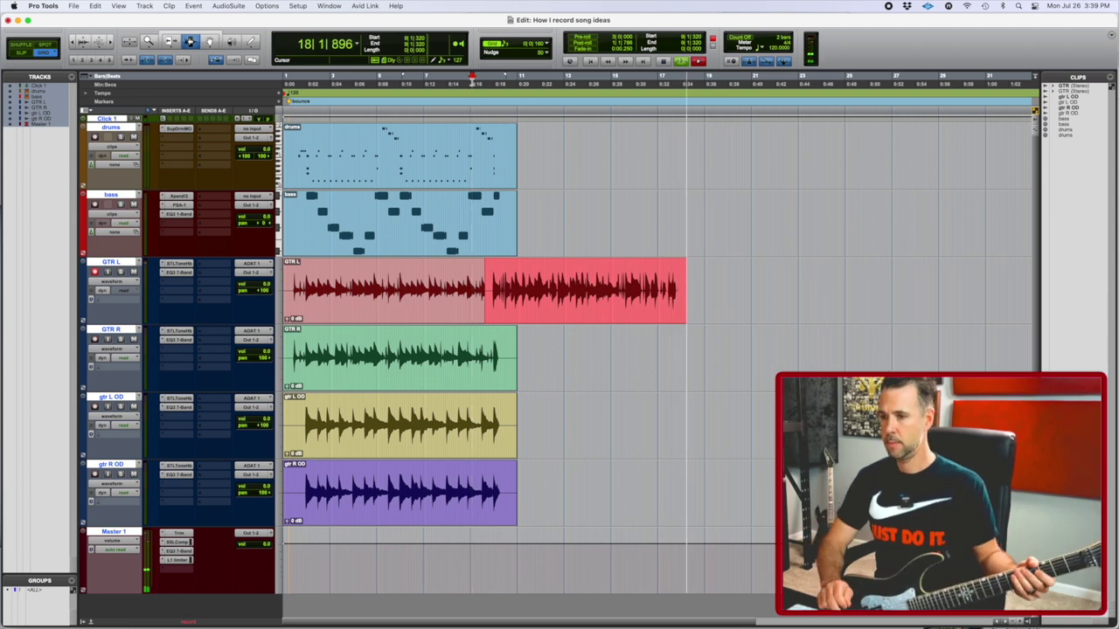
pyautogui.press('space')
pyautogui.press('space')
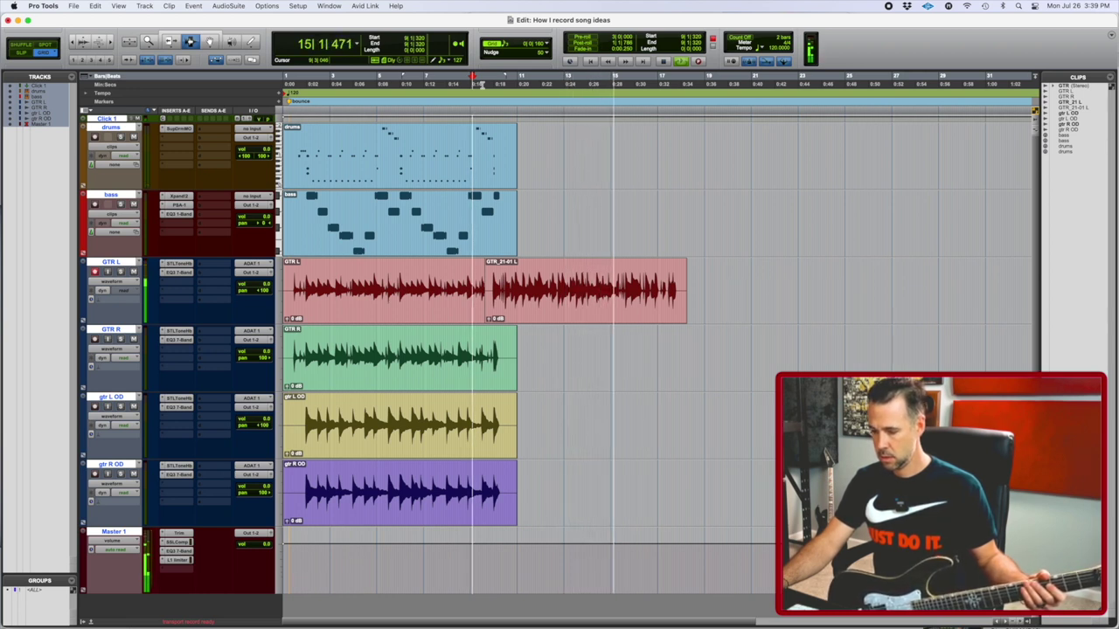
pyautogui.press('space')
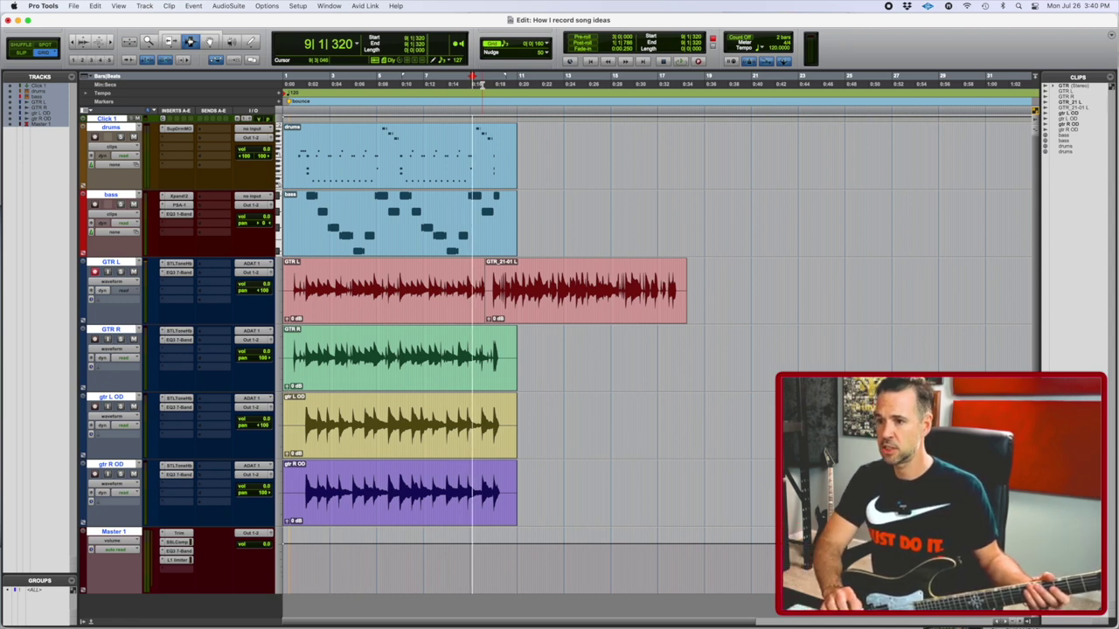
pyautogui.press('super+z')
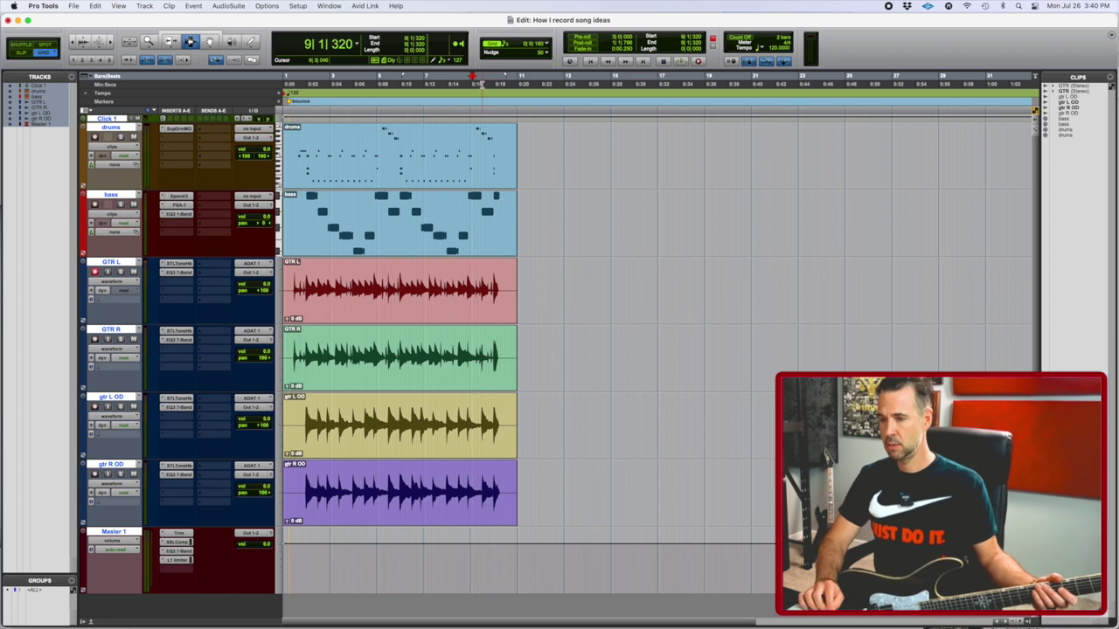
# Step: Try a second, longer guitar take on GTR L from 9|1|320 and discard it
pyautogui.press('super+space')
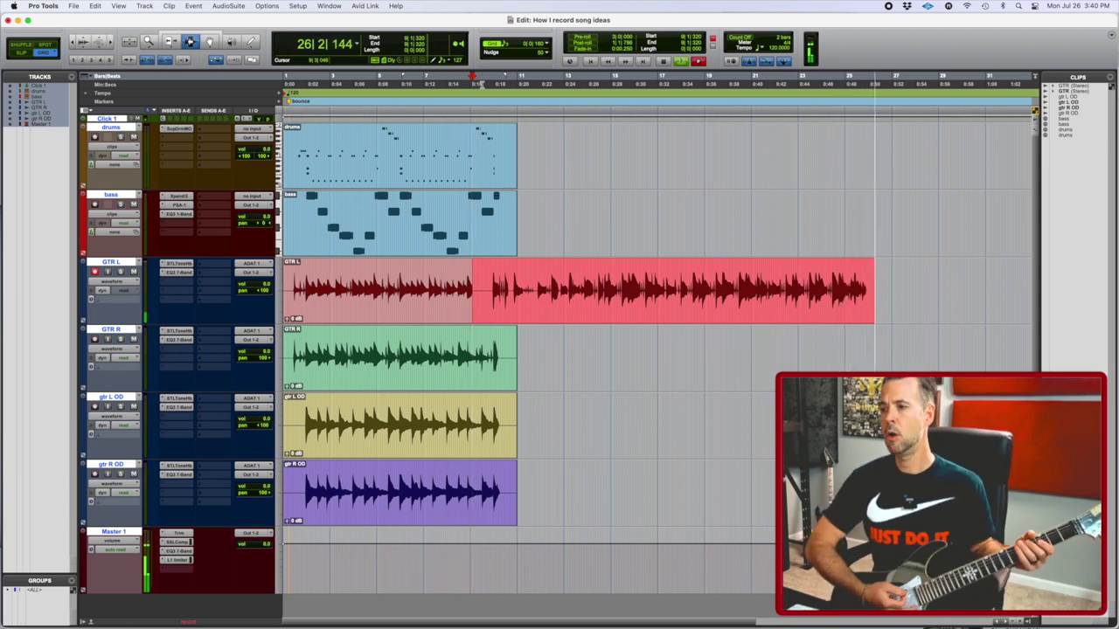
pyautogui.press('space')
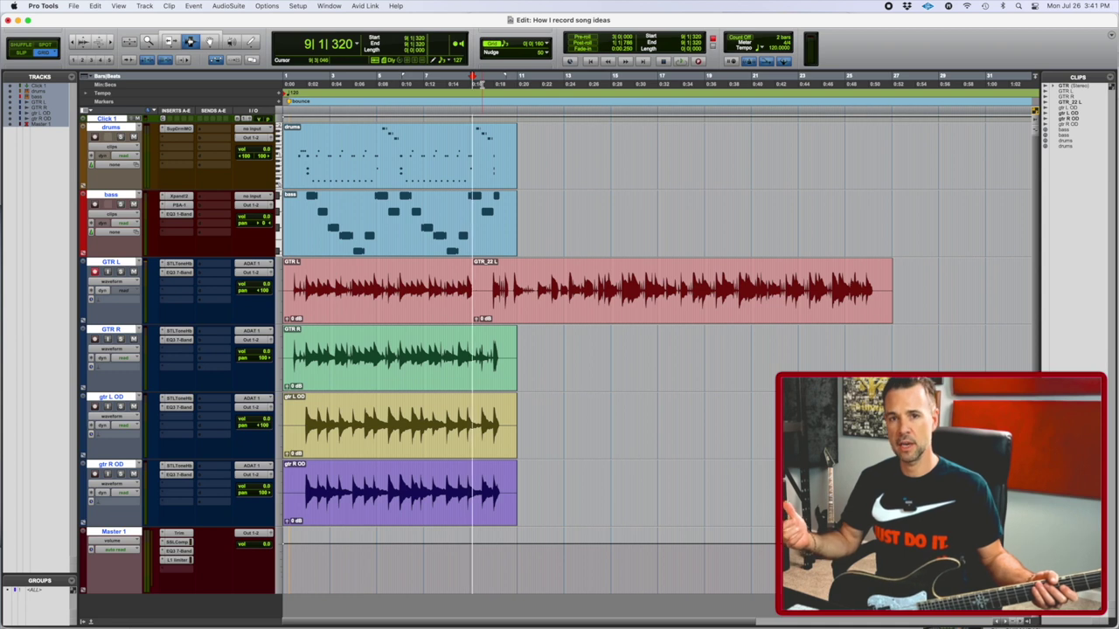
pyautogui.press('super+period')
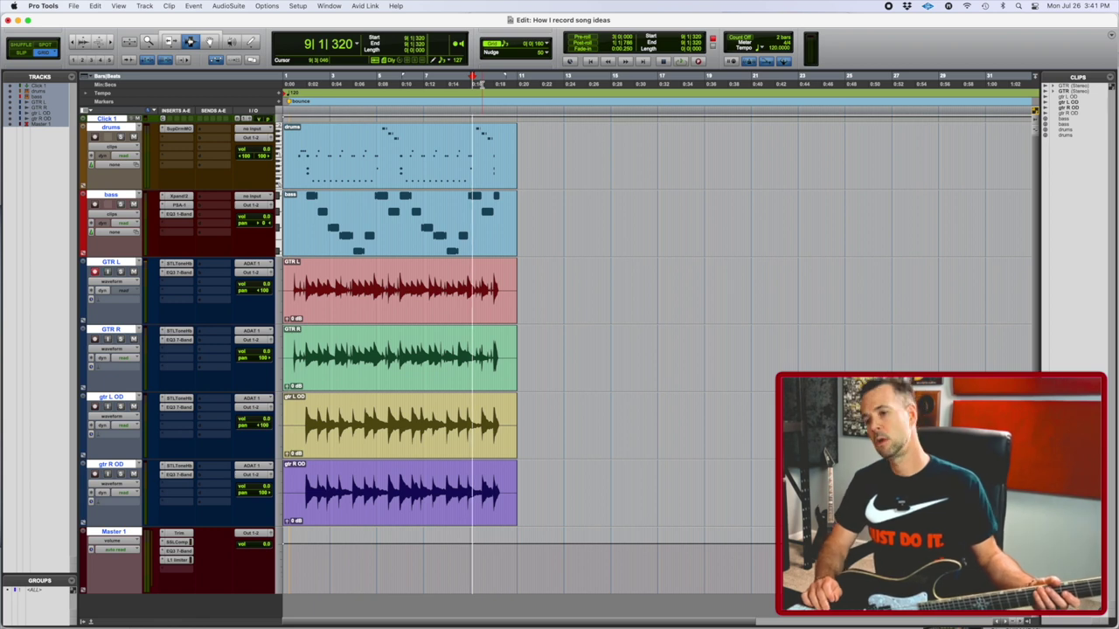
# Step: Record a new guitar take on GTR L from 9|1|320 to about bar 18
pyautogui.press('super+space')
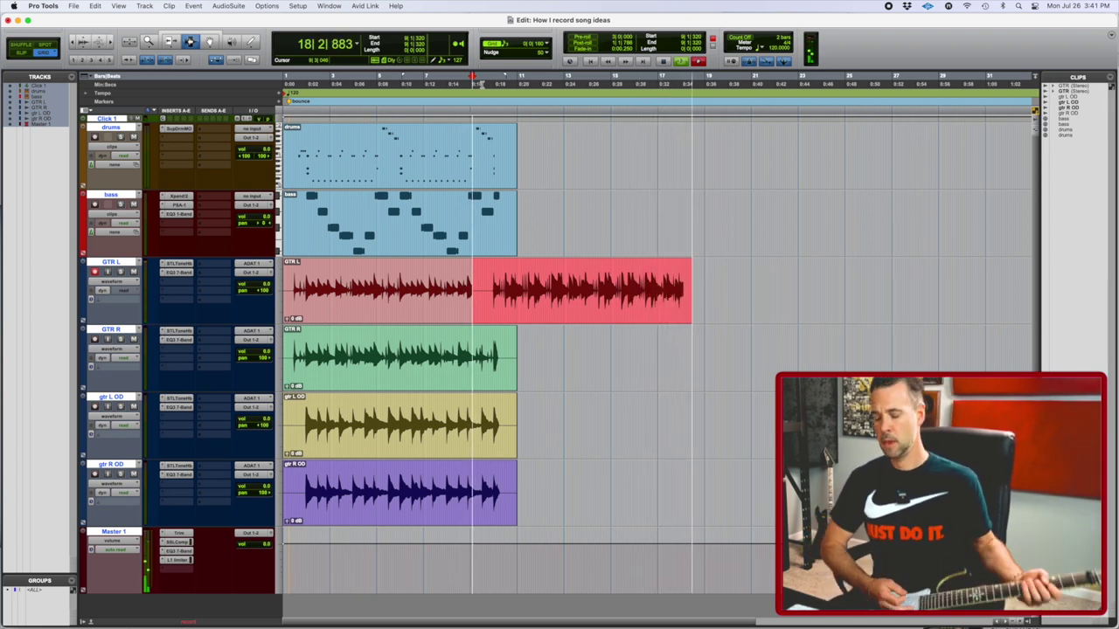
pyautogui.press('space')
# Step: Play back the opening of the newly recorded GTR L take from 9|4|320
pyautogui.press('t')
pyautogui.press('t')
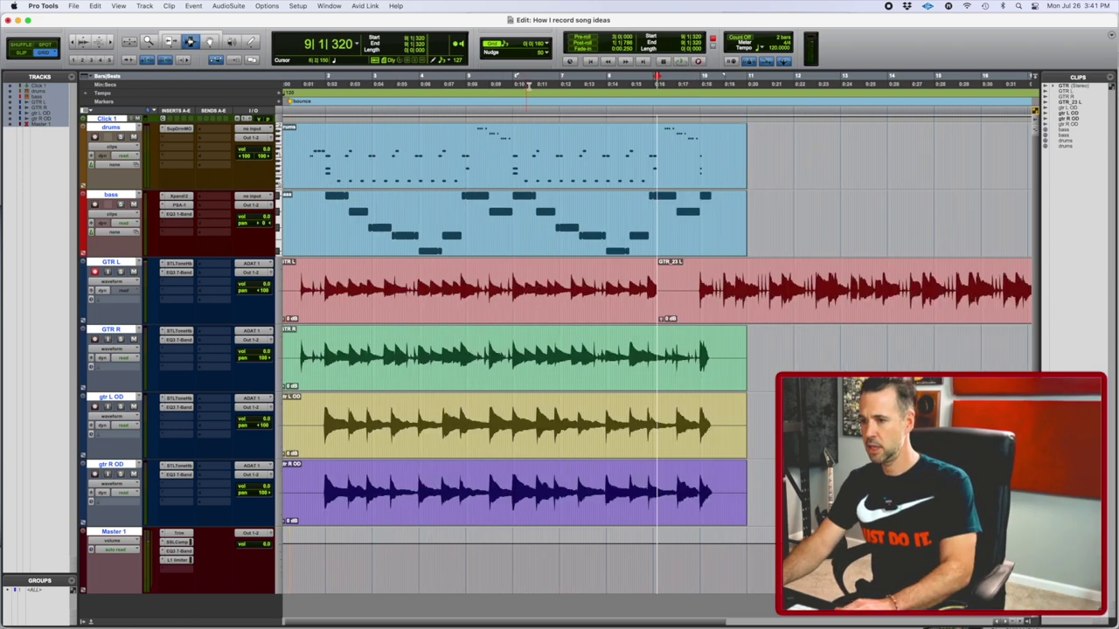
pyautogui.hscroll(5, 527, 87)
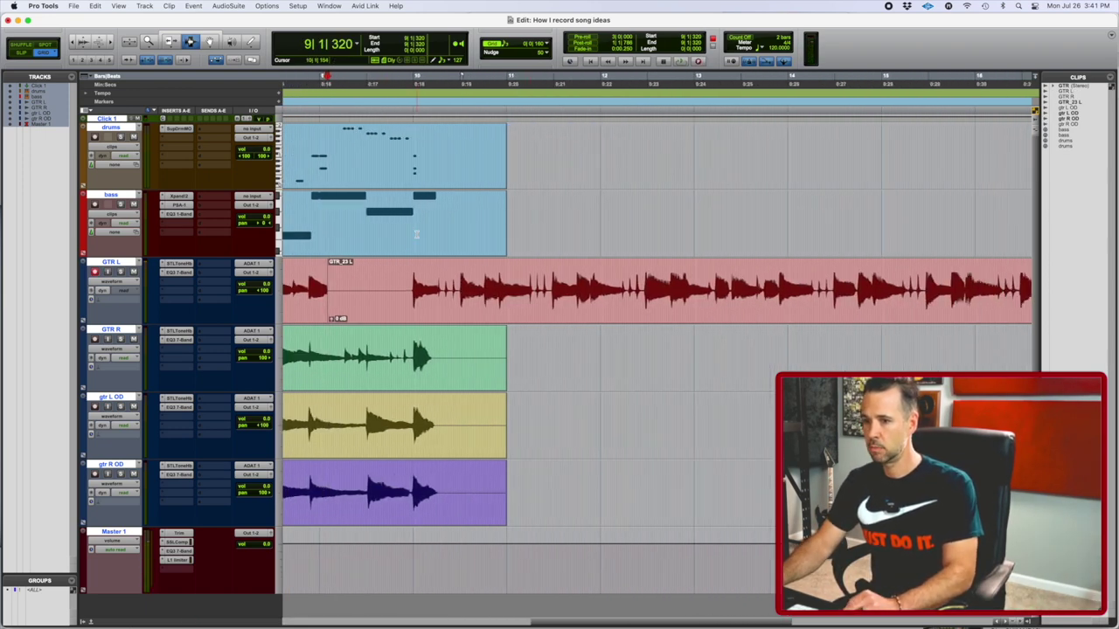
pyautogui.click(398, 266)
pyautogui.press('space')
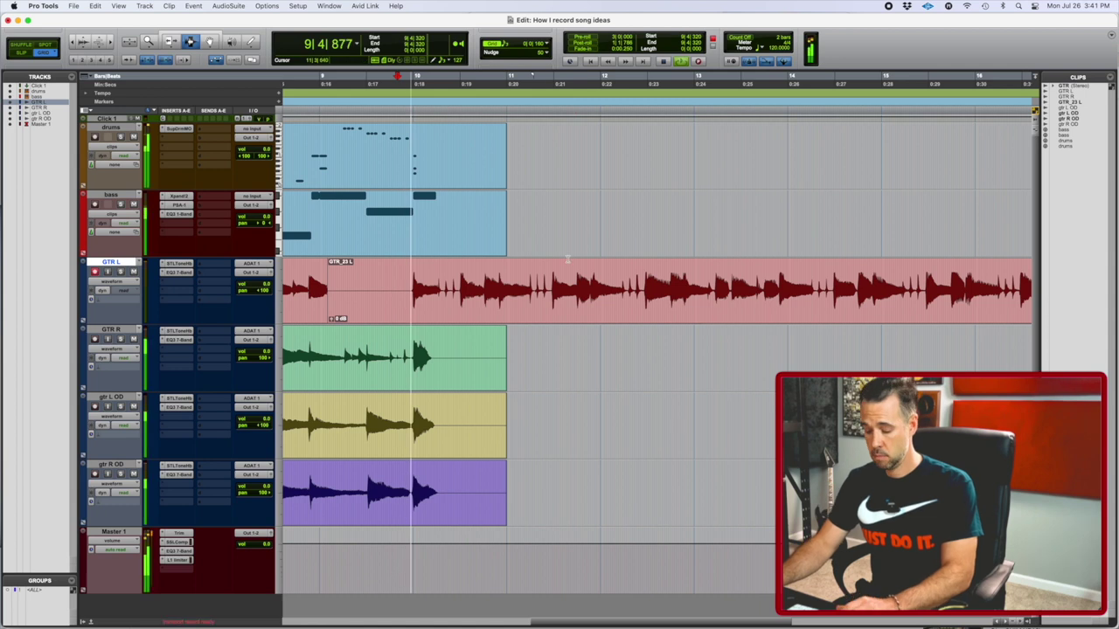
pyautogui.press('t')
pyautogui.hscroll(3, 547, 288)
pyautogui.press('space')
# Step: Play the new GTR L take from bar 10 and split its clip at 13|4|640
pyautogui.click(527, 281)
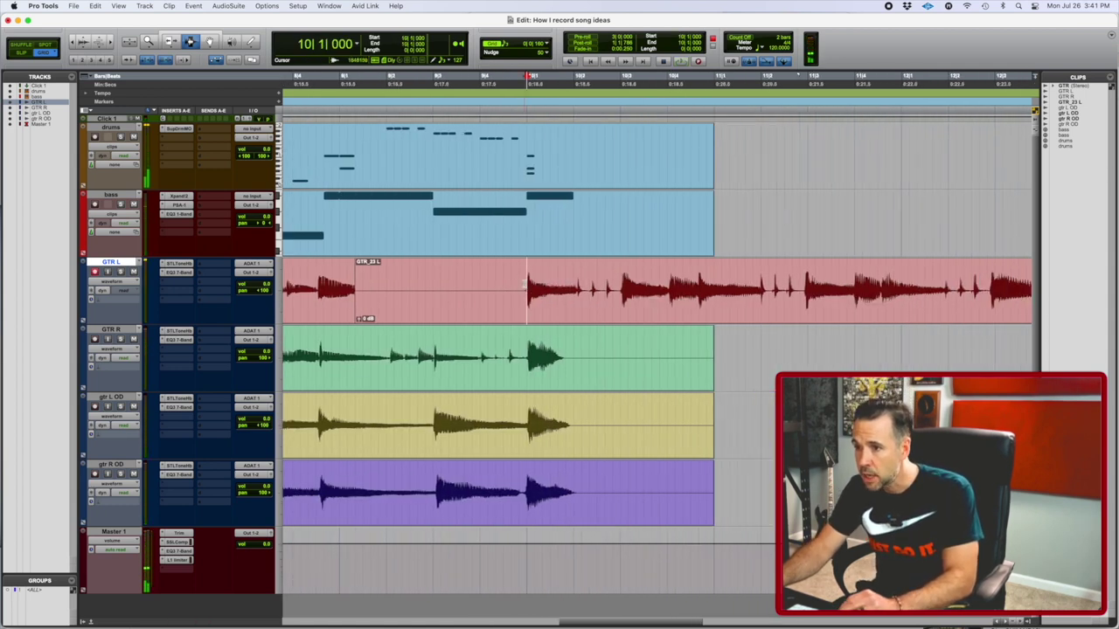
pyautogui.press('space')
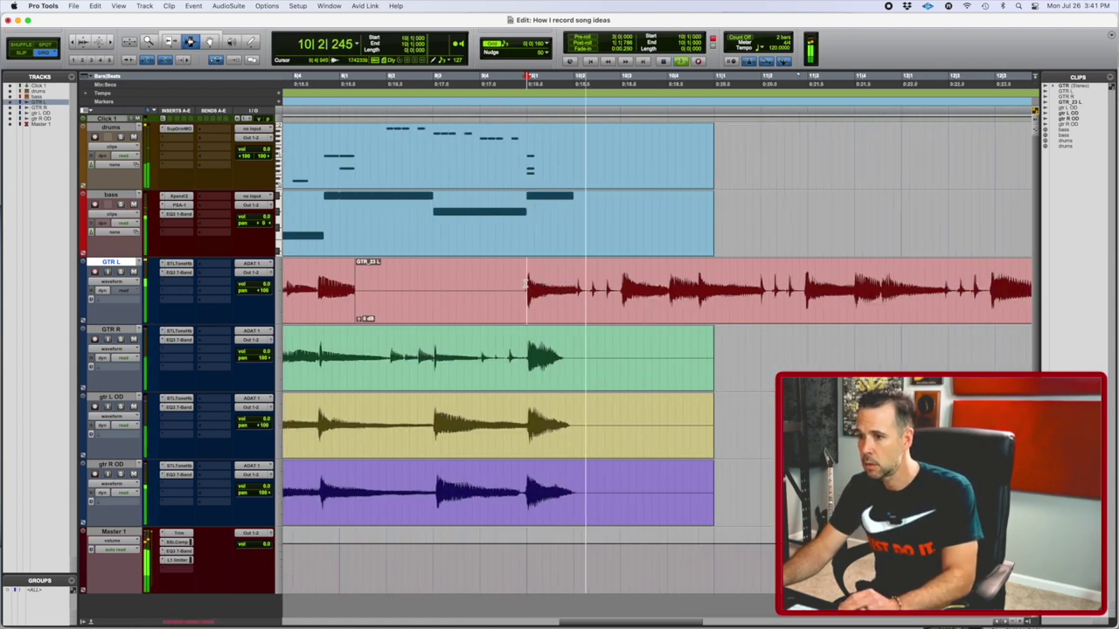
pyautogui.hscroll(2, 526, 283)
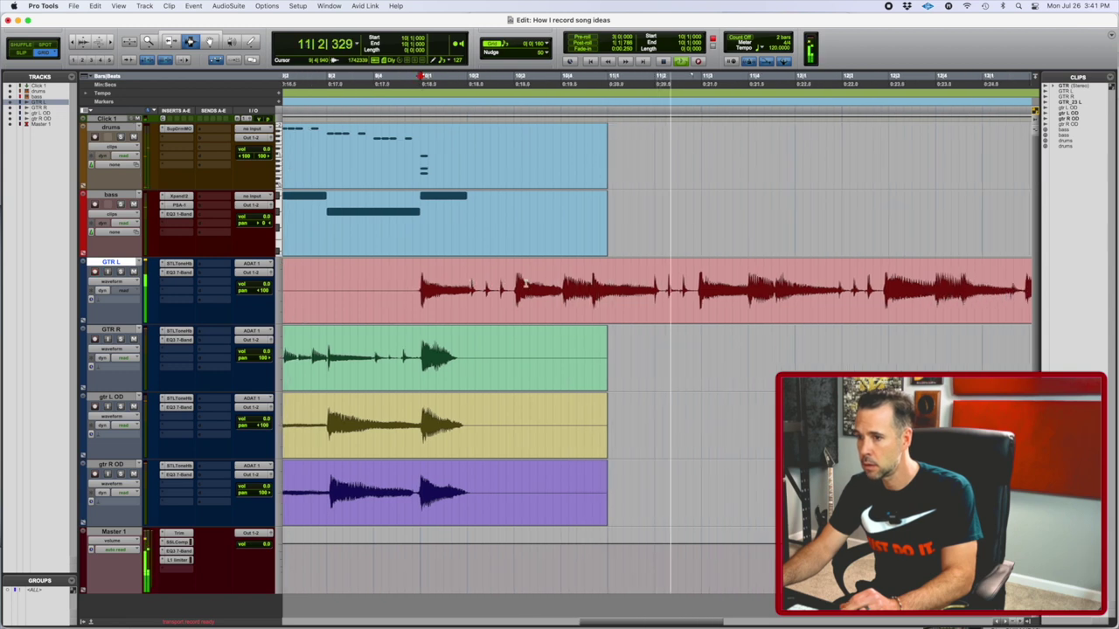
pyautogui.hscroll(6, 477, 285)
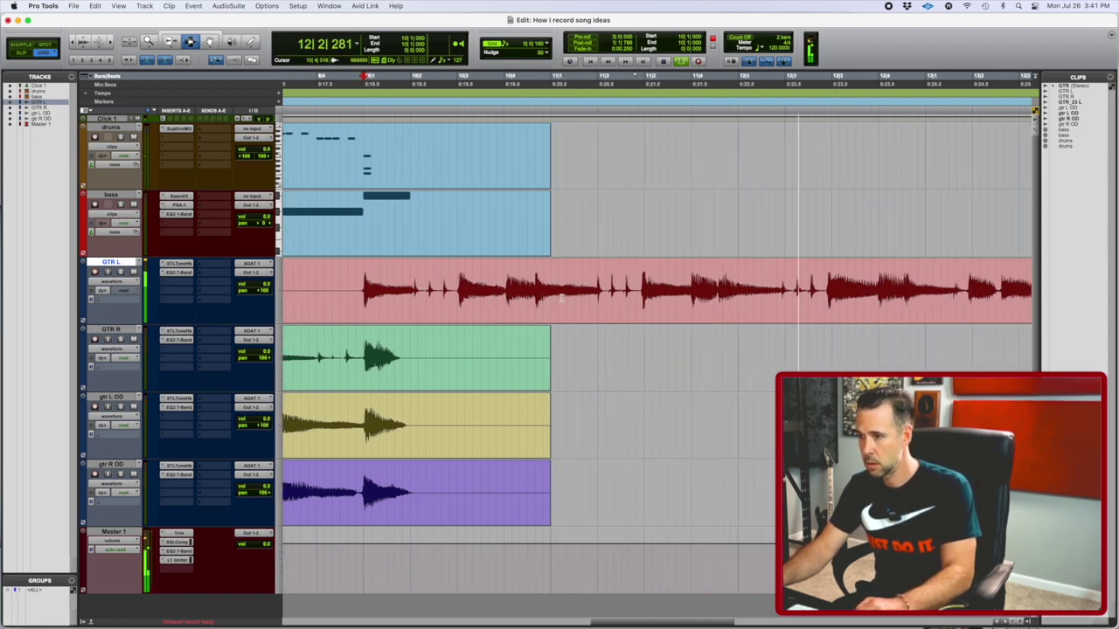
pyautogui.hscroll(3, 564, 302)
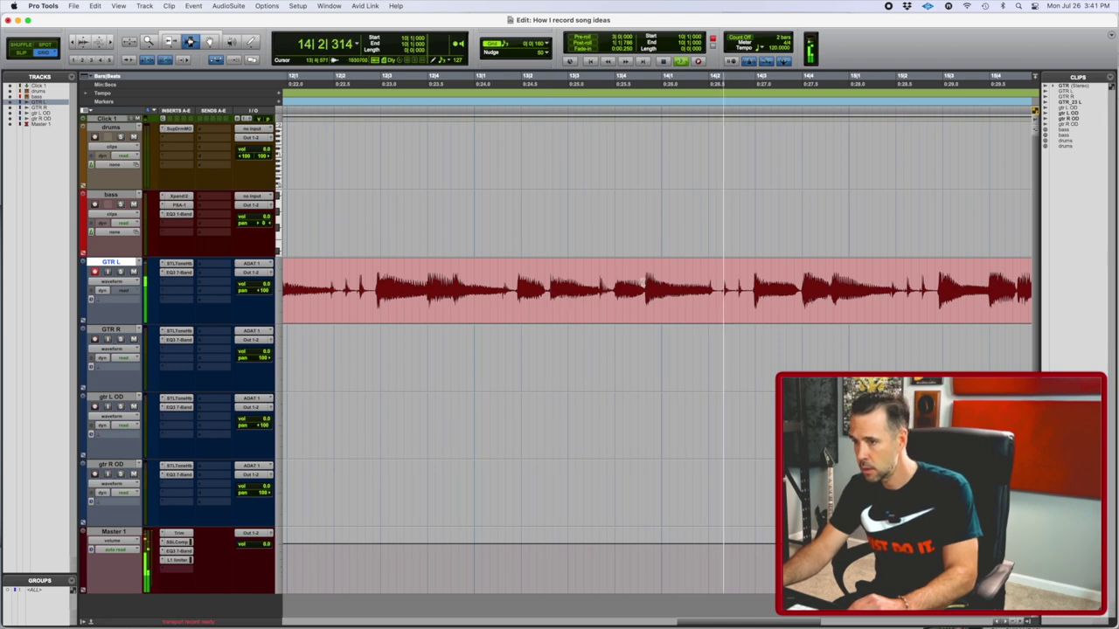
pyautogui.click(647, 281)
pyautogui.press('r')
pyautogui.press('r')
pyautogui.press('r')
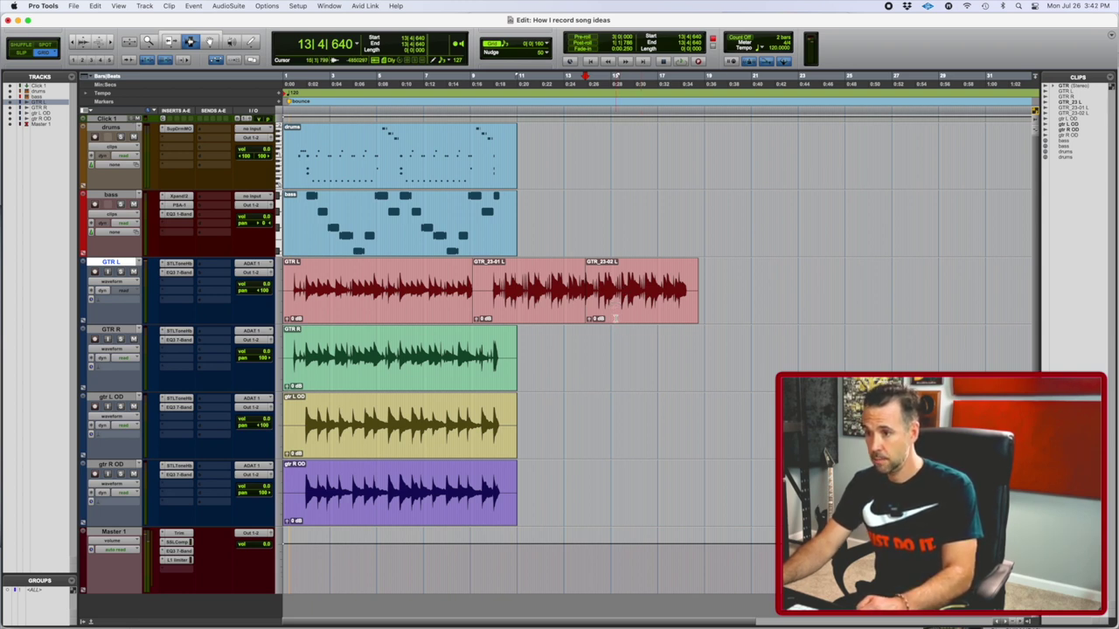
# Step: Move the second half of the split take from GTR L onto the GTR R track at 9|4|640
pyautogui.click(616, 318)
pyautogui.moveTo(616, 318); pyautogui.dragTo(524, 349)
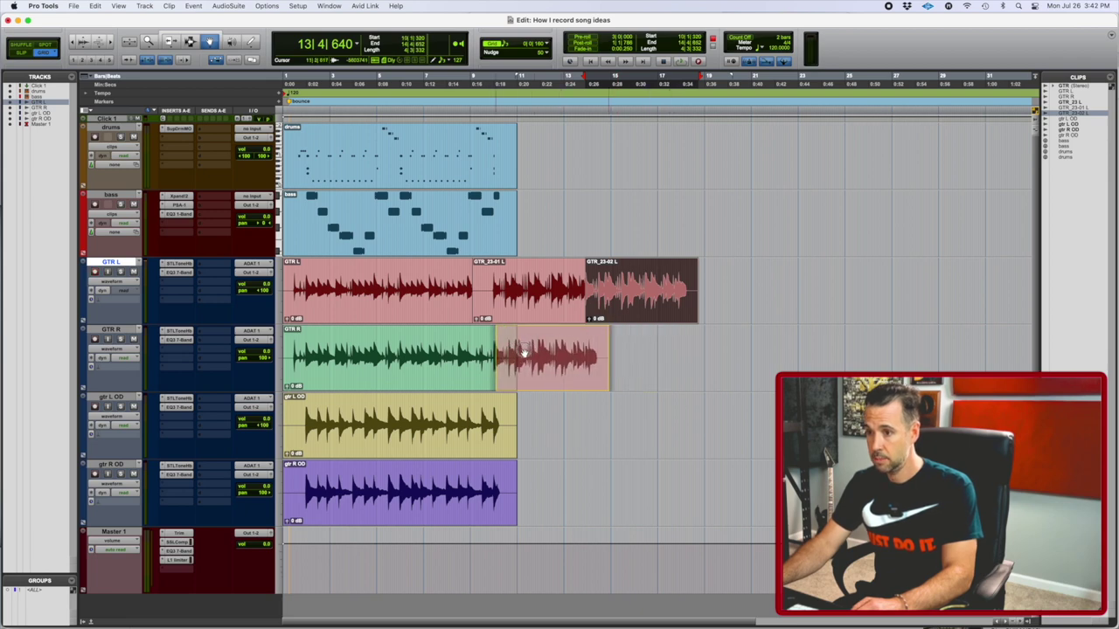
pyautogui.press('t')
pyautogui.press('t')
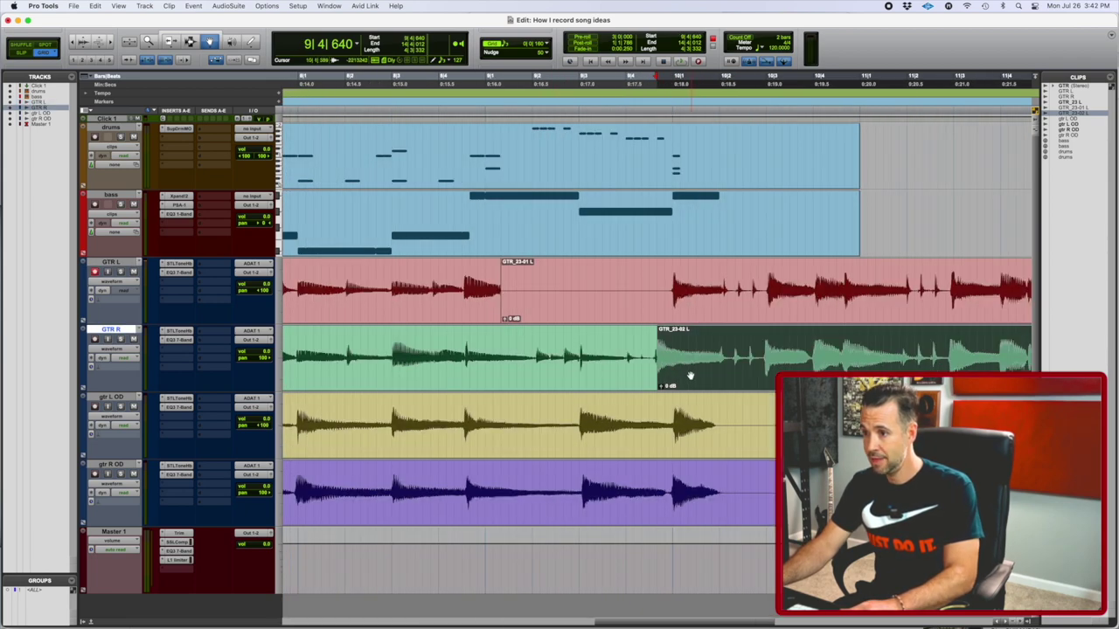
# Step: Try starting the moved GTR R clip at 9|4|800 and play it against GTR L from bar 10
pyautogui.moveTo(690, 375); pyautogui.dragTo(672, 355)
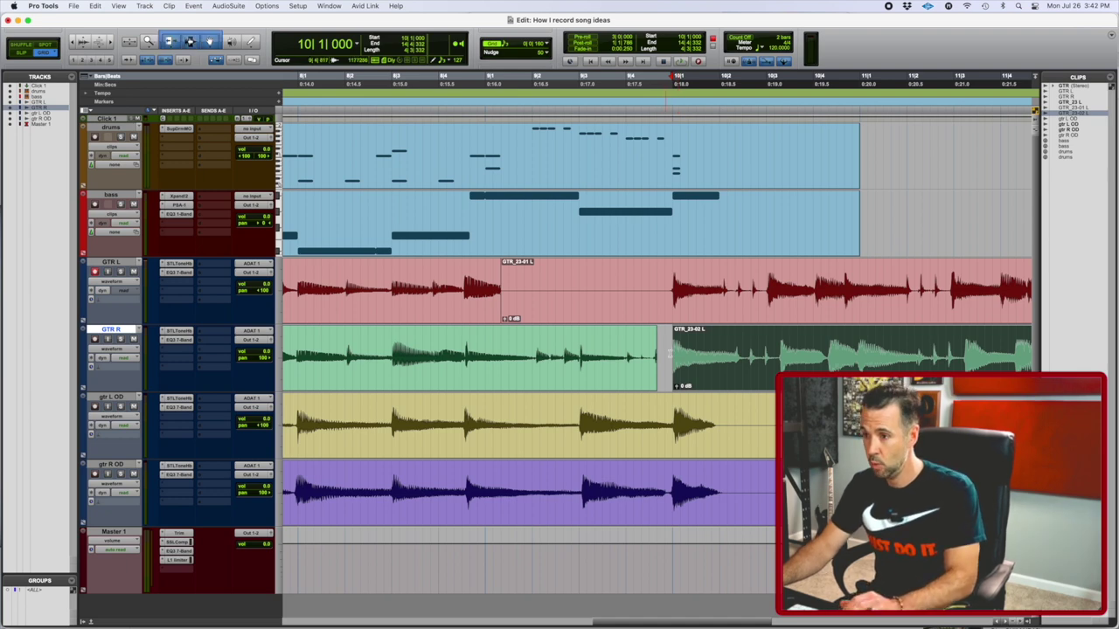
pyautogui.moveTo(675, 354); pyautogui.dragTo(665, 356)
pyautogui.press('t')
pyautogui.press('t')
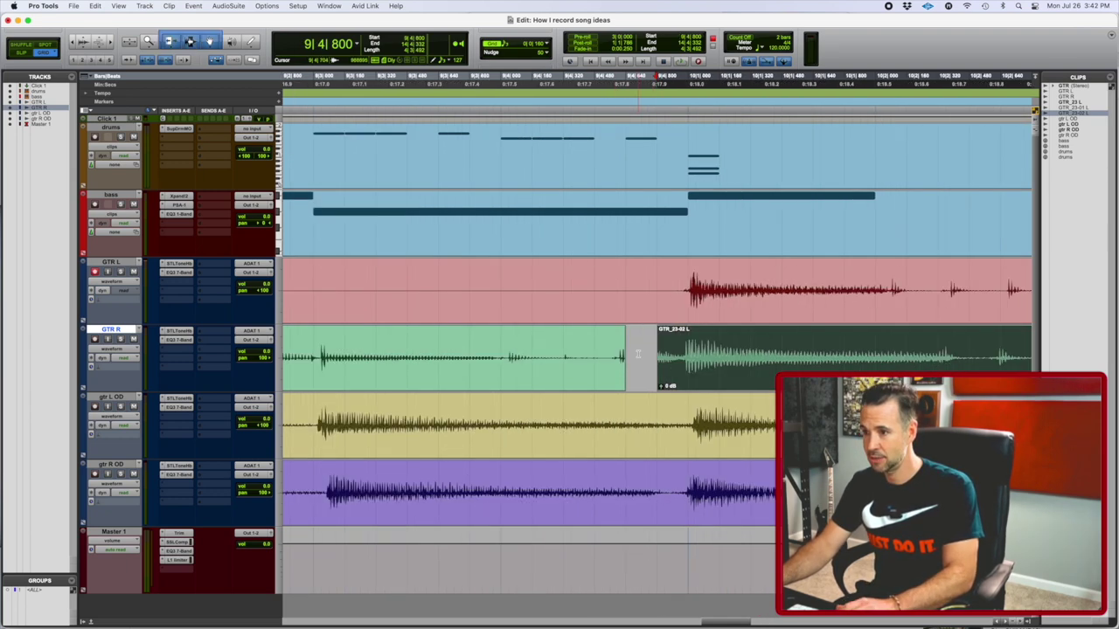
pyautogui.press('r')
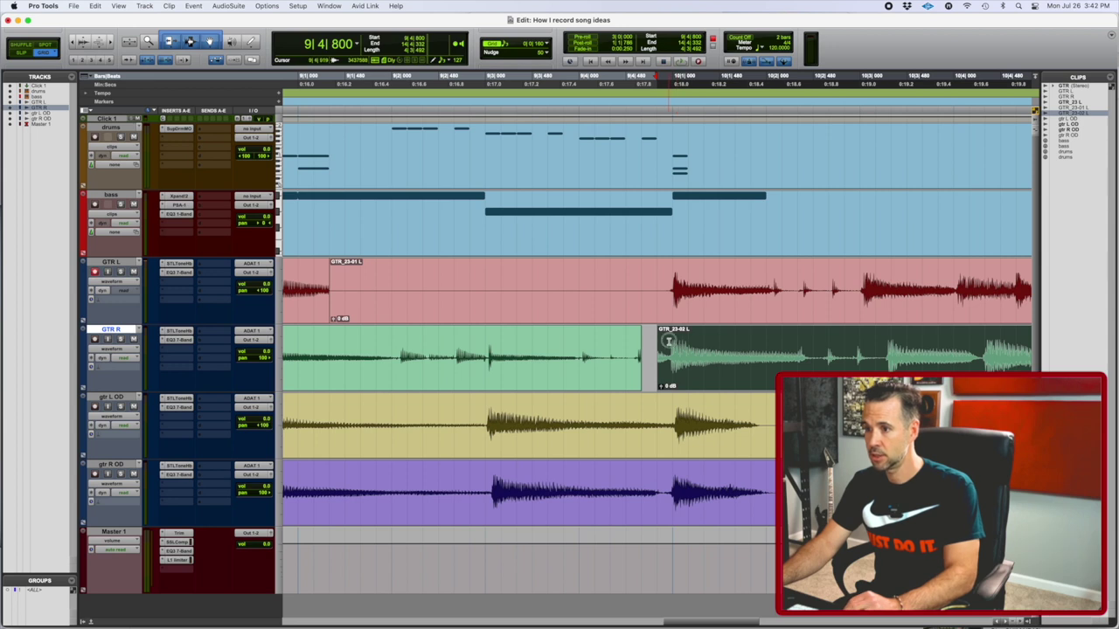
pyautogui.click(667, 341)
pyautogui.press('space')
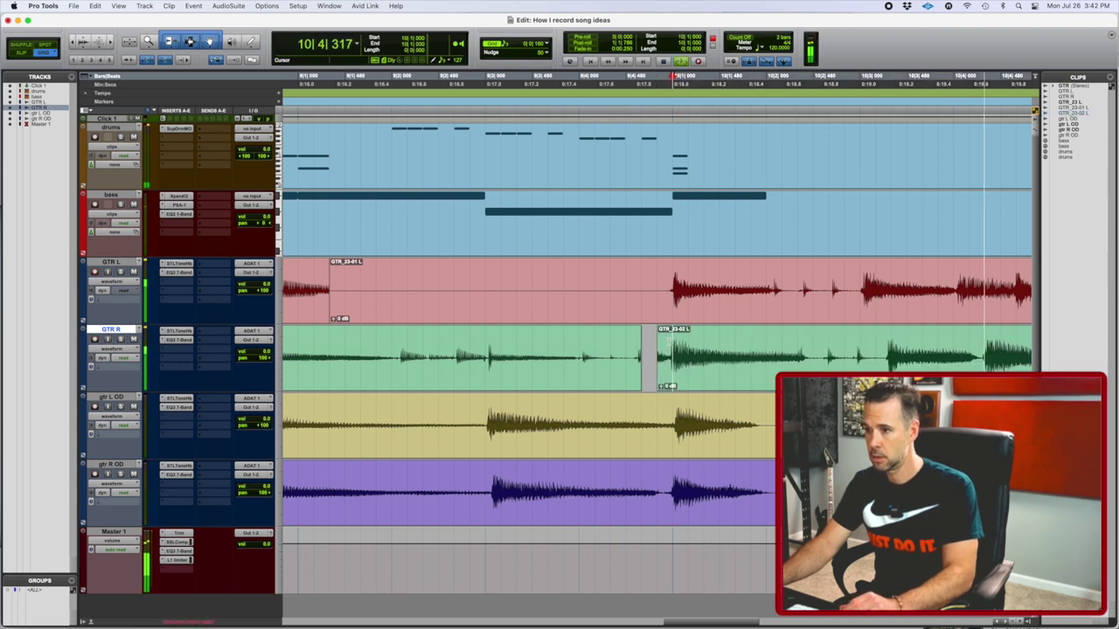
pyautogui.press('space')
# Step: Move the GTR R clip so it starts at 9|4|480, and play both guitars together from there
pyautogui.click(782, 368)
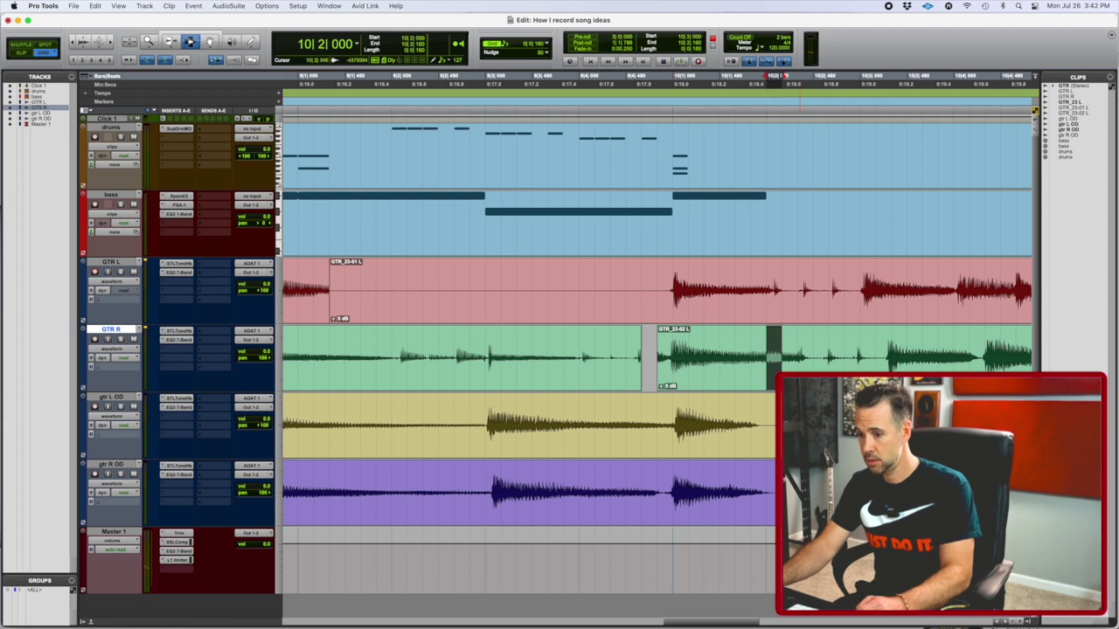
pyautogui.moveTo(801, 356)
pyautogui.mouseDown()
pyautogui.moveTo(786, 356)
pyautogui.moveTo(831, 355)
pyautogui.moveTo(816, 354)
pyautogui.mouseUp()
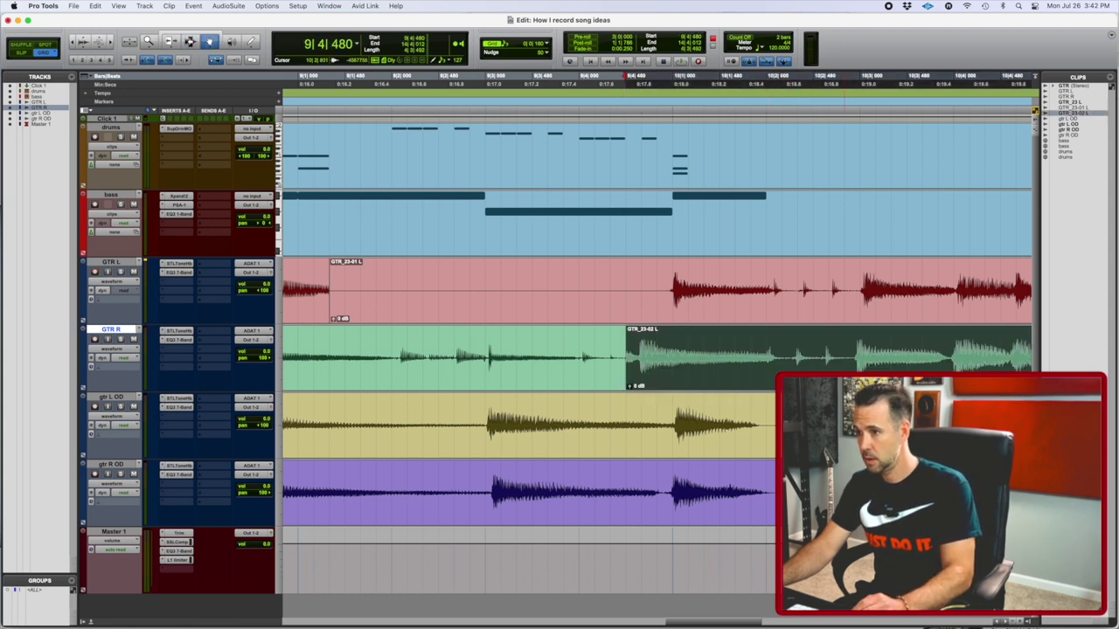
pyautogui.click(630, 344)
pyautogui.press('space')
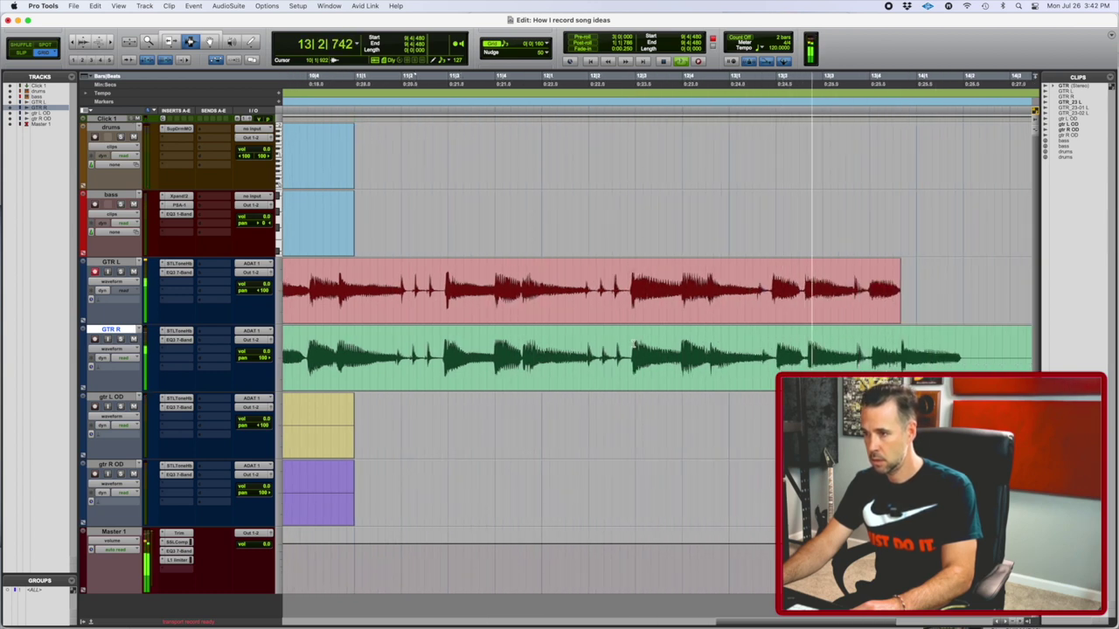
pyautogui.press('space')
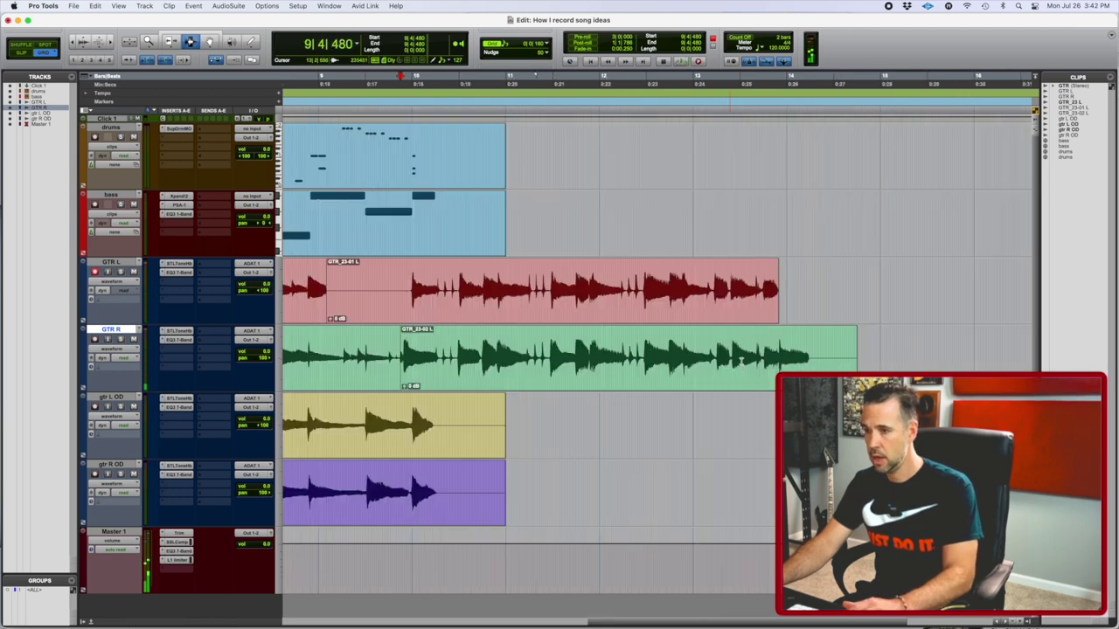
# Step: Duplicate the guitar section from bar 10 to 13|4|640 on both GTR L and GTR R
pyautogui.click(431, 293)
pyautogui.press('super+]')
pyautogui.press('super+]')
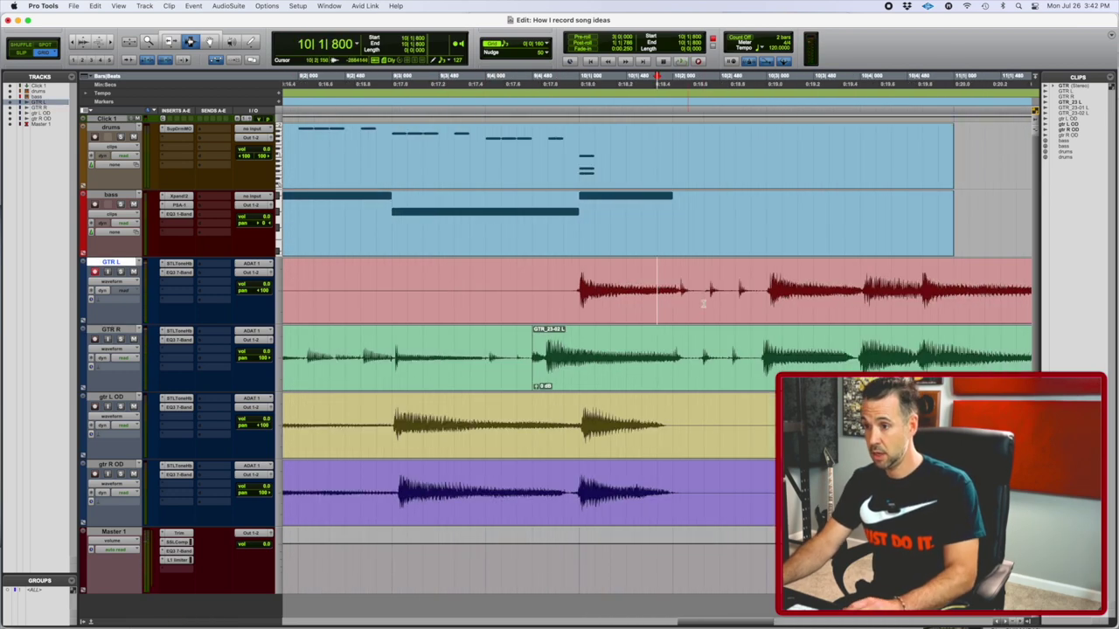
pyautogui.moveTo(579, 287); pyautogui.dragTo(885, 368)
pyautogui.press('super+d')
# Step: Play back the duplicated guitar parts from 9|4|640
pyautogui.press('super+[')
pyautogui.press('super+[')
pyautogui.press('super+[')
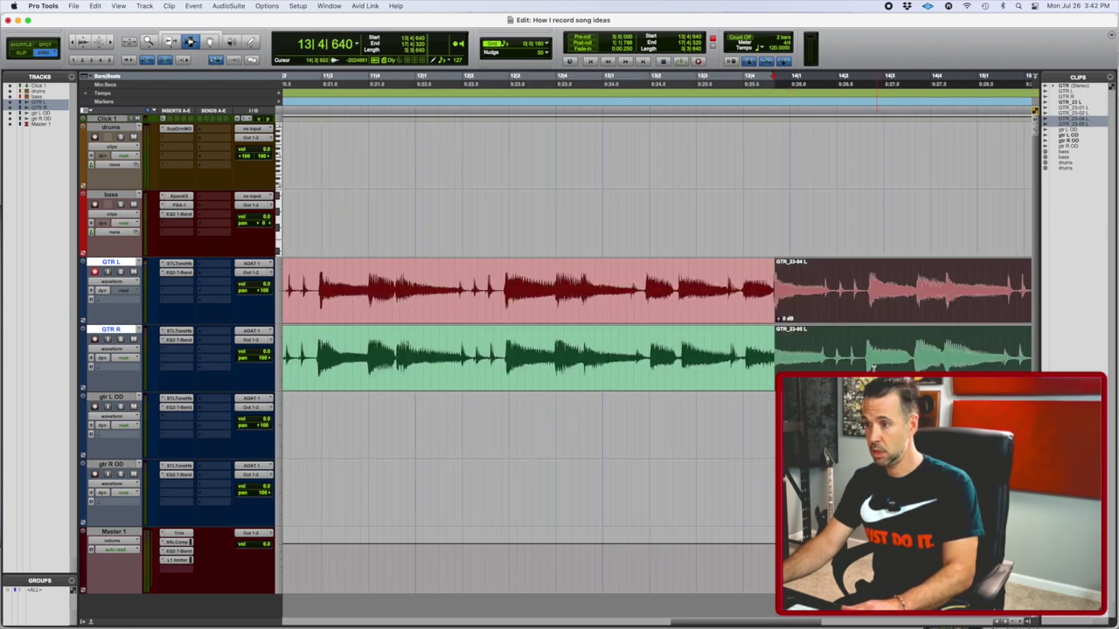
pyautogui.click(499, 281)
pyautogui.press('space')
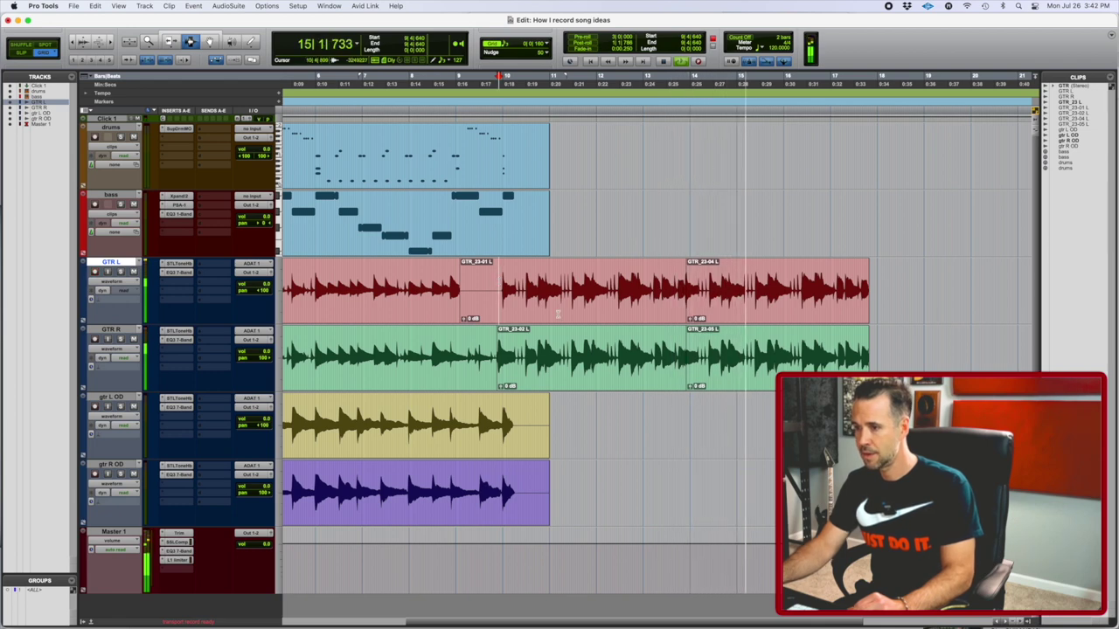
# Step: Delete the recorded and duplicated riff from 9|3|800 on GTR L and GTR R, and extend both original clips to bar 11
pyautogui.press('space')
pyautogui.moveTo(899, 278); pyautogui.dragTo(817, 284)
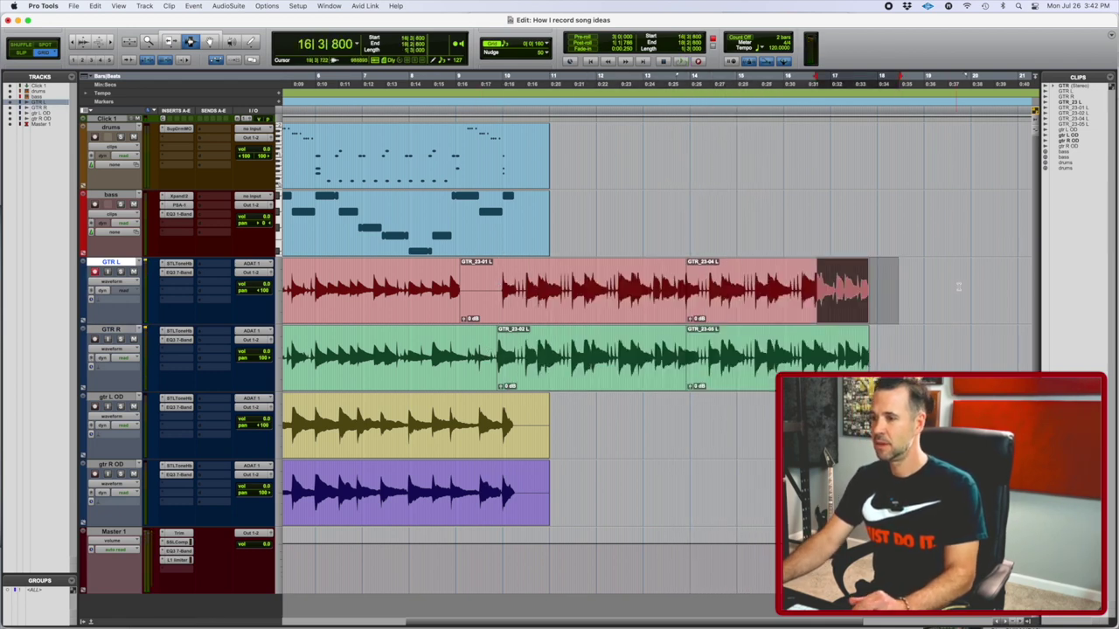
pyautogui.moveTo(879, 302); pyautogui.dragTo(493, 350)
pyautogui.press('Delete')
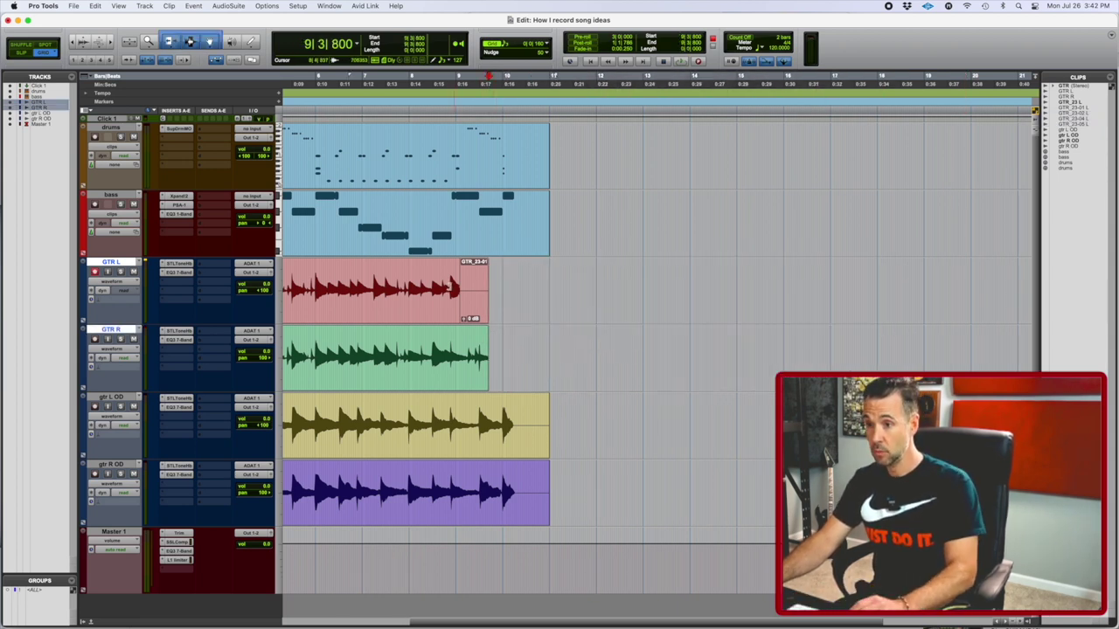
pyautogui.moveTo(453, 288); pyautogui.dragTo(549, 287)
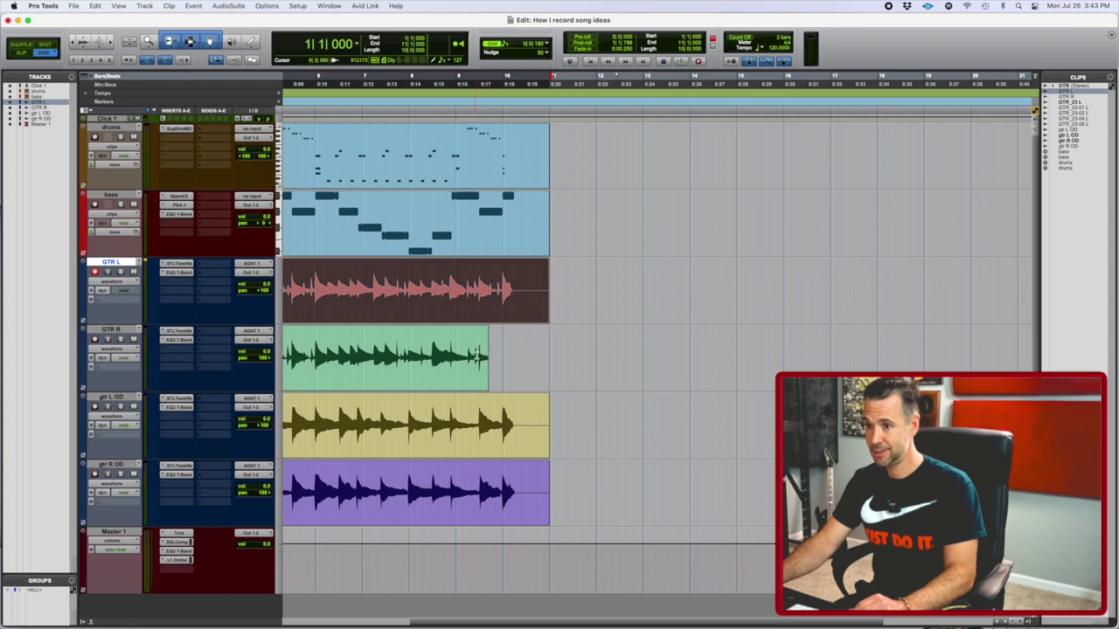
pyautogui.moveTo(486, 353); pyautogui.dragTo(547, 351)
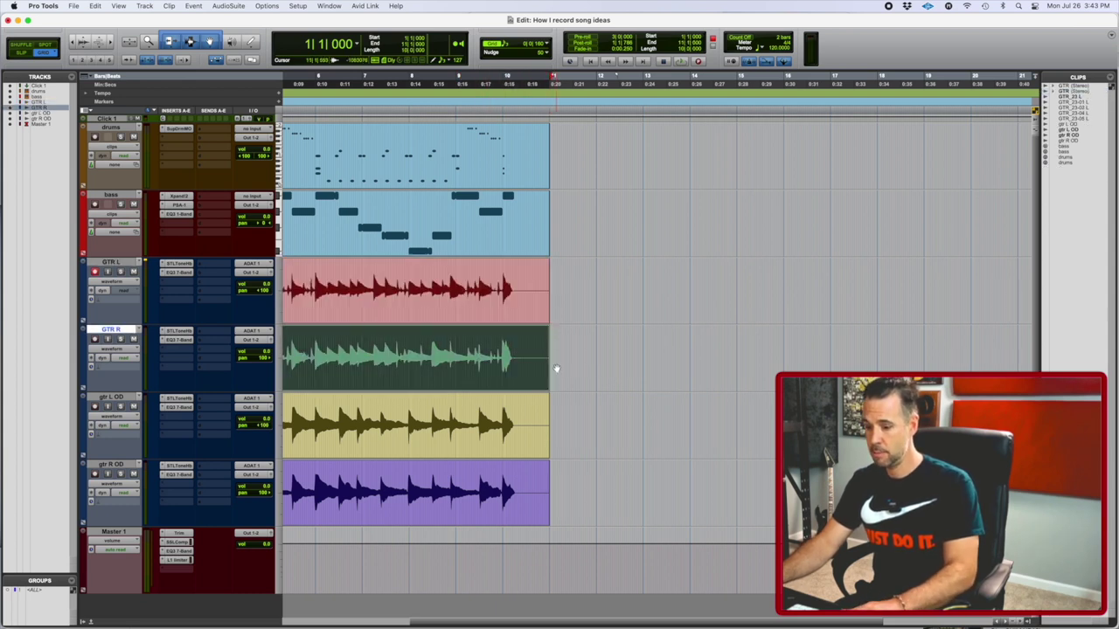
# Step: Record a new riff on GTR L, starting playback at 7|3|800 and punching in after 8|2 through bar 17
pyautogui.press('r')
pyautogui.press('t')
pyautogui.press('t')
pyautogui.press('t')
pyautogui.hscroll(5, 581, 378)
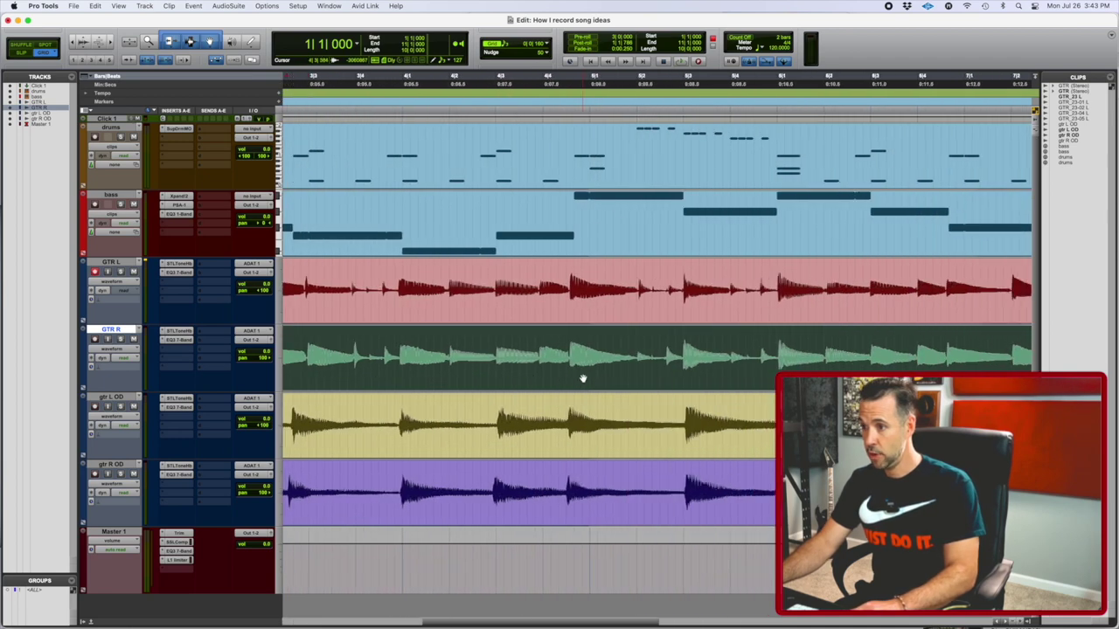
pyautogui.press('r')
pyautogui.press('r')
pyautogui.press('r')
pyautogui.click(401, 270)
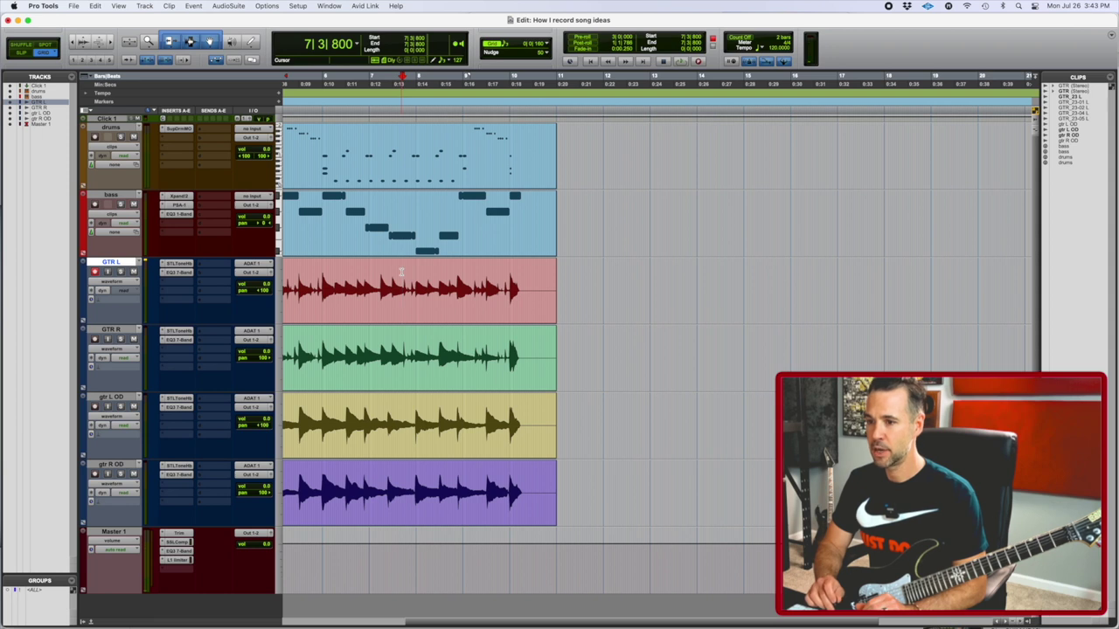
pyautogui.press('space')
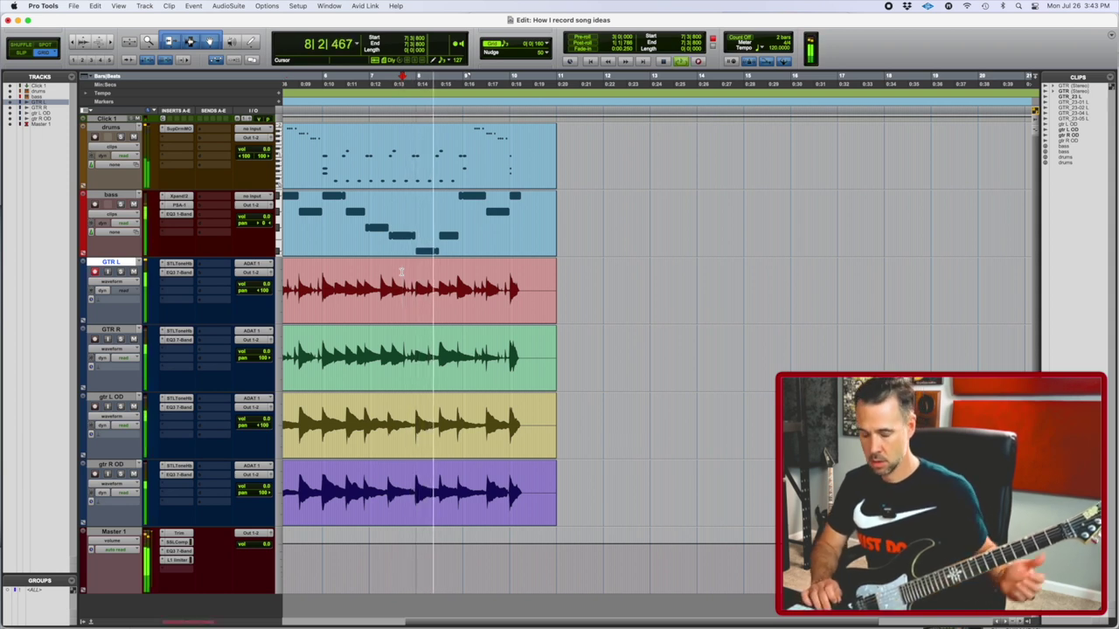
pyautogui.press('super+space')
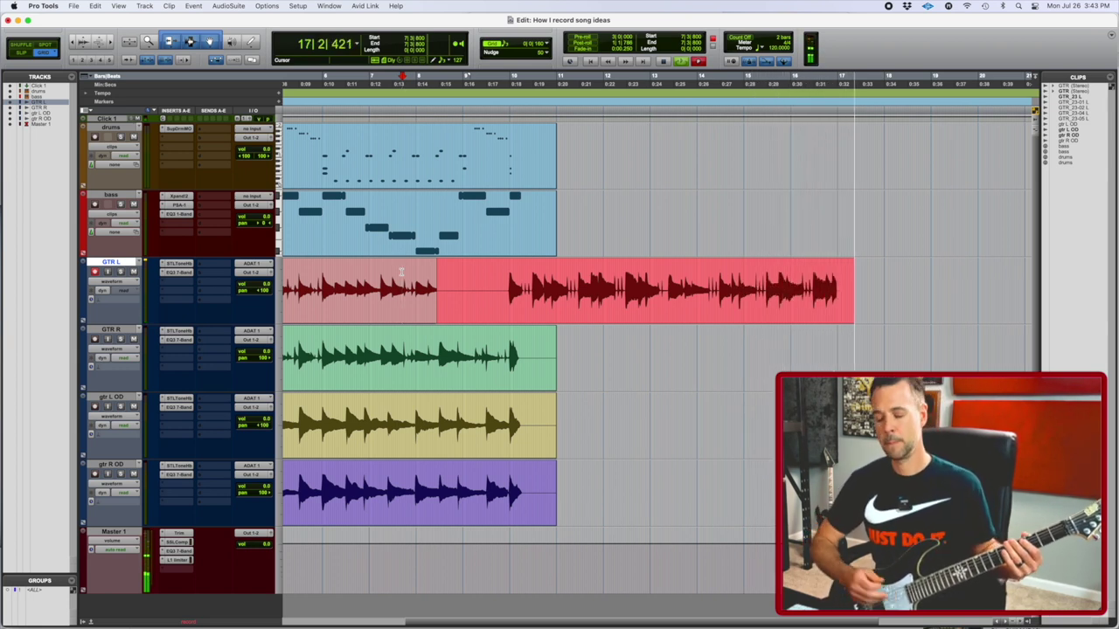
pyautogui.press('space')
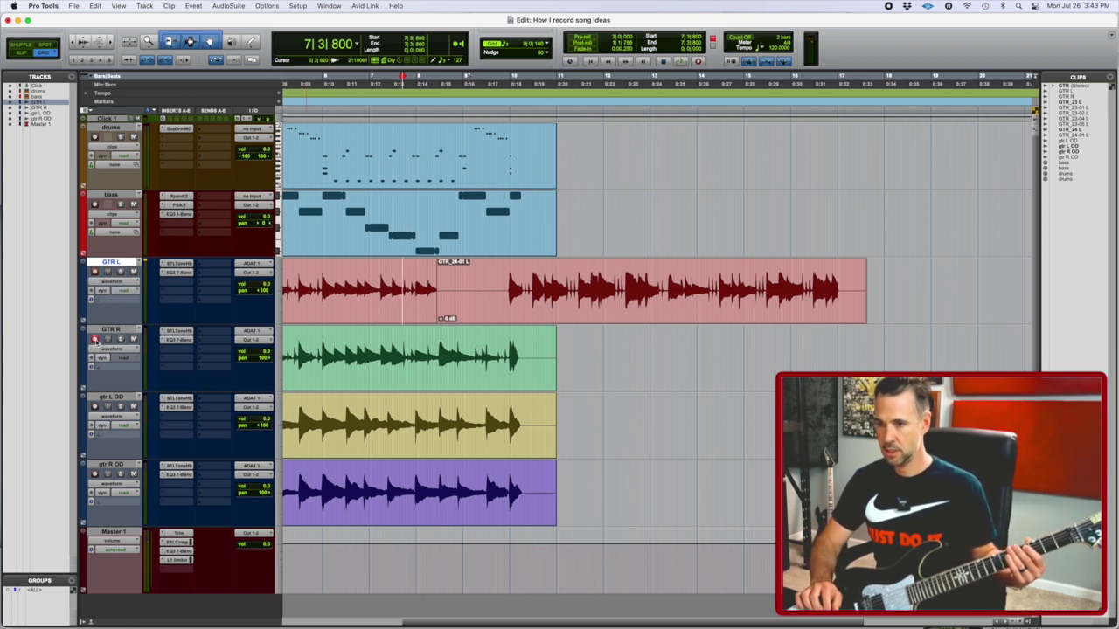
# Step: Record the matching riff on GTR R from 7|3|800, and move both takes' clip boundaries to just before bar 10
pyautogui.press('super+space')
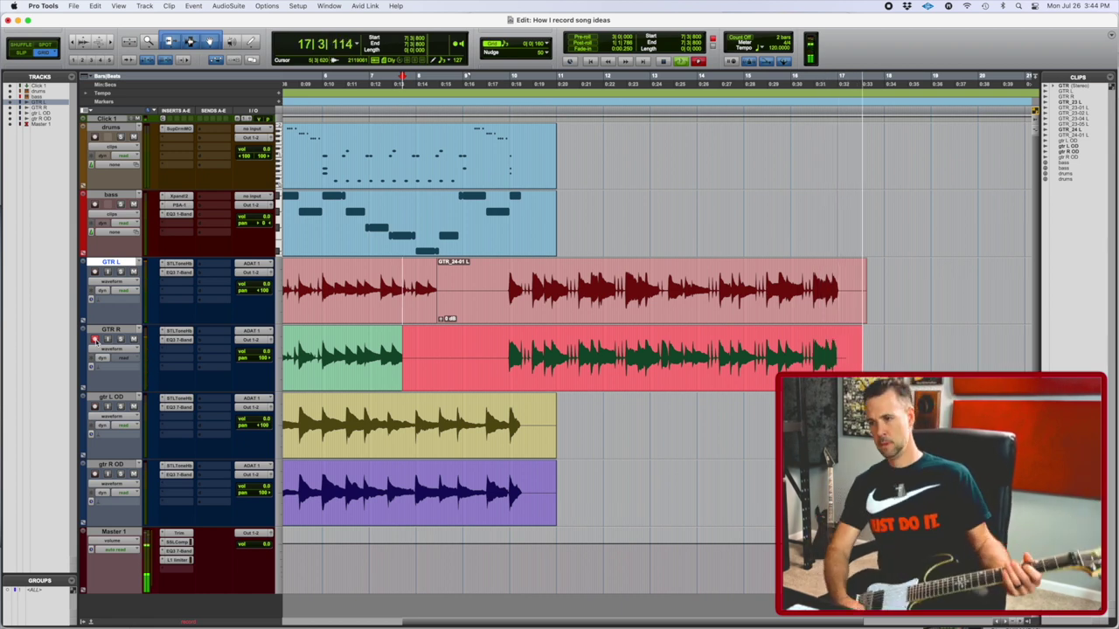
pyautogui.press('space')
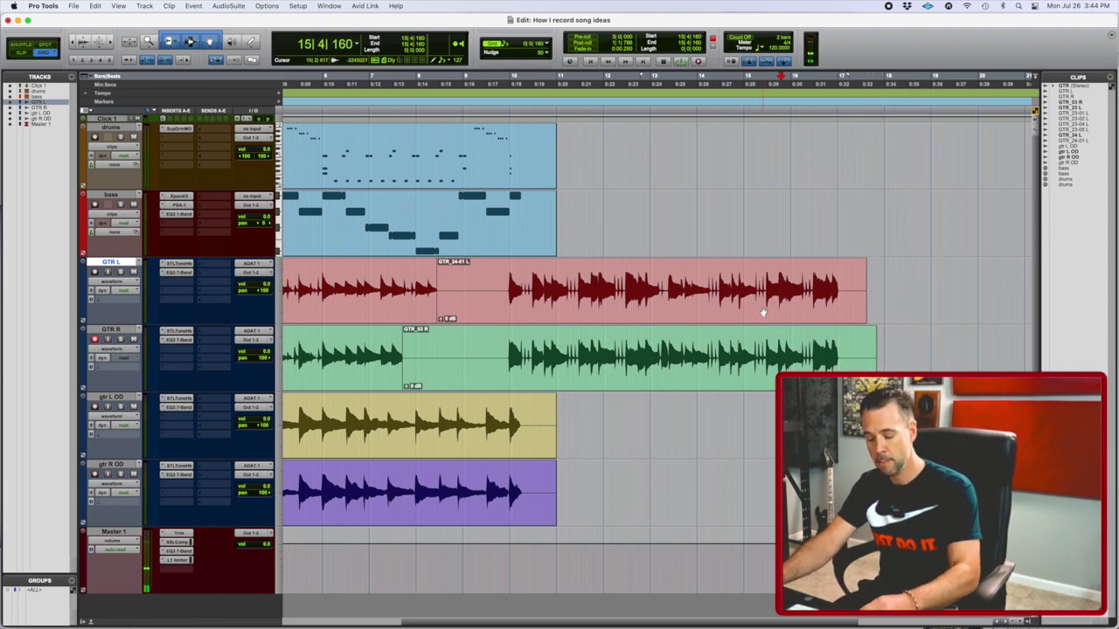
pyautogui.moveTo(430, 285); pyautogui.dragTo(492, 298)
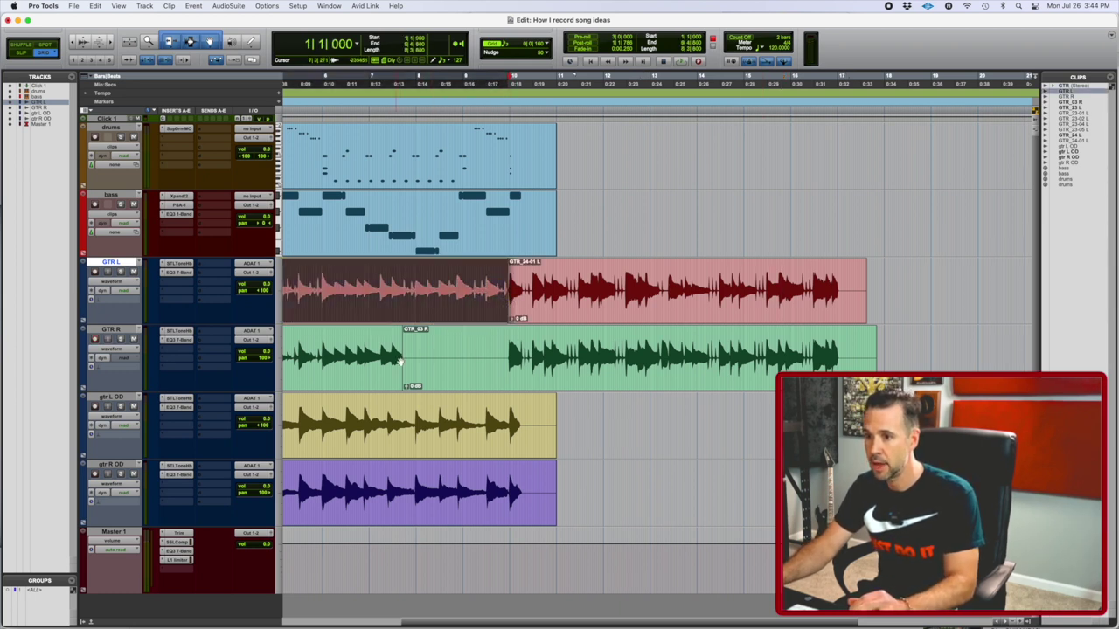
pyautogui.moveTo(402, 360); pyautogui.dragTo(508, 361)
# Step: Play back the transition into the new riff from 9|2|000, checking the GTR L and GTR R waveforms around bar 10
pyautogui.click(474, 338)
pyautogui.press('space')
pyautogui.press('t')
pyautogui.press('t')
pyautogui.hscroll(3, 470, 349)
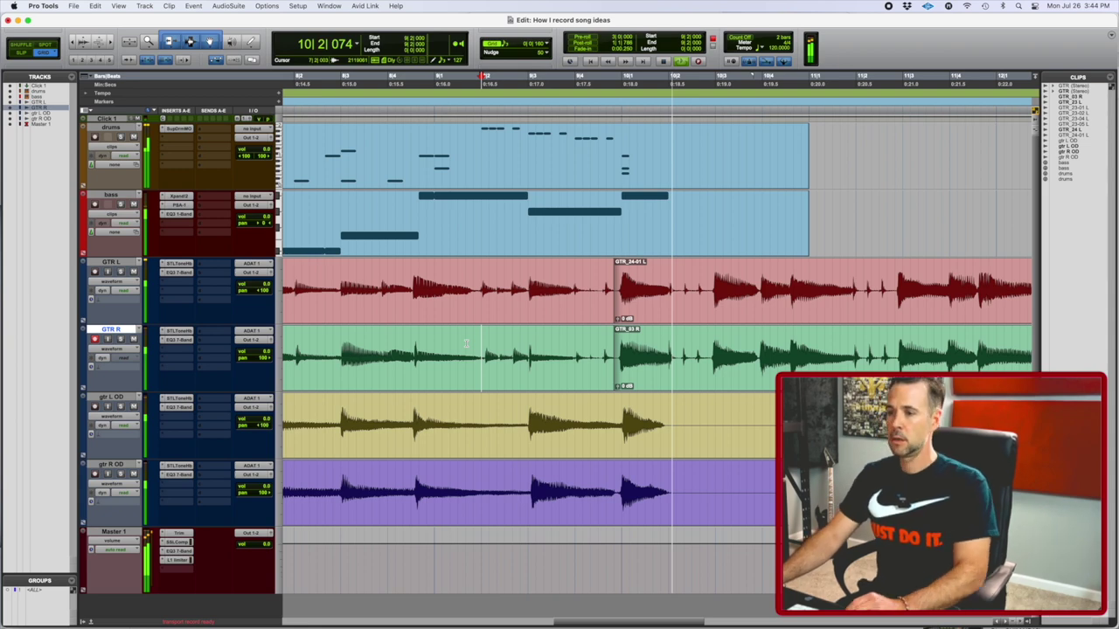
pyautogui.press('r')
pyautogui.press('r')
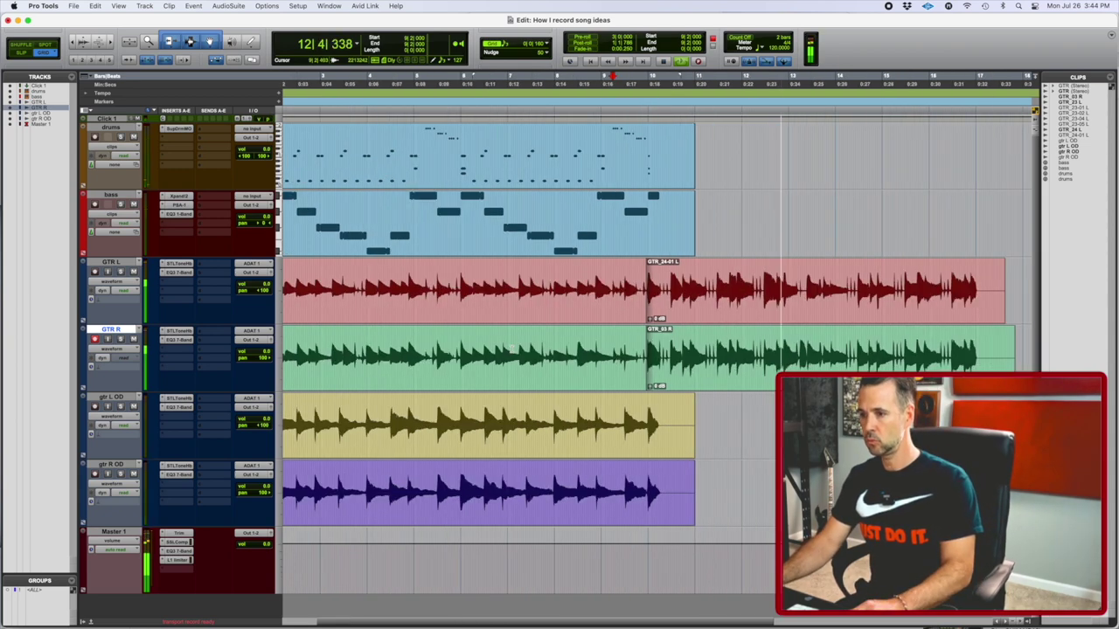
# Step: Play both guitars from 11|4|000 and compare their waveforms closely around bars 12 and 13
pyautogui.click(732, 281)
pyautogui.press('space')
pyautogui.press('t')
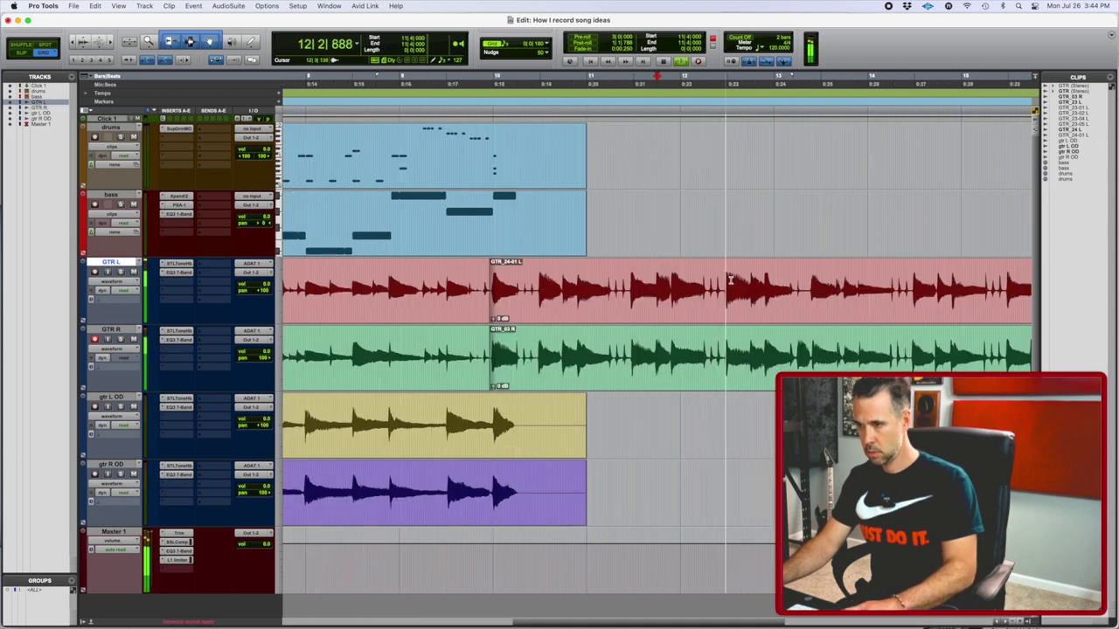
pyautogui.press('t')
pyautogui.press('t')
pyautogui.hscroll(5, 728, 281)
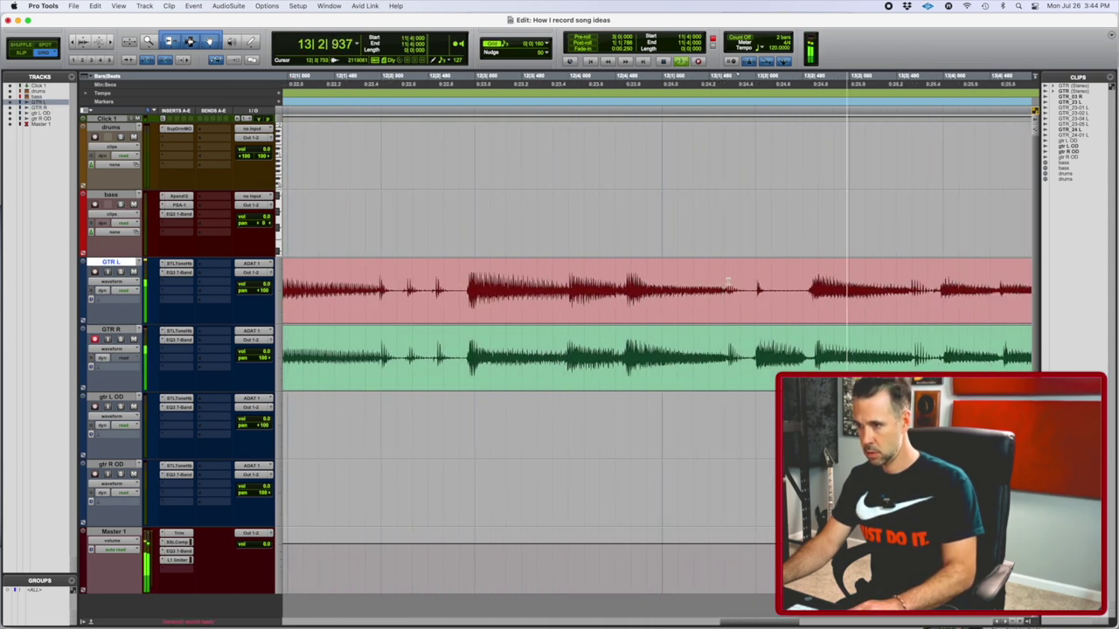
pyautogui.press('space')
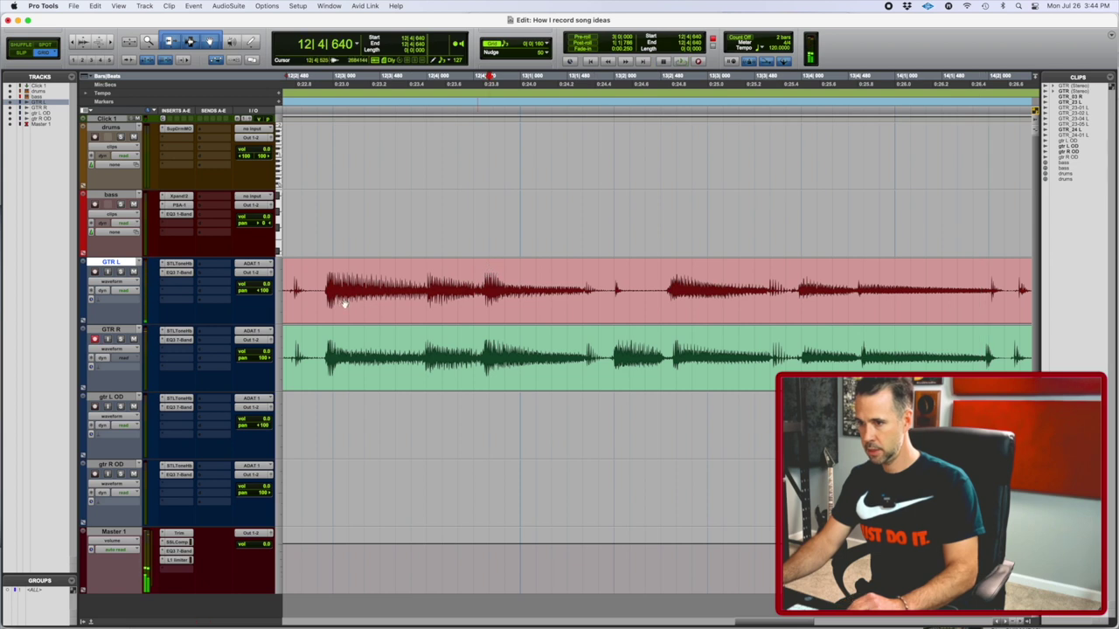
# Step: Listen to GTR L and GTR R soloed in turn from 12|4|640
pyautogui.press('space')
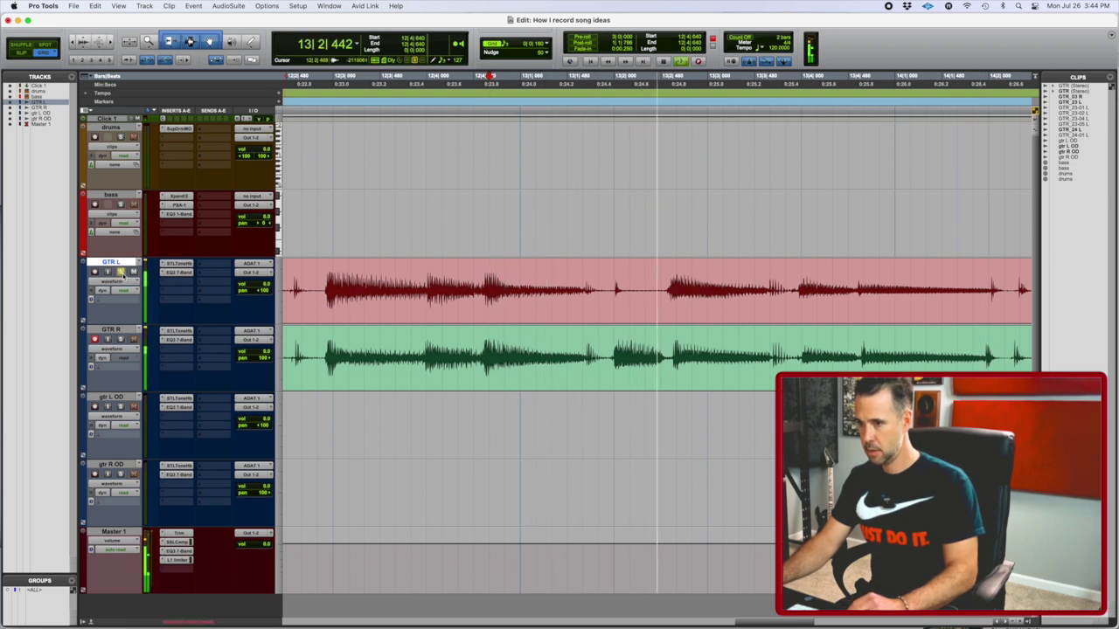
pyautogui.press('space')
pyautogui.click(120, 339)
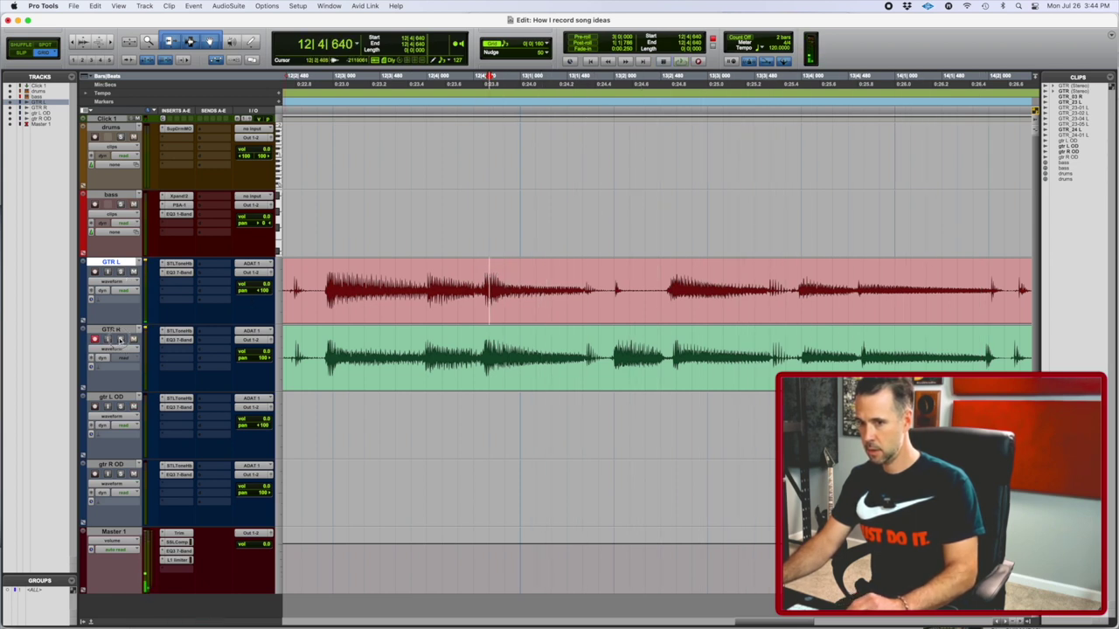
pyautogui.press('space')
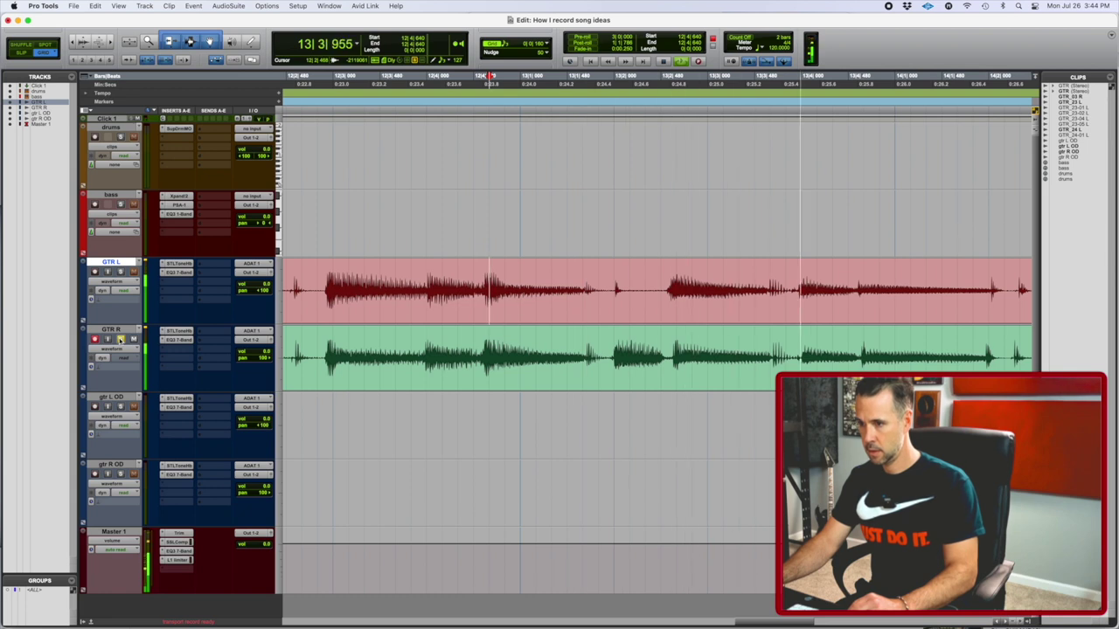
pyautogui.press('space')
pyautogui.press('space')
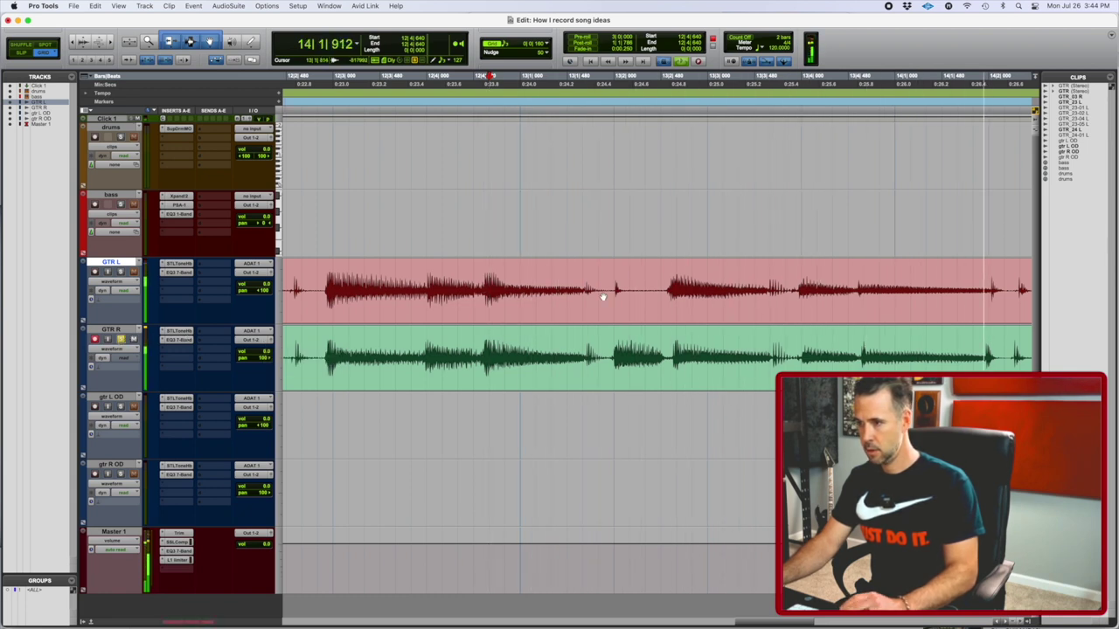
# Step: Try to patch the note on GTR L at 13|1|640 with a copy of the section starting at 13|3|640
pyautogui.moveTo(770, 281); pyautogui.dragTo(846, 287)
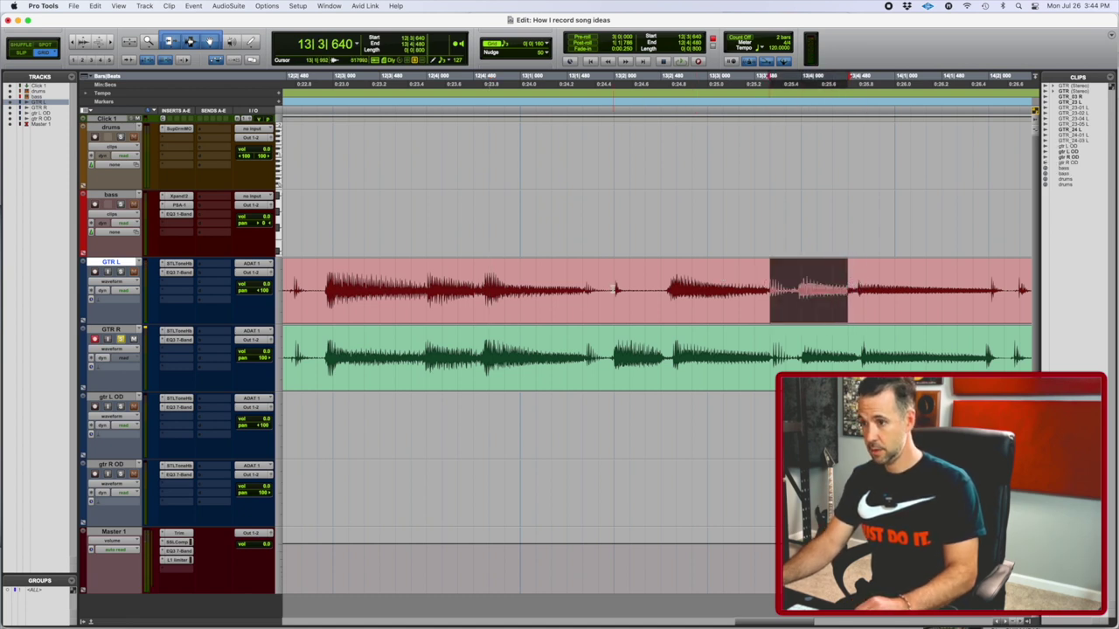
pyautogui.click(584, 282)
pyautogui.press('super+v')
pyautogui.click(406, 281)
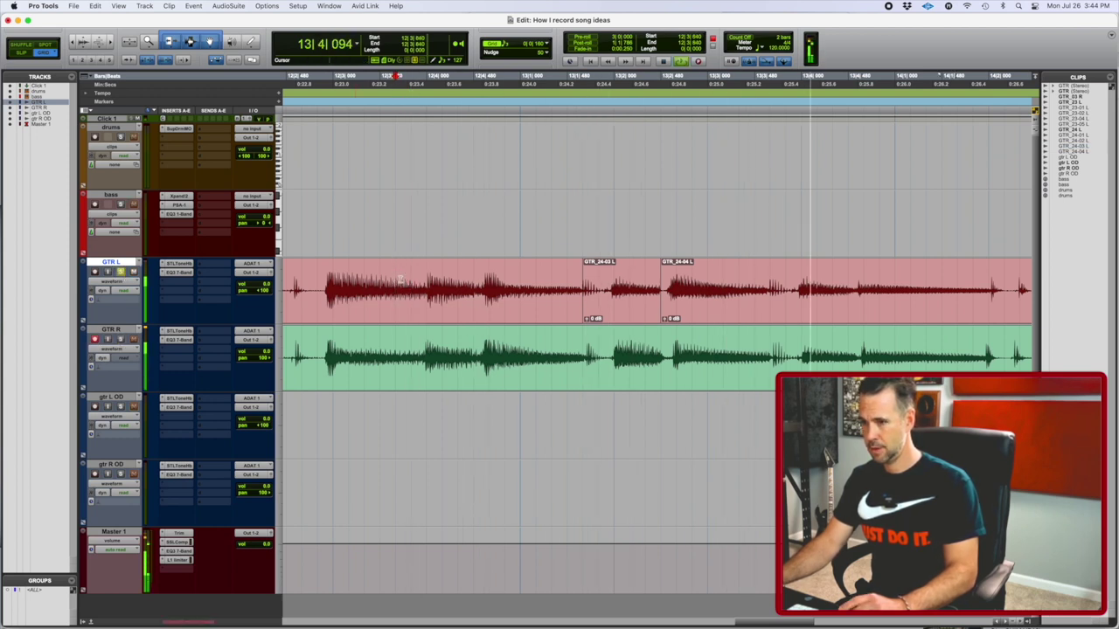
pyautogui.press('space')
pyautogui.press('super+z')
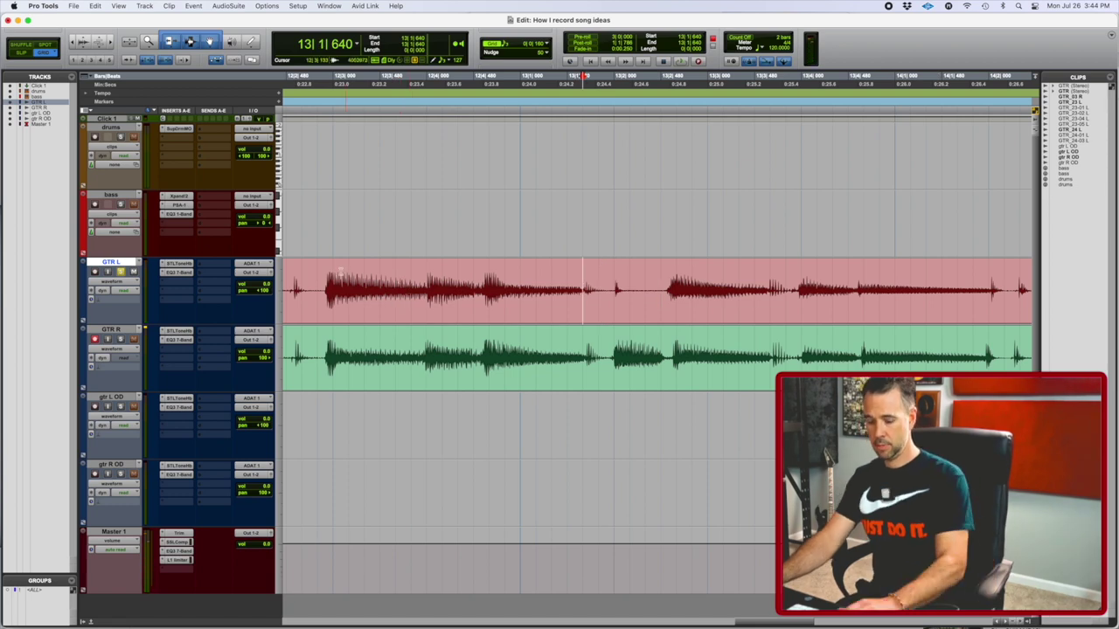
# Step: Play GTR L from 11|2|800 and punch in a replacement recording from about 12|3|583 to 14|2|208
pyautogui.press('r')
pyautogui.click(425, 271)
pyautogui.click(300, 271)
pyautogui.press('space')
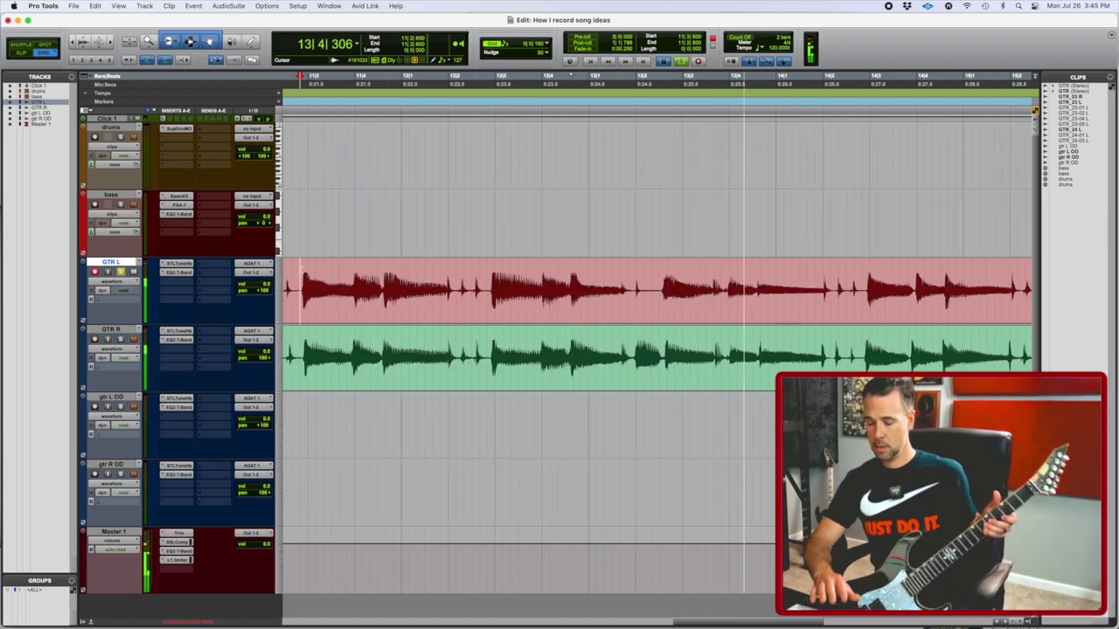
pyautogui.press('space')
pyautogui.press('space')
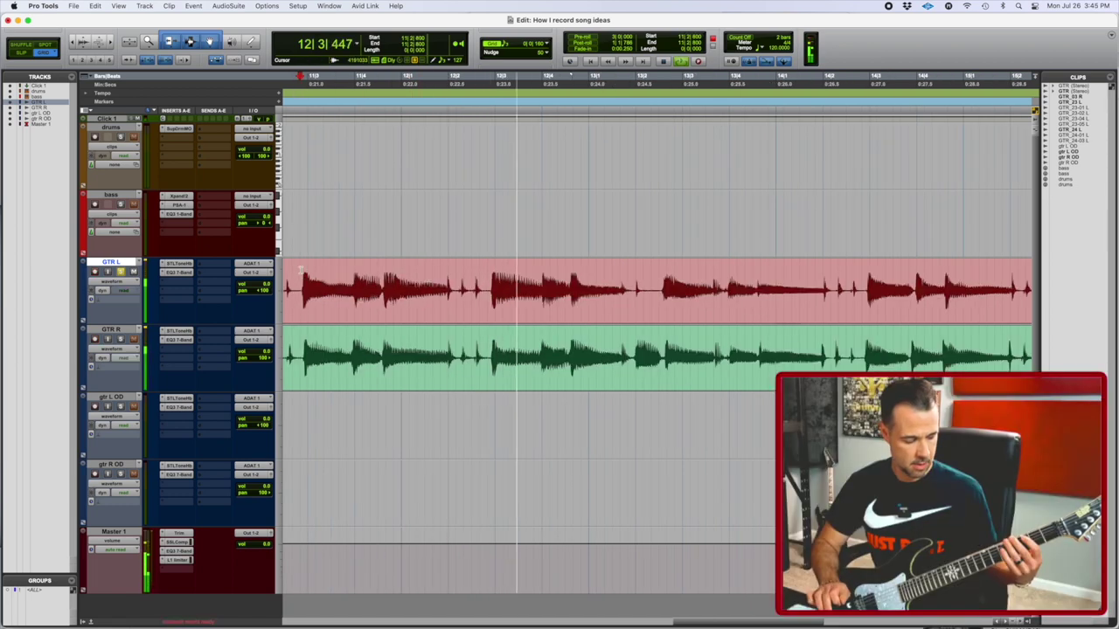
pyautogui.press('super+space')
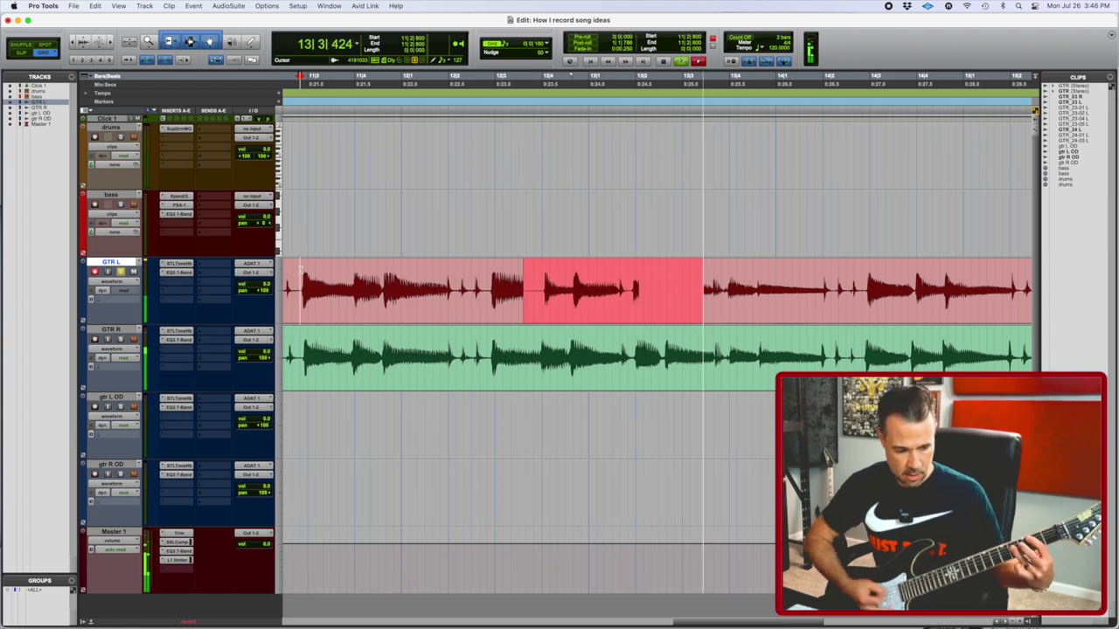
pyautogui.press('space')
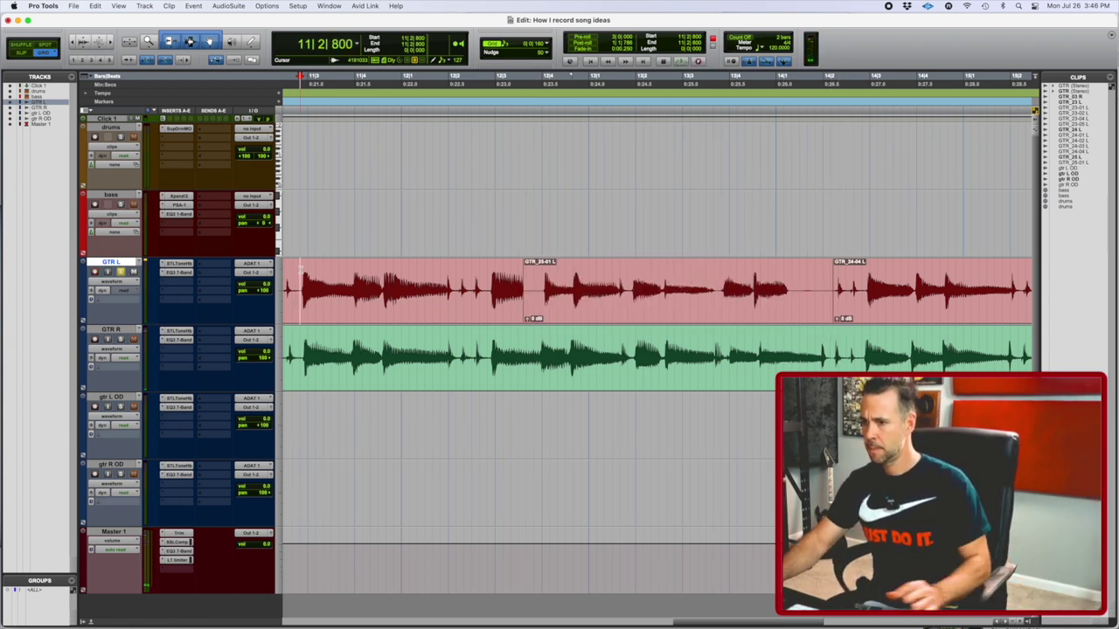
# Step: Unsolo GTR L and play the punched-in section together with GTR R from 13|1|320
pyautogui.press('t')
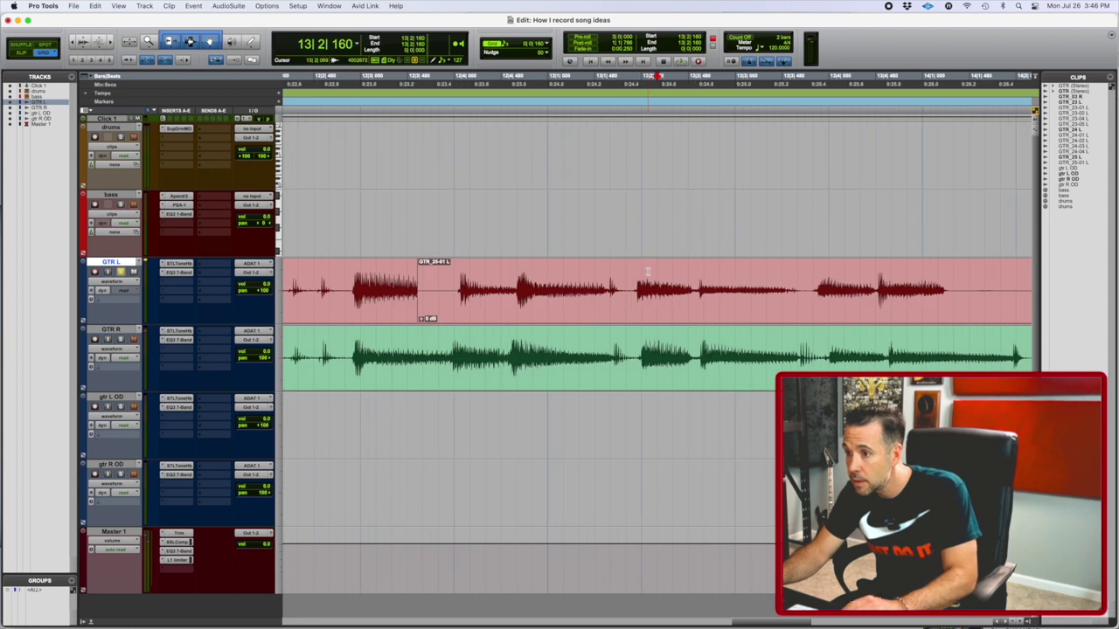
pyautogui.press('space')
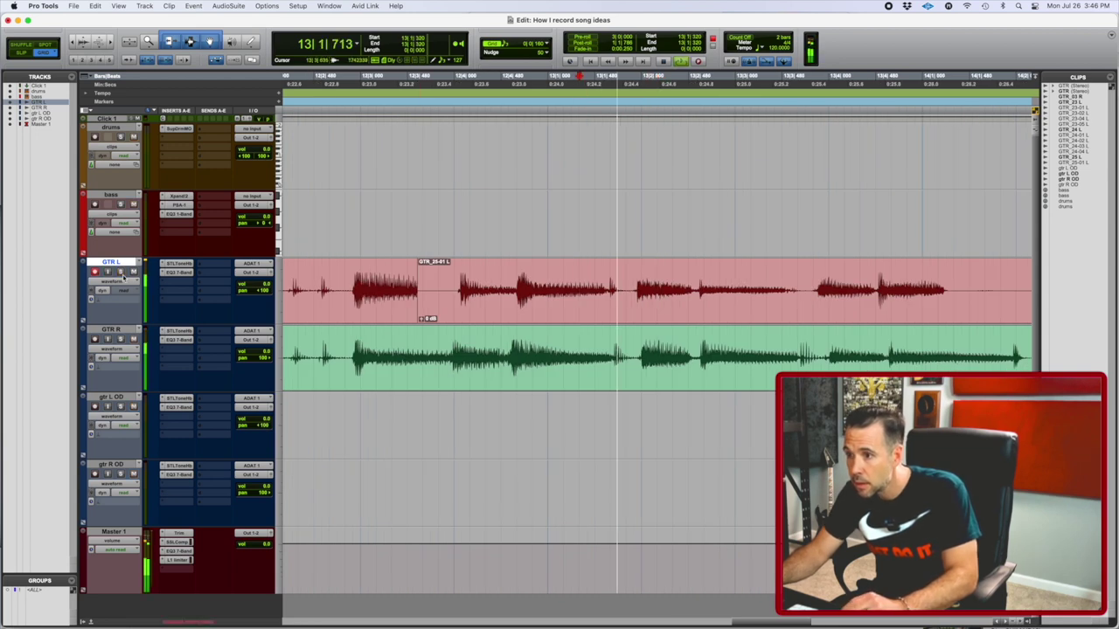
pyautogui.press('r')
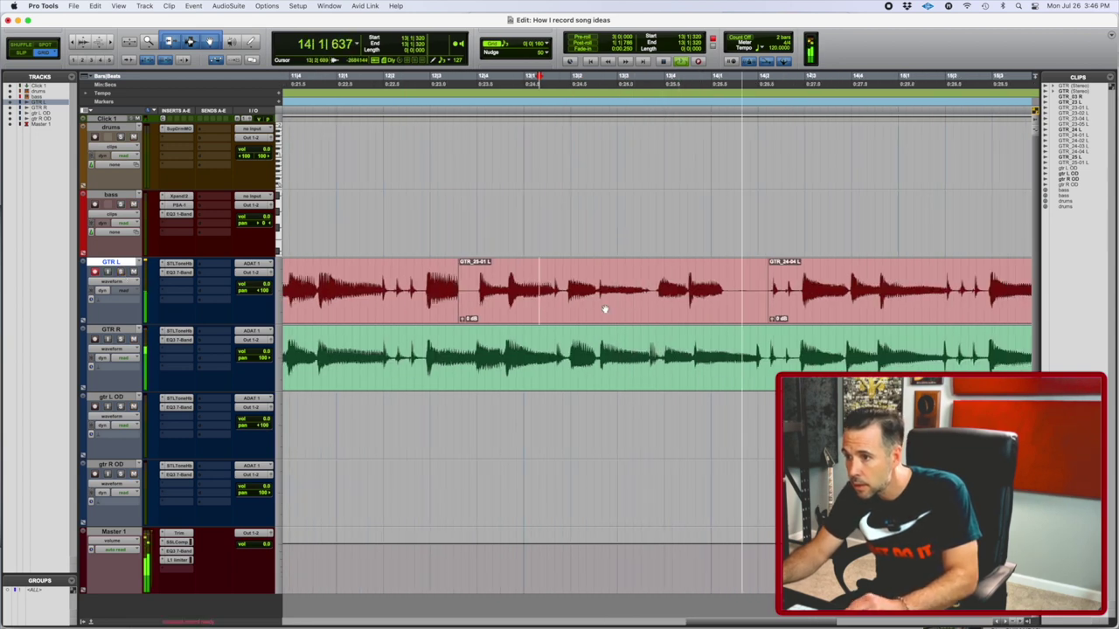
pyautogui.press('space')
# Step: Select the punched-in clip on GTR L and compare its waveform timing with GTR R
pyautogui.click(642, 320)
pyautogui.press('t')
pyautogui.press('t')
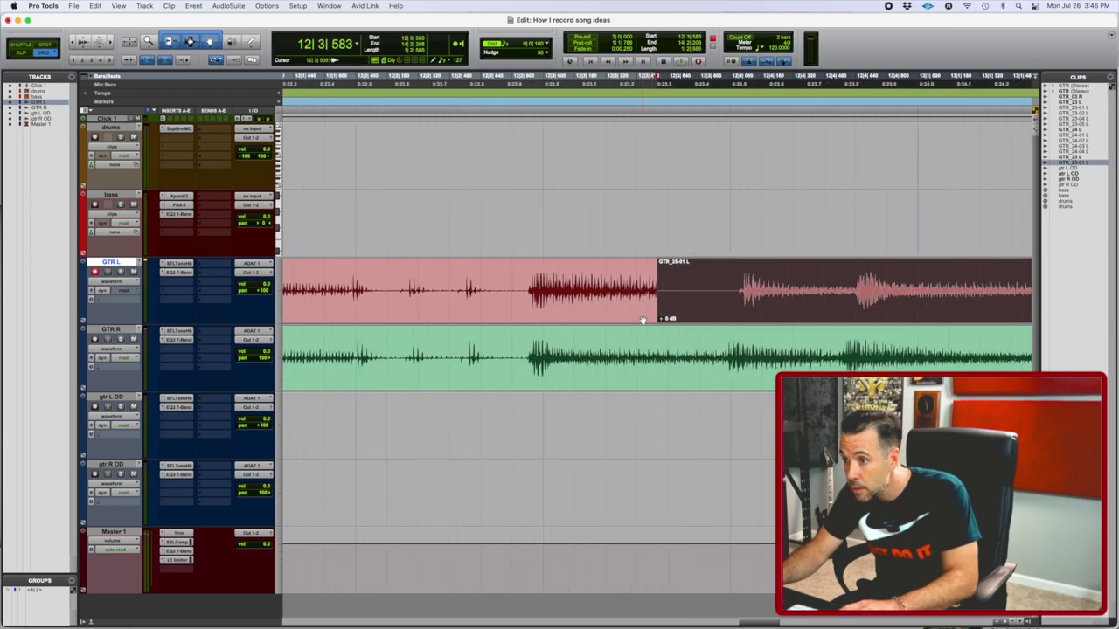
pyautogui.hscroll(5, 643, 321)
pyautogui.hscroll(3, 643, 321)
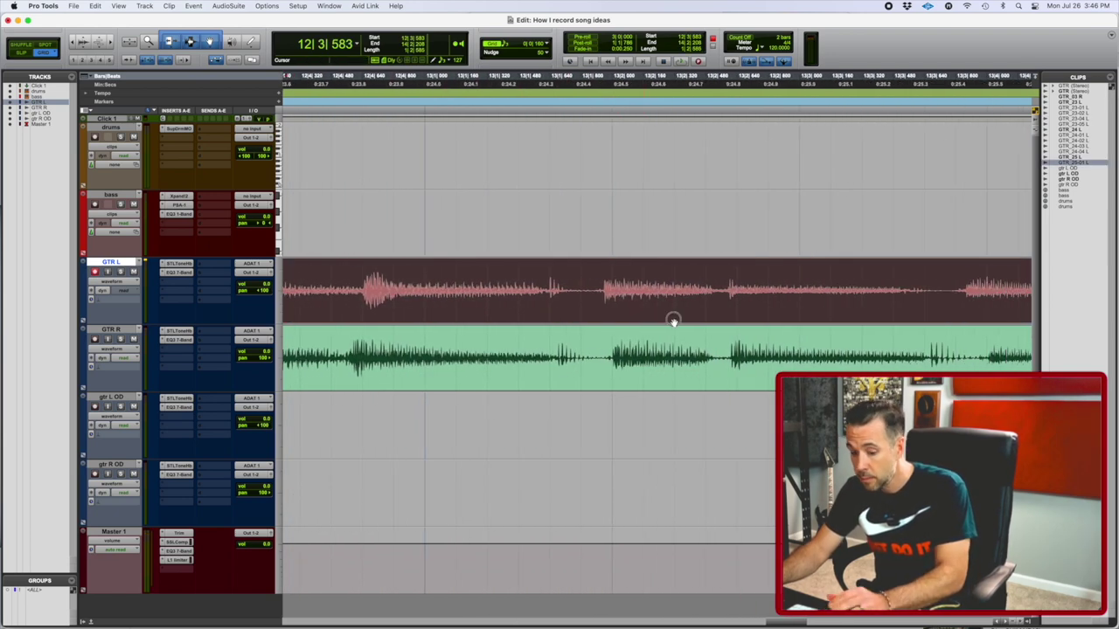
pyautogui.hotkey('alt', 'a')
pyautogui.press('t')
pyautogui.press('t')
pyautogui.press('t')
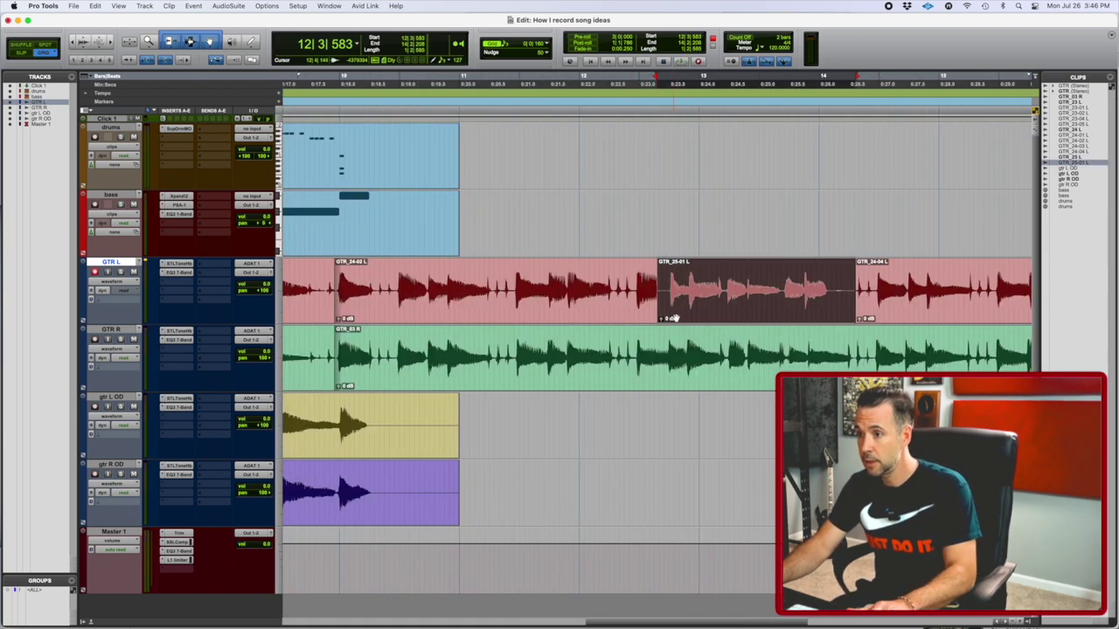
# Step: Switch to Slip mode and move the punched-in GTR L clip slightly later, to start at 12|3|611
pyautogui.press('Tab')
pyautogui.click(754, 310)
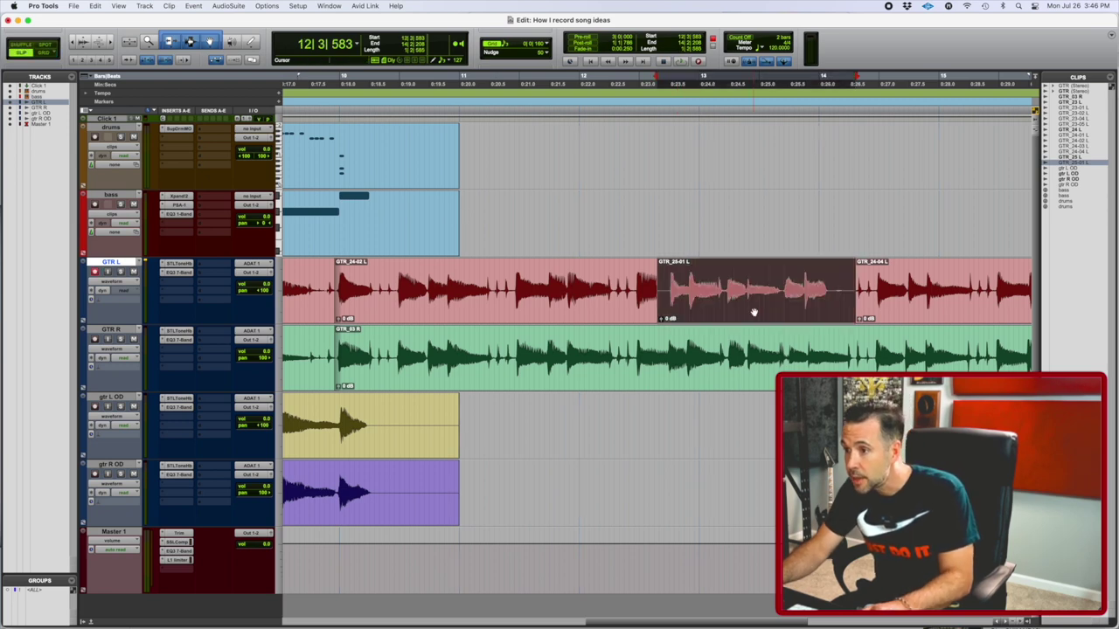
pyautogui.press('t')
pyautogui.press('t')
pyautogui.hscroll(3, 777, 316)
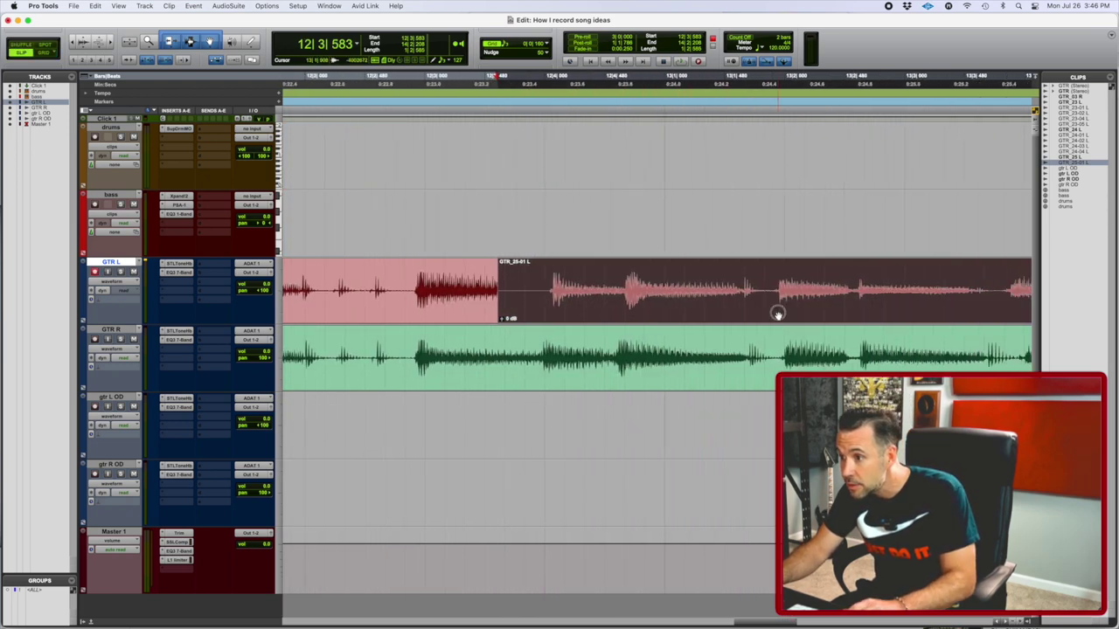
pyautogui.moveTo(778, 315); pyautogui.dragTo(782, 316)
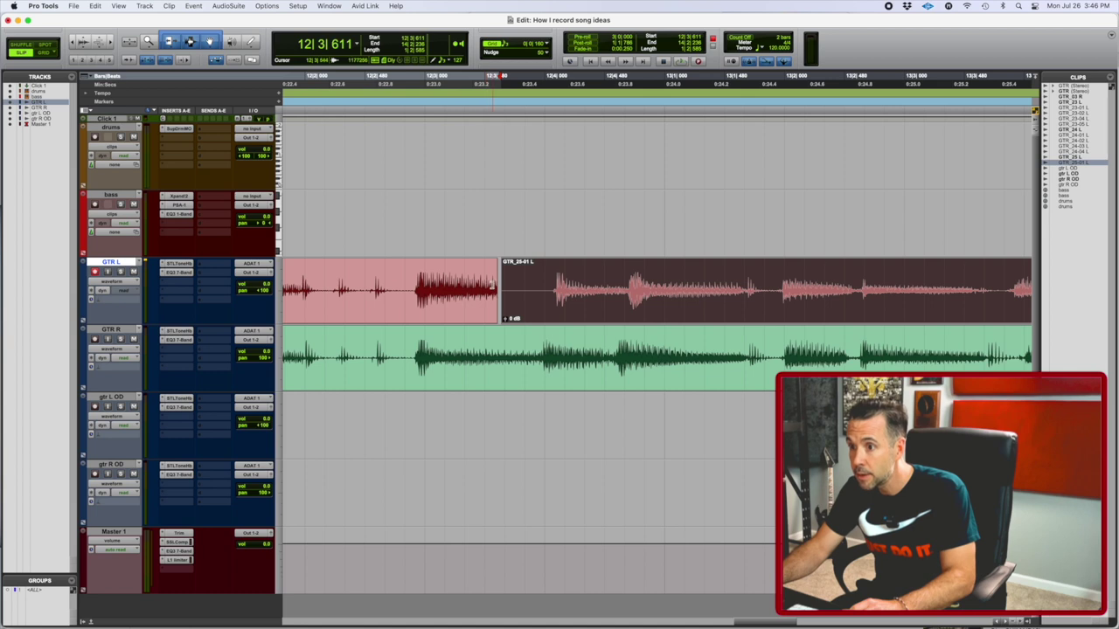
# Step: Extend the GTR L clips on either side over the punch-in, to just past 13|1|480 and back to about 13|3|850, and play the result
pyautogui.moveTo(496, 286); pyautogui.dragTo(744, 289)
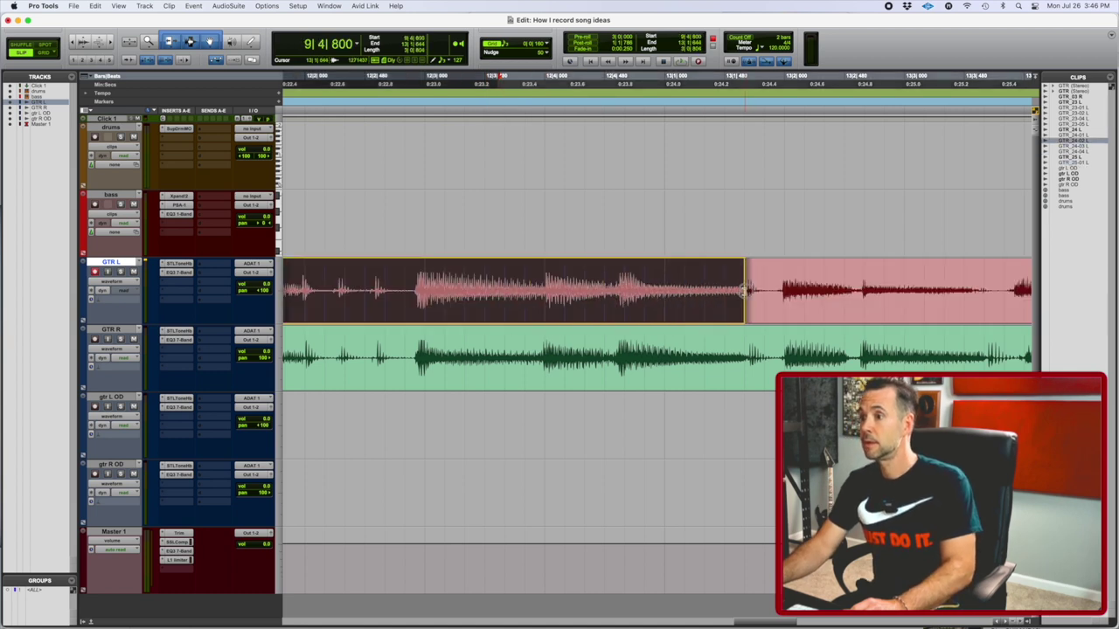
pyautogui.hscroll(10, 804, 302)
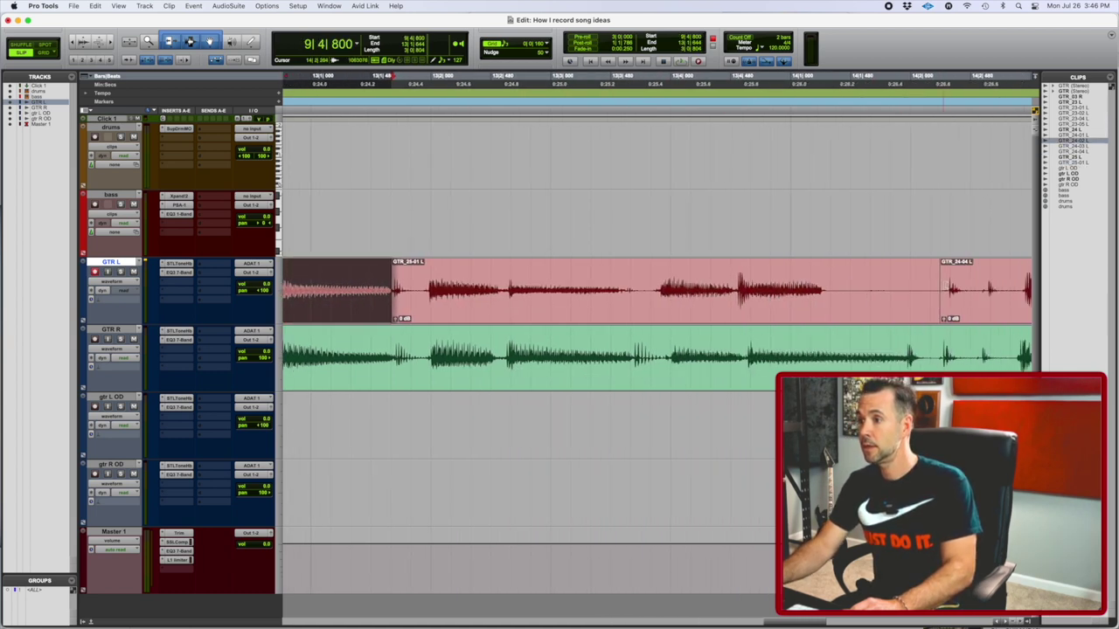
pyautogui.moveTo(942, 293); pyautogui.dragTo(669, 302)
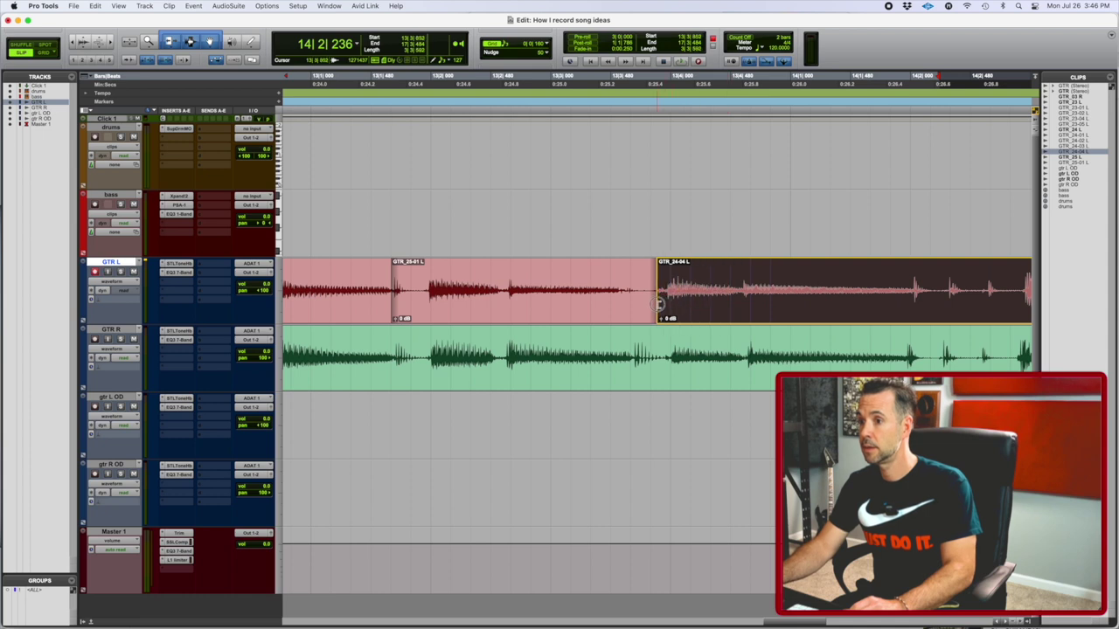
pyautogui.click(308, 267)
pyautogui.press('space')
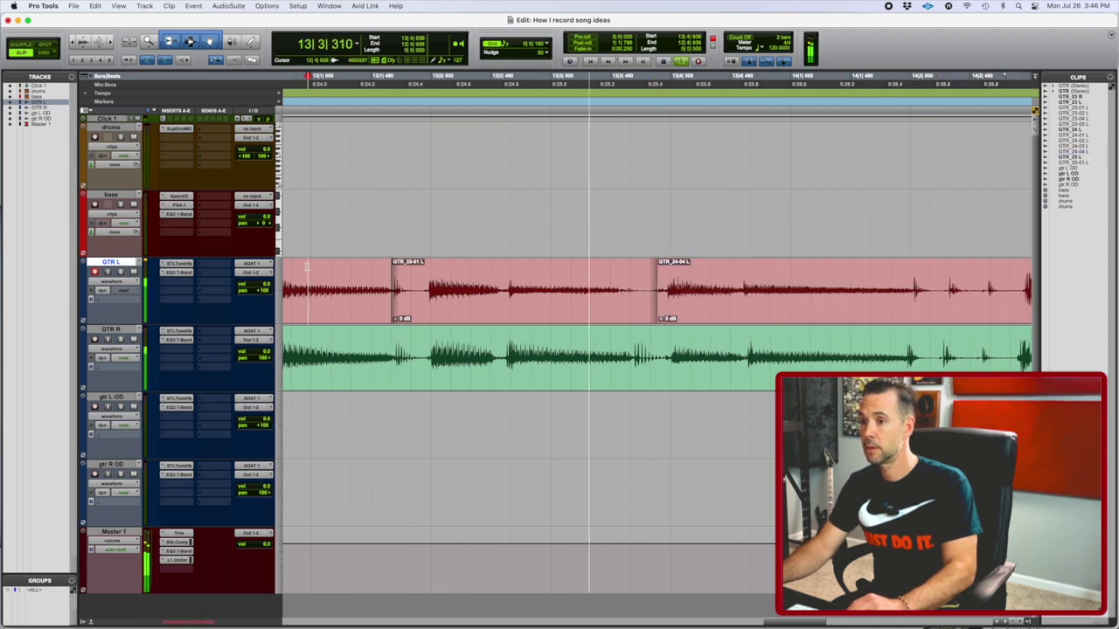
pyautogui.click(546, 315)
# Step: Add short crossfades at both edges of the shortened punched-in clip on GTR L
pyautogui.scroll(-1, 546, 319)
pyautogui.moveTo(661, 294); pyautogui.dragTo(654, 296)
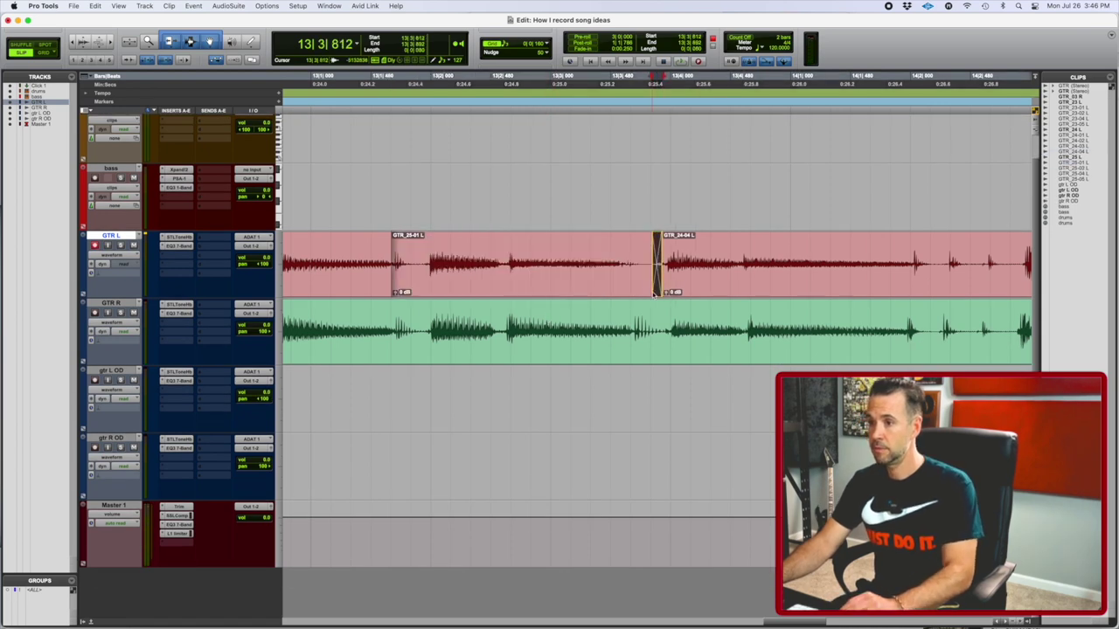
pyautogui.moveTo(396, 294); pyautogui.dragTo(388, 295)
# Step: Play the crossfaded section of GTR L together with GTR R from 13|1|228
pyautogui.click(339, 263)
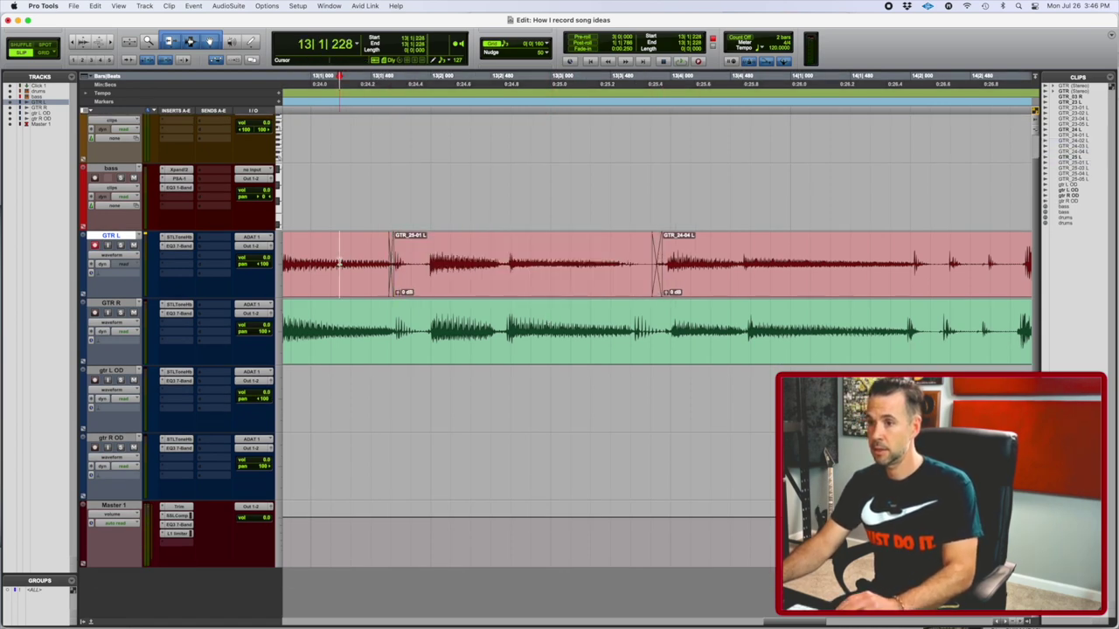
pyautogui.press('space')
pyautogui.press('r')
pyautogui.press('r')
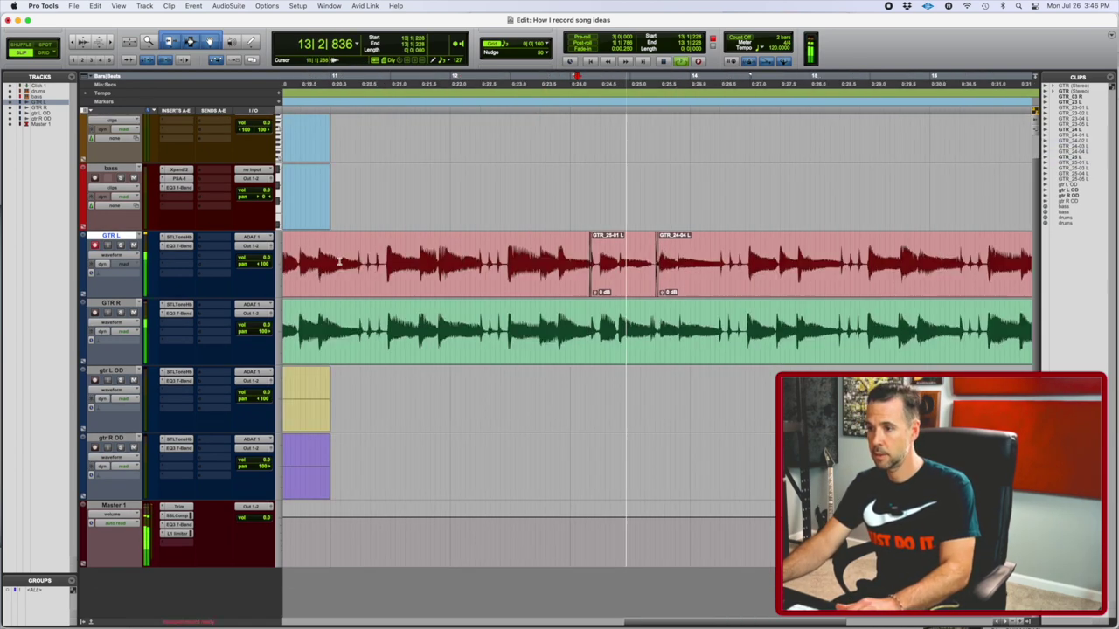
pyautogui.press('r')
pyautogui.press('r')
pyautogui.hscroll(2, 349, 267)
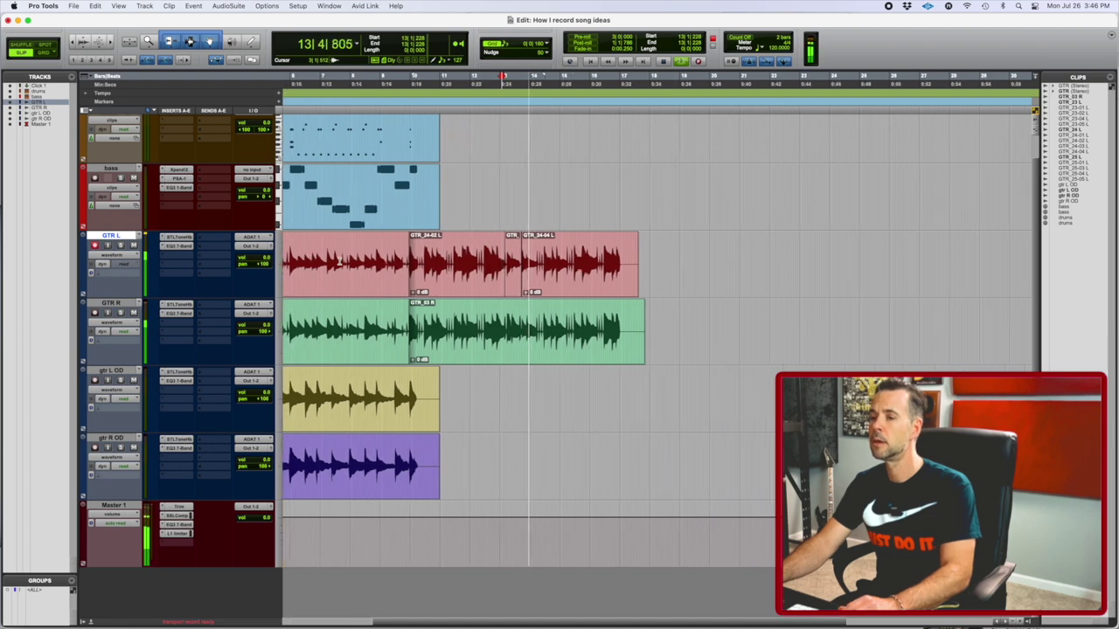
pyautogui.press('space')
# Step: Switch to Grid mode and play the end of the first section from around bar 9
pyautogui.press('t')
pyautogui.press('t')
pyautogui.press('t')
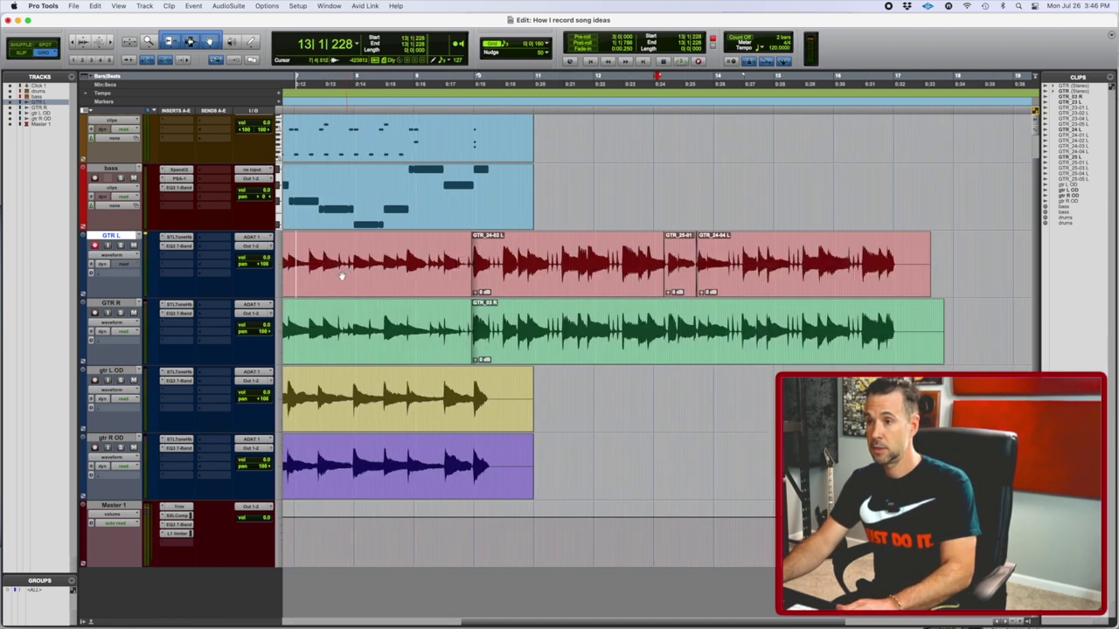
pyautogui.hscroll(-5, 374, 182)
pyautogui.scroll(1, 374, 182)
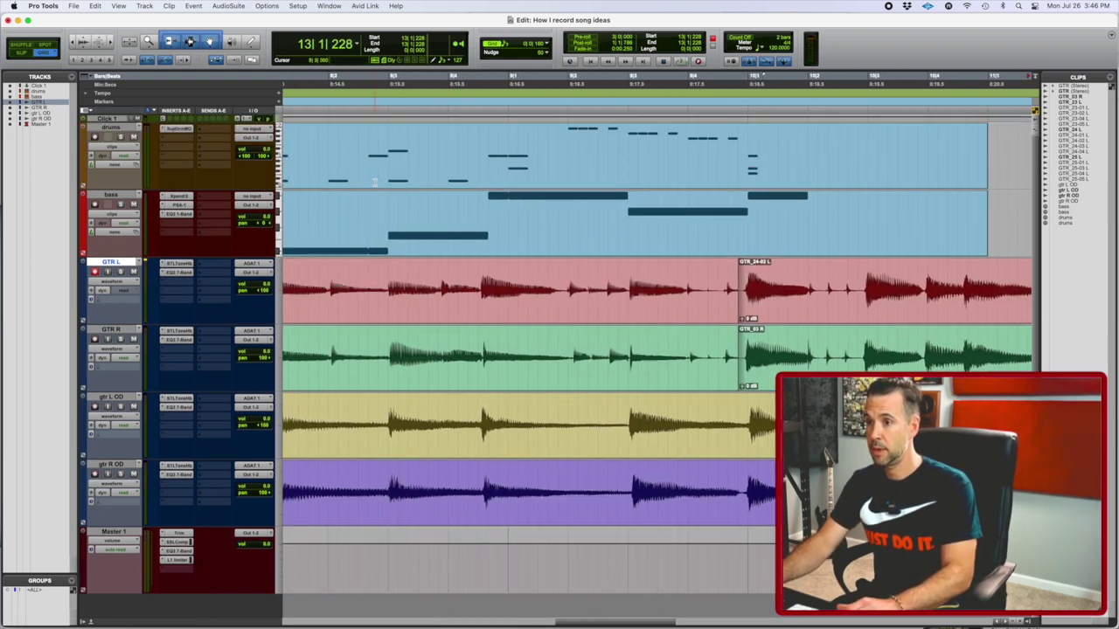
pyautogui.click(510, 132)
pyautogui.press('space')
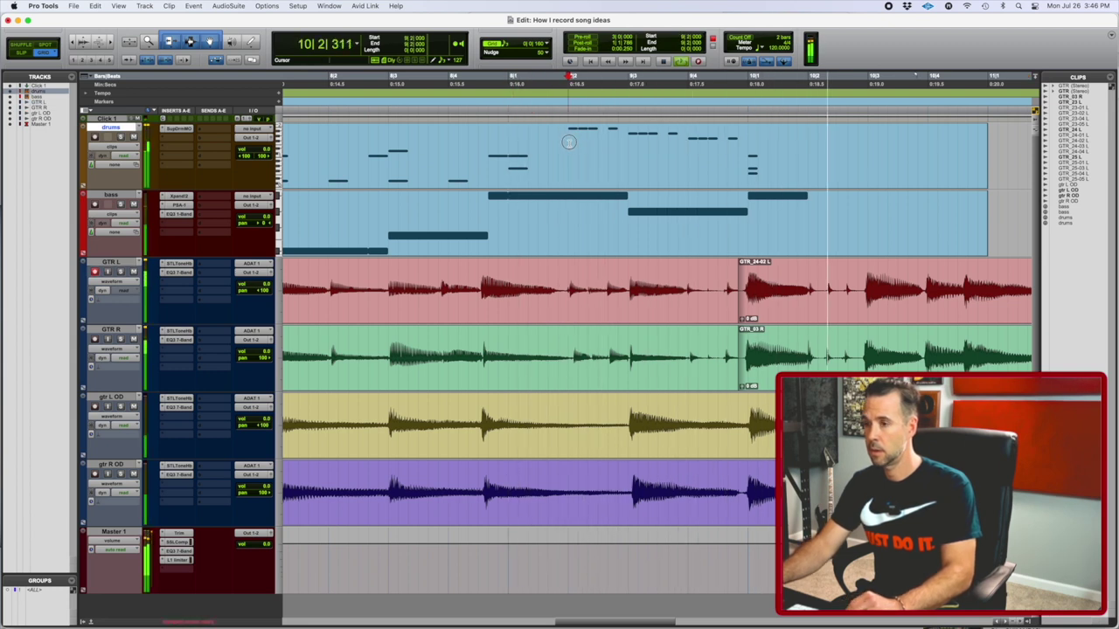
# Step: Select the drum fill from 9|2|000 and play the passage again from 9|1|800
pyautogui.moveTo(568, 141); pyautogui.dragTo(769, 174)
pyautogui.press('r')
pyautogui.press('r')
pyautogui.press('r')
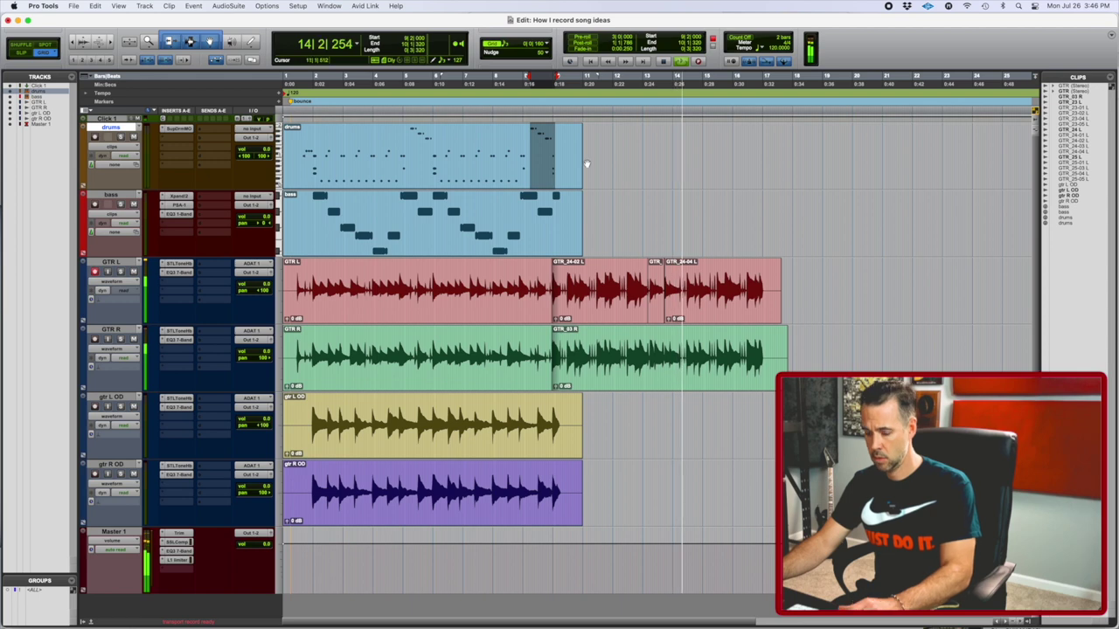
pyautogui.press('t')
pyautogui.press('t')
pyautogui.press('t')
pyautogui.press('space')
pyautogui.press('space')
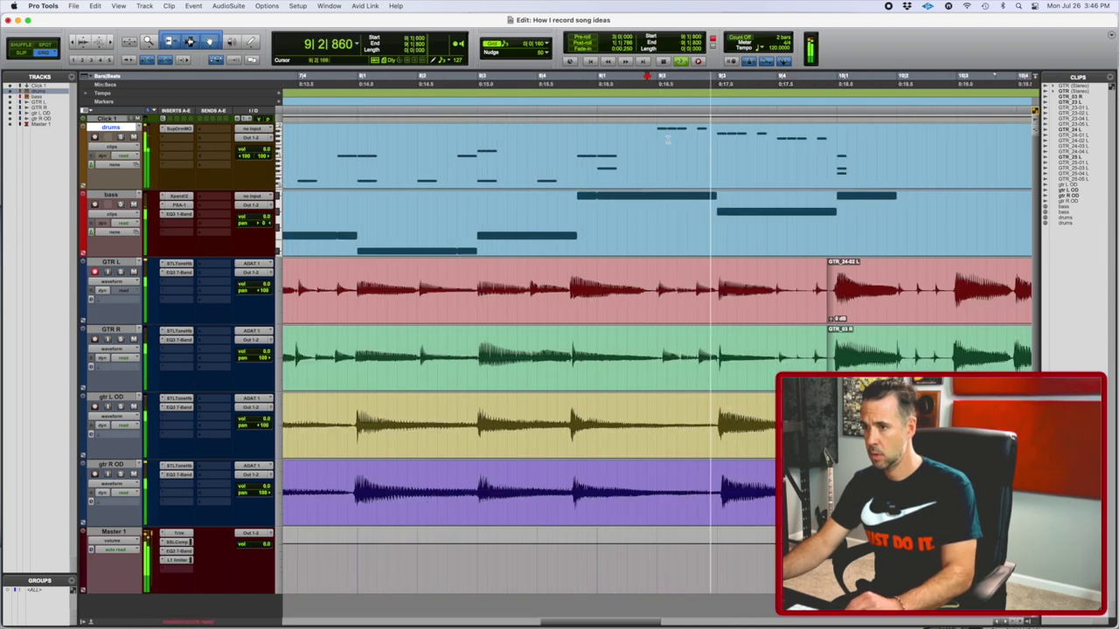
# Step: Copy the drum fill from 9|2|000 to 10|1|000 on the drums track
pyautogui.moveTo(657, 138); pyautogui.dragTo(837, 147)
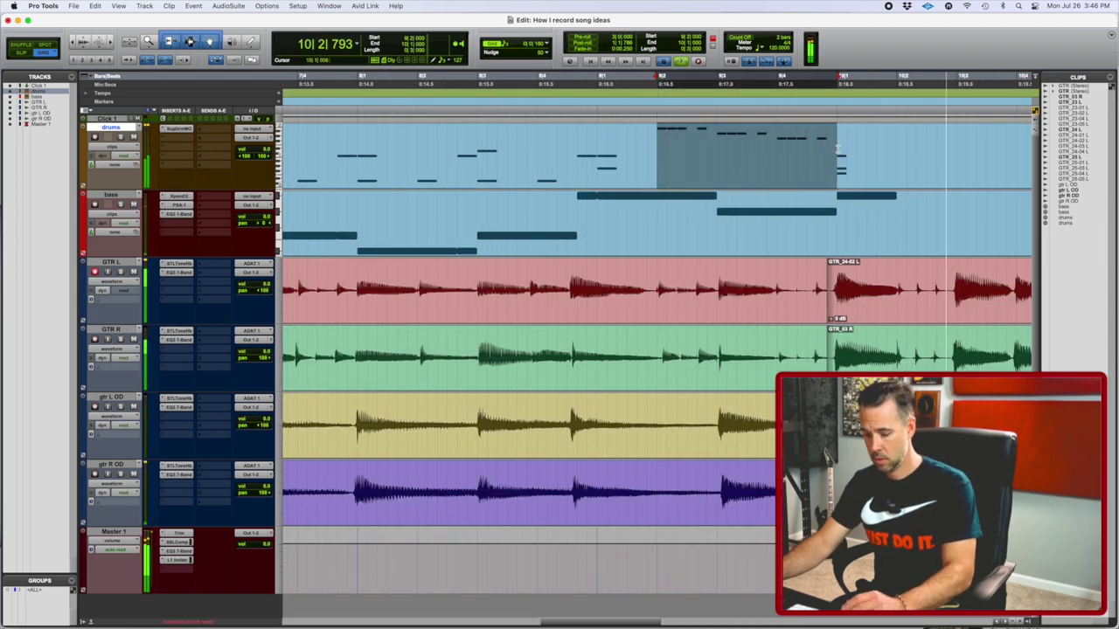
pyautogui.hscroll(10, 807, 166)
pyautogui.press('r')
pyautogui.hscroll(5, 808, 166)
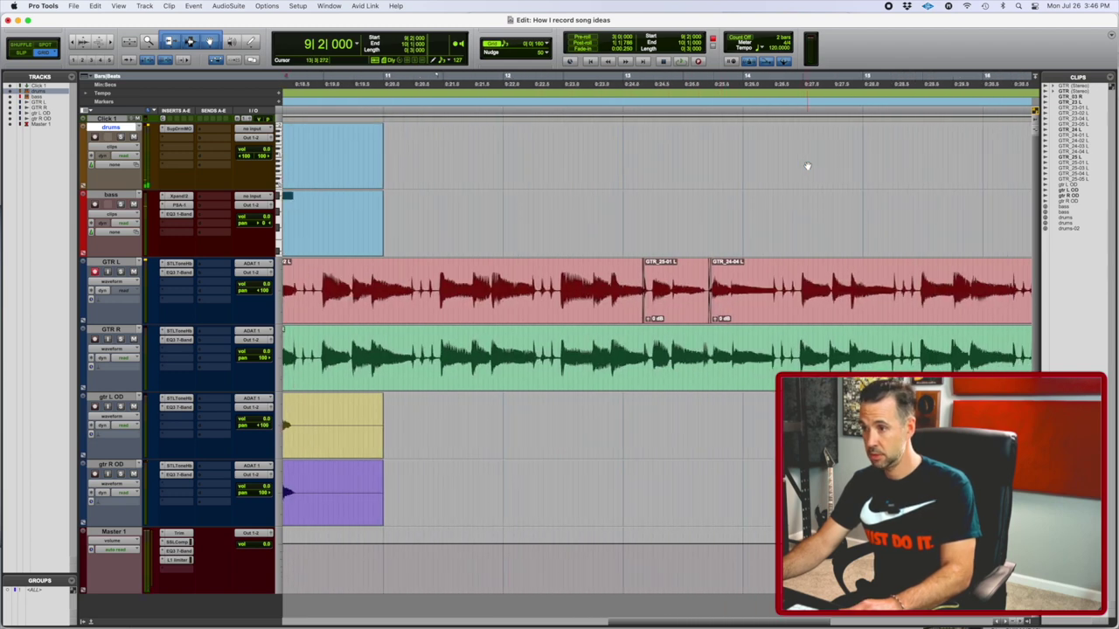
# Step: Play the end of the new riff from 16|1|640 and paste the copied drum fill on the drums track at 17|1|000
pyautogui.hscroll(3, 807, 166)
pyautogui.press('space')
pyautogui.press('t')
pyautogui.press('t')
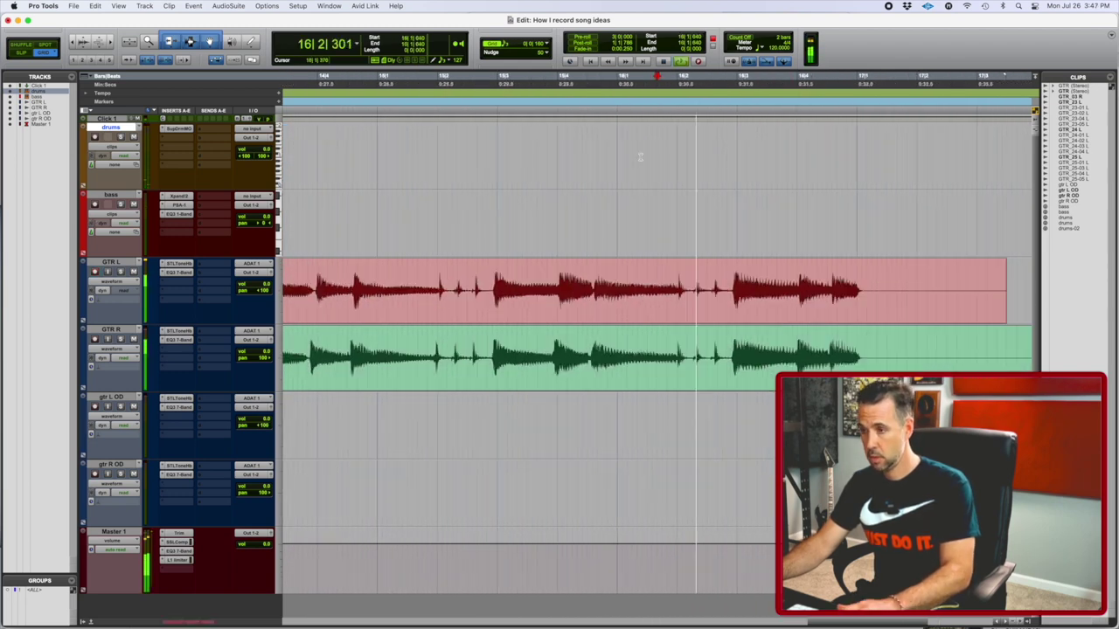
pyautogui.hscroll(6, 647, 154)
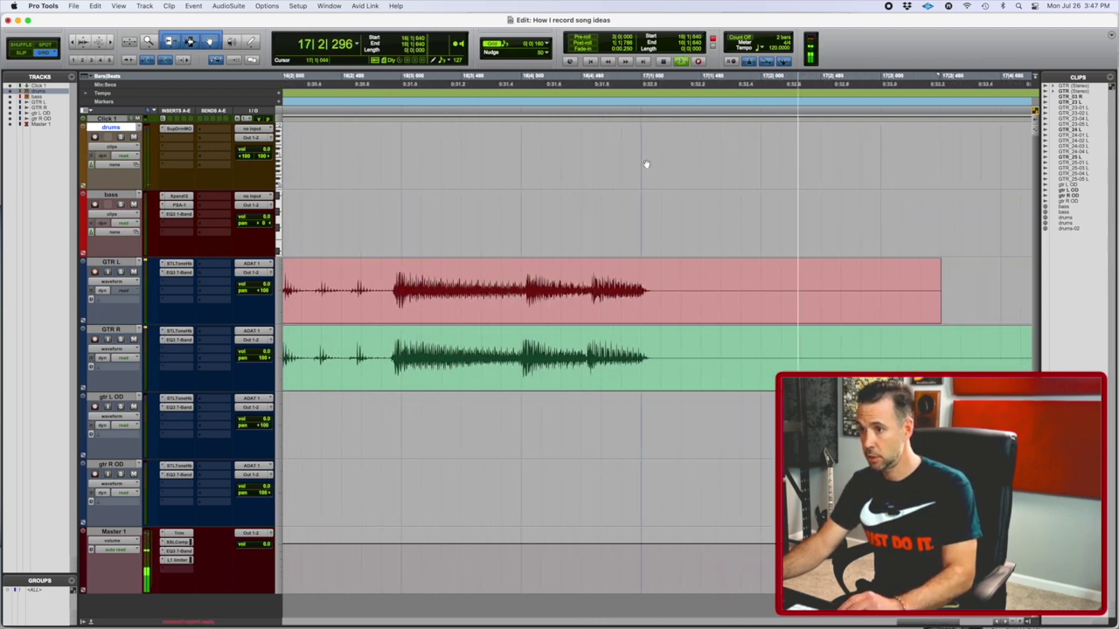
pyautogui.click(642, 155)
pyautogui.press('super+v')
# Step: Play the end of the riff into the pasted drum fill from 16|3|480
pyautogui.click(463, 143)
pyautogui.press('space')
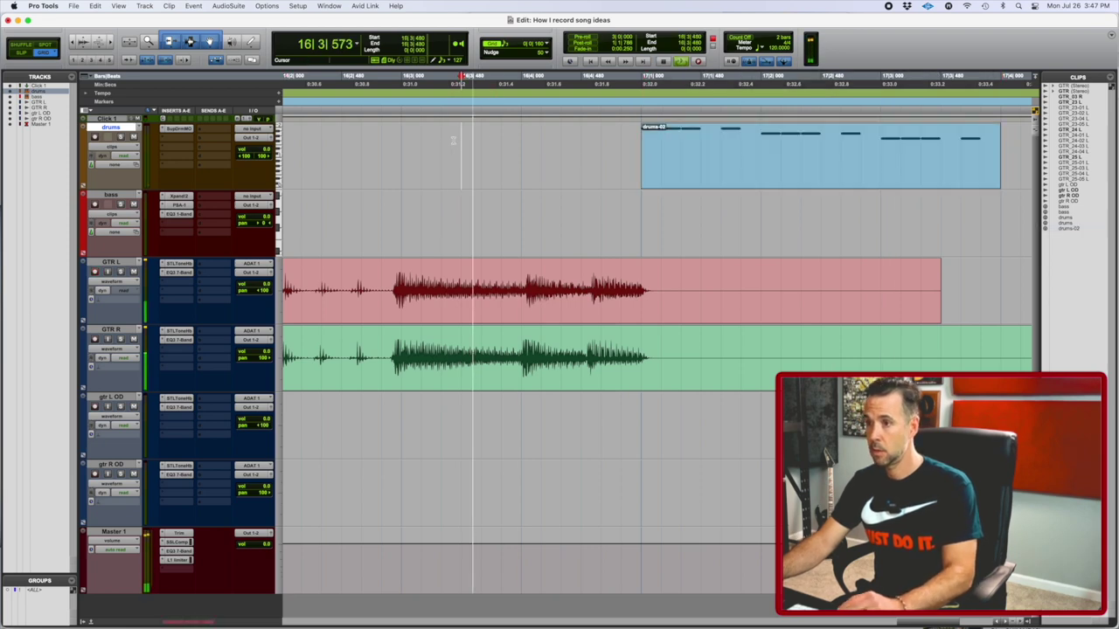
pyautogui.press('r')
pyautogui.press('r')
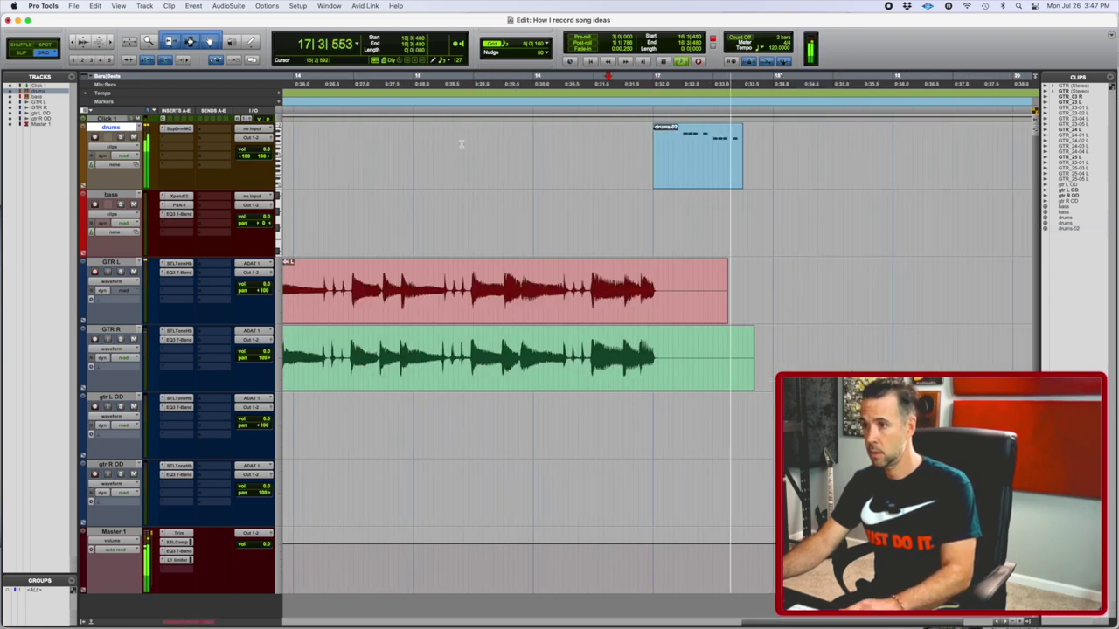
pyautogui.hscroll(-3, 461, 145)
pyautogui.press('space')
# Step: Play the song's opening from 1|4|000 and select 2|1|000 to 3|1|000 on drums, bass and GTR L
pyautogui.hscroll(-10, 461, 144)
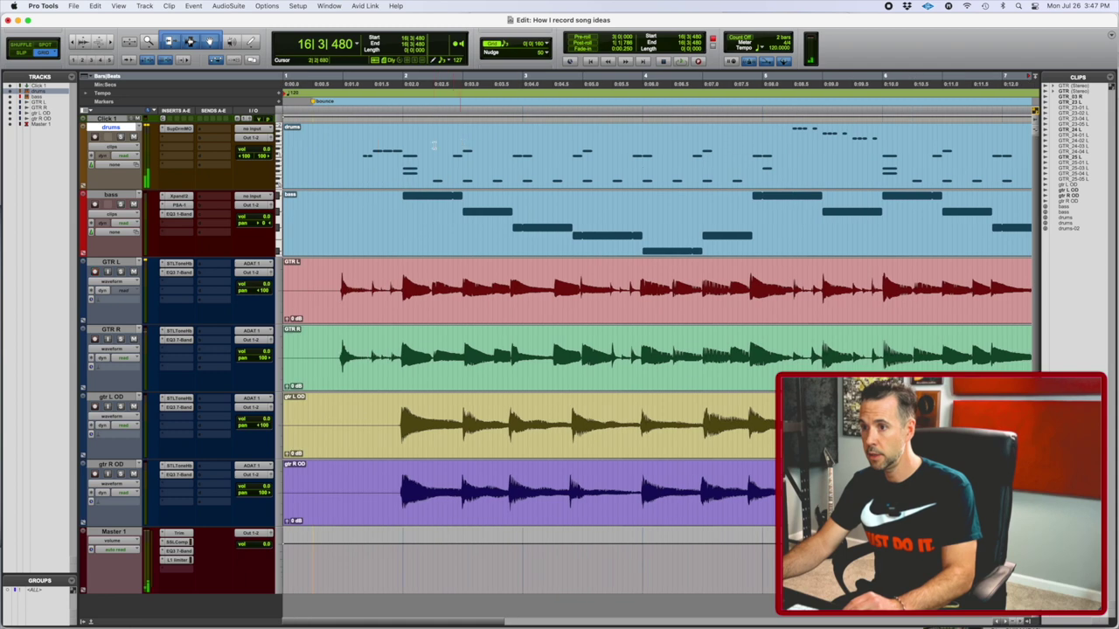
pyautogui.click(374, 144)
pyautogui.press('space')
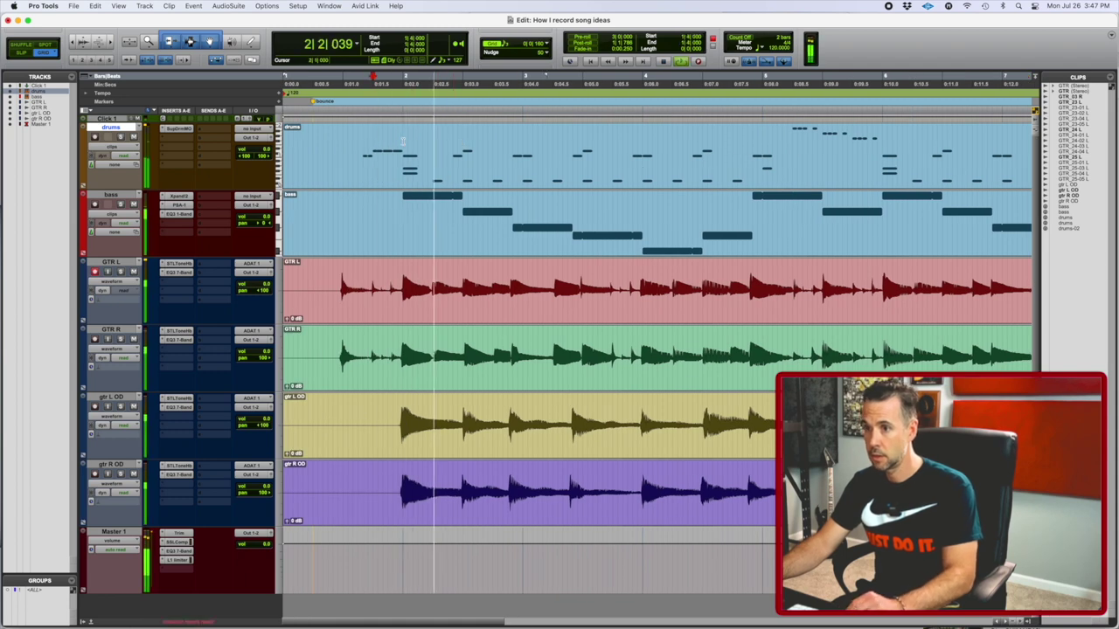
pyautogui.moveTo(402, 148); pyautogui.dragTo(522, 308)
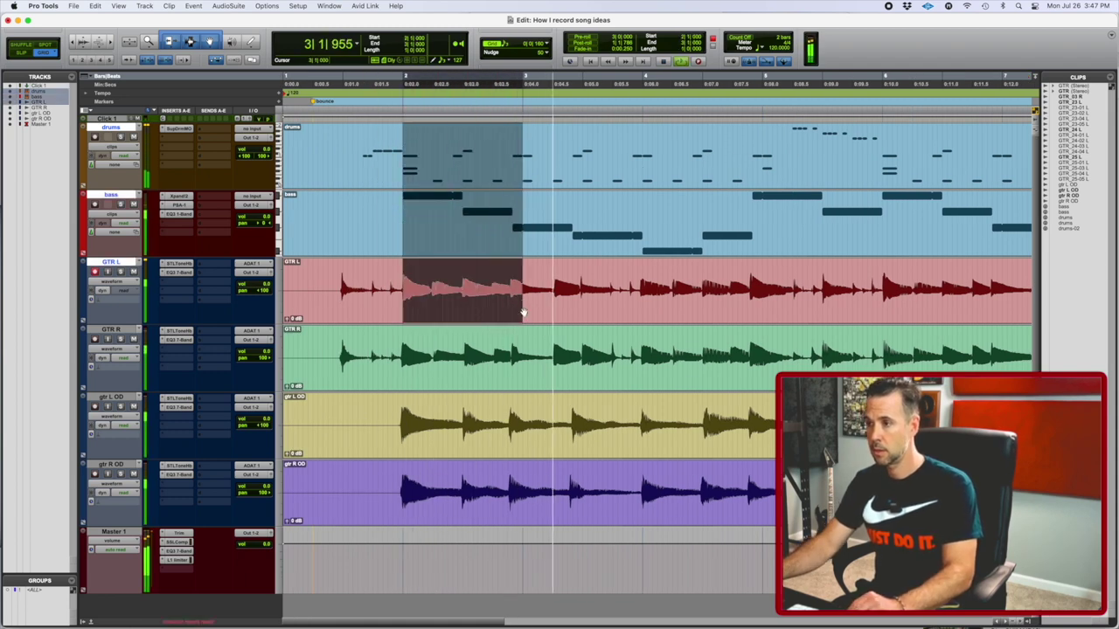
pyautogui.hscroll(10, 524, 312)
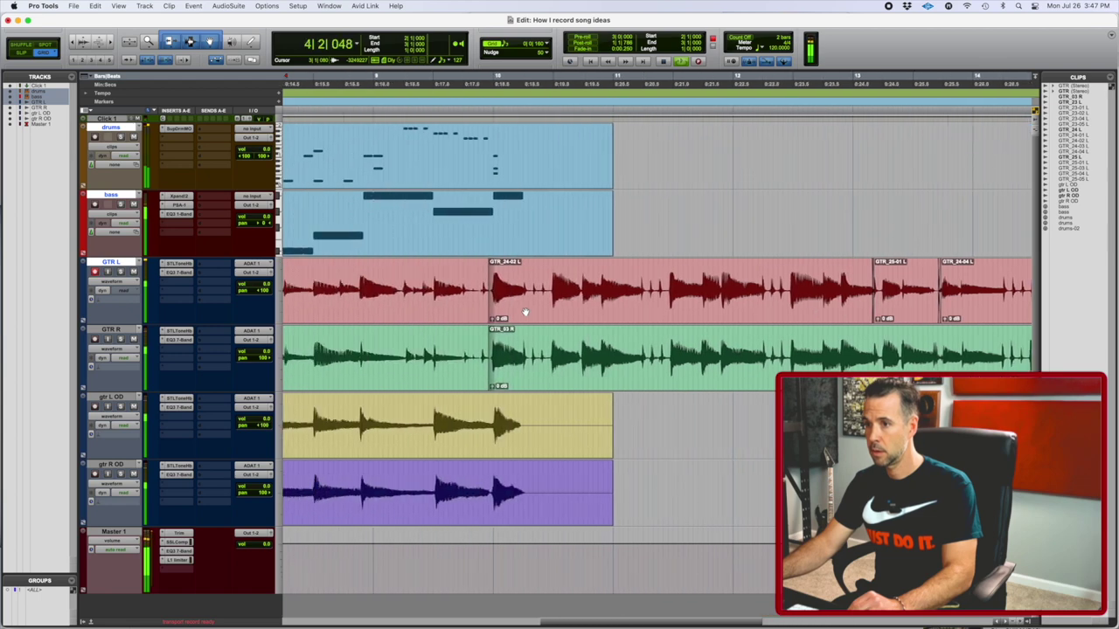
pyautogui.hscroll(10, 524, 312)
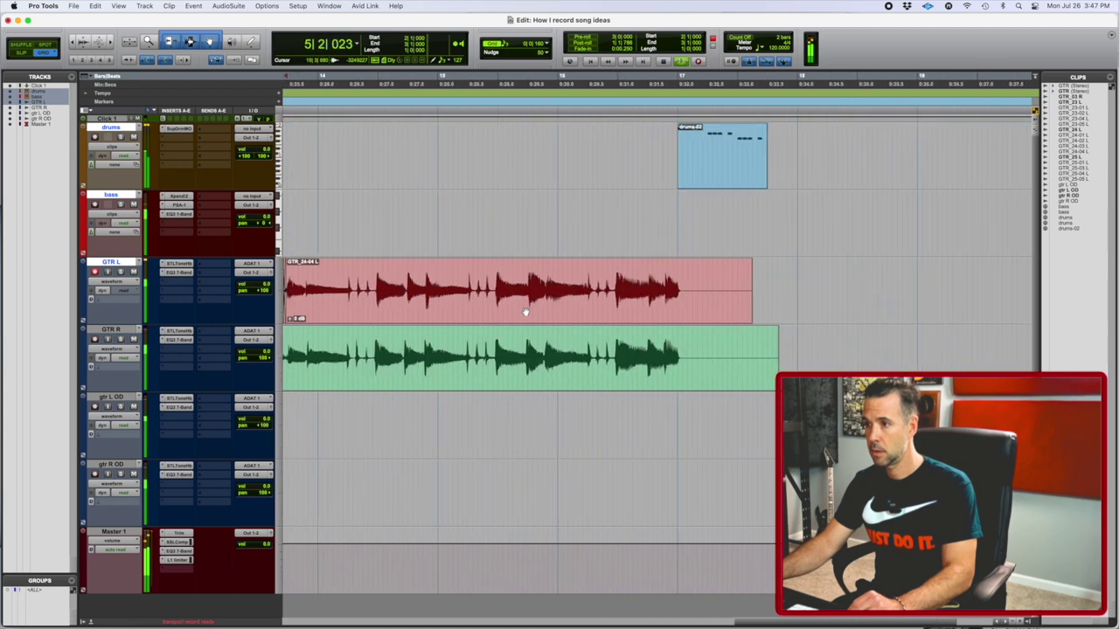
pyautogui.hscroll(-15, 525, 312)
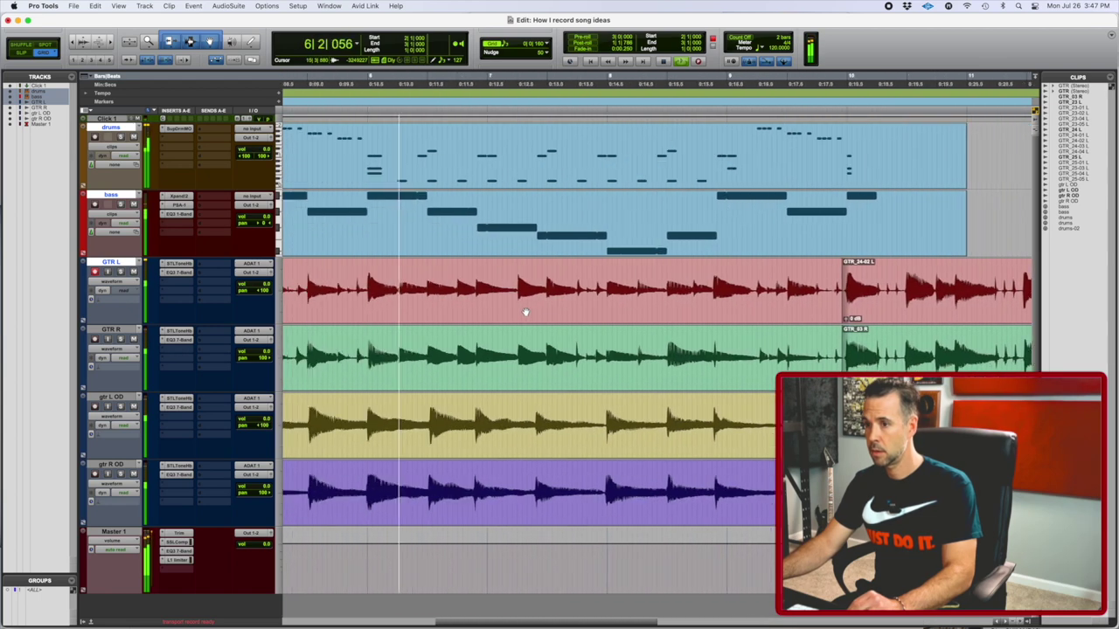
pyautogui.press('space')
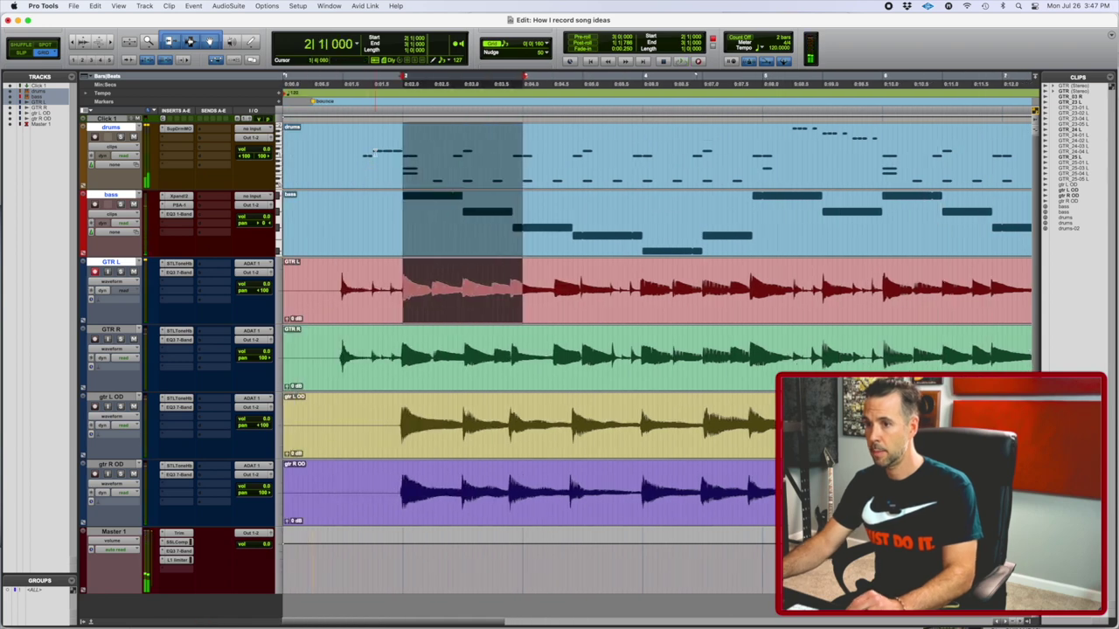
# Step: Play from 1|4|000 and copy the section from there to 10|2|000 on all tracks from drums through gtr R OD
pyautogui.click(374, 139)
pyautogui.press('space')
pyautogui.moveTo(373, 138); pyautogui.dragTo(723, 479)
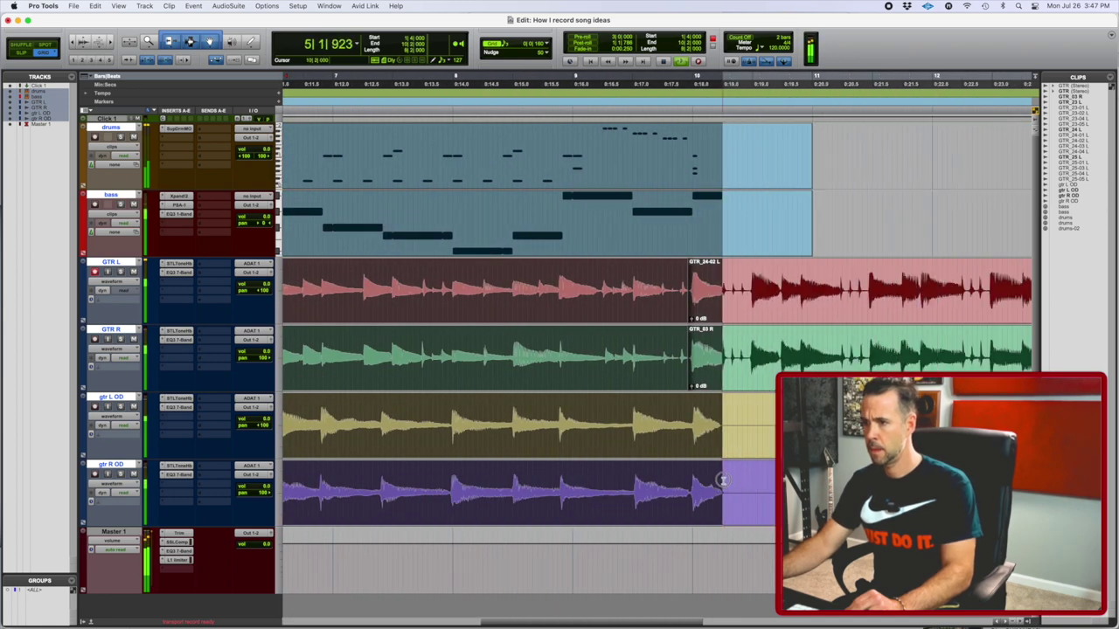
pyautogui.press('r')
pyautogui.press('r')
pyautogui.hscroll(4, 724, 480)
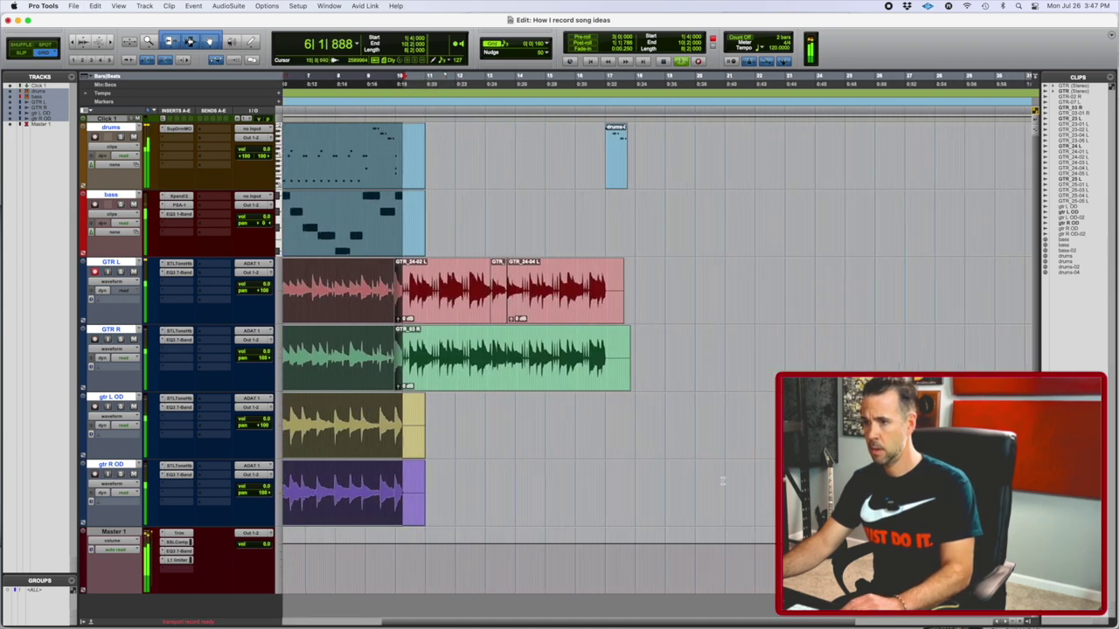
# Step: Play the end of the new riff through the pasted drum fill from 16|2|480
pyautogui.press('space')
pyautogui.press('t')
pyautogui.press('t')
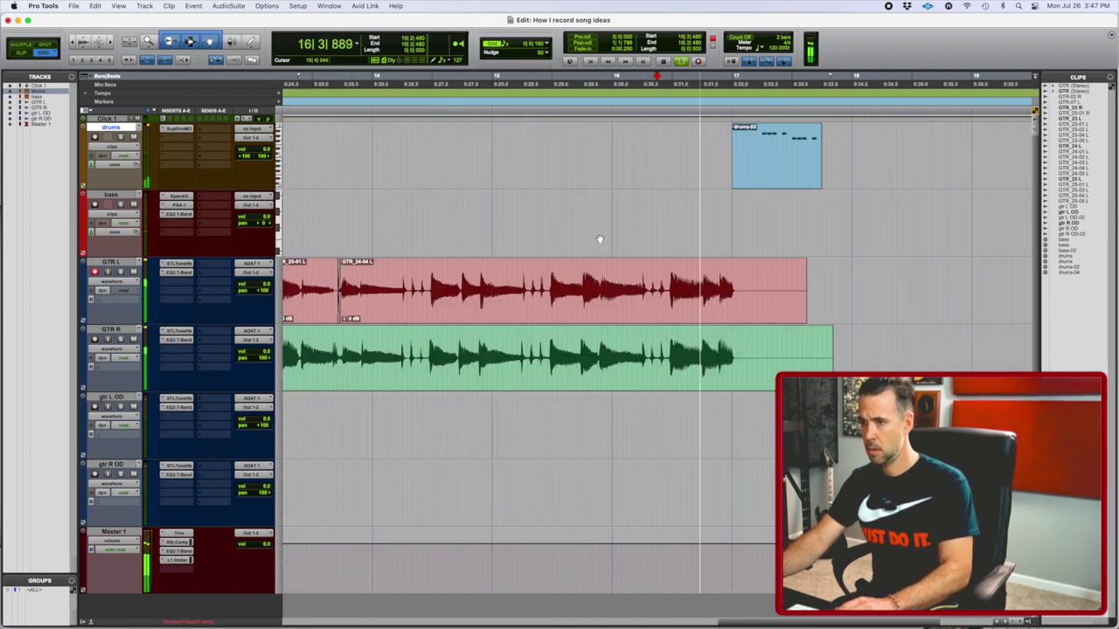
pyautogui.hscroll(3, 599, 239)
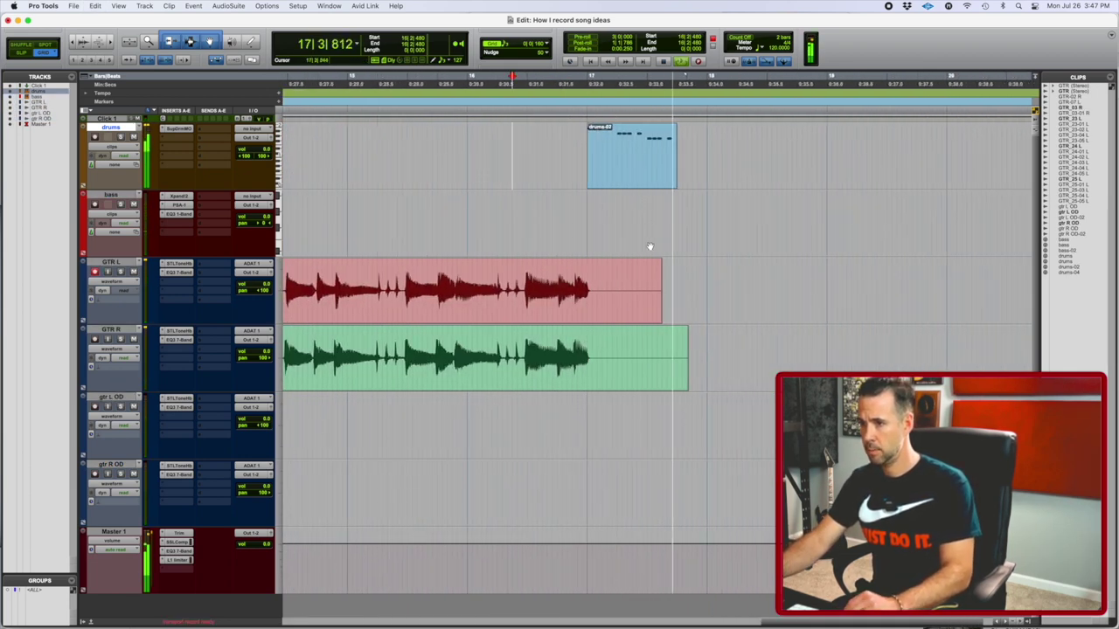
pyautogui.press('space')
# Step: Paste the copied opening section at 17|4|000 on all tracks from drums through gtr R OD
pyautogui.click(677, 147)
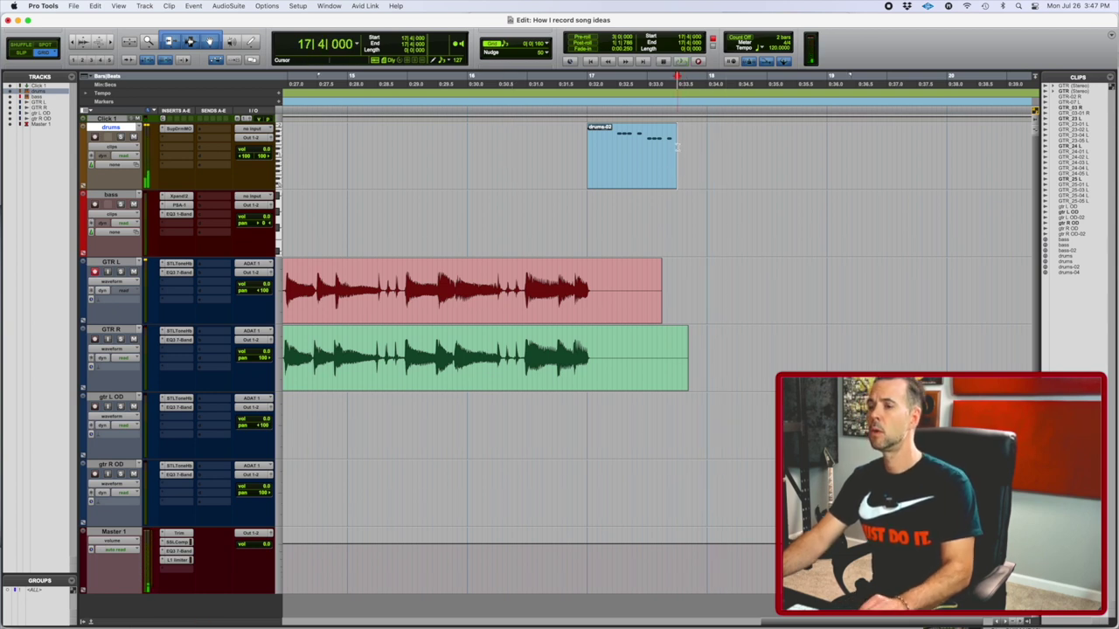
pyautogui.keyDown('shift'); pyautogui.click(112, 465); pyautogui.keyUp('shift')
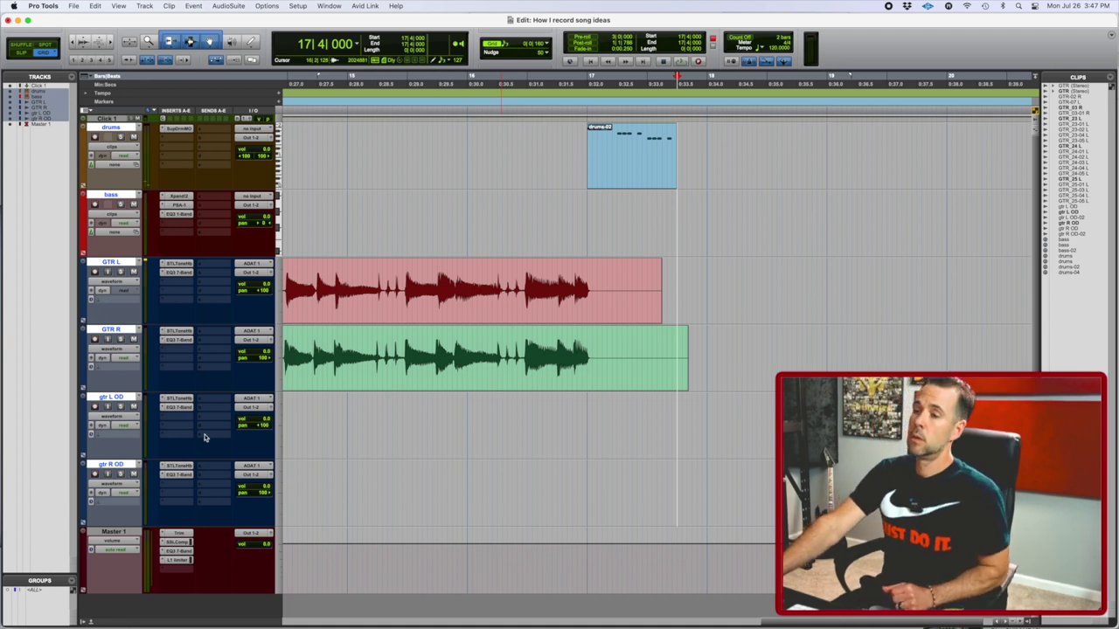
pyautogui.press('super+v')
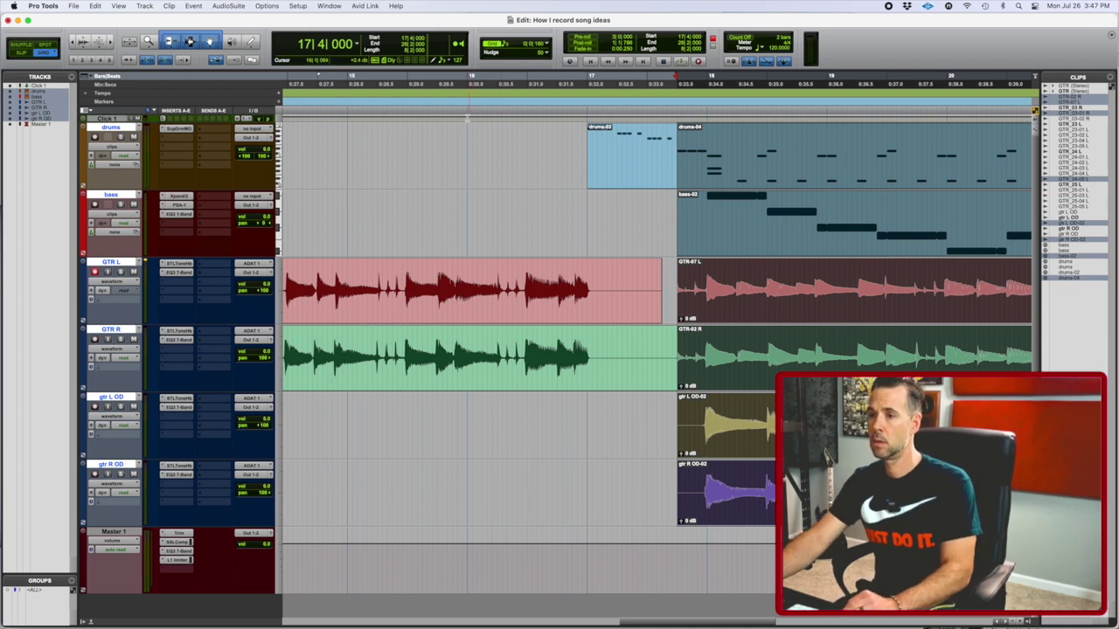
# Step: Play the transition from the riff through the fill into the pasted section from 15|3|480 and again from 15|4|000
pyautogui.click(419, 88)
pyautogui.press('space')
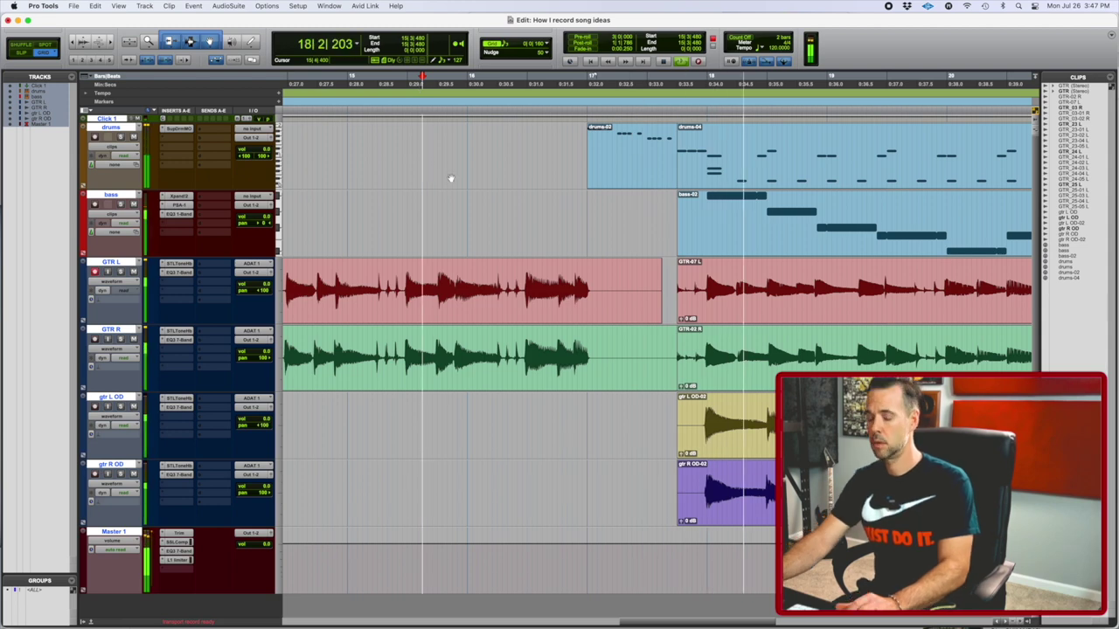
pyautogui.press('r')
pyautogui.press('r')
pyautogui.press('space')
pyautogui.click(602, 278)
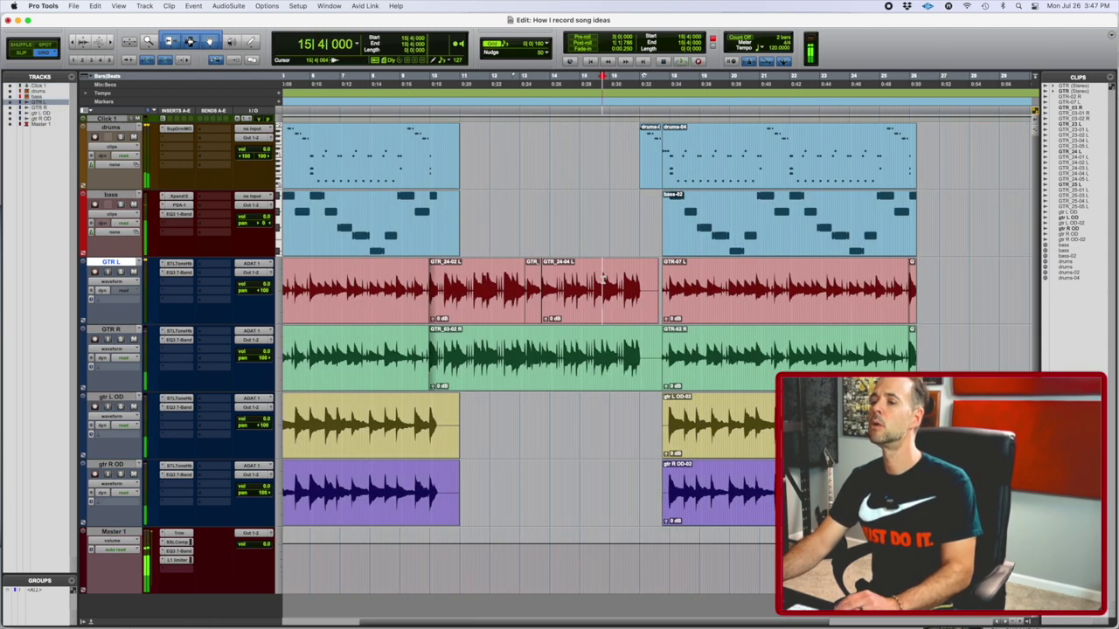
pyautogui.press('space')
pyautogui.hotkey('shift', 'r')
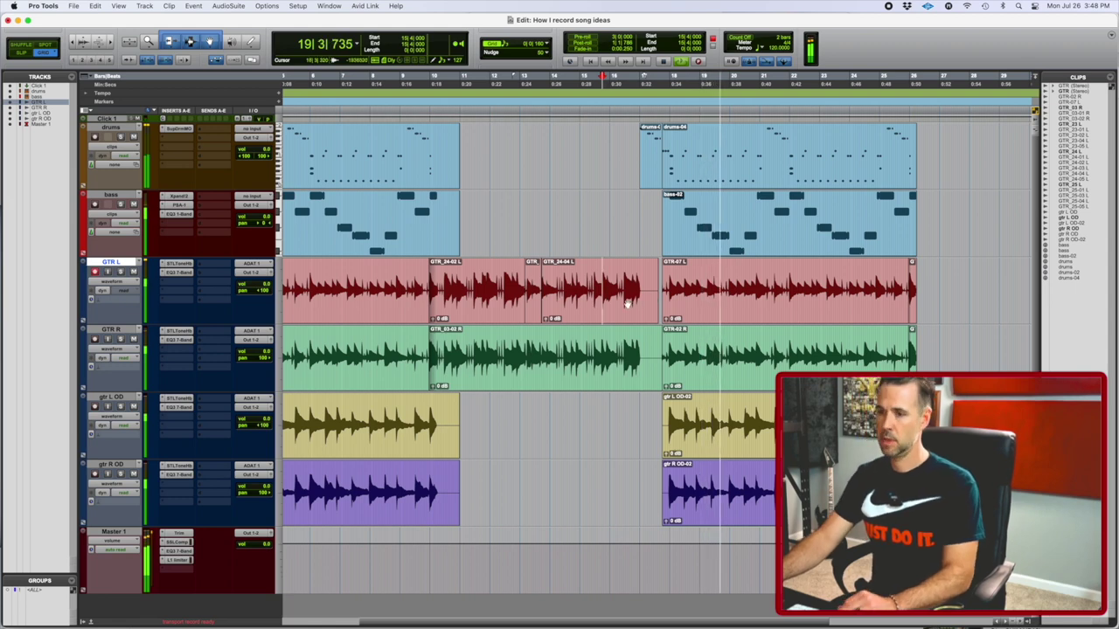
pyautogui.press('space')
pyautogui.press('t')
pyautogui.hscroll(-6, 624, 305)
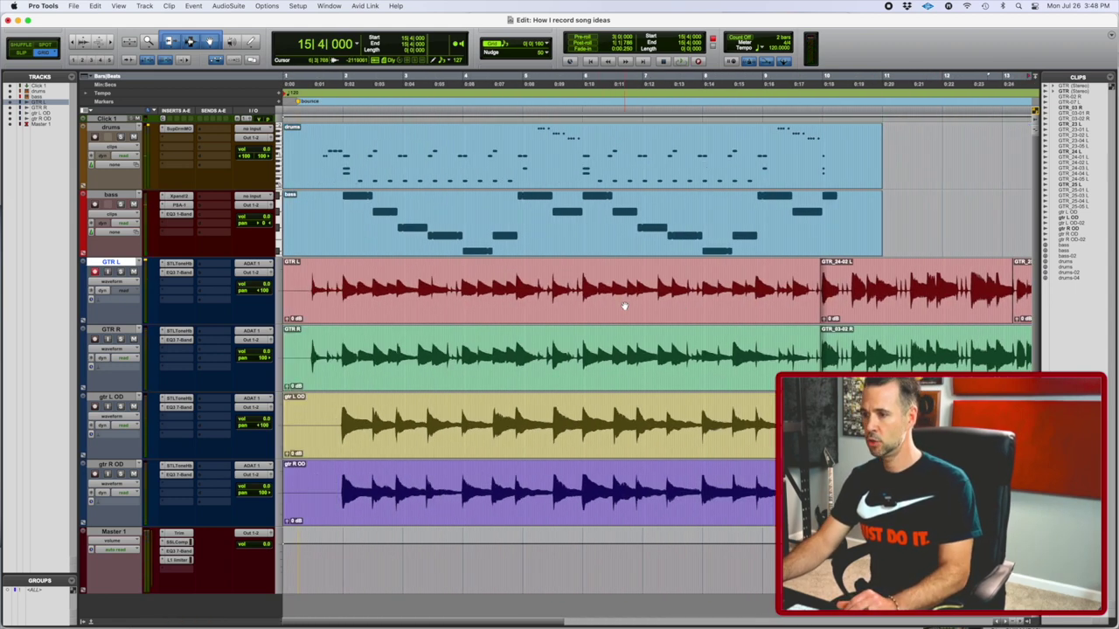
pyautogui.hscroll(3, 625, 305)
pyautogui.click(583, 131)
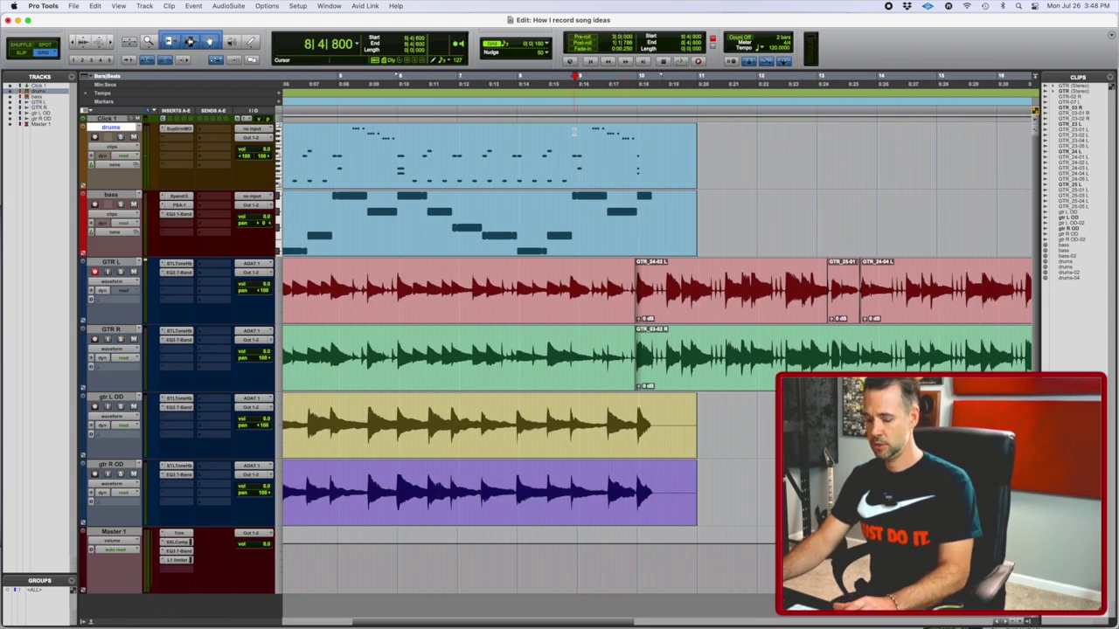
pyautogui.press('t')
pyautogui.press('t')
pyautogui.press('t')
pyautogui.press('t')
pyautogui.press('t')
pyautogui.press('e')
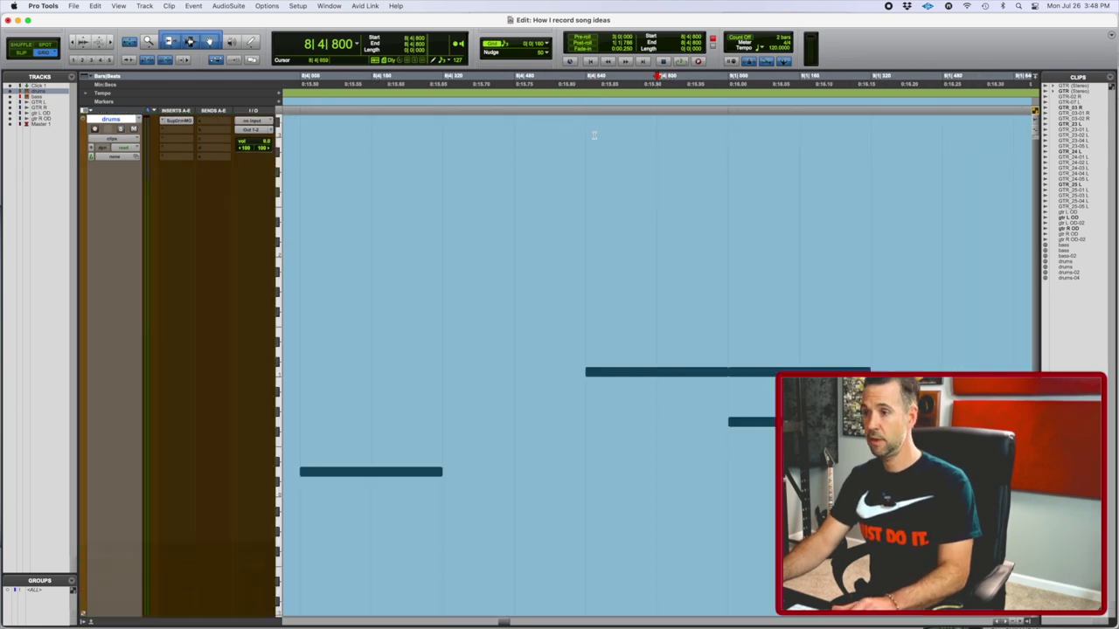
pyautogui.press('e')
pyautogui.press('r')
pyautogui.press('r')
pyautogui.press('r')
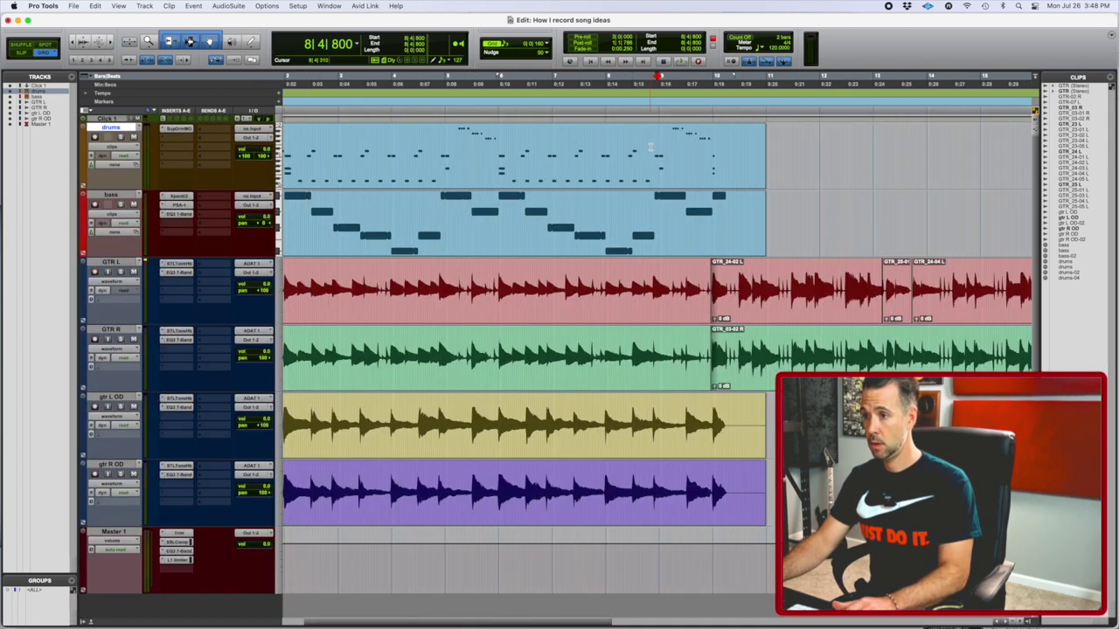
# Step: Switch the drums track to notes view and enlarge the track to show all the fill notes in bar 9
pyautogui.click(670, 137)
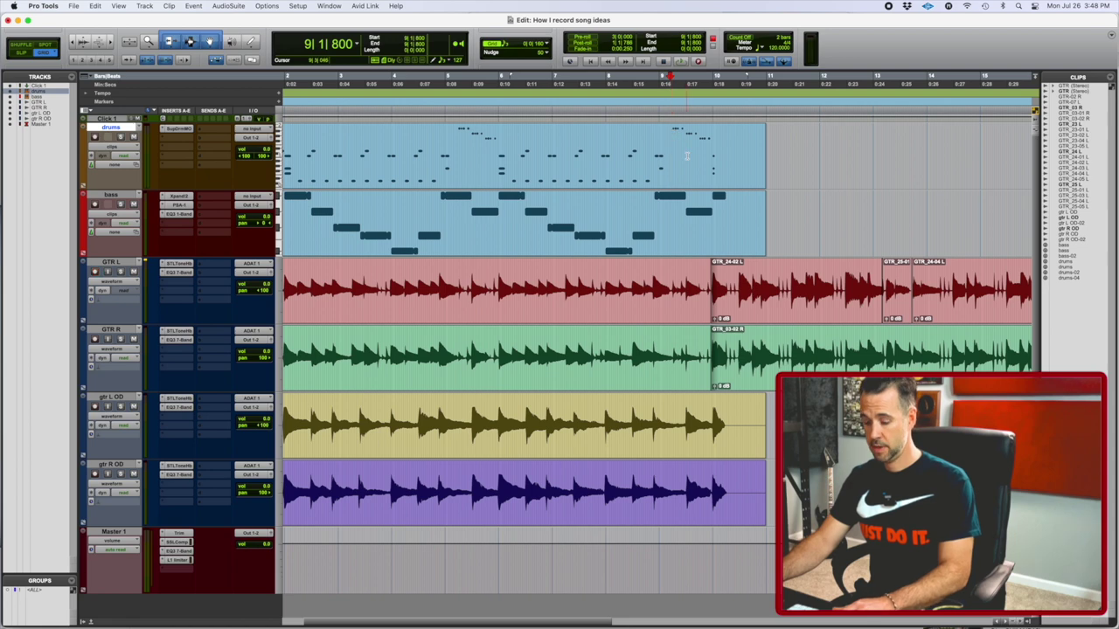
pyautogui.press('t')
pyautogui.press('t')
pyautogui.click(109, 146)
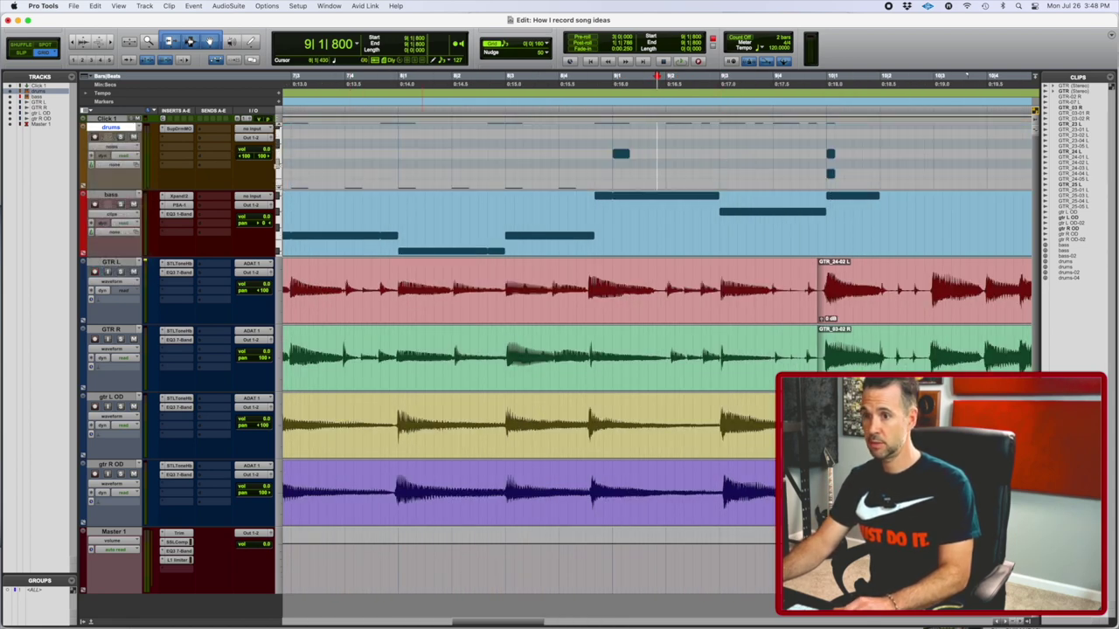
pyautogui.click(280, 126)
pyautogui.click(280, 125)
pyautogui.click(280, 126)
pyautogui.click(280, 126)
pyautogui.click(280, 126)
pyautogui.click(280, 126)
pyautogui.click(280, 126)
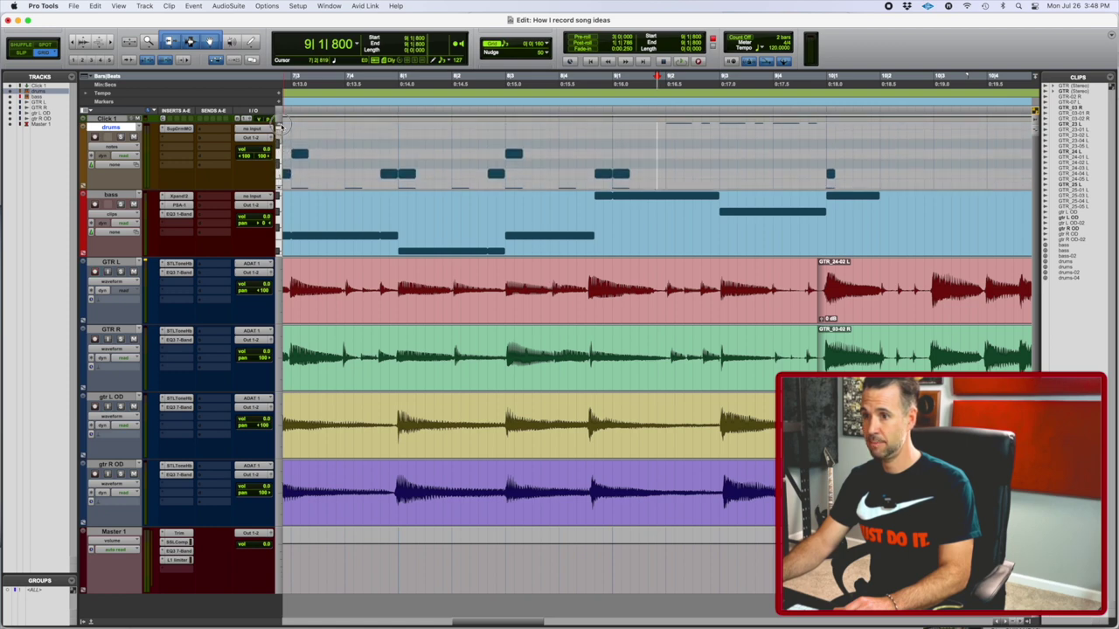
pyautogui.moveTo(114, 190); pyautogui.dragTo(114, 400)
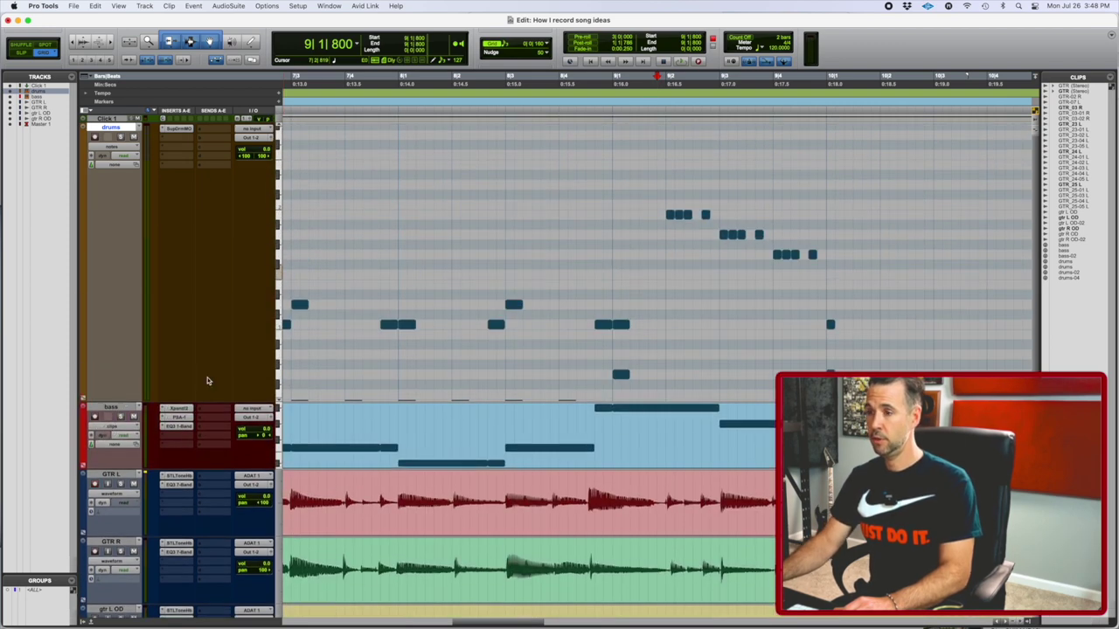
# Step: Solo the drums, play the fill from 9|2|000, and lower its four-note group at 9|3|000 to the pitch of the 8|3 hit
pyautogui.press('F8')
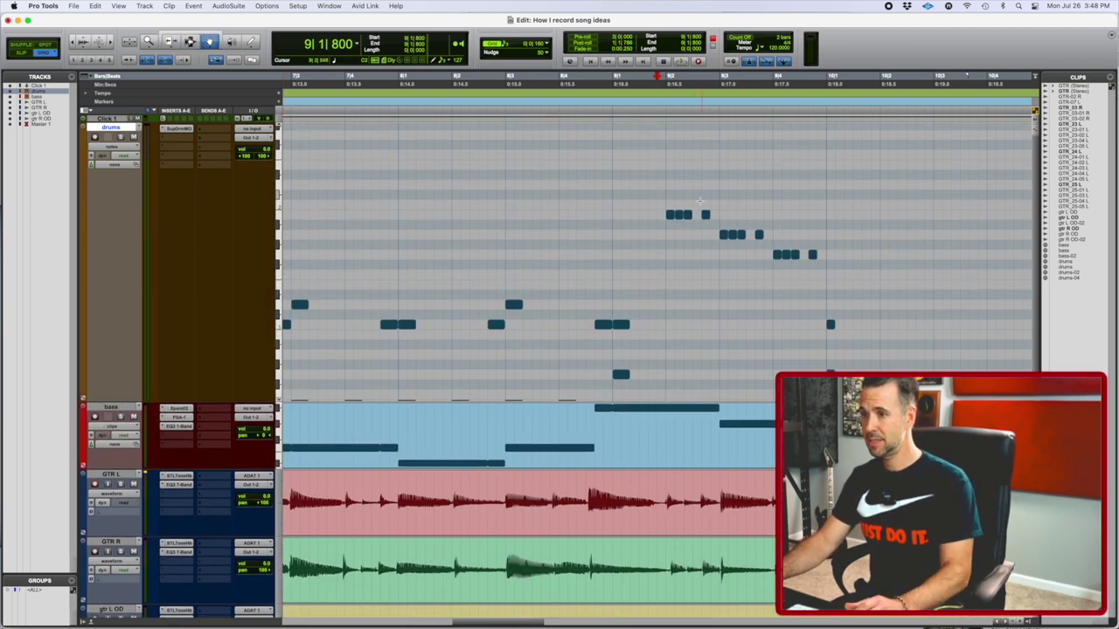
pyautogui.click(664, 102)
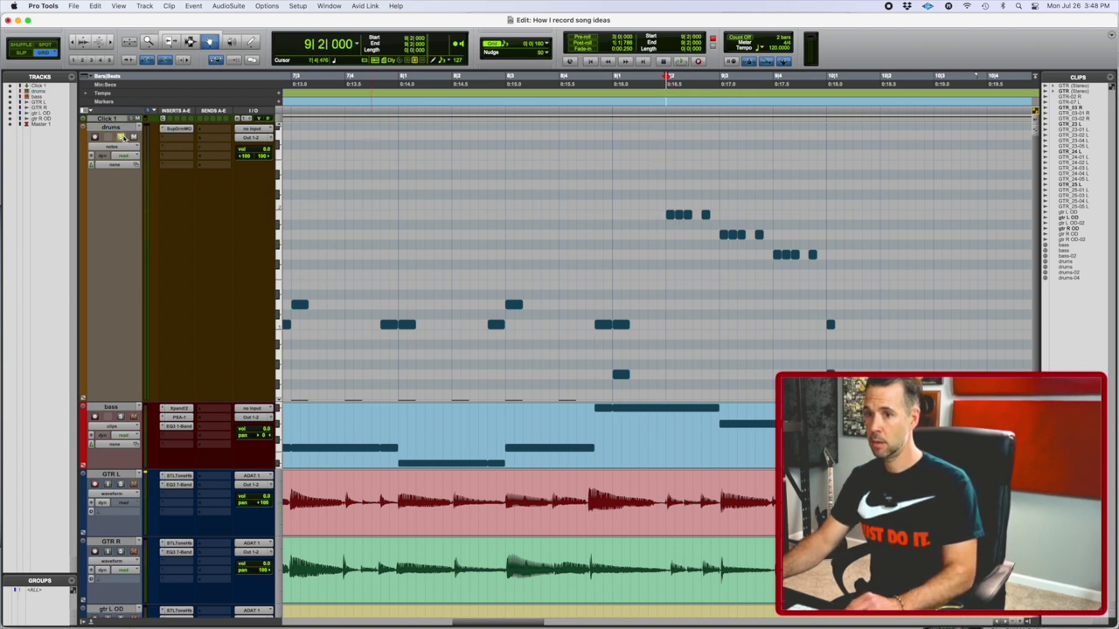
pyautogui.press('space')
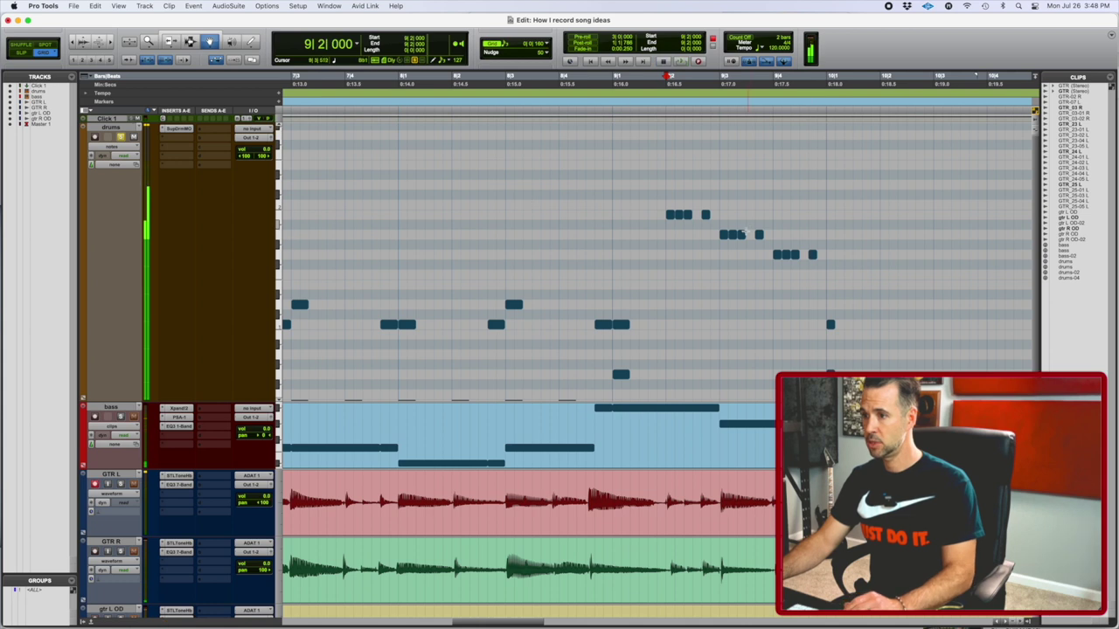
pyautogui.moveTo(705, 233); pyautogui.dragTo(724, 309)
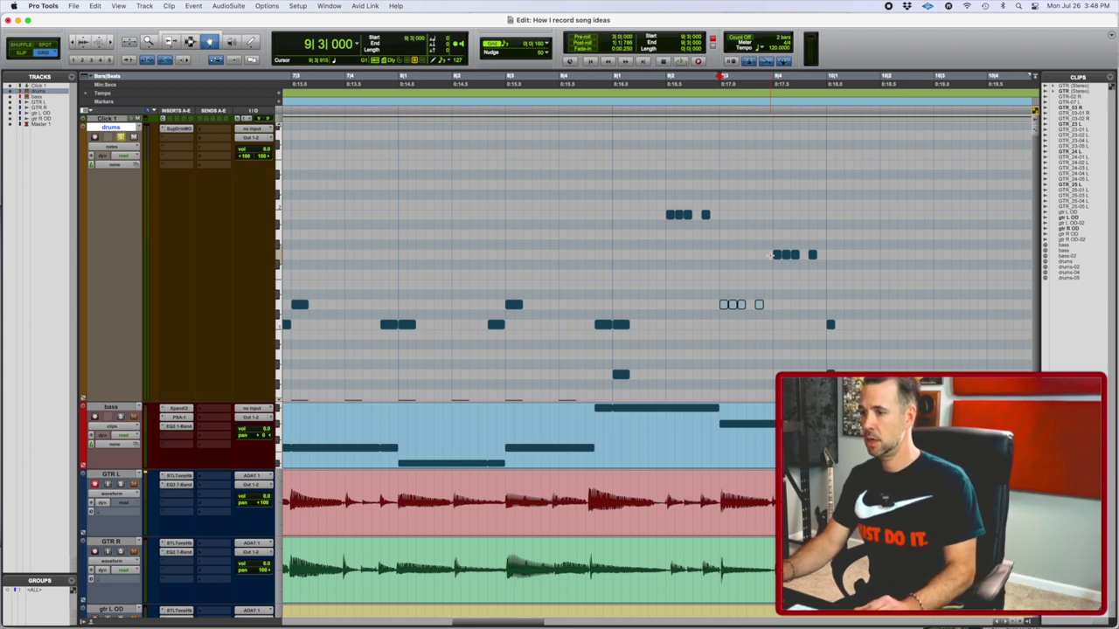
pyautogui.press('space')
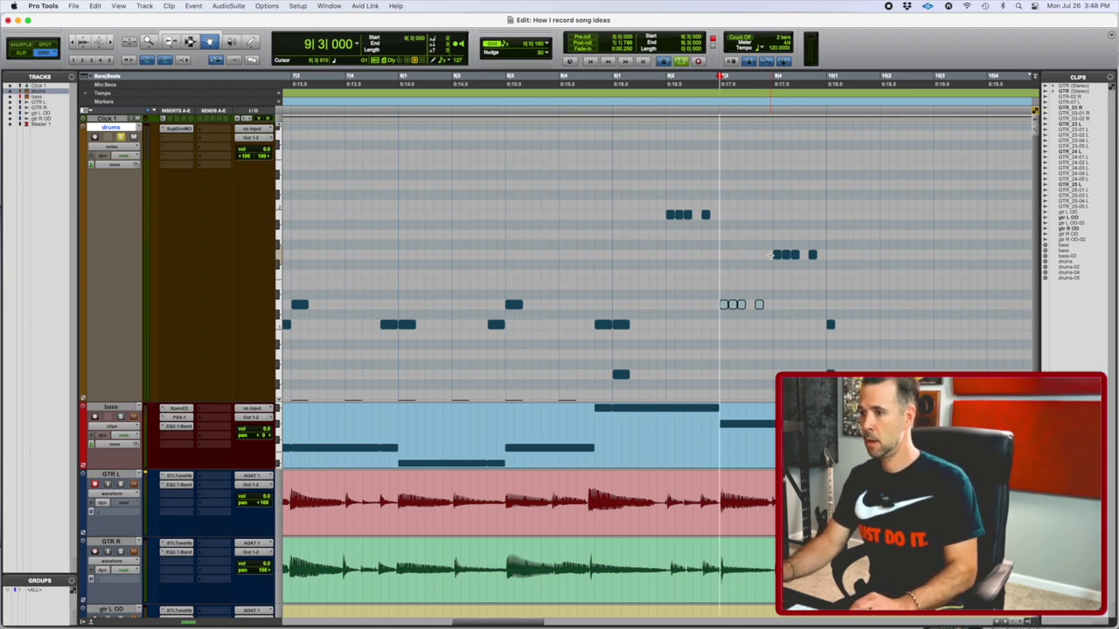
# Step: Delete the drum fill's note at 9|4|160 and play the result from 9|3|320
pyautogui.click(784, 254)
pyautogui.click(784, 255)
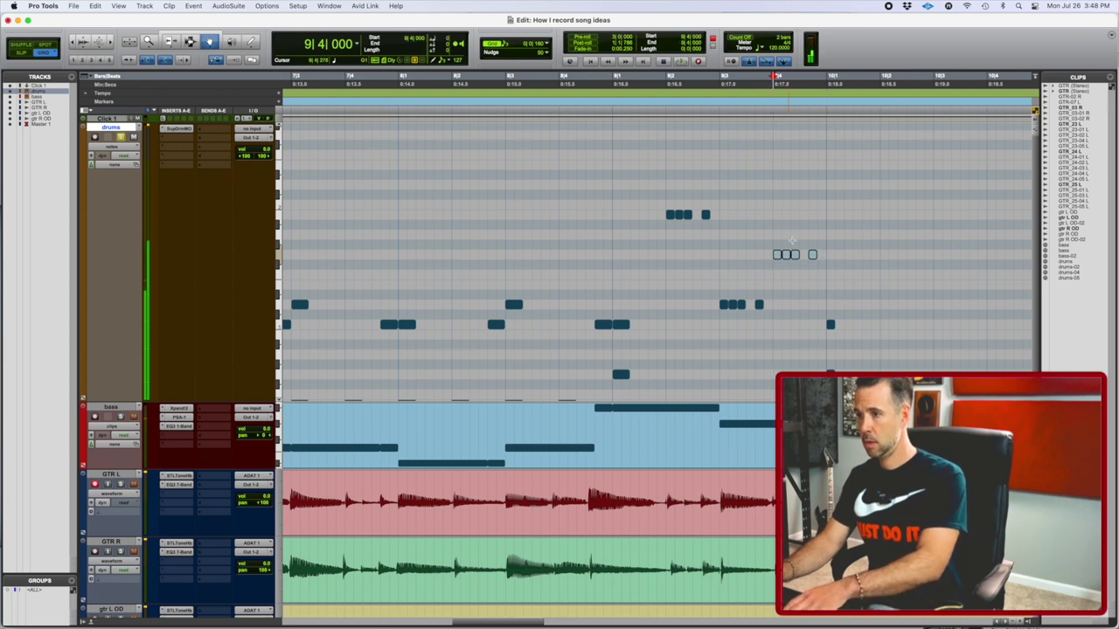
pyautogui.press('space')
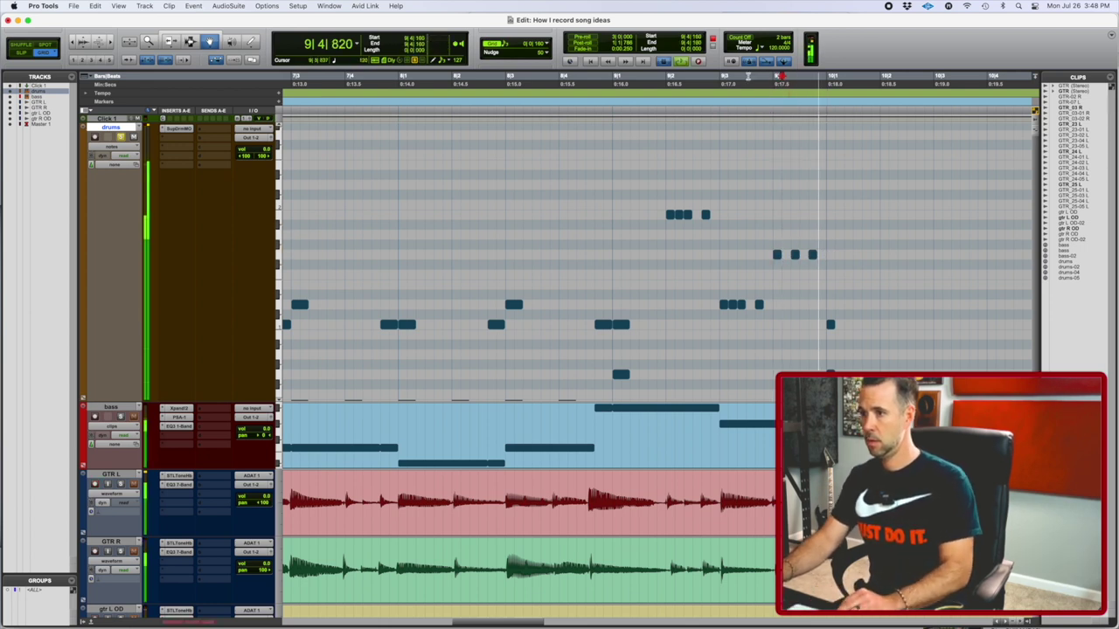
pyautogui.click(739, 77)
pyautogui.press('space')
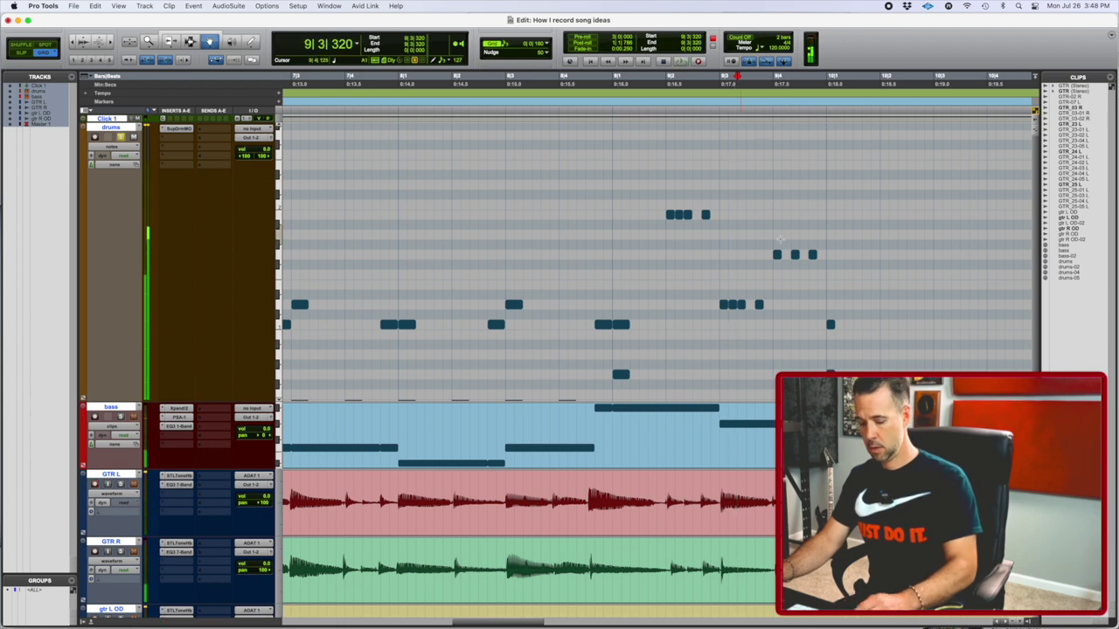
# Step: Draw three notes above the remaining beat 9|4 notes, at the pitch of the fill's first group, and play from 8|4|480
pyautogui.press('F10')
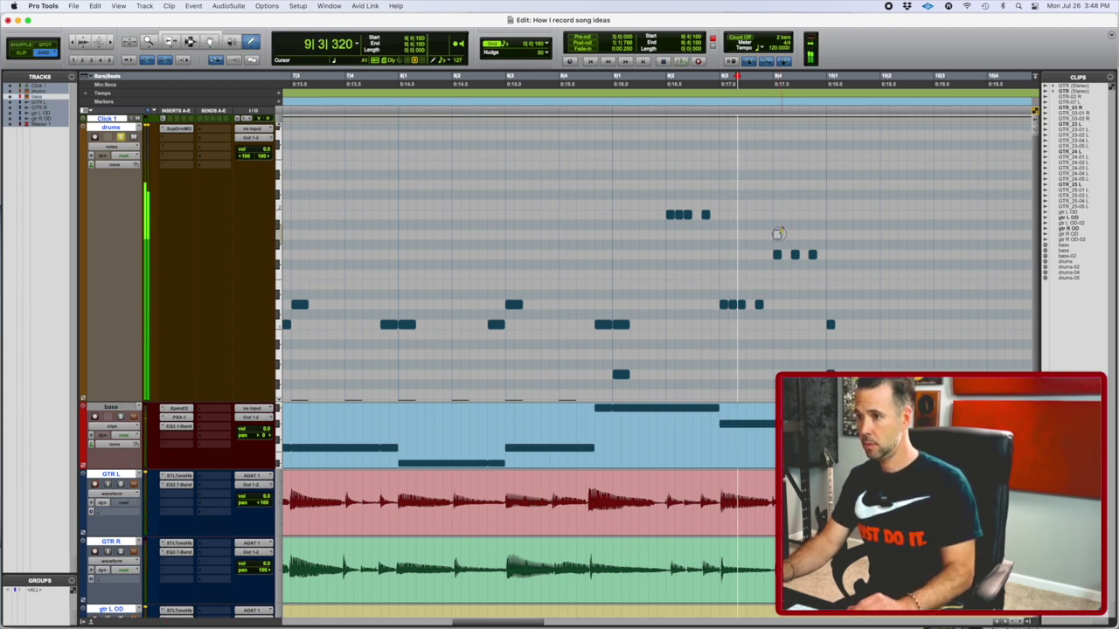
pyautogui.click(777, 214)
pyautogui.click(795, 214)
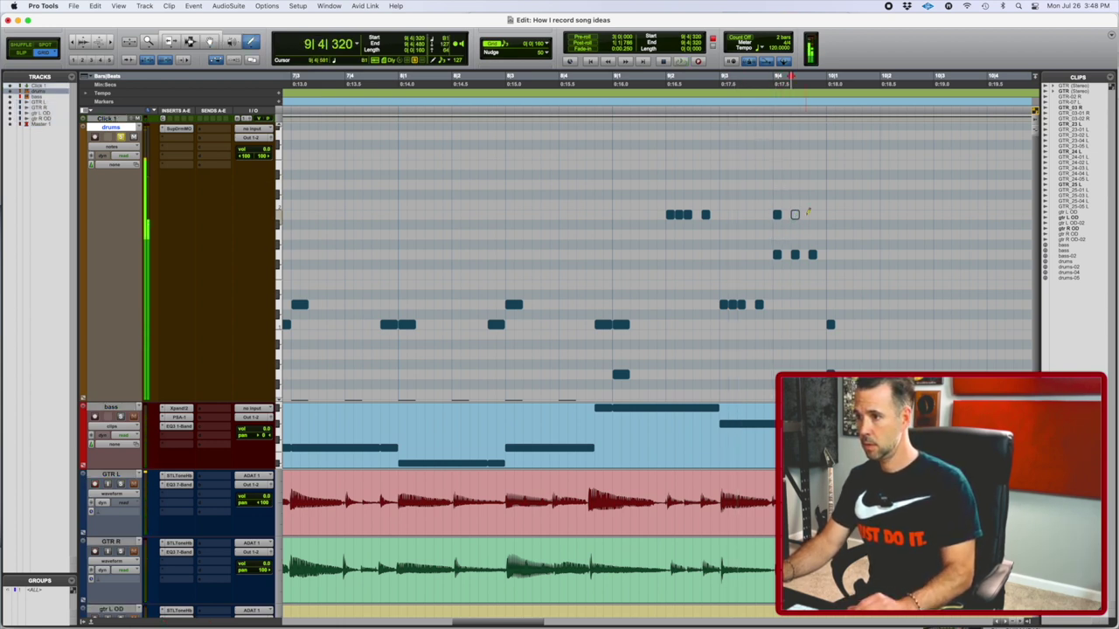
pyautogui.click(812, 214)
pyautogui.click(584, 77)
pyautogui.press('space')
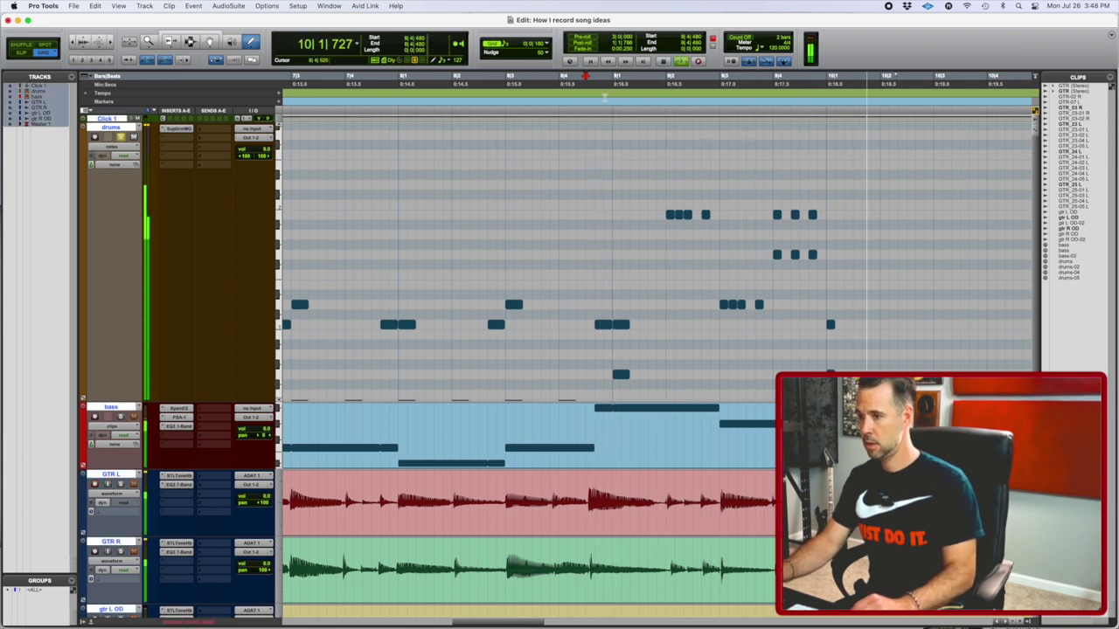
pyautogui.press('space')
# Step: In Slip mode, shift the three upper notes of beat 9|4 slightly later than the notes beneath them and play from 9|3|196
pyautogui.press('F8')
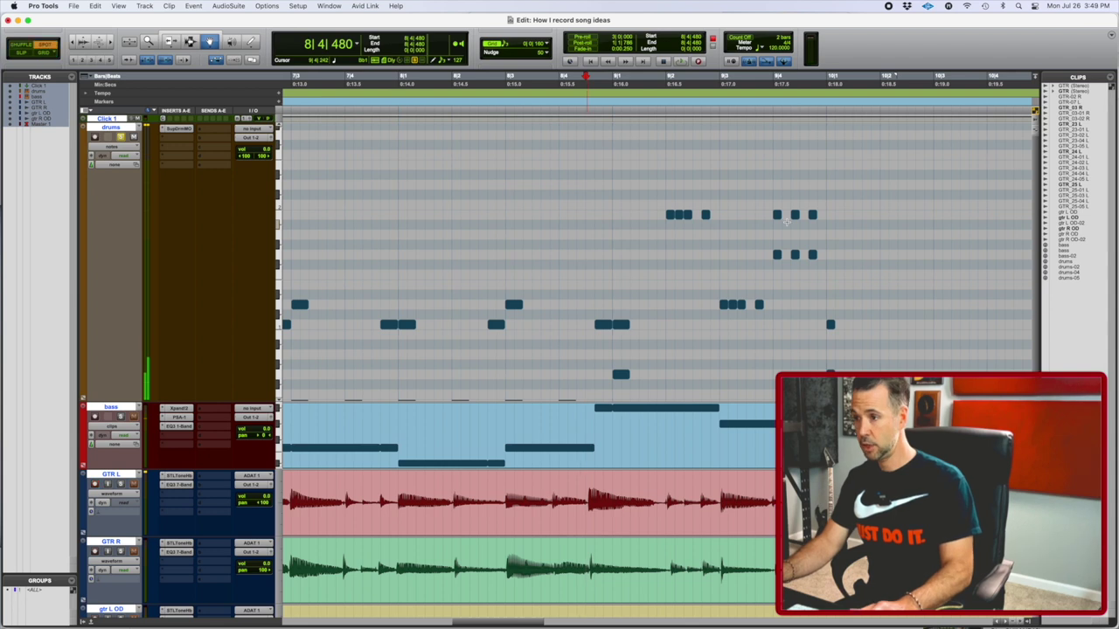
pyautogui.keyDown('alt'); pyautogui.scroll(4, 786, 222); pyautogui.keyUp('alt')
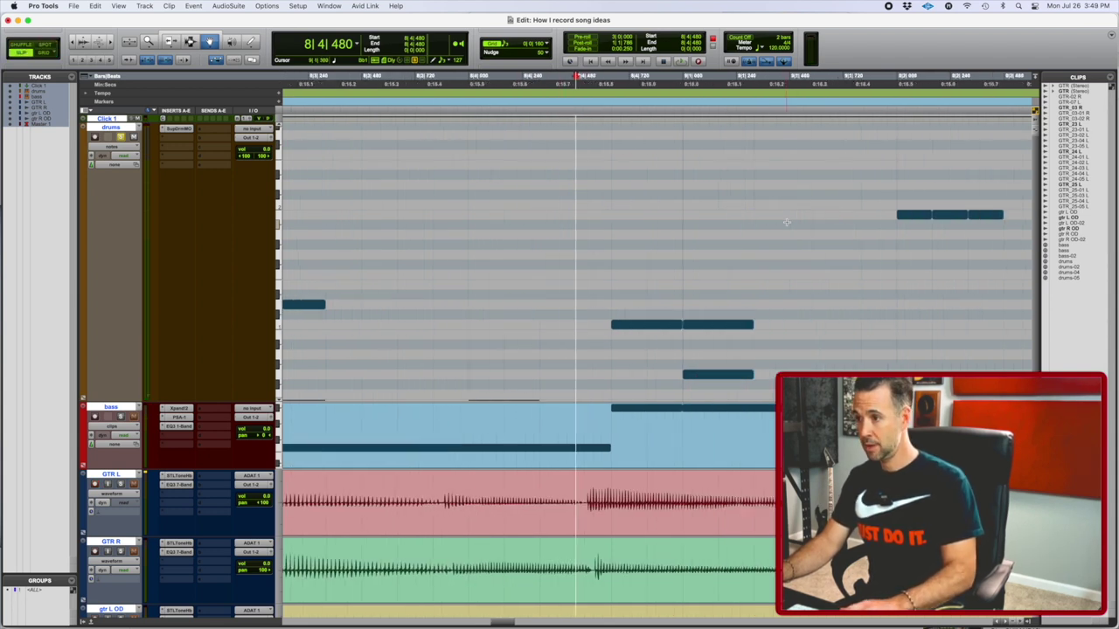
pyautogui.hscroll(3, 787, 222)
pyautogui.moveTo(597, 208); pyautogui.dragTo(787, 216)
pyautogui.click(445, 100)
pyautogui.press('space')
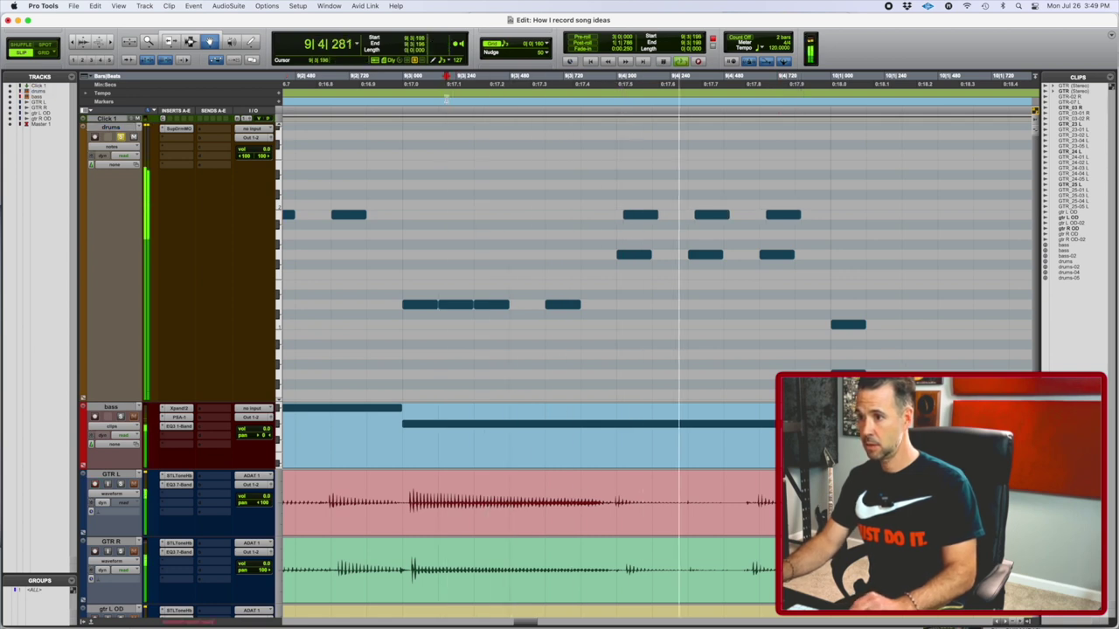
pyautogui.press('r')
pyautogui.press('r')
pyautogui.press('r')
pyautogui.press('space')
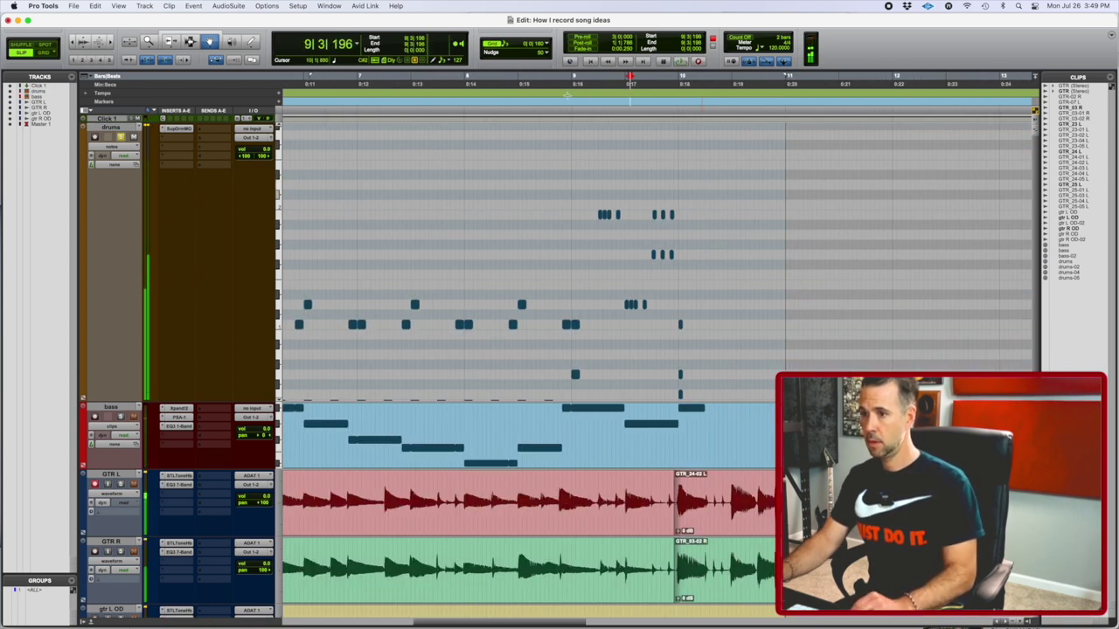
# Step: Play the edited drum fill in context from 8|1|878 into the new riff
pyautogui.click(488, 99)
pyautogui.press('space')
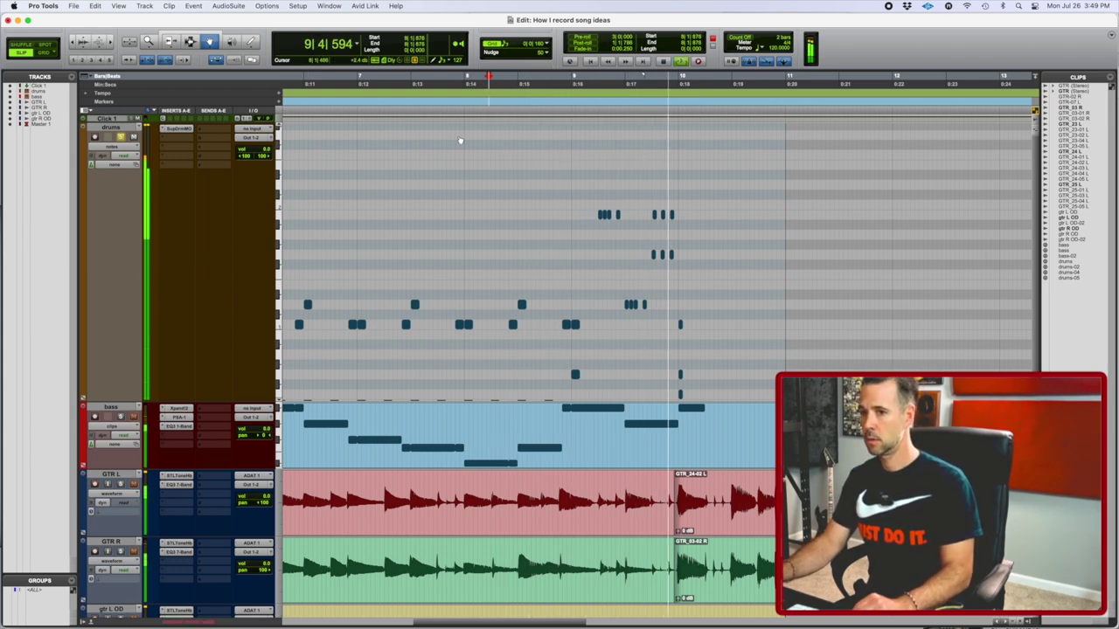
pyautogui.press('space')
pyautogui.press('space')
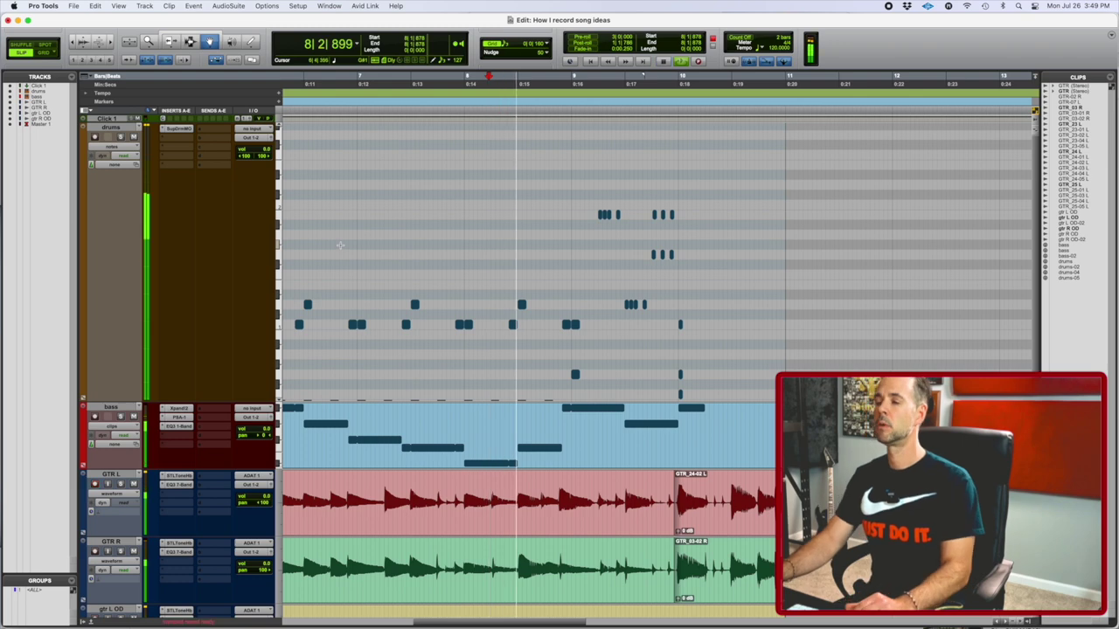
pyautogui.hscroll(3, 340, 245)
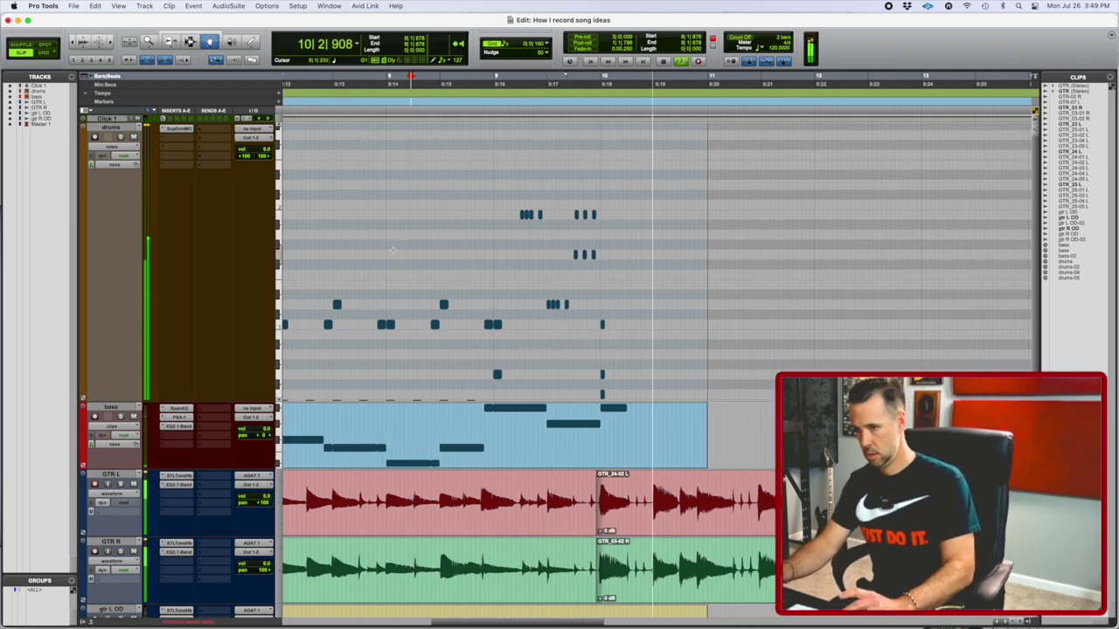
pyautogui.press('space')
pyautogui.press('r')
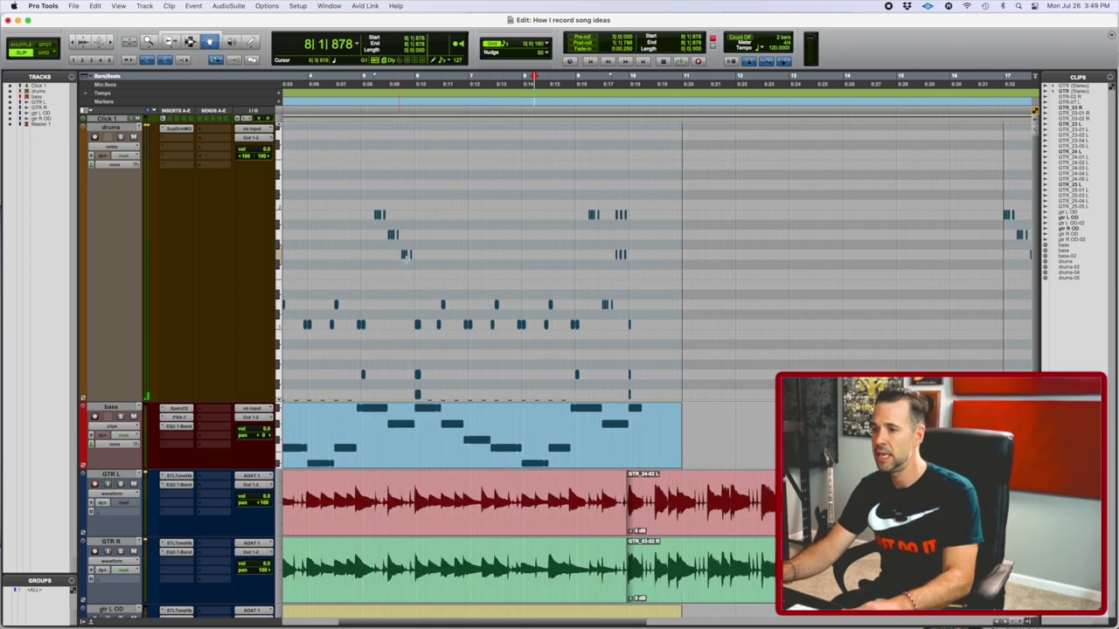
# Step: Switch to Grid mode with the Pencil tool and play the end of the drum fill into bar 10 from 9|3|800
pyautogui.press('r')
pyautogui.hscroll(-2, 471, 277)
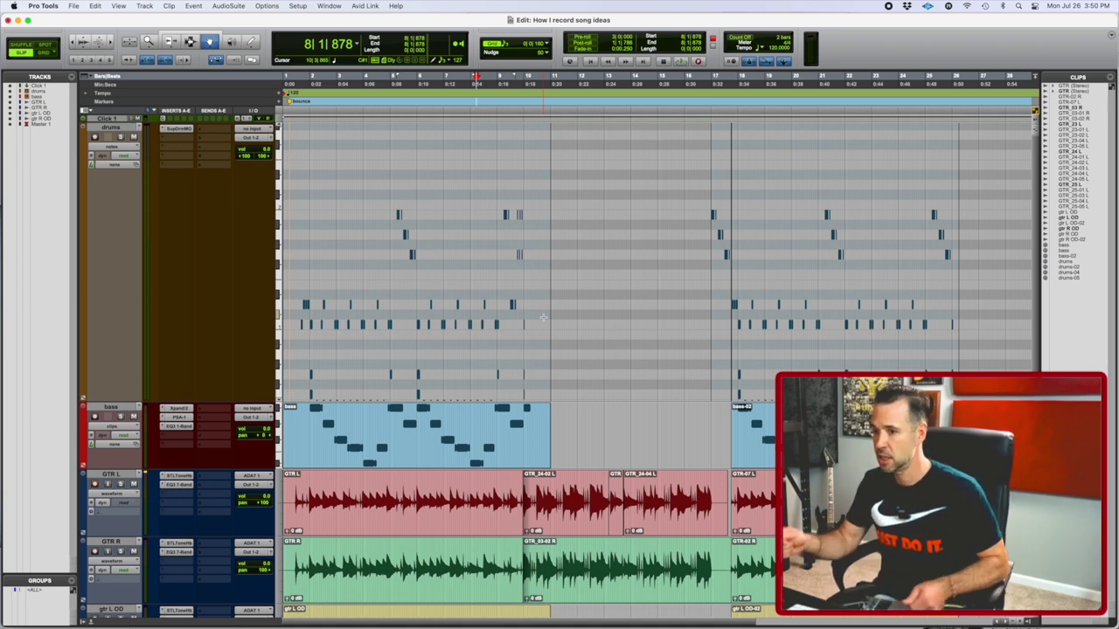
pyautogui.scroll(6, 545, 317)
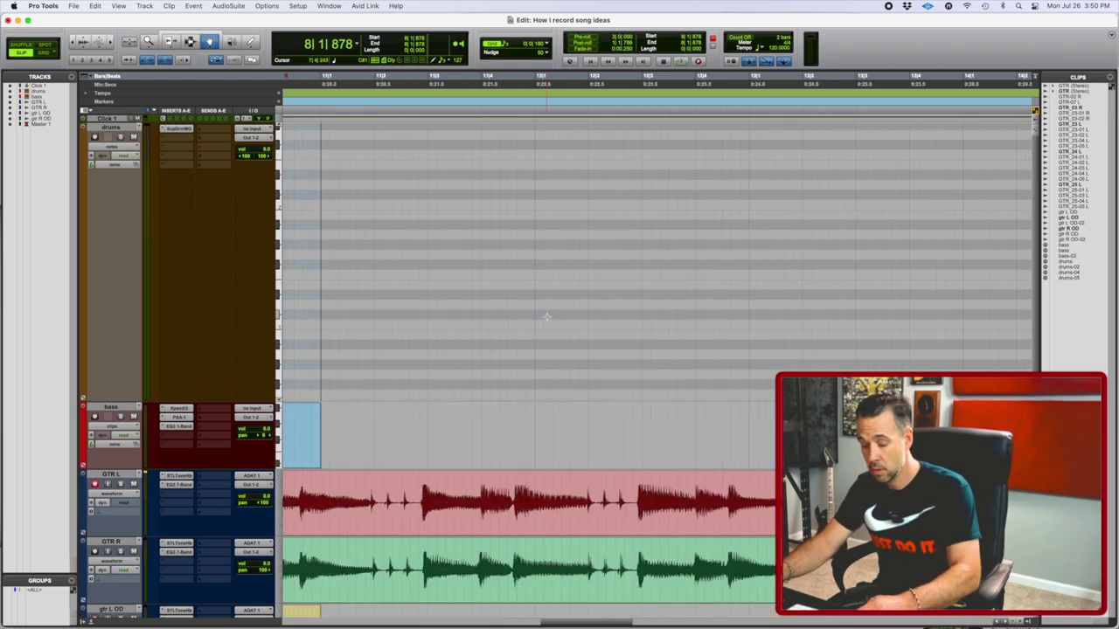
pyautogui.press('F10')
pyautogui.hscroll(-5, 541, 313)
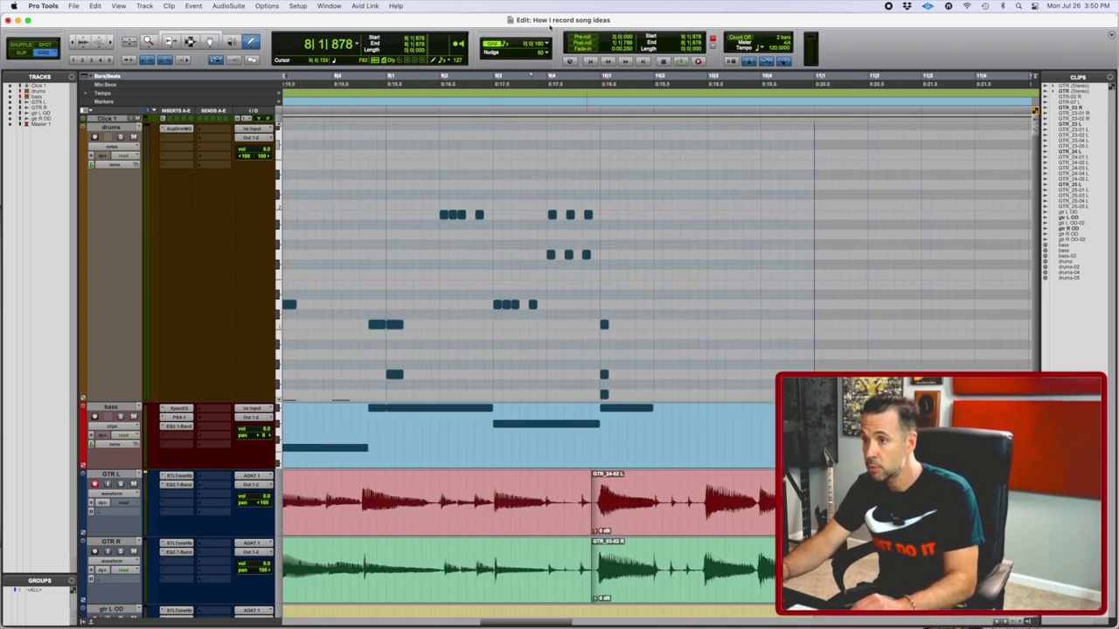
pyautogui.press('space')
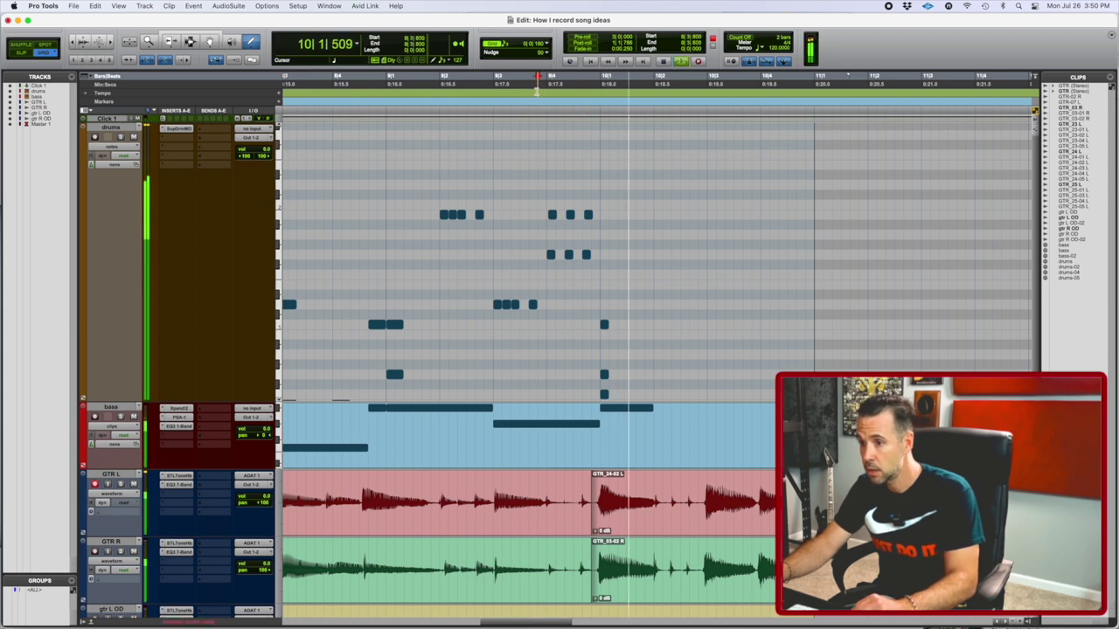
pyautogui.press('space')
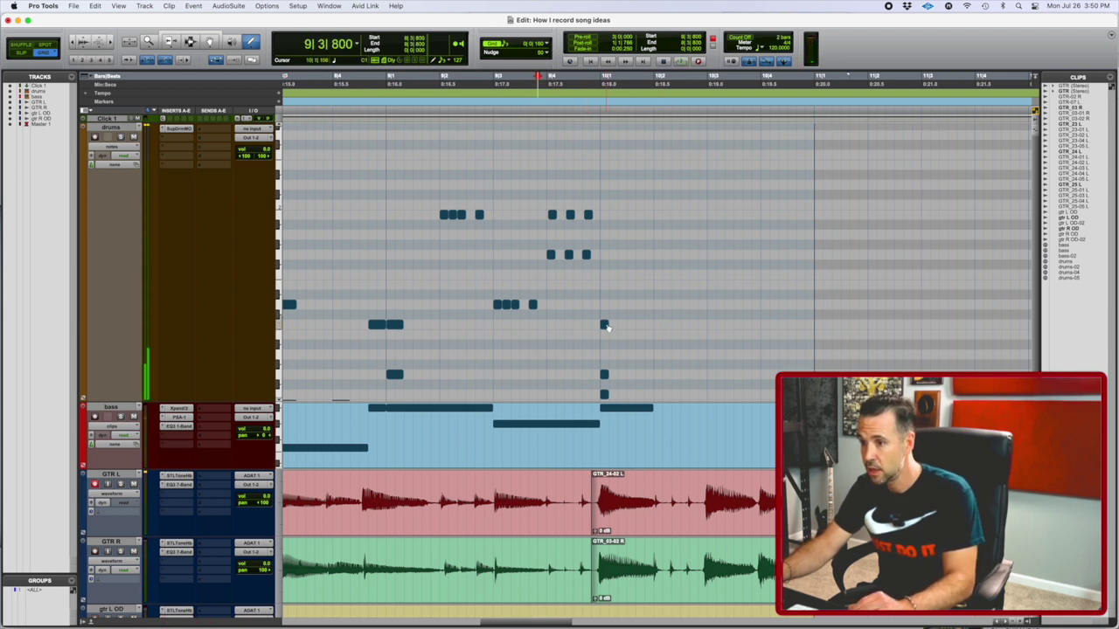
# Step: Draw a D1 drum note at 10|2 and play from 9|3|800
pyautogui.click(659, 303)
pyautogui.click(537, 88)
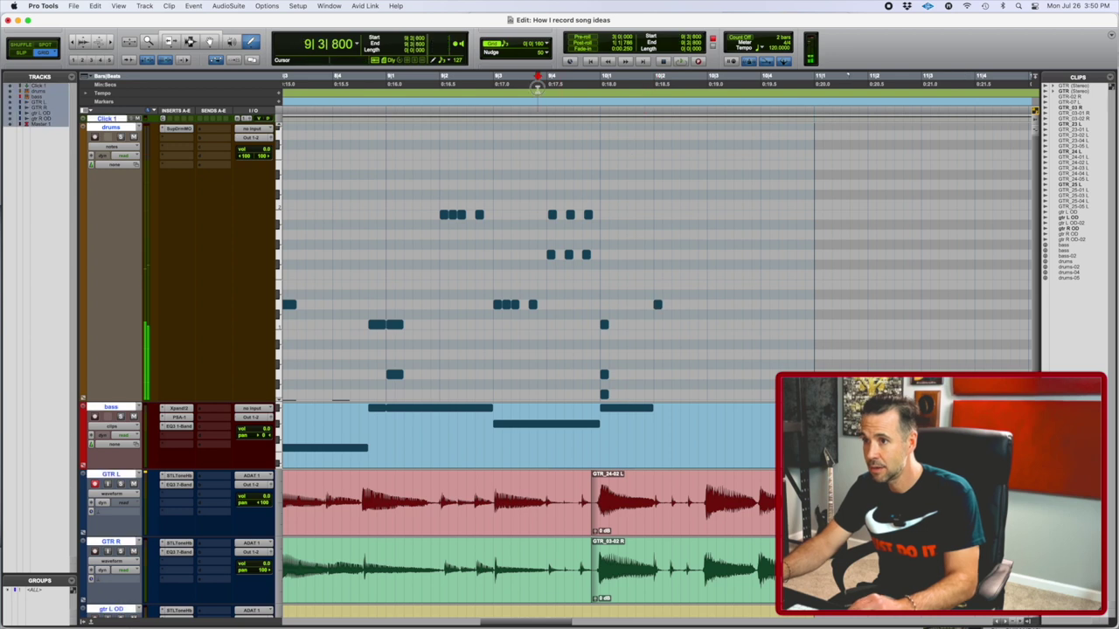
pyautogui.press('space')
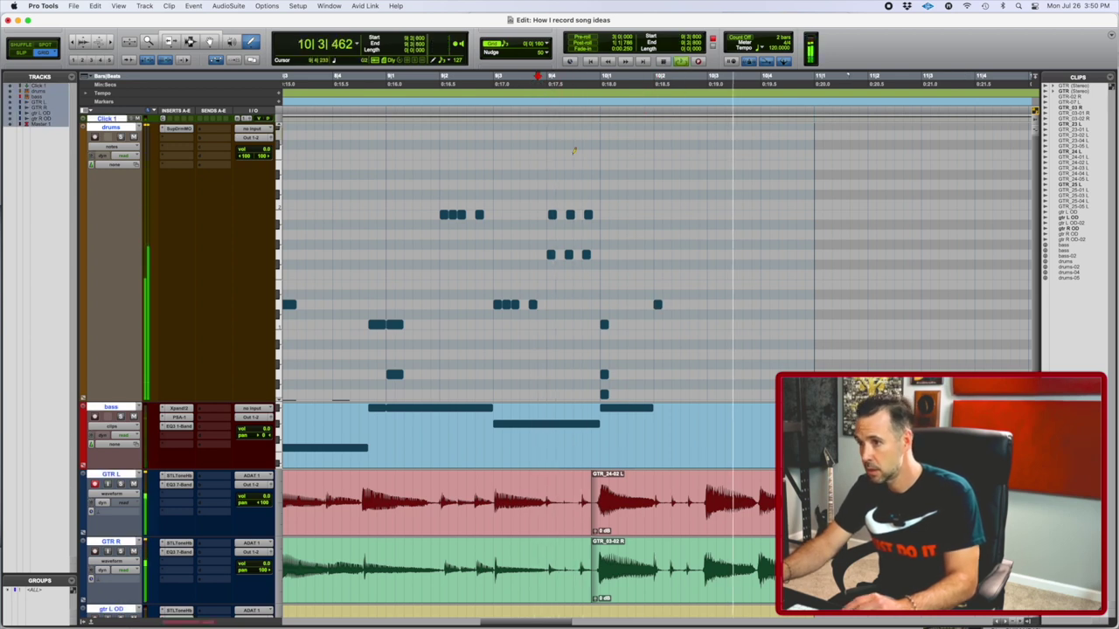
pyautogui.press('space')
# Step: Continue the drum beat with C1 notes at 10|3, 11|1 and 11|3 and D1 notes at 10|4, 11|2 and 11|4, and play from 9|3
pyautogui.click(711, 324)
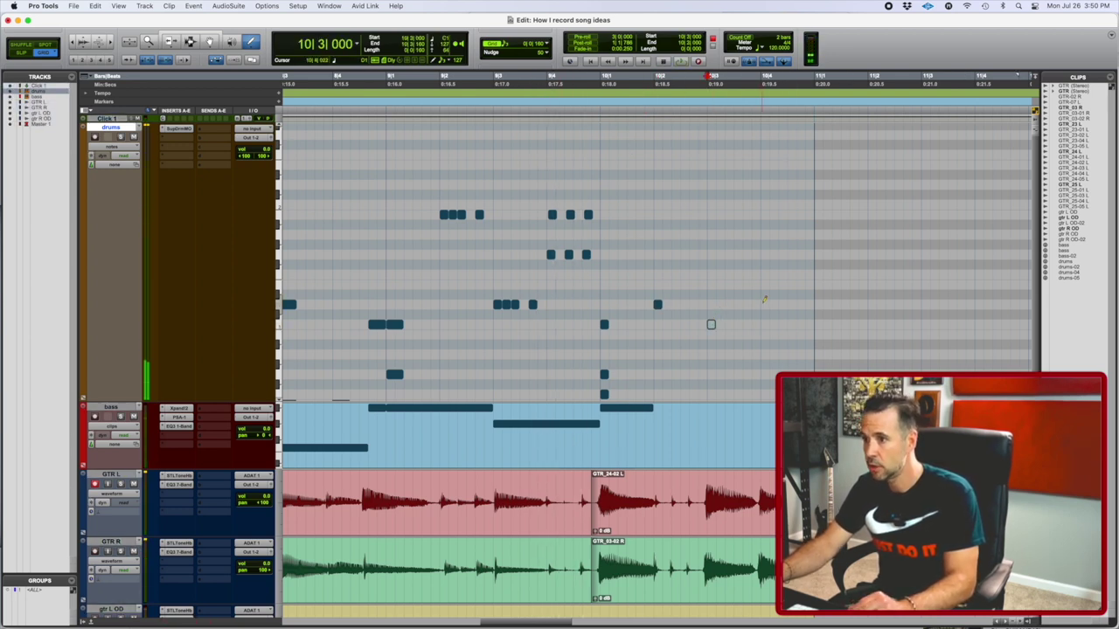
pyautogui.click(765, 305)
pyautogui.click(818, 325)
pyautogui.click(871, 304)
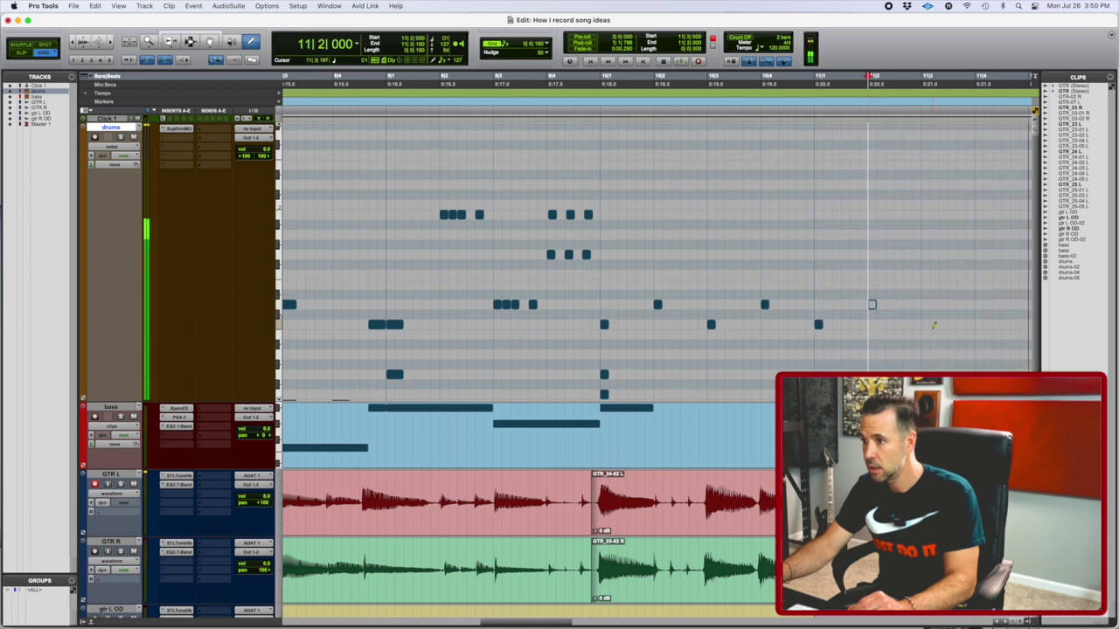
pyautogui.click(925, 324)
pyautogui.click(980, 305)
pyautogui.press('space')
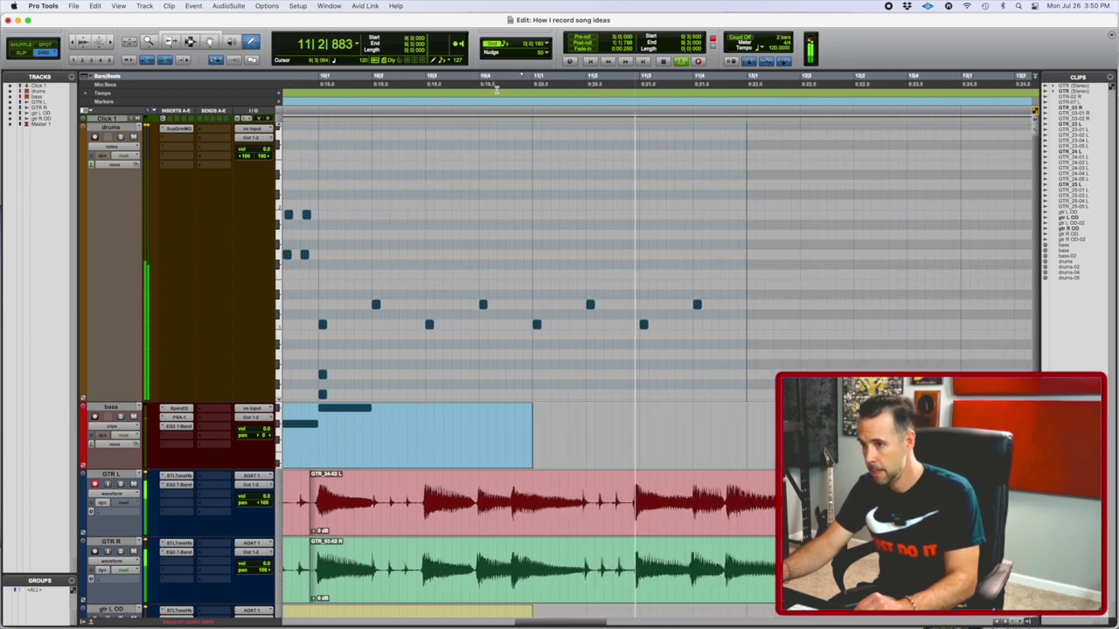
pyautogui.press('space')
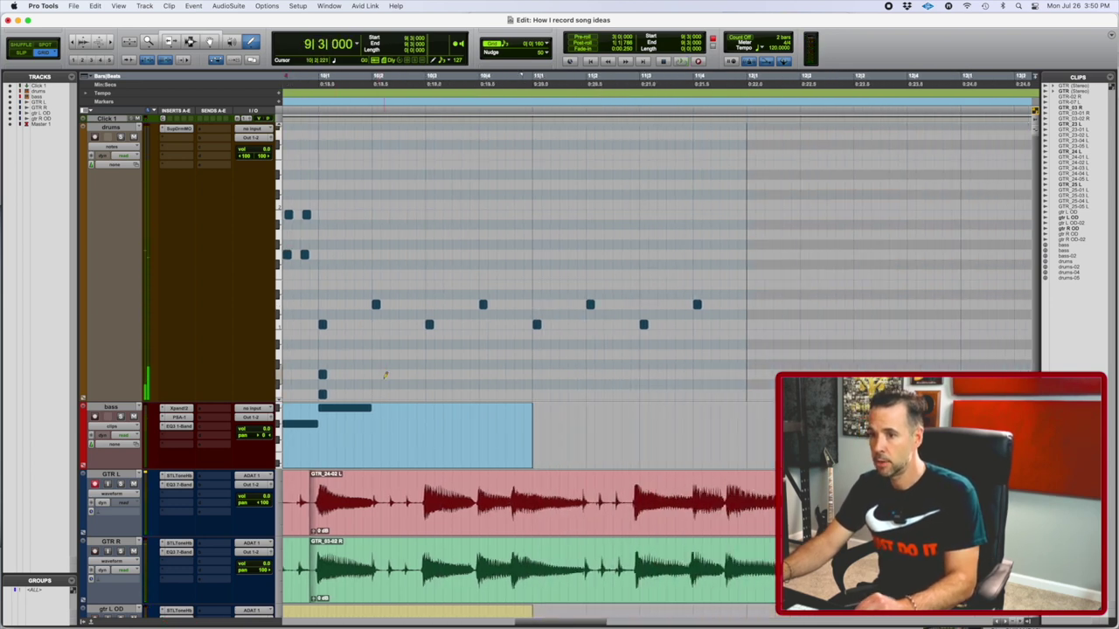
# Step: Draw G0 drum notes on every beat from 10|2 through 11|4
pyautogui.click(376, 375)
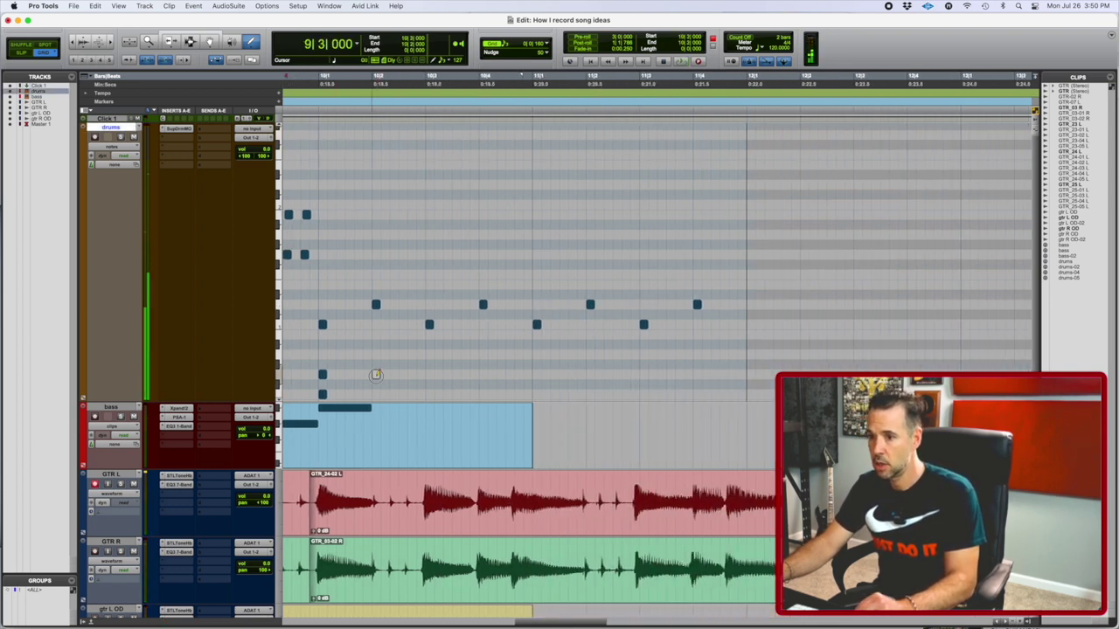
pyautogui.click(429, 374)
pyautogui.click(484, 374)
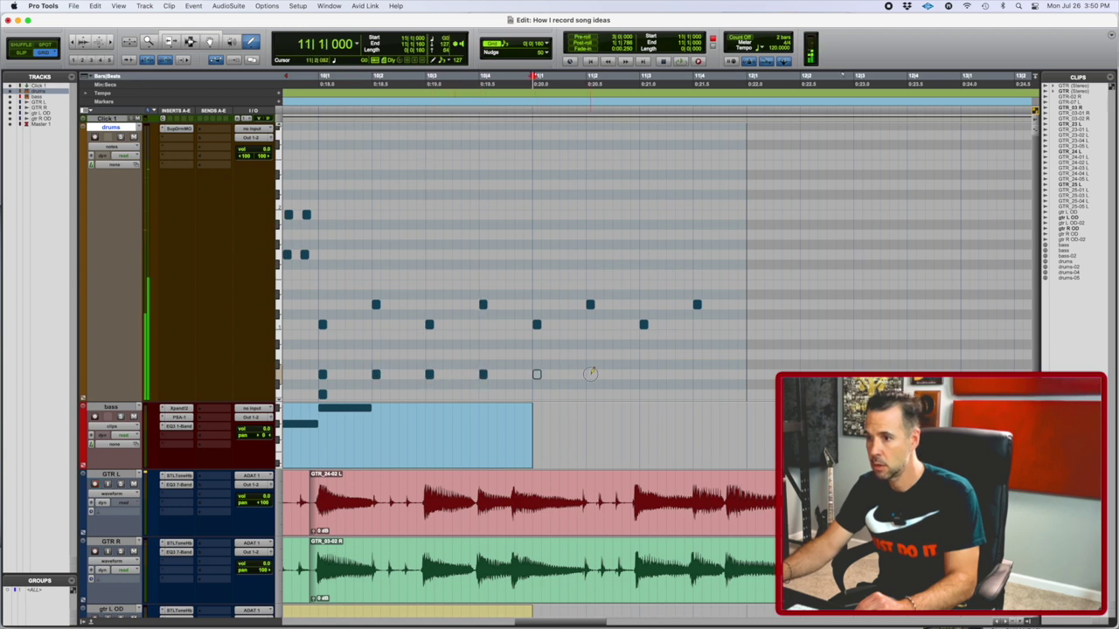
pyautogui.click(591, 374)
pyautogui.click(643, 374)
pyautogui.click(697, 374)
pyautogui.hscroll(-2, 426, 249)
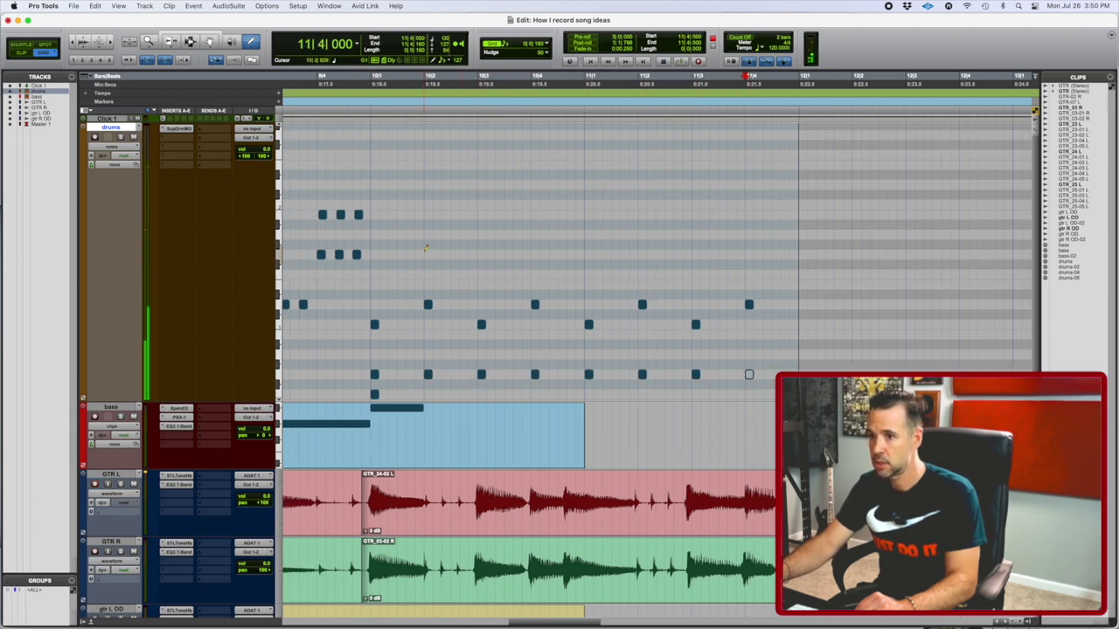
# Step: Play the two-bar beat in context from 9|3|640 and again from 9|1|160
pyautogui.click(297, 79)
pyautogui.press('space')
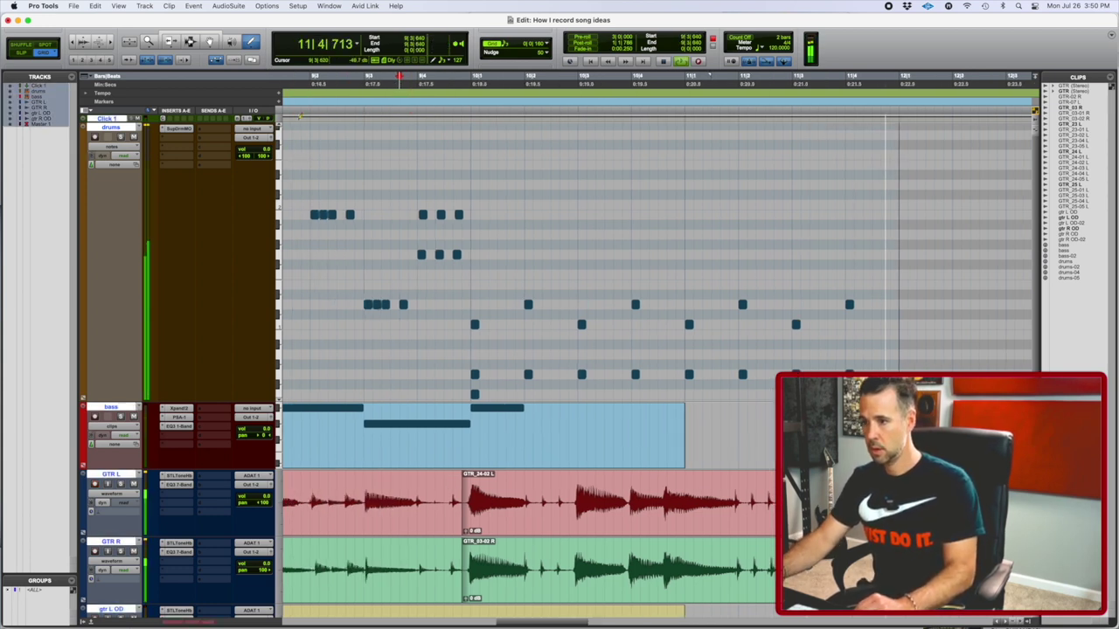
pyautogui.press('space')
pyautogui.click(307, 84)
pyautogui.press('space')
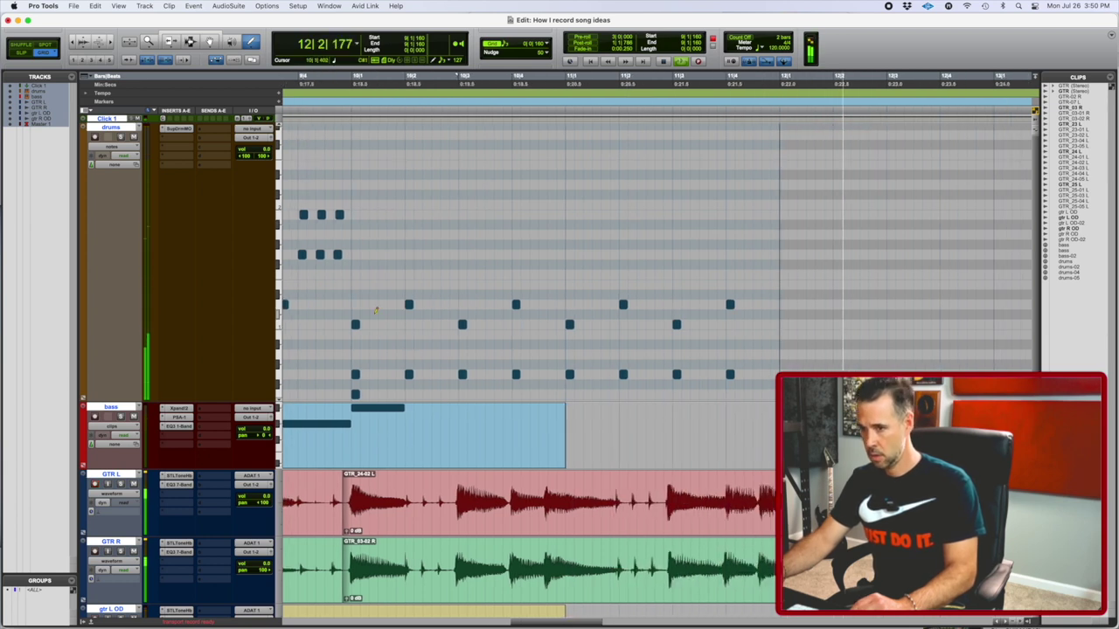
pyautogui.press('F7')
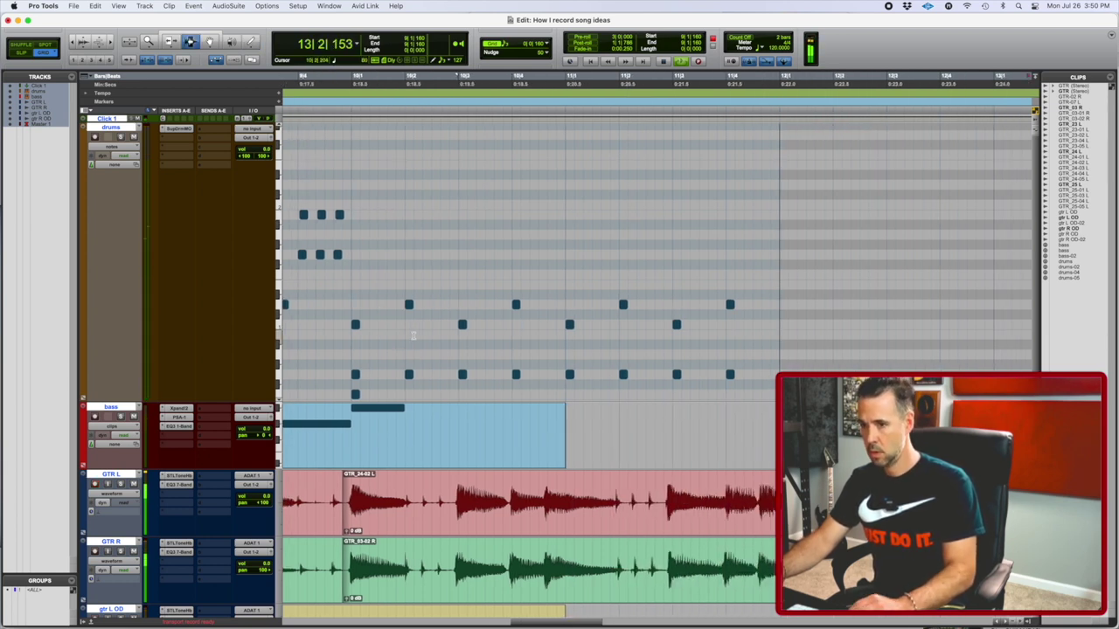
pyautogui.press('space')
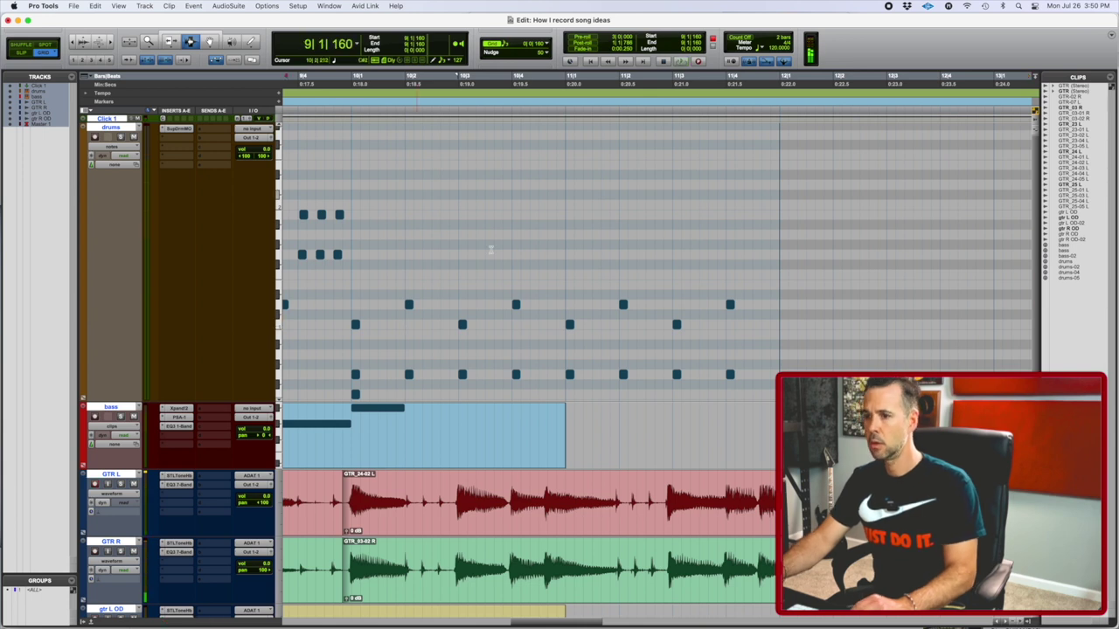
# Step: Extend the beat through bar 12 with G0 notes at 12|1, 12|2, 12|3 and 12|3|800, C1 on beats 1 and 3, and D1 on beats 2 and 4
pyautogui.press('F10')
pyautogui.hscroll(5, 603, 326)
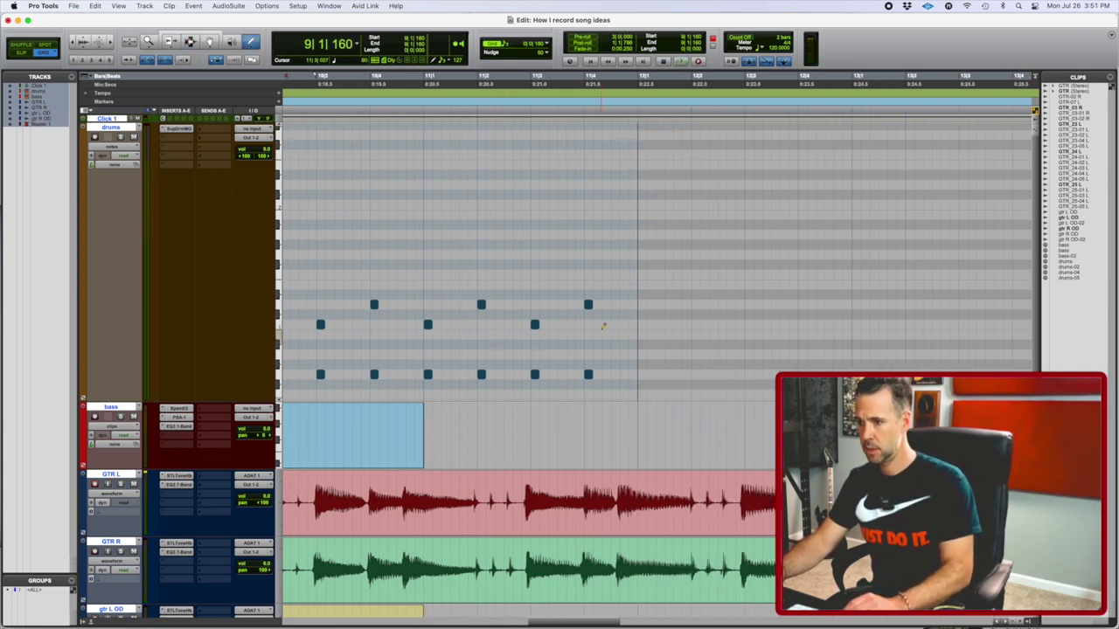
pyautogui.click(643, 373)
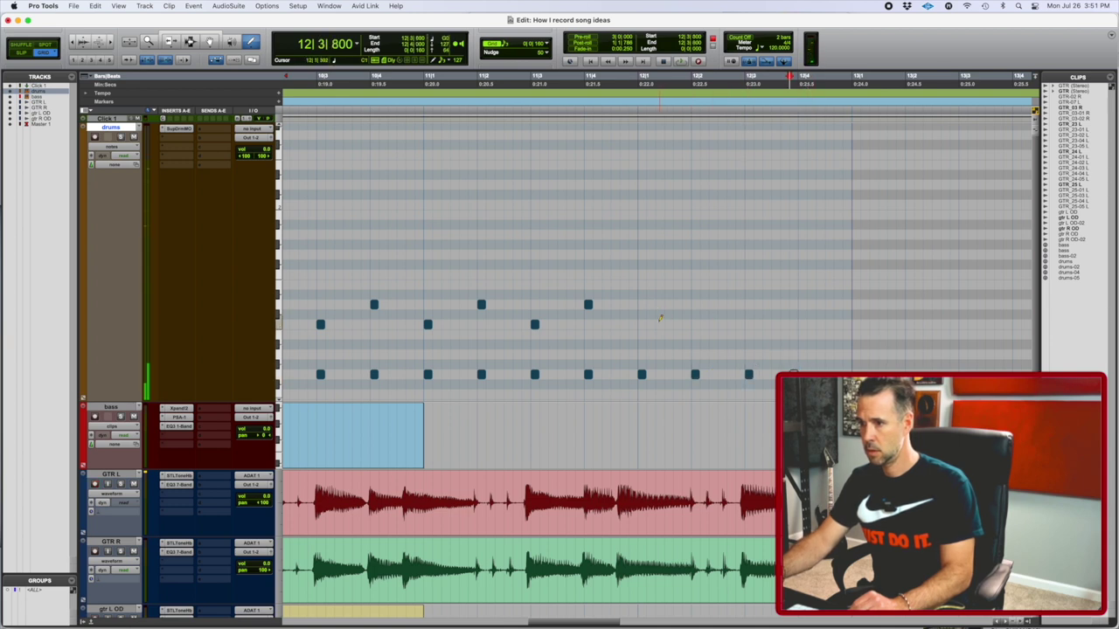
pyautogui.click(694, 304)
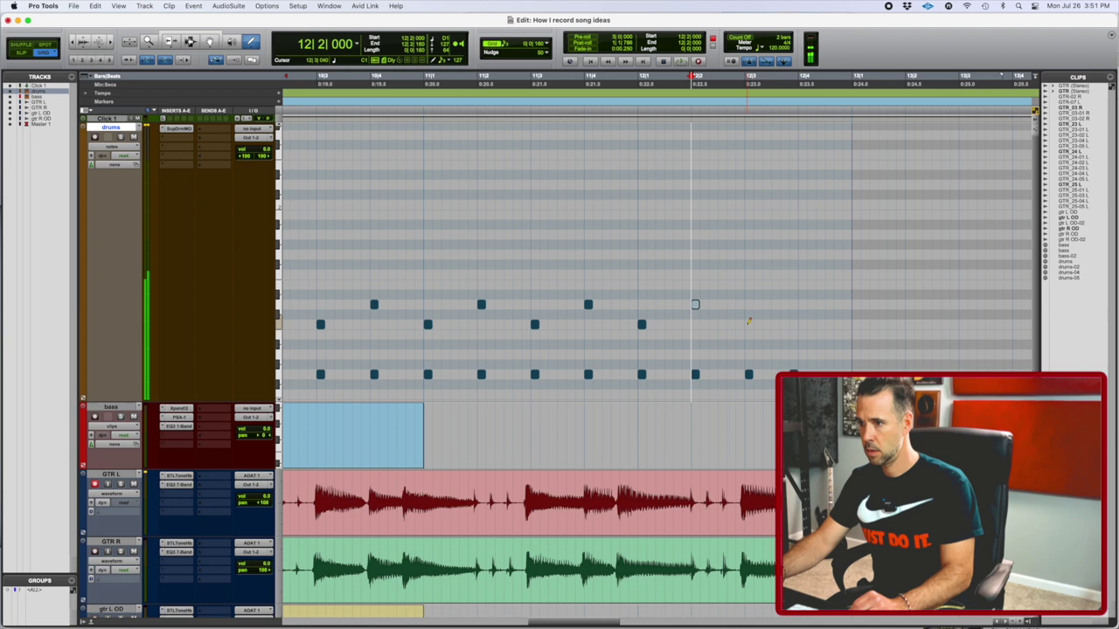
pyautogui.click(802, 303)
# Step: Play the extended three-bar drum beat with the riff from 9|4|640
pyautogui.press('r')
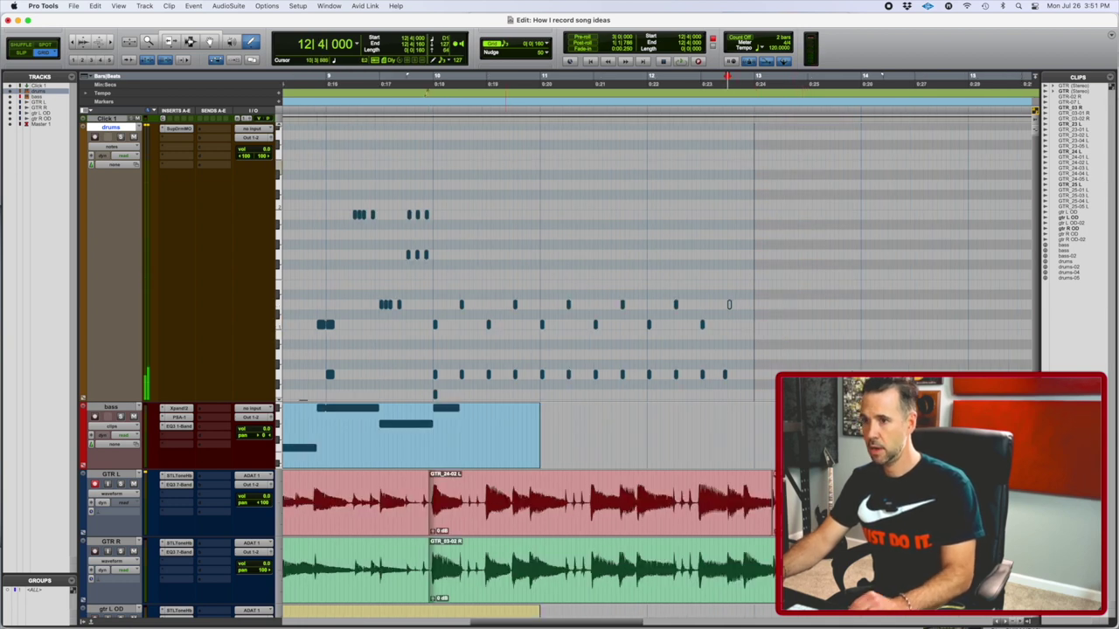
pyautogui.click(423, 98)
pyautogui.press('space')
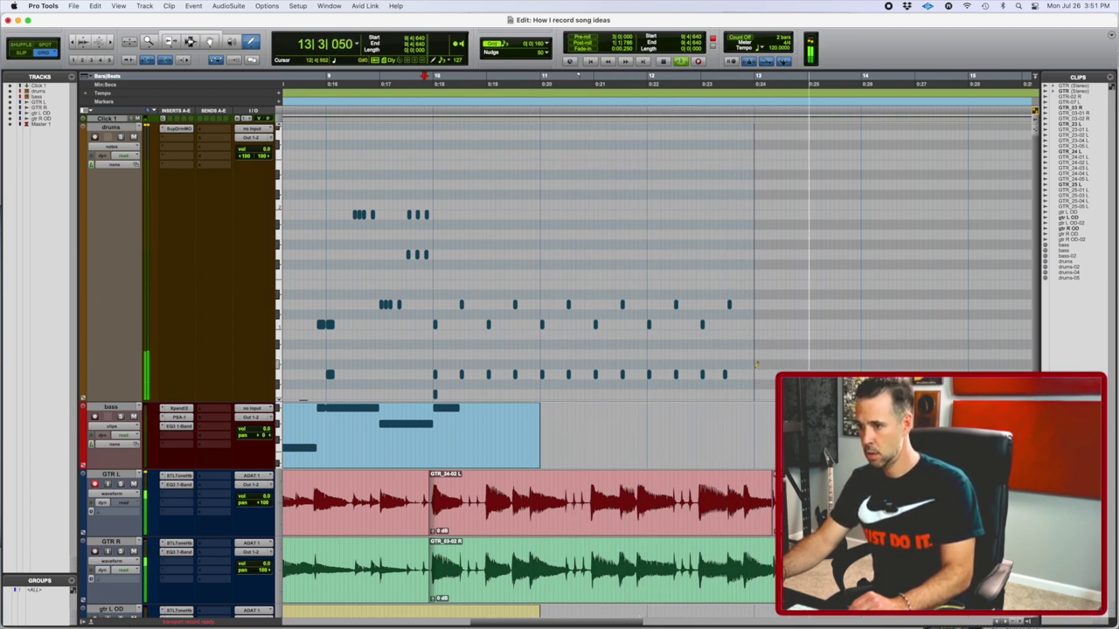
pyautogui.press('space')
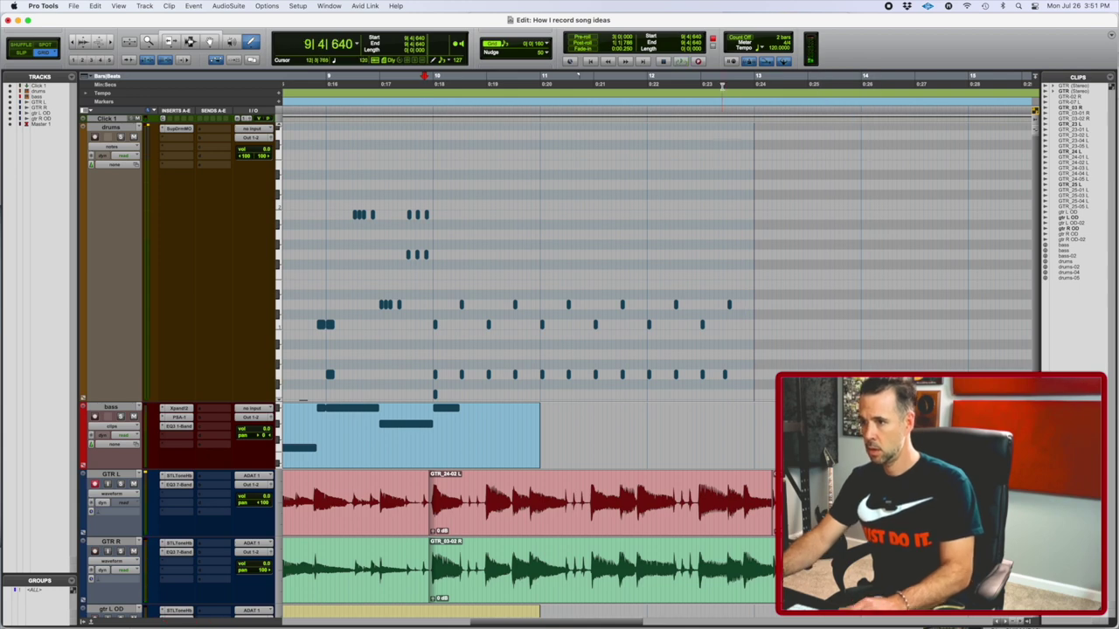
# Step: Move the last G0 note of bar 12 onto beat 12|4
pyautogui.click(722, 86)
pyautogui.press('t')
pyautogui.press('t')
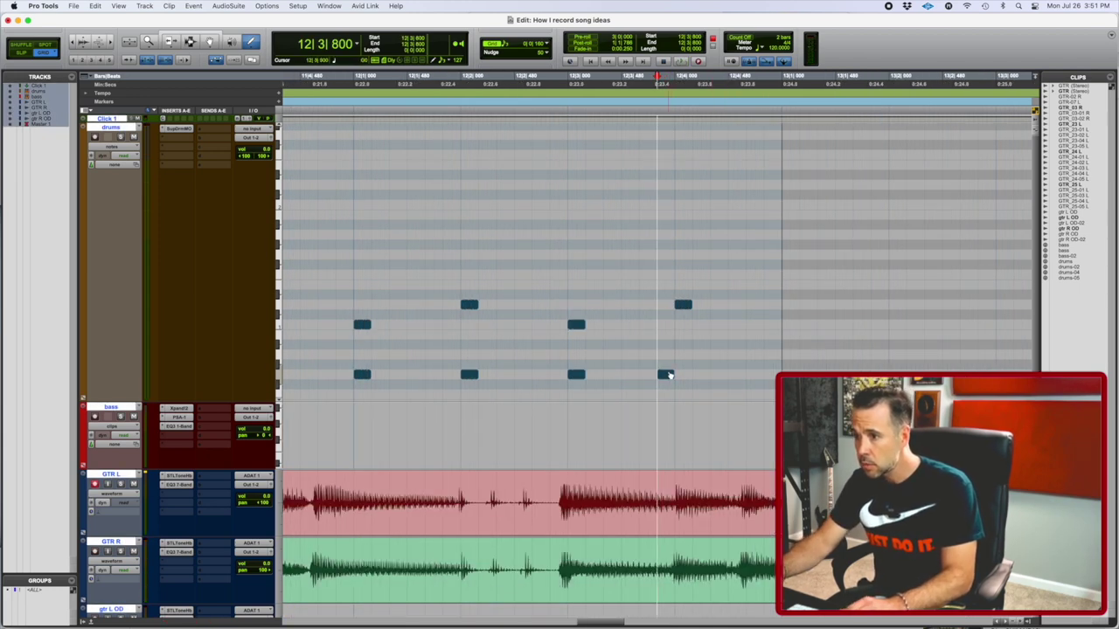
pyautogui.moveTo(668, 375); pyautogui.dragTo(681, 376)
# Step: Draw the beat in bar 13 with G0 notes on all four beats, C1 on beats 1 and 3, and D1 on beats 2 and 4
pyautogui.press('space')
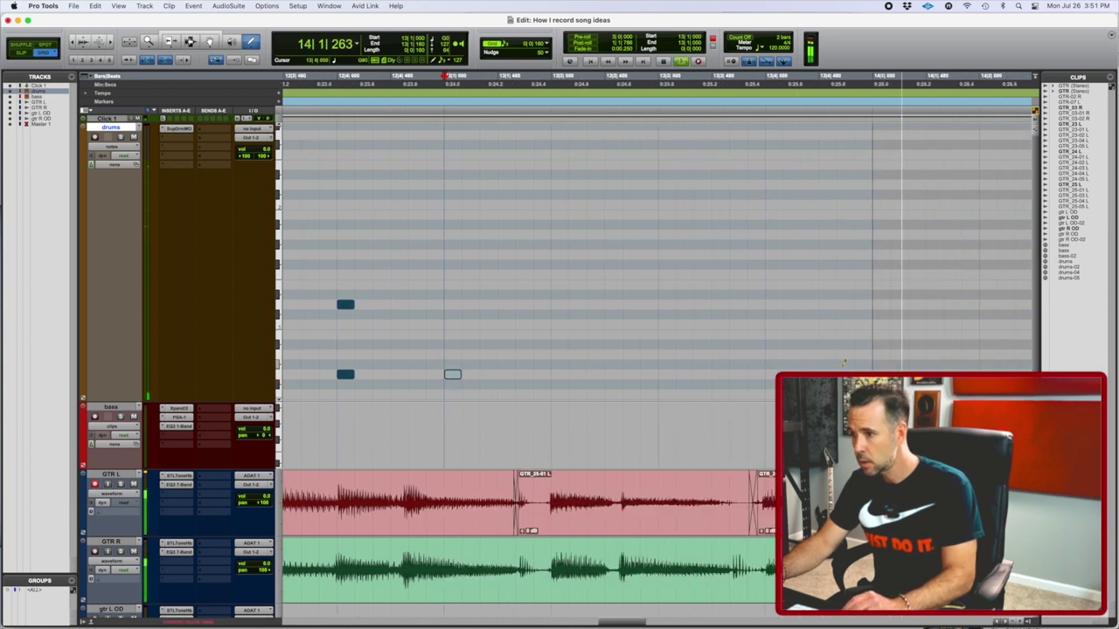
pyautogui.press('space')
pyautogui.click(560, 374)
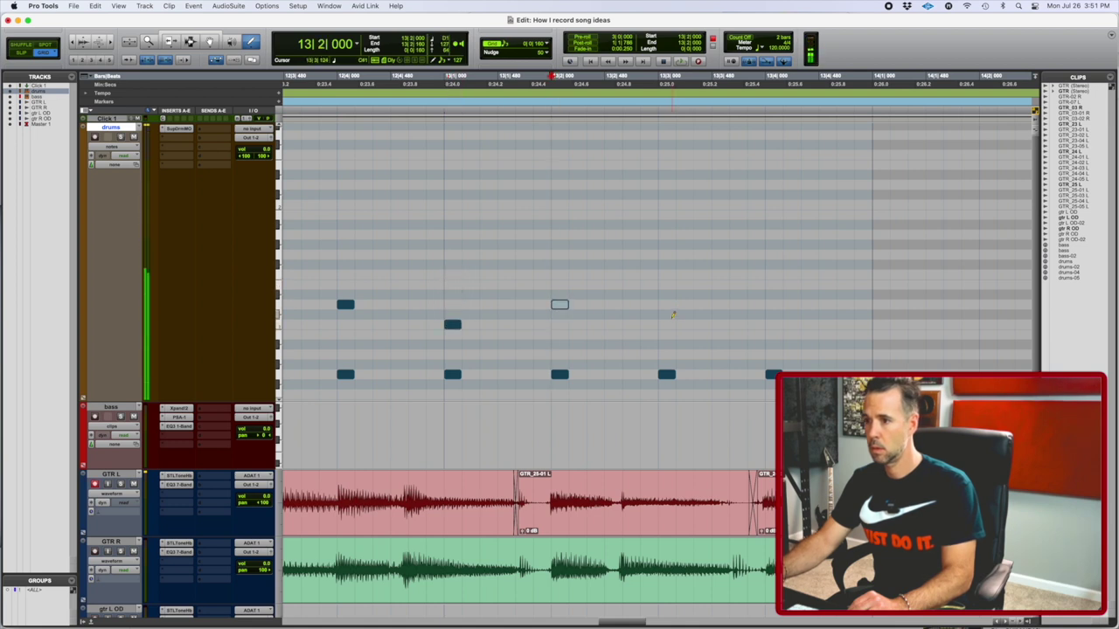
pyautogui.click(776, 304)
pyautogui.press('r')
pyautogui.press('r')
pyautogui.press('r')
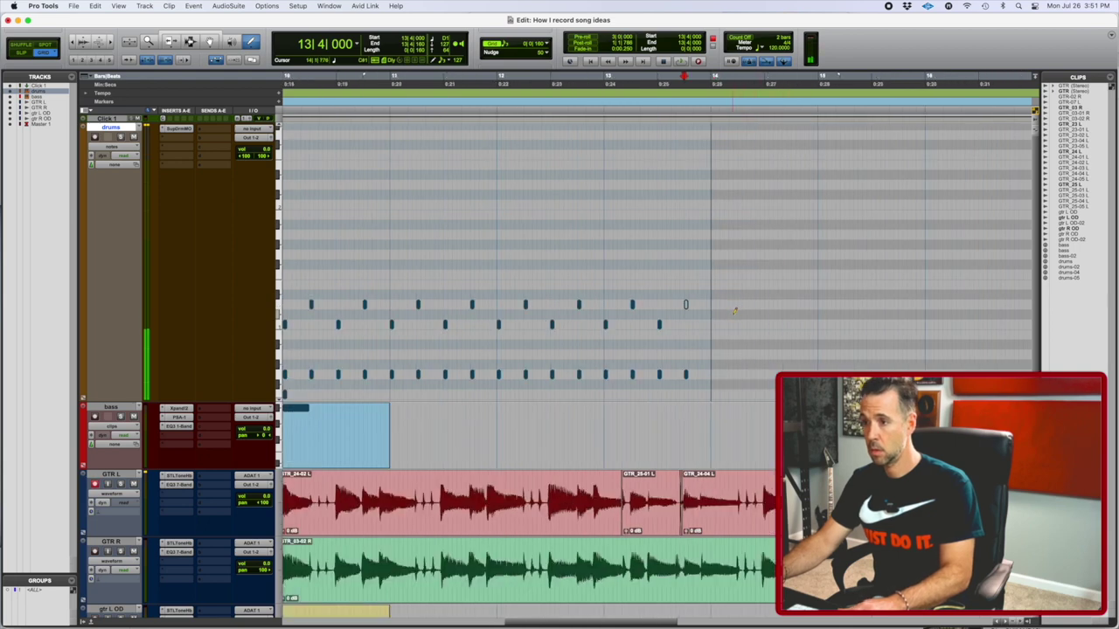
# Step: Play the four-bar drum beat against the riff from 10|1|160
pyautogui.click(471, 98)
pyautogui.press('space')
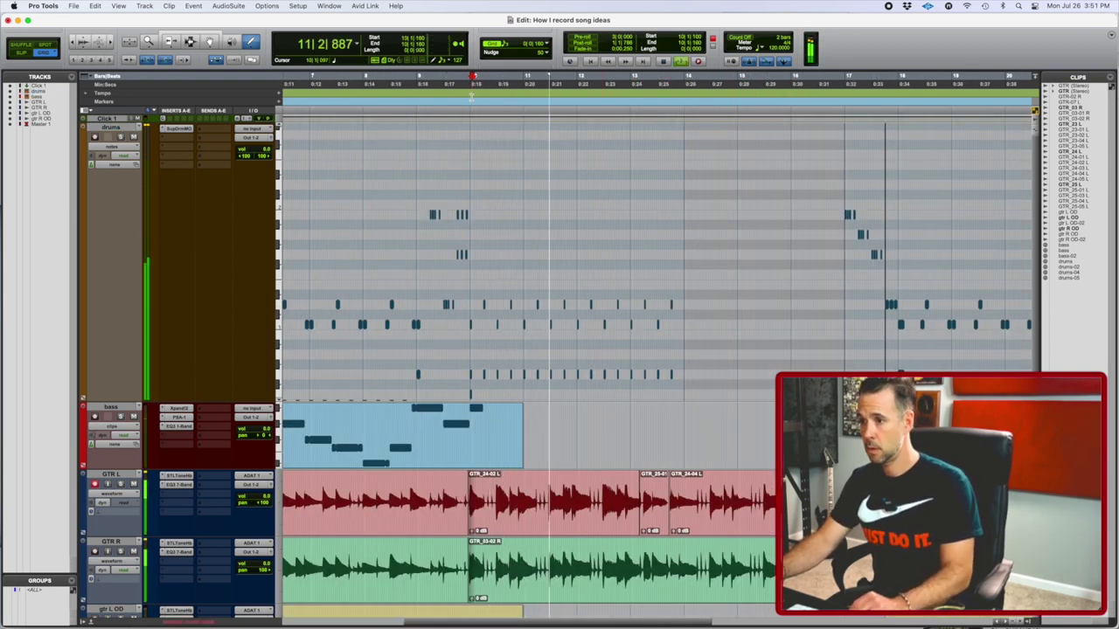
pyautogui.press('t')
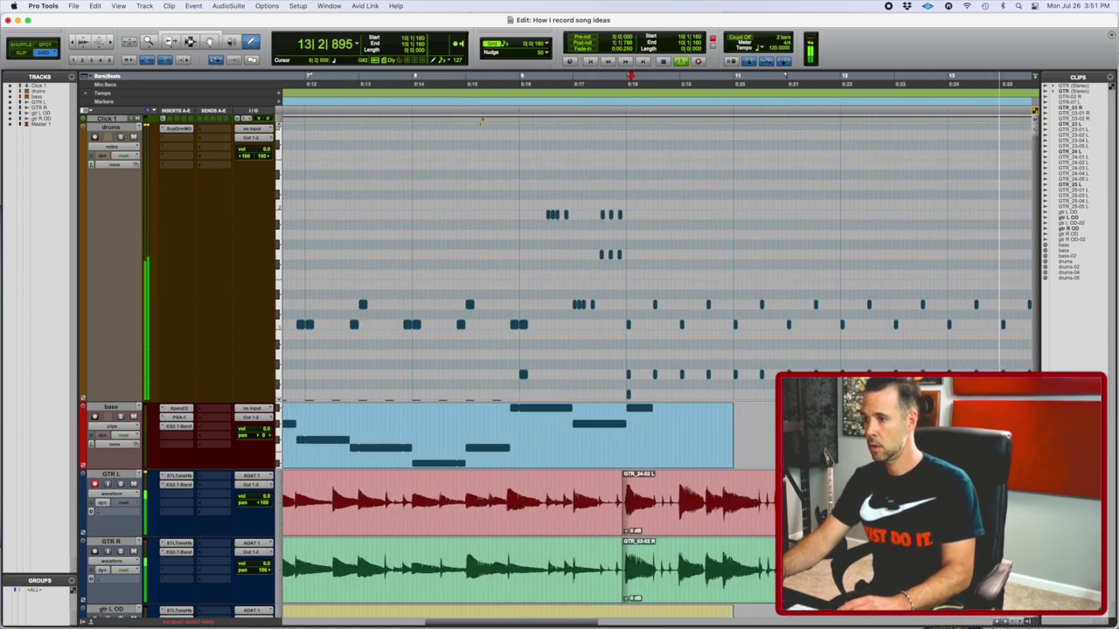
pyautogui.press('space')
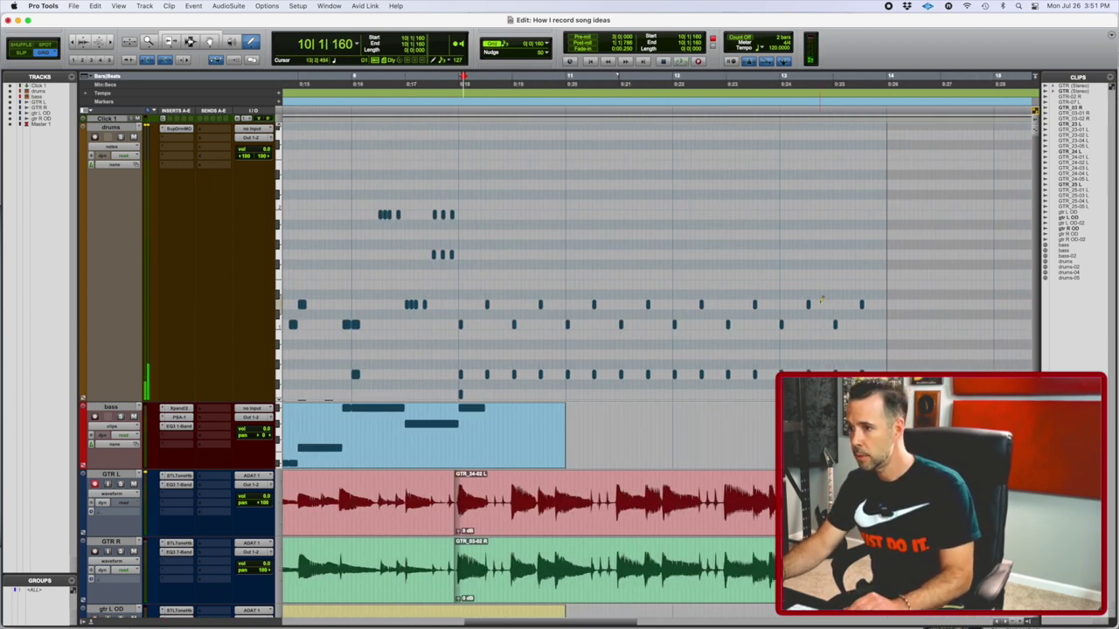
# Step: Add an extra D1 note half a beat after 13|2 and 13|4, and play from the end of bar 12
pyautogui.click(817, 303)
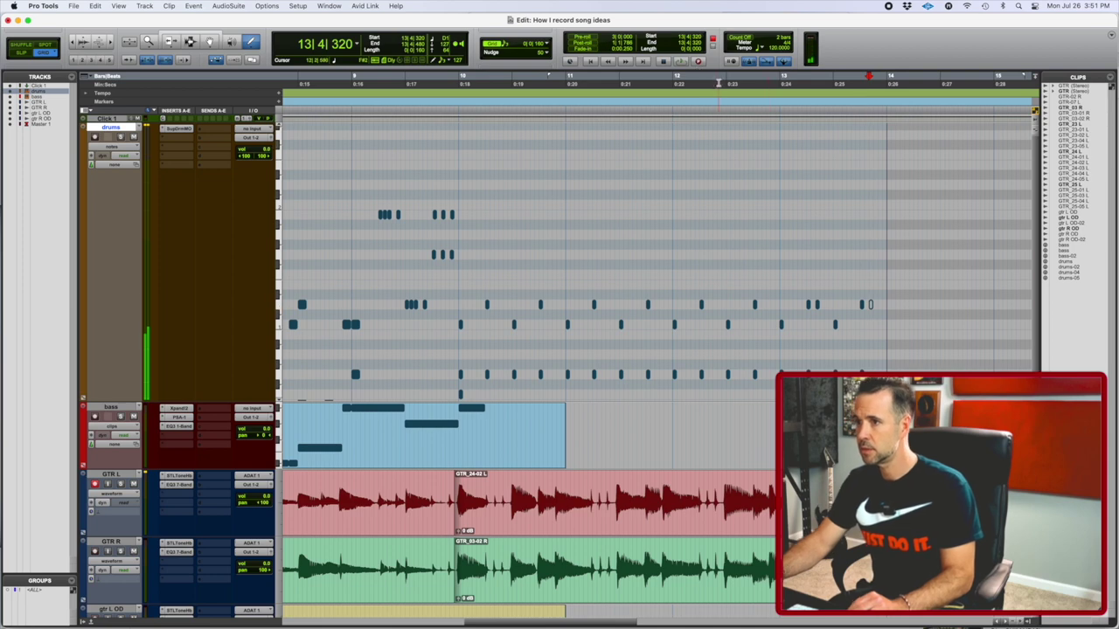
pyautogui.press('space')
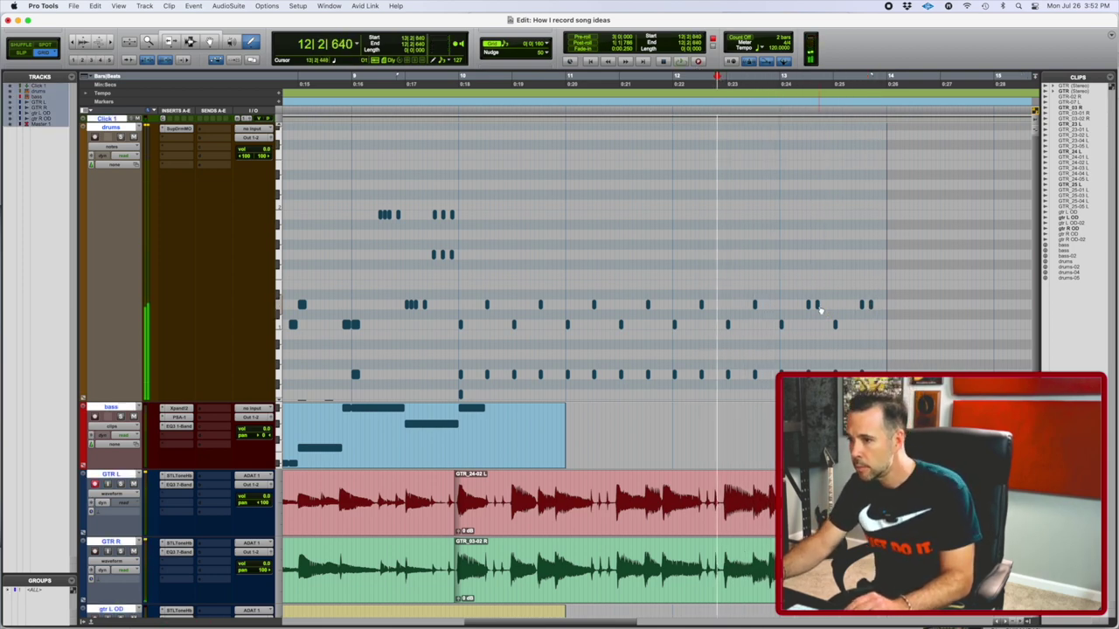
pyautogui.click(819, 309)
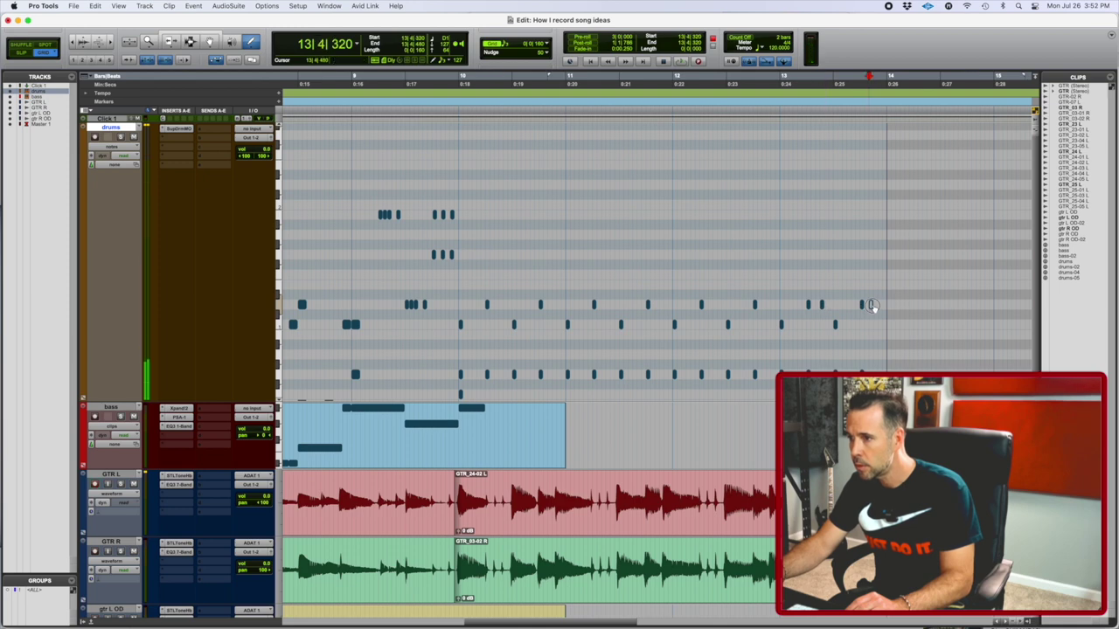
pyautogui.press('space')
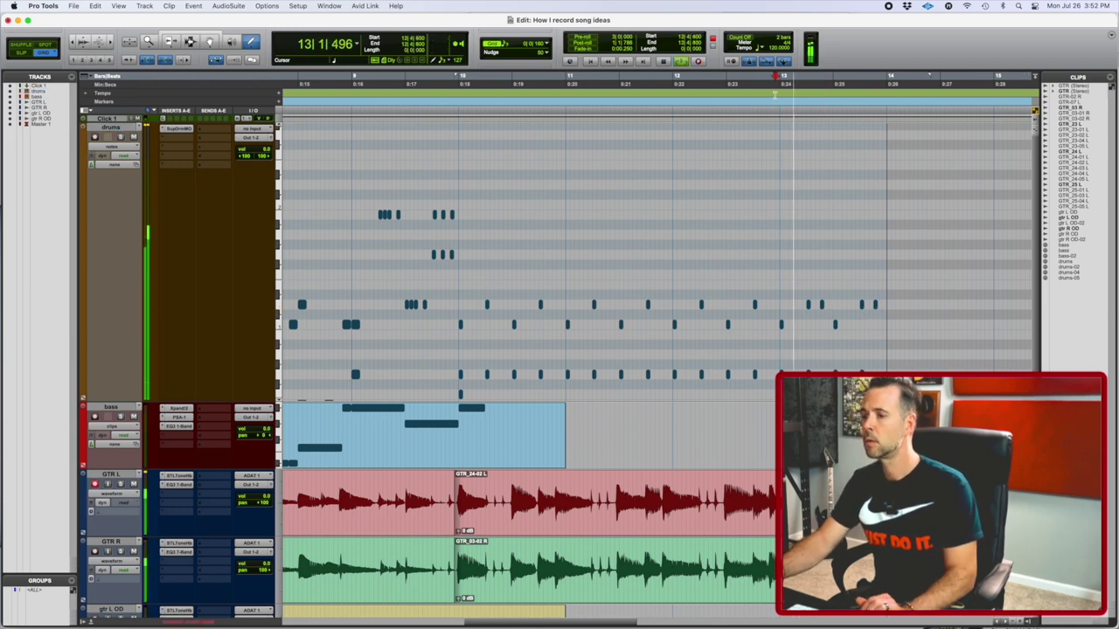
# Step: Move the two extra D1 notes in bar 13 to 13|2|640 and 13|4|640, and play from 12|2|160
pyautogui.press('space')
pyautogui.press('t')
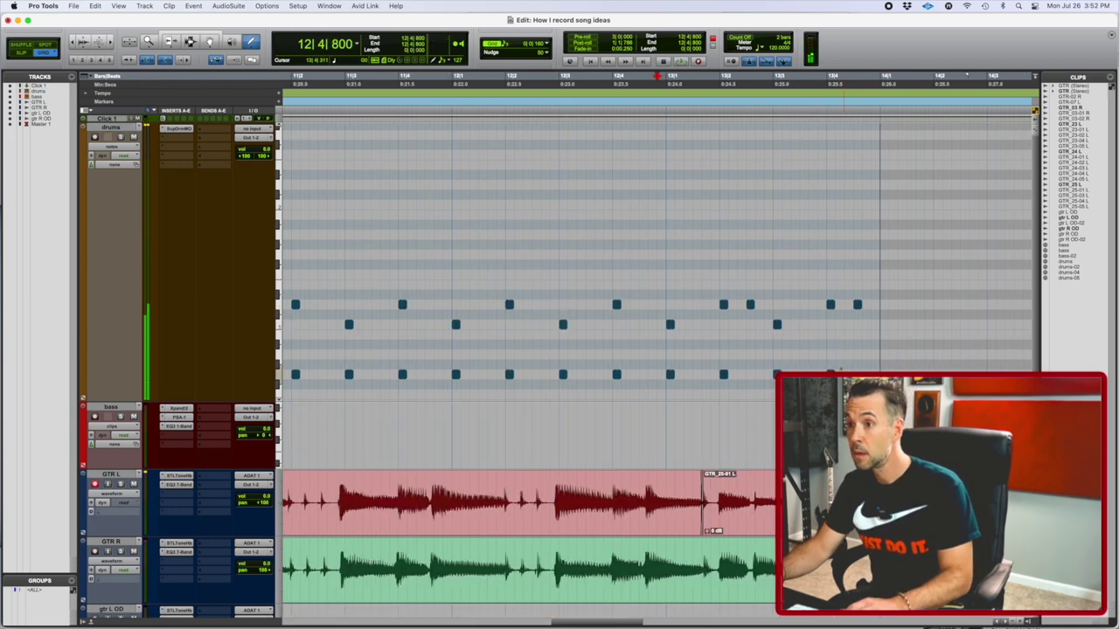
pyautogui.click(750, 304)
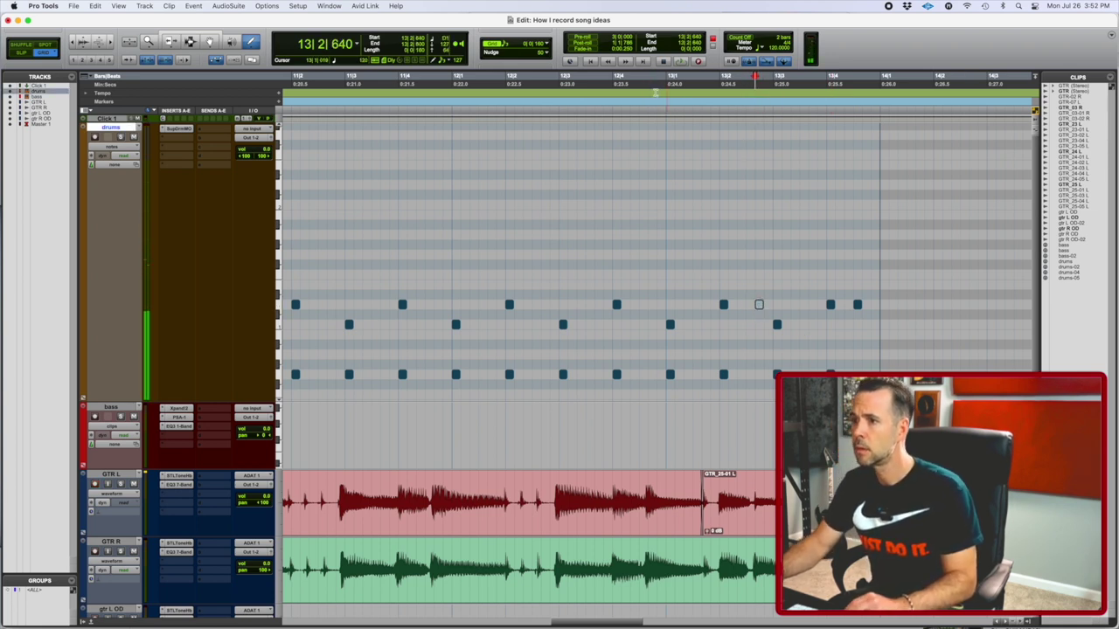
pyautogui.press('space')
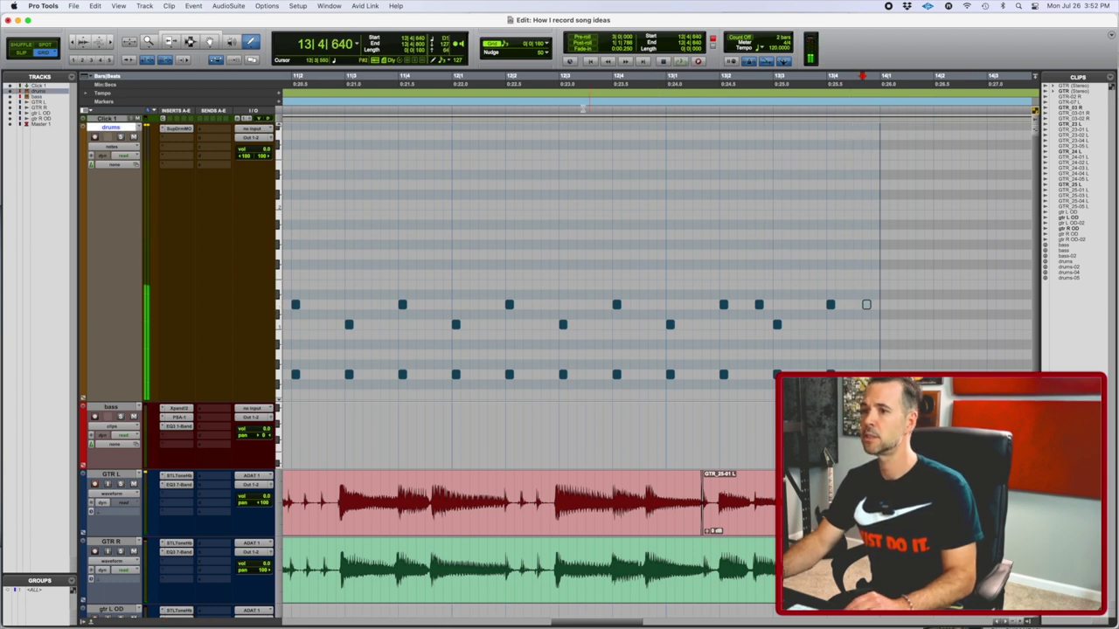
pyautogui.click(514, 94)
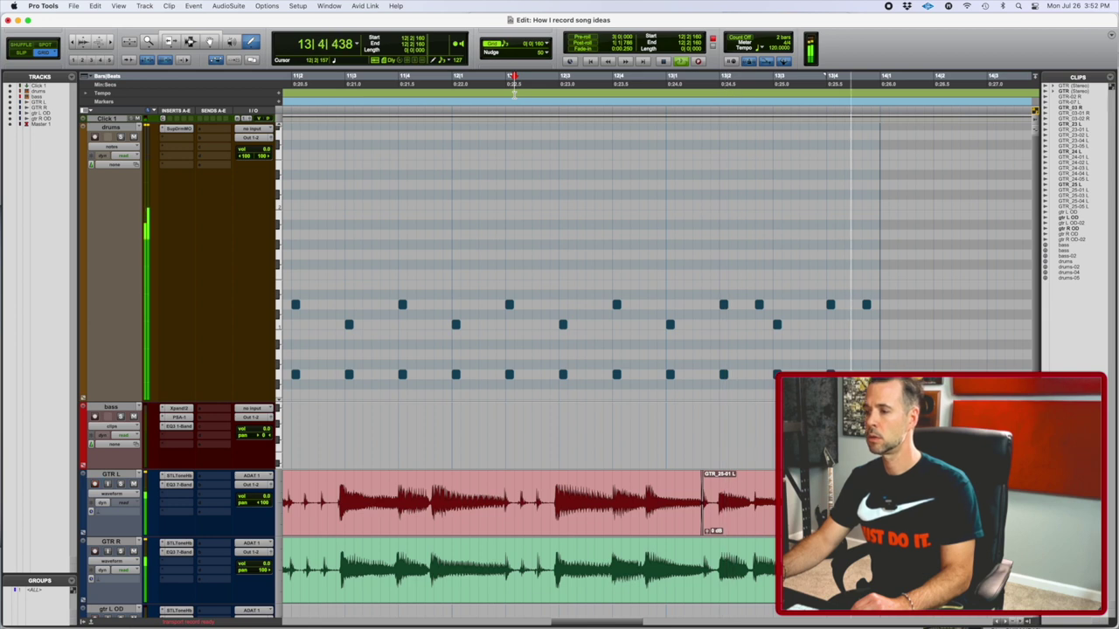
pyautogui.press('space')
# Step: Play the riff and its four-bar drum beat from 9|4|640
pyautogui.press('r')
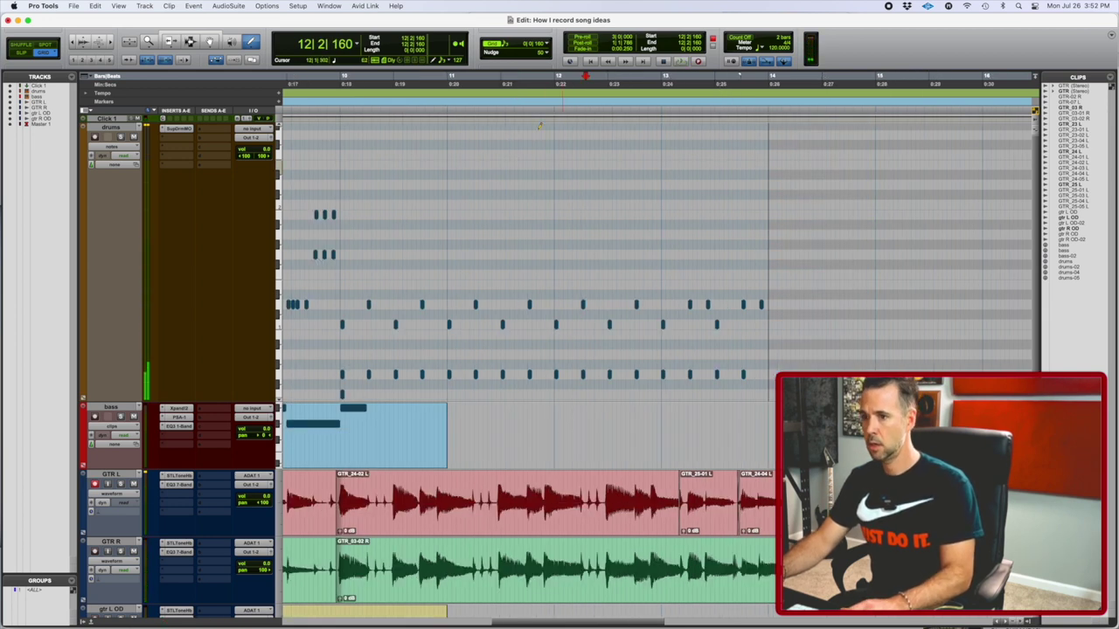
pyautogui.click(335, 85)
pyautogui.press('space')
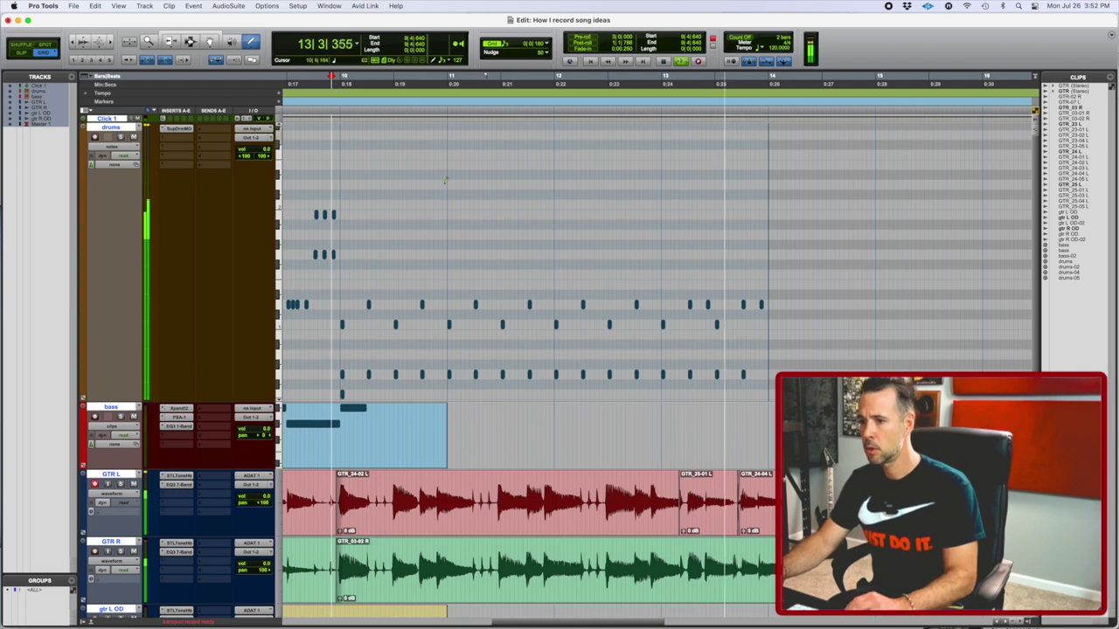
# Step: Add extra D1 notes at 11|4|640 and 12|4|640, and play the beat from 9|4|480
pyautogui.press('space')
pyautogui.click(547, 302)
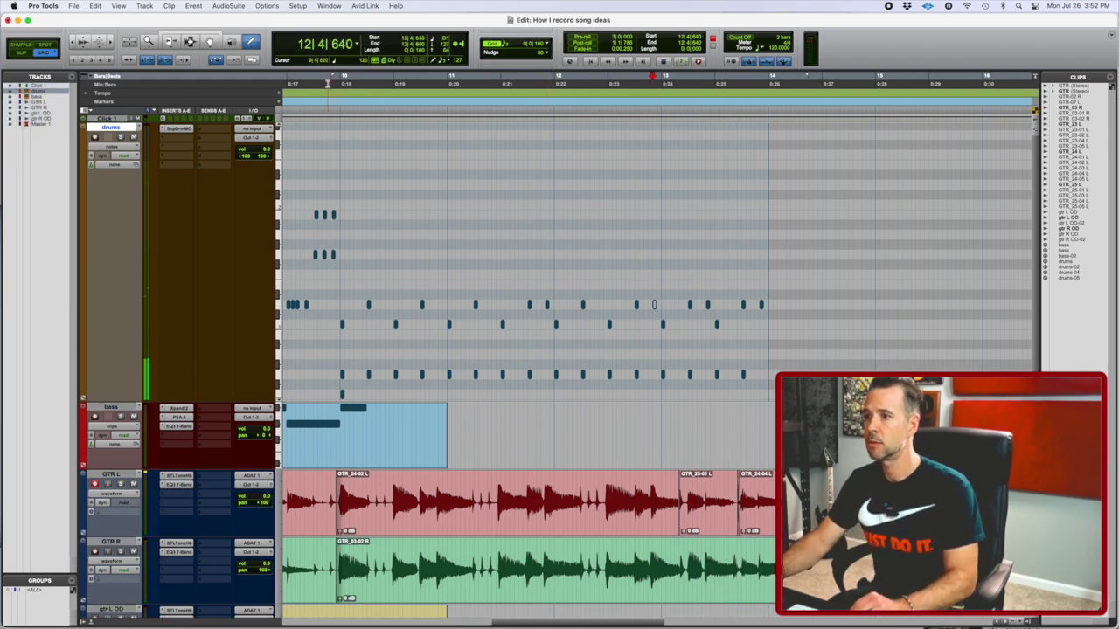
pyautogui.click(327, 84)
pyautogui.press('space')
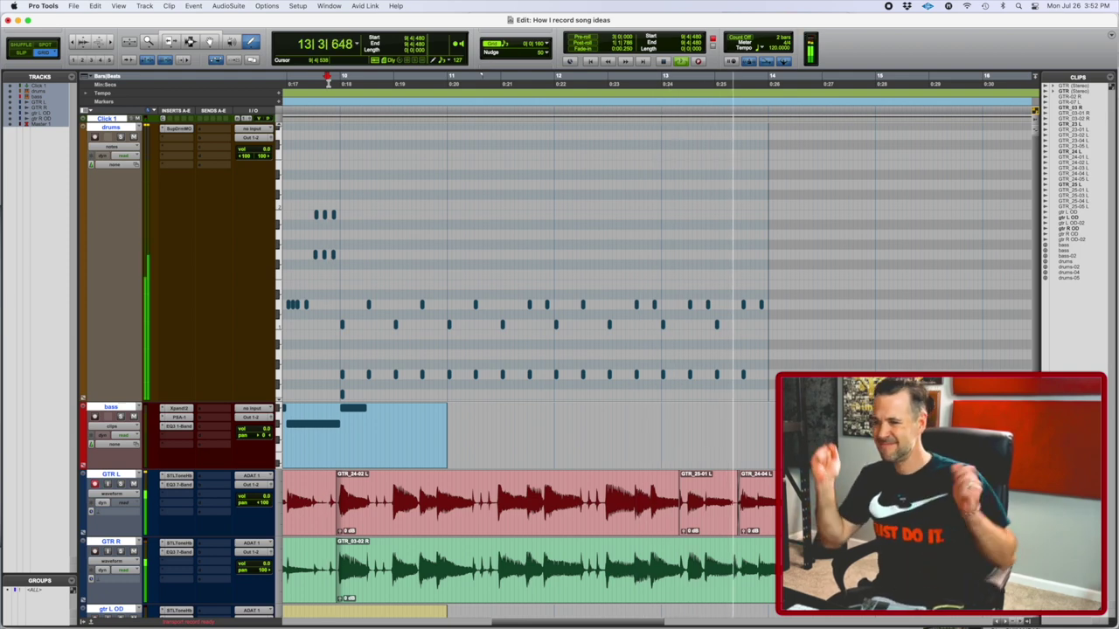
pyautogui.press('space')
# Step: Duplicate the four-bar drum beat of bars 10 to 13 into the following bars from 14|1|000
pyautogui.click(189, 41)
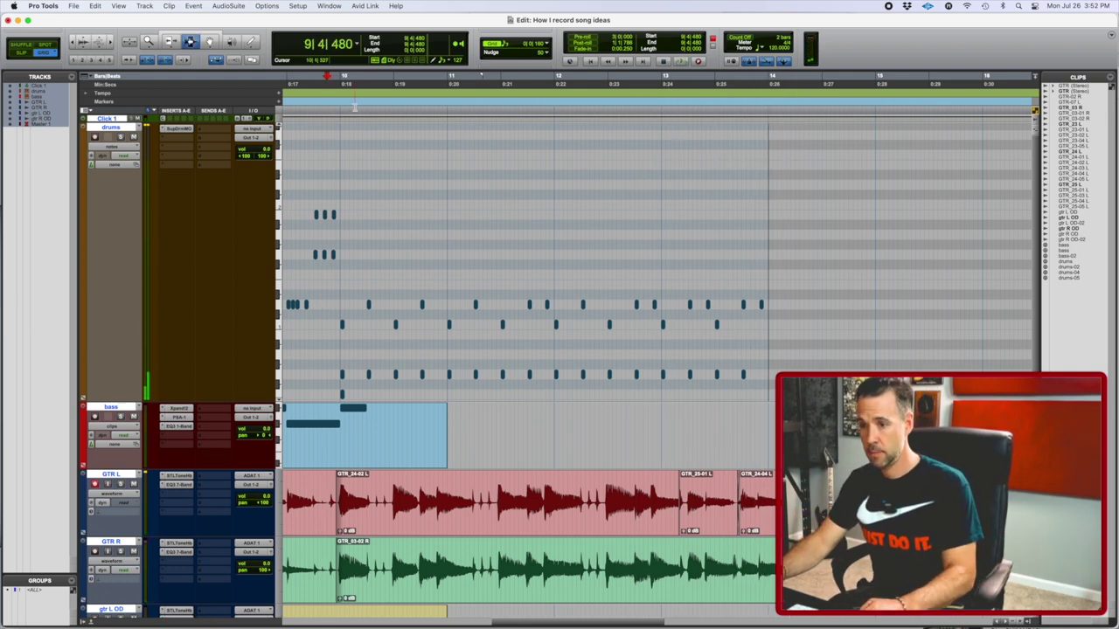
pyautogui.moveTo(339, 339); pyautogui.dragTo(568, 348)
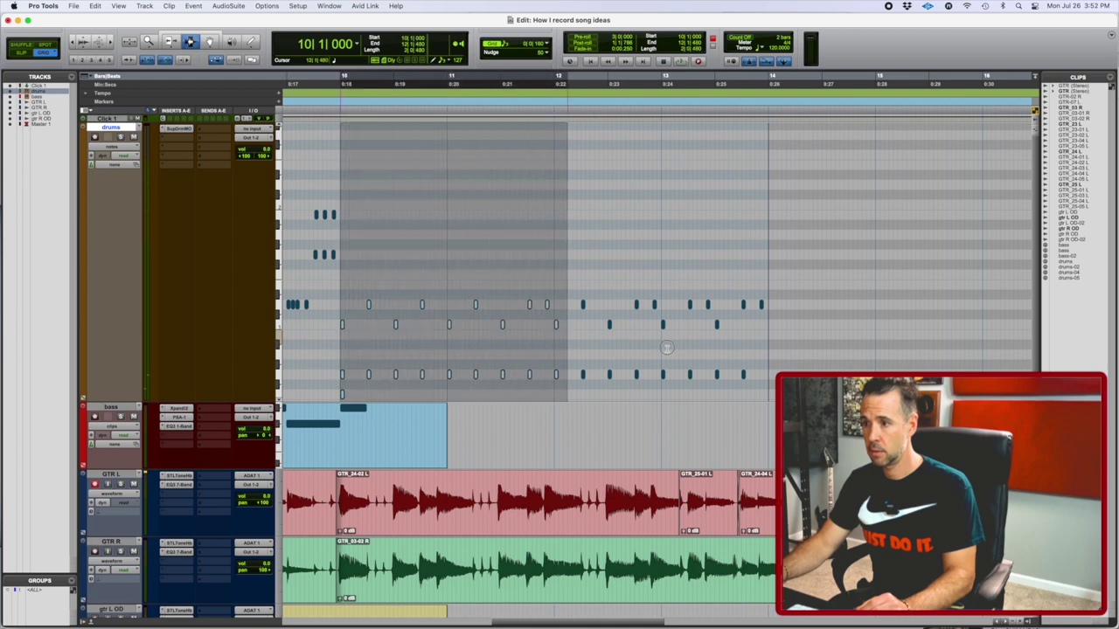
pyautogui.moveTo(666, 347); pyautogui.dragTo(768, 349)
pyautogui.press('super+d')
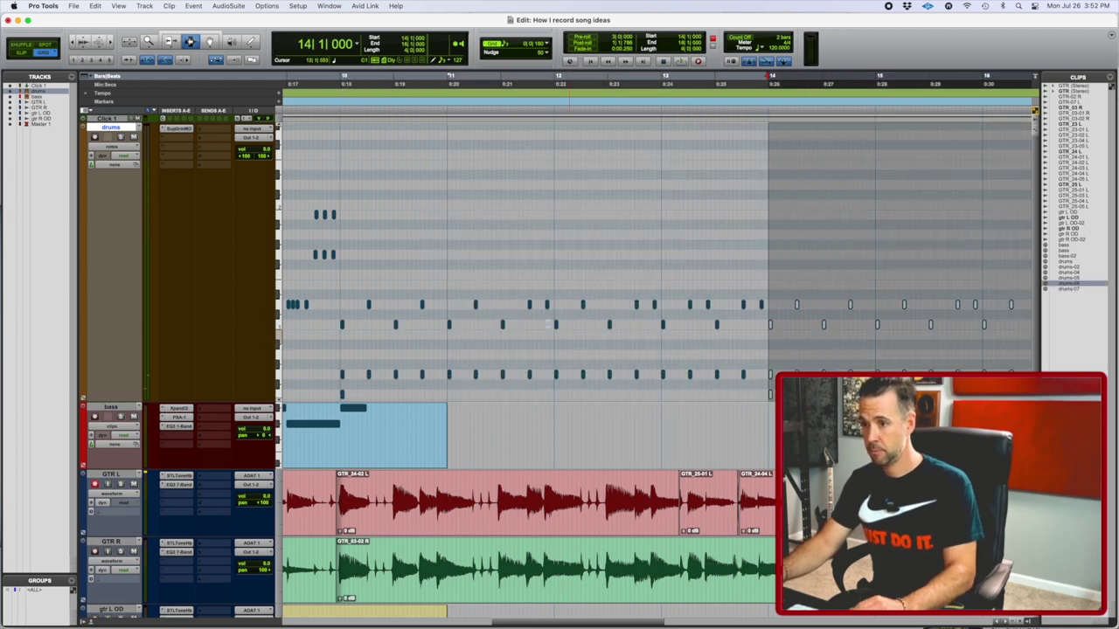
# Step: Play the doubled drum beat from 9|4|320 through the change back into the copied opening section
pyautogui.click(322, 317)
pyautogui.press('space')
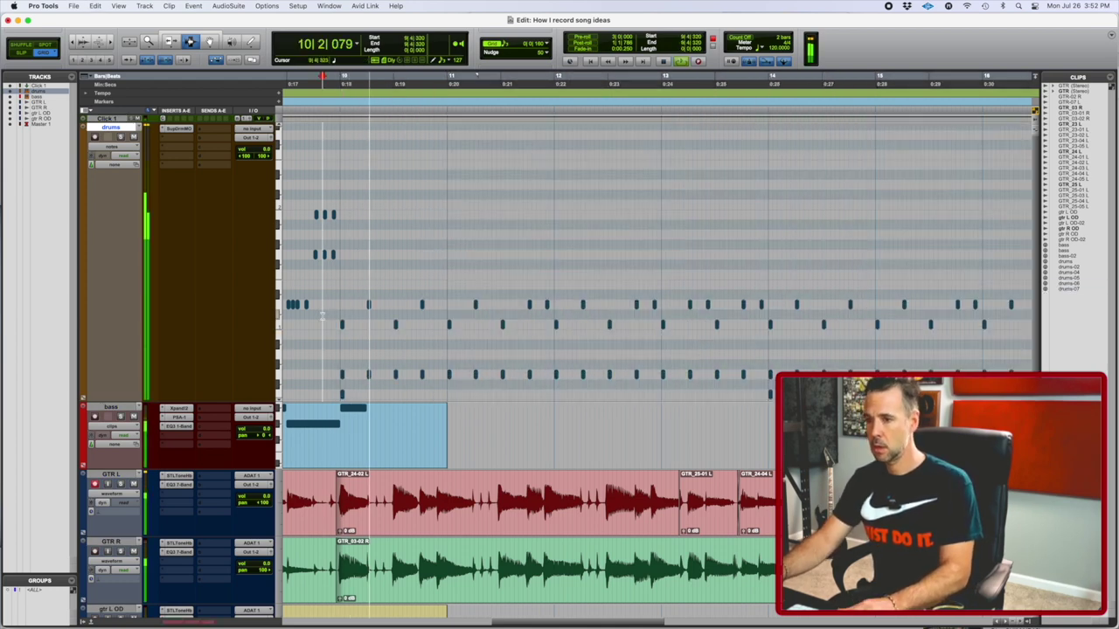
pyautogui.hscroll(2, 322, 317)
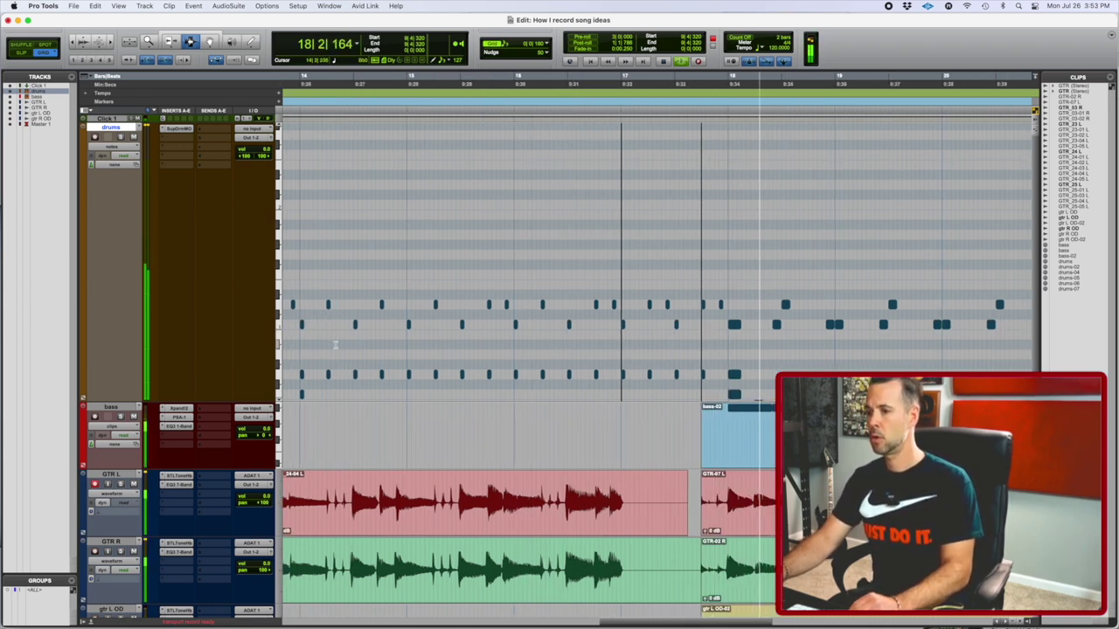
pyautogui.press('space')
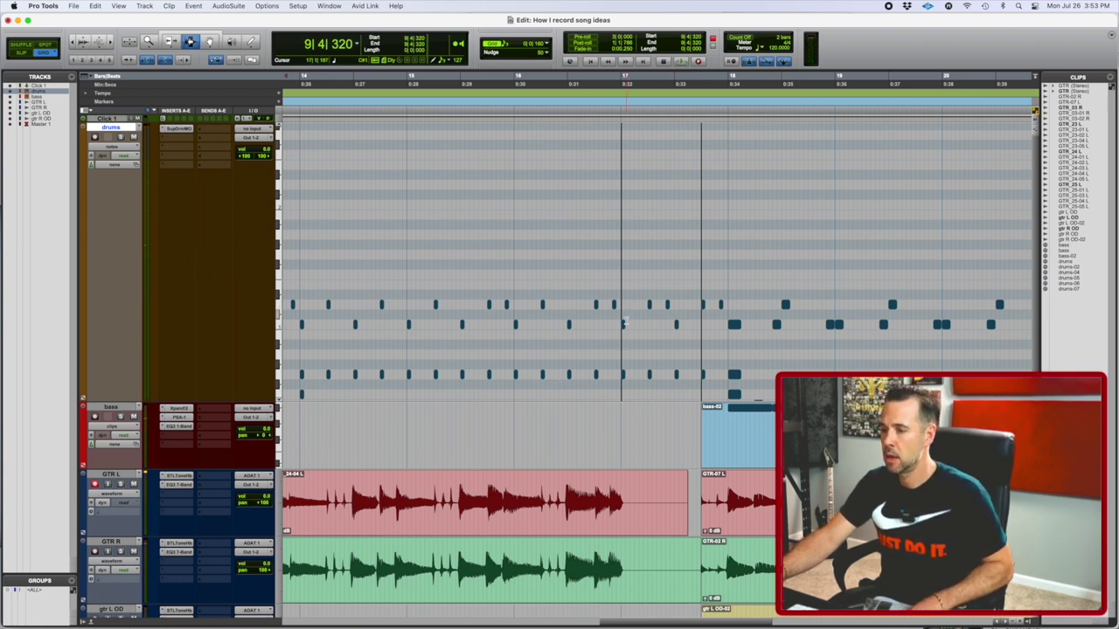
# Step: Play the end of the duplicated beat from 17|2|320 to check the lead-in to the copied opening section
pyautogui.hscroll(-3, 621, 321)
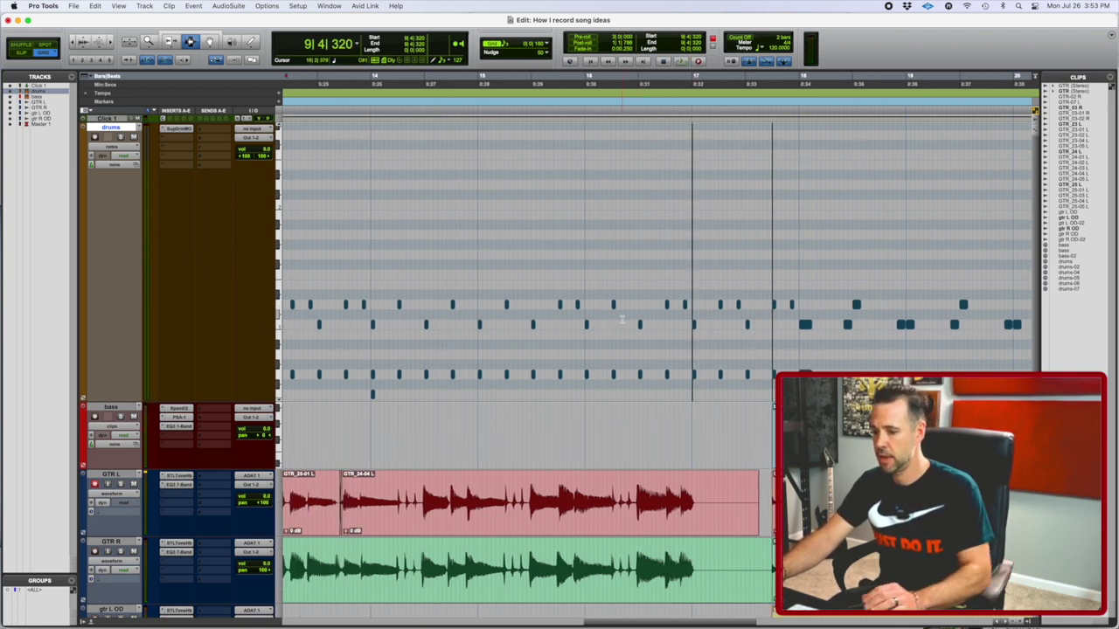
pyautogui.press('r')
pyautogui.click(691, 359)
pyautogui.press('space')
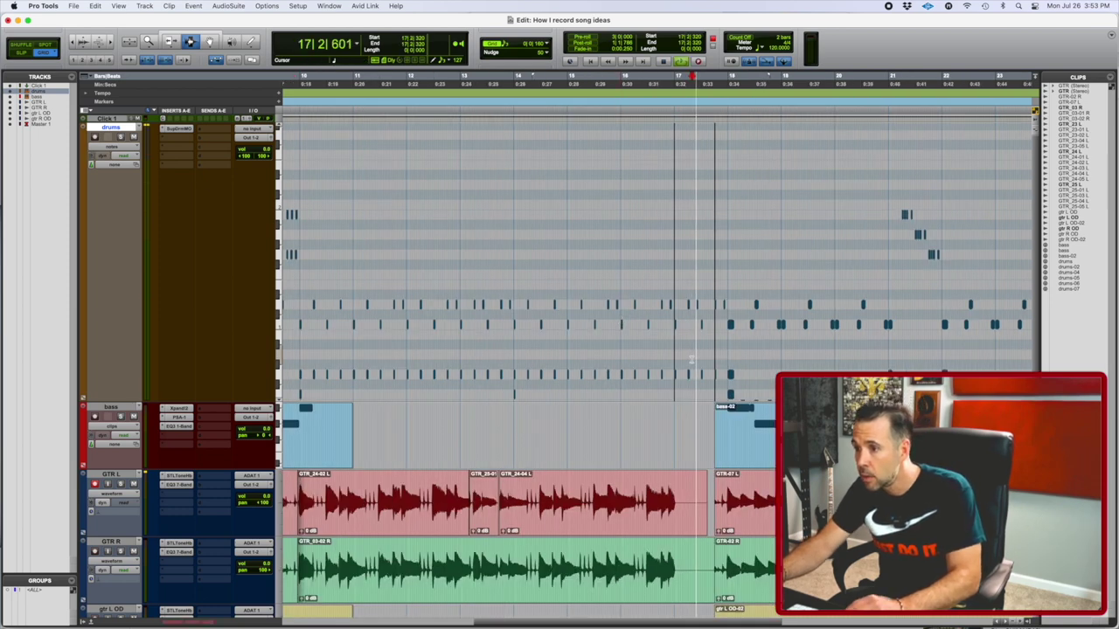
pyautogui.press('t')
pyautogui.press('t')
pyautogui.press('space')
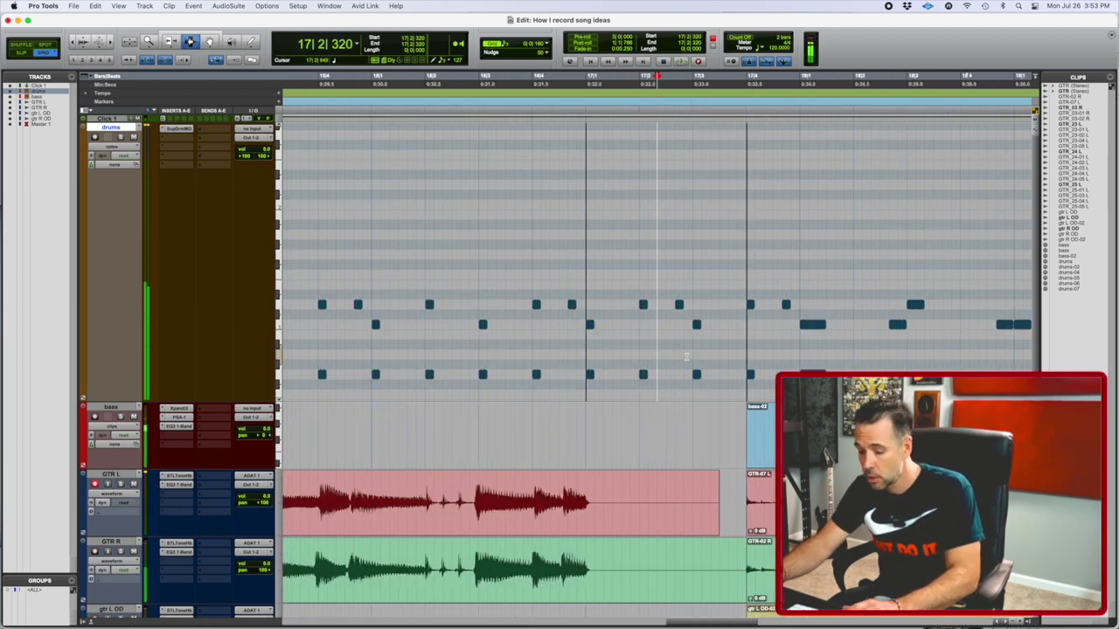
# Step: Audition the drum fill at the end of the first section, playing from 8|4|320 and from 9|1|800
pyautogui.press('r')
pyautogui.press('r')
pyautogui.press('r')
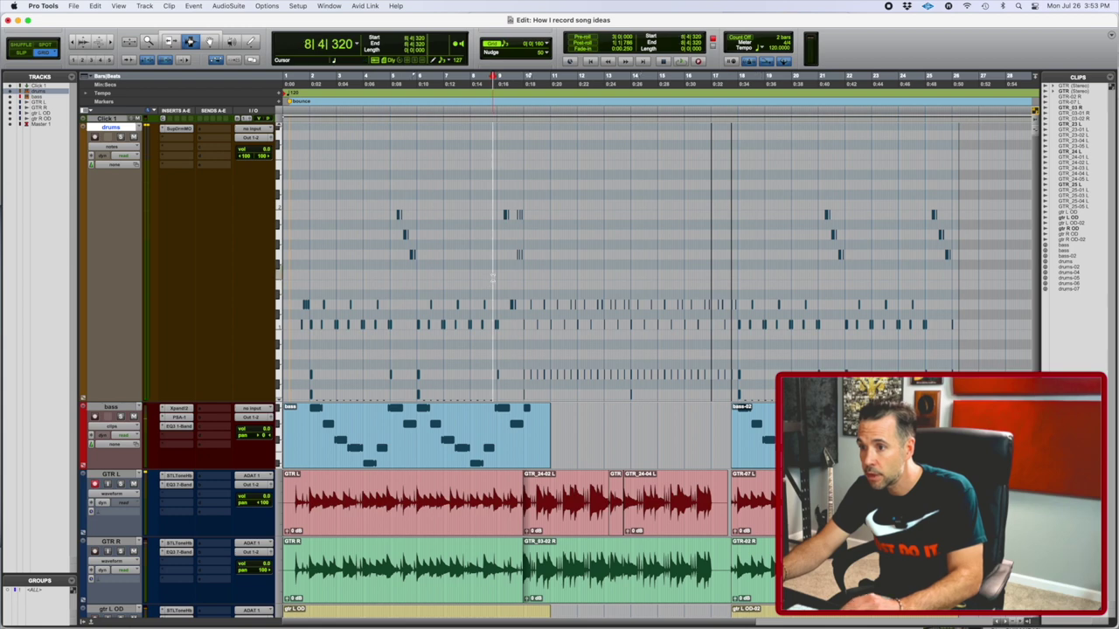
pyautogui.press('space')
pyautogui.press('t')
pyautogui.press('t')
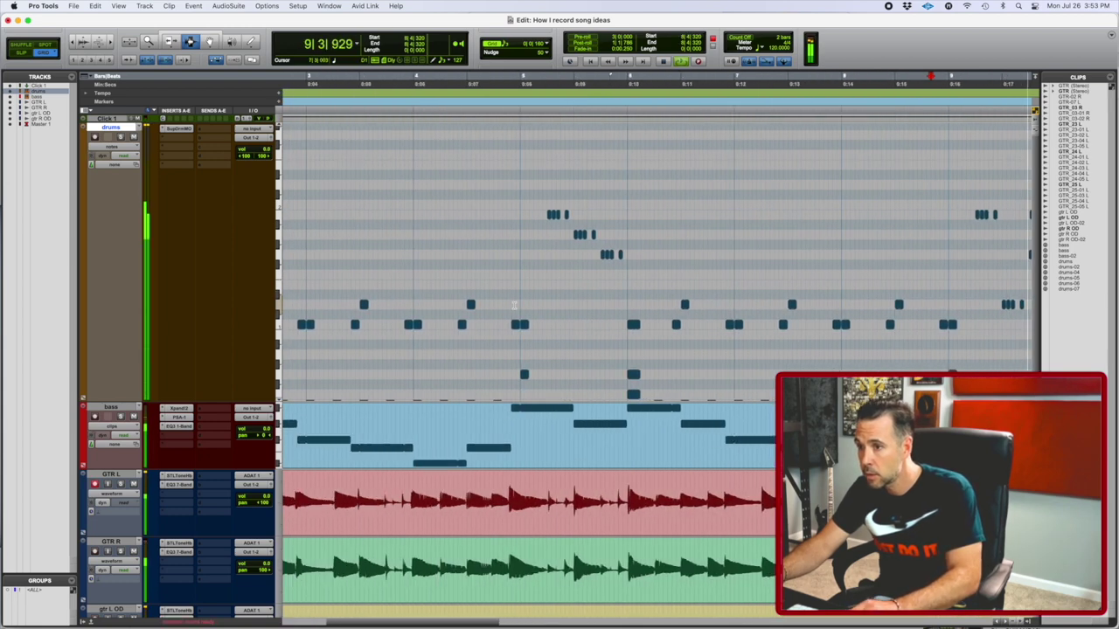
pyautogui.press('space')
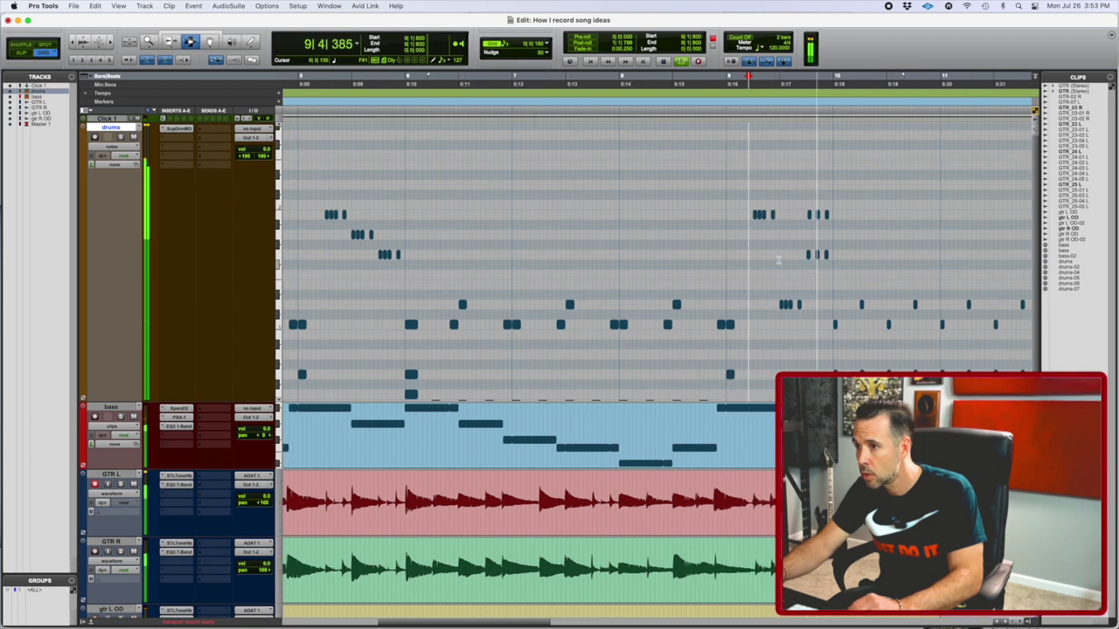
# Step: Copy the drum fill from 9|2|000 to the end of bar 9
pyautogui.moveTo(755, 233); pyautogui.dragTo(826, 240)
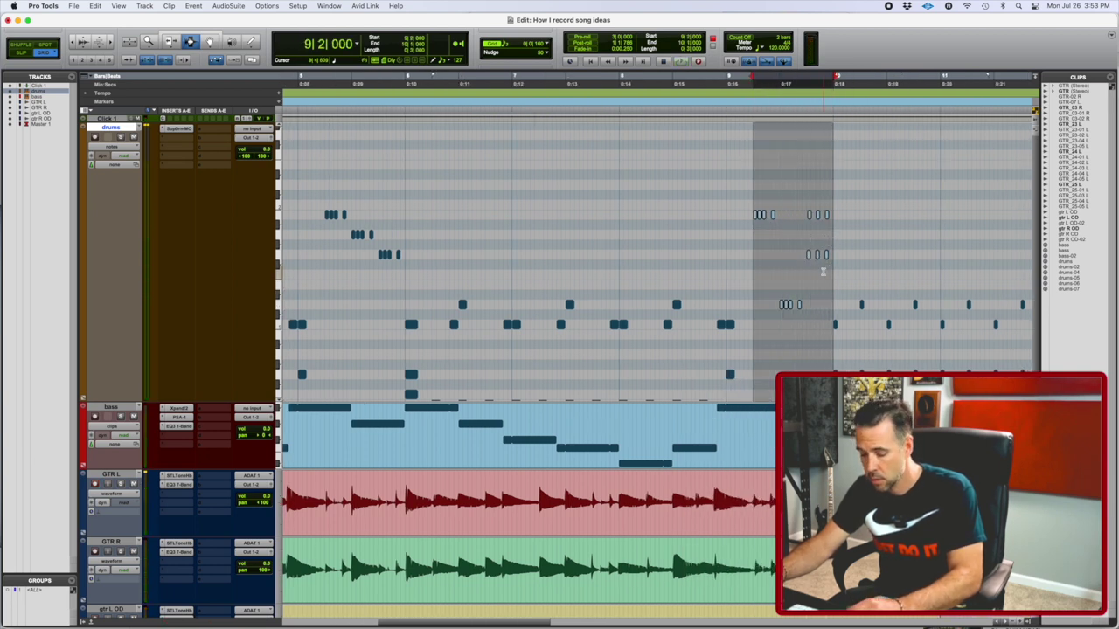
pyautogui.hscroll(10, 822, 272)
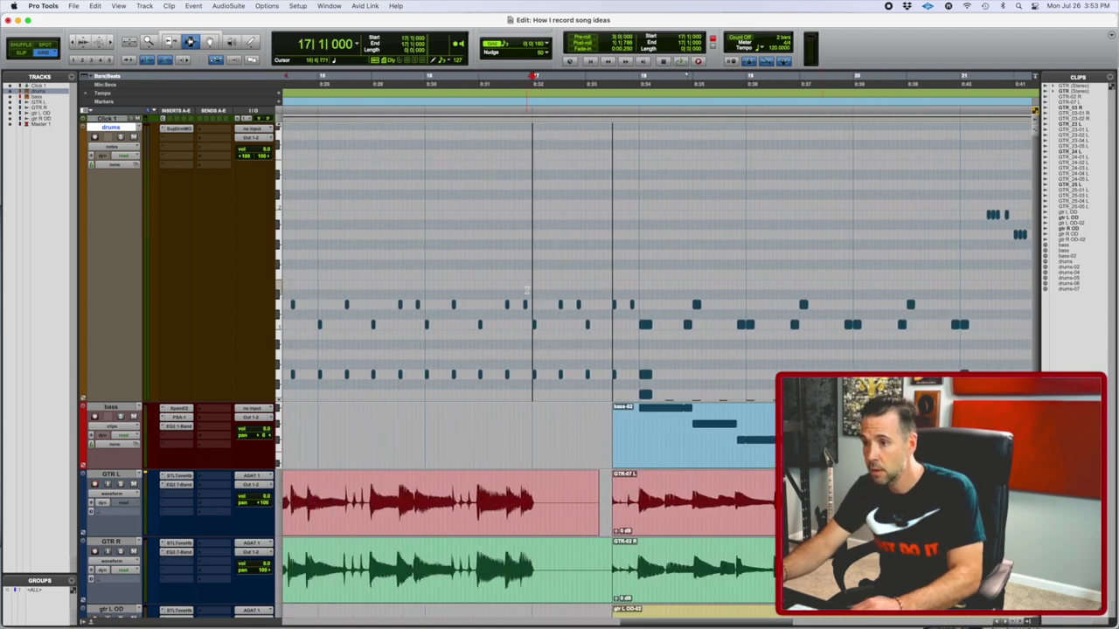
# Step: Try pasting the copied drum fill at 17|1|480, and undo the paste
pyautogui.press('super+v')
pyautogui.press('super+z')
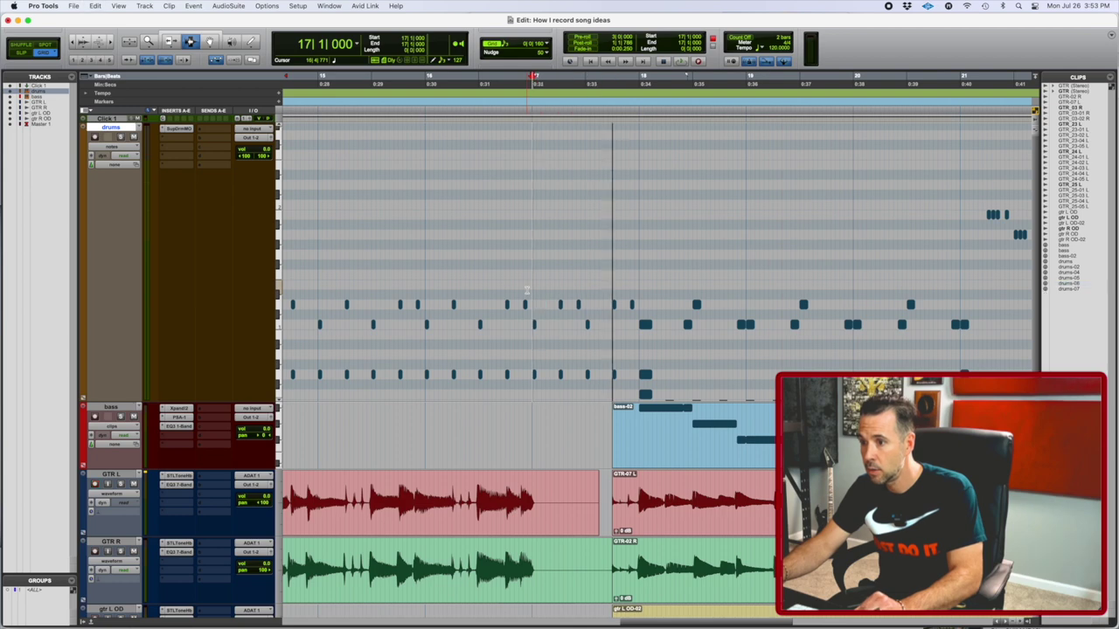
pyautogui.scroll(2, 560, 296)
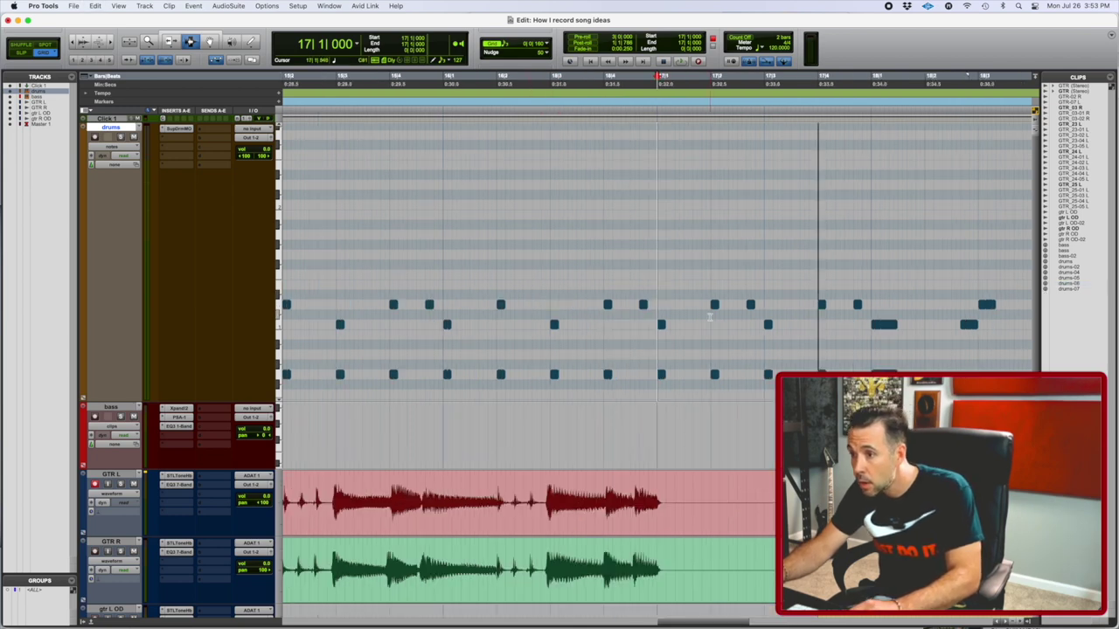
pyautogui.press('super+v')
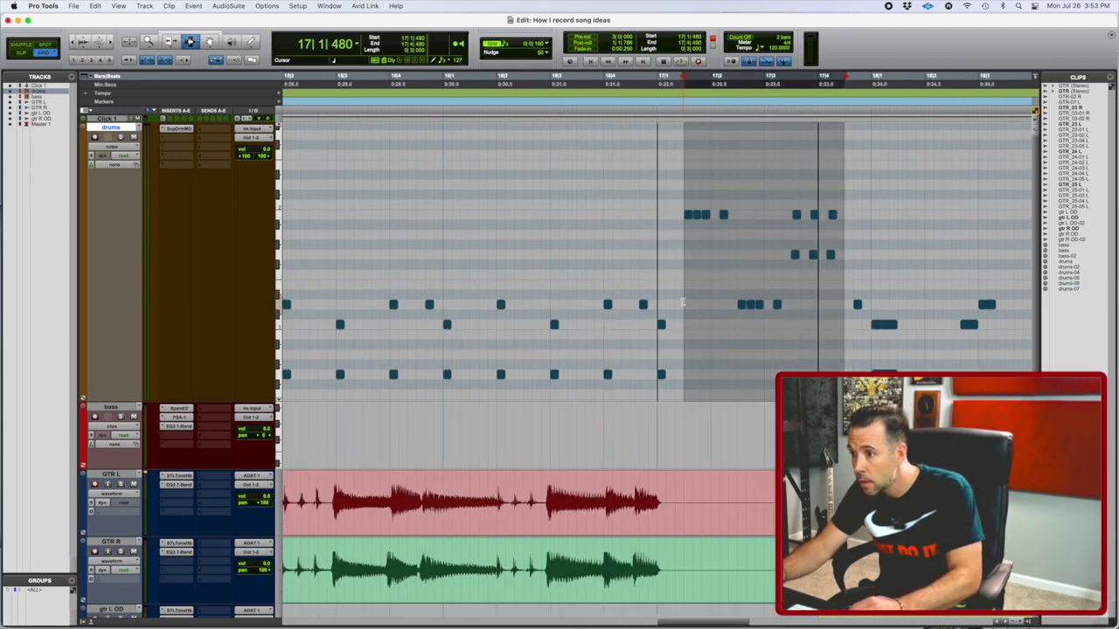
pyautogui.press('super+z')
# Step: Paste the copied drum fill at 17|2|000 and play it from 16|2|640
pyautogui.click(708, 301)
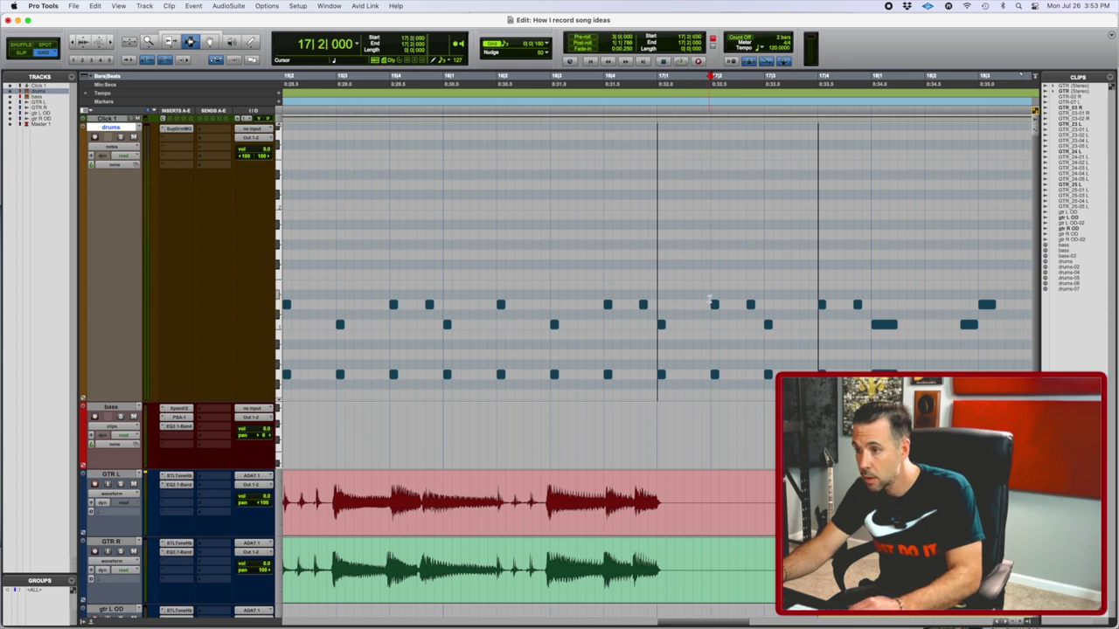
pyautogui.press('super+v')
pyautogui.click(533, 284)
pyautogui.press('space')
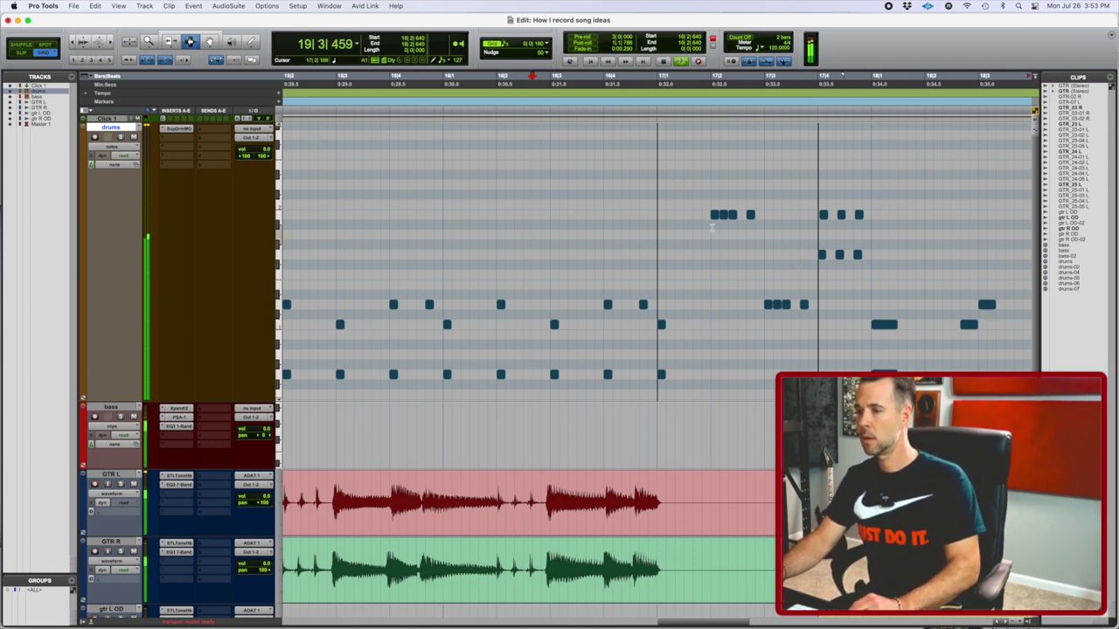
pyautogui.press('space')
pyautogui.press('space')
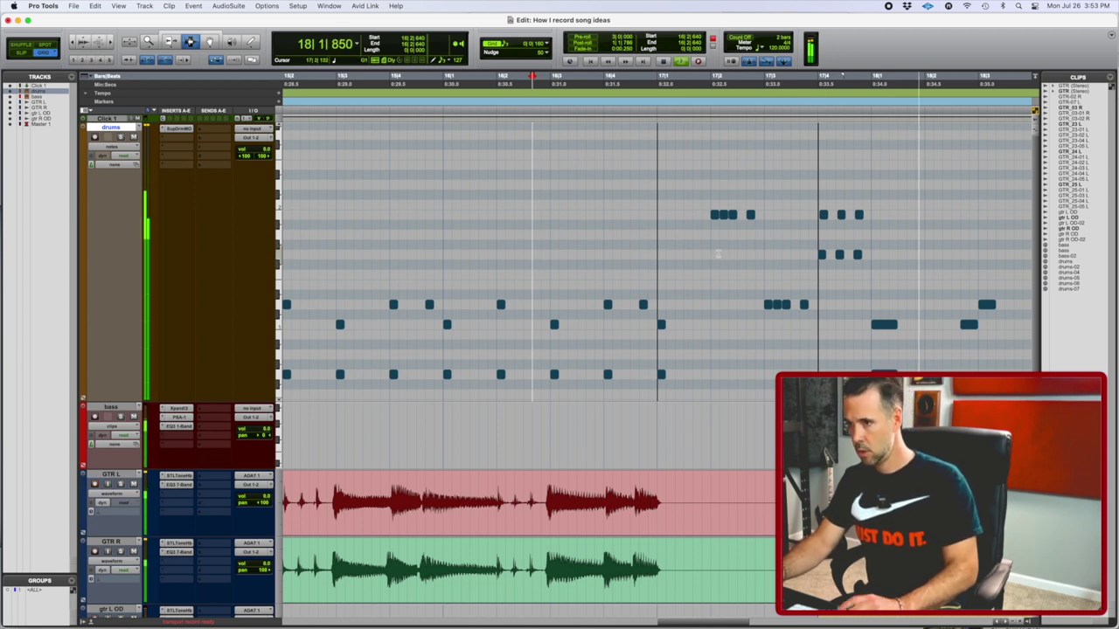
pyautogui.press('space')
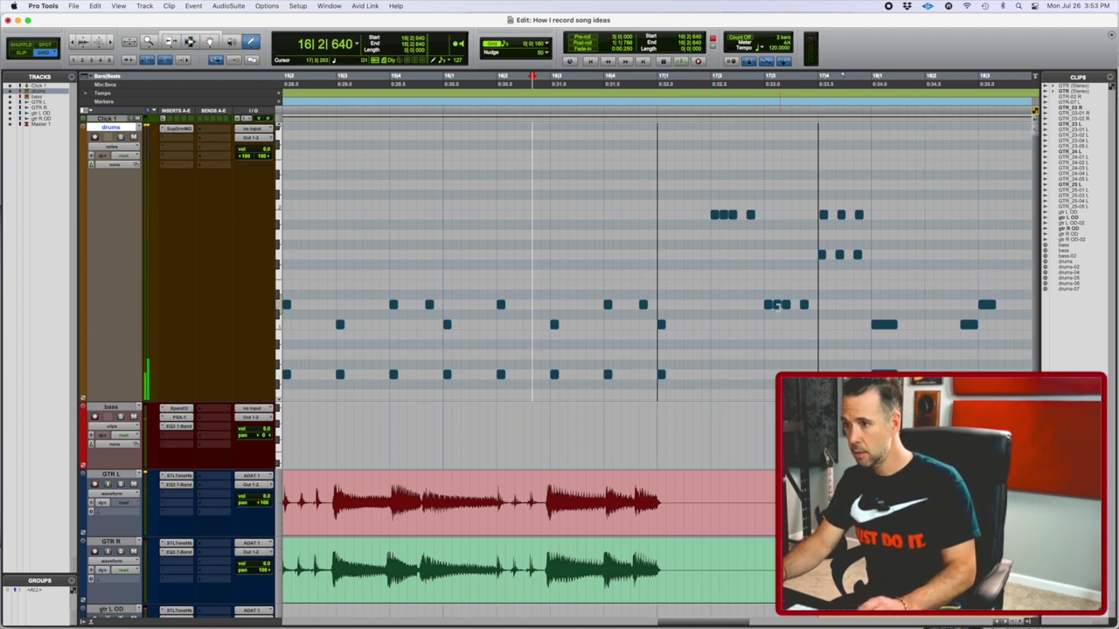
# Step: Try moving the fill's four D1 notes from beat 17|3 to 17|1, and play from 16|3|000
pyautogui.moveTo(757, 304); pyautogui.dragTo(805, 305)
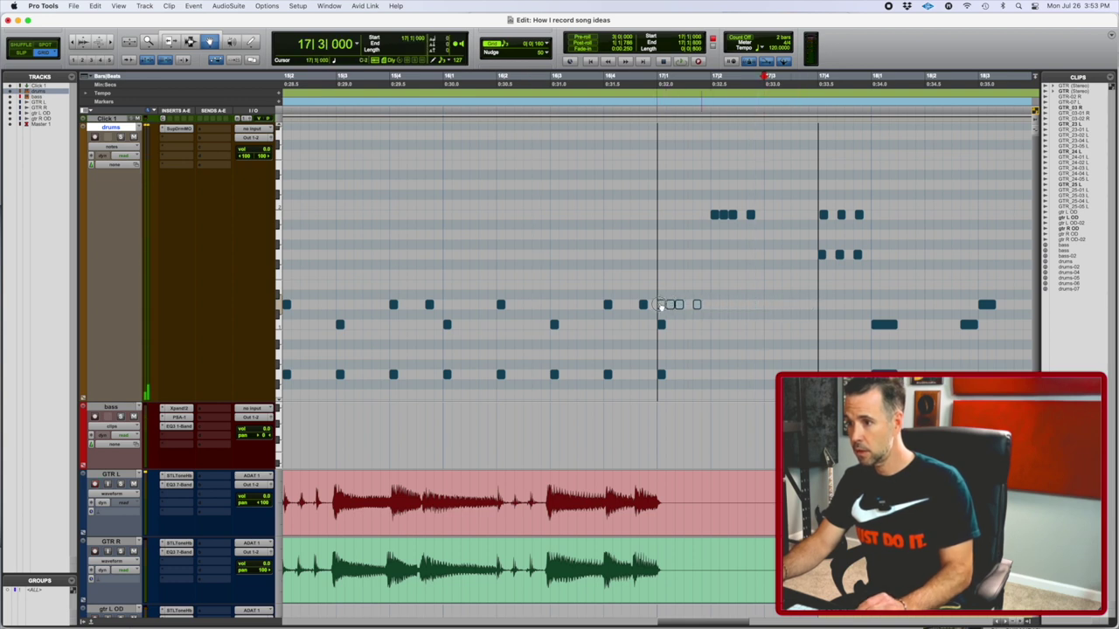
pyautogui.click(551, 96)
pyautogui.press('space')
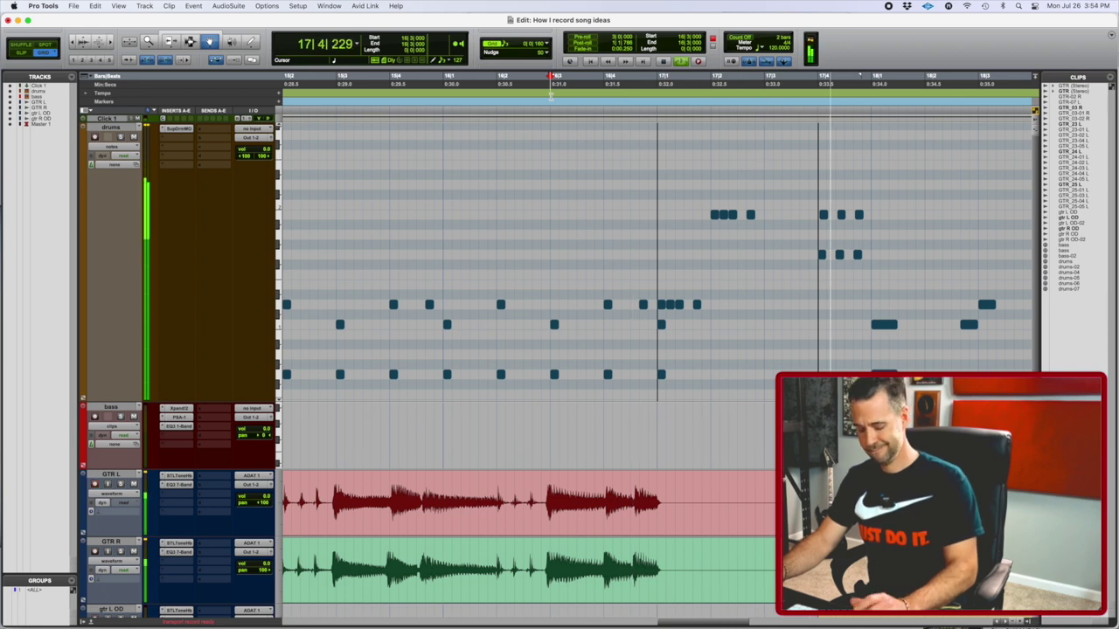
# Step: Undo the move and copy the fill's four D1 notes from 17|3 to 17|1 instead
pyautogui.press('super+z')
pyautogui.press('space')
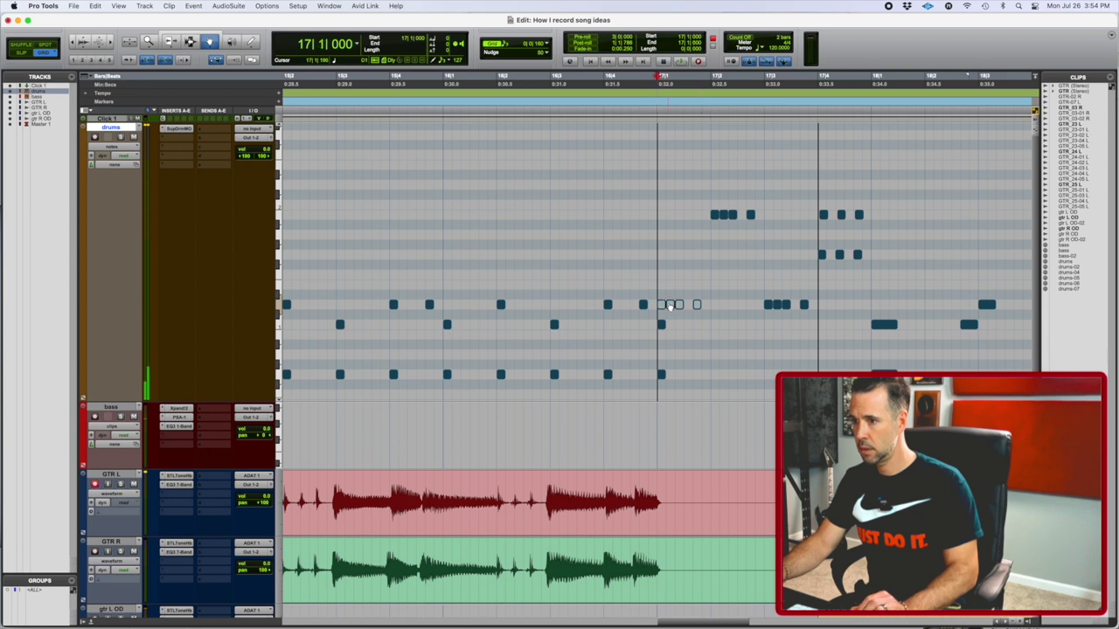
# Step: Delete the G0 note at 17|1|000 and play the extended fill from 16|1|640
pyautogui.click(662, 325)
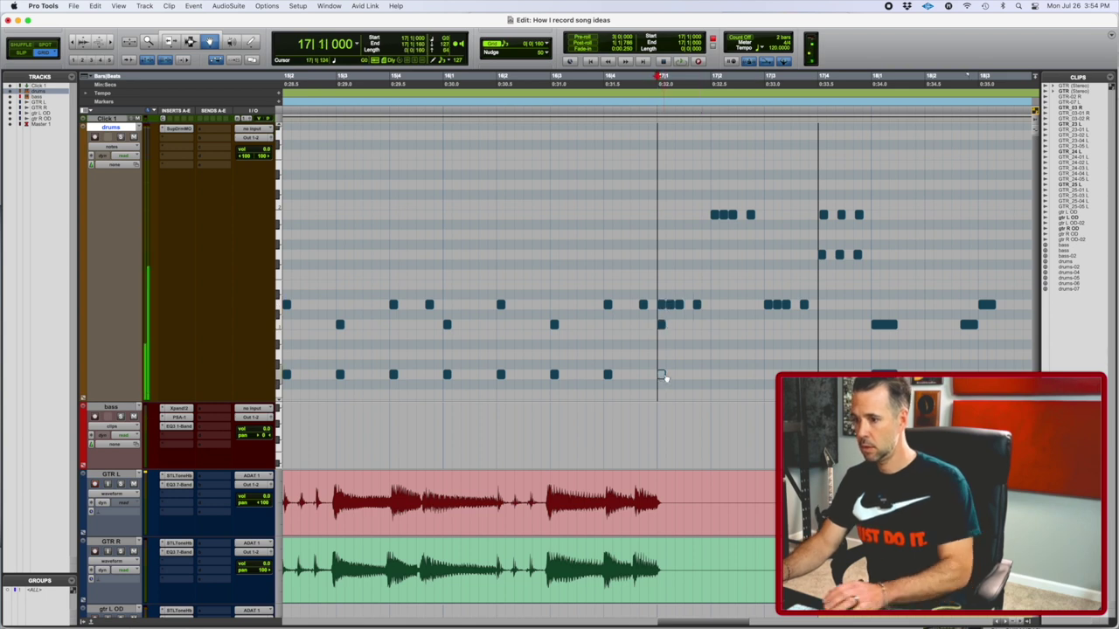
pyautogui.press('Delete')
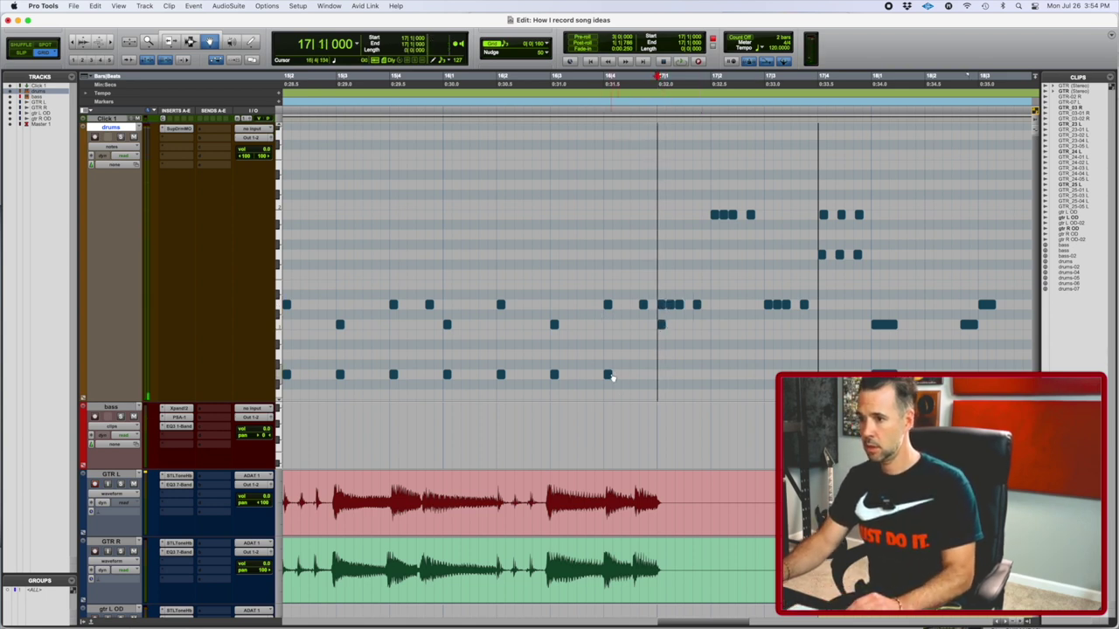
pyautogui.click(477, 80)
pyautogui.press('space')
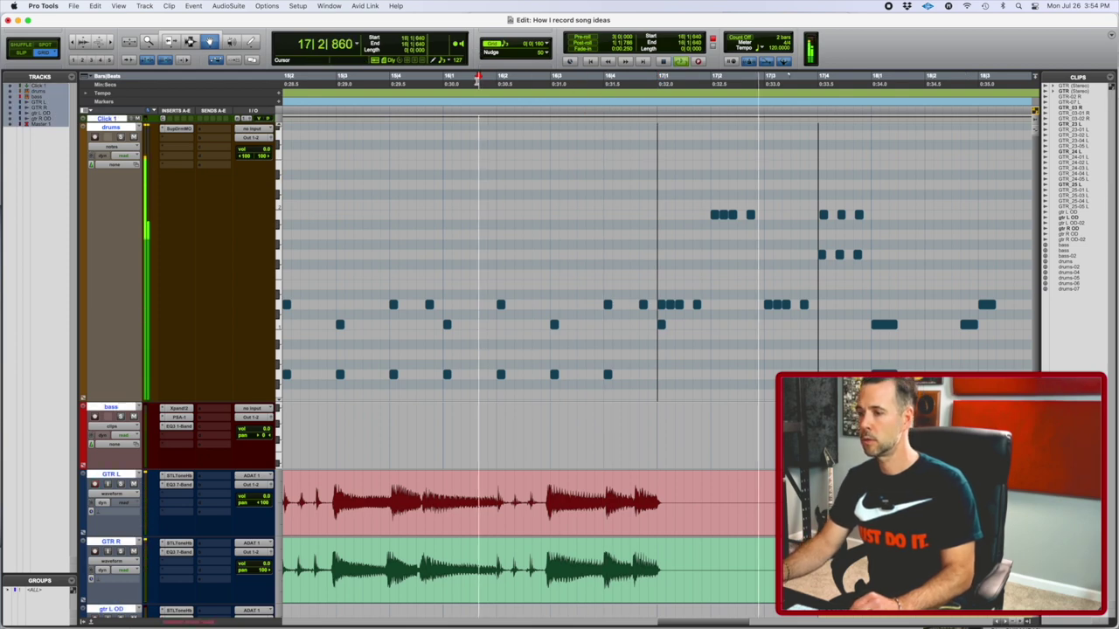
# Step: Listen to the extended drum fill leading into bar 18, and stop playback
pyautogui.press('r')
pyautogui.press('r')
pyautogui.press('r')
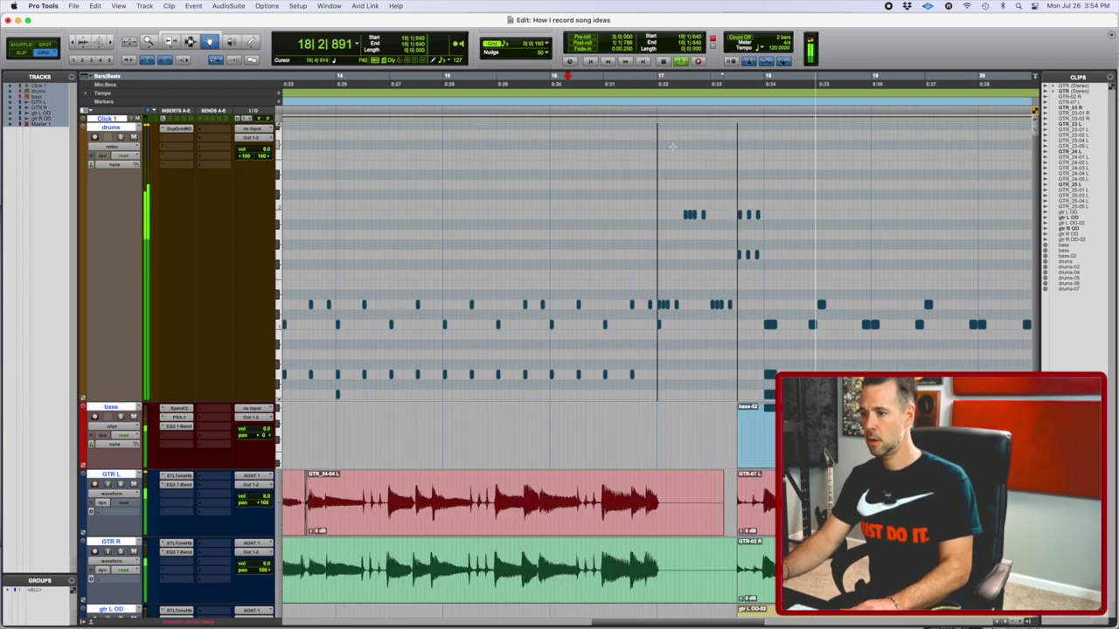
pyautogui.press('space')
# Step: Try a low drum note at 17|1|000, playing the fill with it from 16|2|320, and delete that note
pyautogui.press('t')
pyautogui.press('t')
pyautogui.press('t')
pyautogui.press('t')
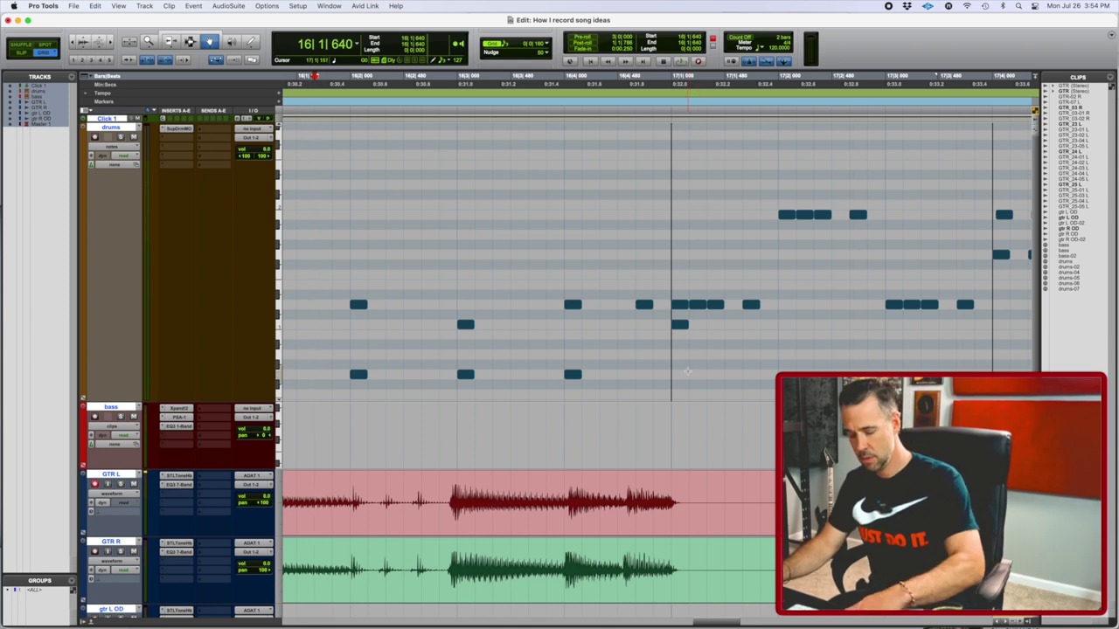
pyautogui.click(678, 385)
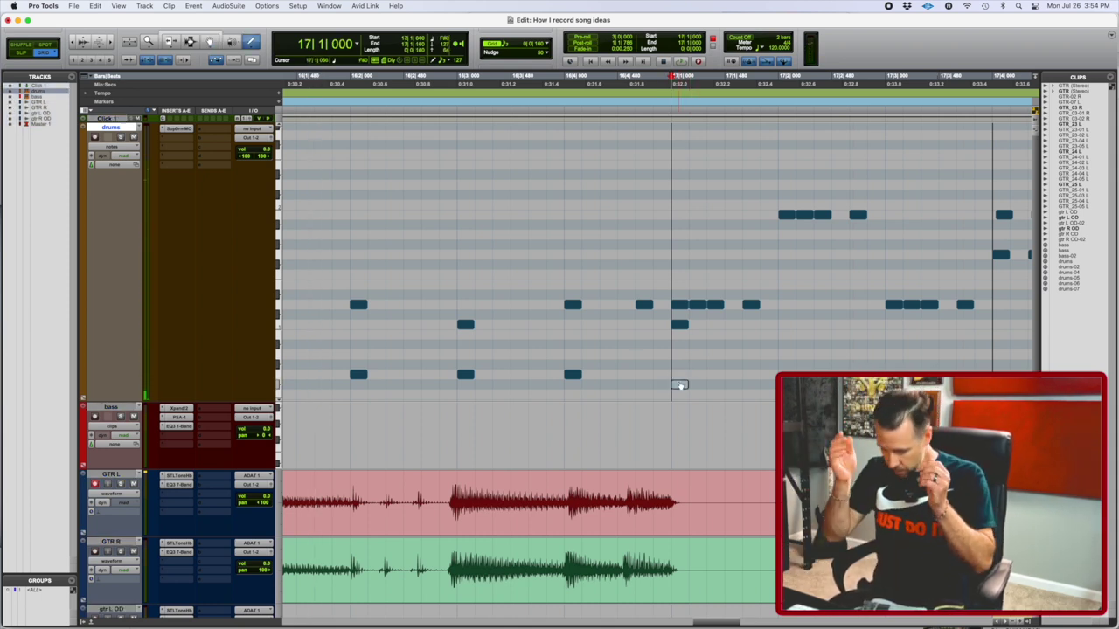
pyautogui.click(383, 81)
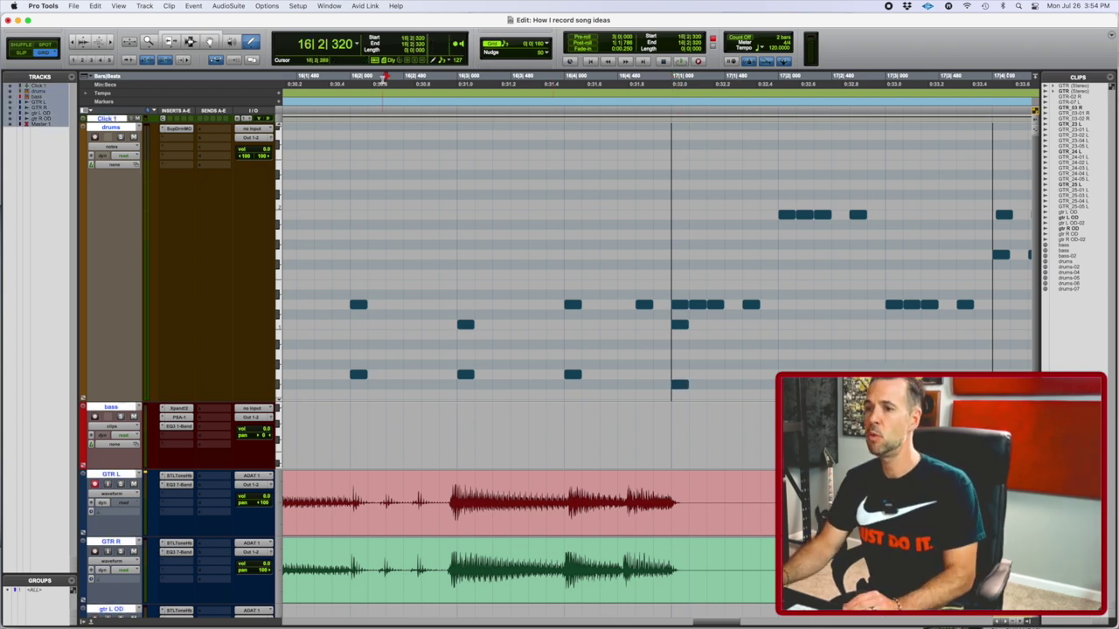
pyautogui.press('r')
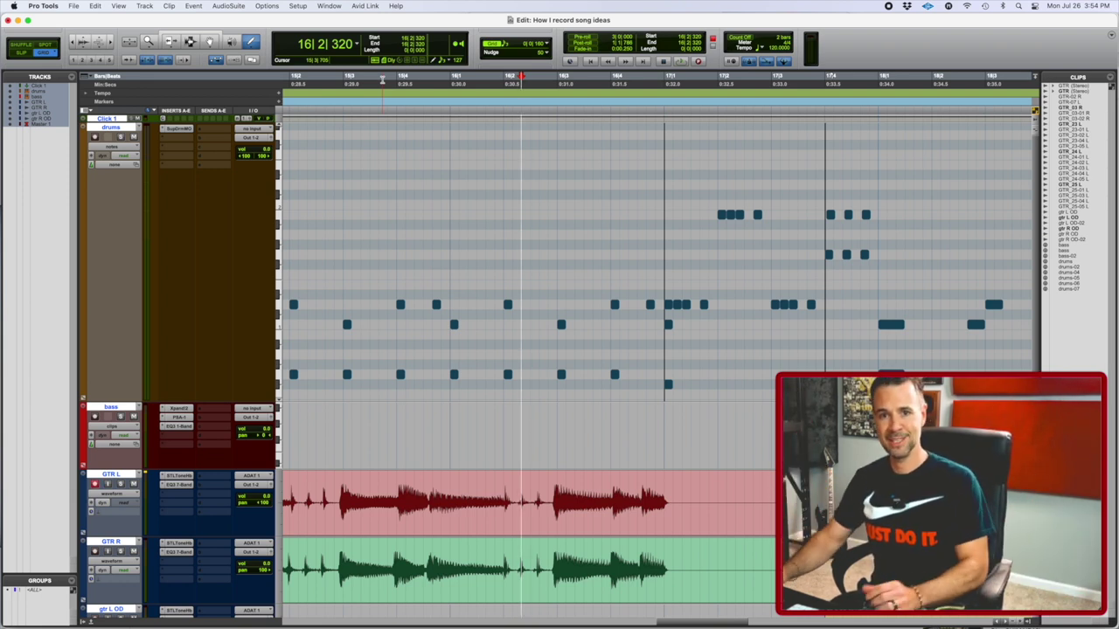
pyautogui.press('space')
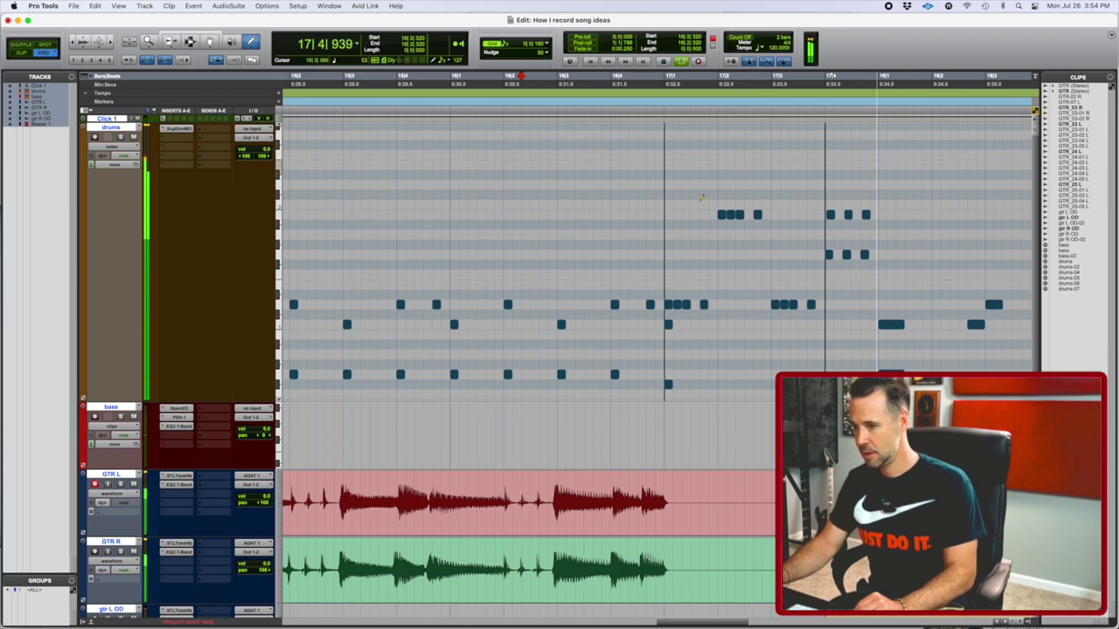
pyautogui.press('space')
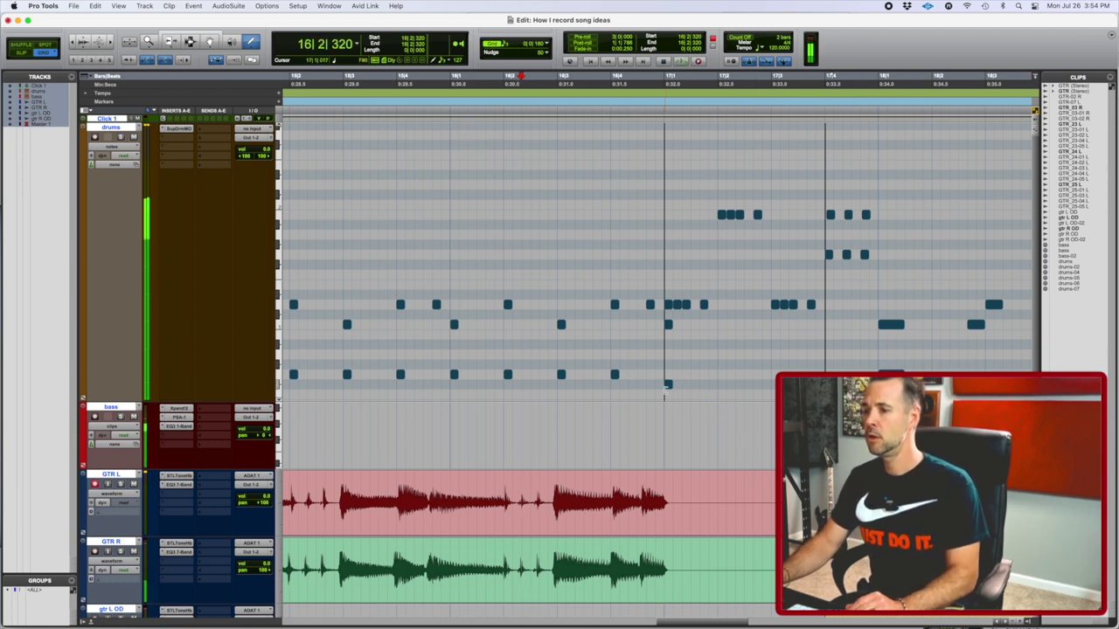
pyautogui.click(668, 386)
# Step: Play the drum fill from 16|1|640 through the start of the copied section
pyautogui.click(484, 106)
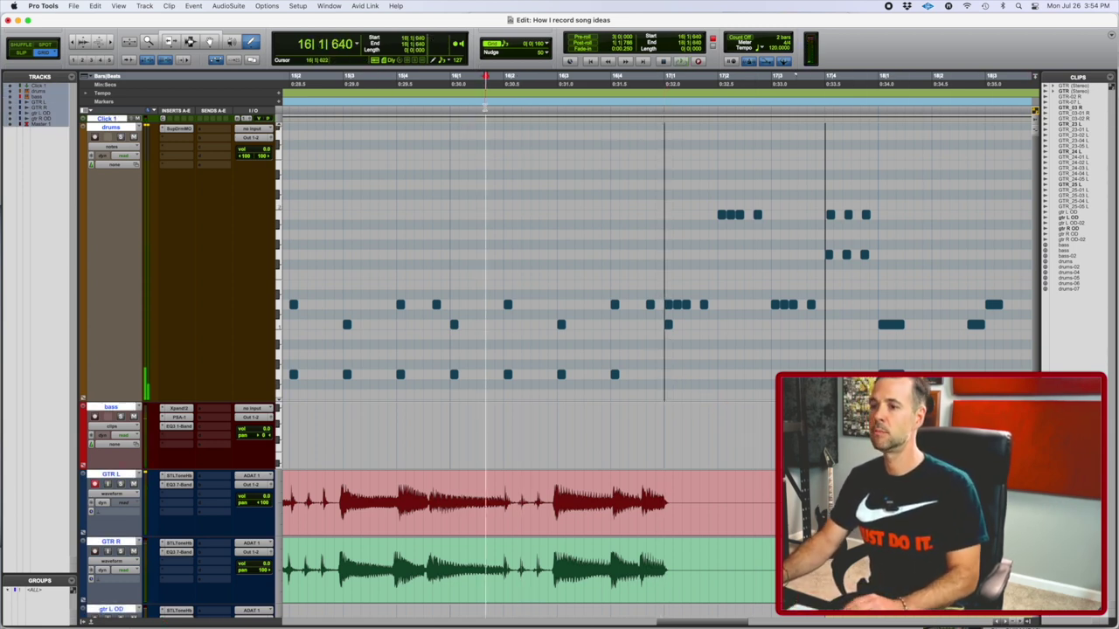
pyautogui.press('space')
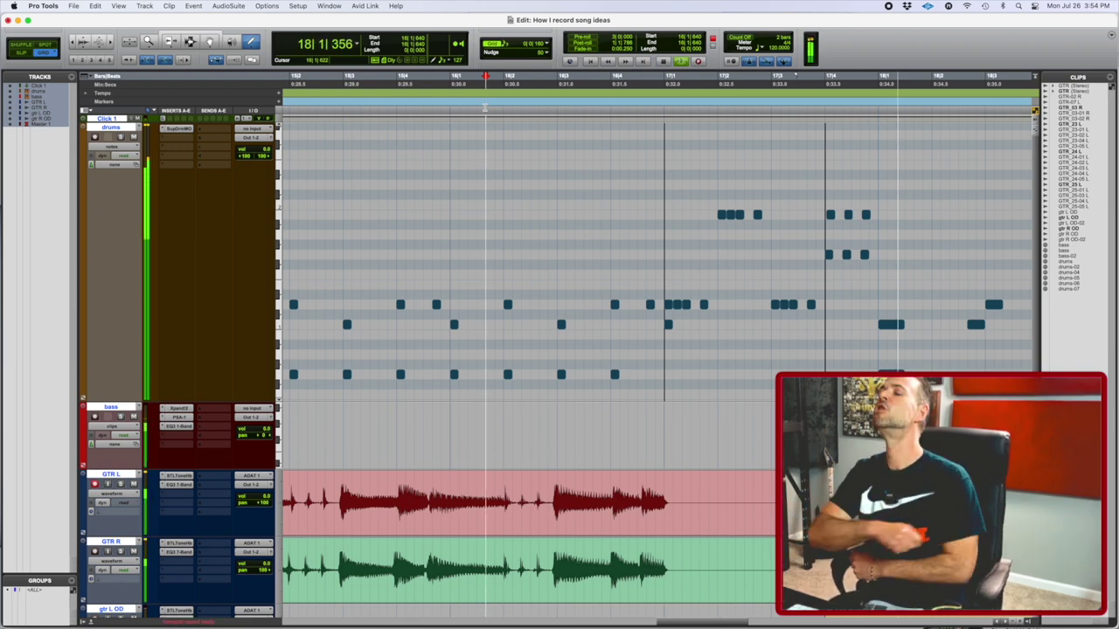
pyautogui.press('r')
pyautogui.press('r')
pyautogui.press('r')
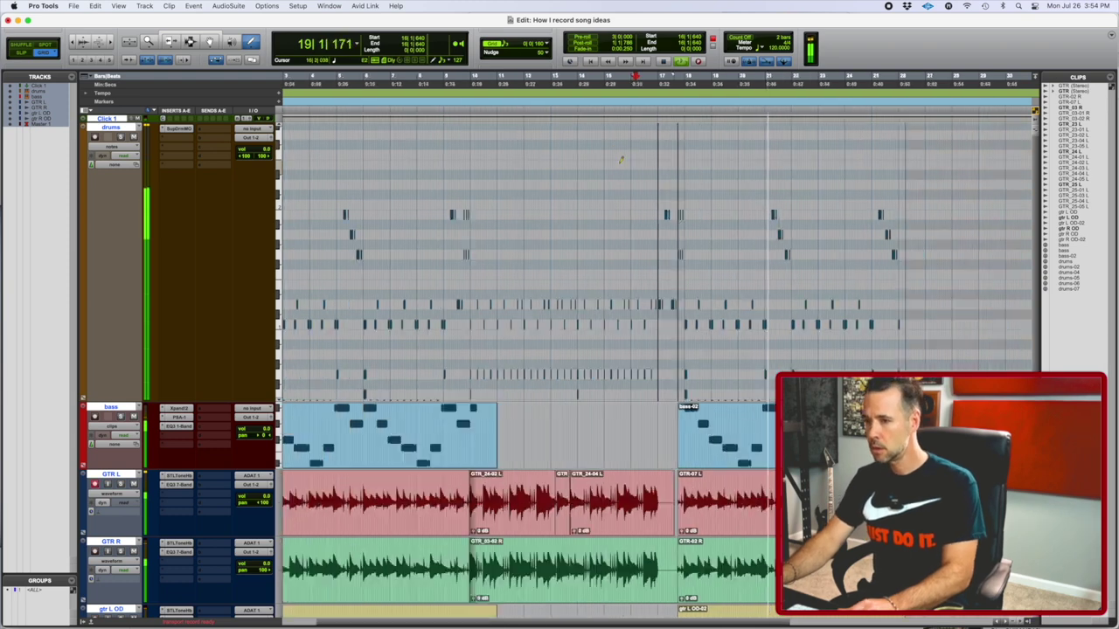
pyautogui.hscroll(5, 620, 164)
pyautogui.hscroll(-2, 620, 162)
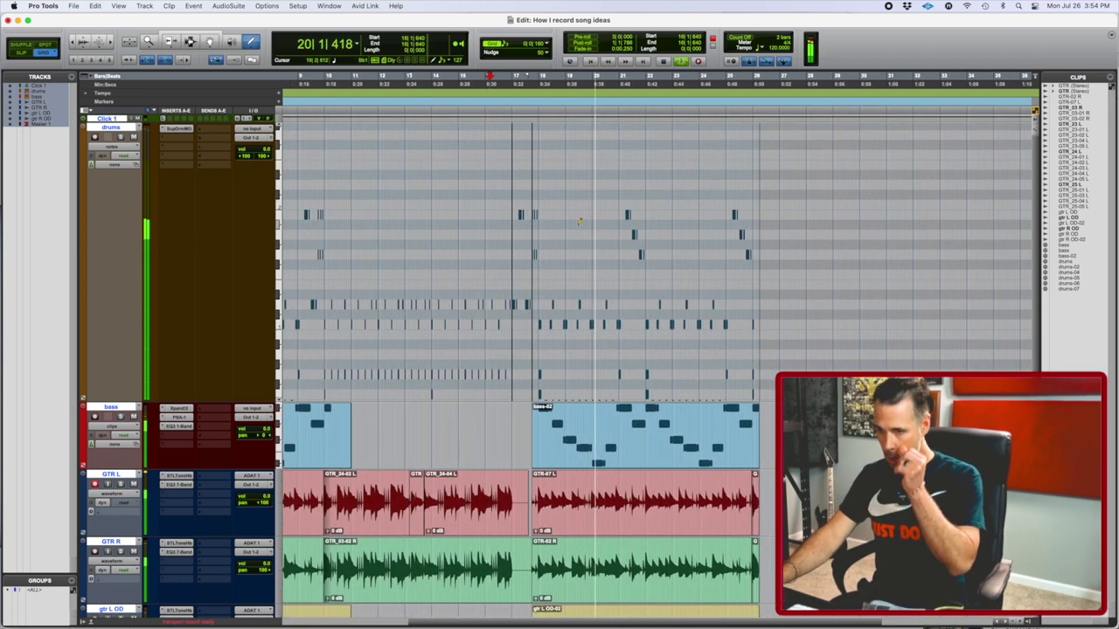
pyautogui.press('r')
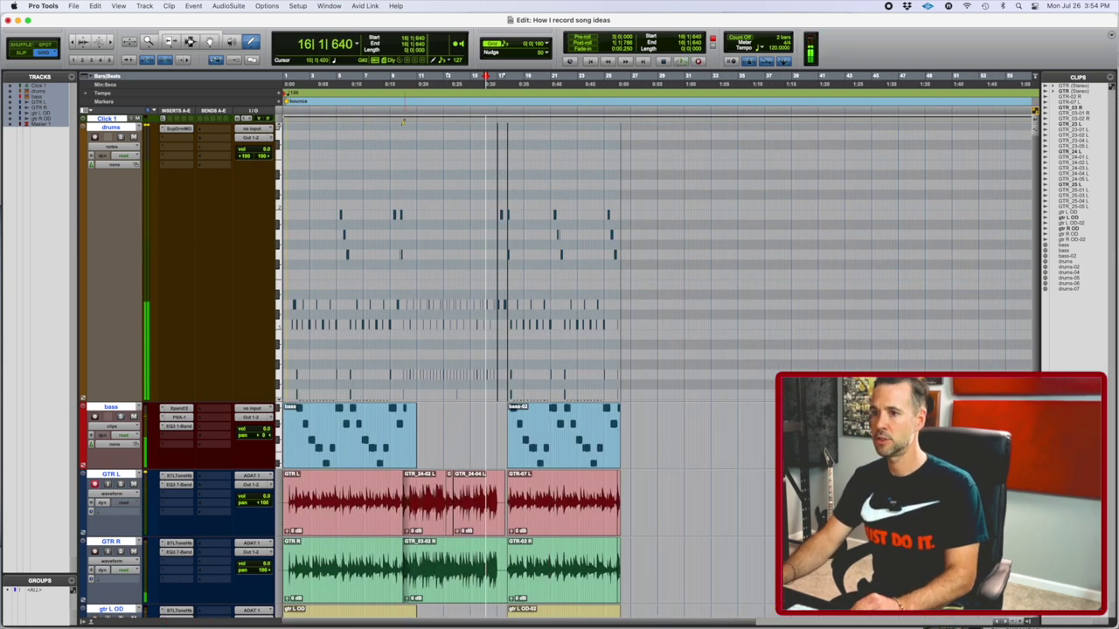
# Step: Play the arrangement from 8|2|480 through the new riff and the bar 17 fill into bar 18
pyautogui.click(381, 97)
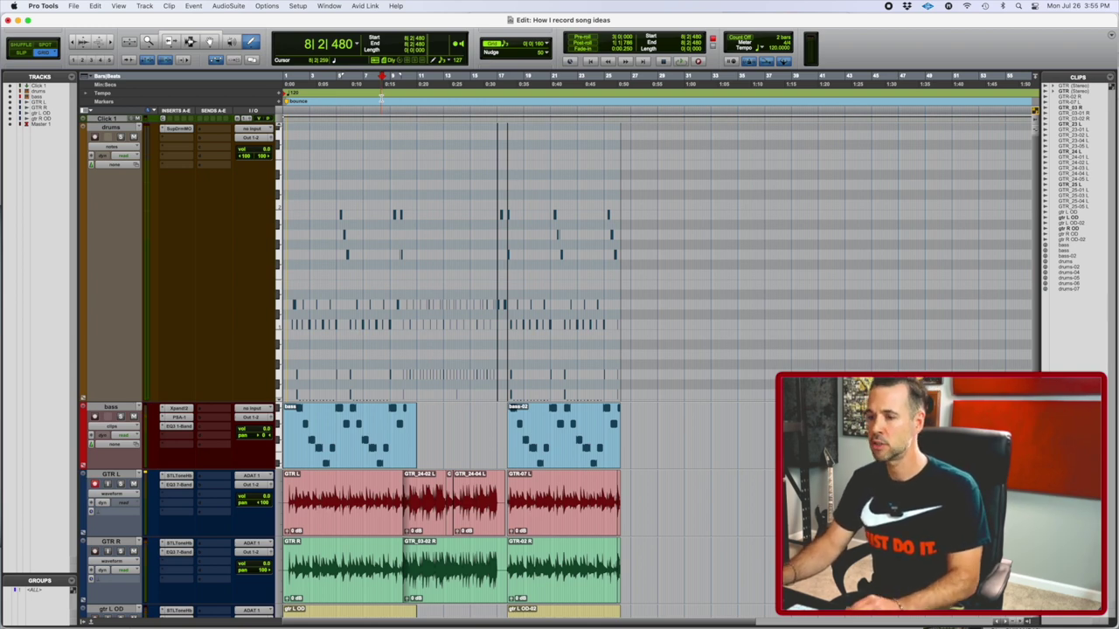
pyautogui.press('t')
pyautogui.press('t')
pyautogui.press('t')
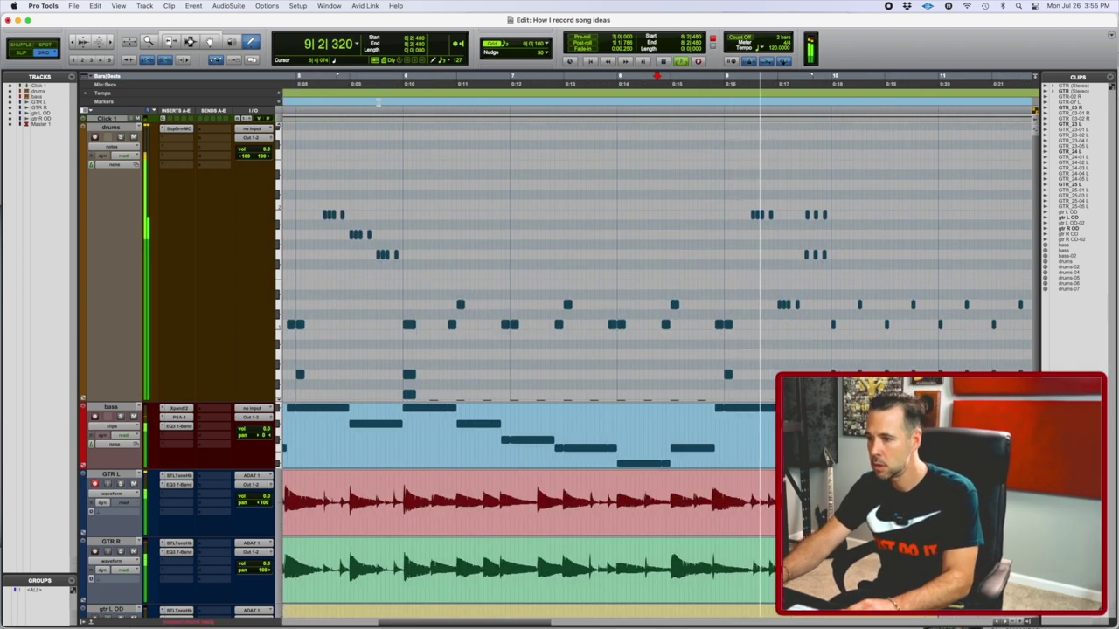
pyautogui.hscroll(5, 379, 102)
pyautogui.press('r')
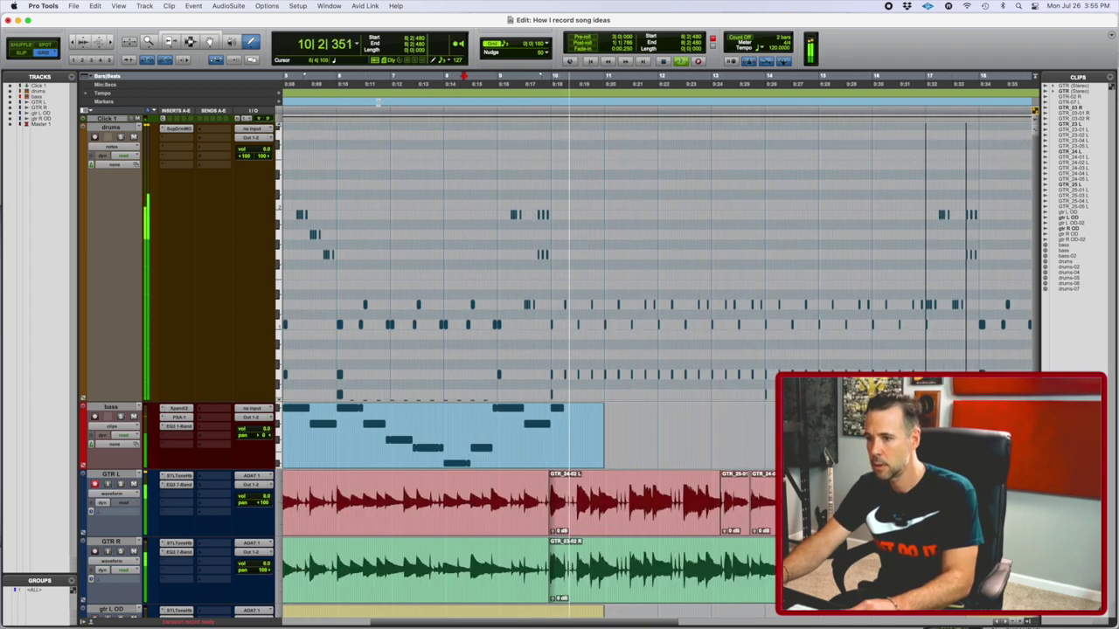
pyautogui.hscroll(2, 378, 102)
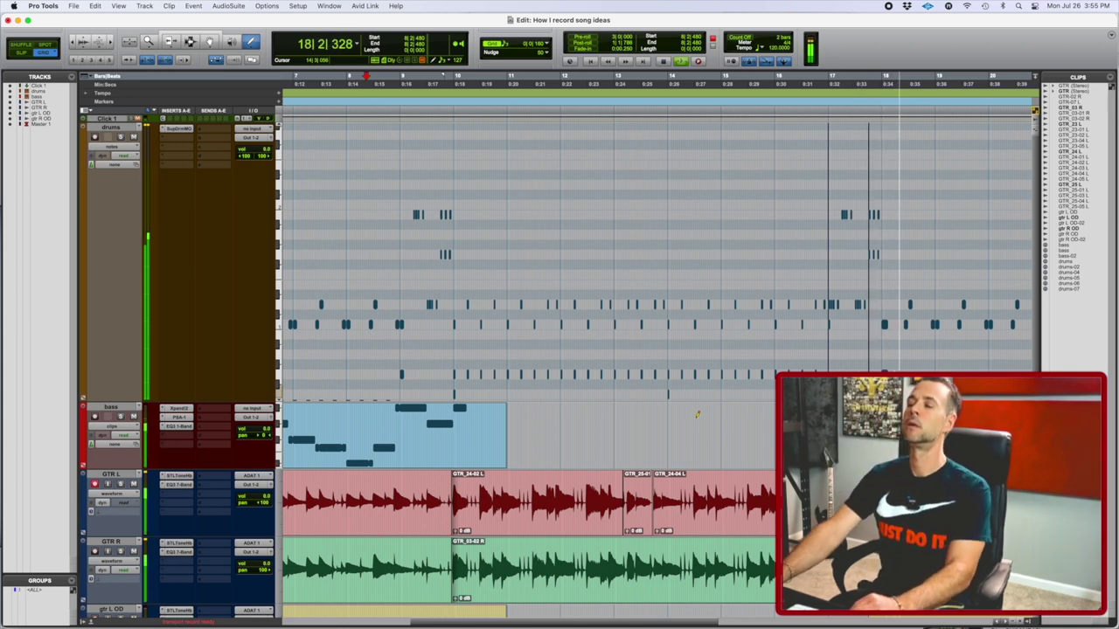
pyautogui.press('space')
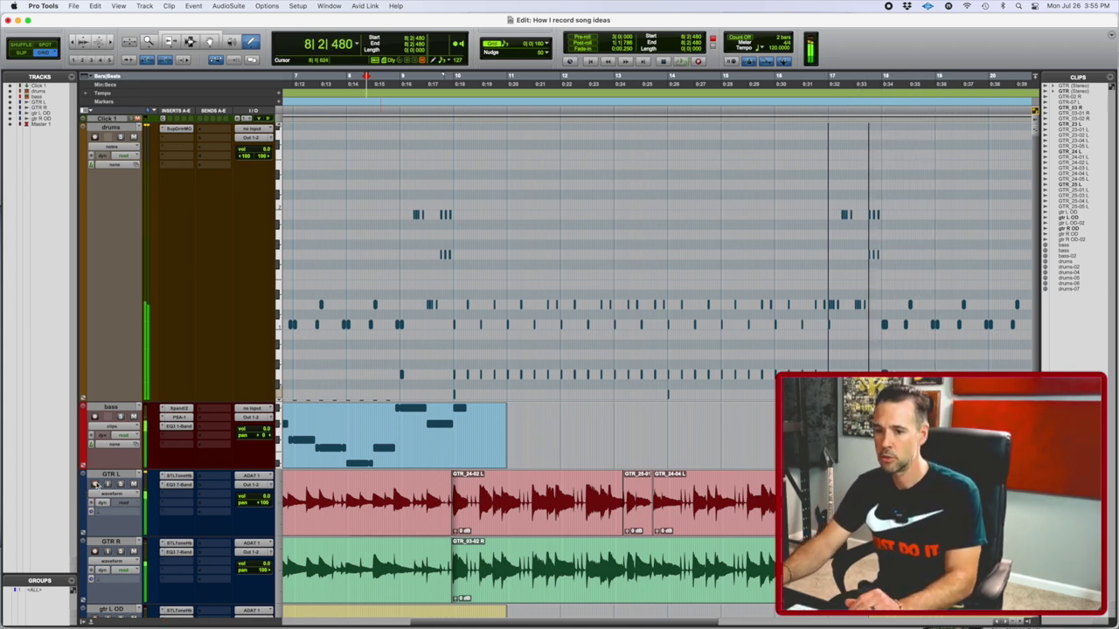
# Step: Switch the bass track to notes view and increase its track height
pyautogui.click(123, 428)
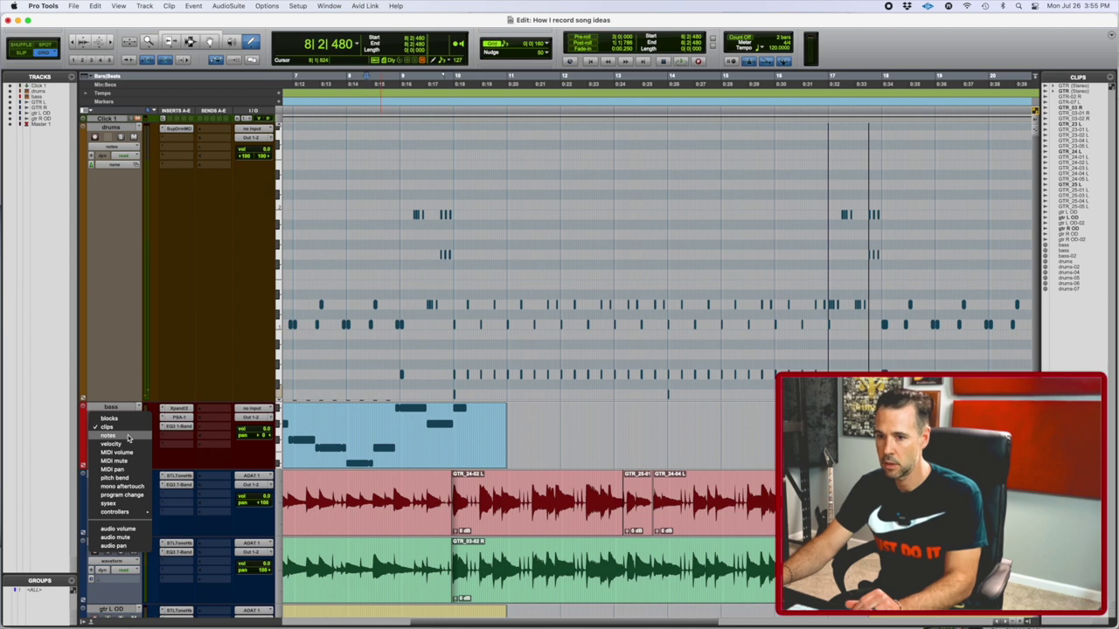
pyautogui.click(128, 436)
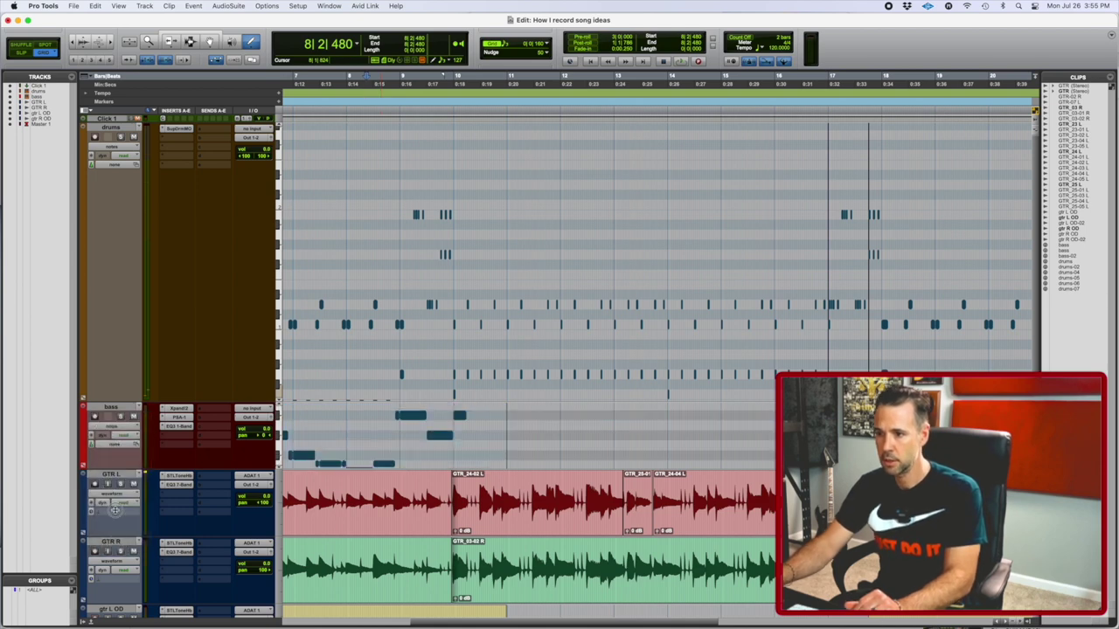
pyautogui.moveTo(114, 509); pyautogui.dragTo(124, 610)
# Step: Examine the bass notes against the drums and guitar clips from bar 10 through the copied section
pyautogui.press('t')
pyautogui.press('t')
pyautogui.scroll(-8, 187, 554)
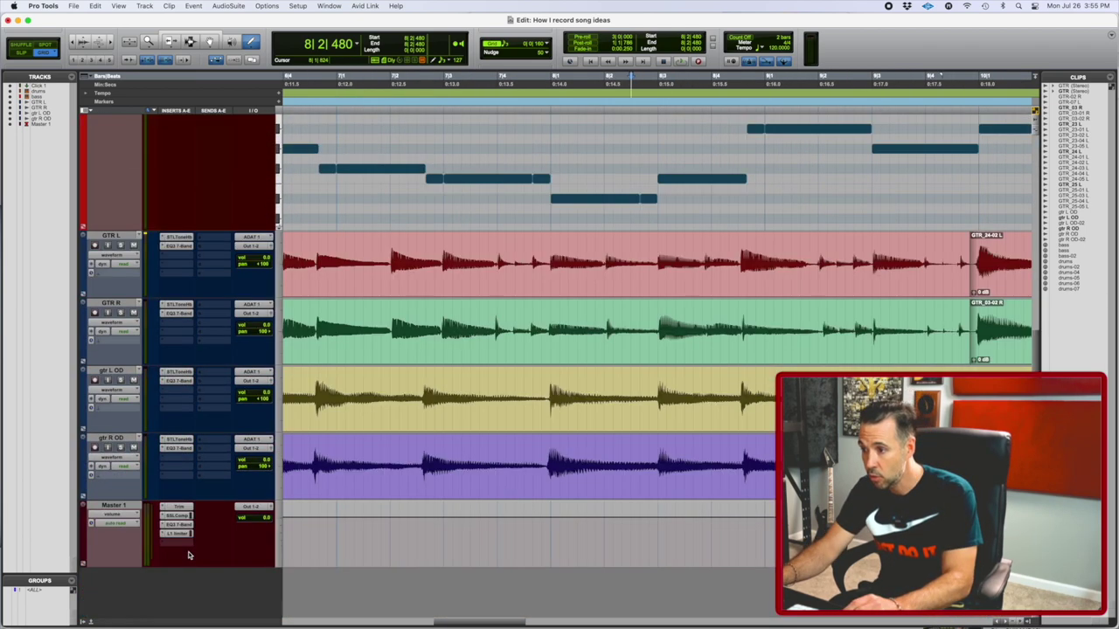
pyautogui.scroll(2, 188, 555)
pyautogui.hscroll(8, 188, 555)
pyautogui.scroll(4, 186, 555)
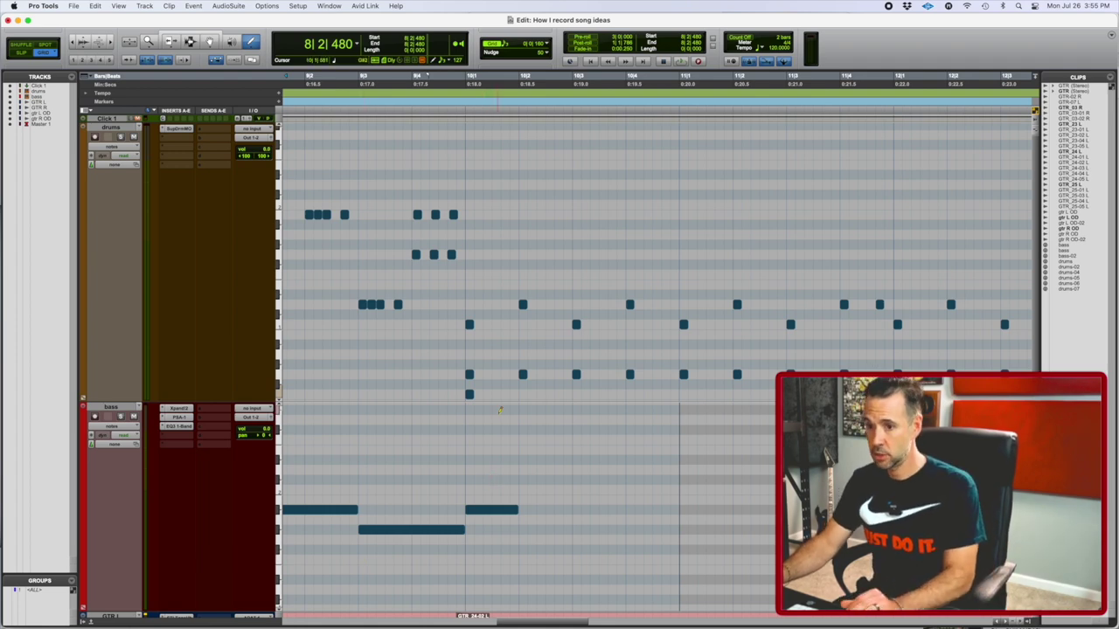
pyautogui.hscroll(-2, 500, 453)
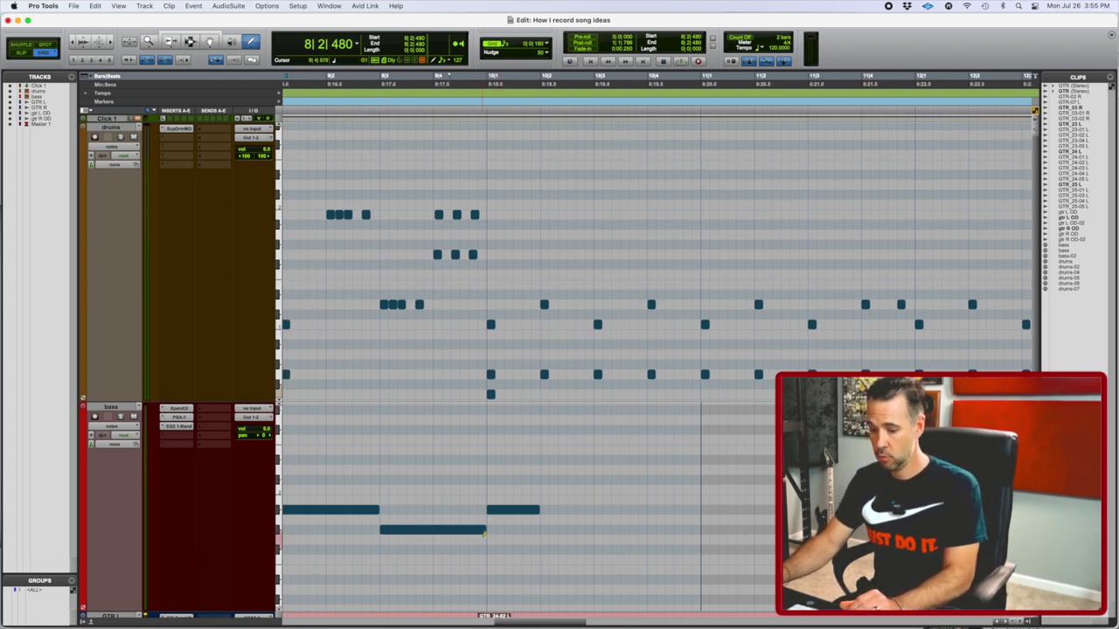
pyautogui.press('r')
pyautogui.press('r')
pyautogui.press('r')
pyautogui.scroll(-7, 513, 517)
pyautogui.hscroll(4, 513, 515)
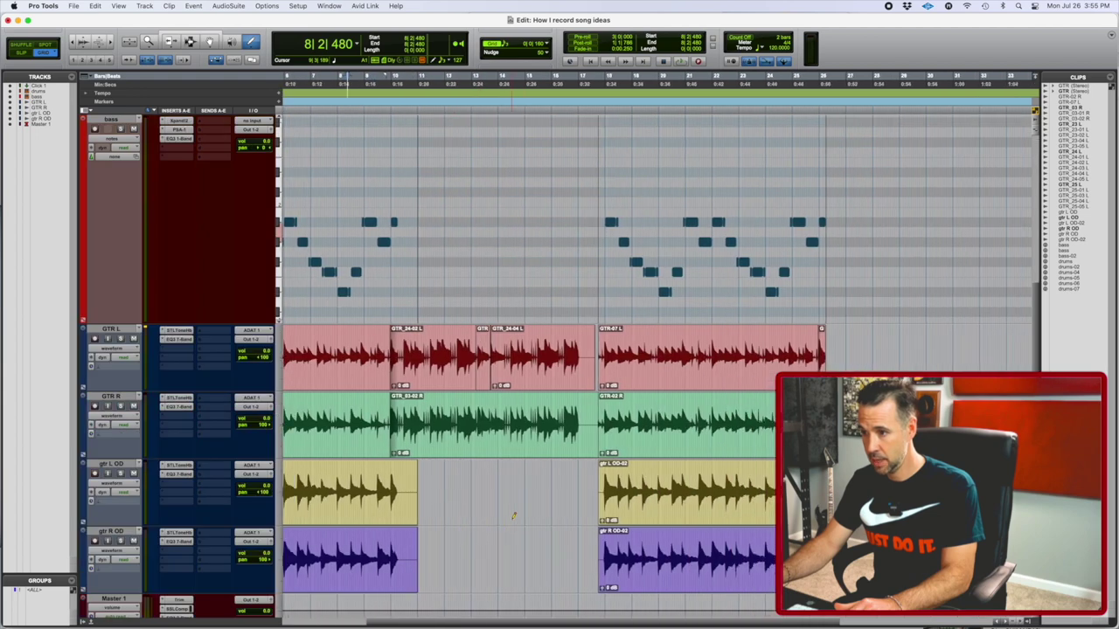
pyautogui.scroll(4, 513, 515)
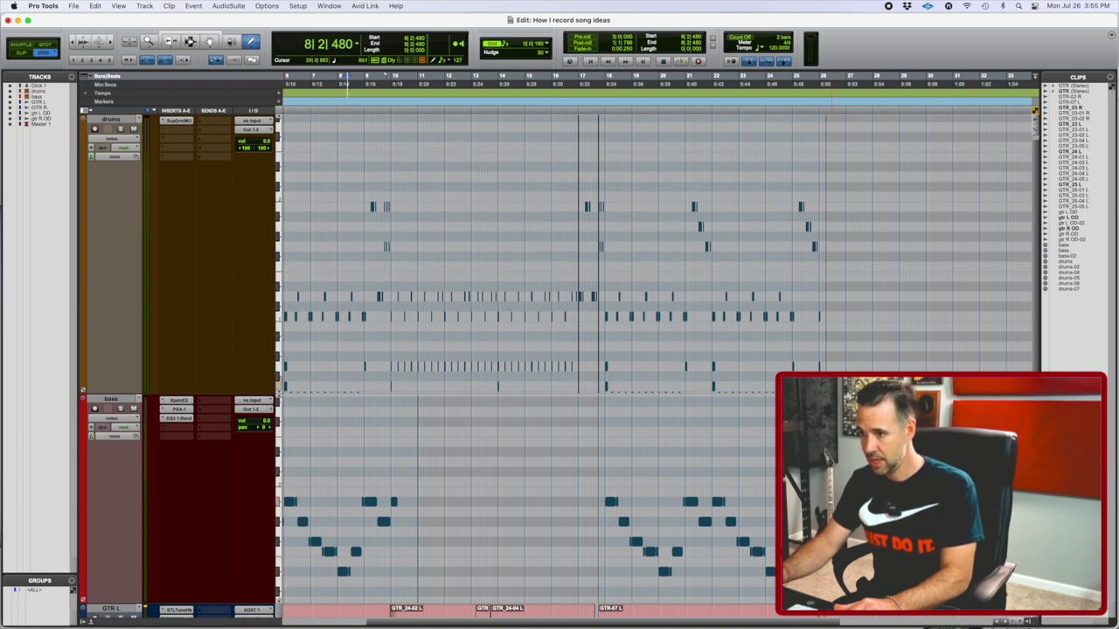
# Step: Try adding a short bass note at 26|2|640, just past the end of the arrangement, and undo it
pyautogui.press('t')
pyautogui.press('t')
pyautogui.press('t')
pyautogui.press('t')
pyautogui.press('t')
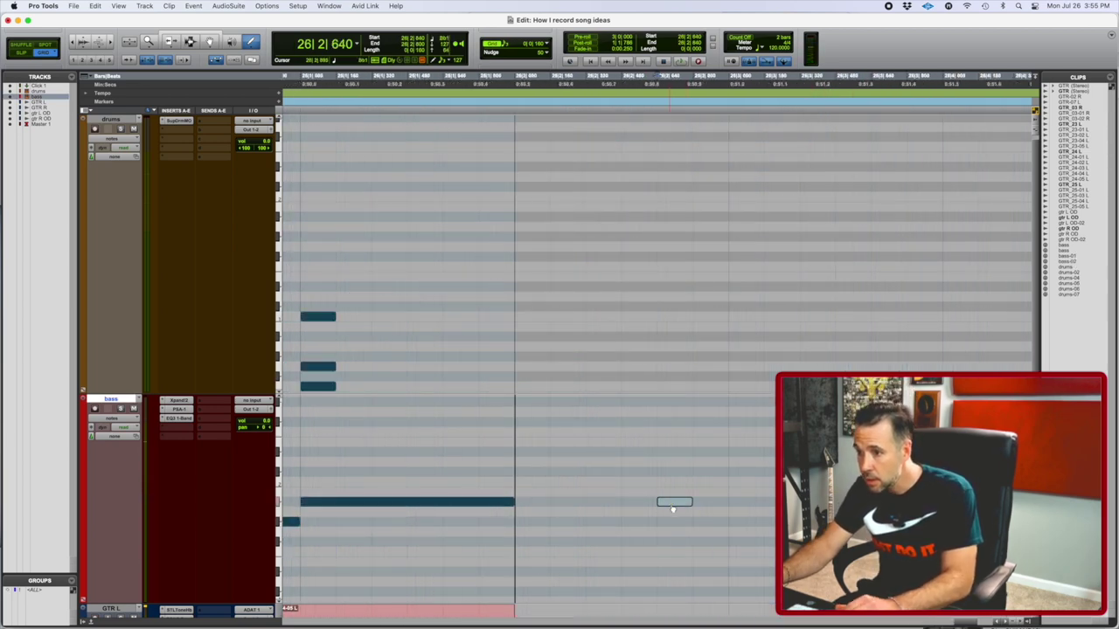
pyautogui.scroll(-5, 657, 502)
pyautogui.scroll(5, 657, 501)
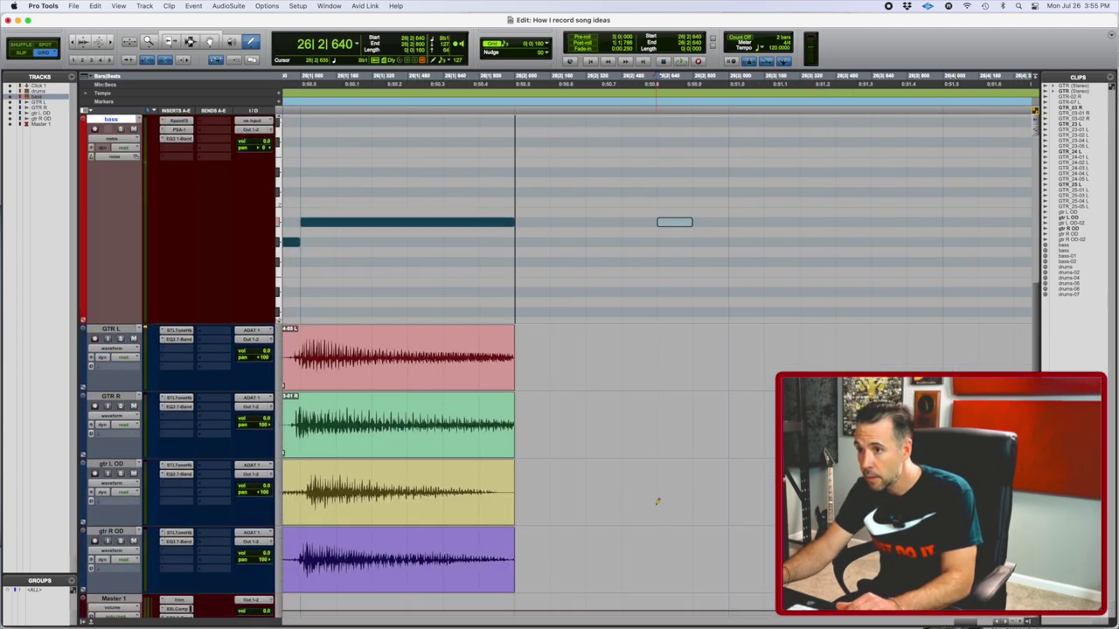
pyautogui.press('r')
pyautogui.press('r')
pyautogui.press('r')
pyautogui.press('r')
pyautogui.press('r')
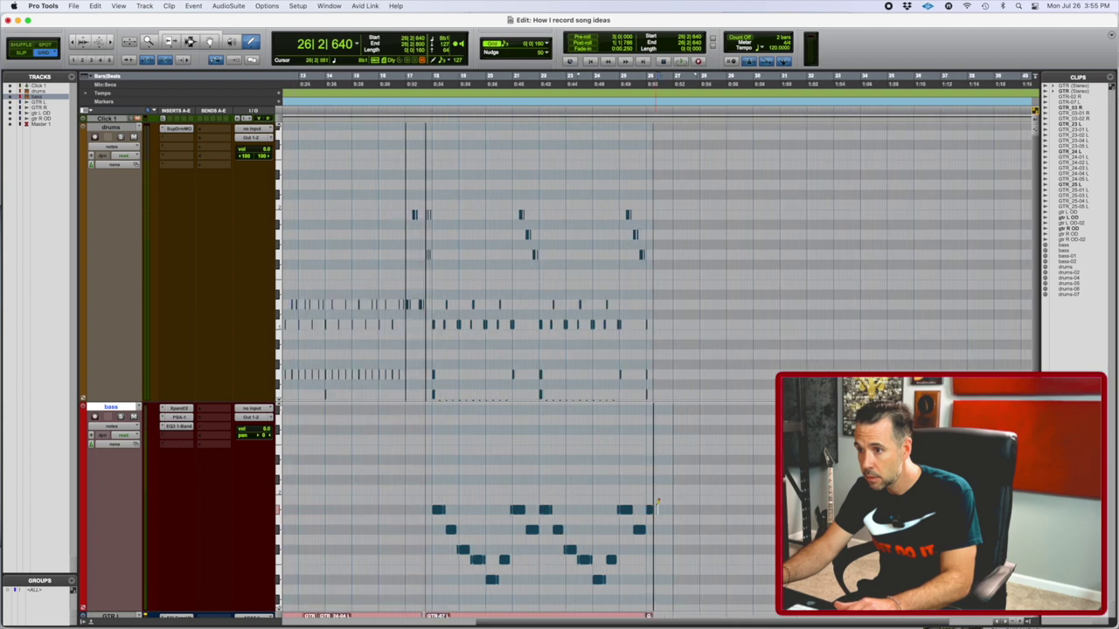
pyautogui.scroll(-5, 657, 502)
pyautogui.scroll(5, 657, 502)
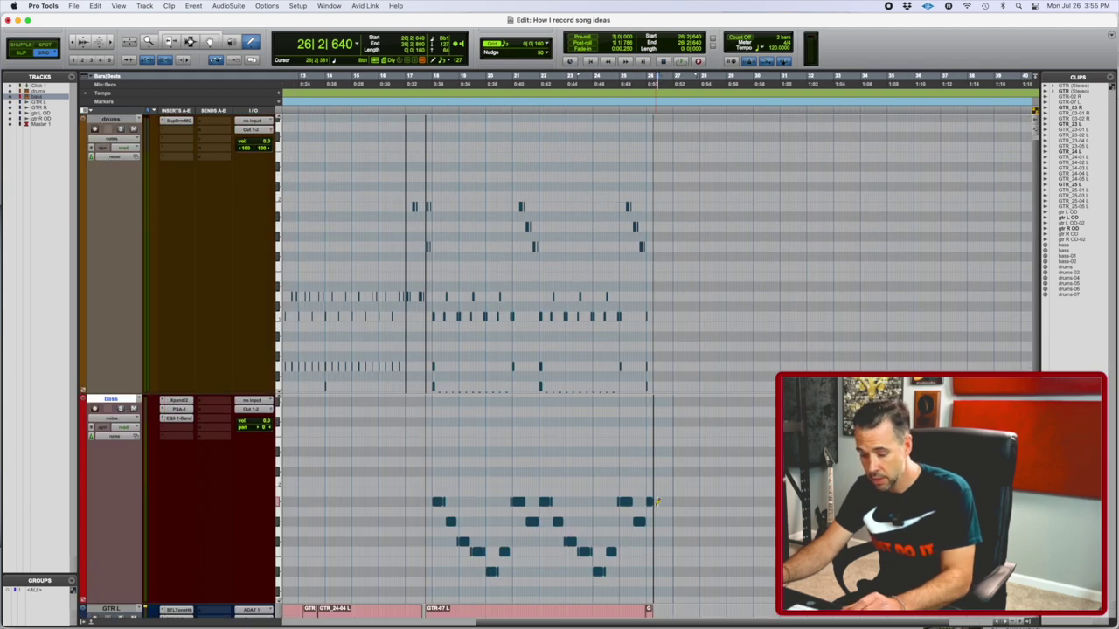
pyautogui.press('super+z')
# Step: Try a short bass note at 11|2|000, playing the passage from 9|3|160, and delete that note
pyautogui.hscroll(-5, 654, 502)
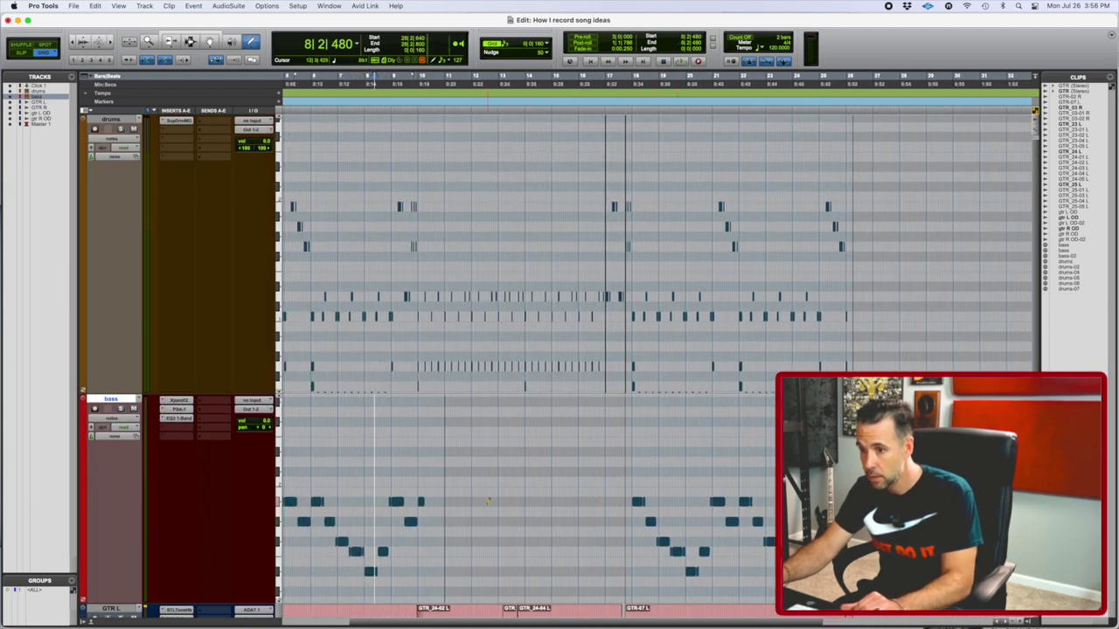
pyautogui.click(453, 501)
pyautogui.press('t')
pyautogui.press('t')
pyautogui.scroll(-5, 463, 510)
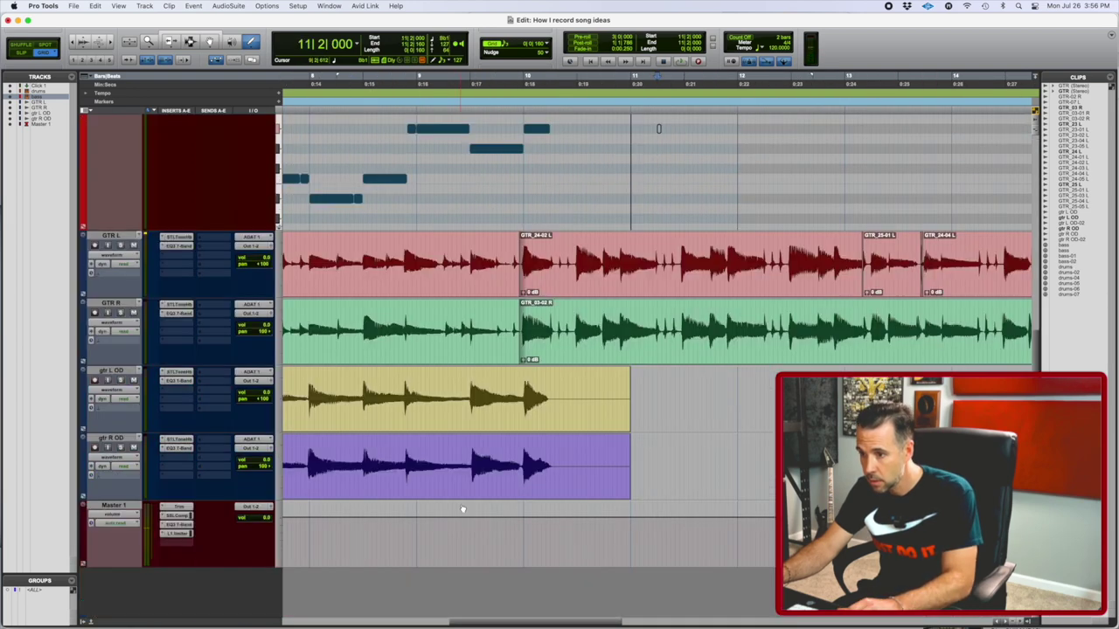
pyautogui.scroll(5, 689, 321)
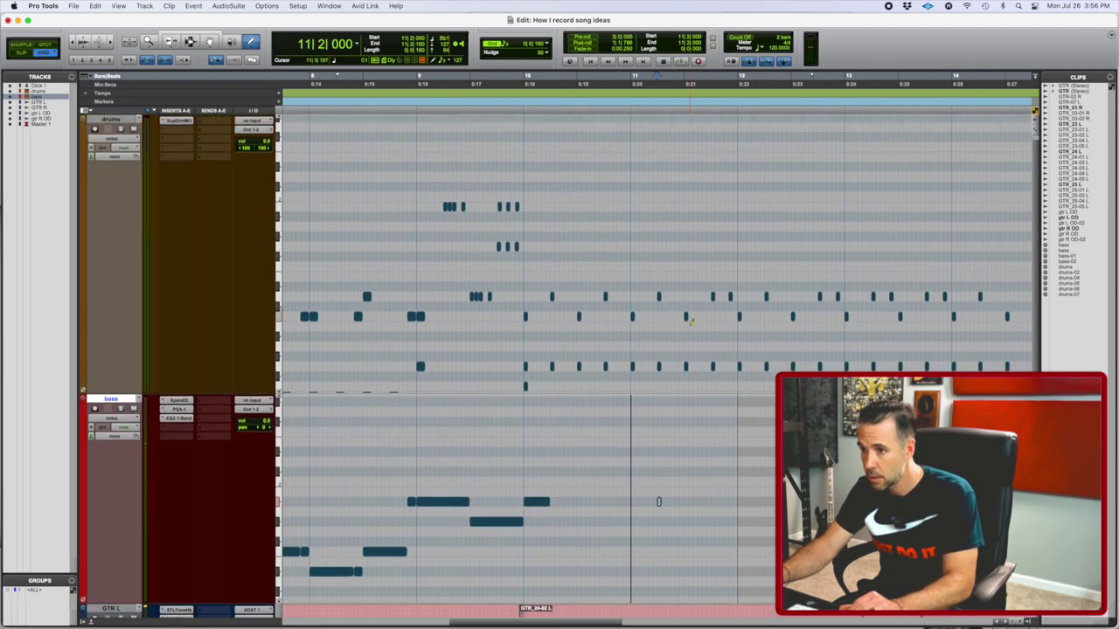
pyautogui.press('space')
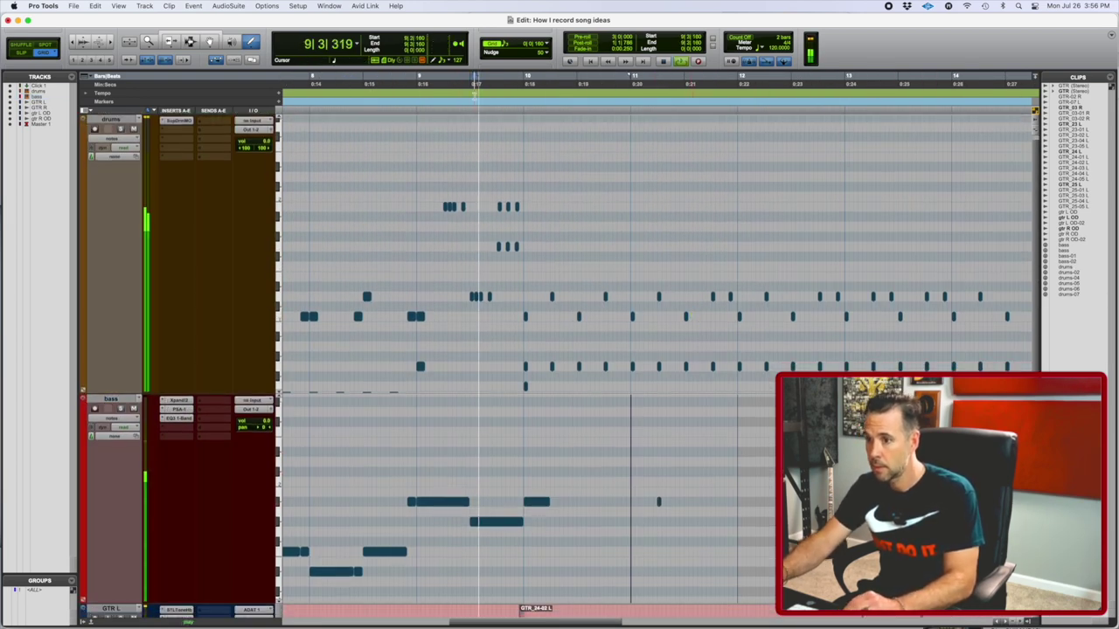
pyautogui.press('space')
pyautogui.click(659, 504)
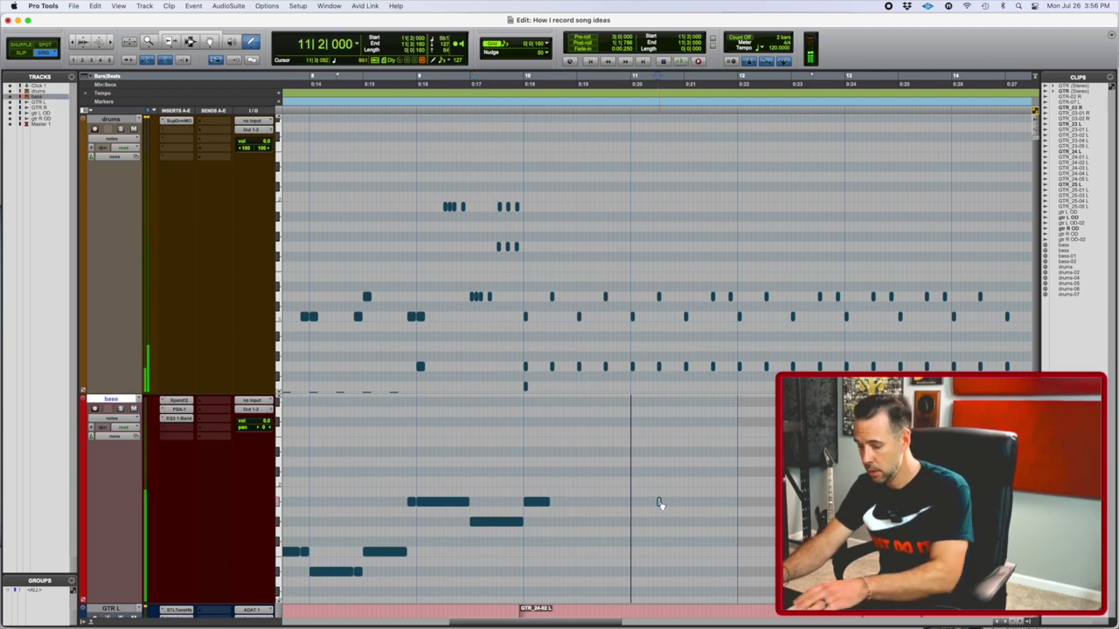
# Step: Lengthen the bass note at 10|1|000 so it ends at 11|1|000, and compare its start with the guitar waveforms
pyautogui.moveTo(546, 502); pyautogui.dragTo(564, 501)
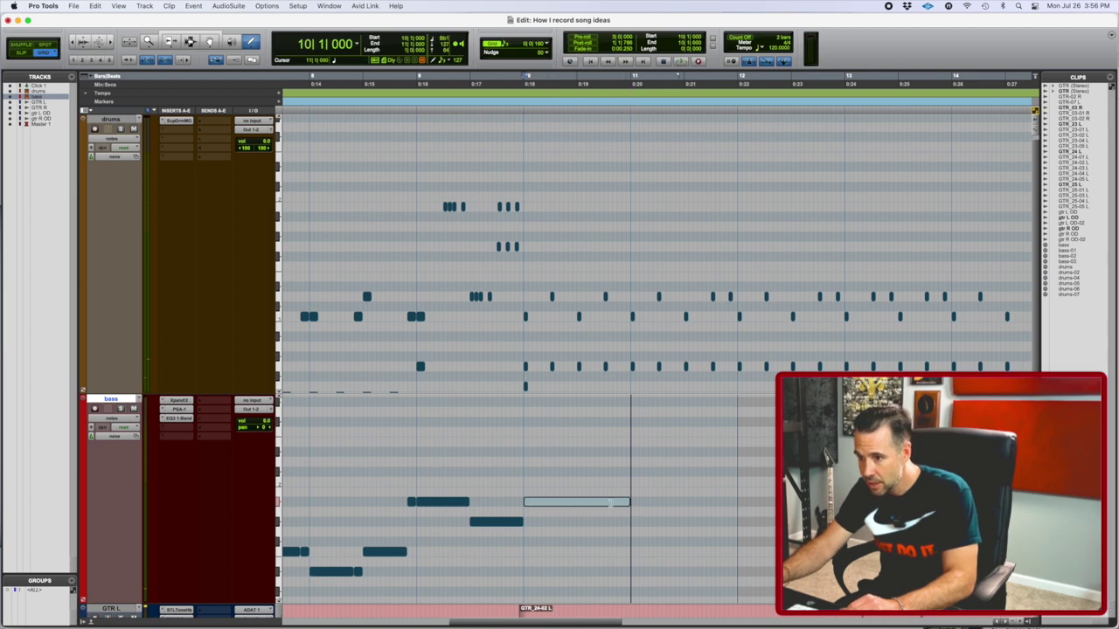
pyautogui.scroll(-5, 610, 503)
pyautogui.press('t')
pyautogui.press('t')
pyautogui.press('t')
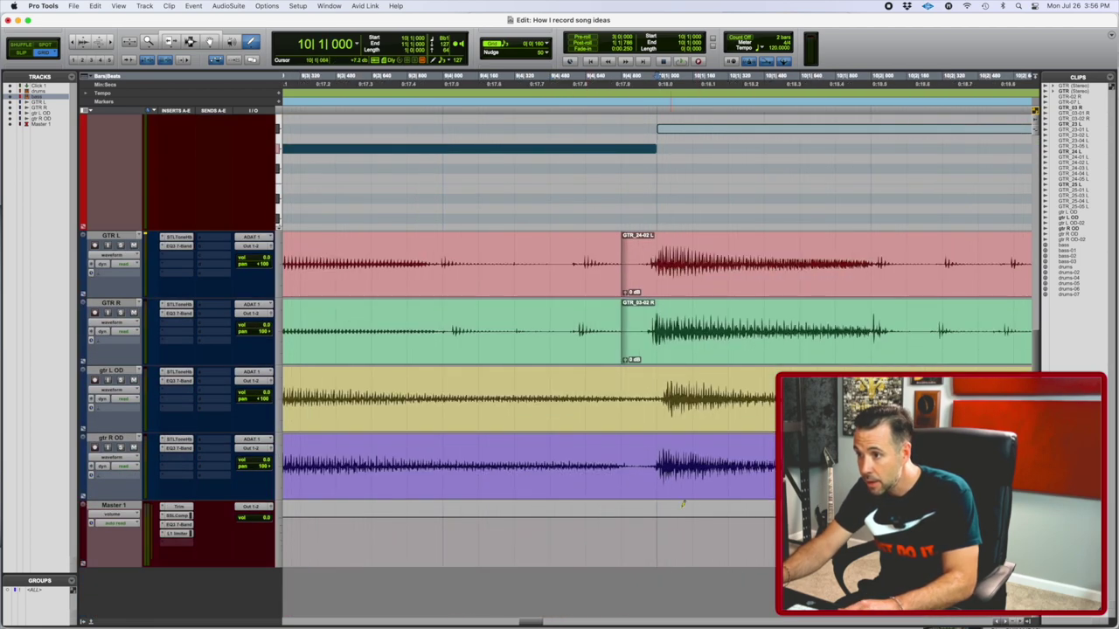
# Step: Split the bass note starting at 10|1|000 into separate notes at 10|2|320, 10|2|640 and 10|3|000
pyautogui.scroll(5, 696, 506)
pyautogui.hscroll(1, 702, 509)
pyautogui.scroll(-5, 701, 509)
pyautogui.hscroll(3, 701, 507)
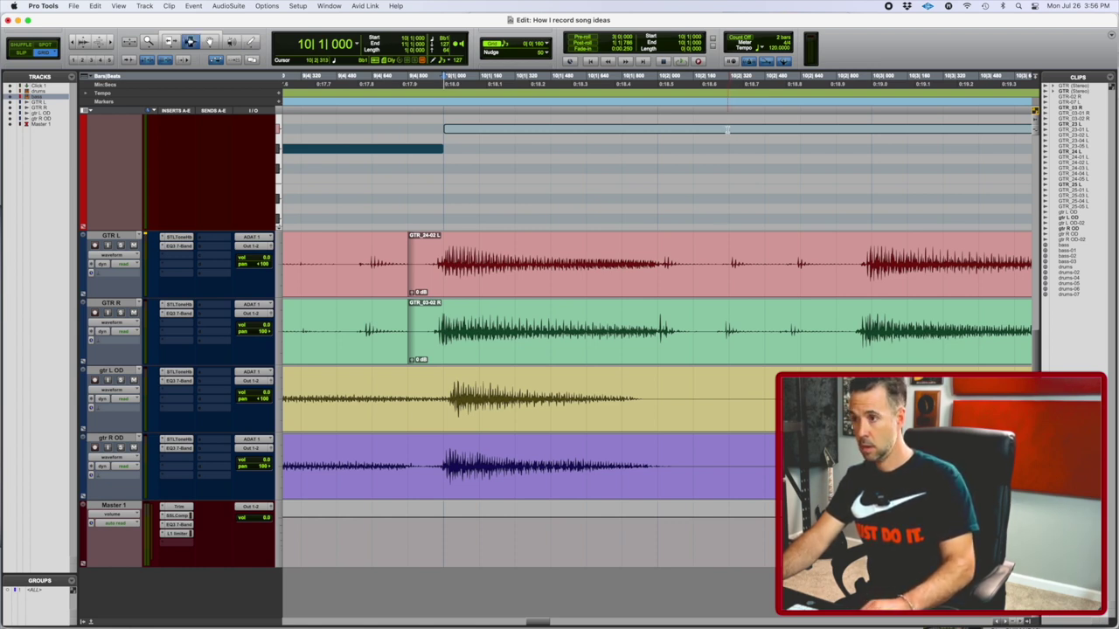
pyautogui.click(728, 129)
pyautogui.press('super+e')
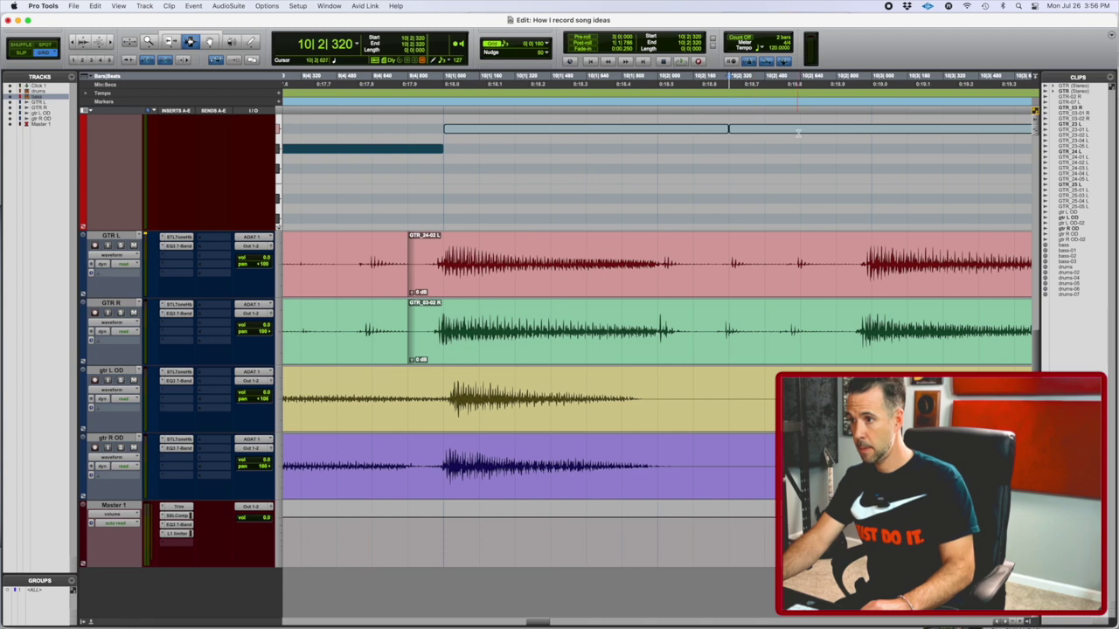
pyautogui.click(798, 133)
pyautogui.press('super+e')
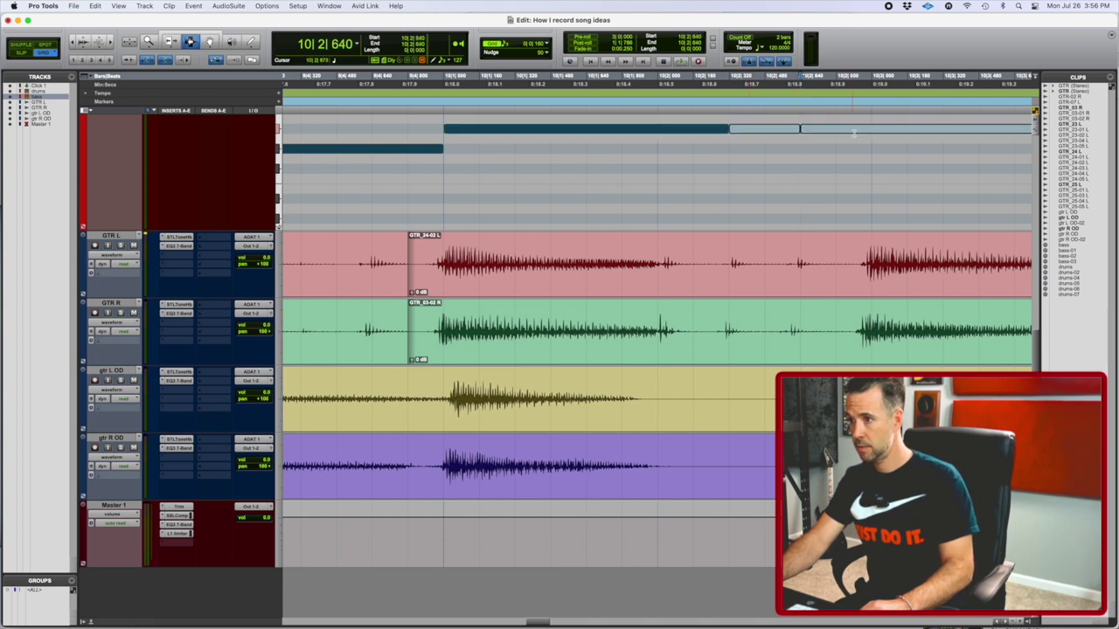
pyautogui.click(871, 131)
pyautogui.press('super+e')
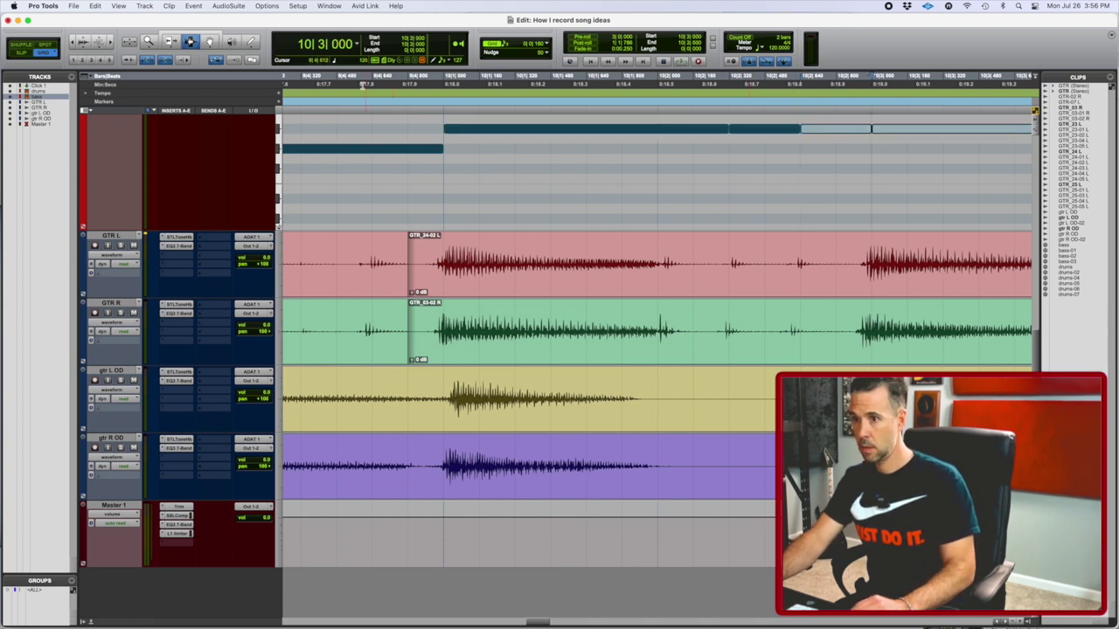
# Step: Play the split bass notes in bar 10 and add another split at 10|2|000
pyautogui.press('space')
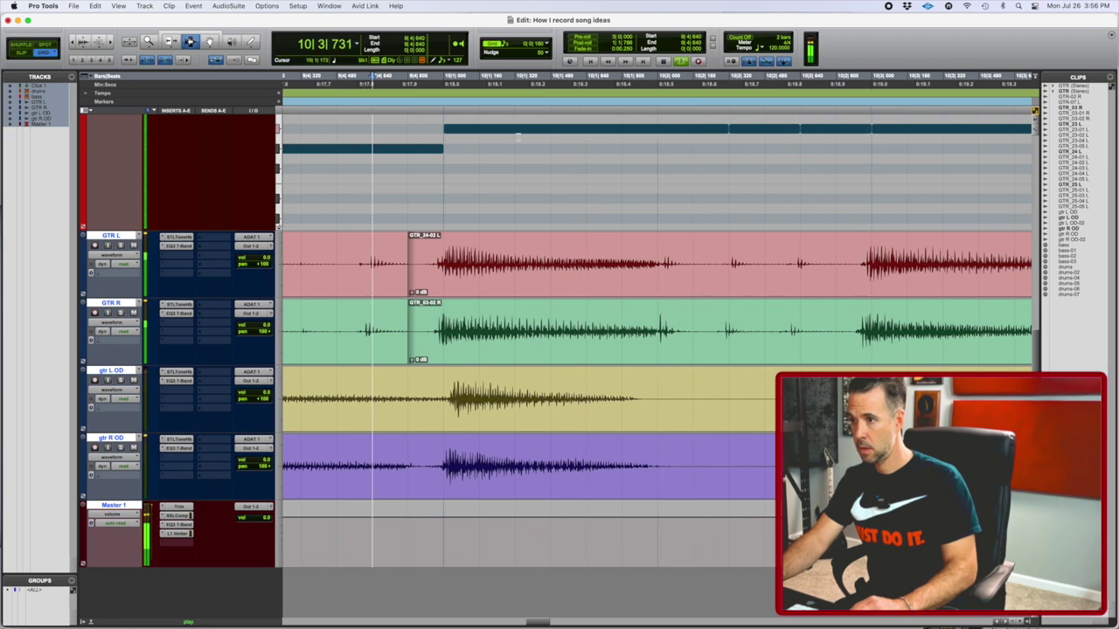
pyautogui.press('space')
pyautogui.click(664, 130)
pyautogui.press('super+e')
# Step: Solo the bass track and play the passage from 9|4|320
pyautogui.scroll(8, 207, 215)
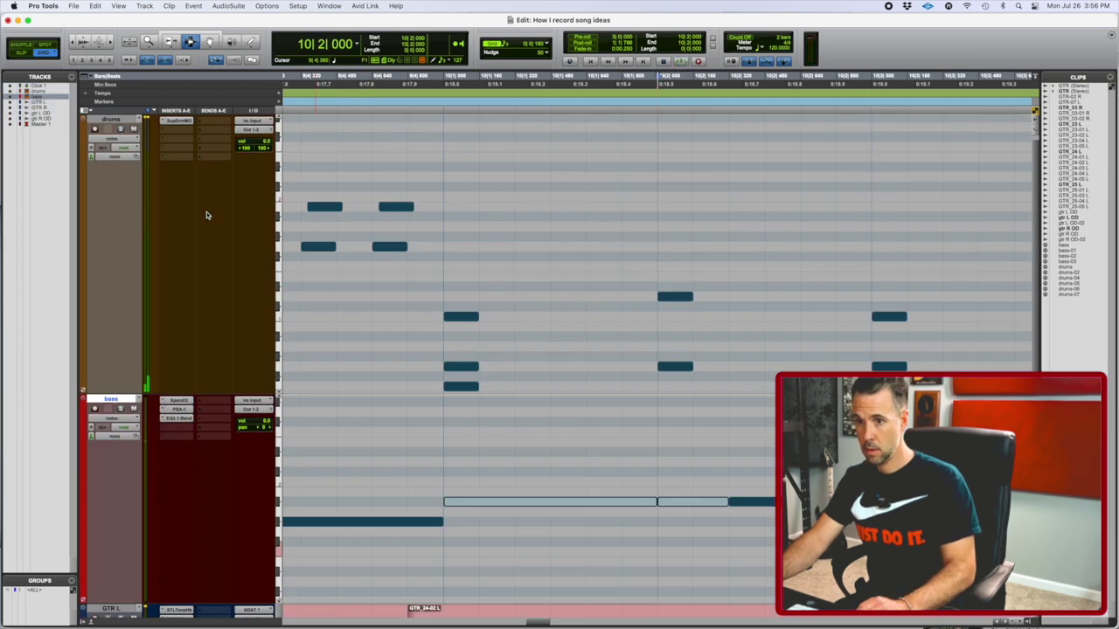
pyautogui.press('space')
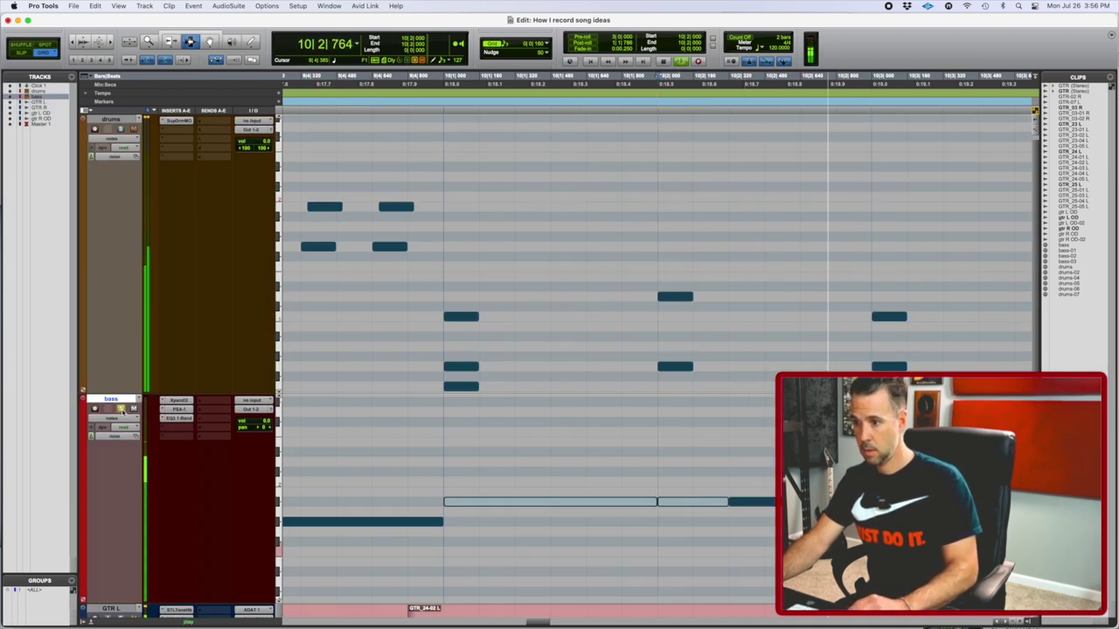
pyautogui.click(301, 79)
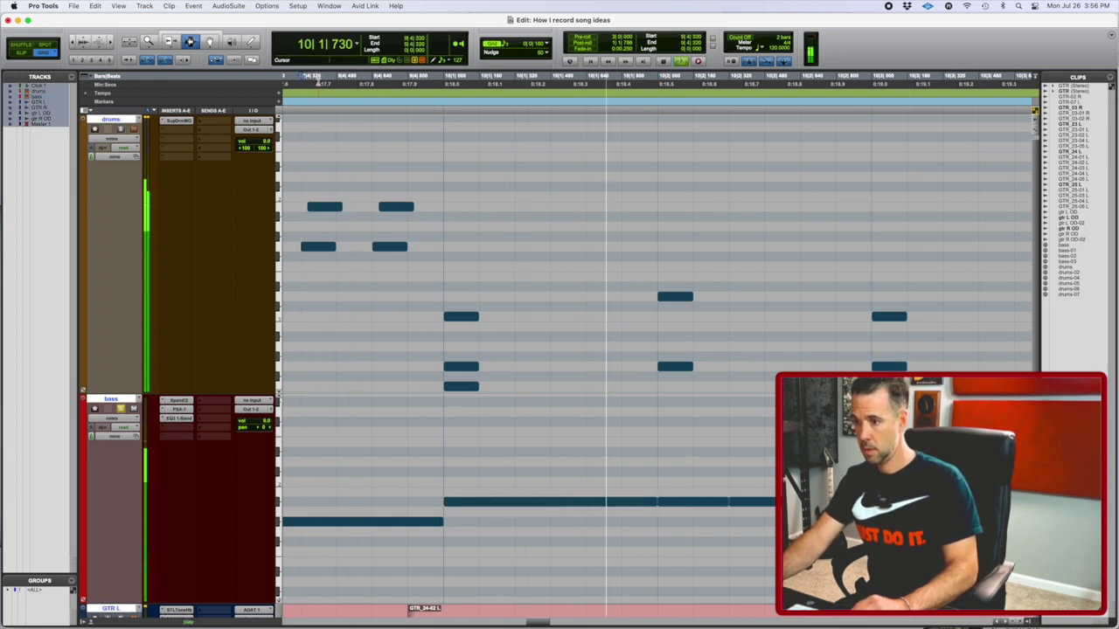
pyautogui.scroll(-8, 333, 124)
pyautogui.press('space')
pyautogui.press('r')
pyautogui.press('r')
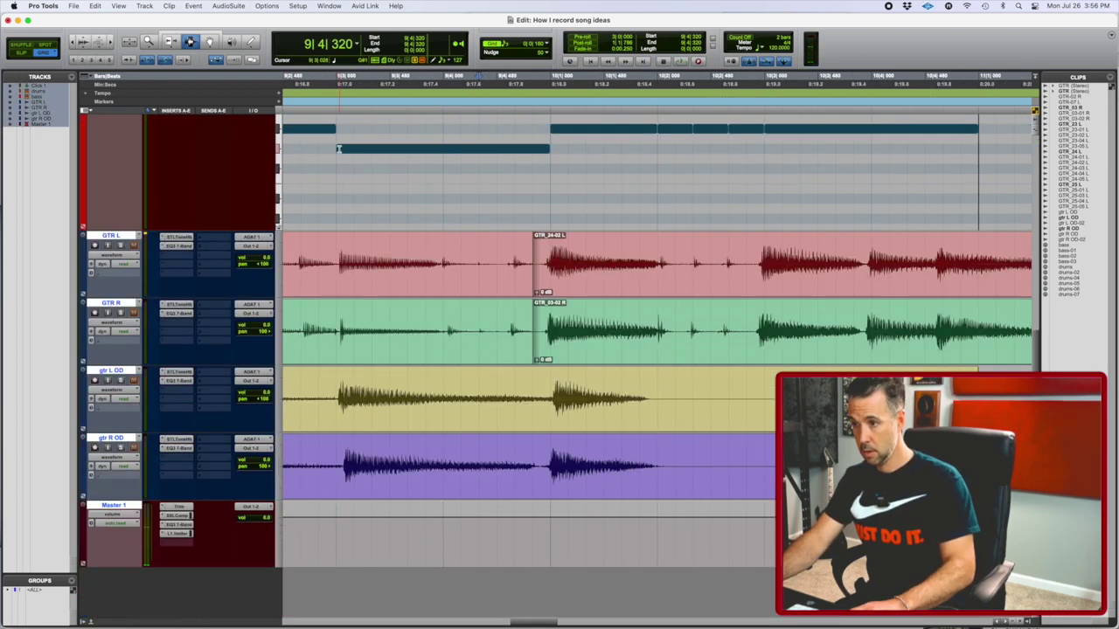
# Step: Draw a short low bass note at 11|1|000 and play the passage from 10|1|000
pyautogui.hscroll(2, 339, 149)
pyautogui.scroll(3, 341, 149)
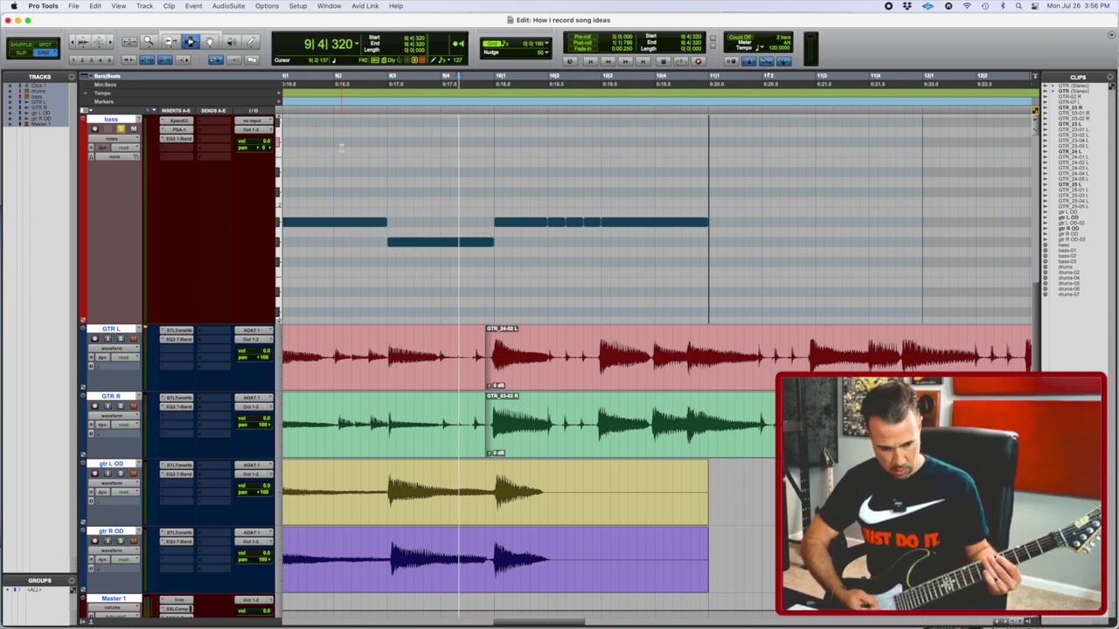
pyautogui.press('F10')
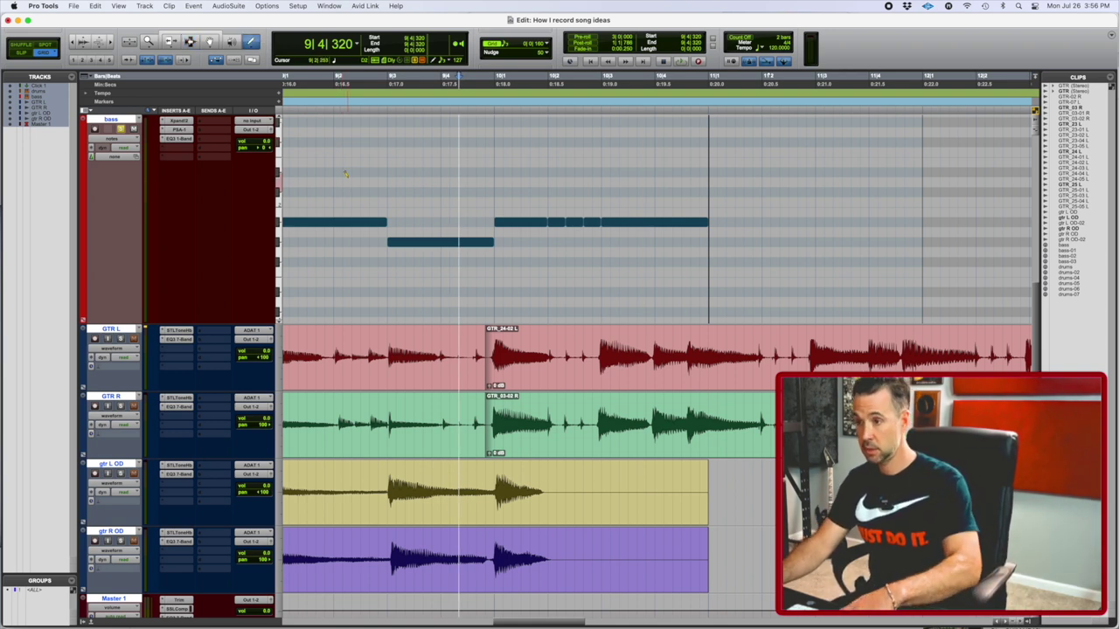
pyautogui.press('space')
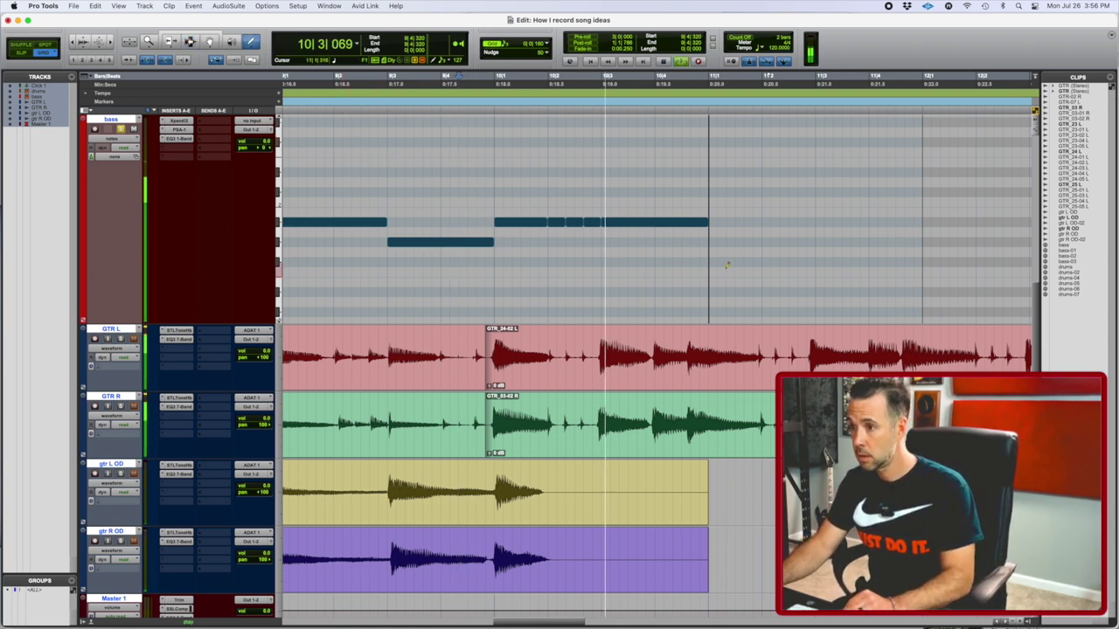
pyautogui.press('space')
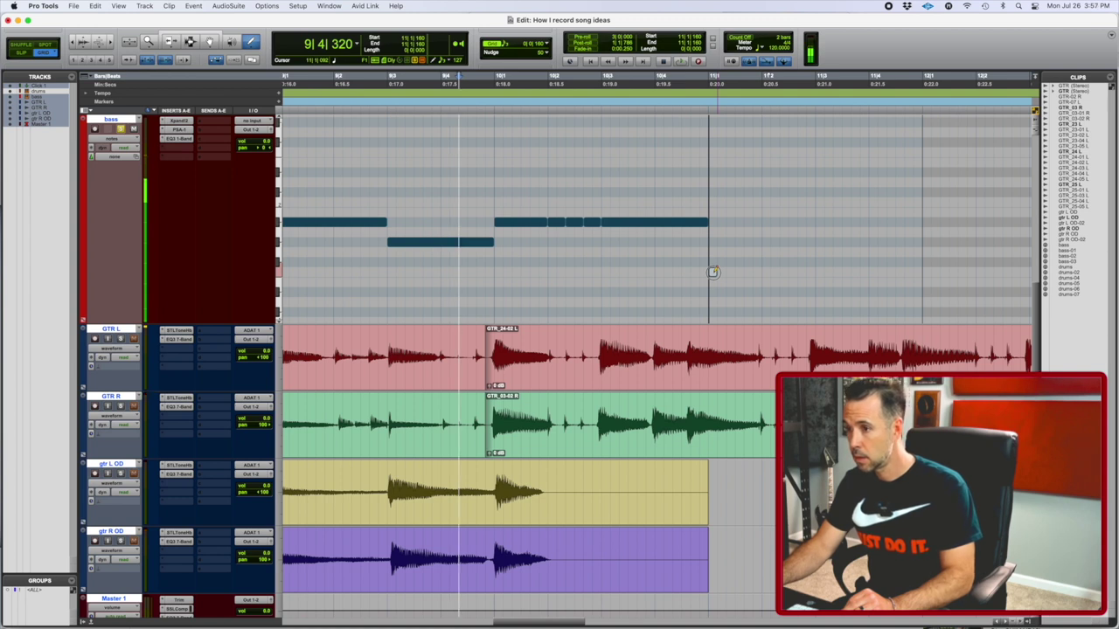
pyautogui.click(713, 272)
pyautogui.click(494, 104)
pyautogui.press('space')
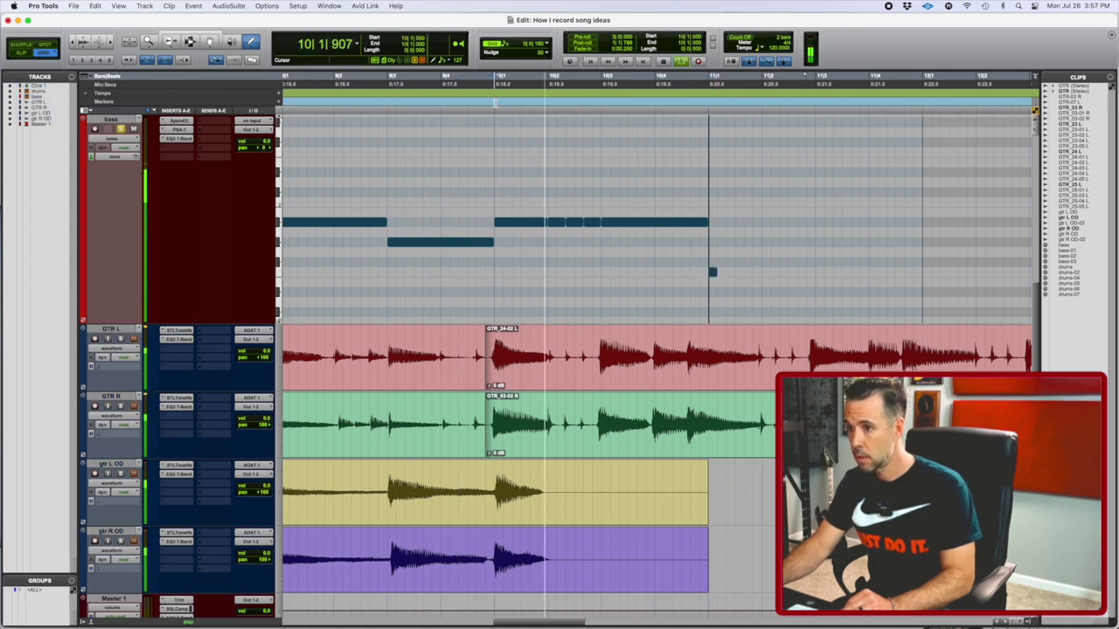
pyautogui.press('space')
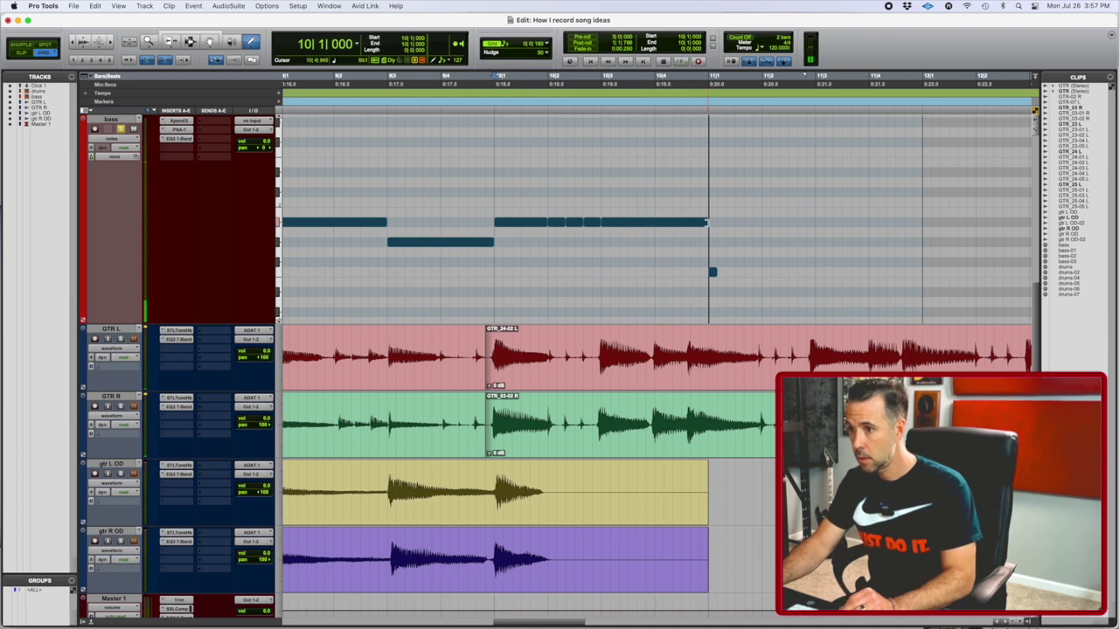
# Step: Shorten the bass note at 10|3|000 to end at 10|4|000 and move the short low note there, checking against GTR L from 10|1|000
pyautogui.moveTo(601, 222); pyautogui.dragTo(692, 221)
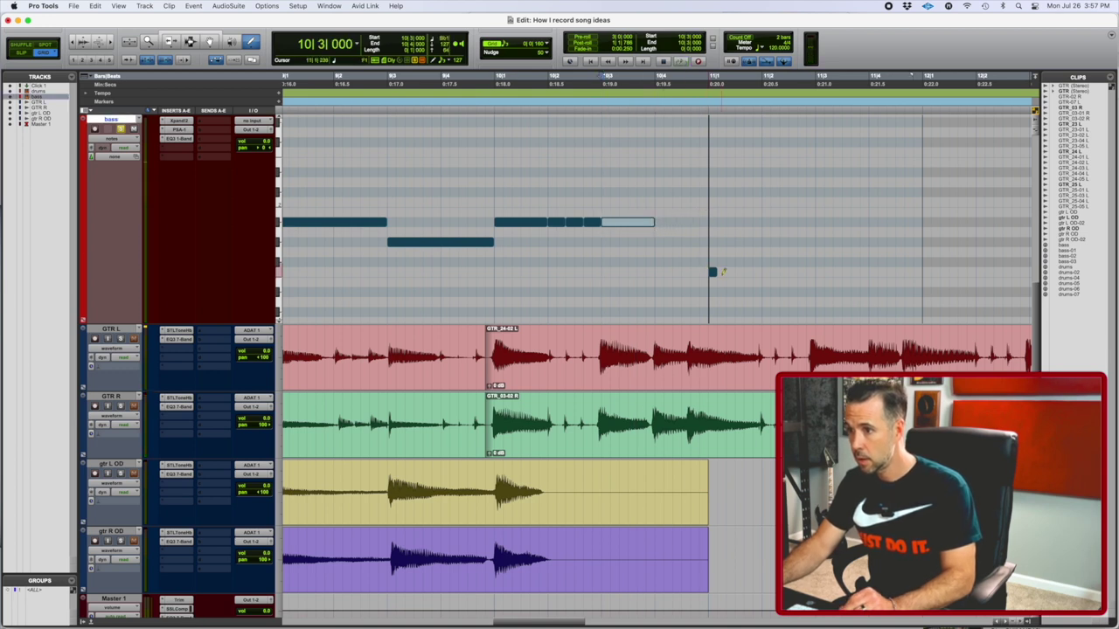
pyautogui.moveTo(713, 273); pyautogui.dragTo(659, 273)
pyautogui.press('F7')
pyautogui.moveTo(645, 349); pyautogui.dragTo(637, 350)
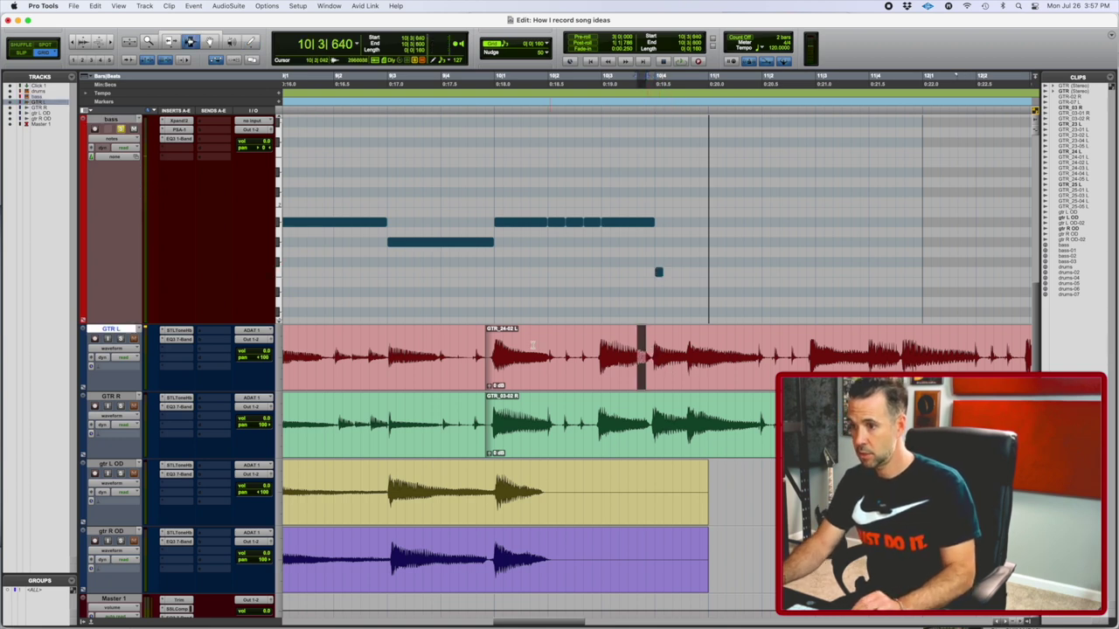
pyautogui.moveTo(491, 349); pyautogui.dragTo(601, 356)
pyautogui.click(495, 350)
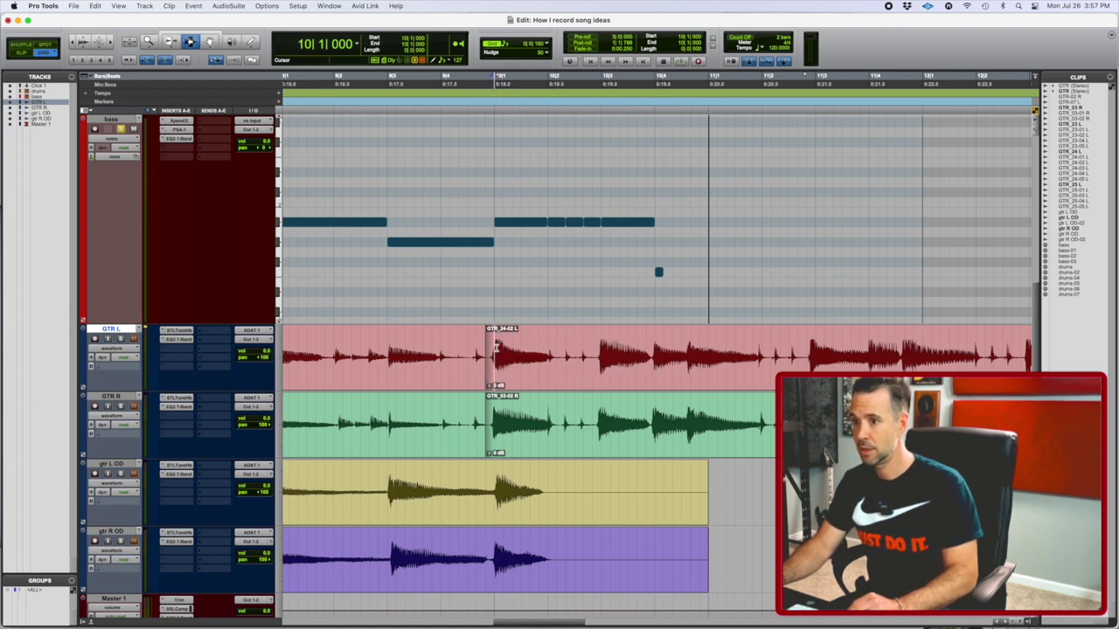
pyautogui.press('space')
pyautogui.press('space')
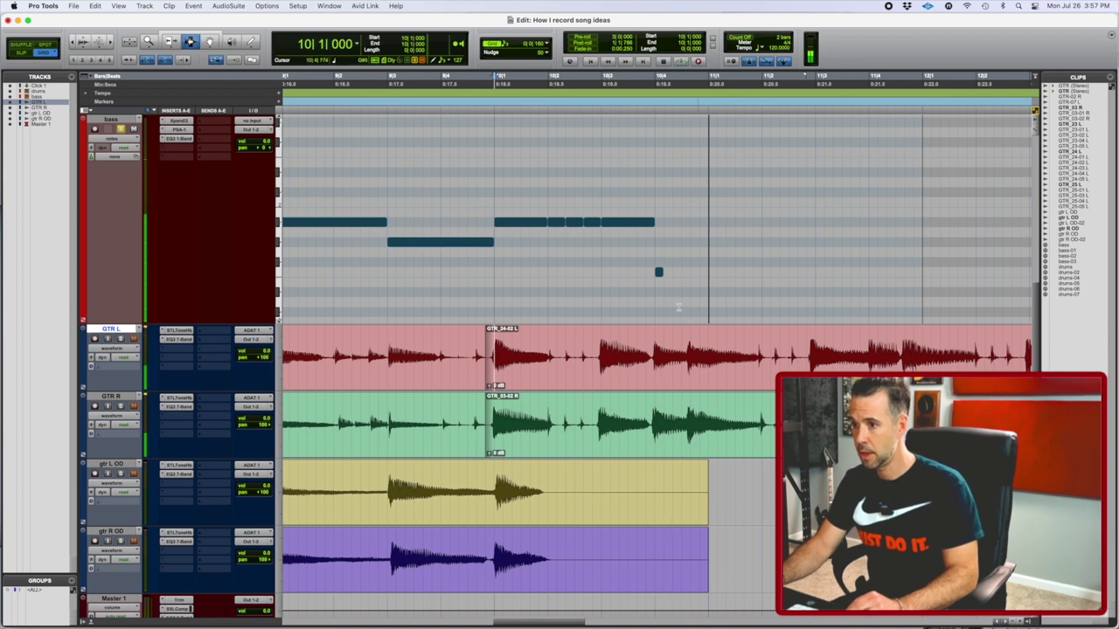
# Step: Lengthen the low bass note at 10|4|000 to end at 10|4|640, and add an F#1 note from there to 11|2|000
pyautogui.press('F10')
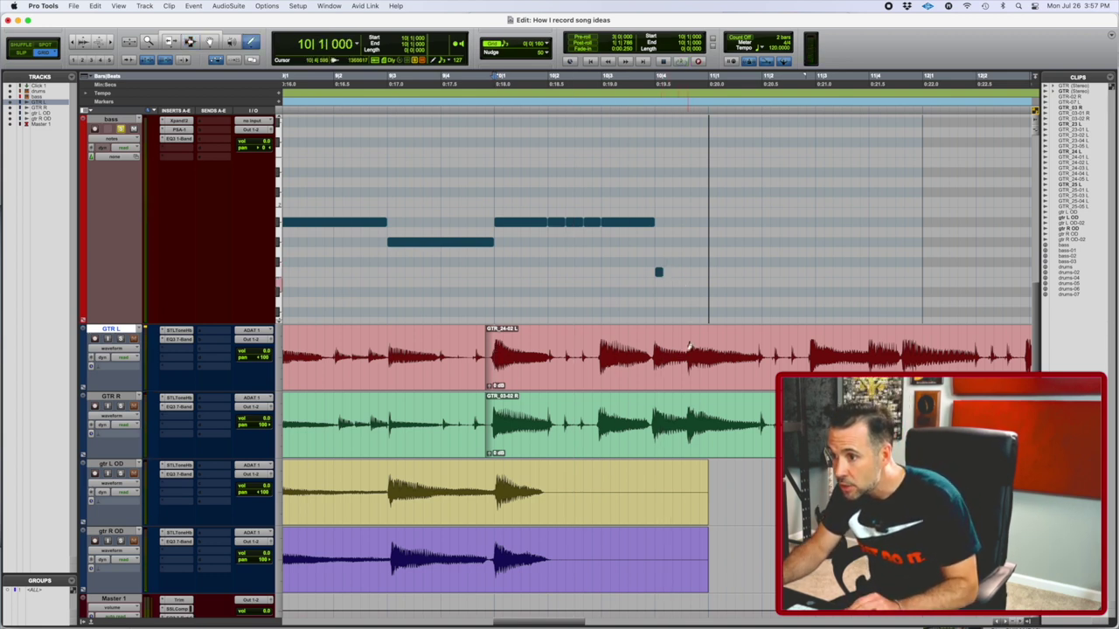
pyautogui.click(661, 272)
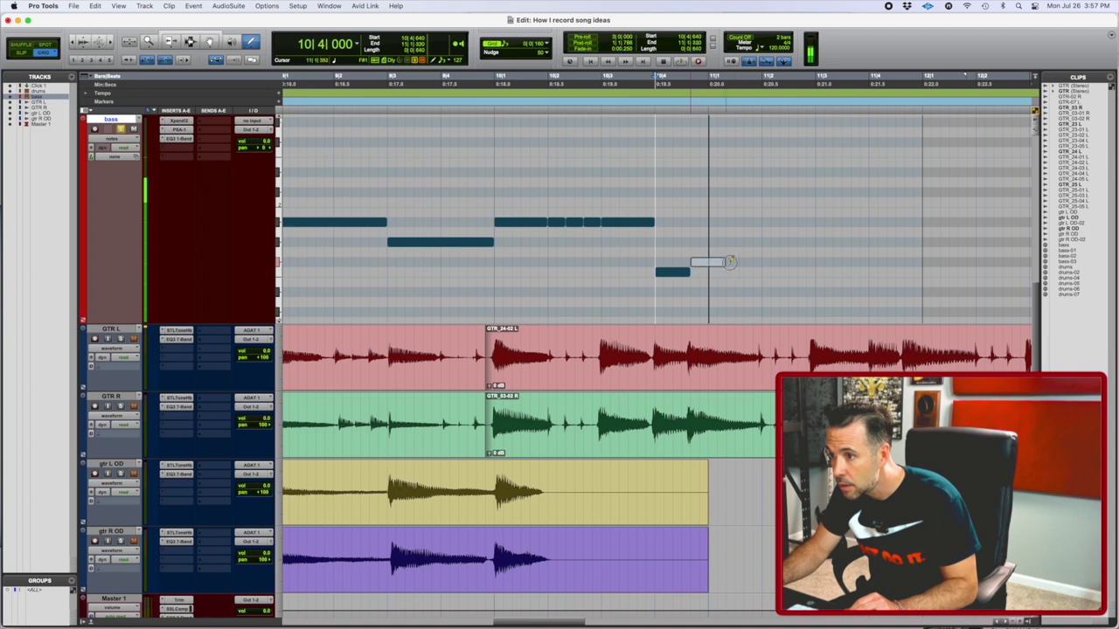
pyautogui.moveTo(759, 262); pyautogui.dragTo(761, 262)
pyautogui.press('space')
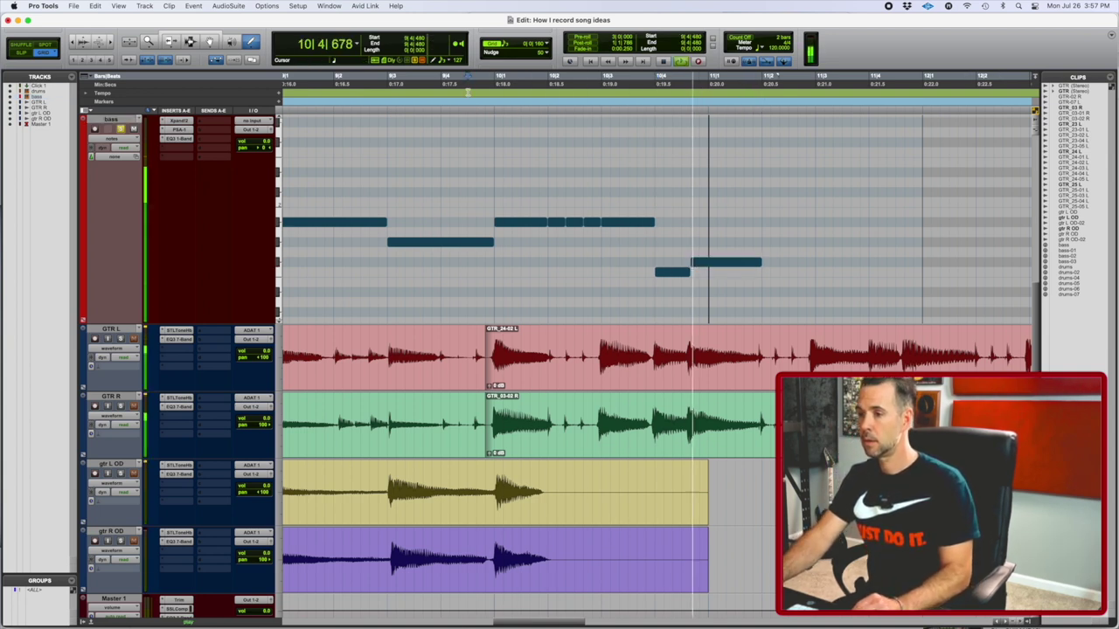
pyautogui.press('space')
# Step: Add three short F#1 bass notes from 11|2|000 and one from 11|3|000 to 11|4|000, and play from 10|1|480
pyautogui.click(766, 262)
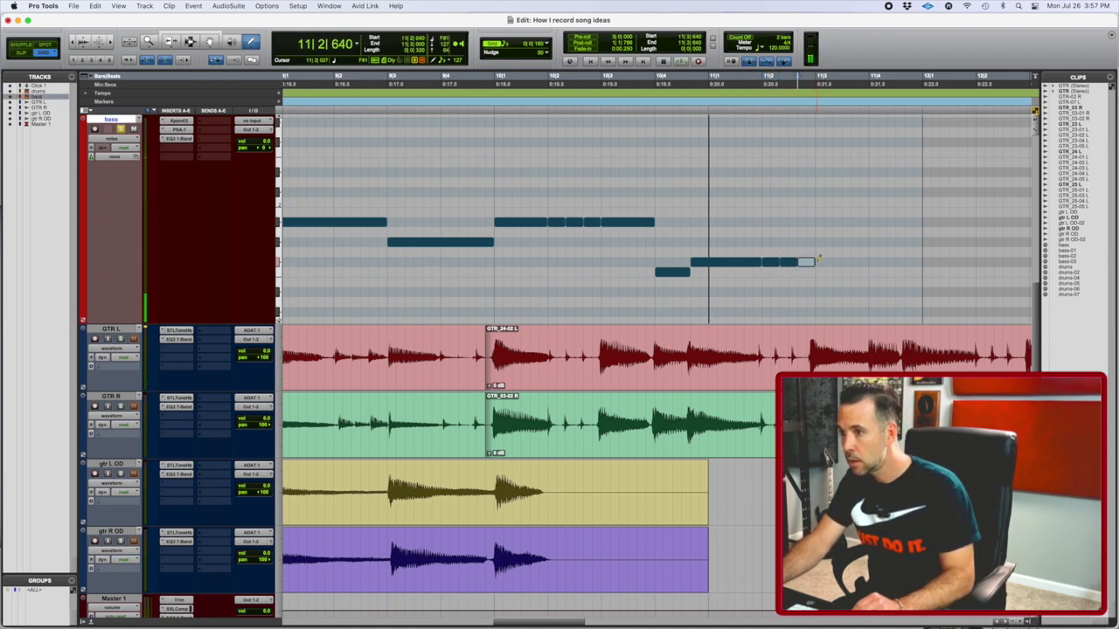
pyautogui.moveTo(818, 259); pyautogui.dragTo(868, 262)
pyautogui.click(521, 79)
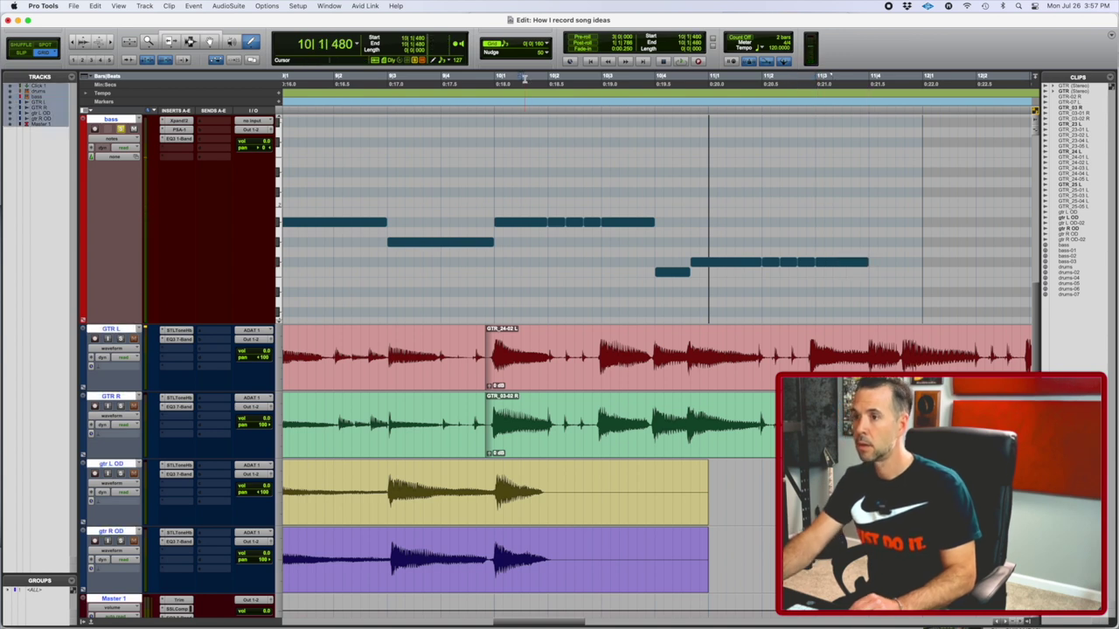
pyautogui.press('space')
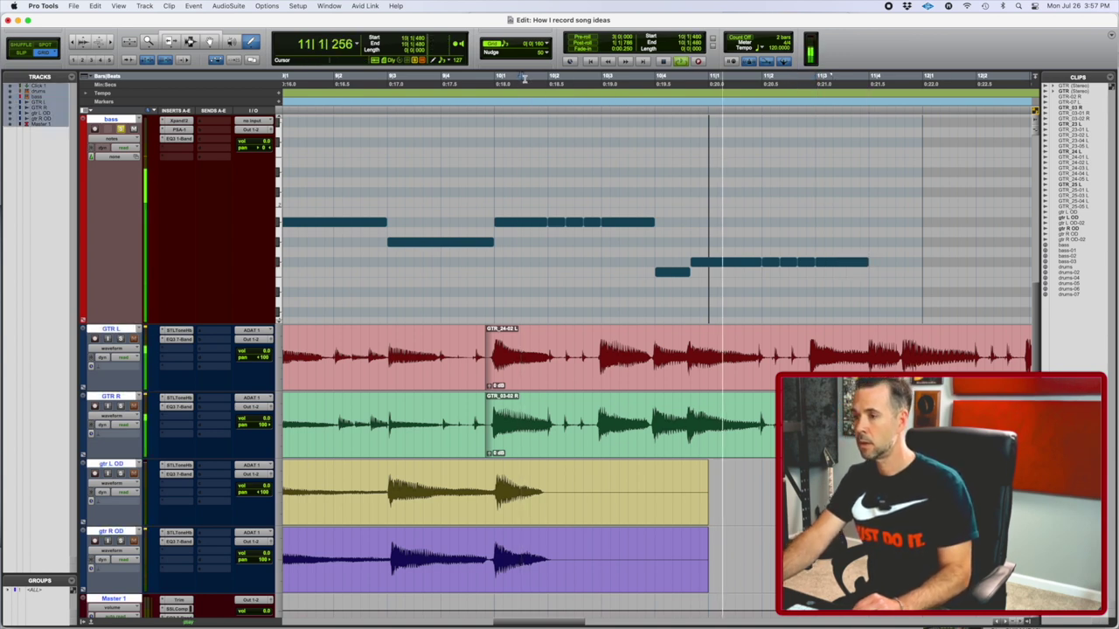
pyautogui.press('space')
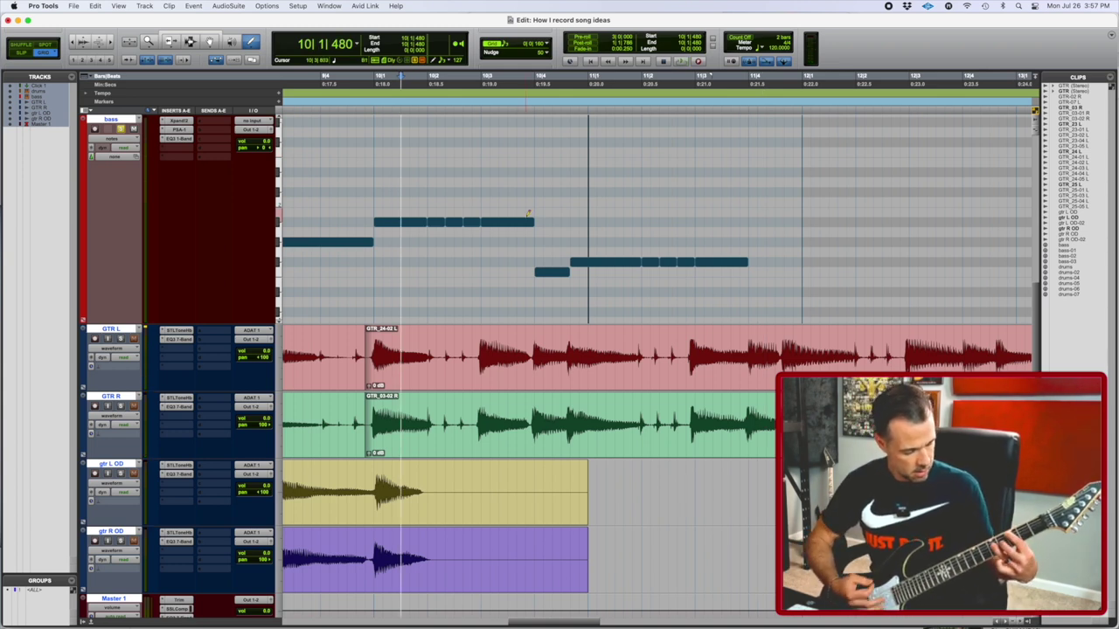
pyautogui.press('space')
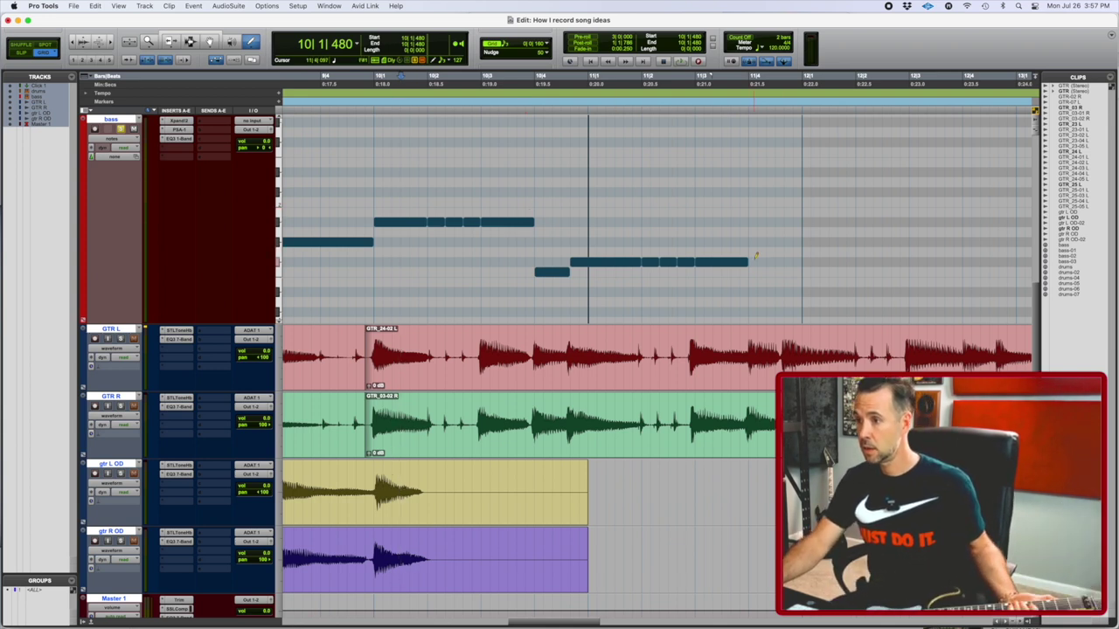
# Step: Add an F#1 bass note from 11|4|000 to 11|4|640 and an Eb1 note ending at 12|2|000, and play from 10|4|160
pyautogui.moveTo(749, 261); pyautogui.dragTo(774, 261)
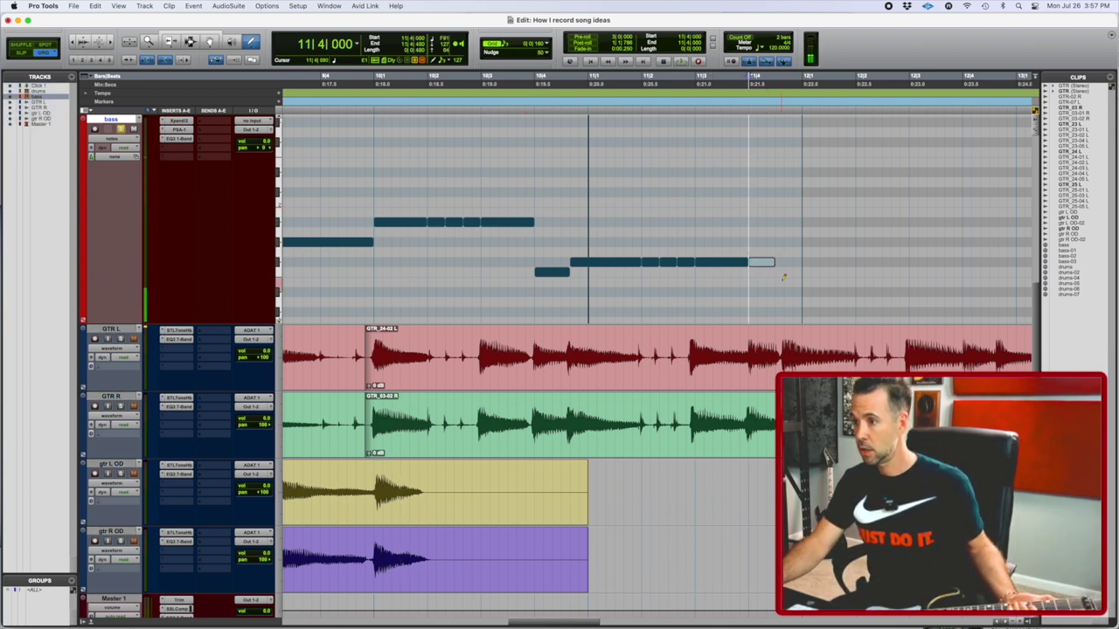
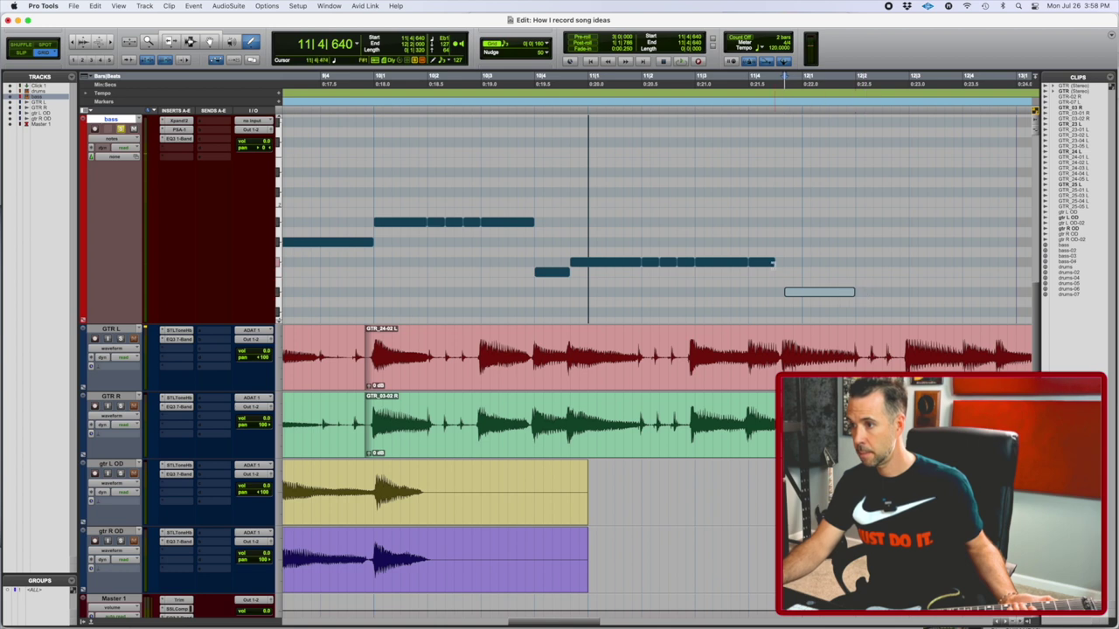
pyautogui.moveTo(781, 263); pyautogui.dragTo(783, 263)
pyautogui.click(542, 83)
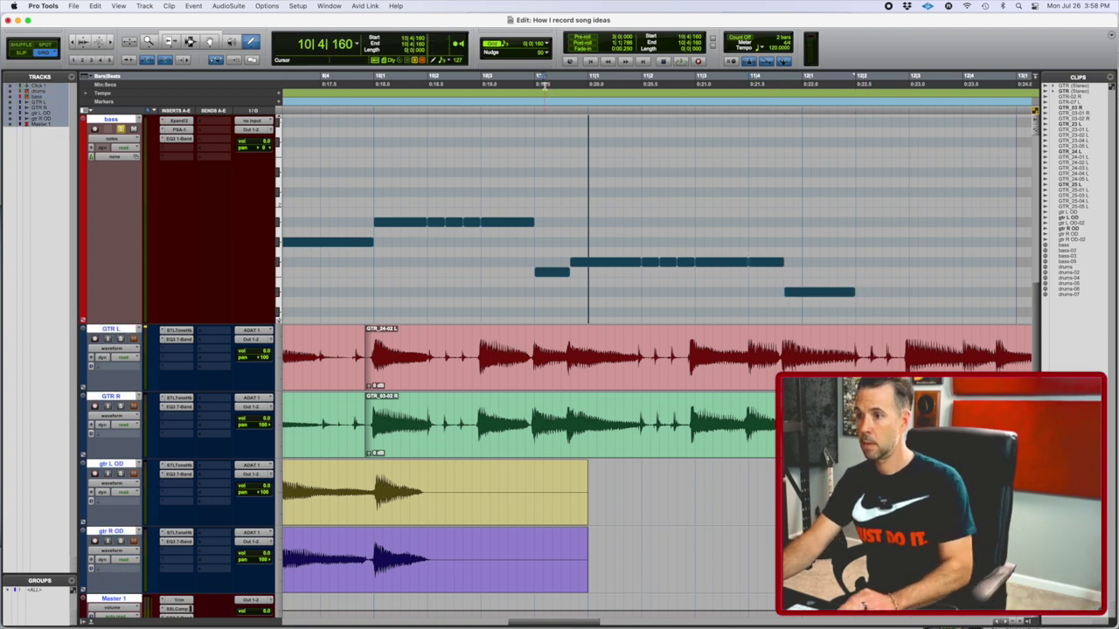
pyautogui.press('space')
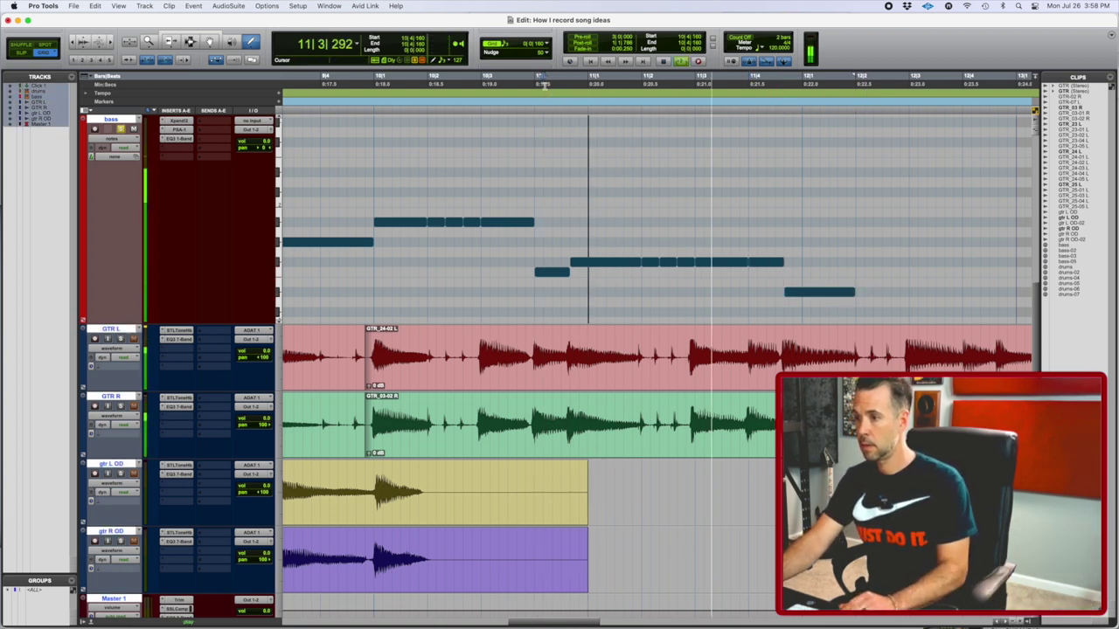
pyautogui.press('space')
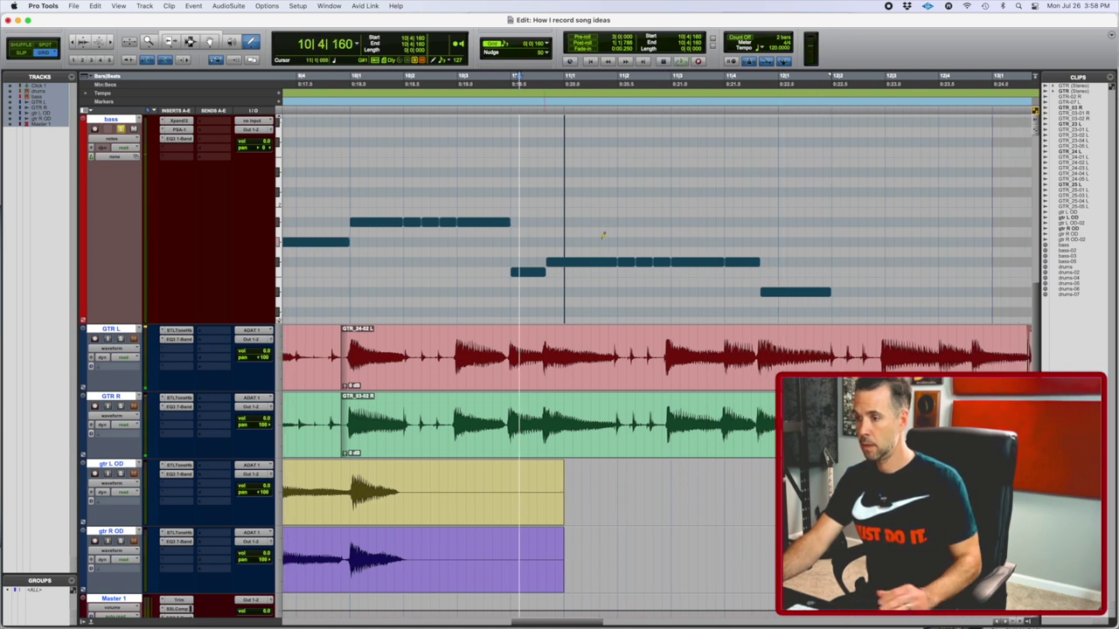
# Step: Solo GTR L with the bass, and add three short Eb1 bass notes from 12|2|000 plus one from 12|3|000 to 12|4|000
pyautogui.click(120, 338)
pyautogui.press('space')
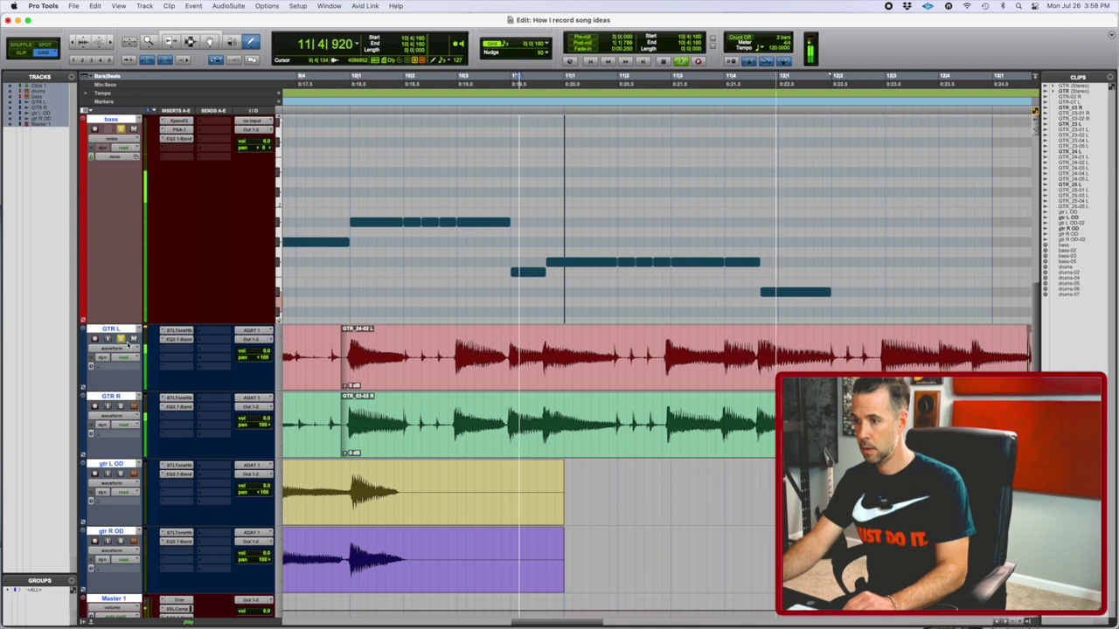
pyautogui.press('space')
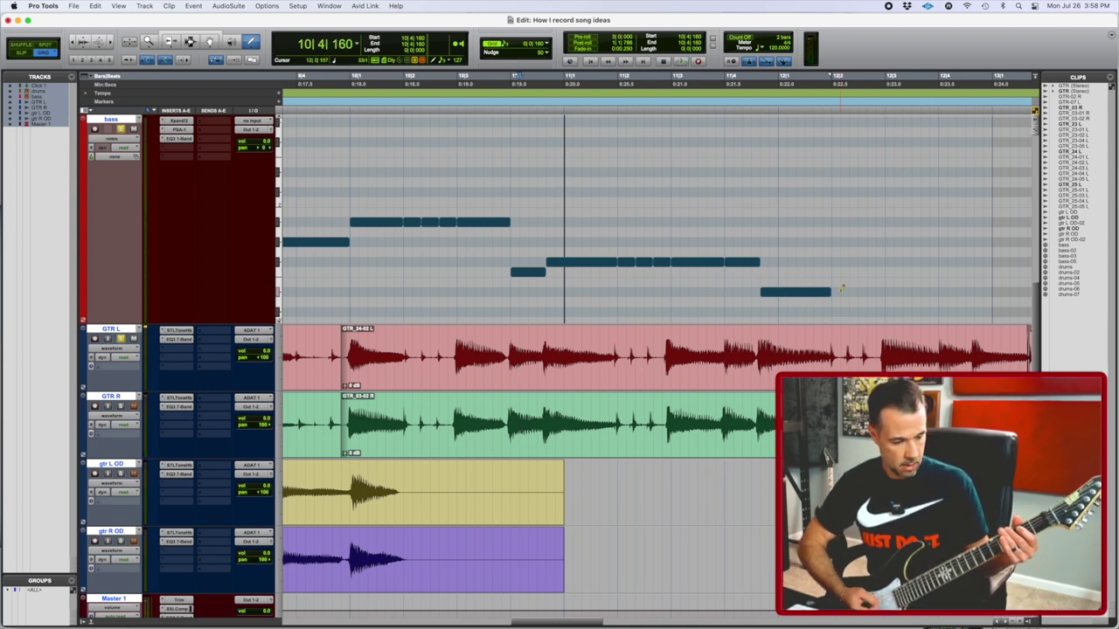
pyautogui.moveTo(837, 288); pyautogui.dragTo(854, 288)
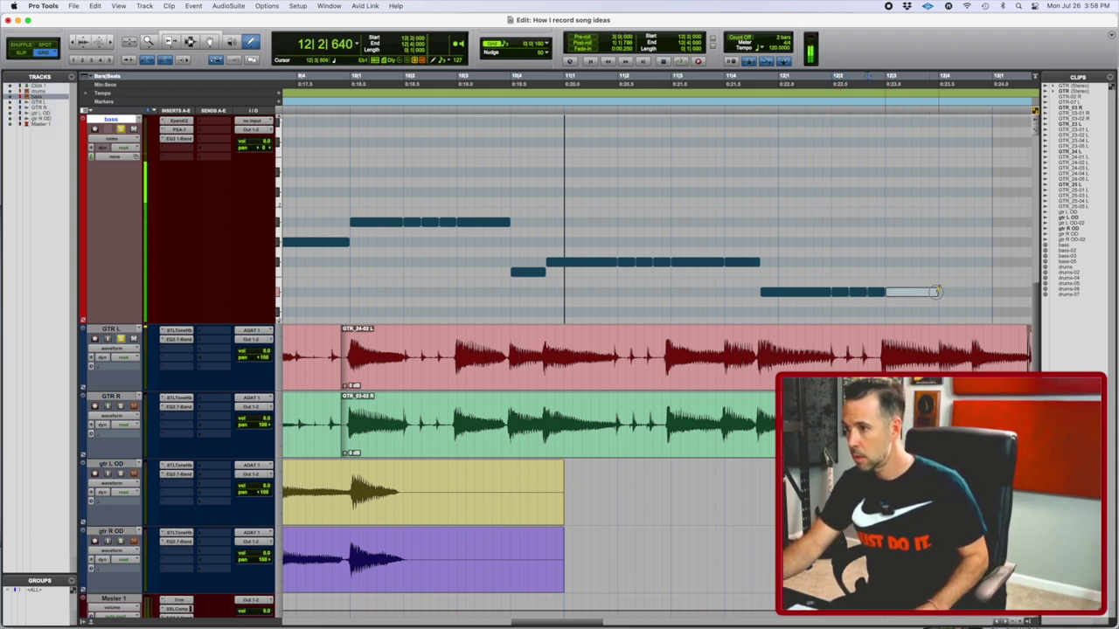
# Step: Add an Eb1 bass note from 12|4|000 to 12|4|640 and an F1 note from there to 13|1|640
pyautogui.press('space')
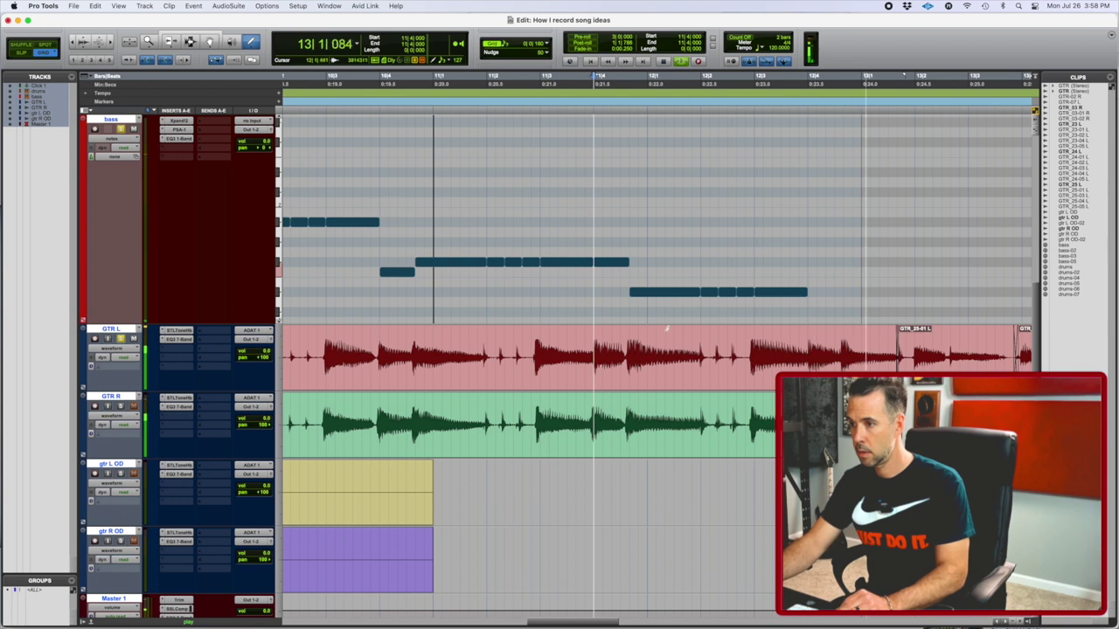
pyautogui.press('space')
pyautogui.moveTo(807, 291); pyautogui.dragTo(842, 291)
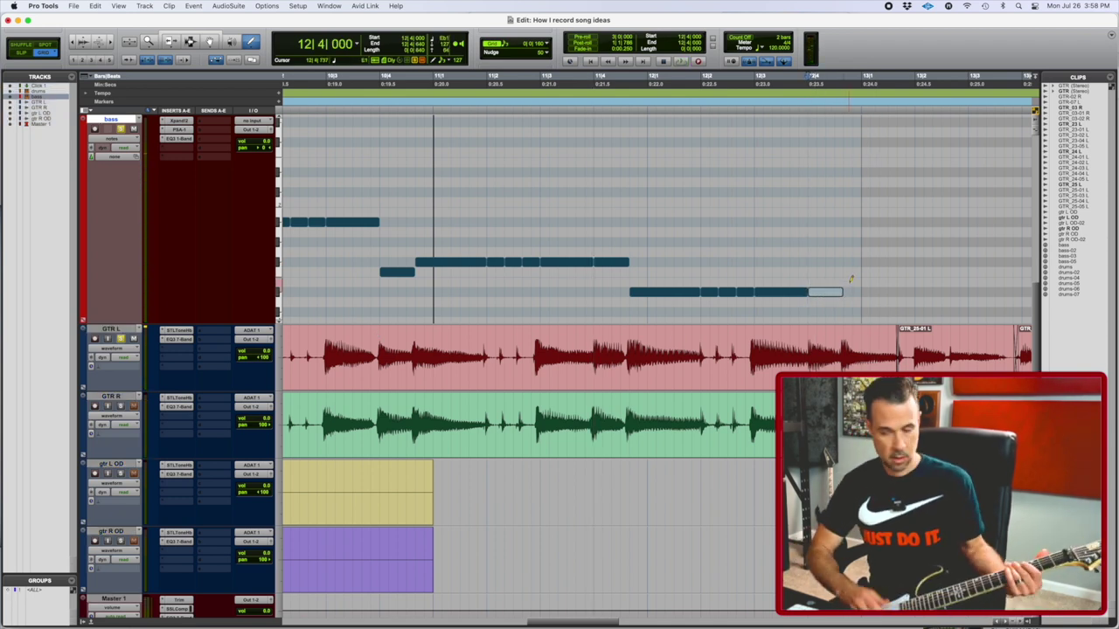
pyautogui.click(847, 273)
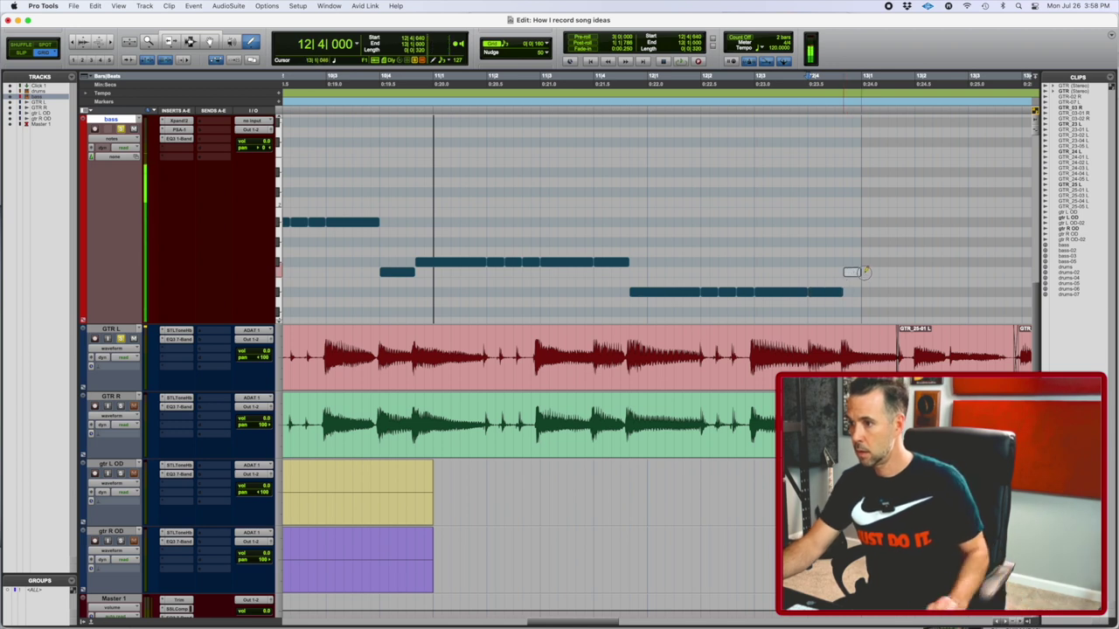
pyautogui.moveTo(863, 272); pyautogui.dragTo(895, 271)
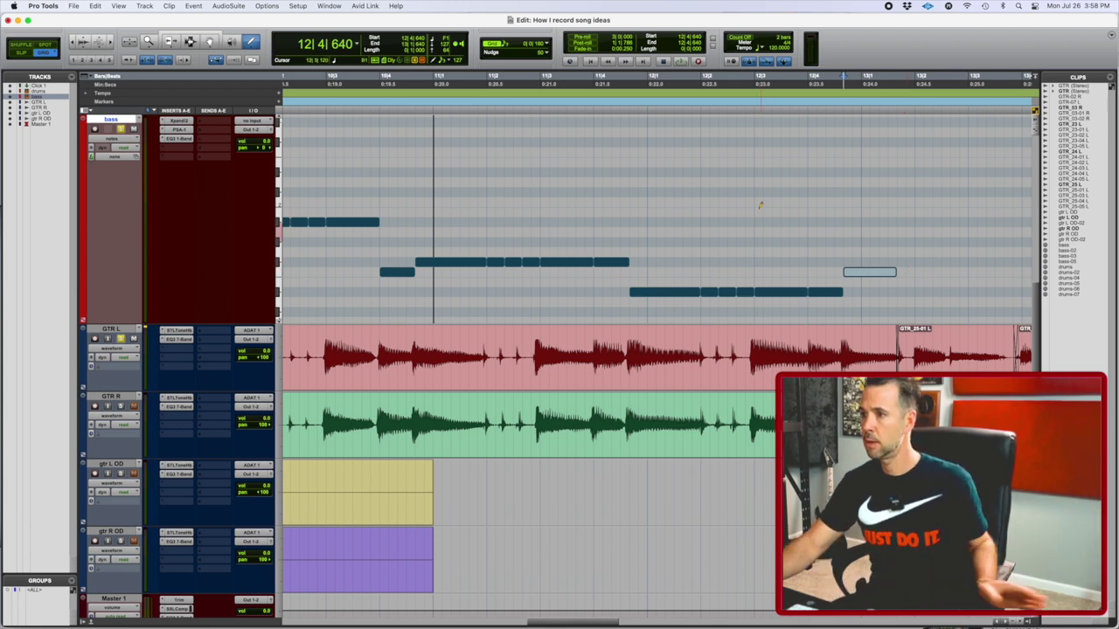
# Step: Play the riff from 12|2|000 and add a short F1 bass note from 13|1|640 to 13|2|000
pyautogui.click(700, 85)
pyautogui.press('space')
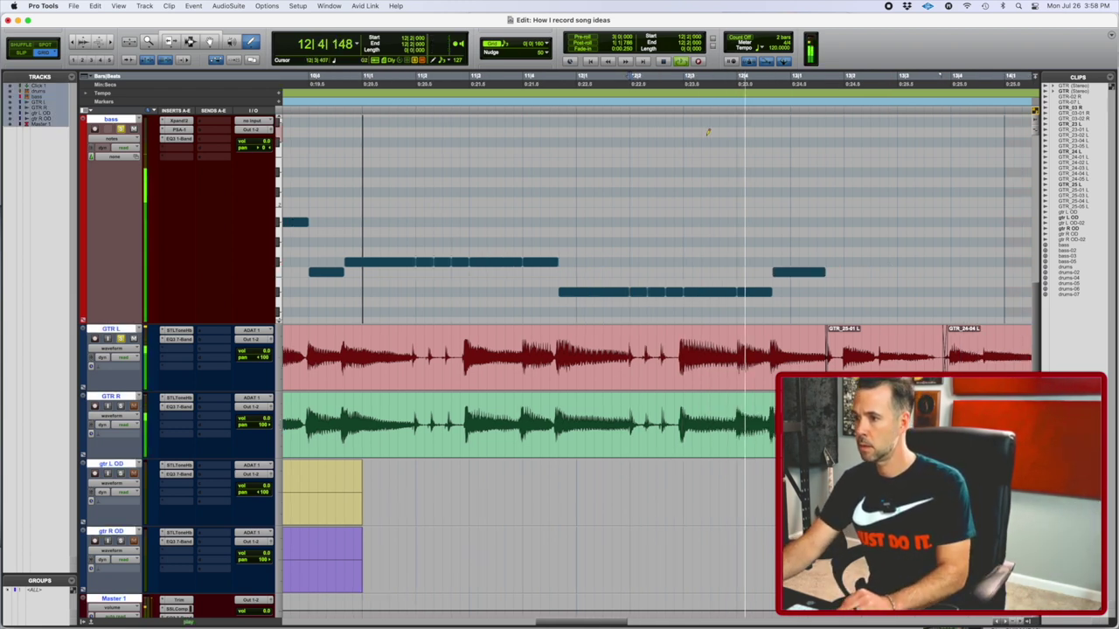
pyautogui.press('space')
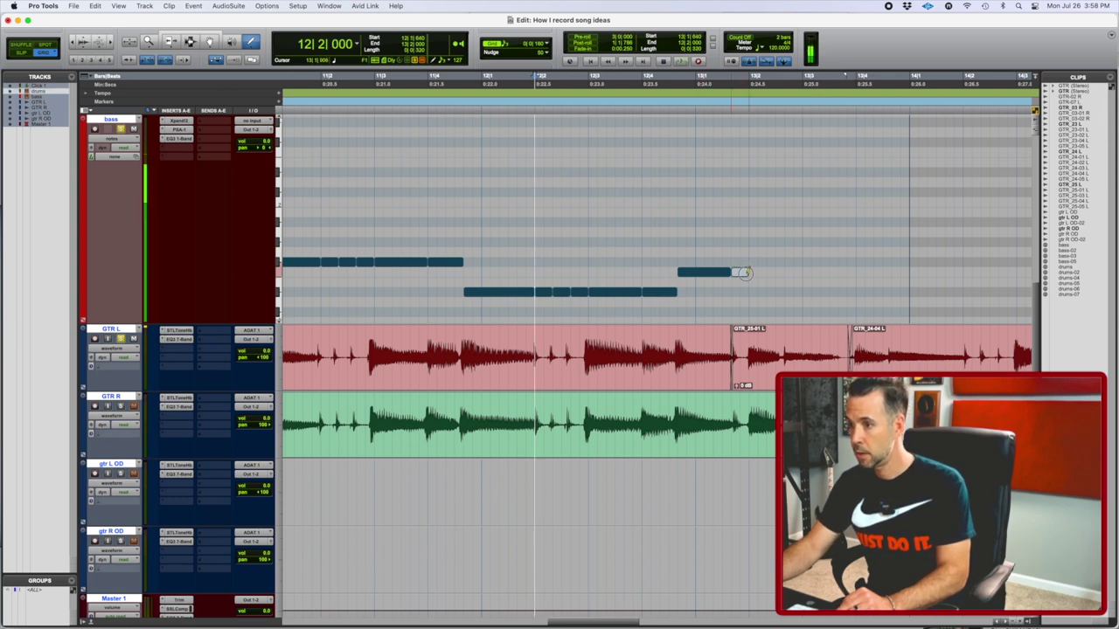
# Step: Play the riff from 12|3|480 and from 11|4|640, and add an F1 bass note from 13|2|000 to 13|2|480
pyautogui.click(617, 85)
pyautogui.press('space')
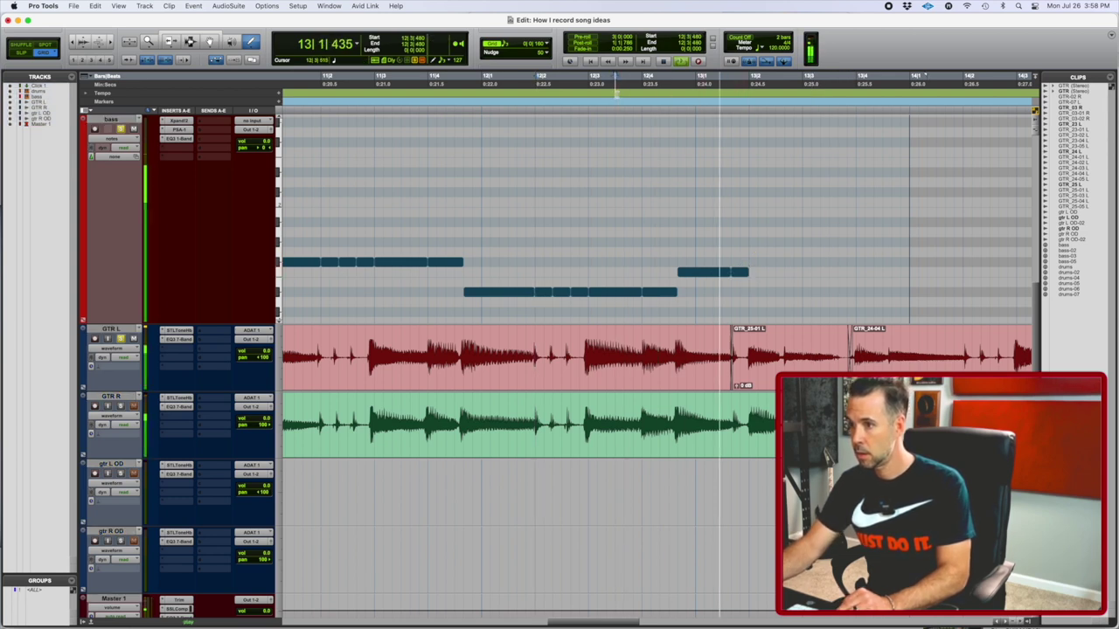
pyautogui.press('space')
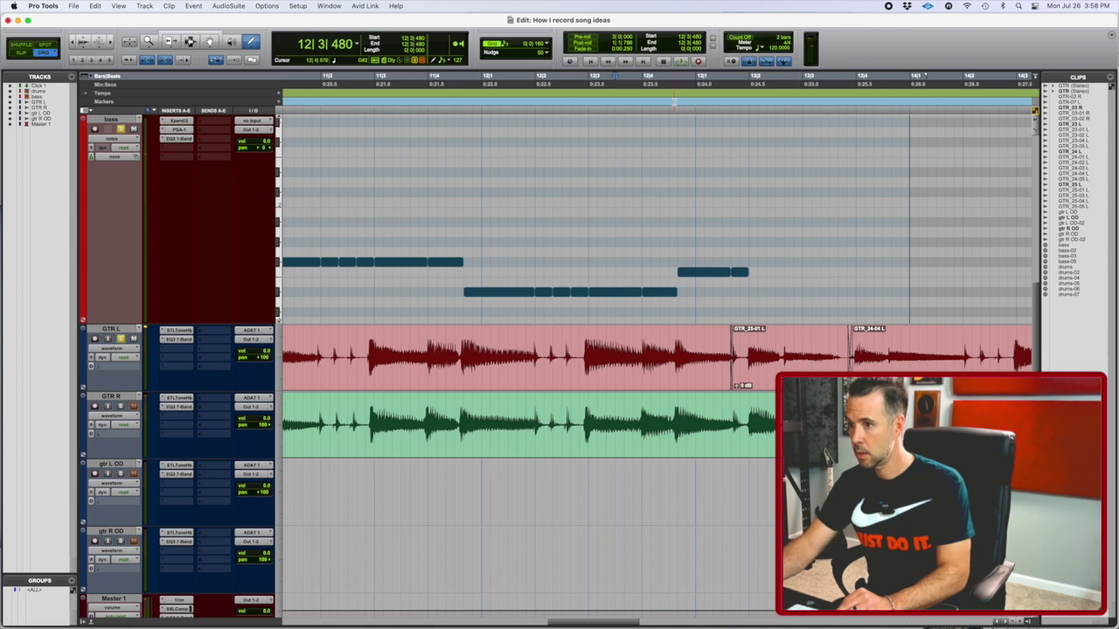
pyautogui.press('space')
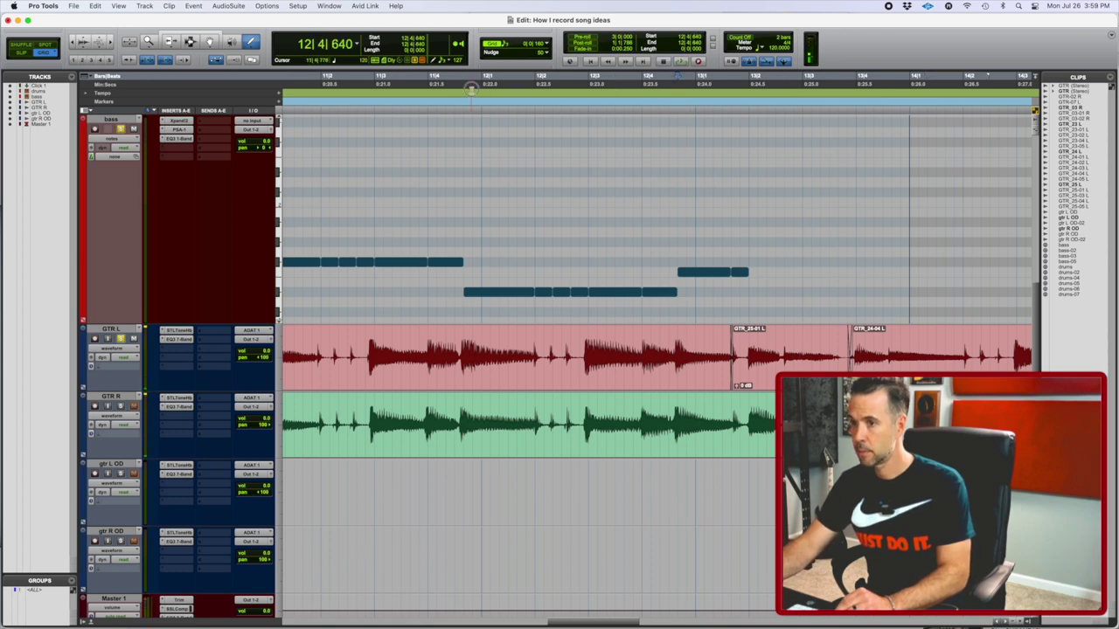
pyautogui.press('space')
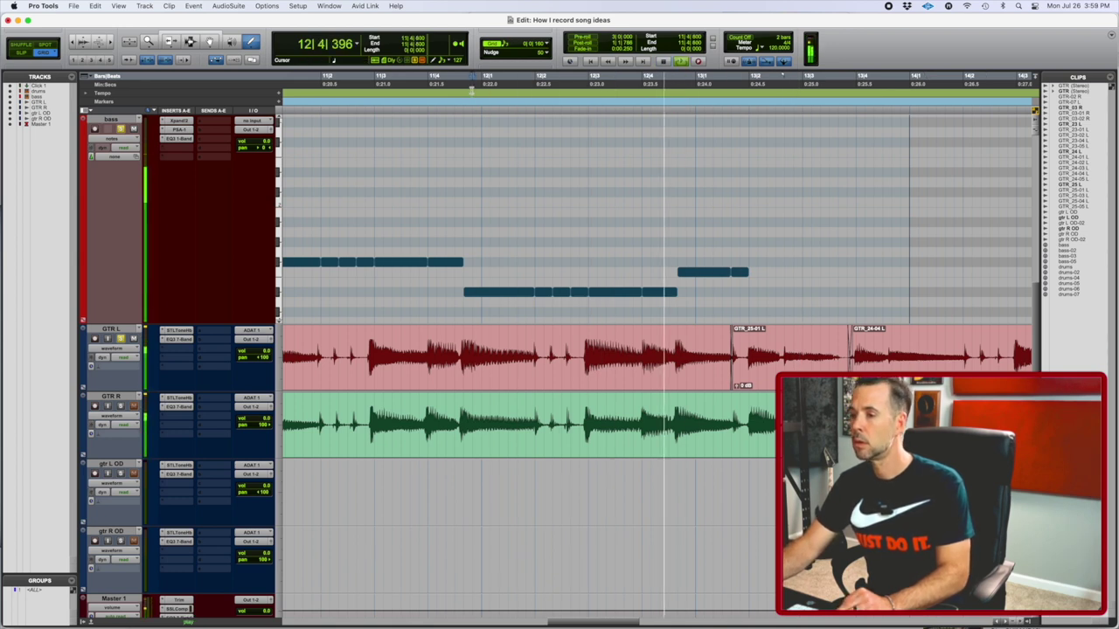
pyautogui.press('space')
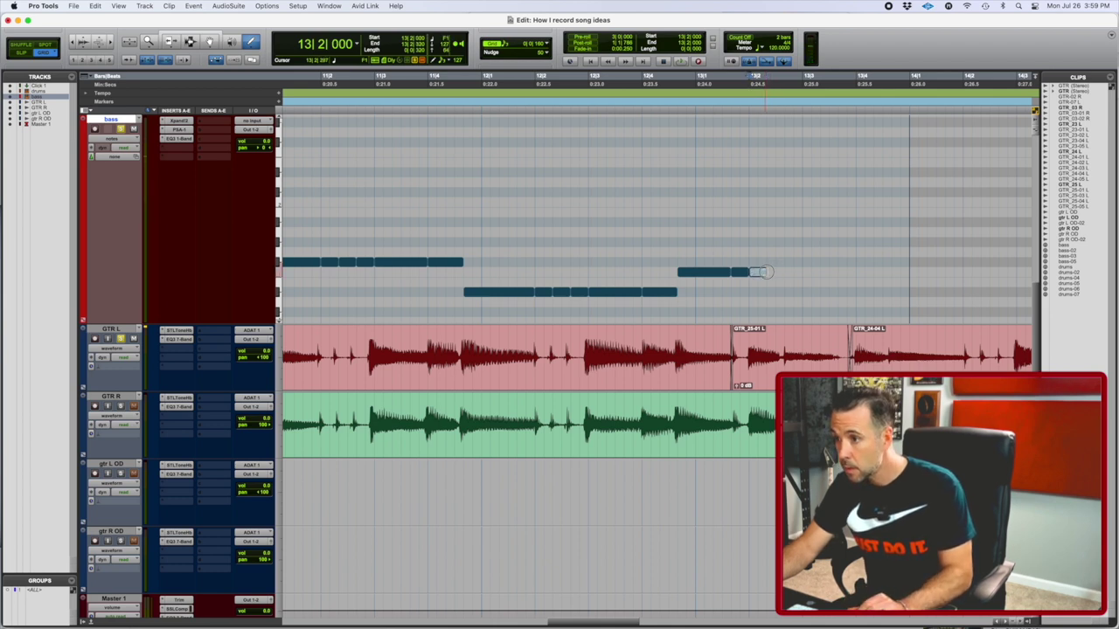
pyautogui.moveTo(775, 271); pyautogui.dragTo(774, 272)
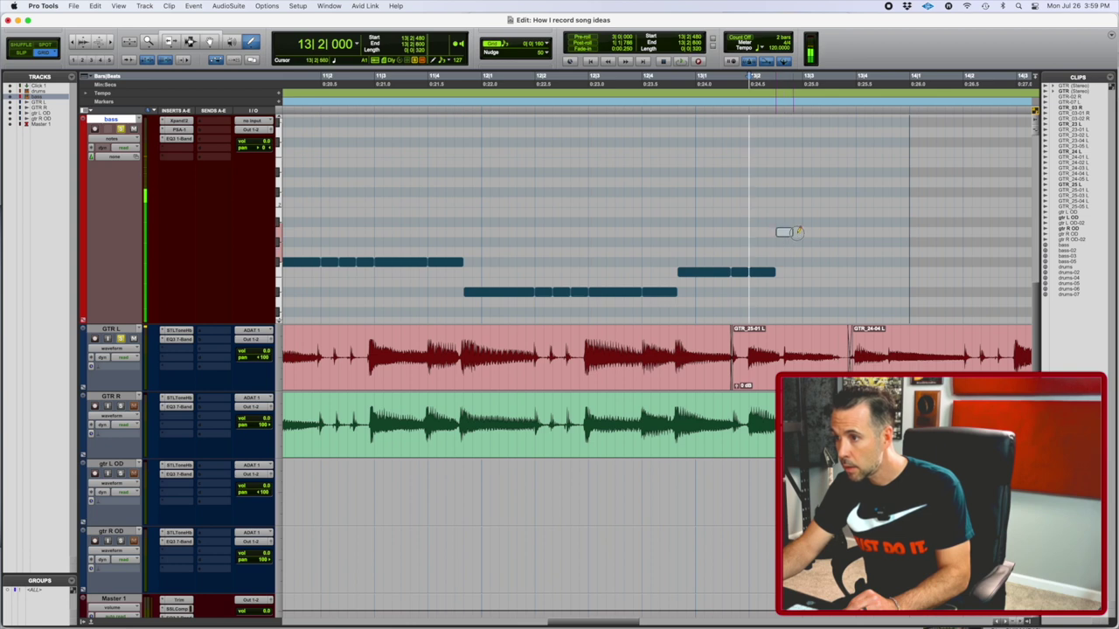
# Step: Add an A1 bass note starting at 13|2|480, check it by playing from 13|1|160, and lengthen it to 13|4|000
pyautogui.moveTo(798, 232); pyautogui.dragTo(798, 232)
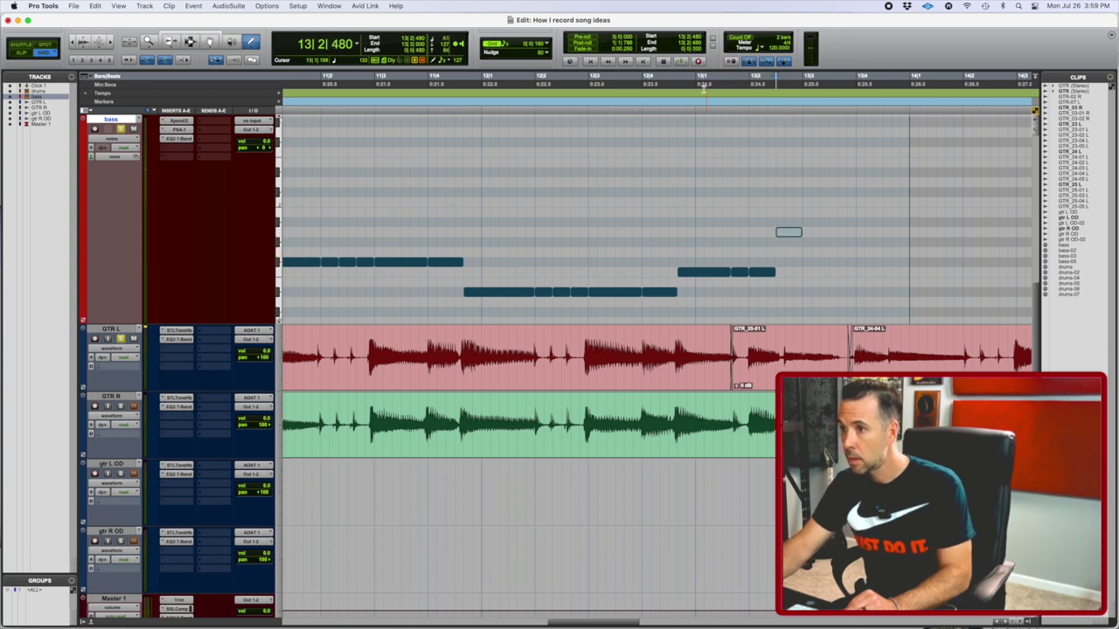
pyautogui.click(704, 87)
pyautogui.press('space')
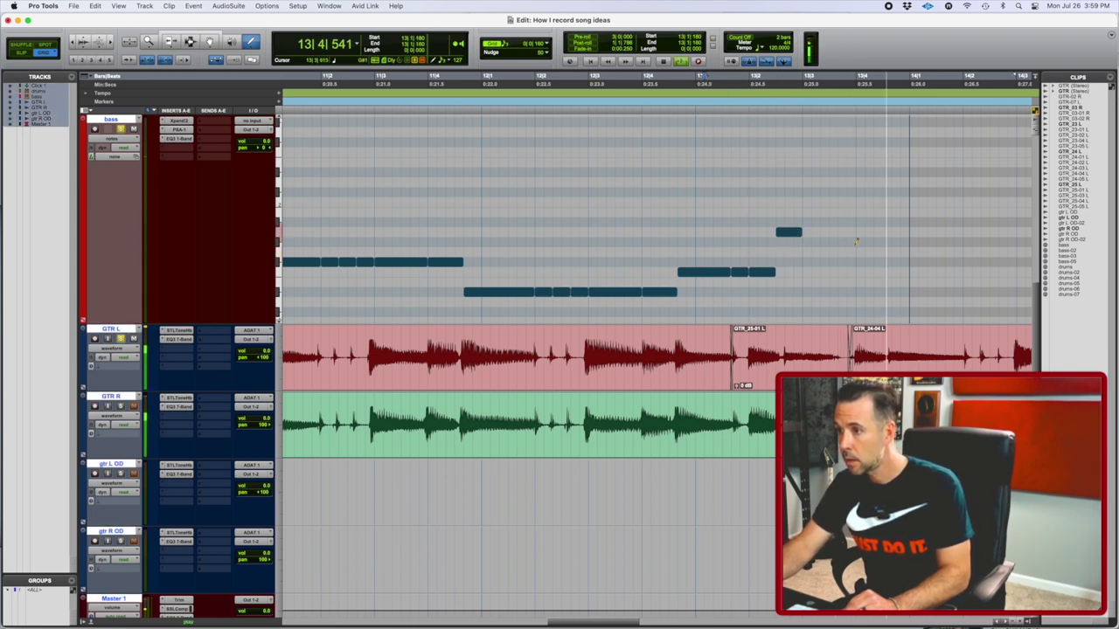
pyautogui.press('space')
pyautogui.click(797, 232)
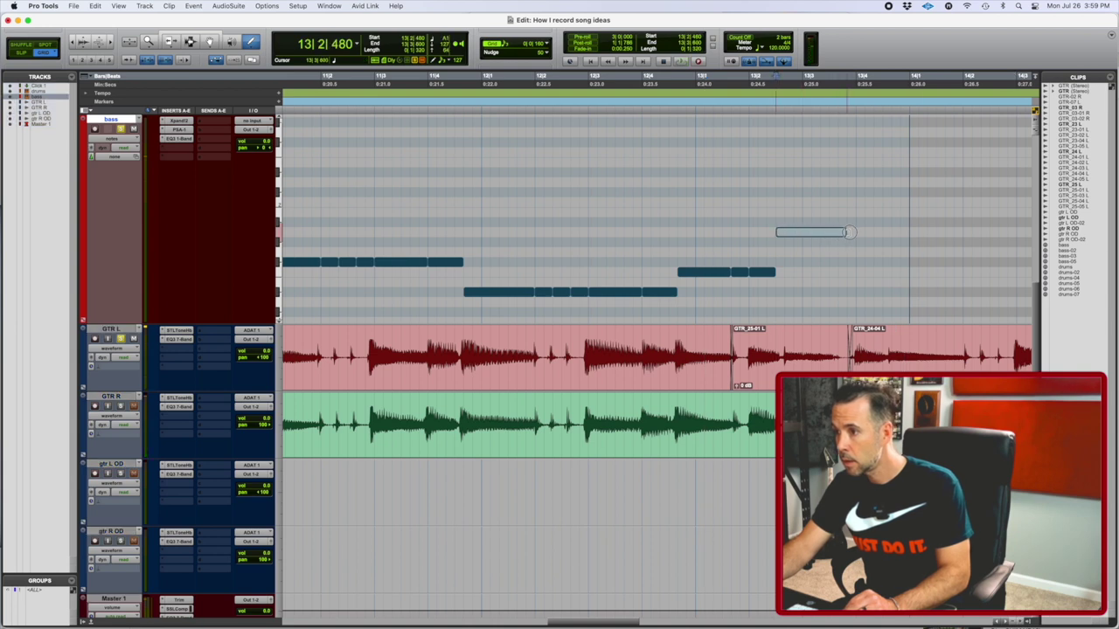
# Step: Play from 12|3|800, and add an A1 bass note from 13|4|000 to 13|4|640 followed by a Bb1 note ending at 14|2|000
pyautogui.click(631, 96)
pyautogui.press('space')
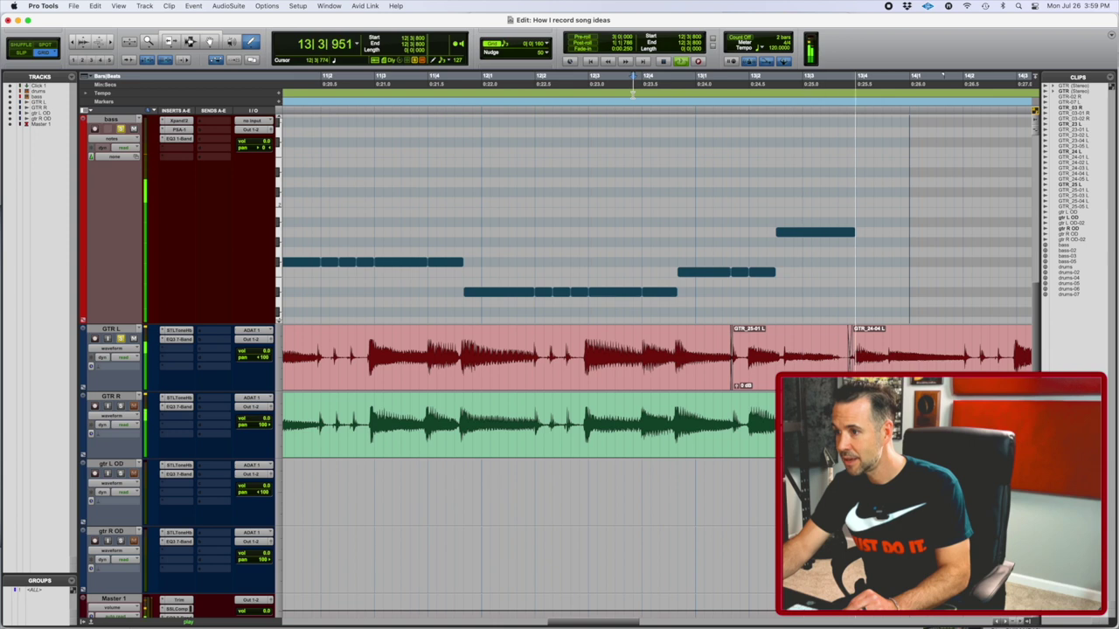
pyautogui.press('space')
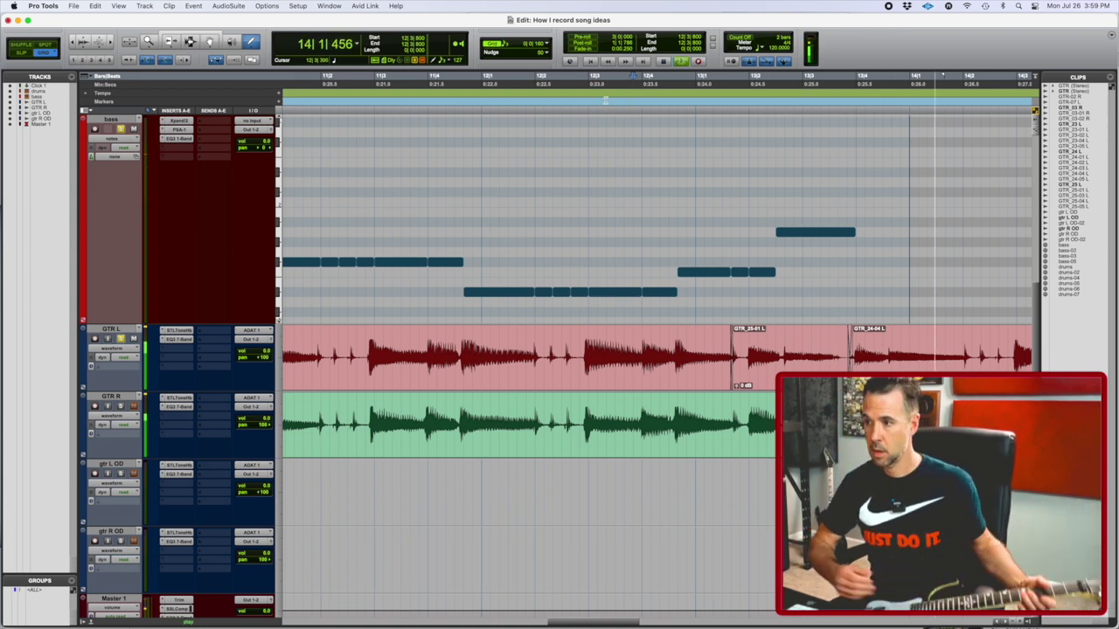
pyautogui.press('space')
pyautogui.press('space')
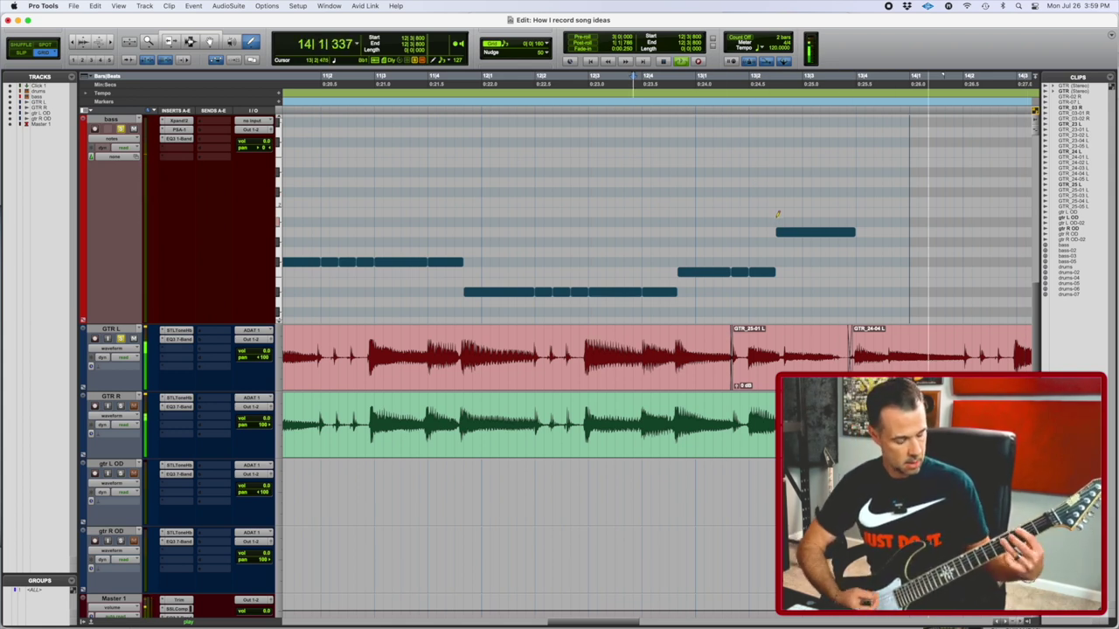
pyautogui.press('space')
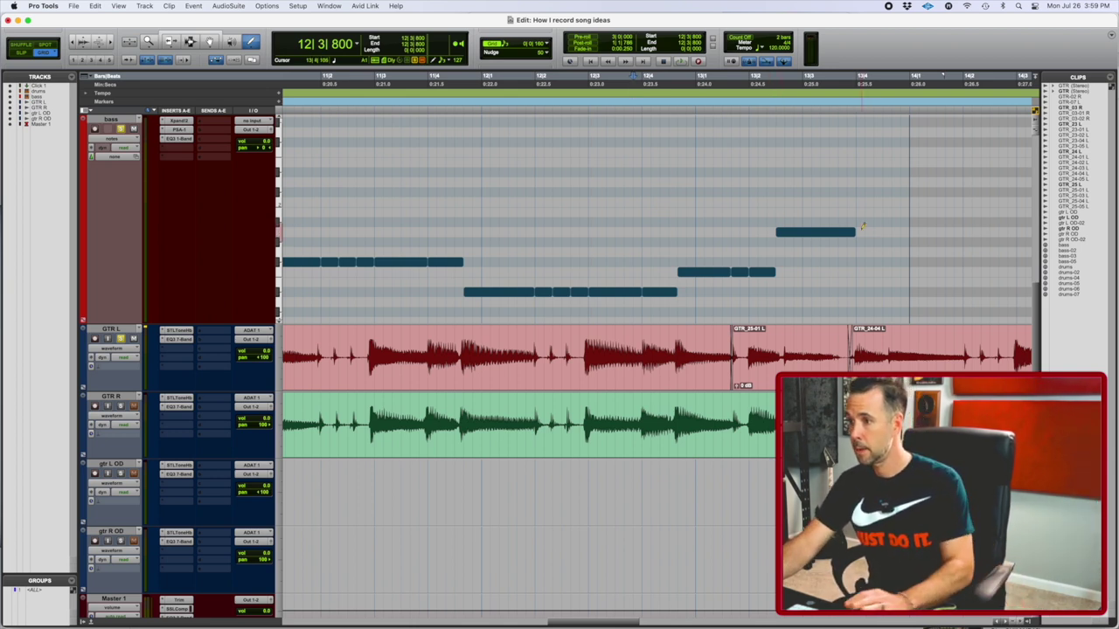
pyautogui.moveTo(862, 227); pyautogui.dragTo(874, 231)
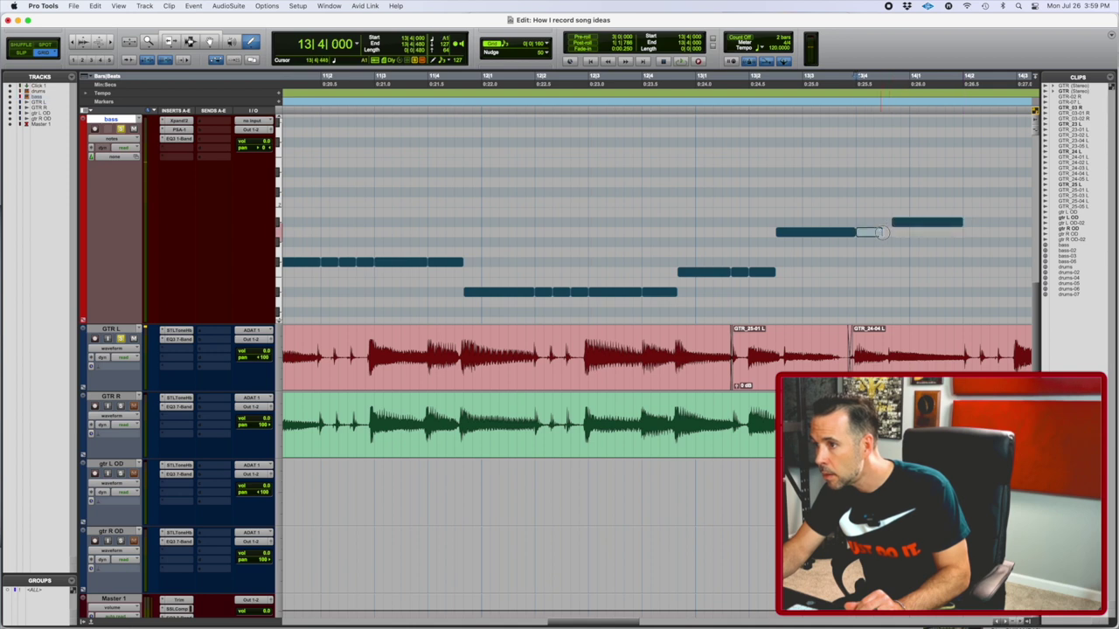
# Step: Play from 12|3|000, shorten the first A1 bass note to end at 13|3|640, and fill the gap to 13|4|000 with another A1
pyautogui.click(592, 78)
pyautogui.press('space')
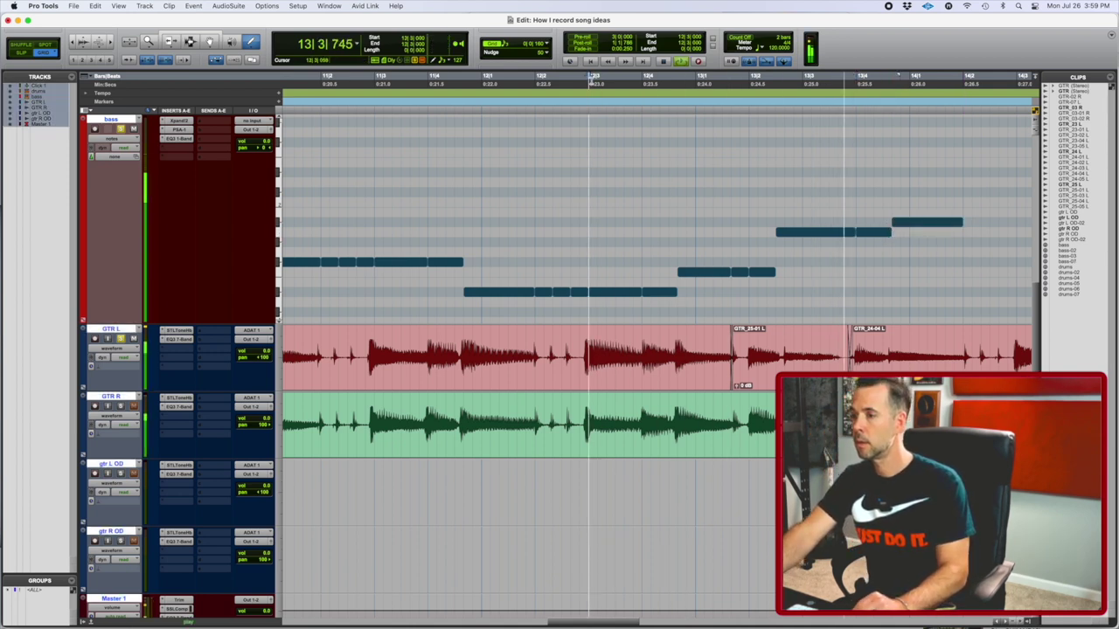
pyautogui.press('space')
pyautogui.press('space')
pyautogui.press('super+bracketright')
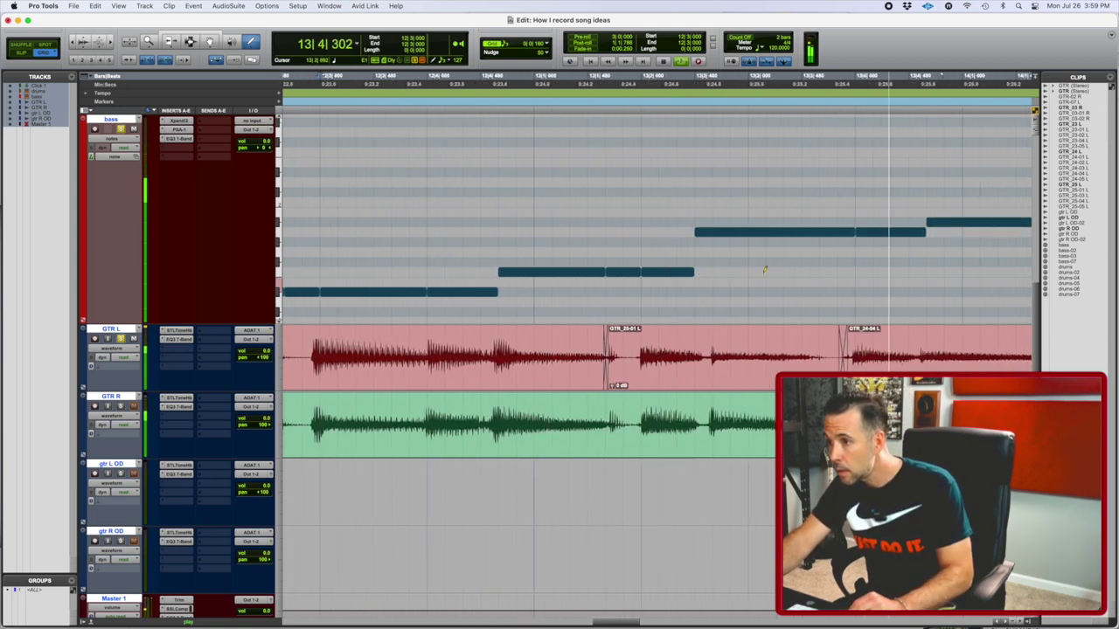
pyautogui.press('space')
pyautogui.moveTo(852, 232); pyautogui.dragTo(811, 234)
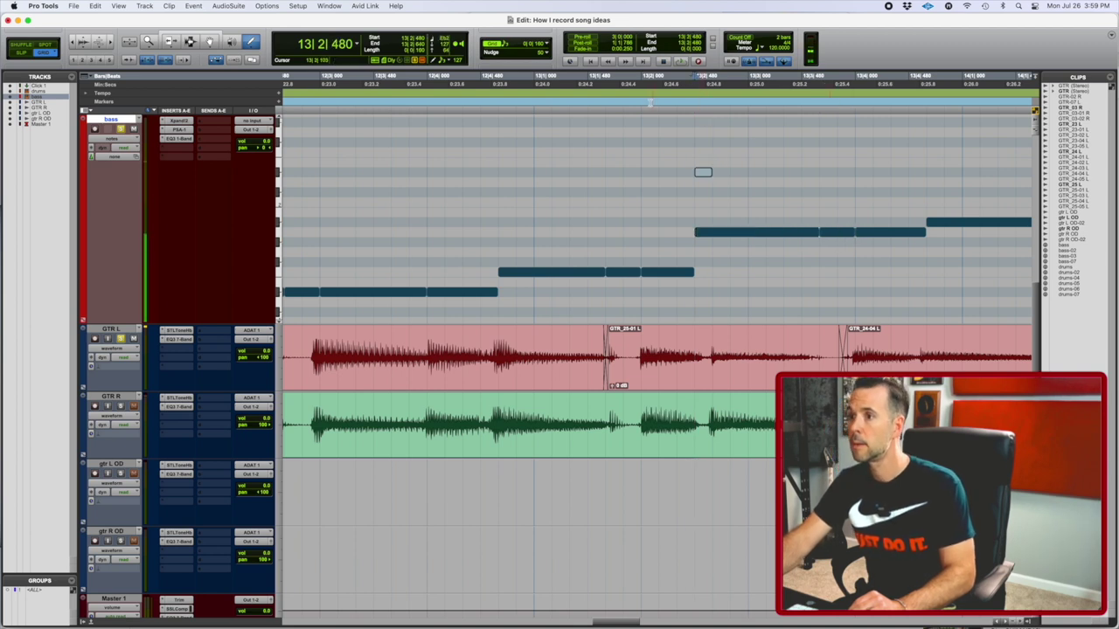
# Step: Undo the Eb2 bass note at 13|2|480 and play the passage from 13|2|000
pyautogui.click(649, 104)
pyautogui.press('space')
pyautogui.press('space')
pyautogui.press('super+z')
pyautogui.click(647, 106)
pyautogui.press('space')
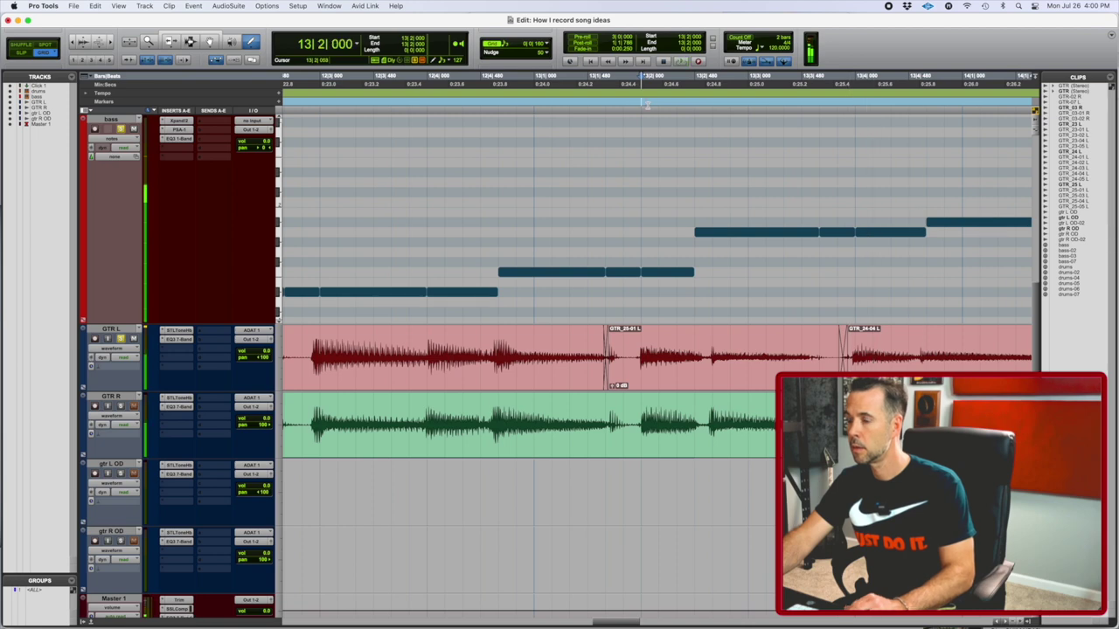
pyautogui.press('space')
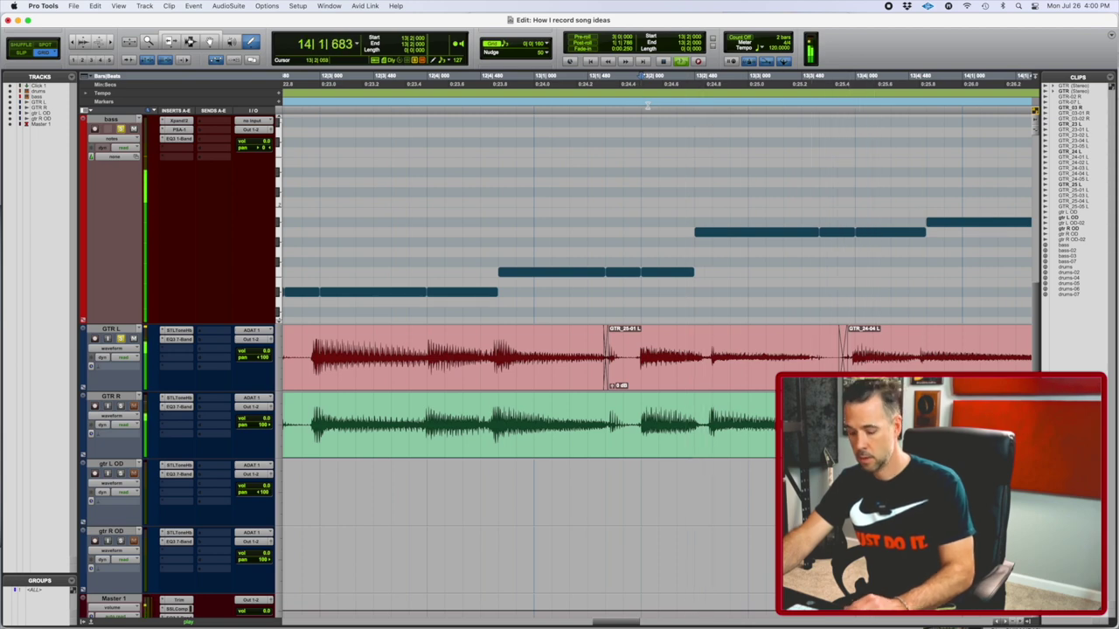
pyautogui.press('space')
# Step: Play the new riff with its bass line from 9|4|640
pyautogui.press('r')
pyautogui.press('r')
pyautogui.press('r')
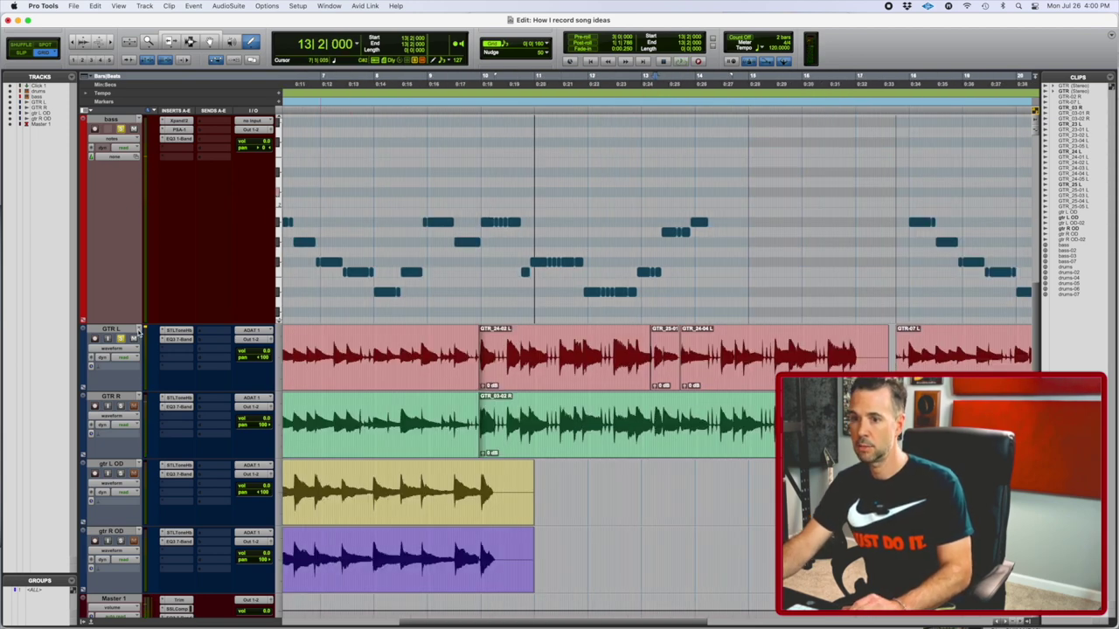
pyautogui.click(477, 80)
pyautogui.press('space')
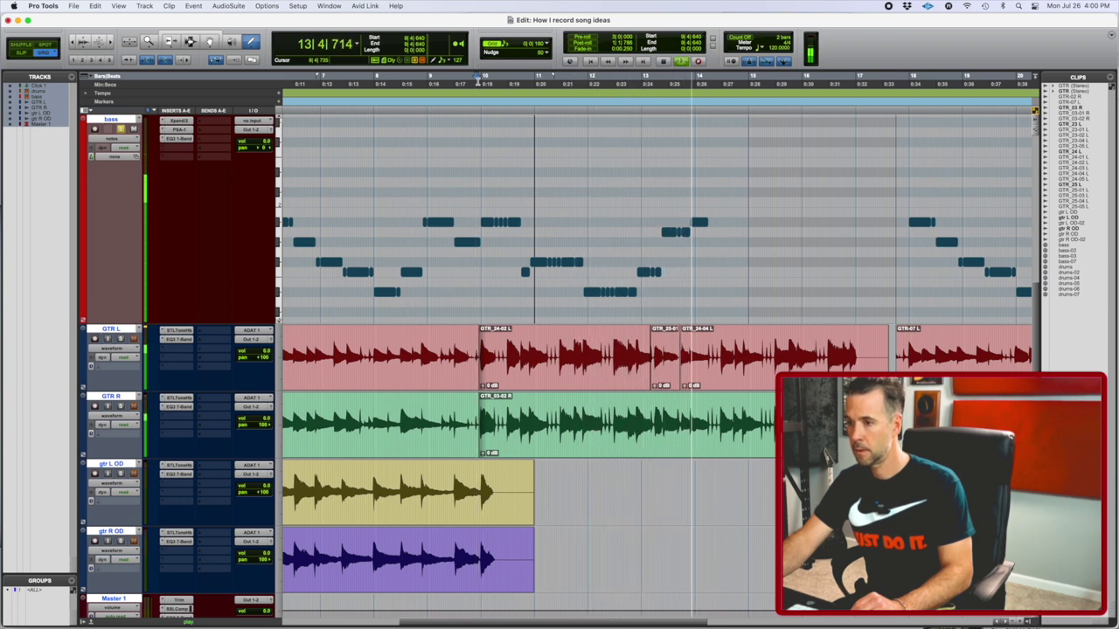
# Step: Move the first A1 bass note's start to 13|2|640, extend the preceding F1 note to meet it, and play from 12|4|160
pyautogui.click(629, 79)
pyautogui.press('t')
pyautogui.press('t')
pyautogui.press('t')
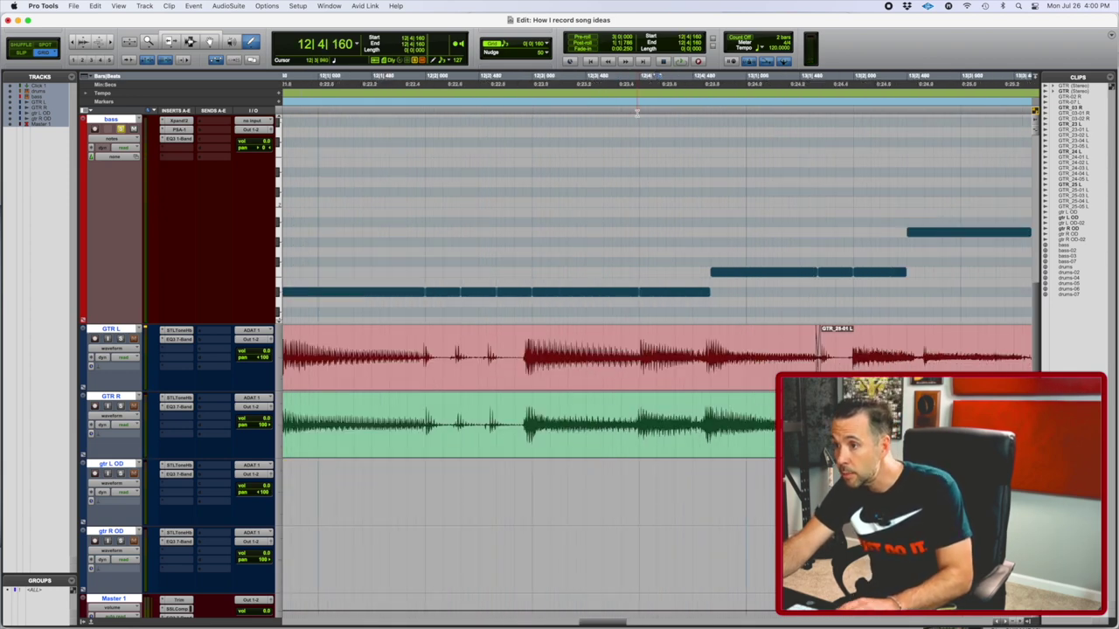
pyautogui.press('space')
pyautogui.hscroll(3, 636, 115)
pyautogui.press('space')
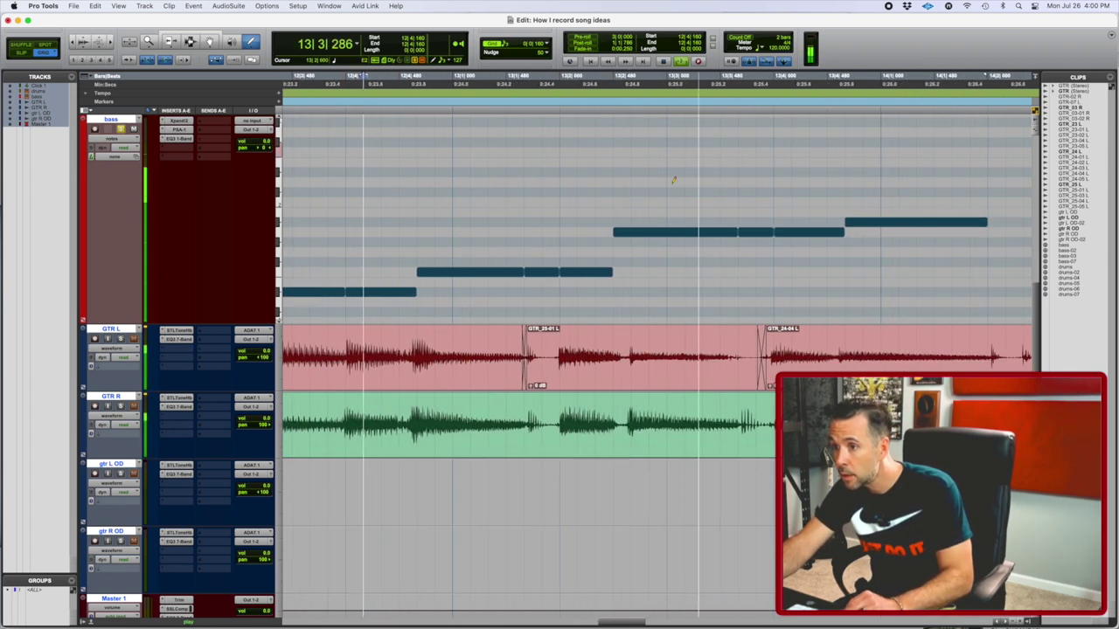
pyautogui.moveTo(616, 232); pyautogui.dragTo(630, 232)
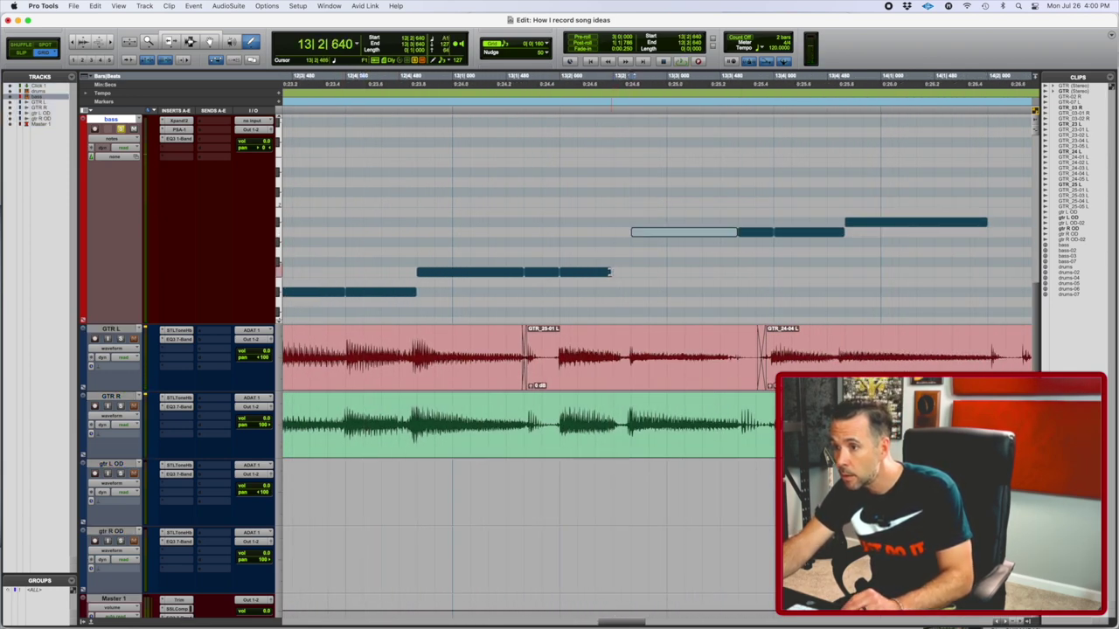
pyautogui.moveTo(609, 272); pyautogui.dragTo(625, 271)
pyautogui.click(362, 79)
pyautogui.press('space')
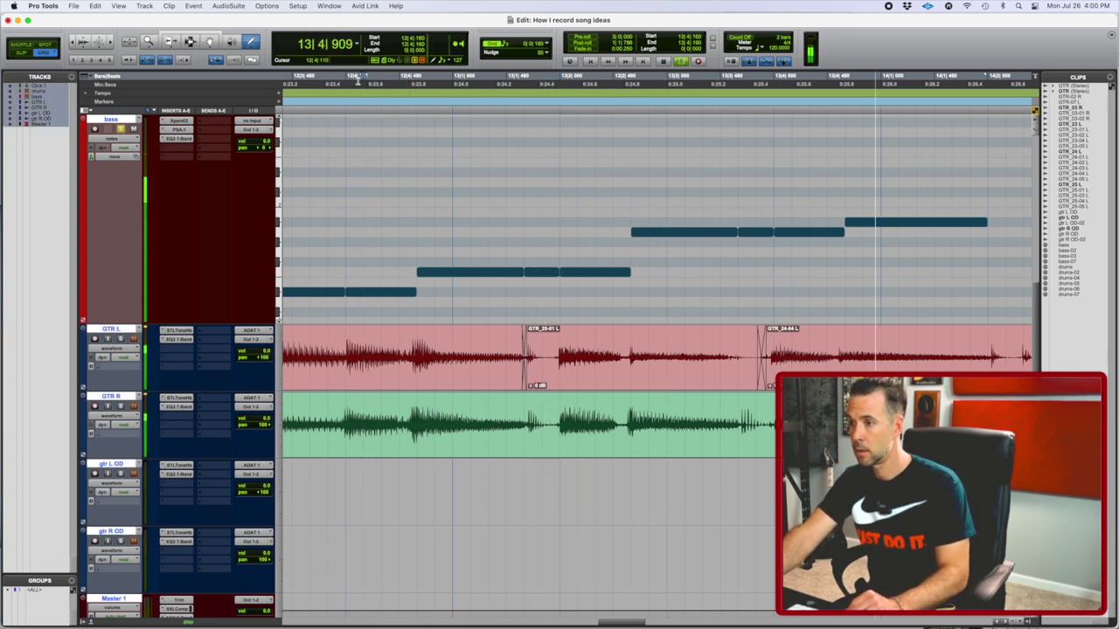
# Step: Play the guitar riff with its bass line from 9|3|160
pyautogui.press('r')
pyautogui.press('r')
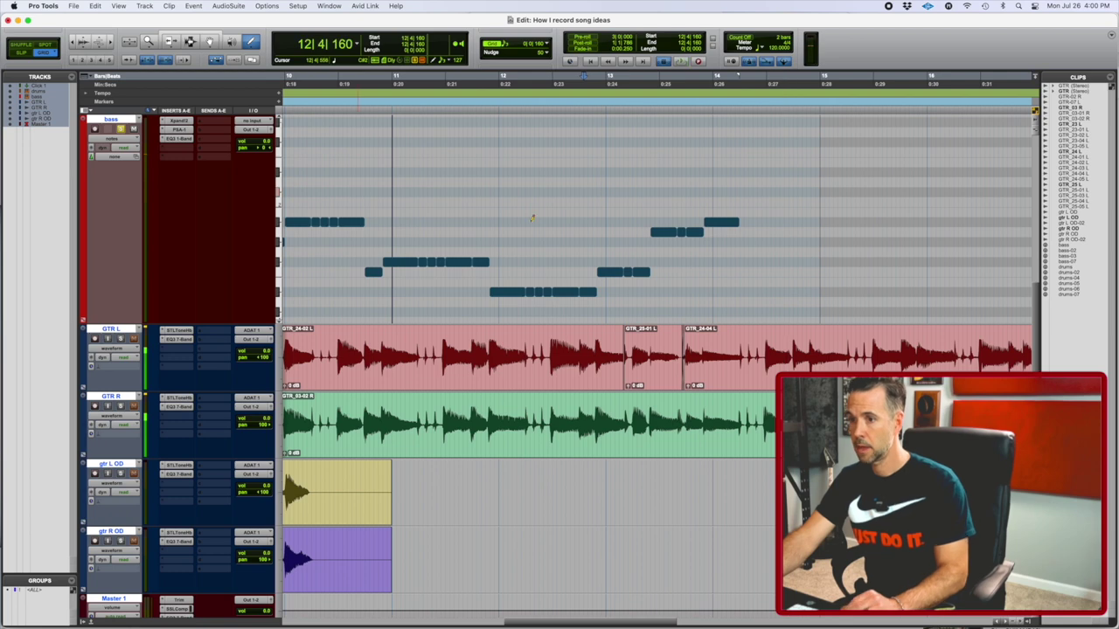
pyautogui.hscroll(-4, 662, 225)
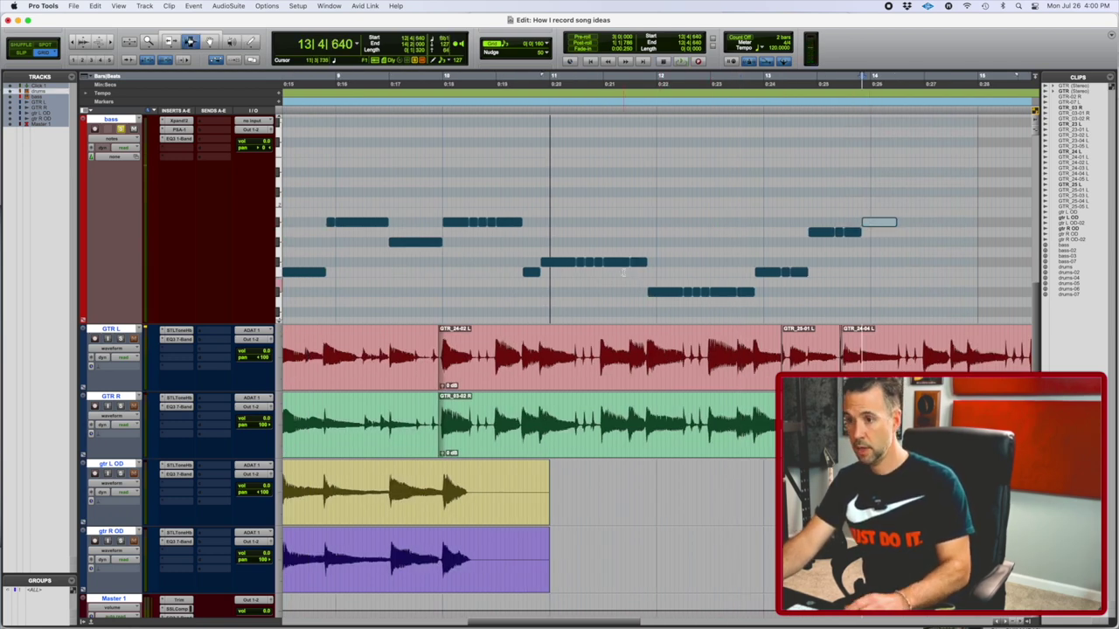
pyautogui.click(395, 237)
pyautogui.press('space')
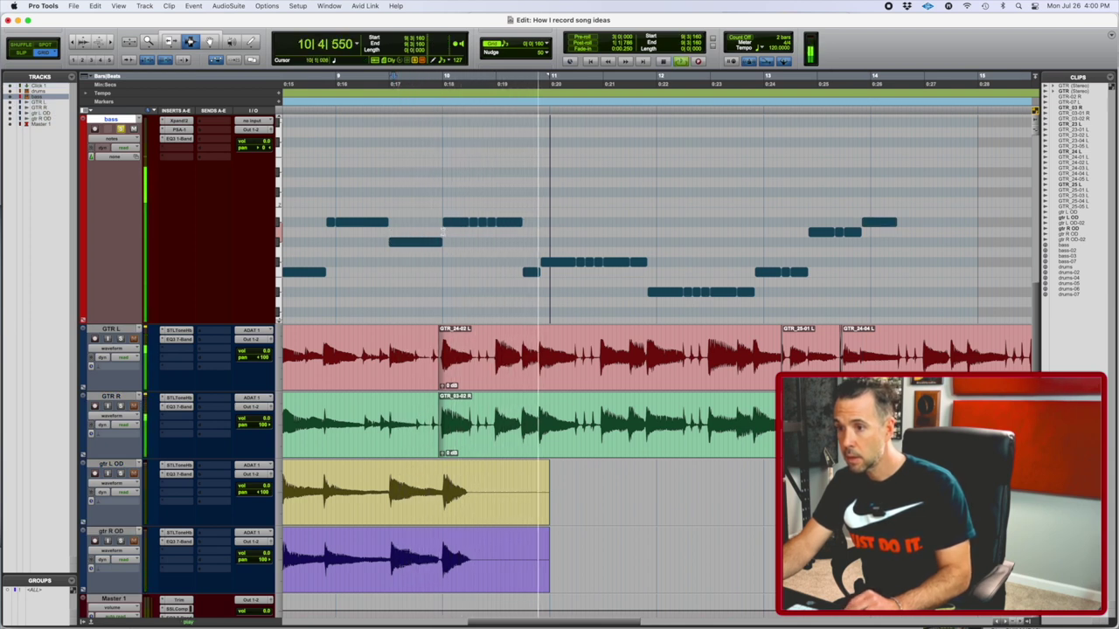
# Step: Try duplicating the bass notes from 10|1|000 to 13|4|640, play from 13|2|320, and undo the duplication
pyautogui.moveTo(443, 253); pyautogui.dragTo(863, 258)
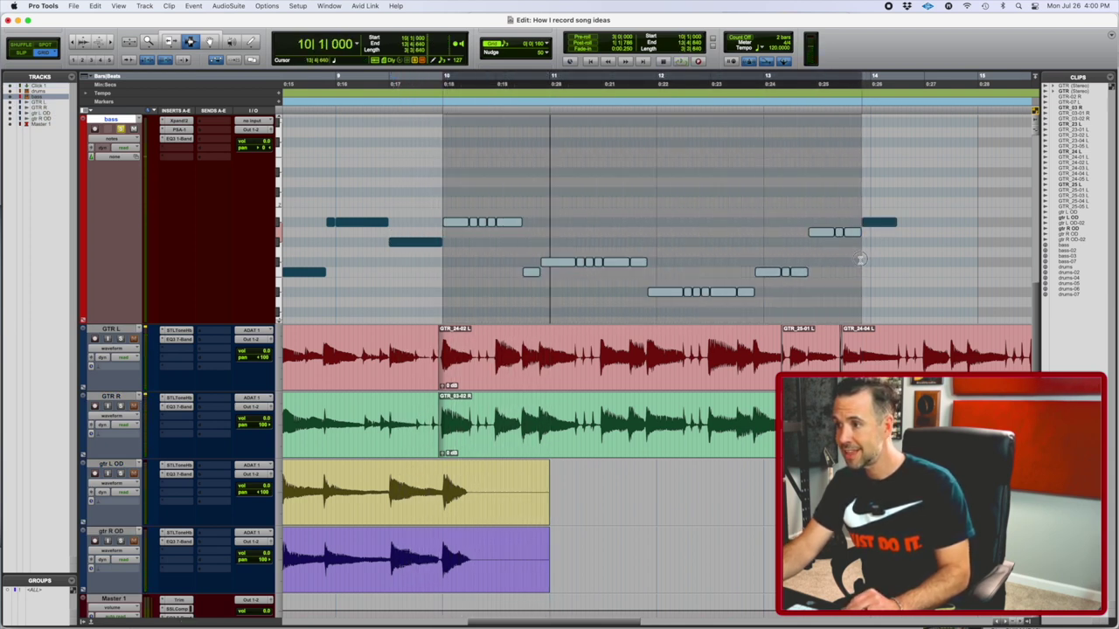
pyautogui.press('super+d')
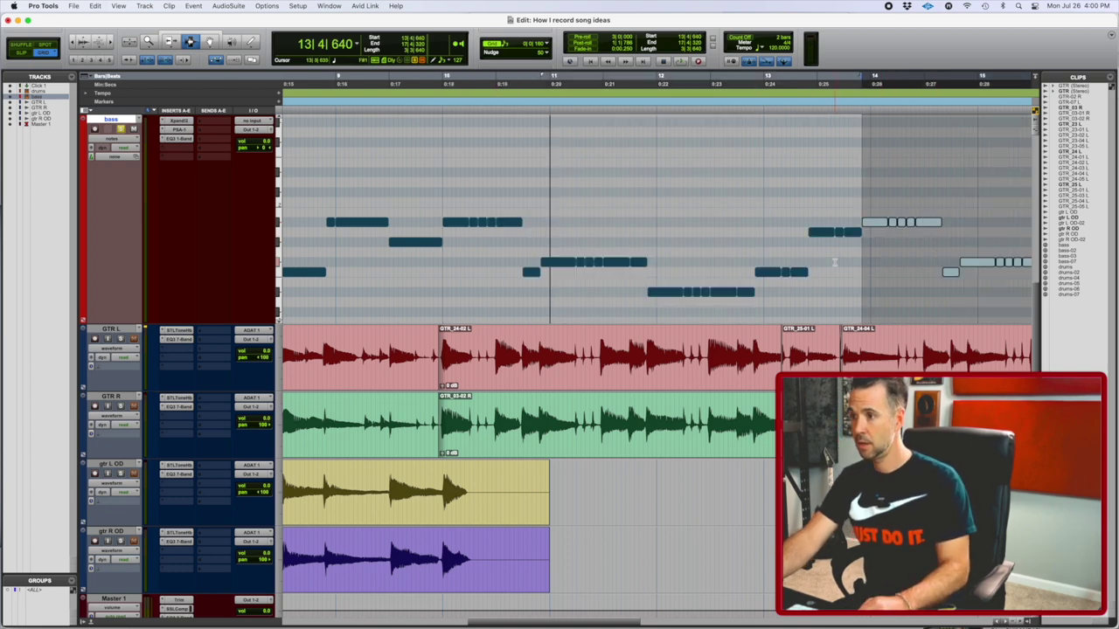
pyautogui.click(798, 242)
pyautogui.press('space')
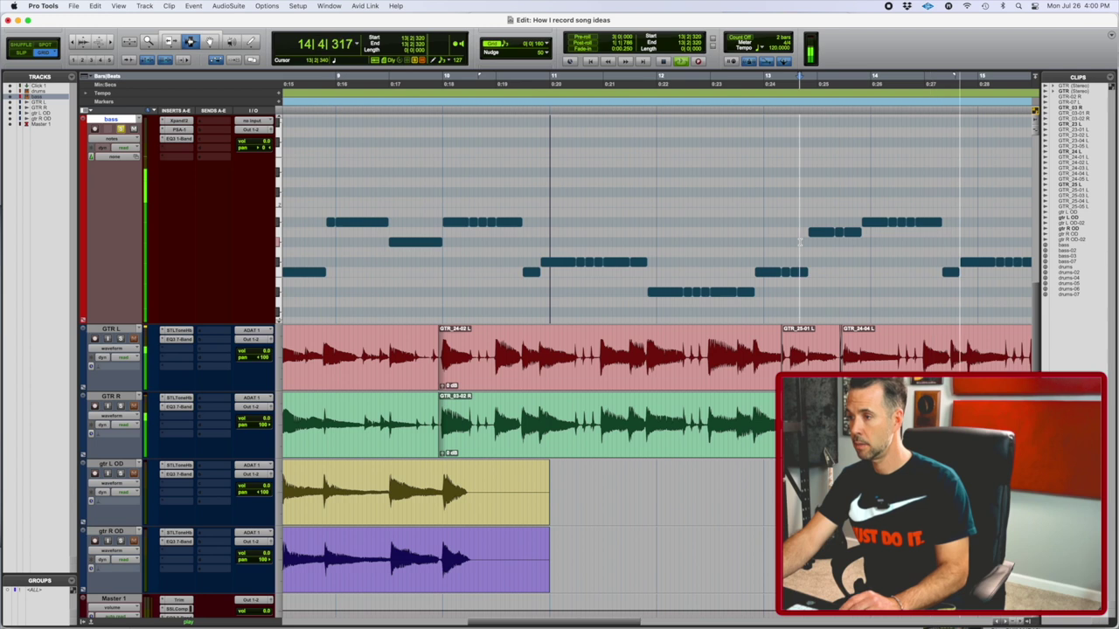
pyautogui.press('space')
pyautogui.press('super+z')
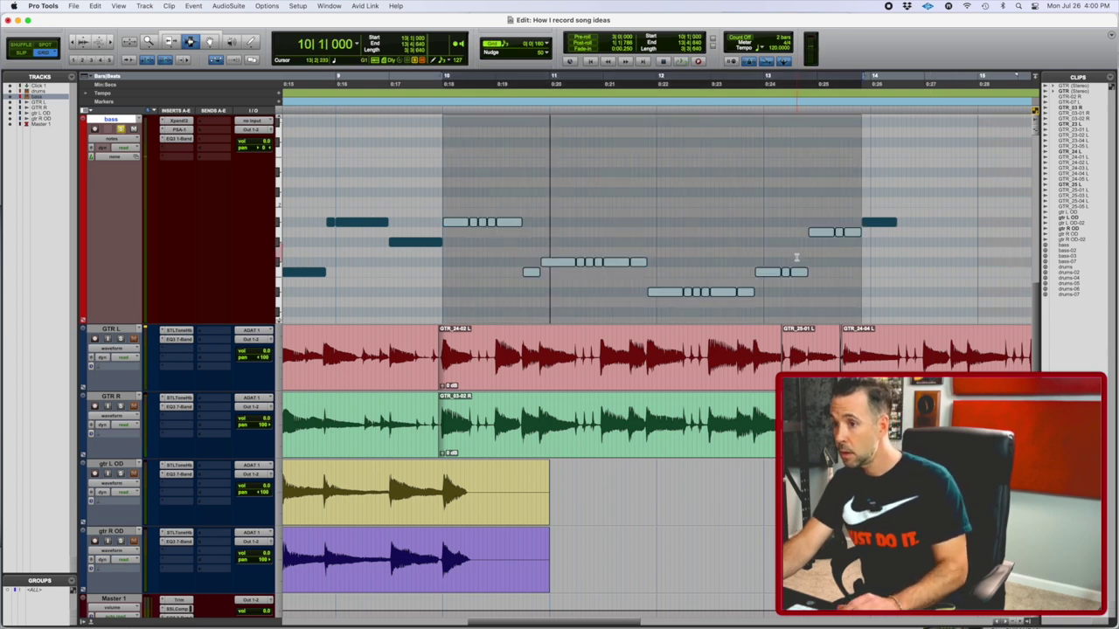
# Step: Copy the bass notes from 10|2|000 to 13|4|640 and paste them at 14|2|000
pyautogui.hscroll(4, 716, 259)
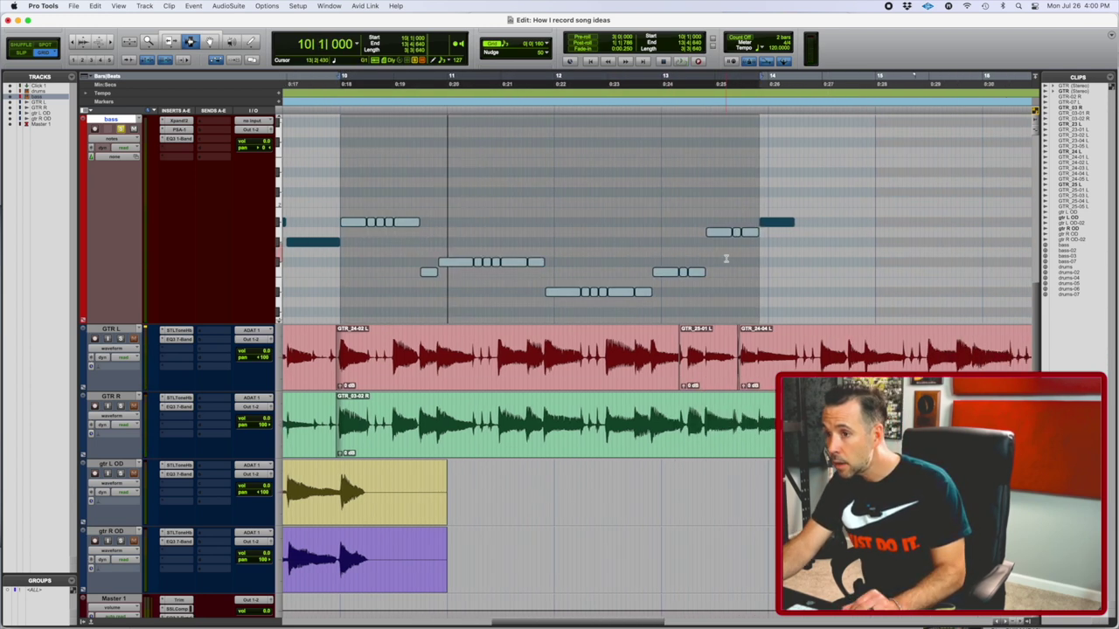
pyautogui.moveTo(368, 222)
pyautogui.mouseDown()
pyautogui.moveTo(399, 223)
pyautogui.moveTo(371, 226)
pyautogui.mouseUp()
pyautogui.moveTo(389, 225); pyautogui.dragTo(752, 233)
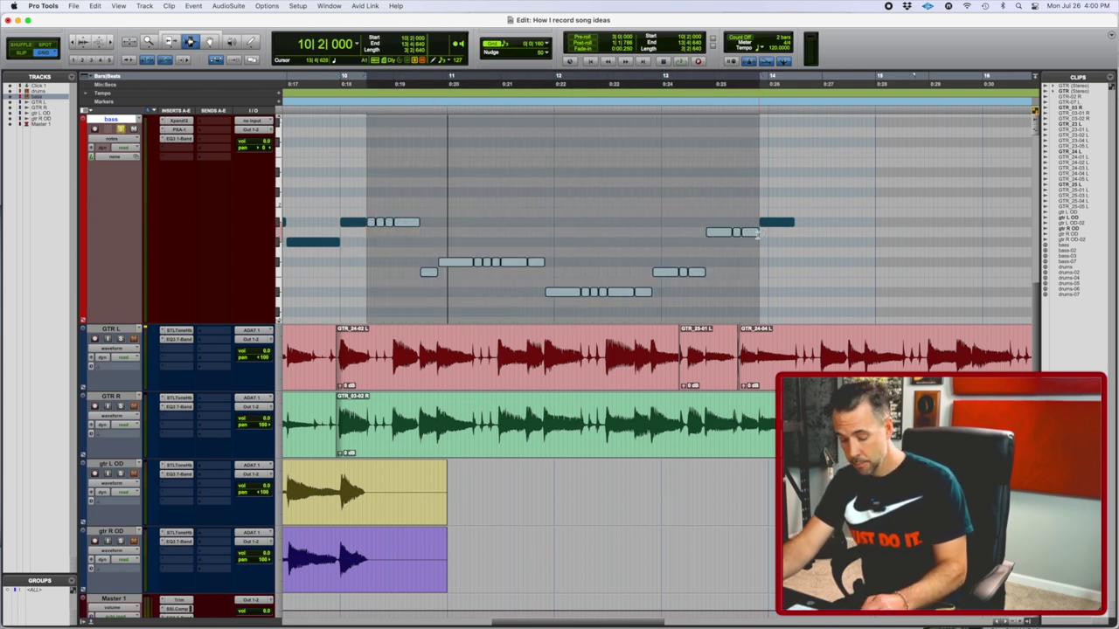
pyautogui.click(799, 249)
pyautogui.press('t')
pyautogui.press('t')
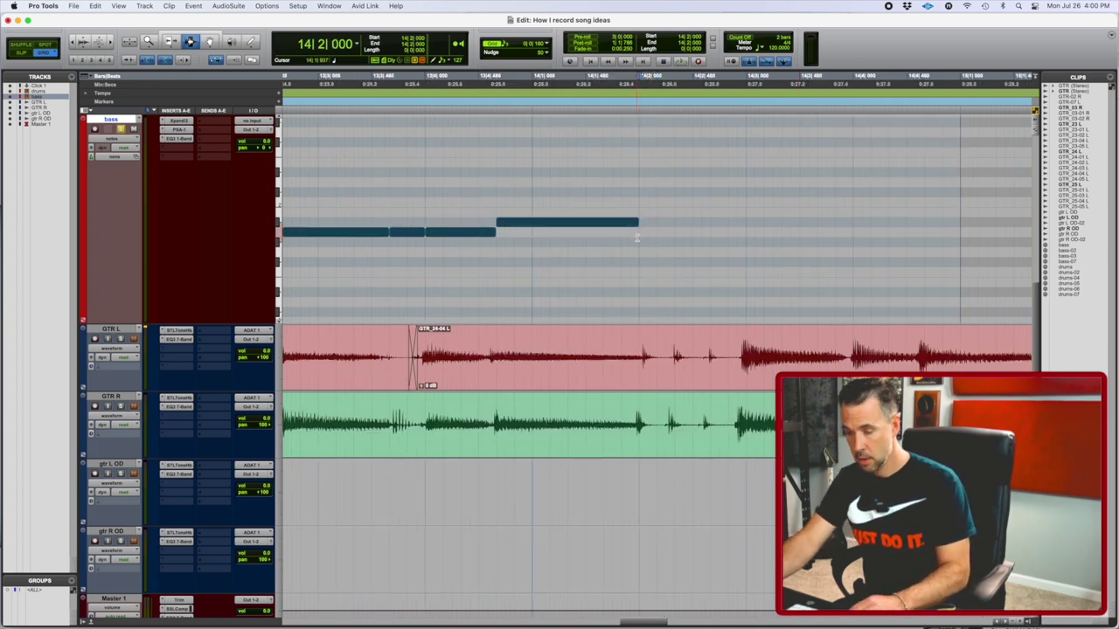
# Step: Play the pasted bass line from 13|3|480 and solo the GTR L track alongside the bass
pyautogui.click(373, 208)
pyautogui.press('space')
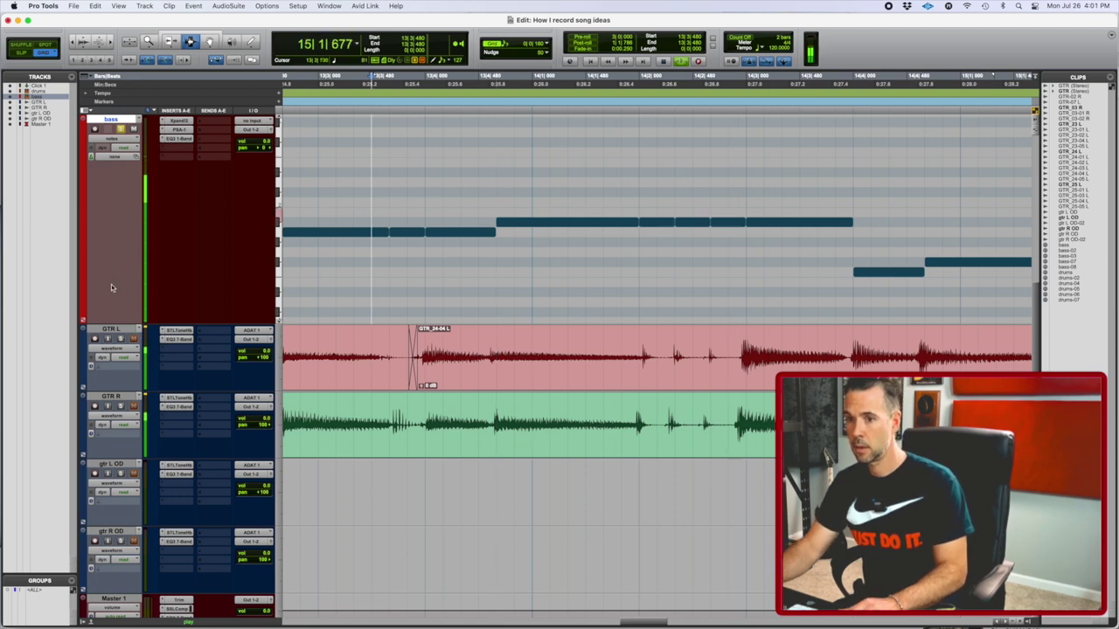
pyautogui.press('r')
pyautogui.press('r')
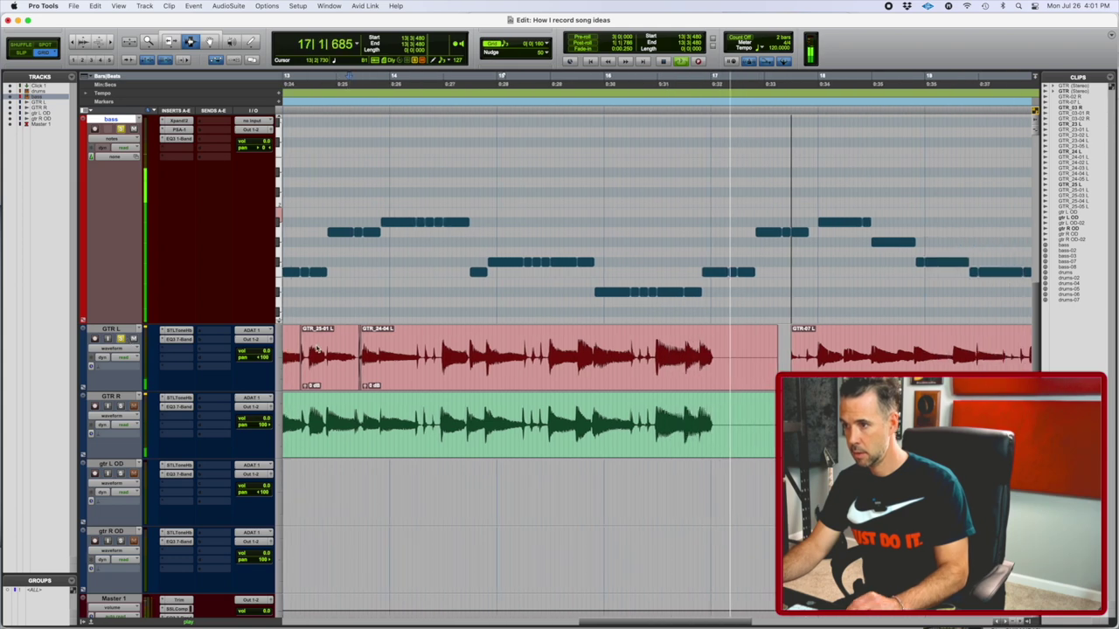
pyautogui.press('space')
# Step: Delete the surplus pasted bass notes from 17|1|640 to 17|4|800 and play from bar 16
pyautogui.hscroll(5, 790, 252)
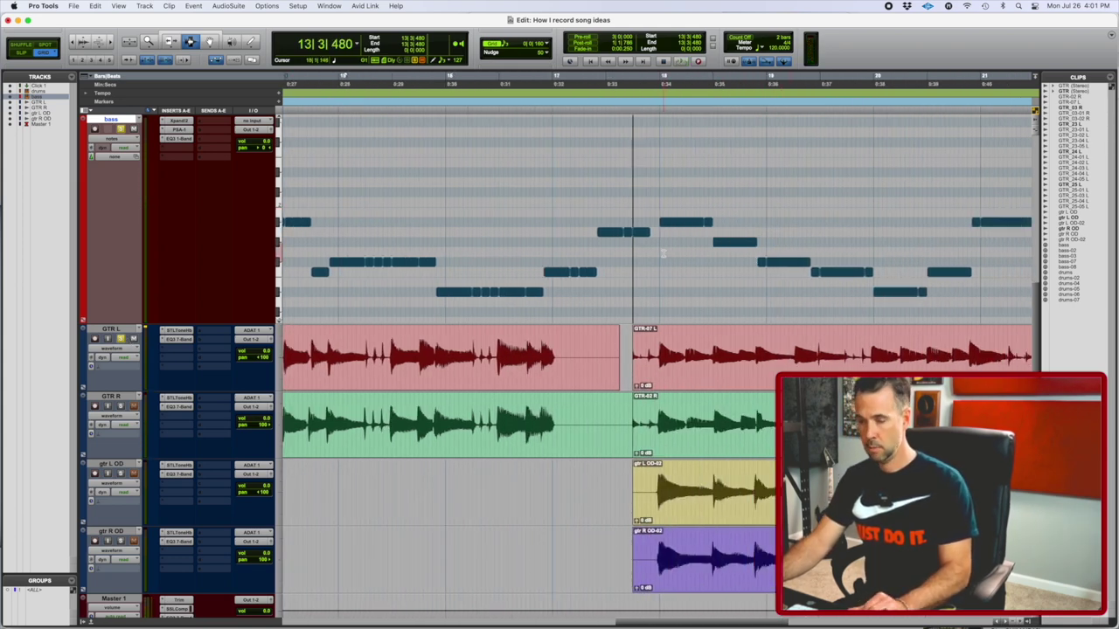
pyautogui.press('super+z')
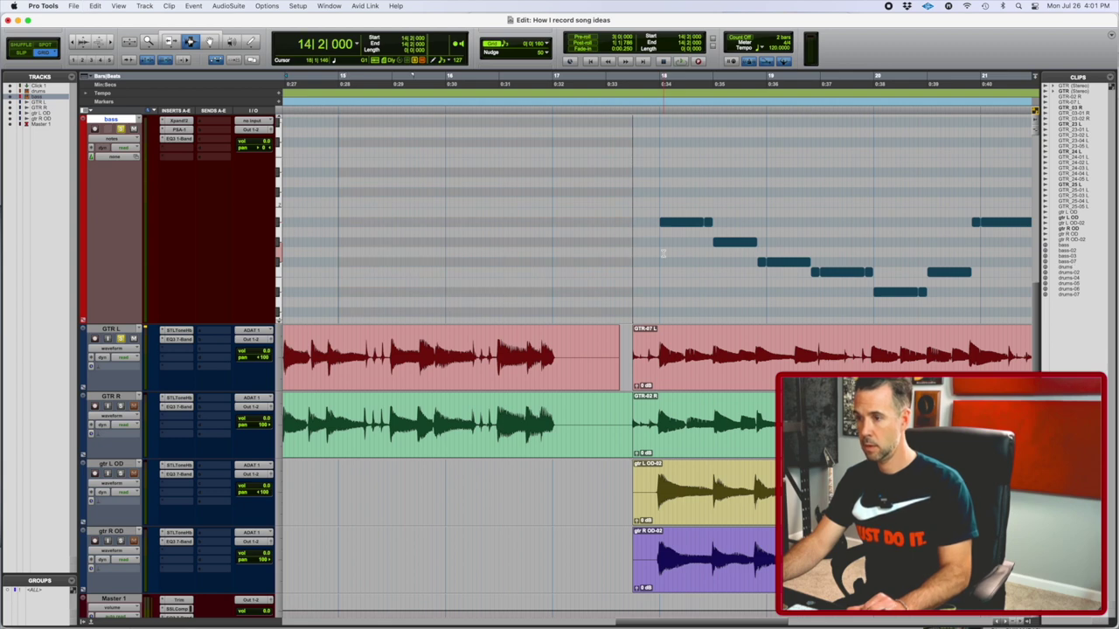
pyautogui.press('super+shift+z')
pyautogui.moveTo(657, 246); pyautogui.dragTo(572, 249)
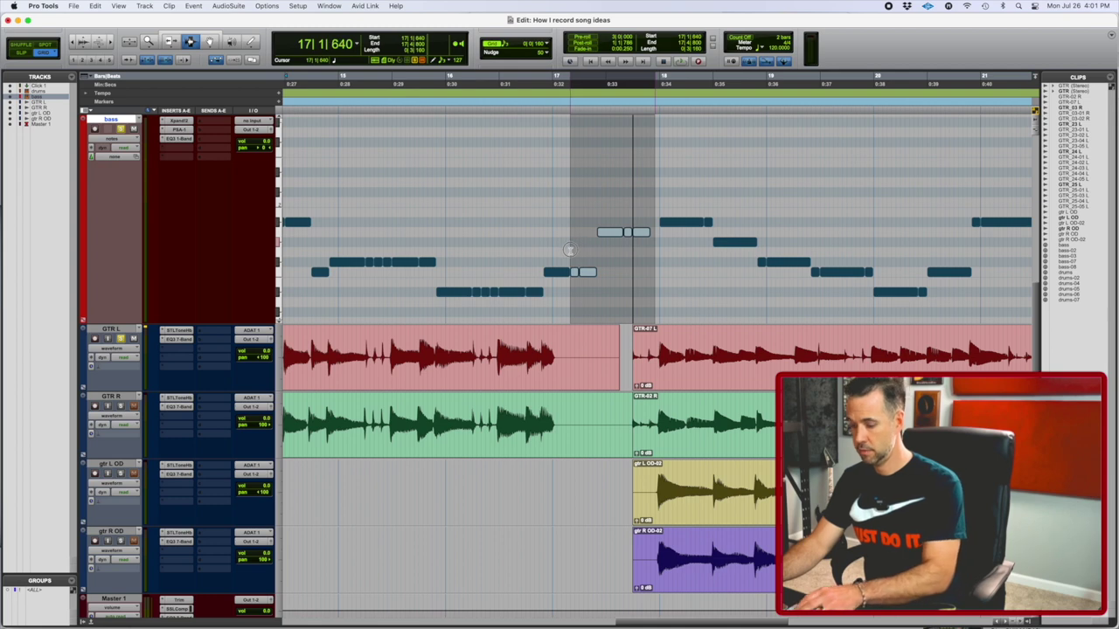
pyautogui.press('Delete')
pyautogui.click(467, 250)
pyautogui.press('space')
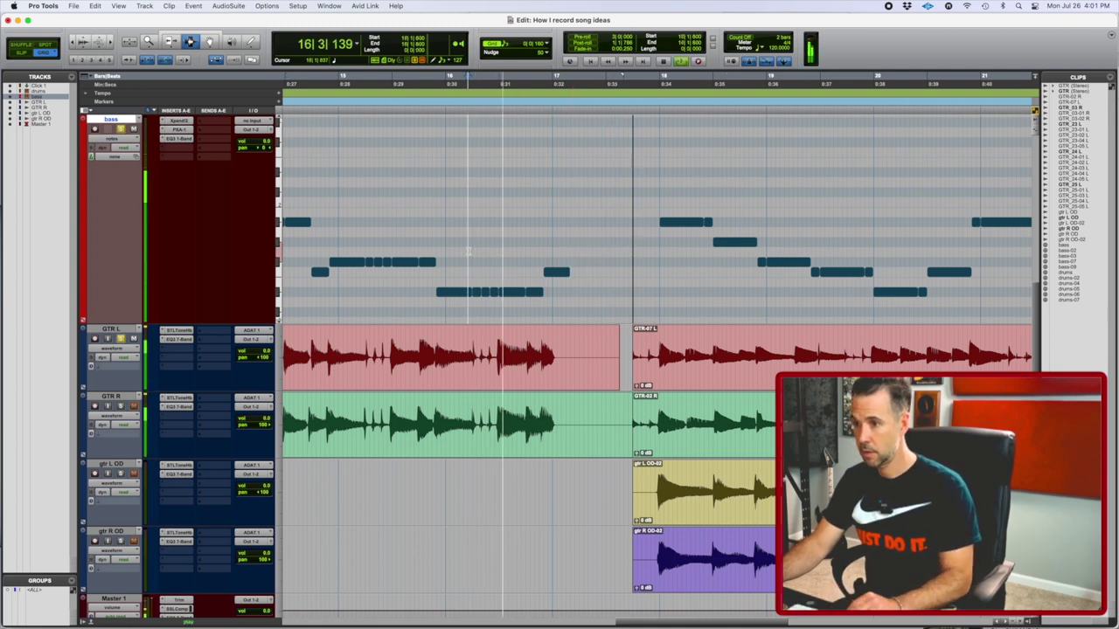
# Step: Shorten the riff's last bass note to end at 17|1|320 and play from 16|2|800
pyautogui.press('space')
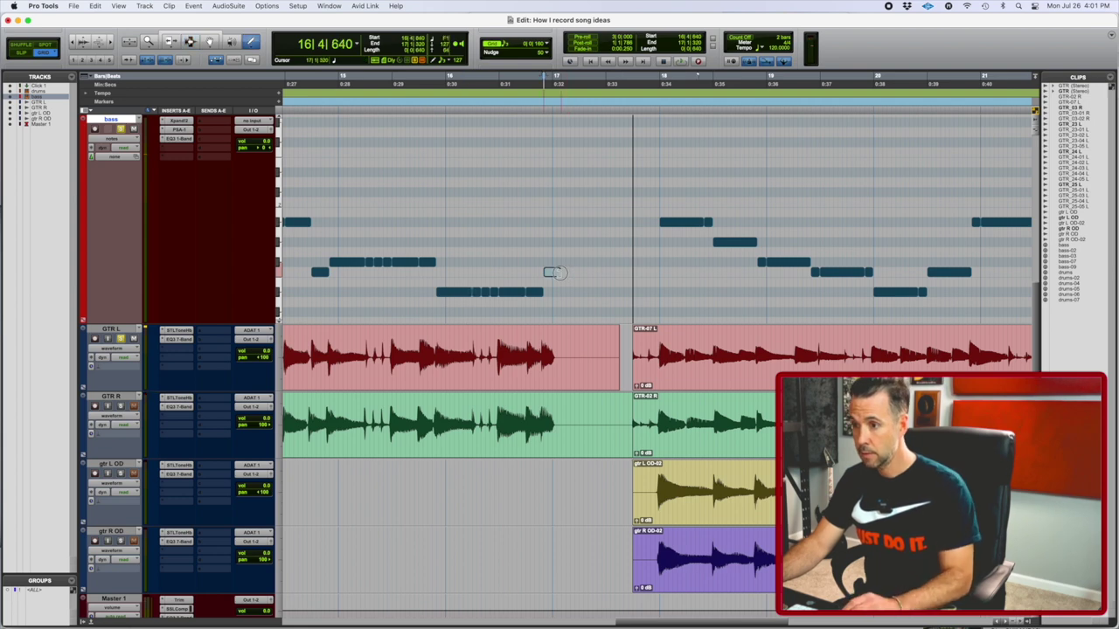
pyautogui.click(495, 127)
pyautogui.press('space')
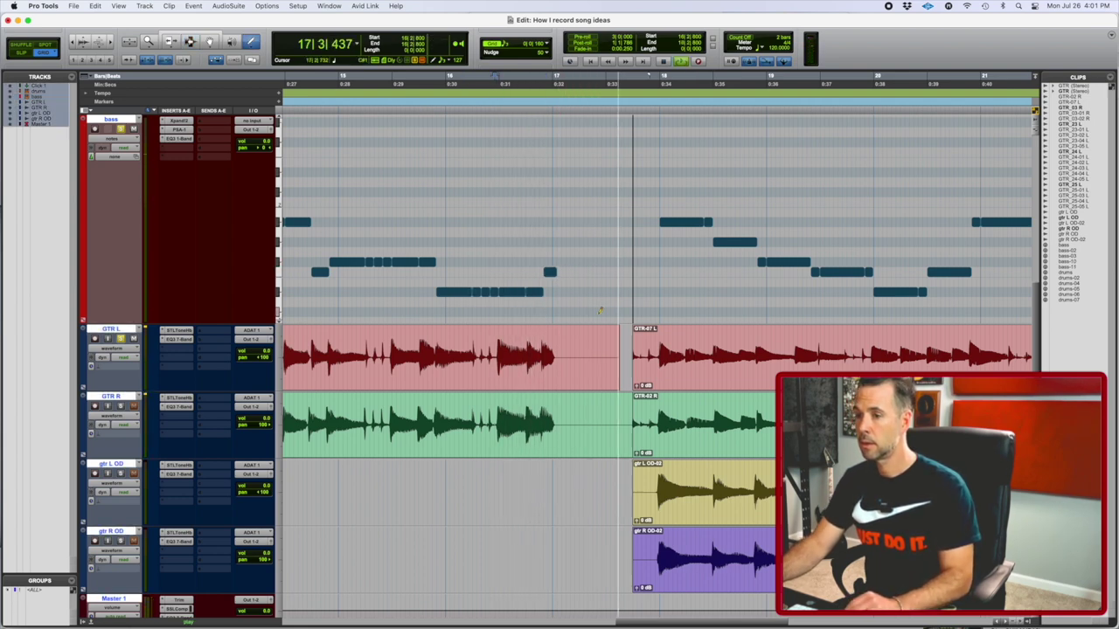
# Step: Turn off solo on the bass and GTR L tracks and play the full mix from 16|2|800
pyautogui.press('space')
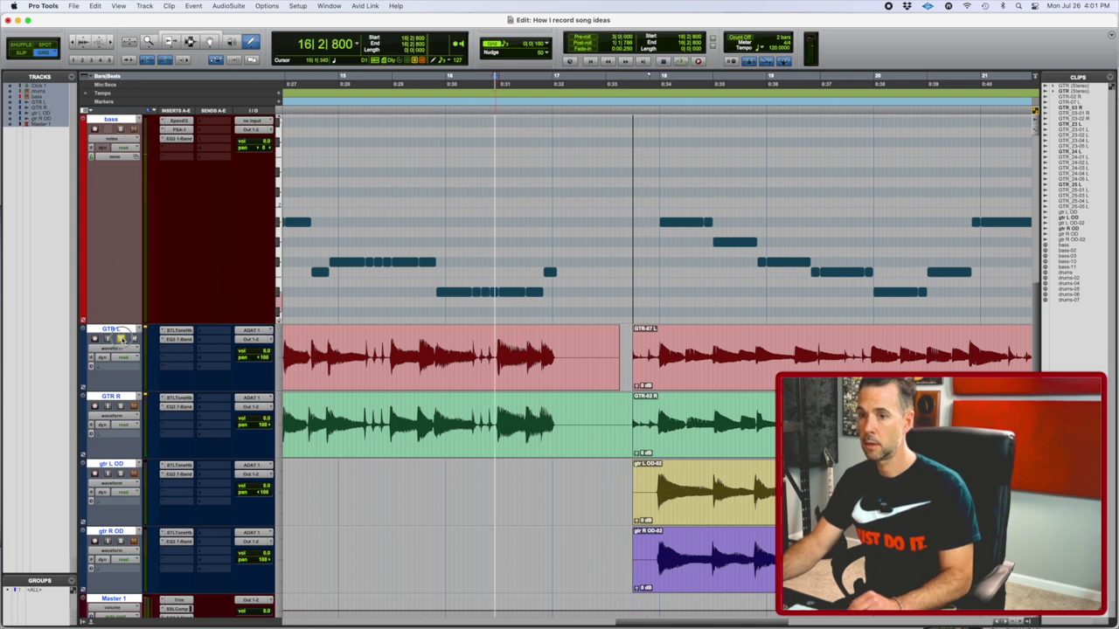
pyautogui.press('space')
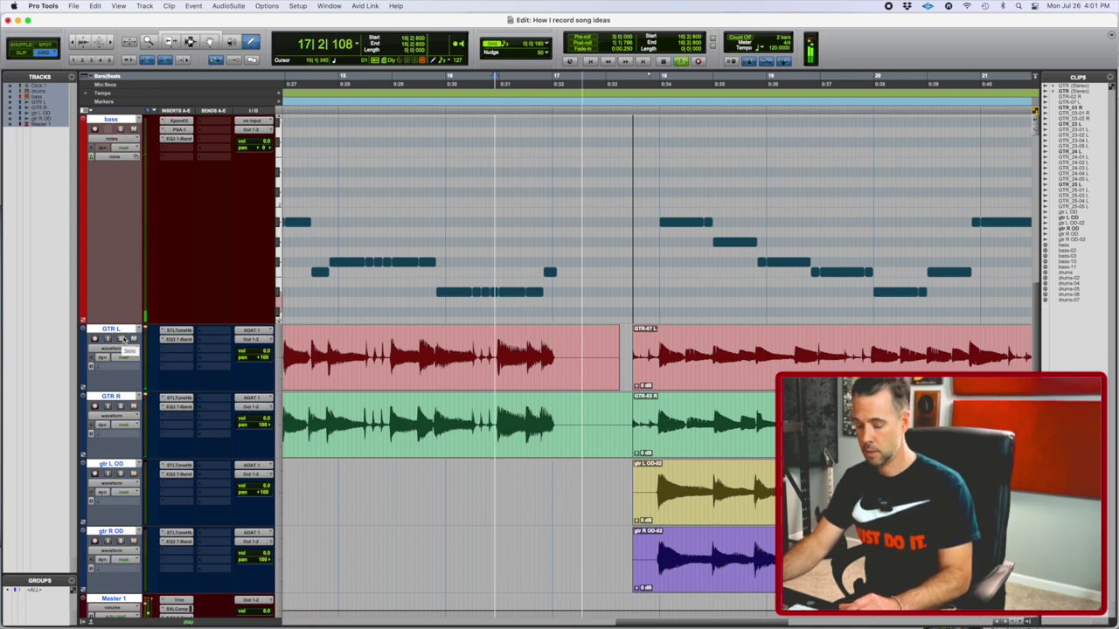
pyautogui.press('r')
pyautogui.press('r')
pyautogui.press('r')
pyautogui.press('space')
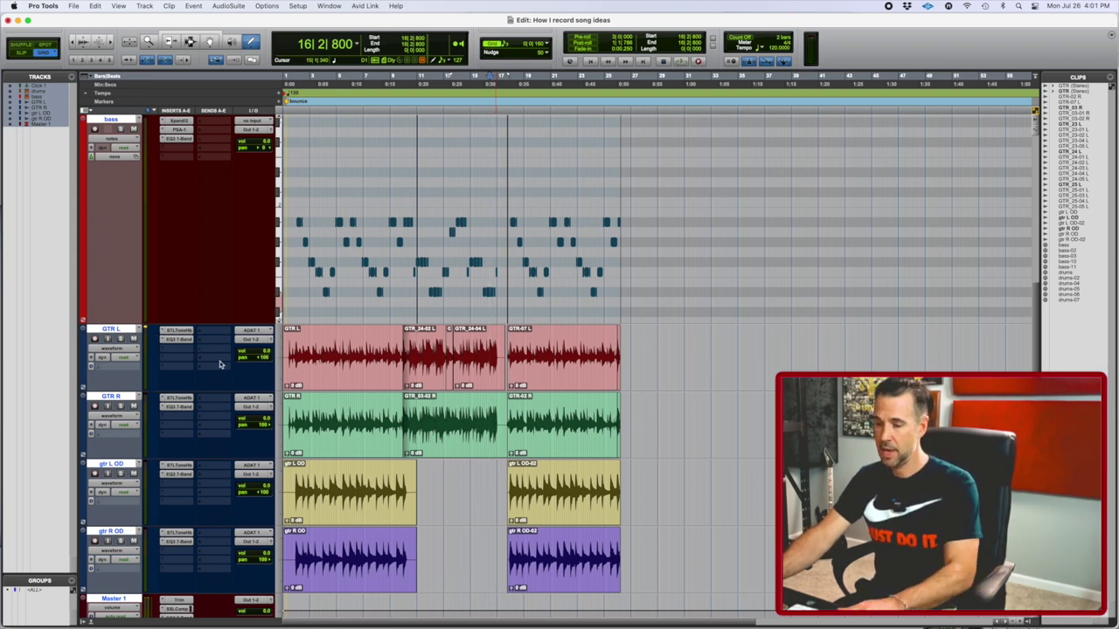
# Step: Add crossfades at the clip joins just before bar 10 on the GTR L and GTR R tracks
pyautogui.press('t')
pyautogui.press('t')
pyautogui.press('t')
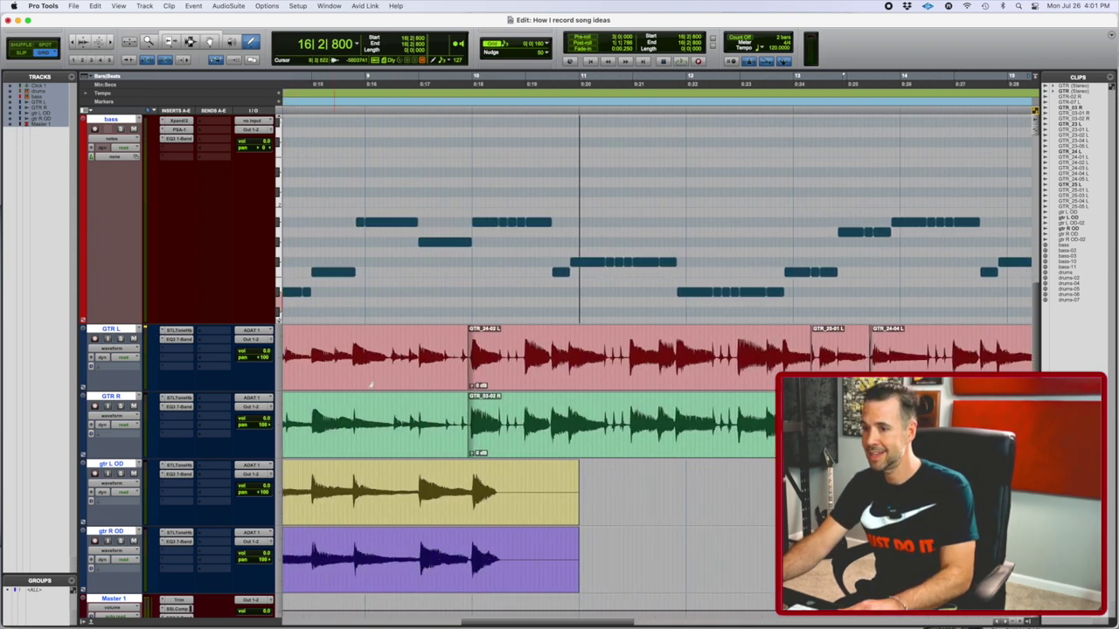
pyautogui.press('super+7')
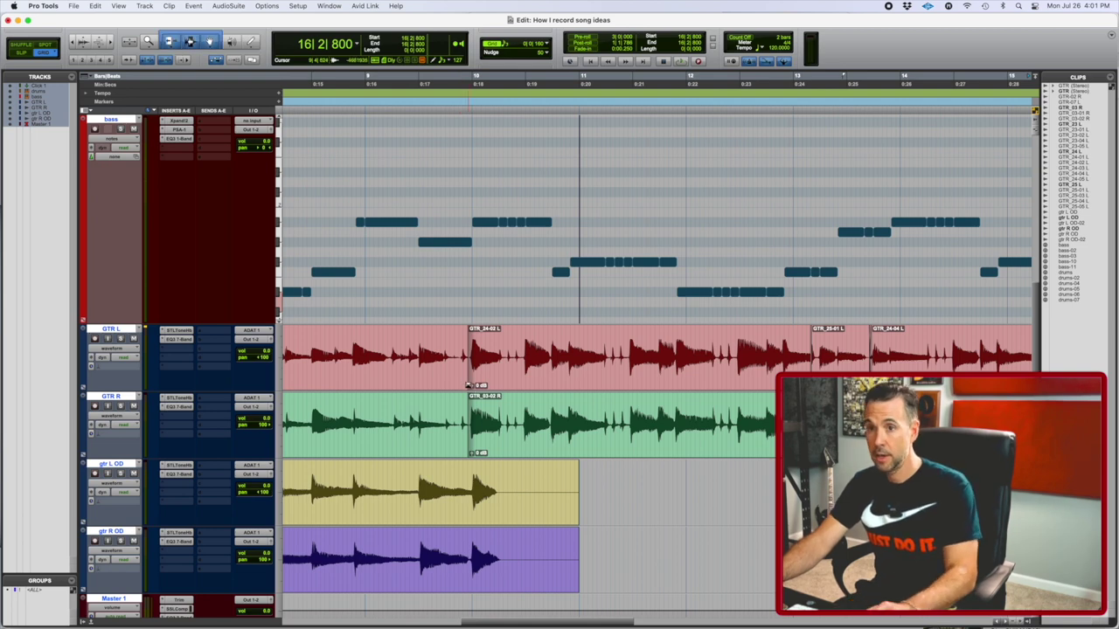
pyautogui.click(467, 384)
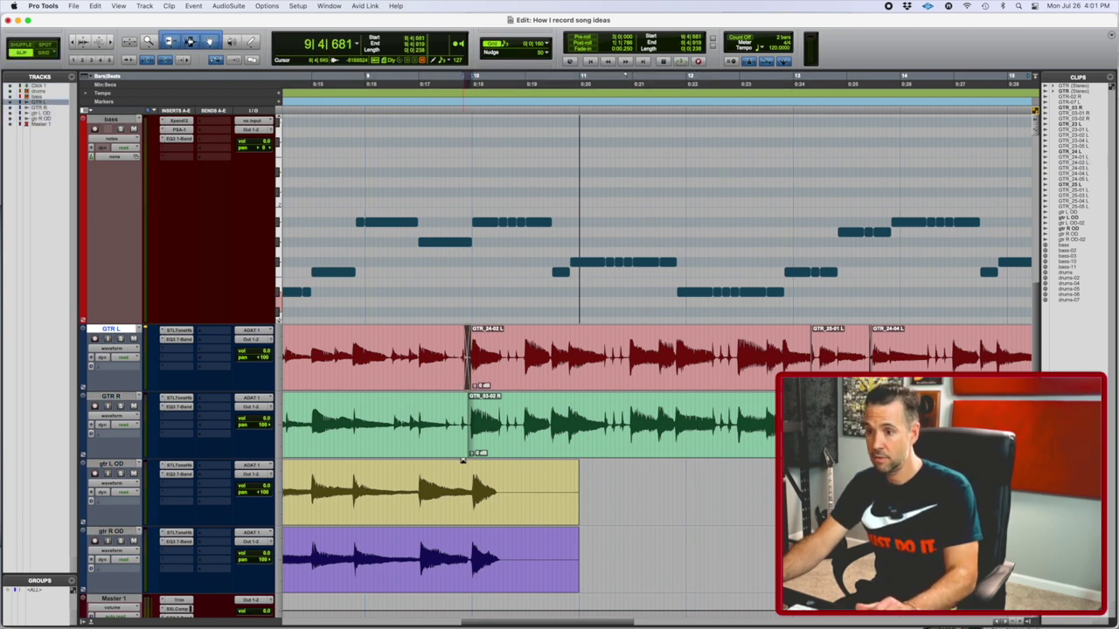
pyautogui.click(464, 455)
pyautogui.moveTo(465, 458); pyautogui.dragTo(467, 458)
# Step: Extend the start of the GTR R clip following the riff to 17|3|883 and add a short fade-in
pyautogui.press('r')
pyautogui.press('r')
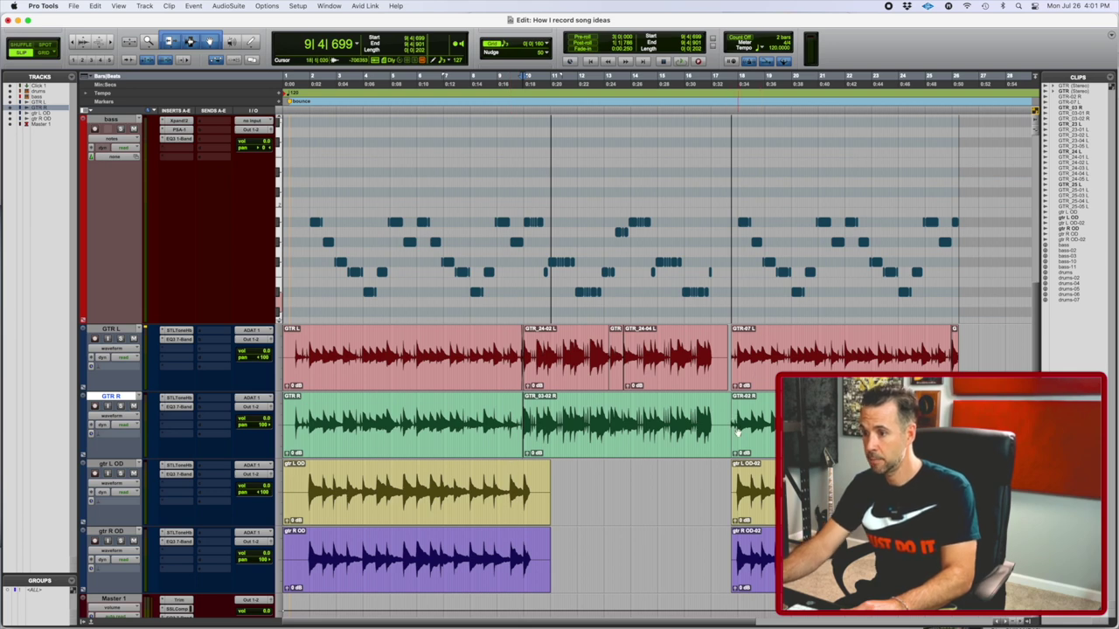
pyautogui.moveTo(732, 428); pyautogui.dragTo(689, 453)
pyautogui.press('t')
pyautogui.press('t')
pyautogui.click(685, 454)
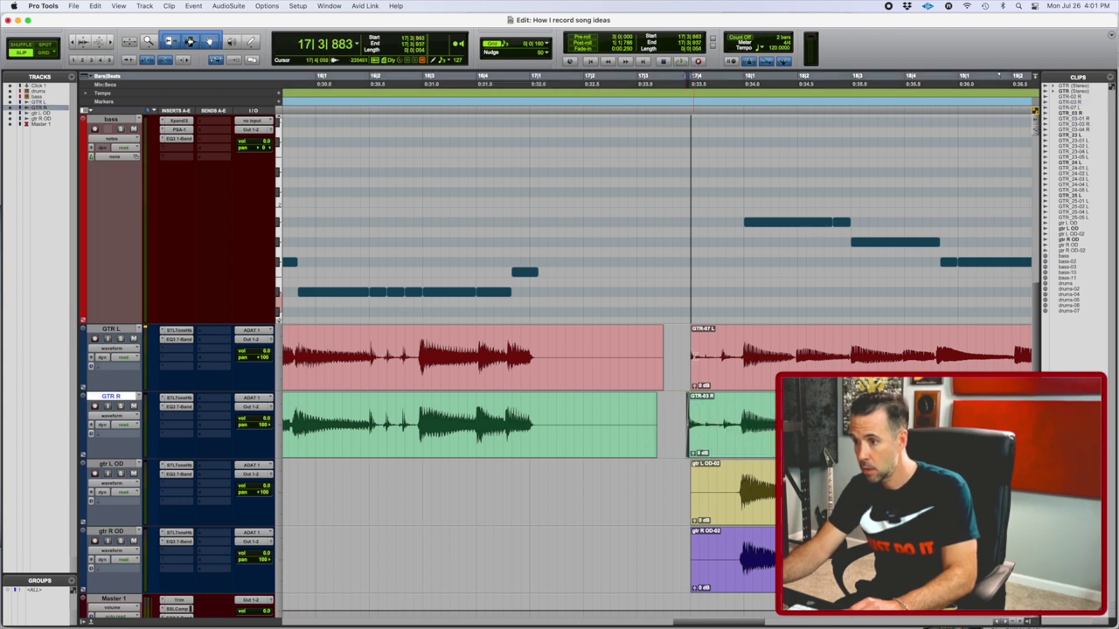
# Step: Extend the following GTR L clip's start with a short fade-in, and fade out the riff clips on both GTR tracks from 17|2|652
pyautogui.moveTo(690, 367); pyautogui.dragTo(617, 425)
pyautogui.click(688, 385)
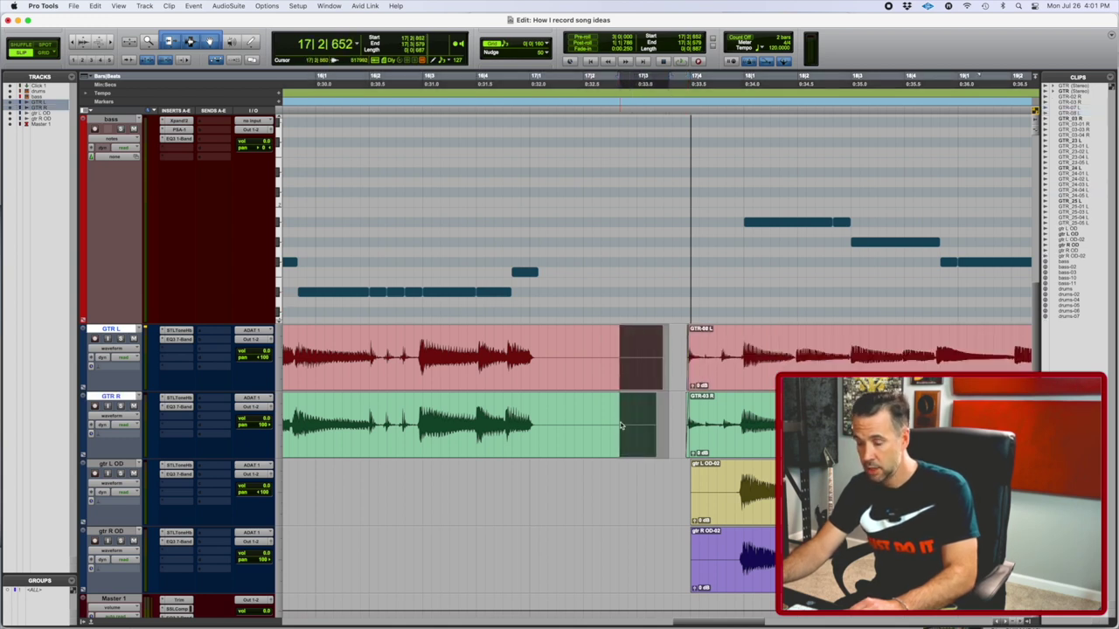
pyautogui.press('f')
# Step: Play the song from 8|3|732 through the new riff section
pyautogui.press('r')
pyautogui.press('r')
pyautogui.press('r')
pyautogui.press('r')
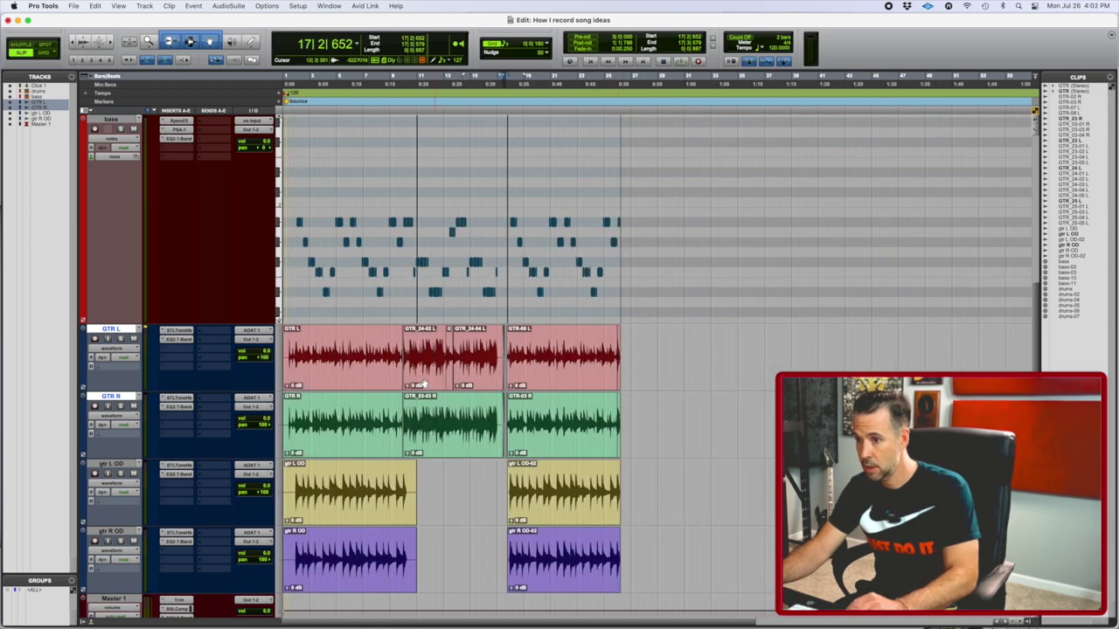
pyautogui.click(385, 336)
pyautogui.press('space')
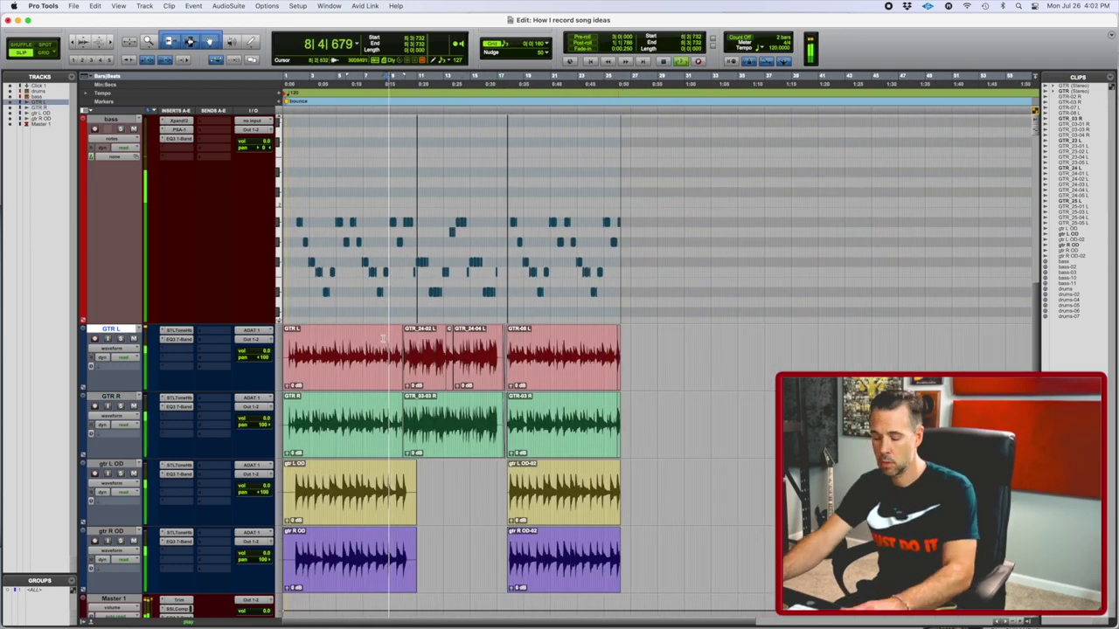
pyautogui.press('t')
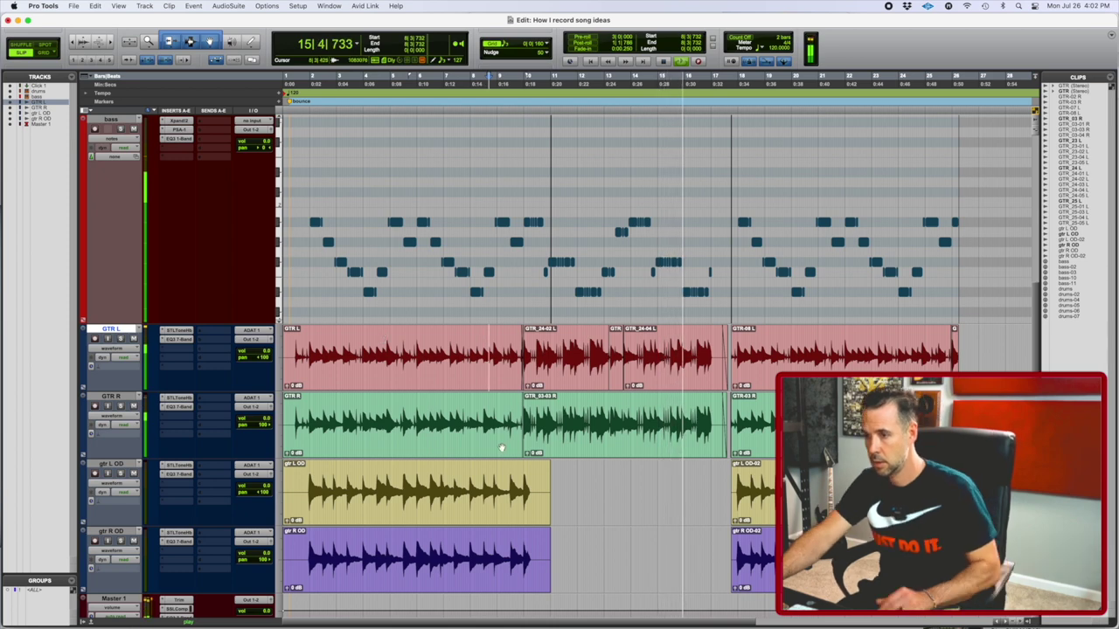
# Step: Examine the guitar riff's timing against the bass notes from bar 11 back to the clip joins before bar 10
pyautogui.click(667, 432)
pyautogui.click(574, 351)
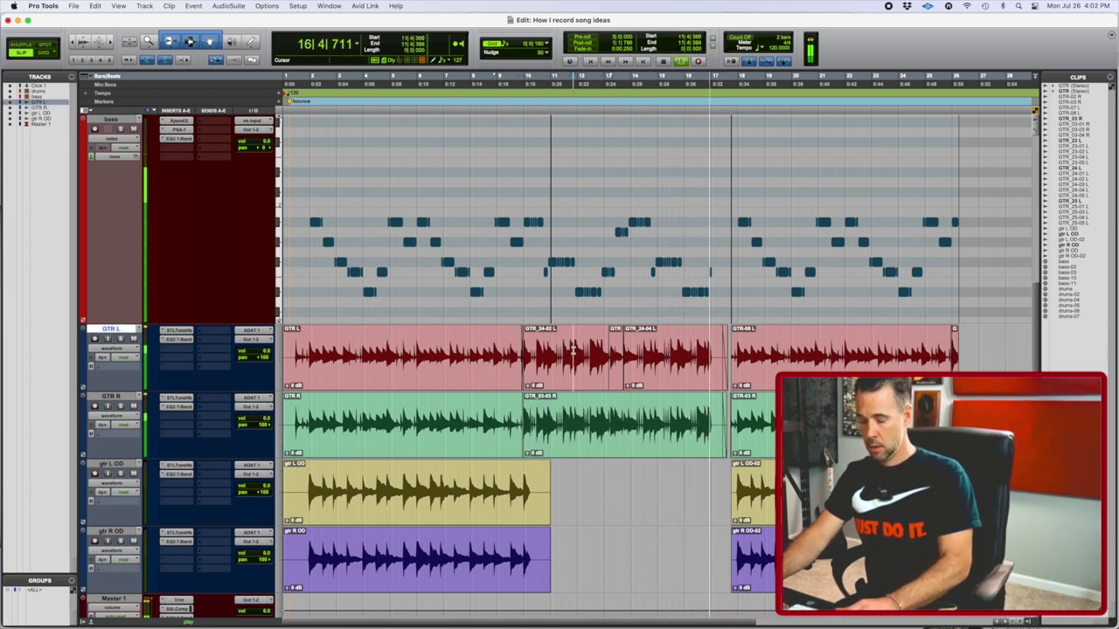
pyautogui.press('t')
pyautogui.press('t')
pyautogui.press('t')
pyautogui.press('t')
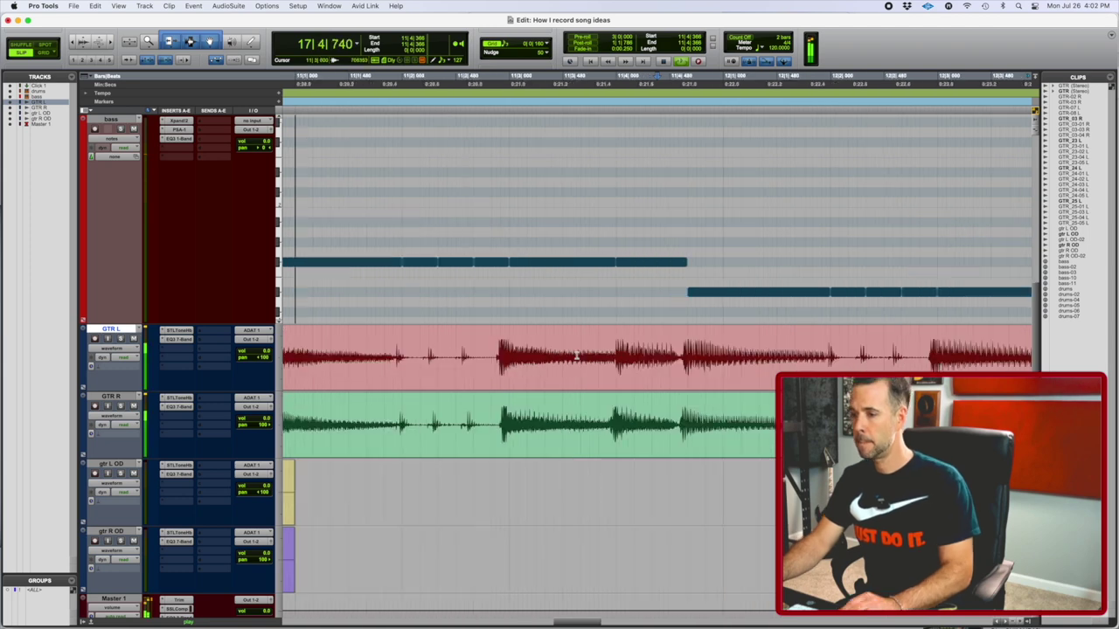
pyautogui.hscroll(-2, 577, 356)
pyautogui.hscroll(-1, 577, 358)
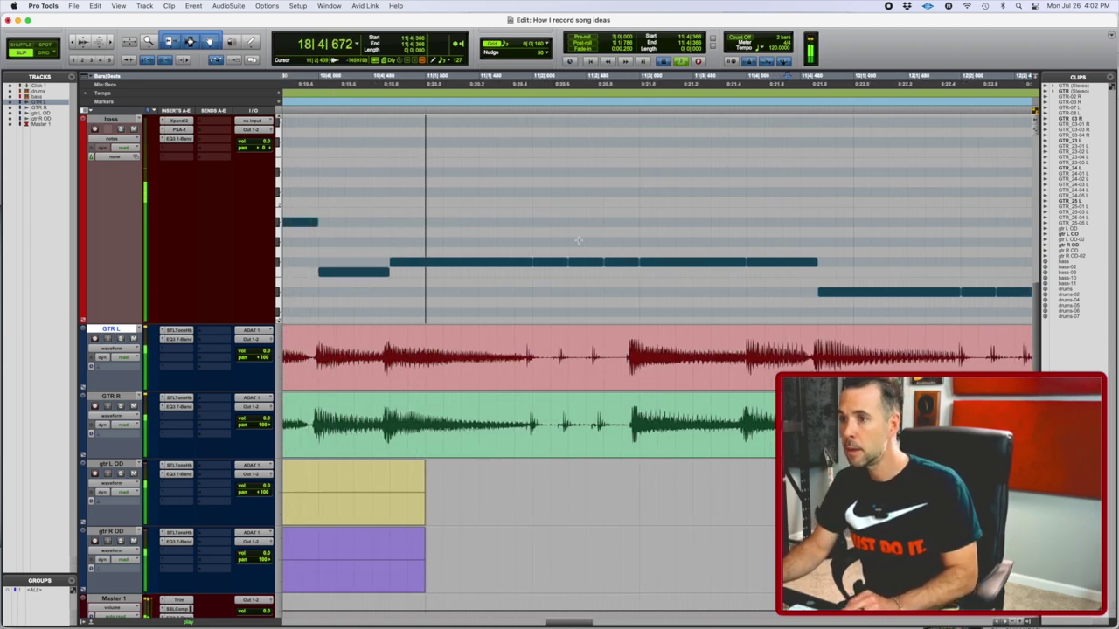
pyautogui.hscroll(-8, 474, 394)
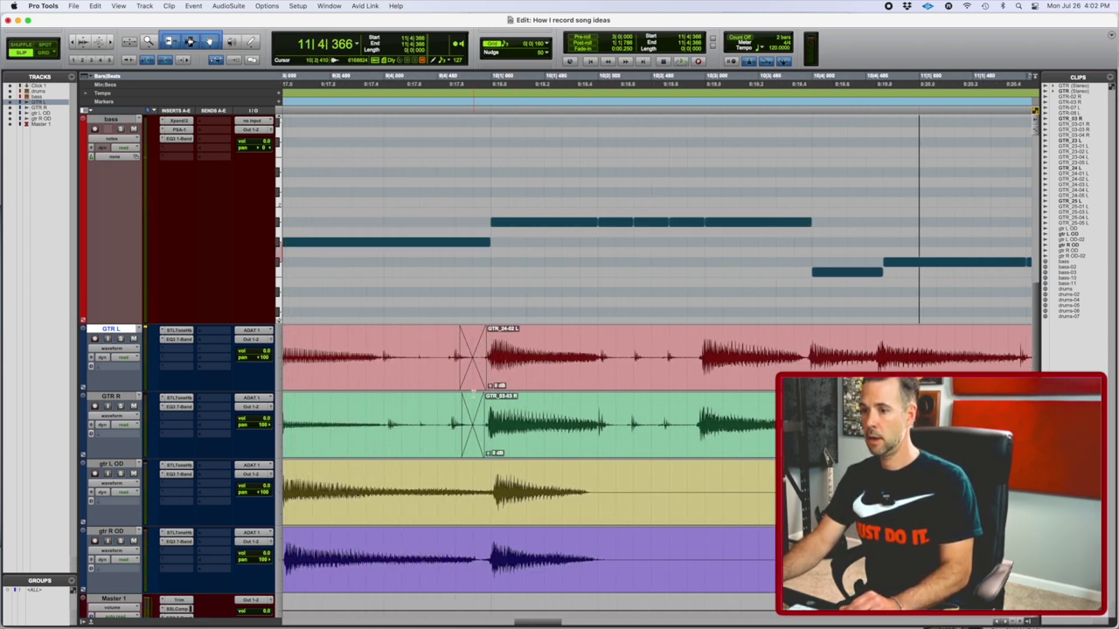
pyautogui.hscroll(2, 611, 385)
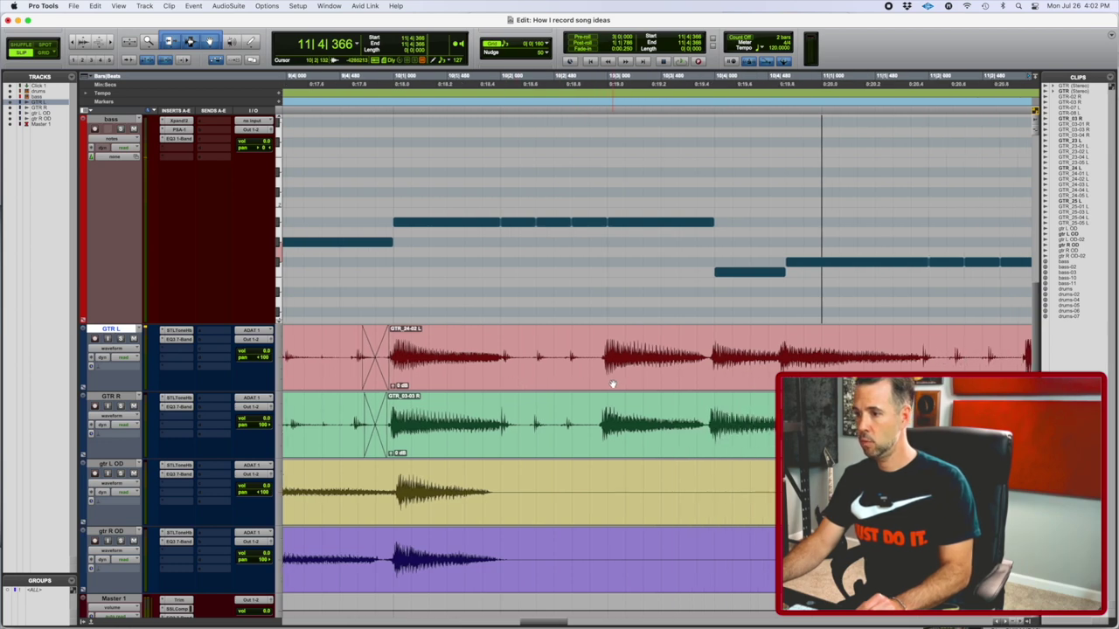
# Step: Select all the new riff clips on the GTR L and GTR R tracks and nudge them later to start at 9|4|824
pyautogui.click(613, 382)
pyautogui.press('r')
pyautogui.press('r')
pyautogui.press('r')
pyautogui.press('r')
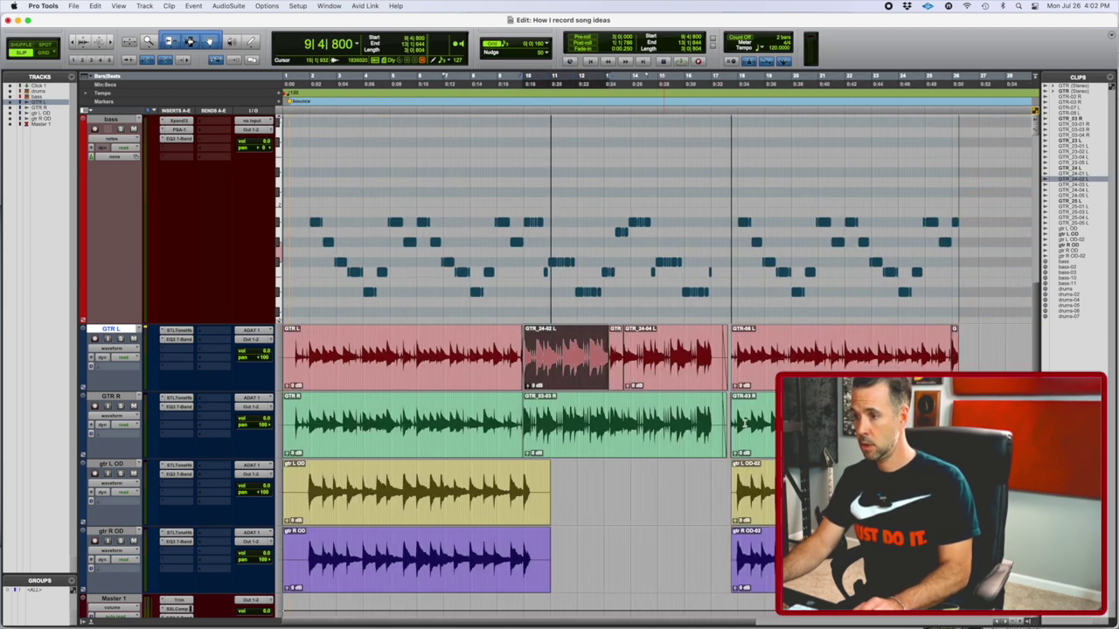
pyautogui.keyDown('shift'); pyautogui.click(687, 450); pyautogui.keyUp('shift')
pyautogui.press('t')
pyautogui.press('t')
pyautogui.press('t')
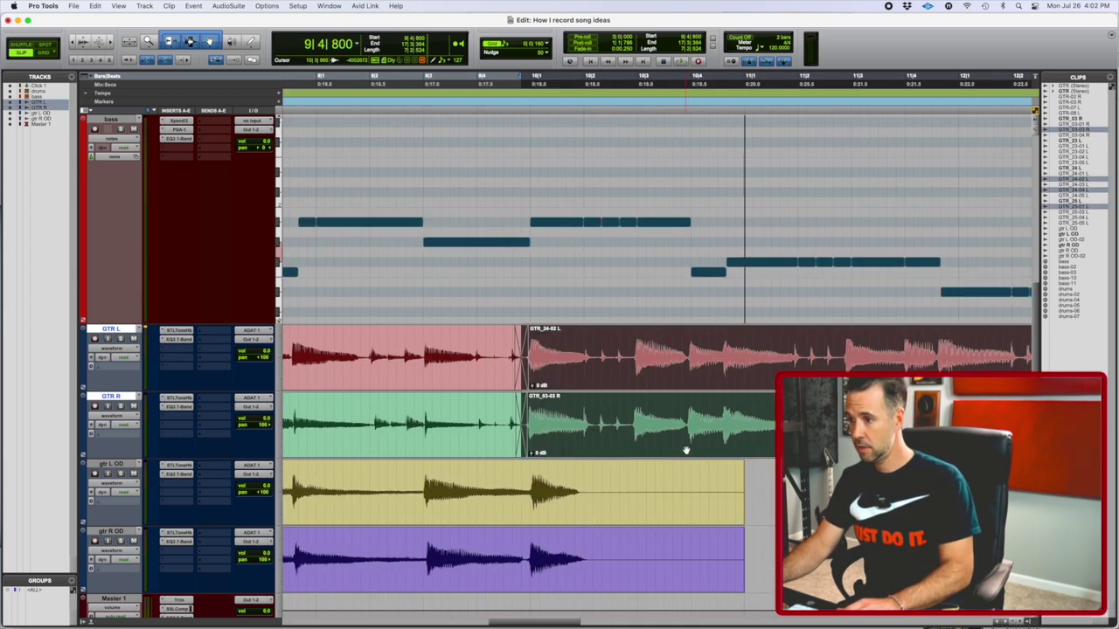
pyautogui.hscroll(5, 686, 450)
pyautogui.hscroll(1, 686, 450)
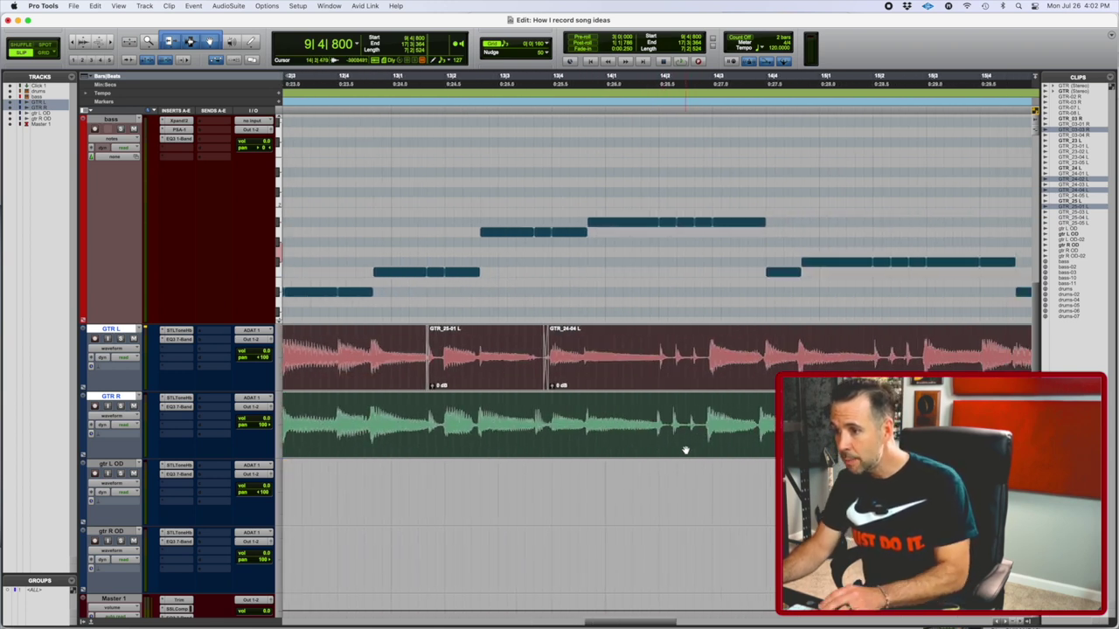
pyautogui.press('KP_Add')
pyautogui.press('KP_Add')
pyautogui.press('KP_Add')
pyautogui.press('KP_Add')
pyautogui.press('KP_Add')
pyautogui.press('KP_Add')
pyautogui.press('KP_Add')
pyautogui.press('KP_Add')
pyautogui.press('KP_Add')
pyautogui.press('KP_Add')
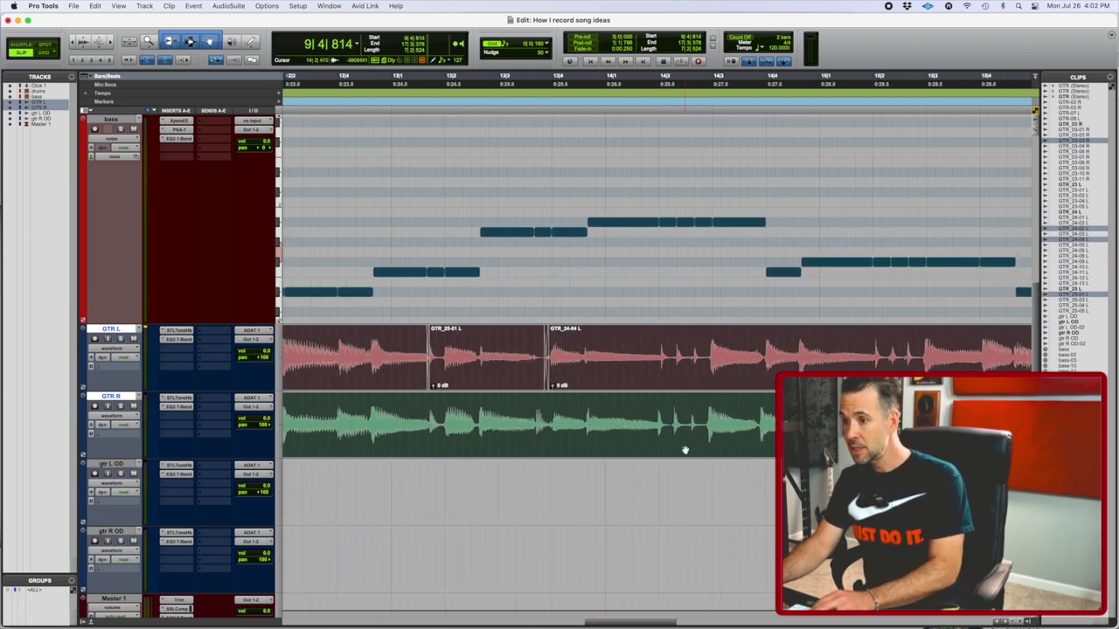
pyautogui.press('KP_Add')
pyautogui.press('KP_Add')
pyautogui.hotkey('alt', 'a')
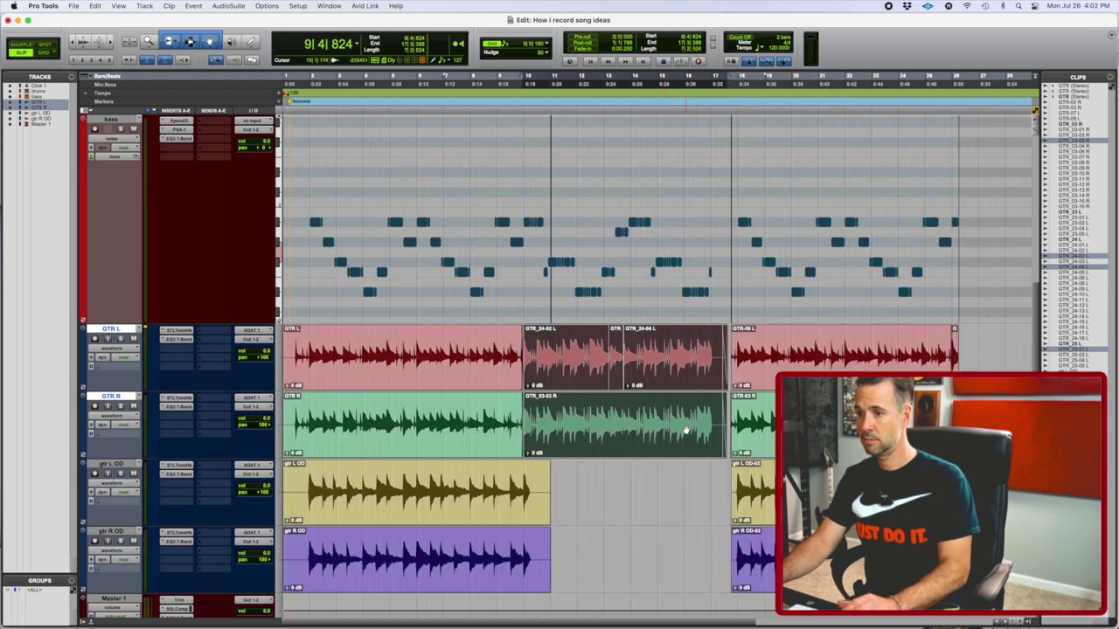
# Step: Play the transition into the riff from 9|2|719 and the whole arrangement from 1|1|717
pyautogui.click(509, 343)
pyautogui.press('space')
pyautogui.press('t')
pyautogui.press('t')
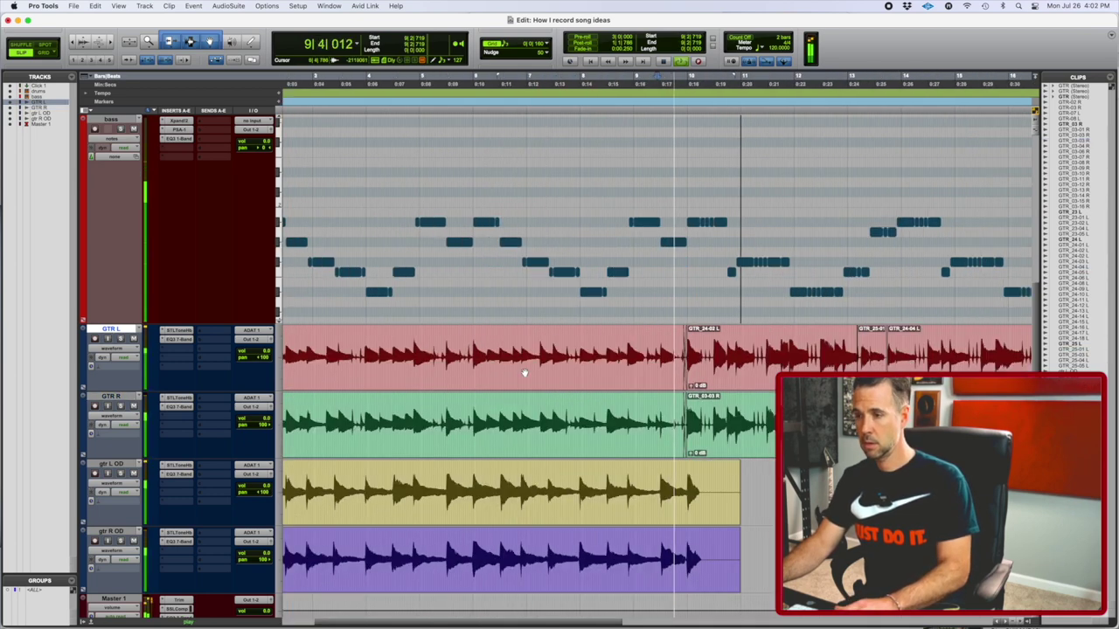
pyautogui.press('r')
pyautogui.press('r')
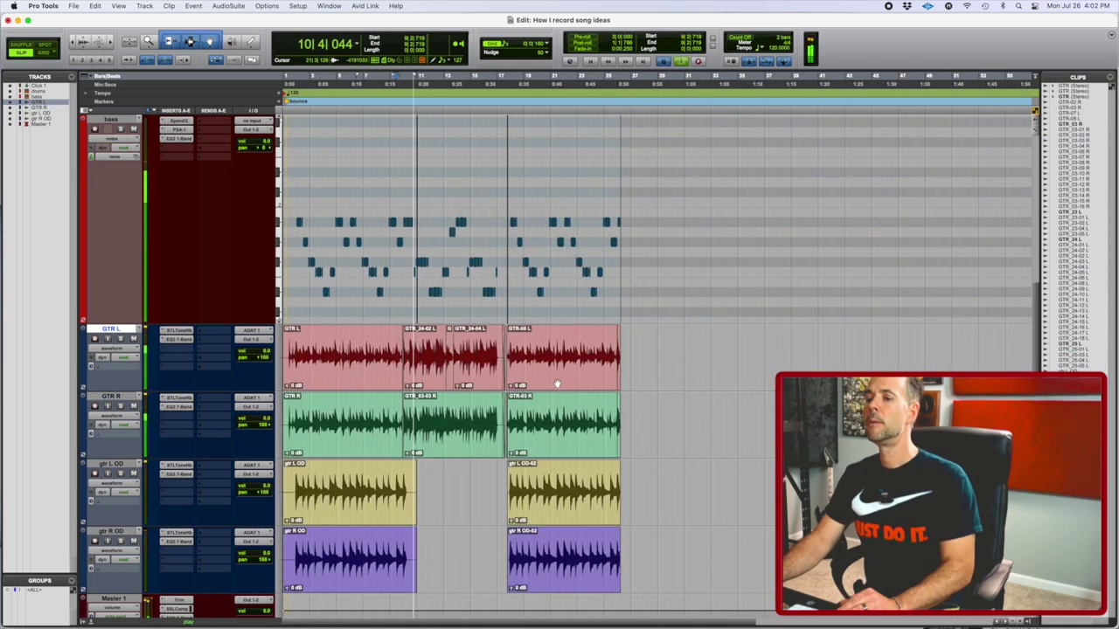
pyautogui.press('space')
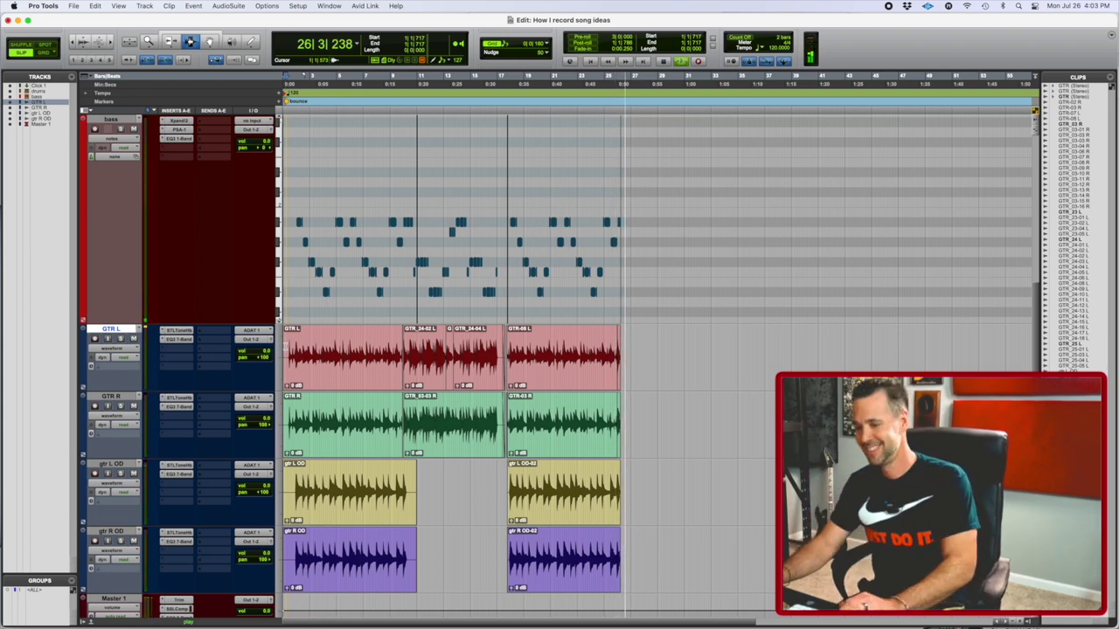
# Step: Play the final section from 17|3|829, where the original riff returns after the new one
pyautogui.press('t')
pyautogui.hscroll(5, 426, 441)
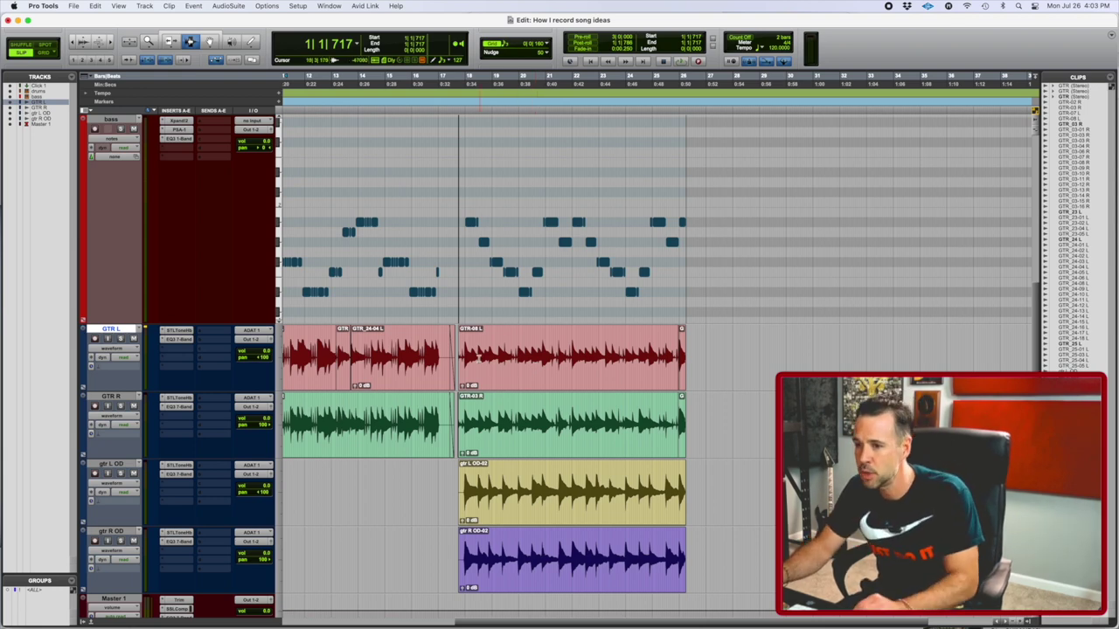
pyautogui.press('t')
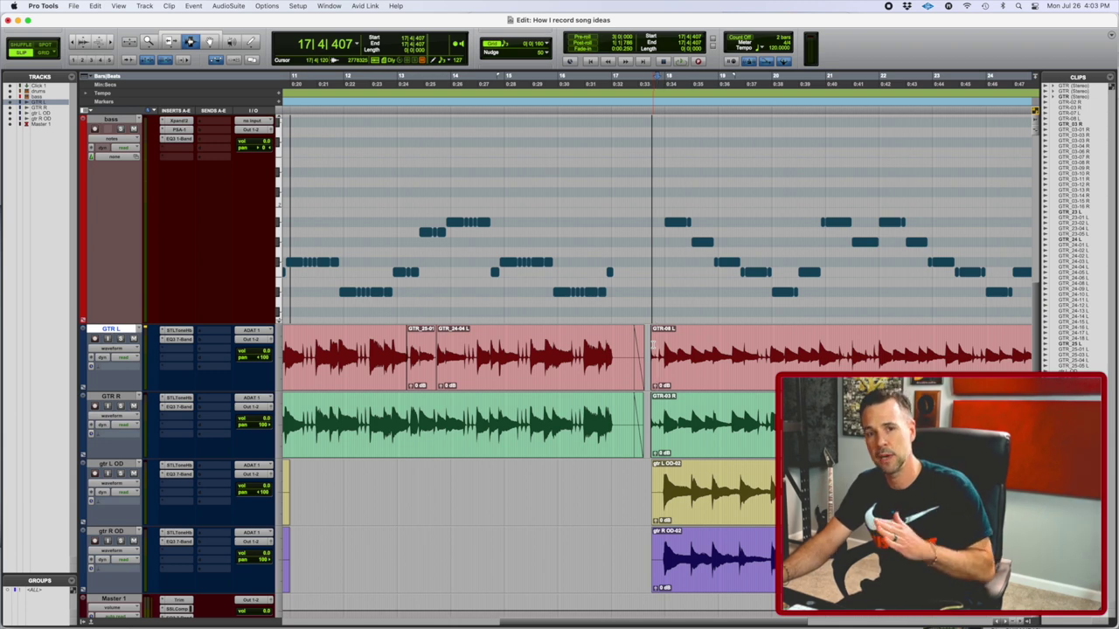
pyautogui.hscroll(2, 655, 349)
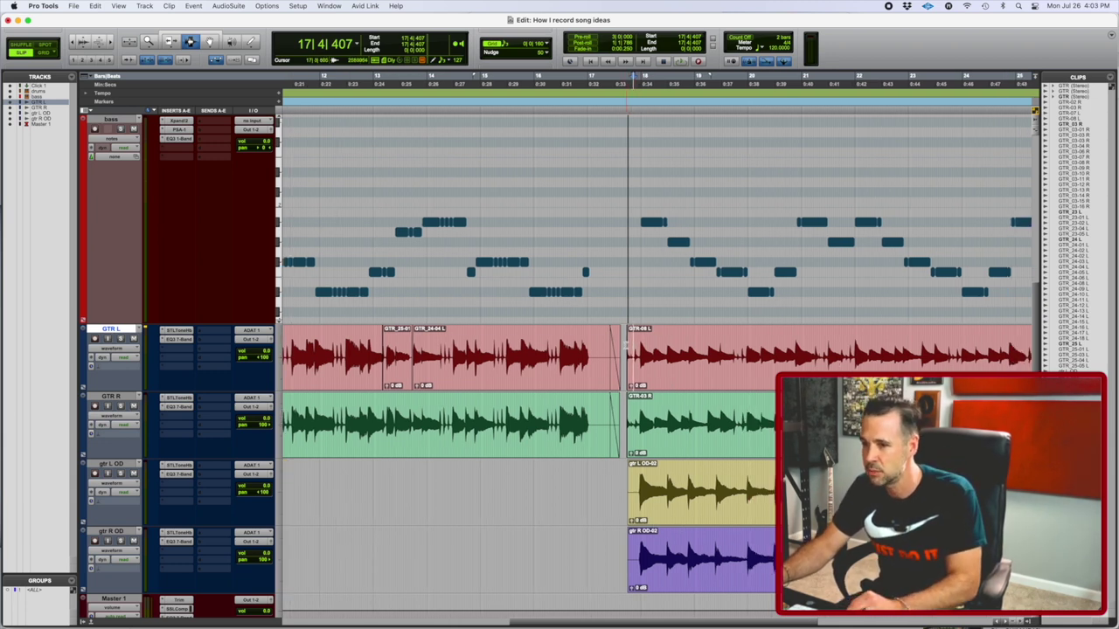
pyautogui.press('space')
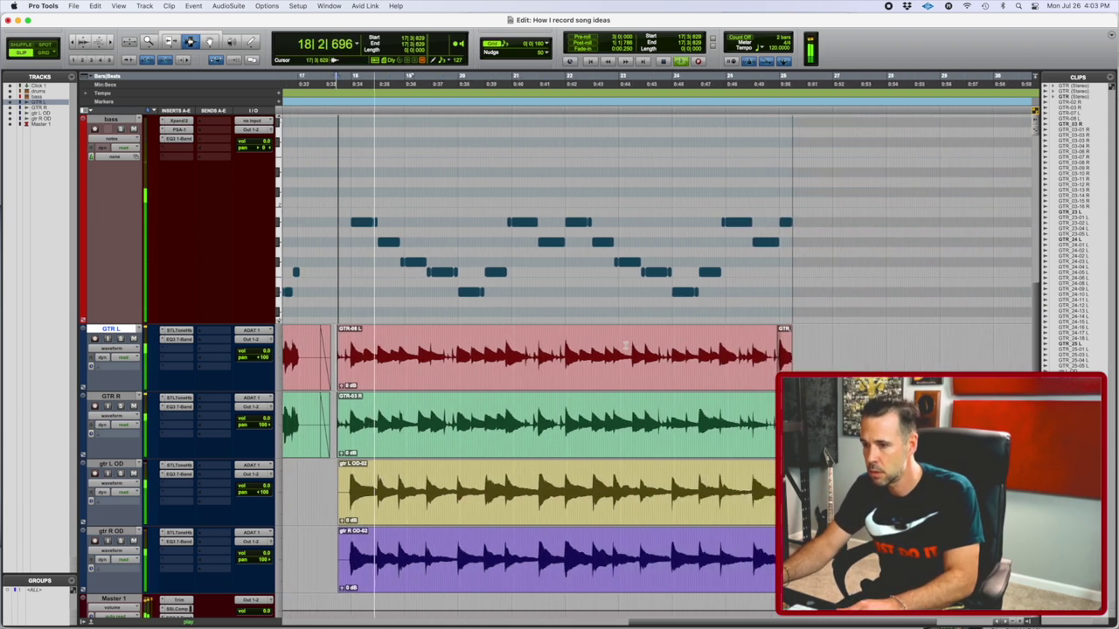
pyautogui.press('space')
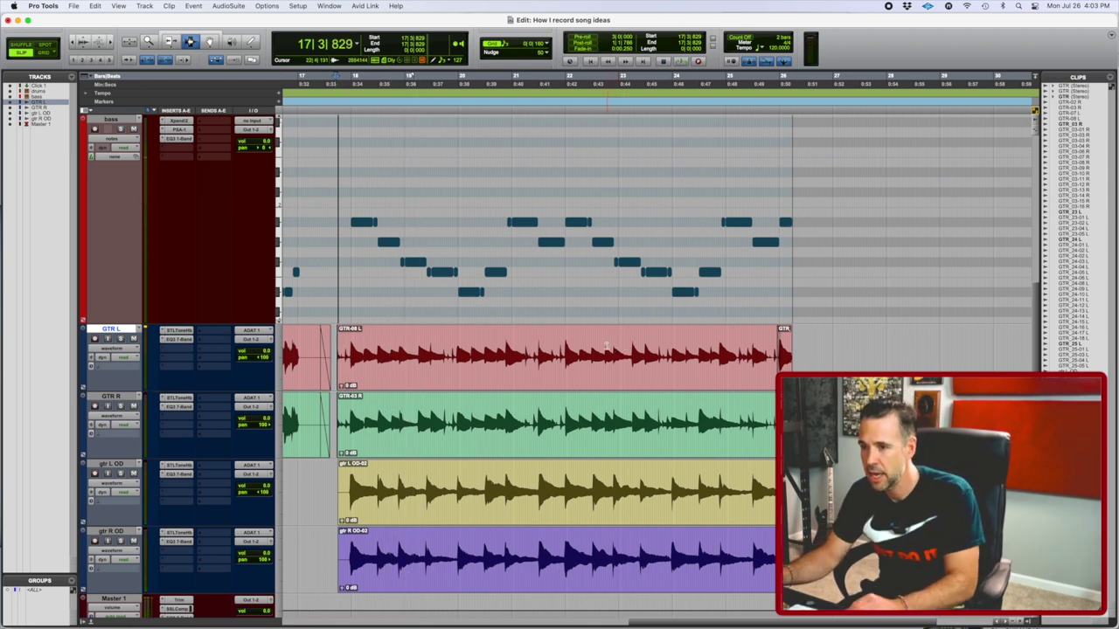
pyautogui.press('space')
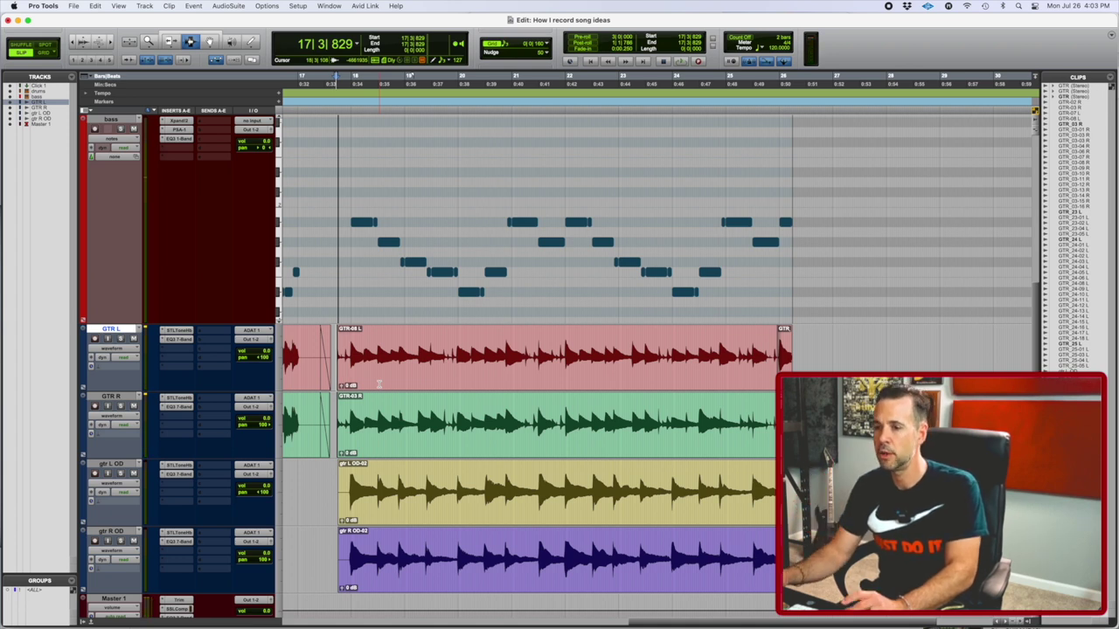
pyautogui.press('space')
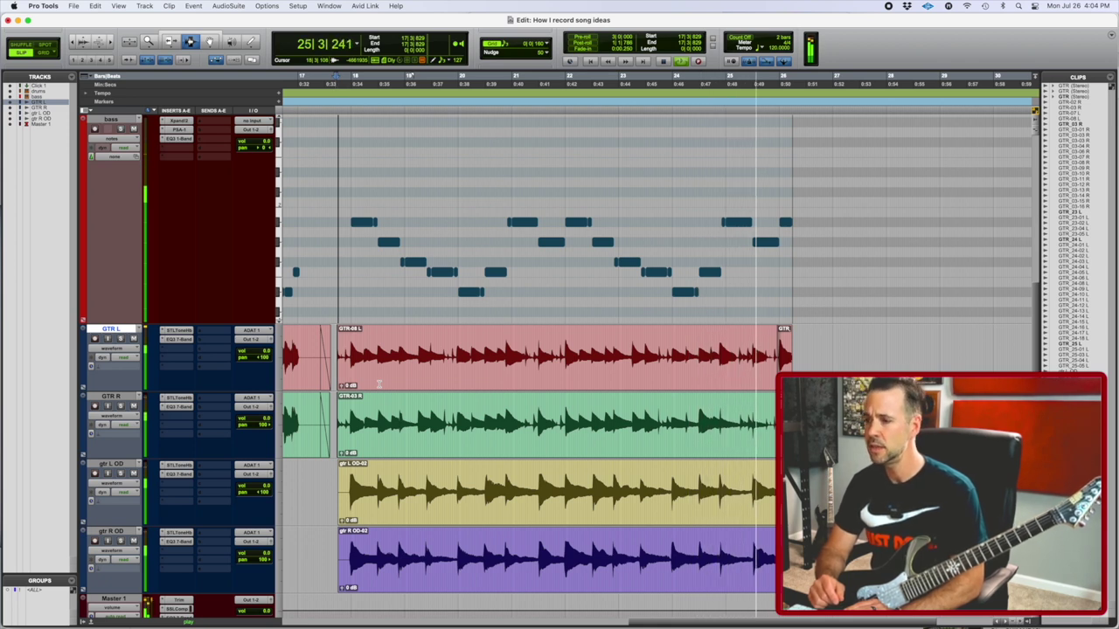
pyautogui.press('space')
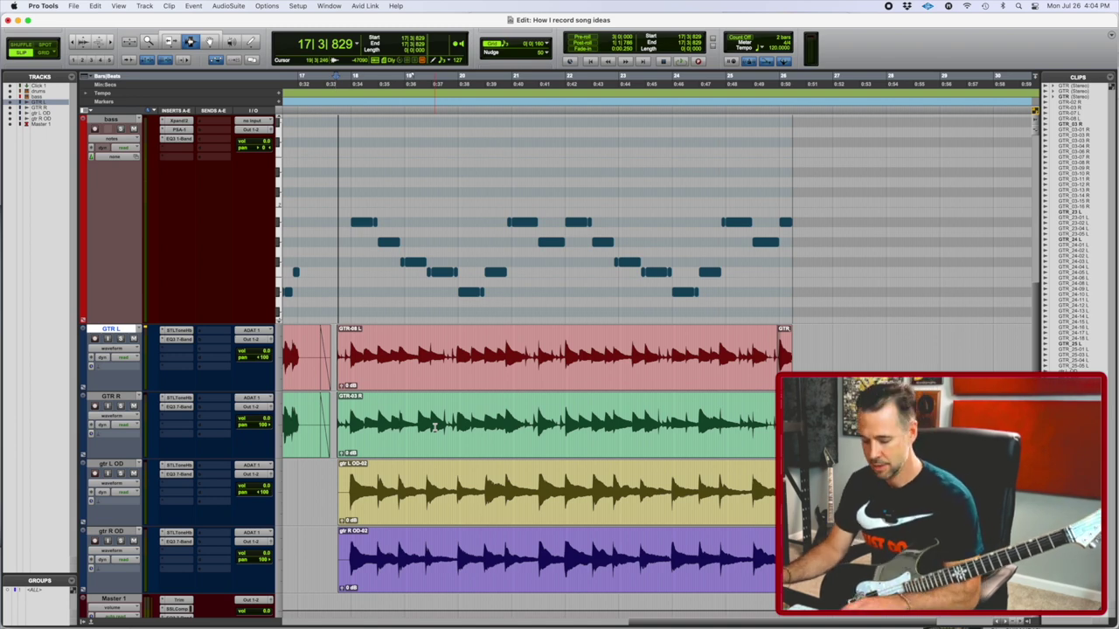
# Step: Replay the final section from 17|3|829 and record-enable the GTR L track
pyautogui.press('t')
pyautogui.press('t')
pyautogui.hscroll(3, 434, 427)
pyautogui.press('space')
pyautogui.hscroll(6, 434, 427)
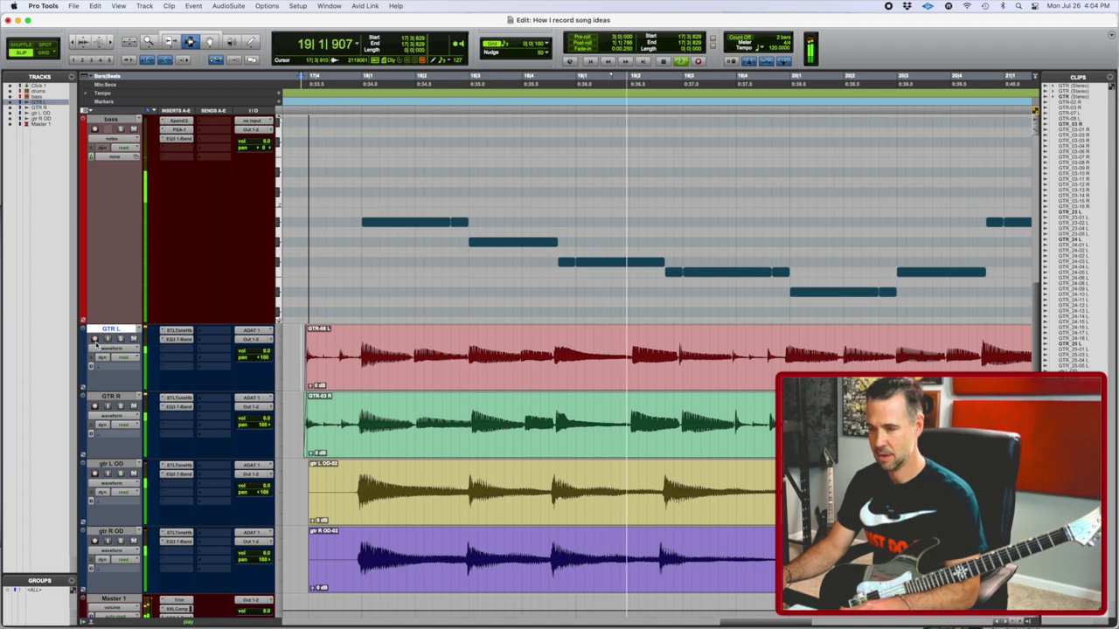
pyautogui.press('r')
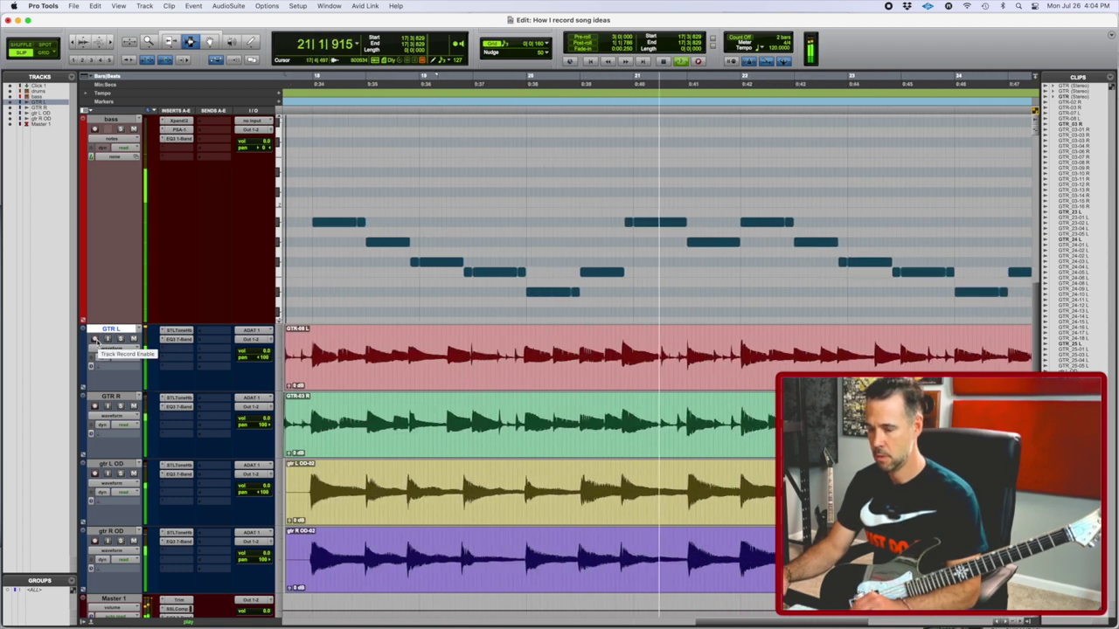
pyautogui.press('space')
pyautogui.click(94, 339)
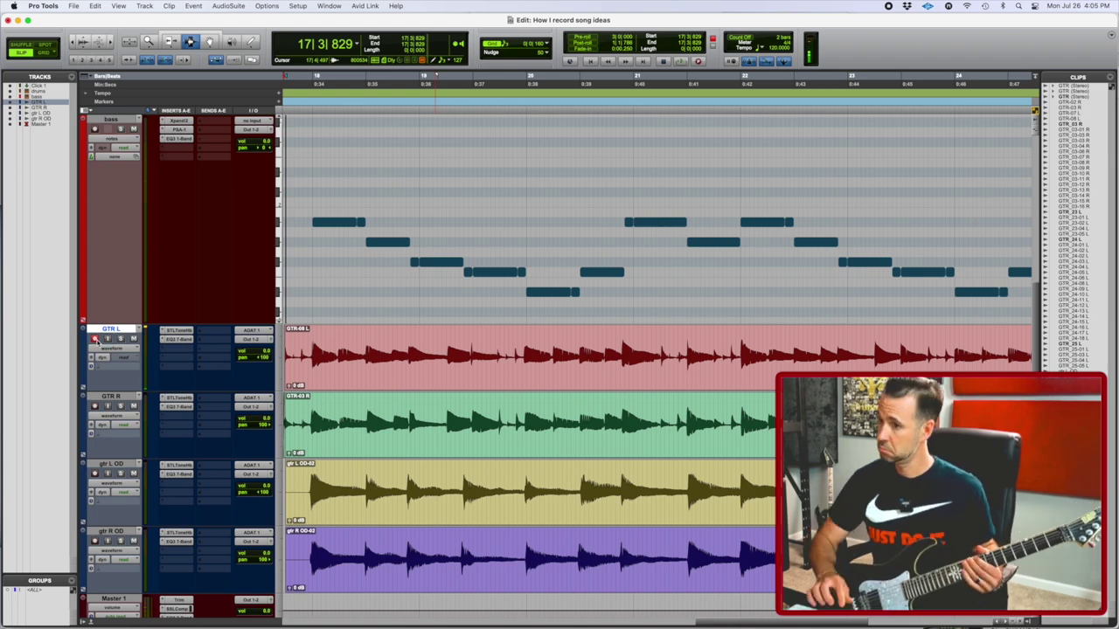
# Step: Play back the existing guitar part on the GTR L track from around bar 21
pyautogui.press('r')
pyautogui.hscroll(3, 544, 297)
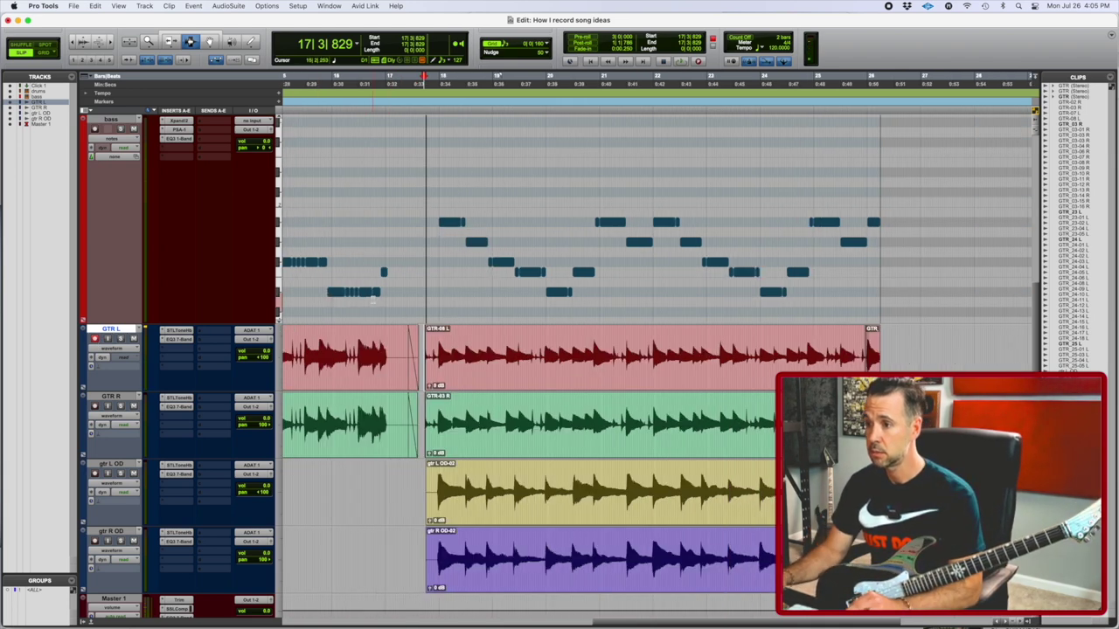
pyautogui.click(537, 342)
pyautogui.press('space')
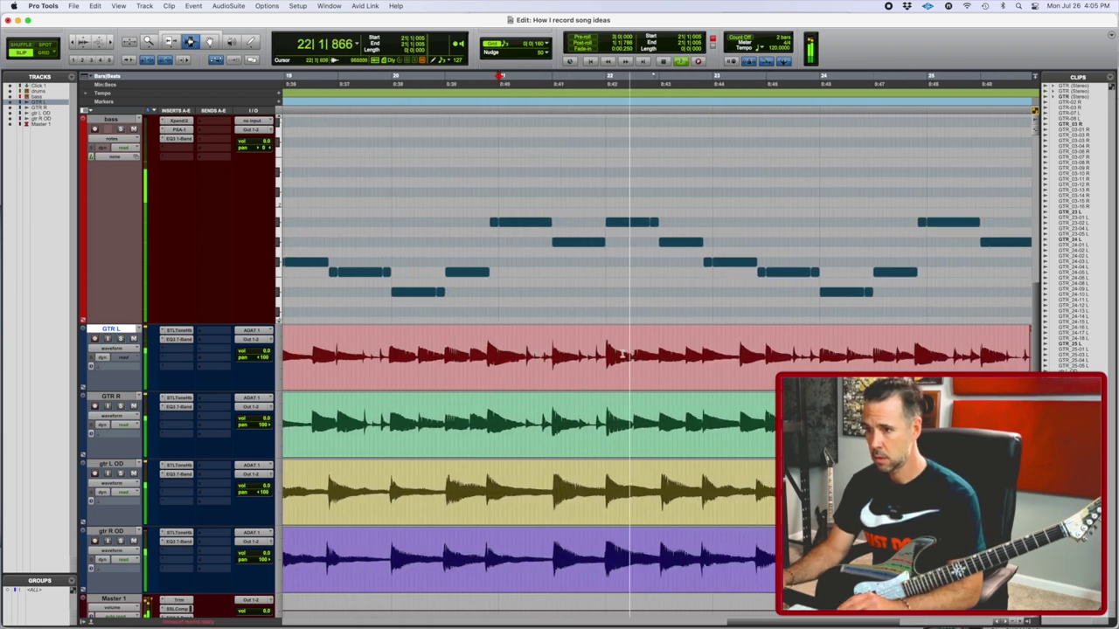
pyautogui.press('space')
# Step: Mute GTR R and record a new guitar take on GTR L from 20|4|571, discarding the false start
pyautogui.press('super+space')
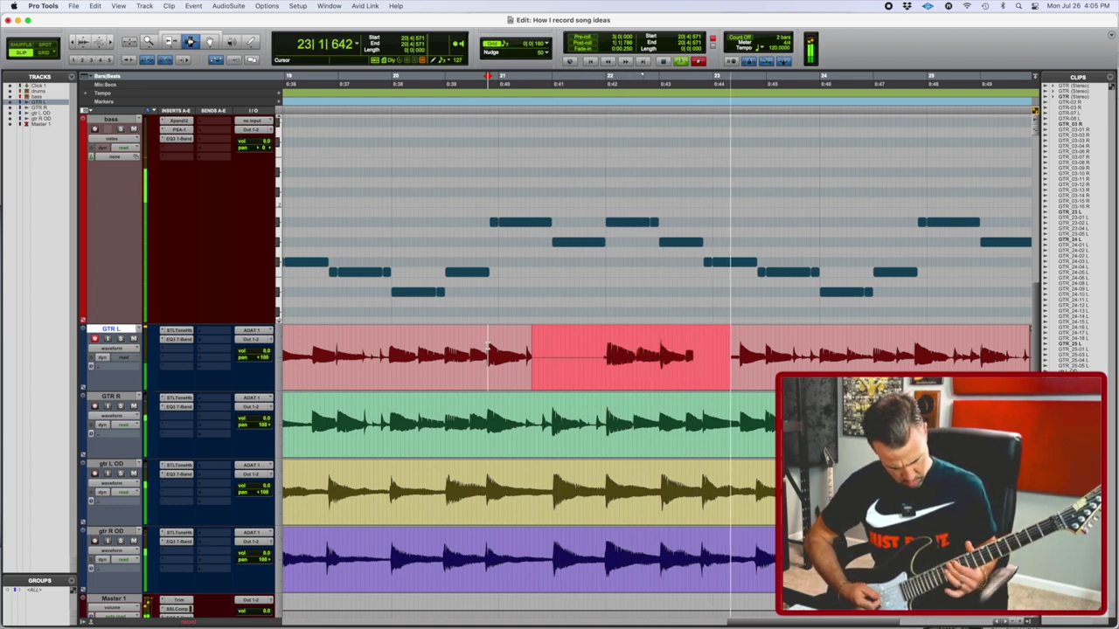
pyautogui.press('super+period')
pyautogui.press('space')
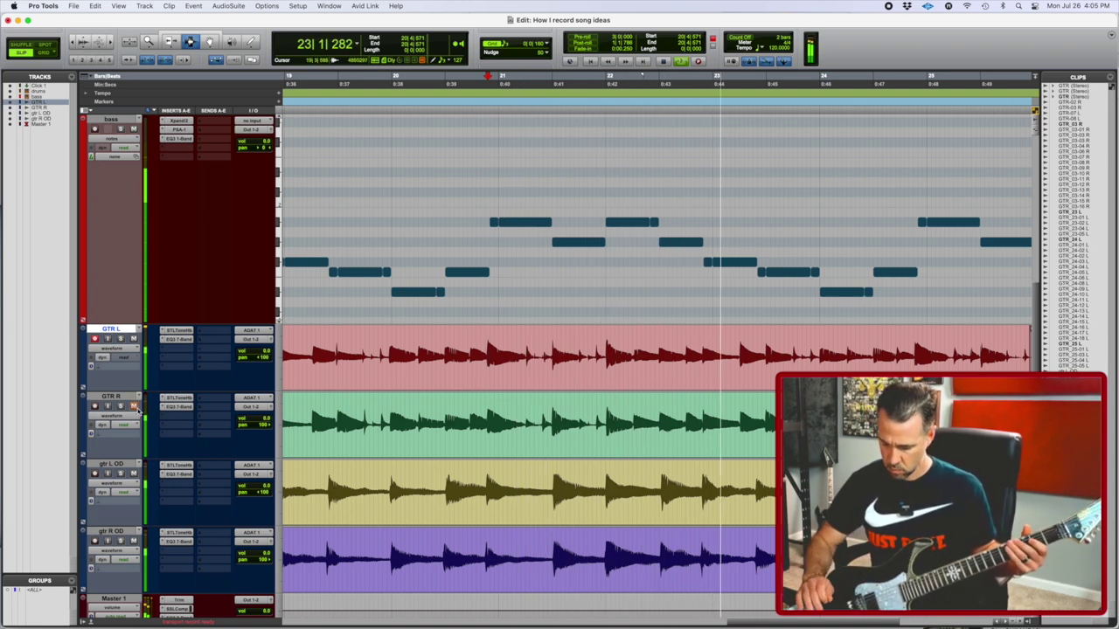
pyautogui.press('super+space')
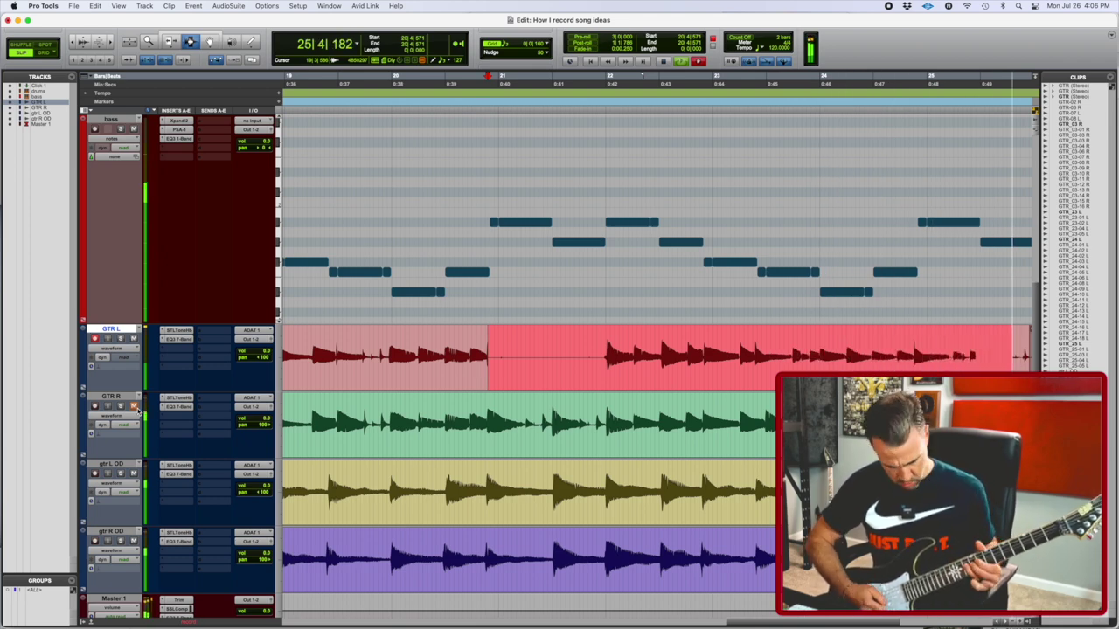
pyautogui.press('space')
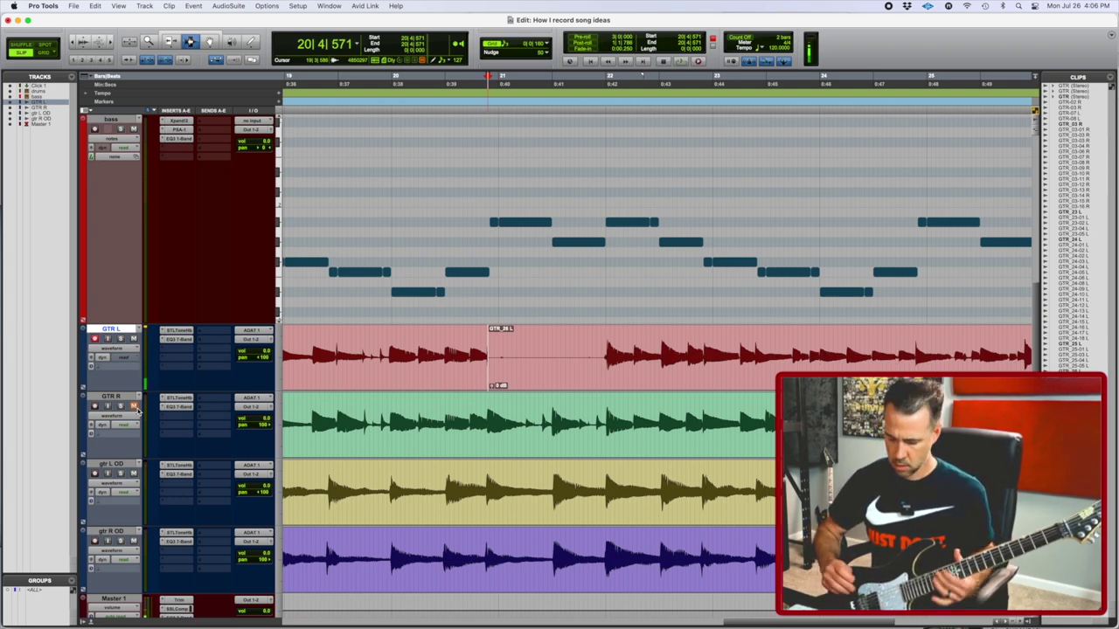
# Step: Re-record the guitar take on GTR L from 20|4|571 and move the new clip down to GTR R
pyautogui.press('super+space')
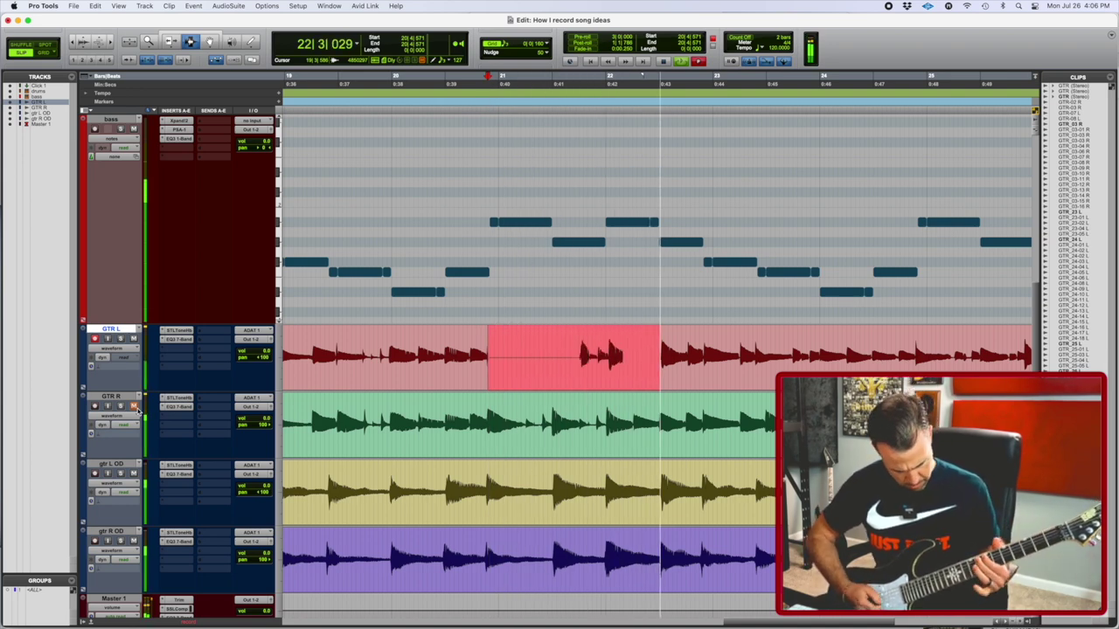
pyautogui.press('super+period')
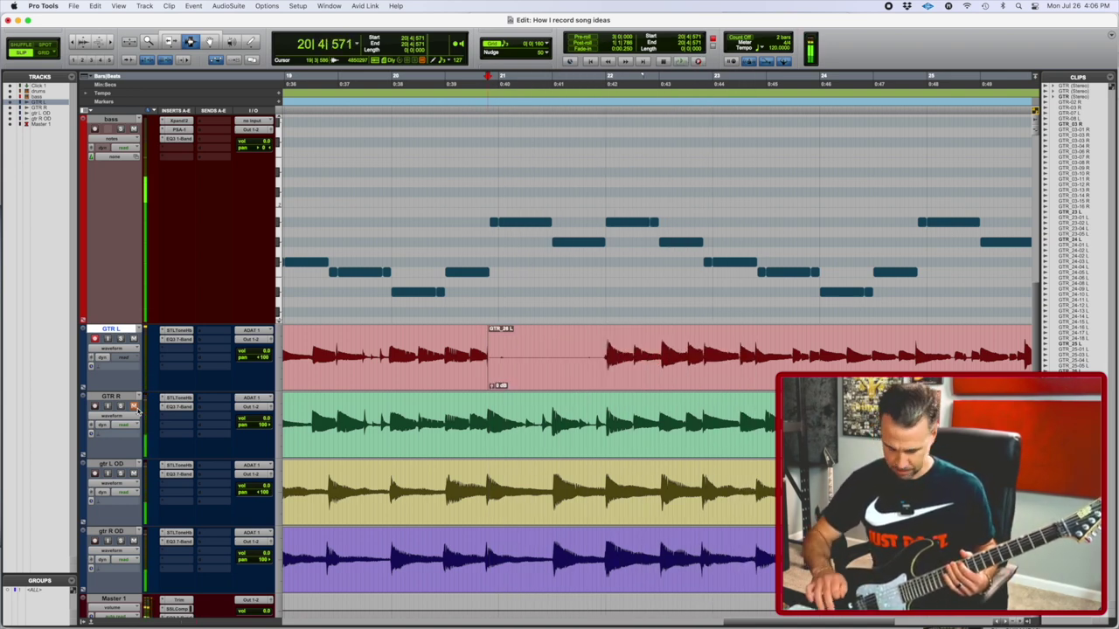
pyautogui.press('super+space')
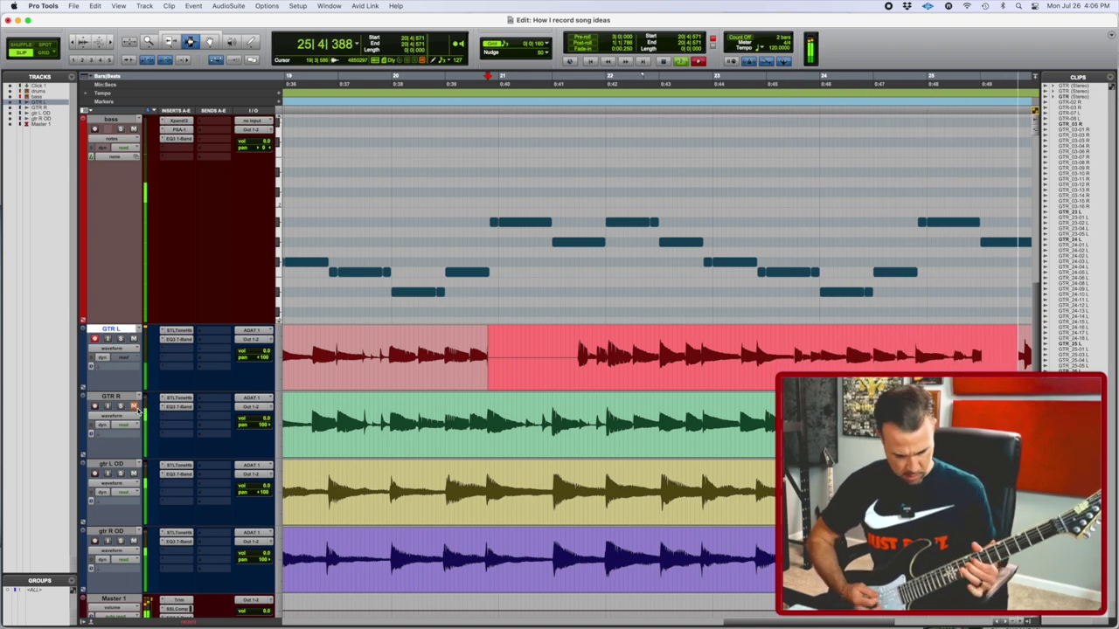
pyautogui.press('space')
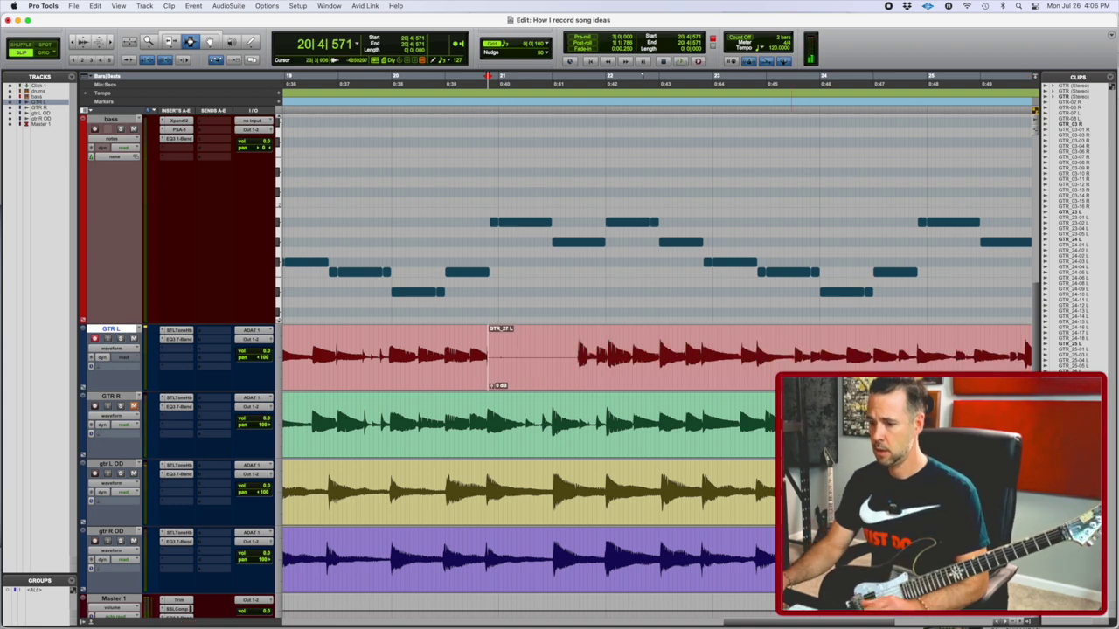
pyautogui.press('r')
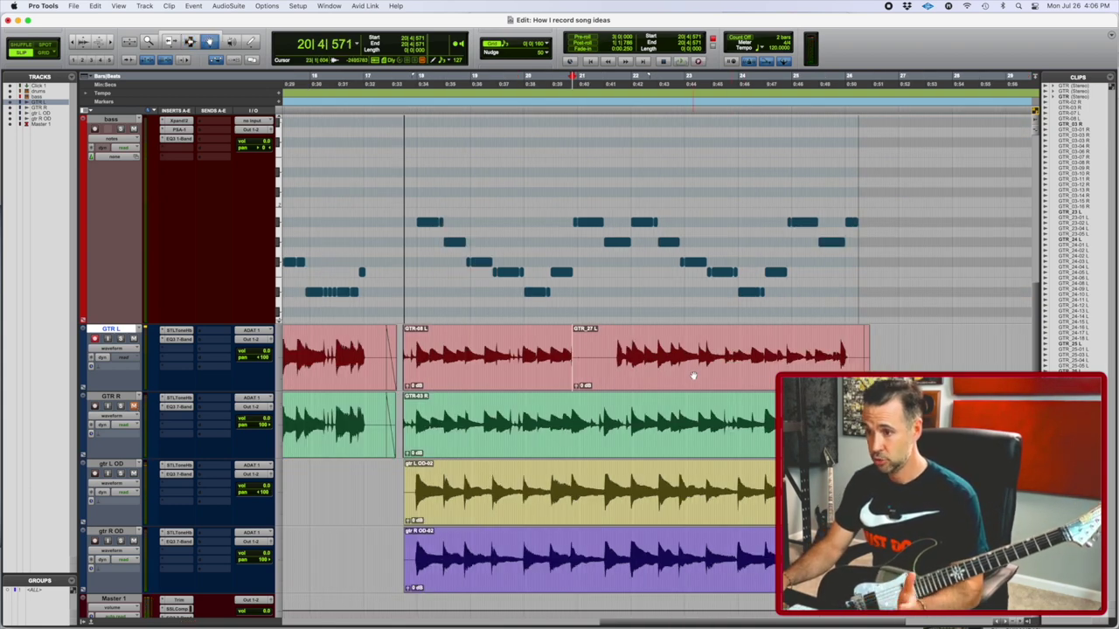
pyautogui.moveTo(692, 376); pyautogui.dragTo(693, 405)
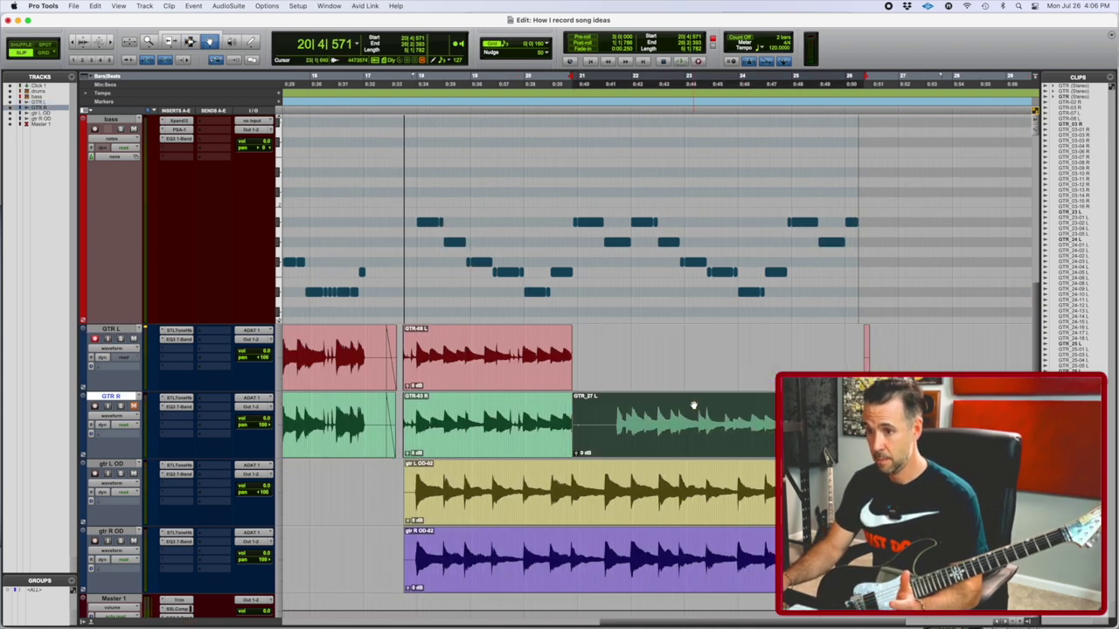
# Step: Record another guitar take on GTR L from 20|4|571 and move it onto GTR R over the previous take
pyautogui.press('super+space')
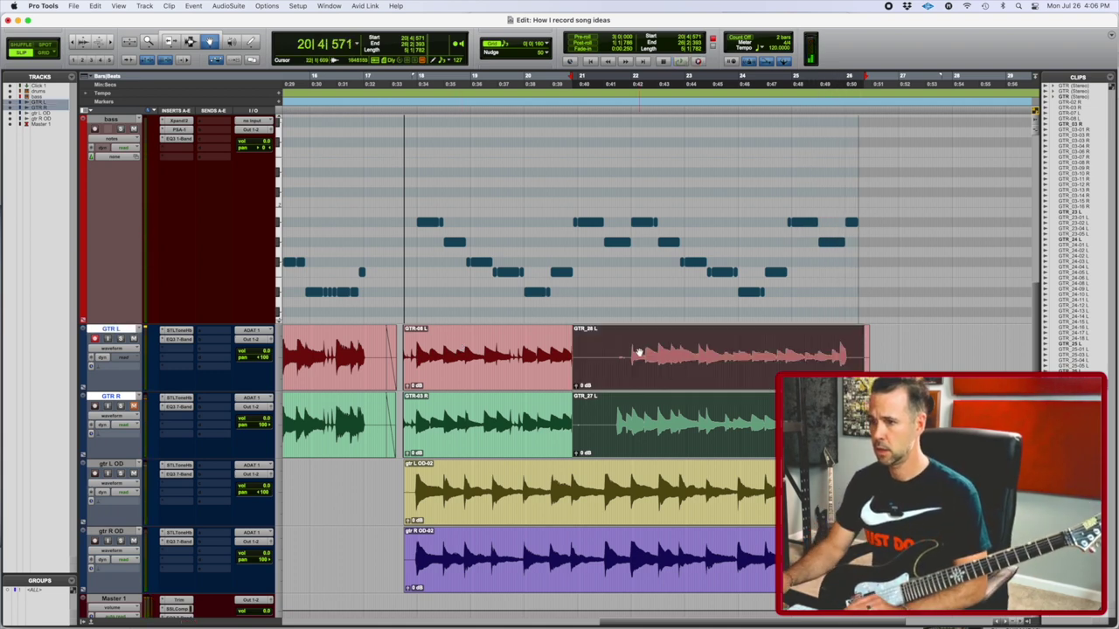
pyautogui.press('t')
pyautogui.hscroll(4, 626, 346)
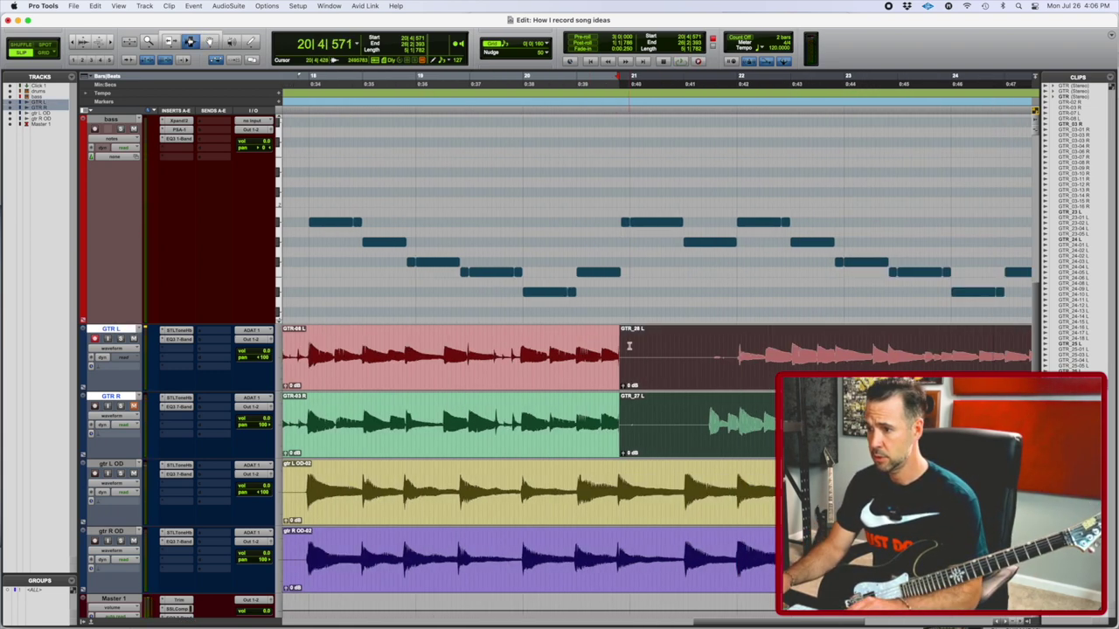
pyautogui.click(363, 342)
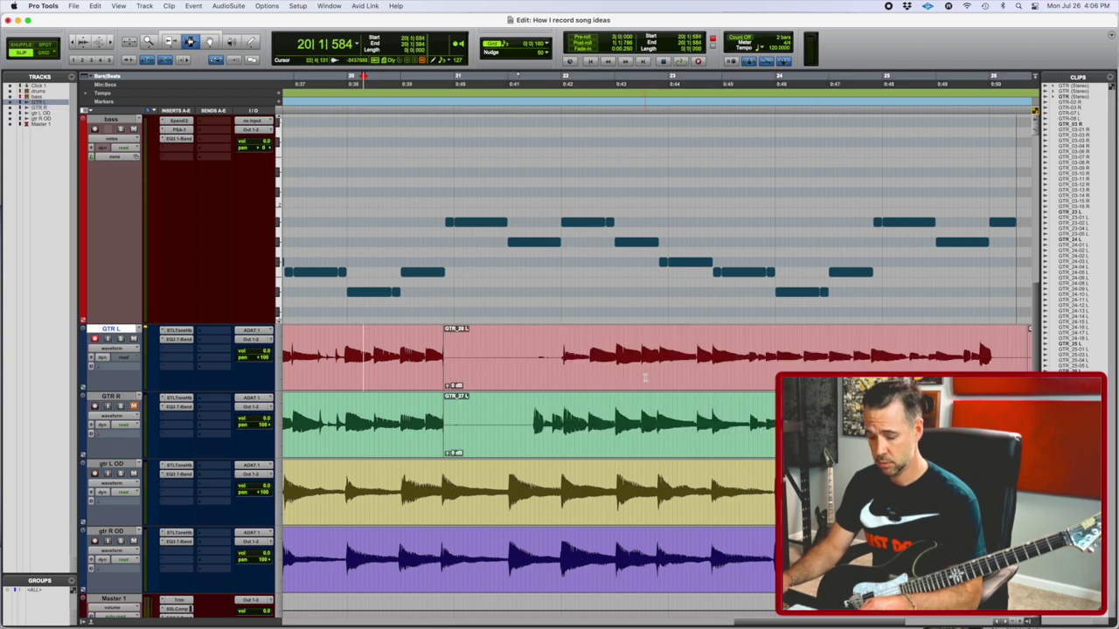
pyautogui.moveTo(645, 380); pyautogui.dragTo(648, 409)
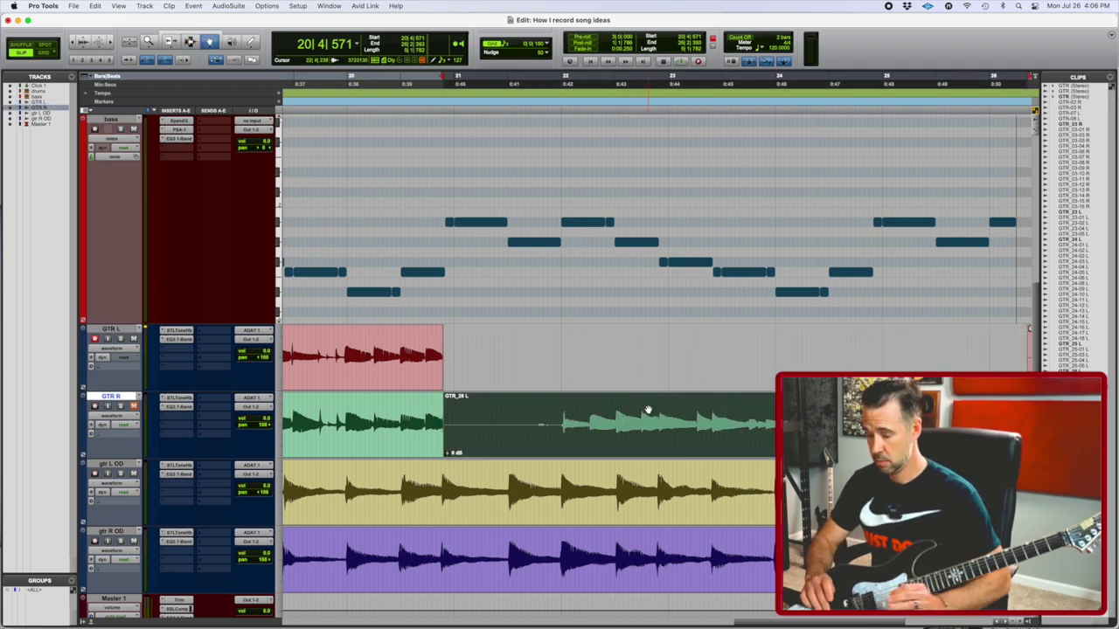
# Step: Record the doubling guitar take in the empty GTR L space from 20|4|571 past bar 26, discarding the false starts
pyautogui.press('super+space')
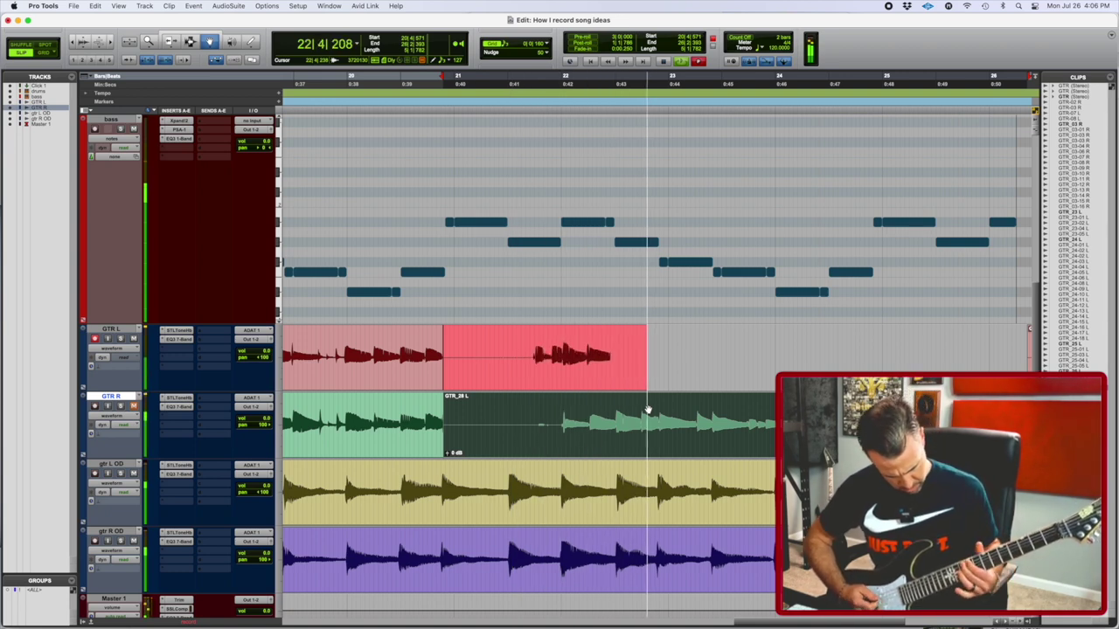
pyautogui.press('super+period')
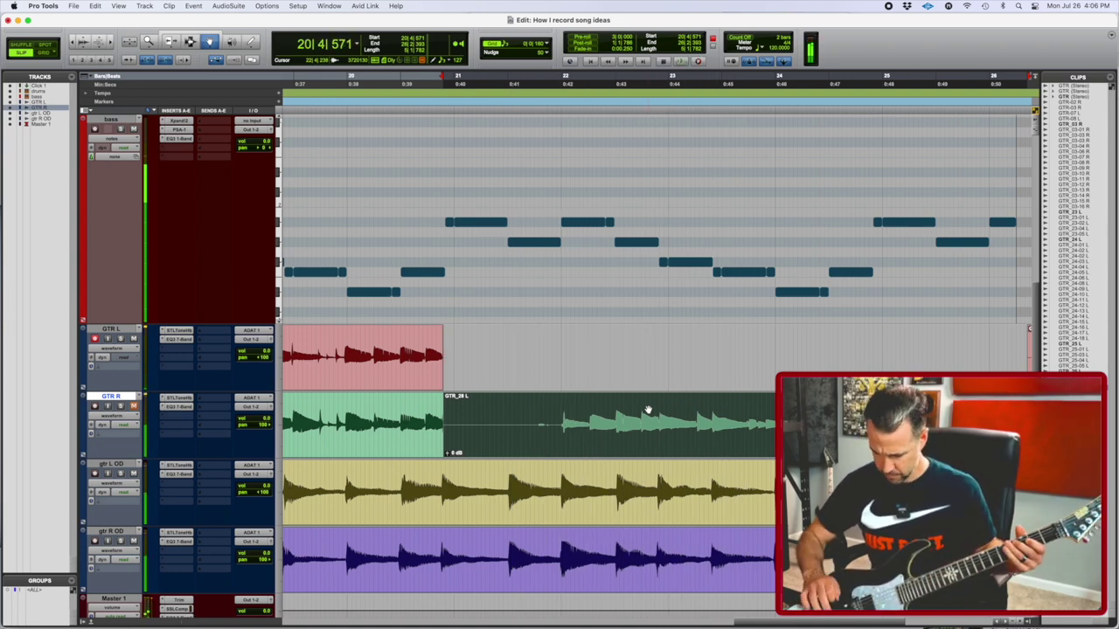
pyautogui.press('super+space')
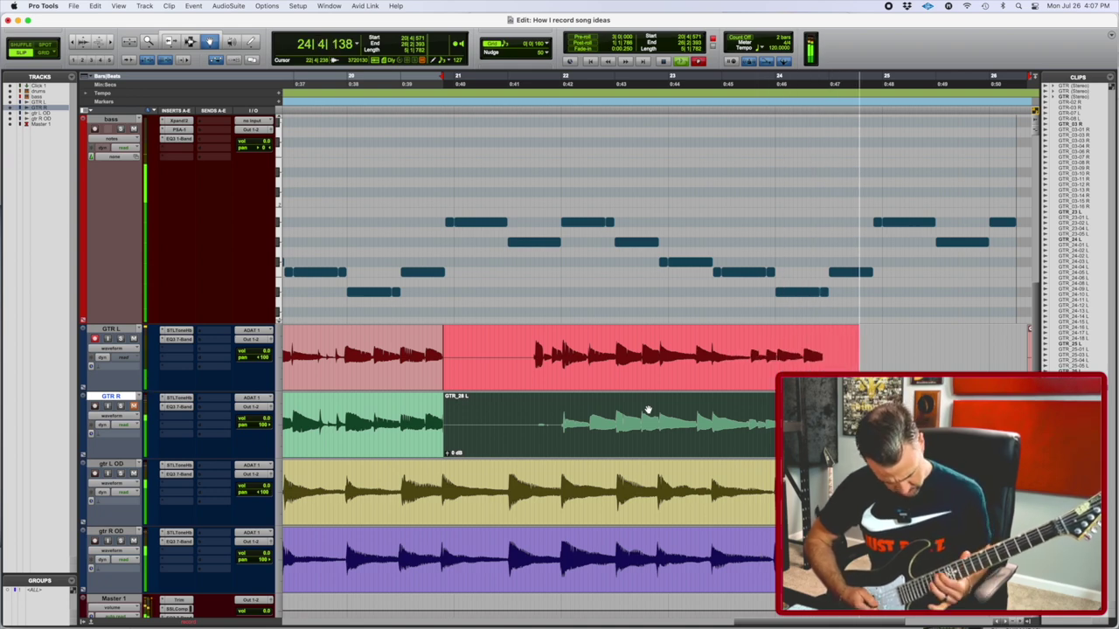
pyautogui.press('super+period')
pyautogui.press('super+space')
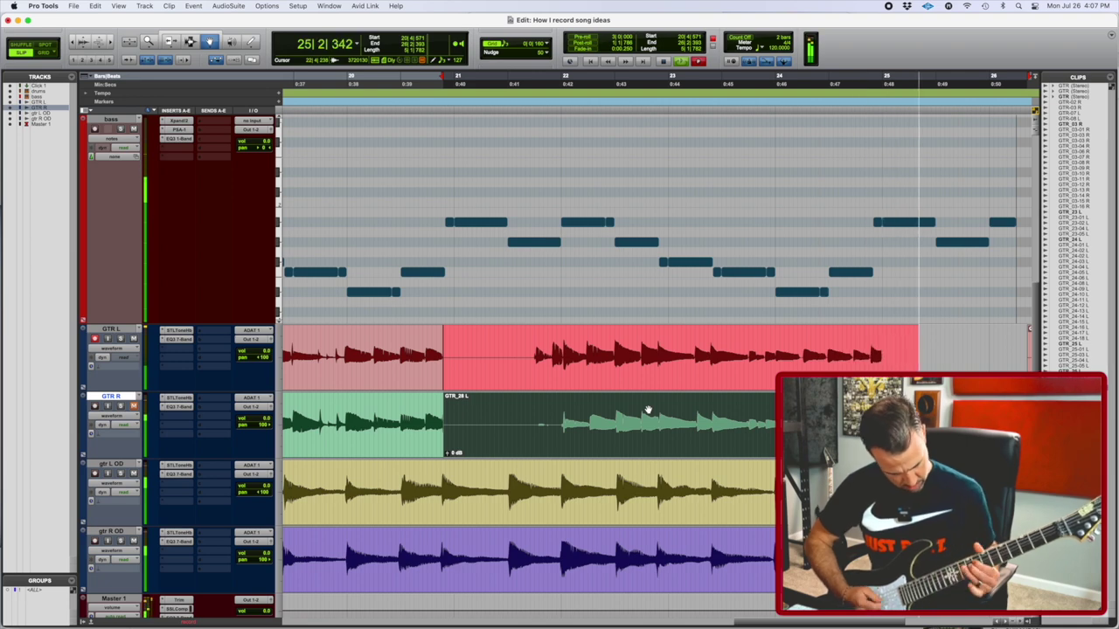
pyautogui.press('super+period')
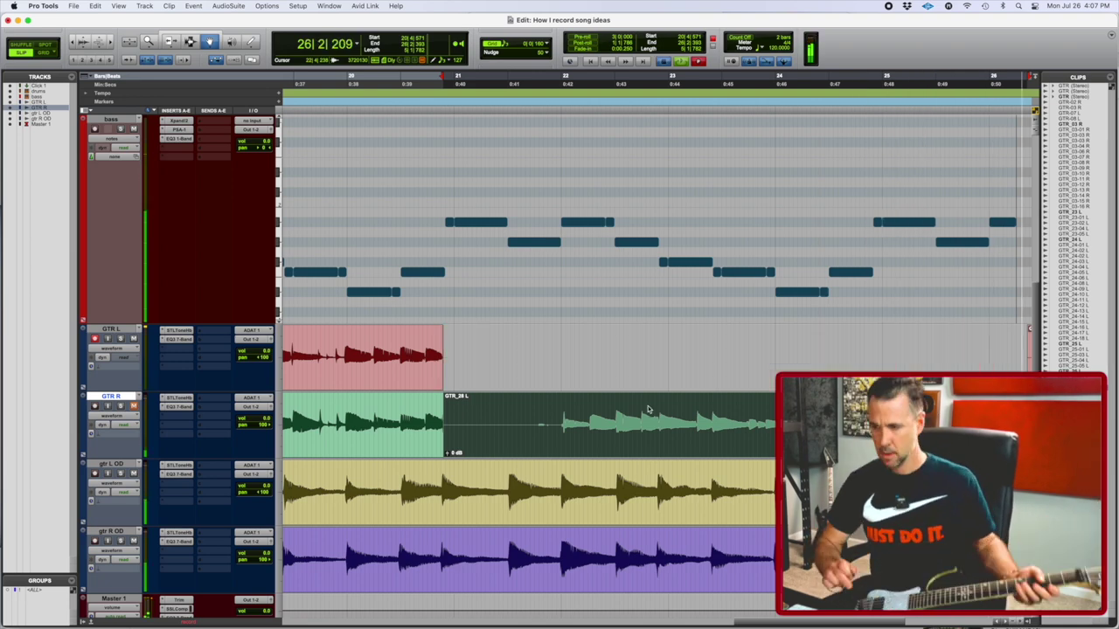
# Step: Play back the new GTR L and GTR R takes together from 21|3|110
pyautogui.hscroll(3, 672, 397)
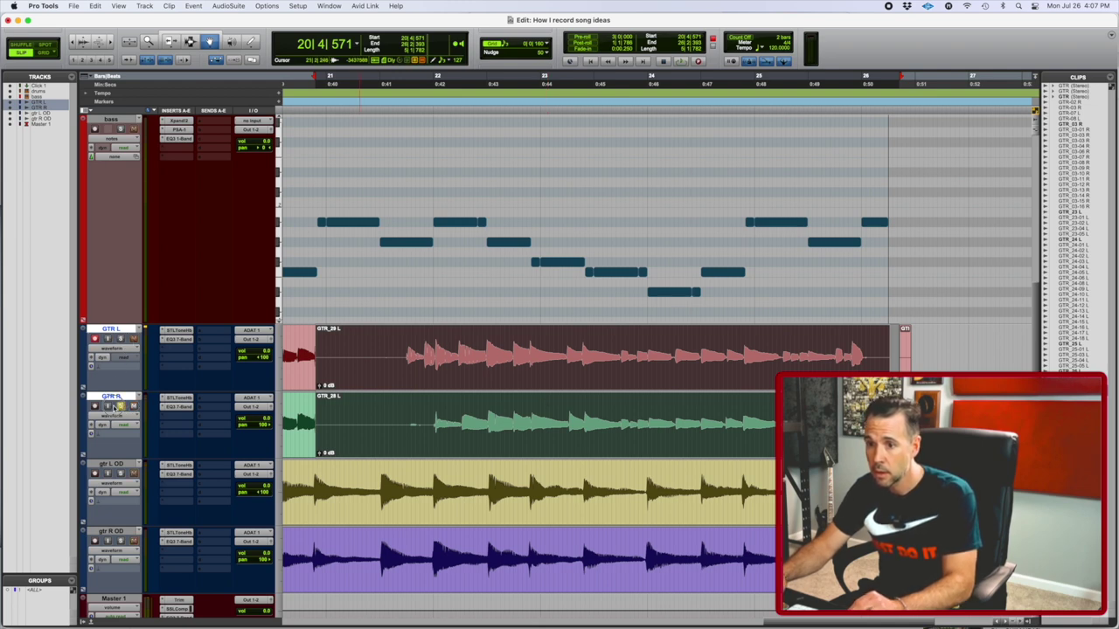
pyautogui.press('F7')
pyautogui.click(383, 344)
pyautogui.press('space')
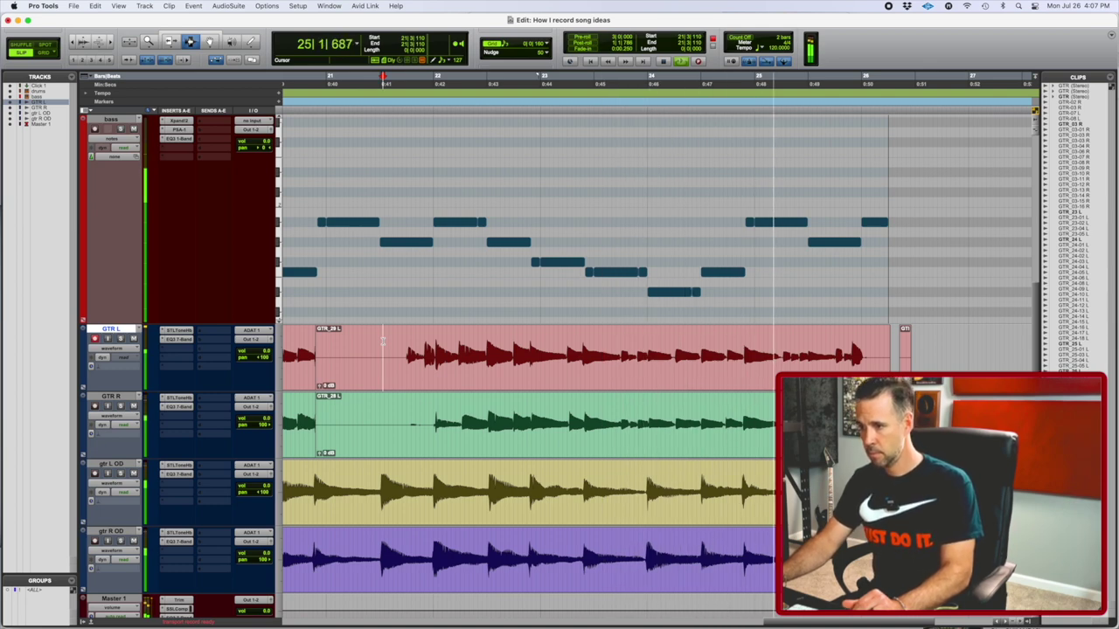
pyautogui.press('space')
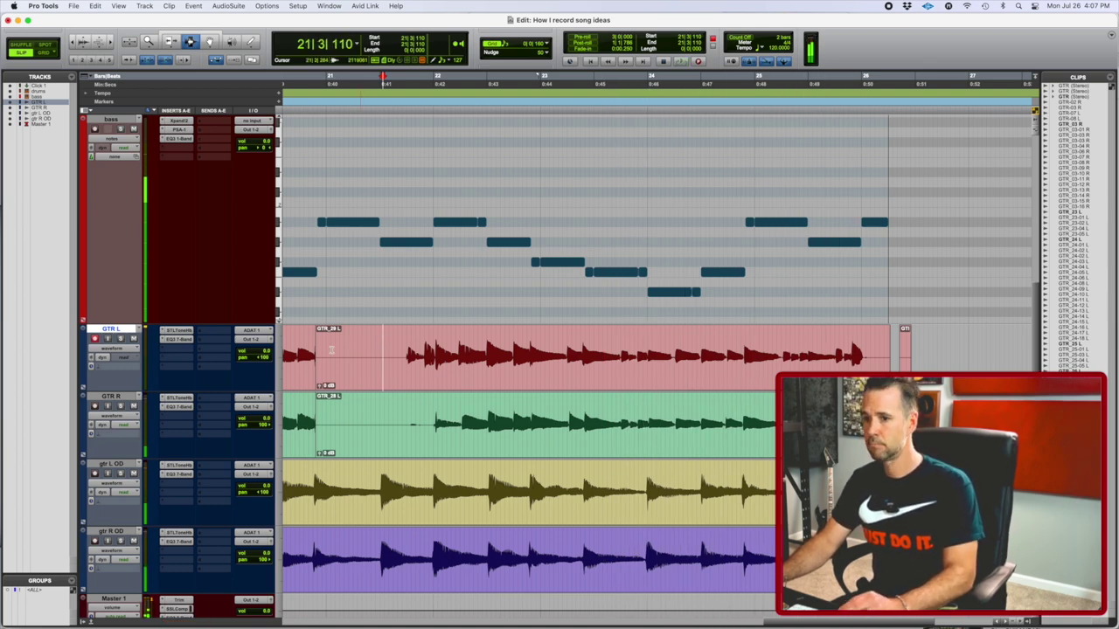
# Step: Extend the original GTR L clip to bar 22 over the new take's silent start and audition the transition
pyautogui.moveTo(284, 358); pyautogui.dragTo(431, 367)
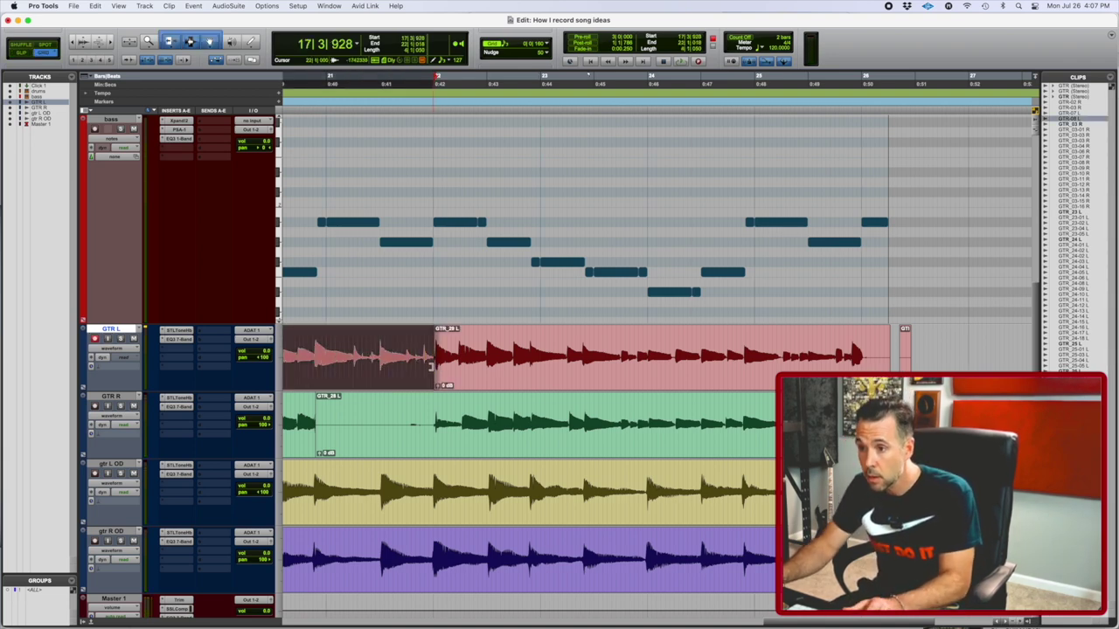
pyautogui.click(419, 337)
pyautogui.press('space')
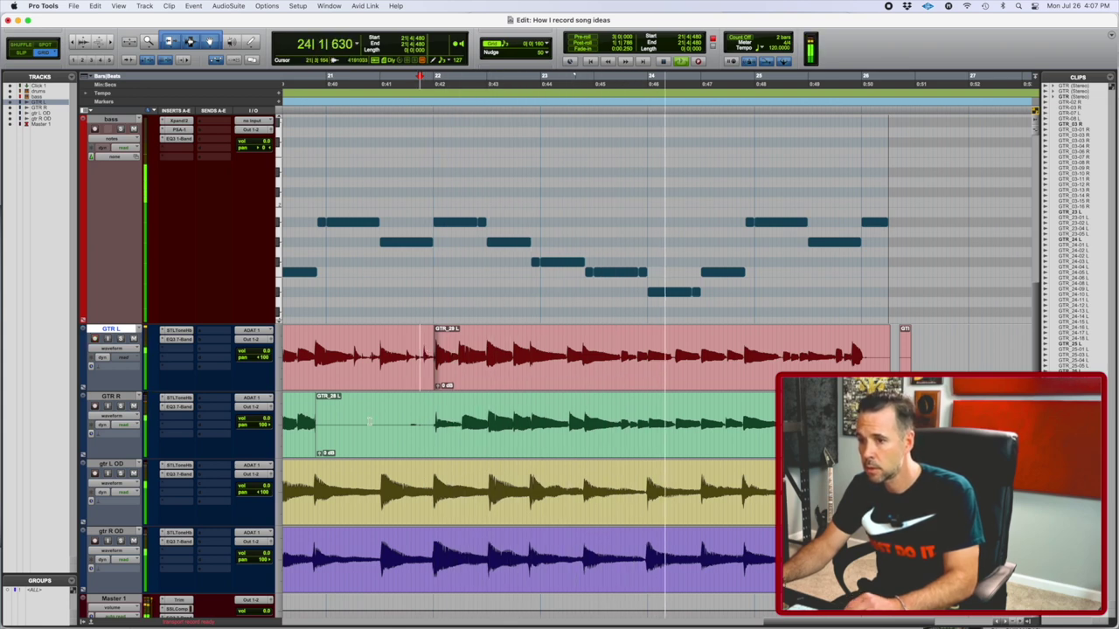
pyautogui.press('space')
# Step: Extend the original GTR R clip to bar 22 and add short crossfades at the edit points on both GTR tracks
pyautogui.moveTo(313, 423); pyautogui.dragTo(432, 434)
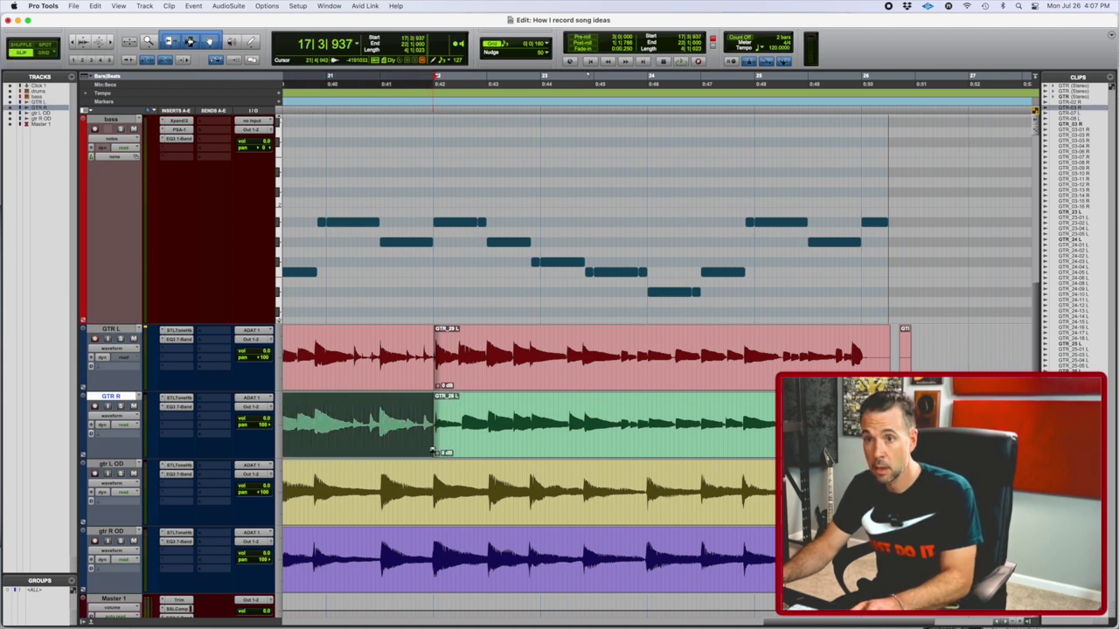
pyautogui.click(431, 451)
pyautogui.moveTo(431, 451); pyautogui.dragTo(434, 451)
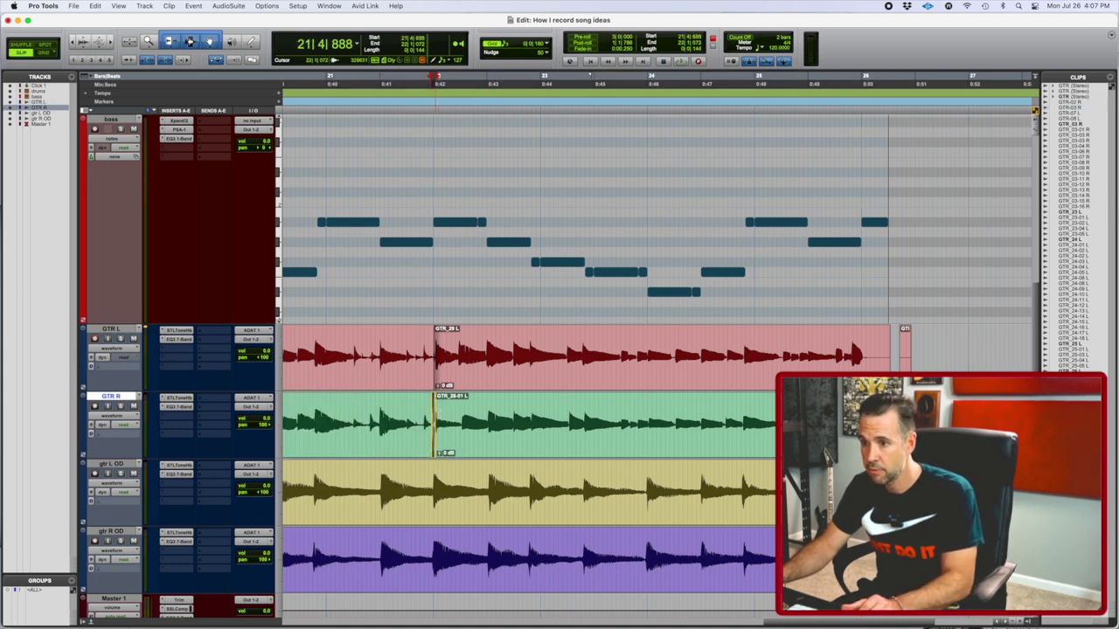
pyautogui.moveTo(428, 379); pyautogui.dragTo(434, 381)
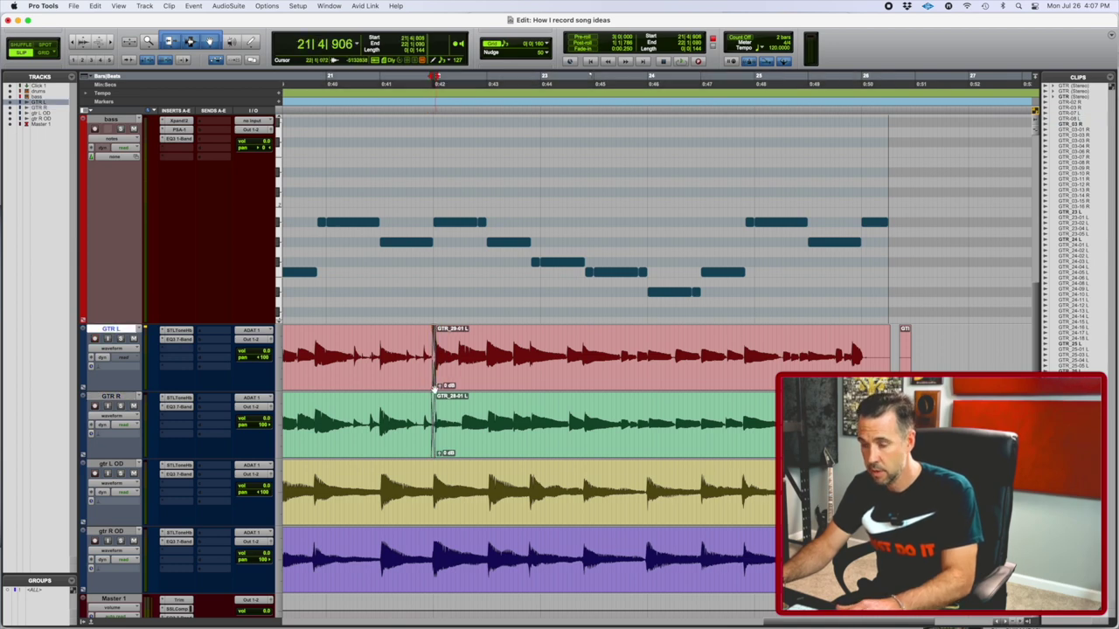
# Step: Play back the whole edited section from 17|3|507
pyautogui.press('super+bracketleft')
pyautogui.press('super+bracketleft')
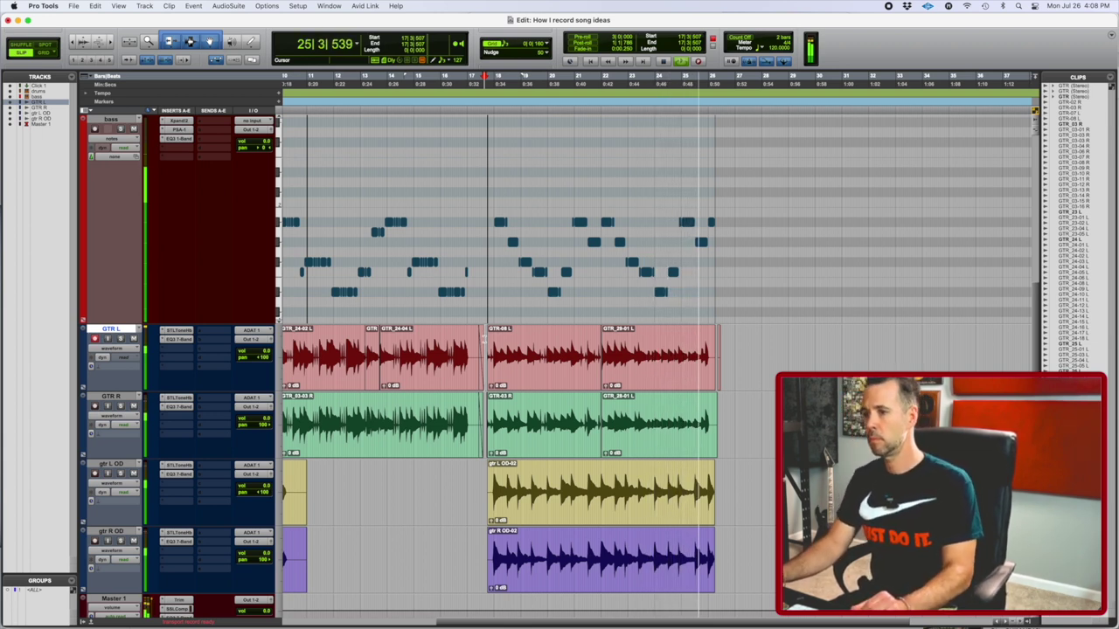
pyautogui.press('space')
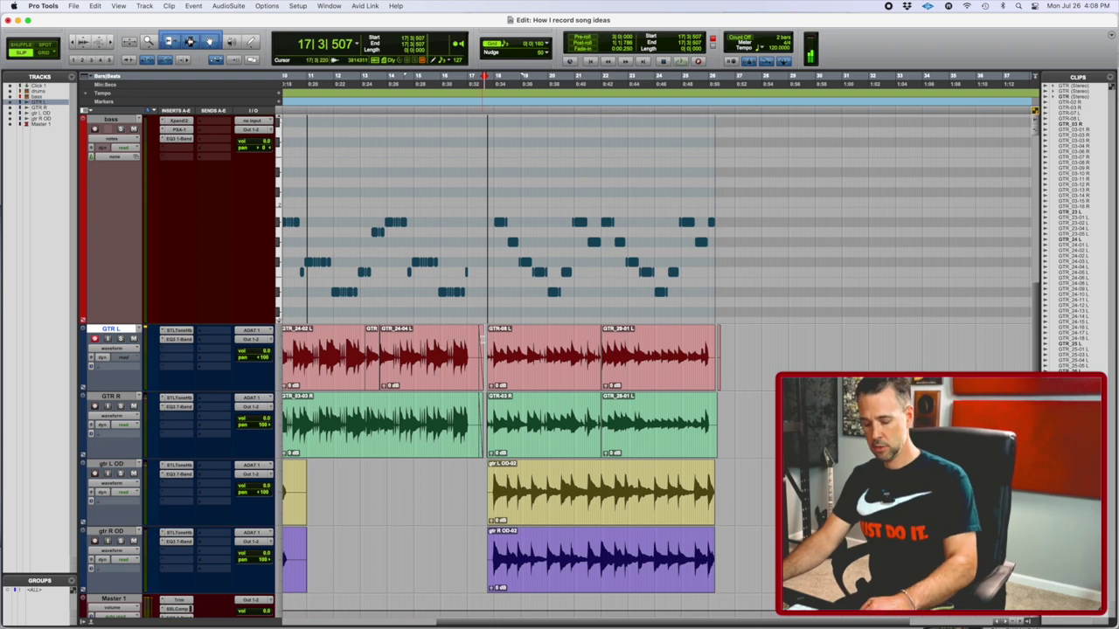
# Step: Replay the start of the section from 17|4|640 and inspect the guitar clips through the end of the part
pyautogui.press('F7')
pyautogui.press('t')
pyautogui.press('t')
pyautogui.hscroll(3, 475, 342)
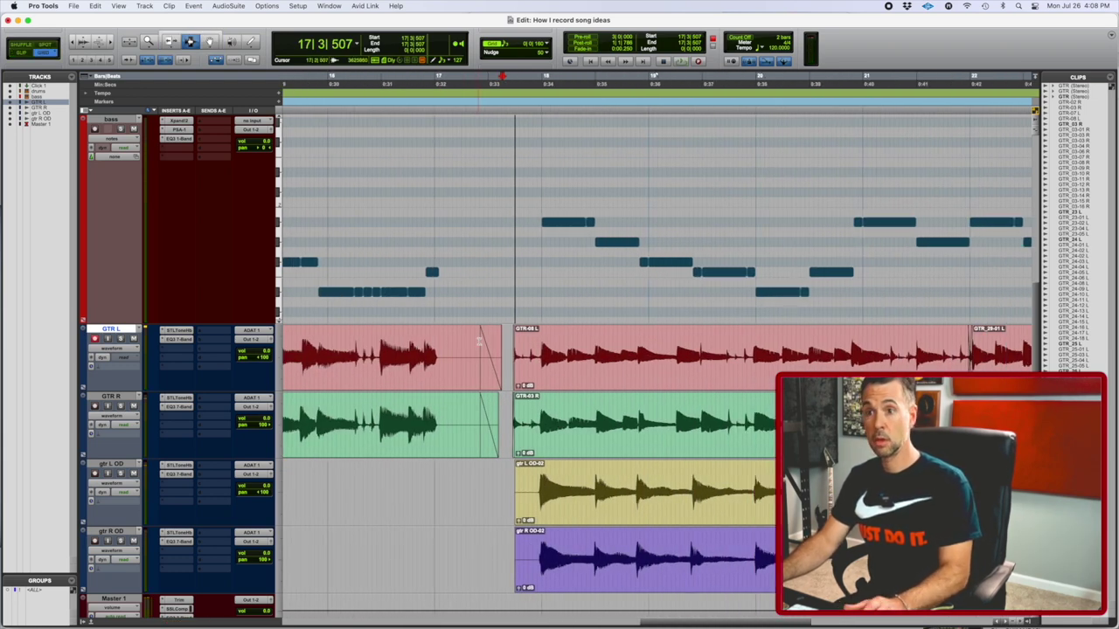
pyautogui.press('space')
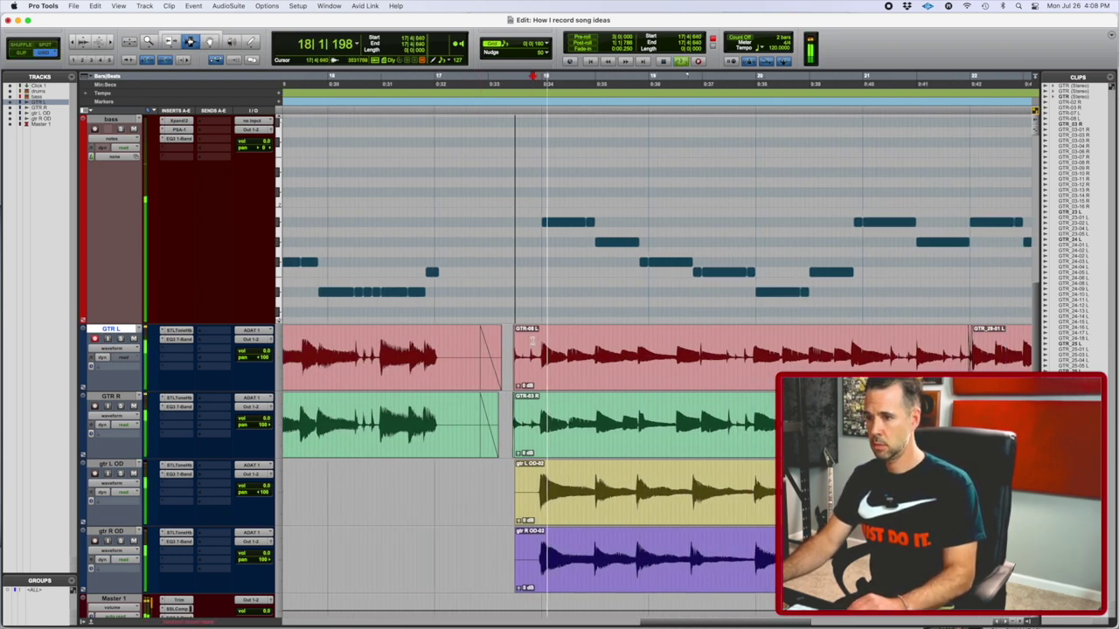
pyautogui.hscroll(1, 544, 334)
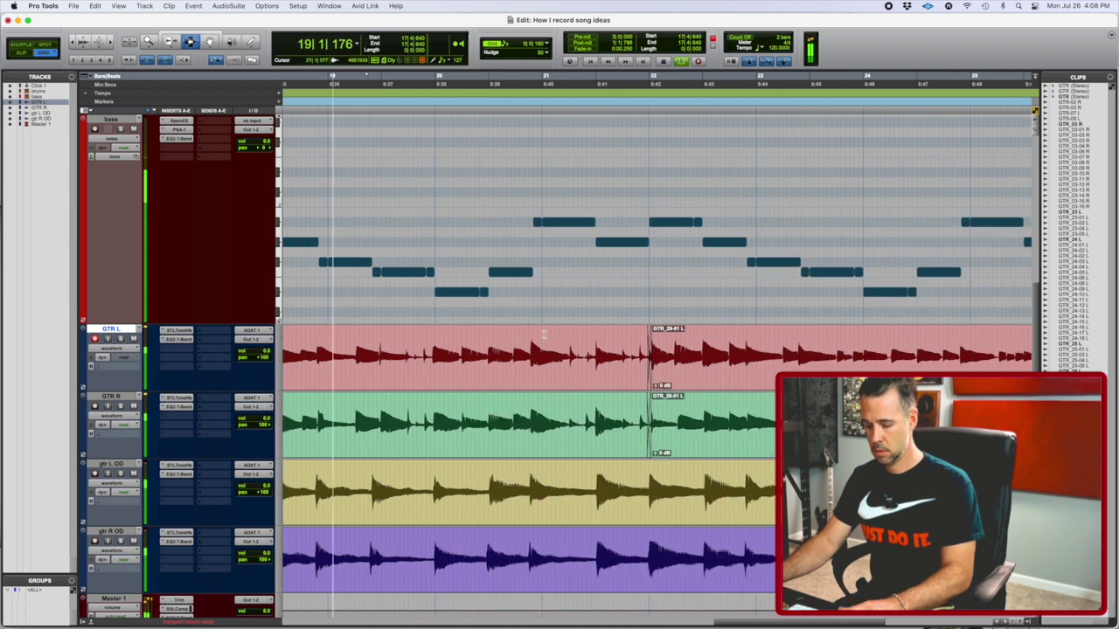
pyautogui.press('r')
pyautogui.hscroll(3, 544, 336)
pyautogui.press('space')
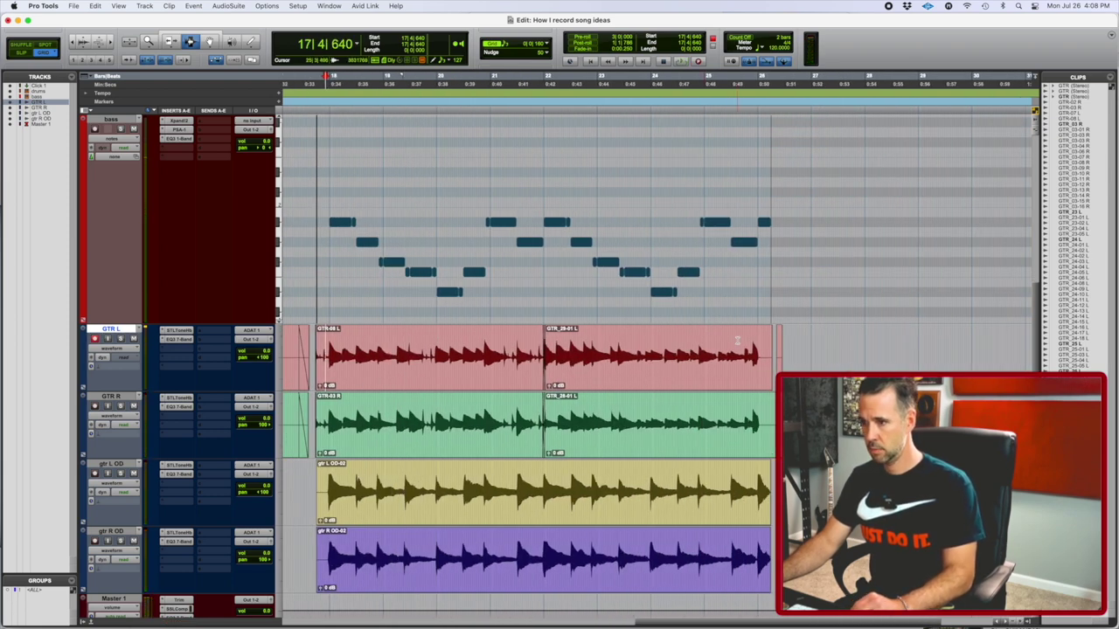
# Step: Play back the guitar part through bar 25, and replay the section from 18|1|000
pyautogui.press('space')
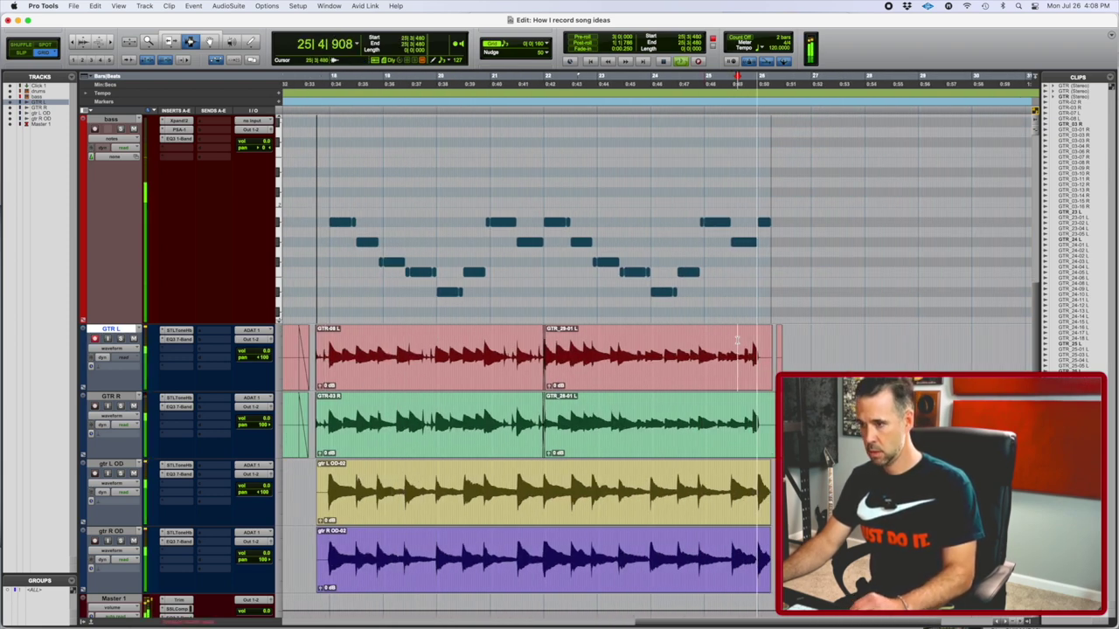
pyautogui.click(651, 339)
pyautogui.press('space')
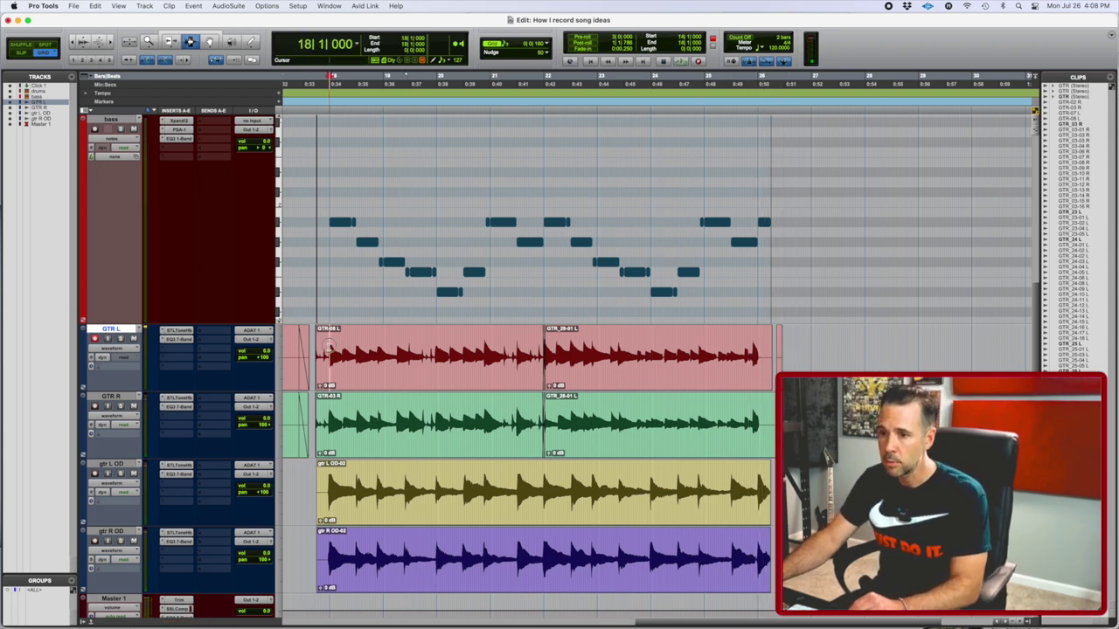
pyautogui.press('space')
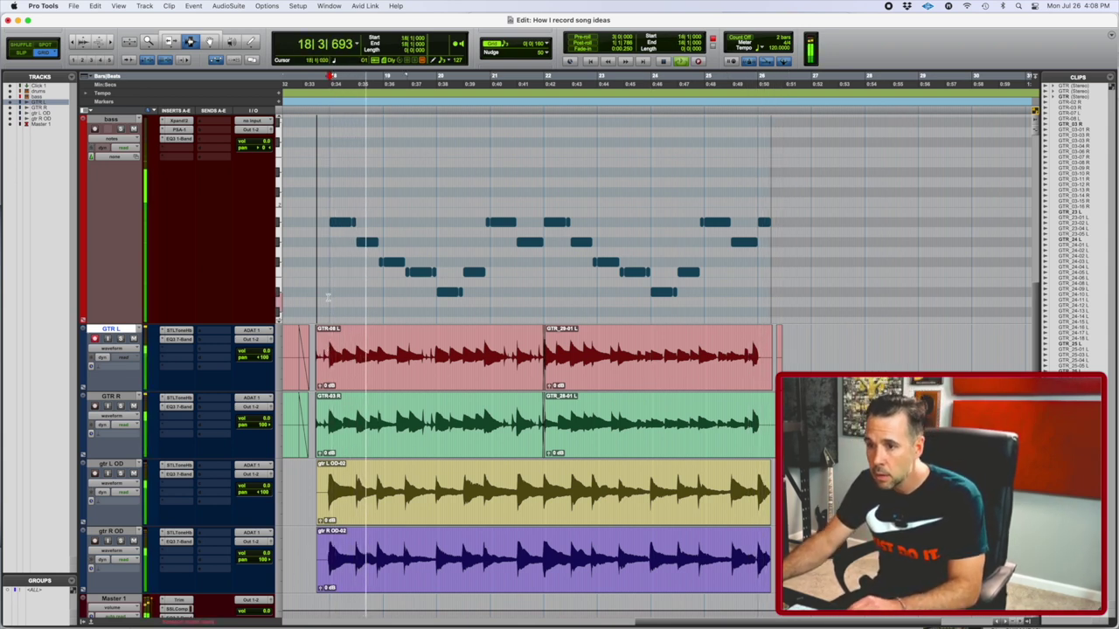
# Step: Select 18|1|000 to 26|1|000 across the drums, bass and all four guitar tracks, and duplicate the selection
pyautogui.moveTo(330, 296); pyautogui.dragTo(428, 482)
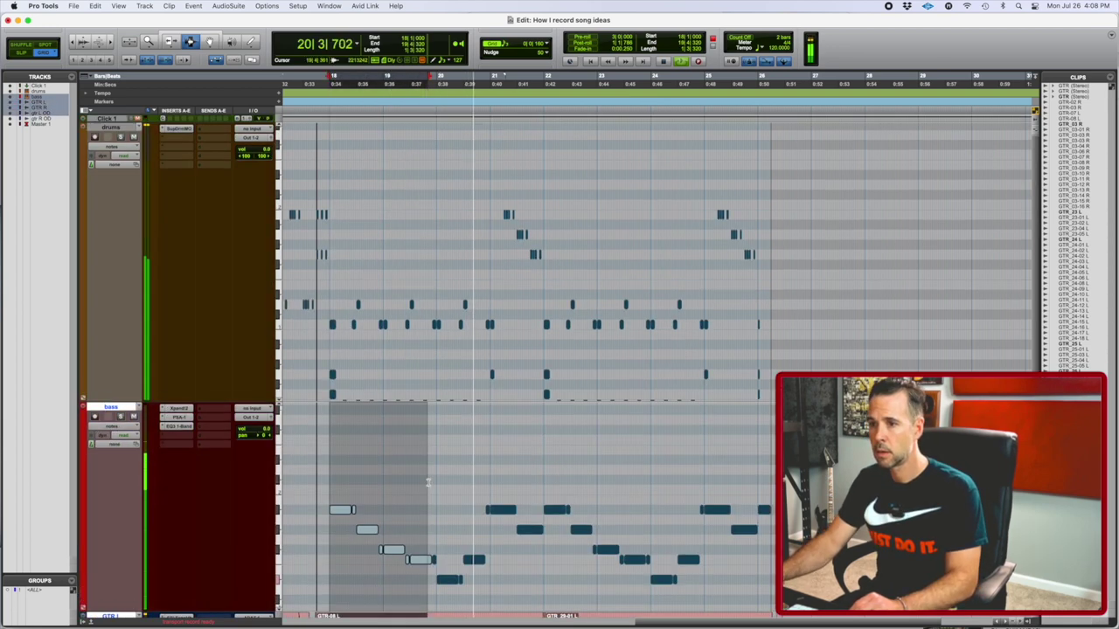
pyautogui.scroll(3, 428, 482)
pyautogui.scroll(-5, 429, 483)
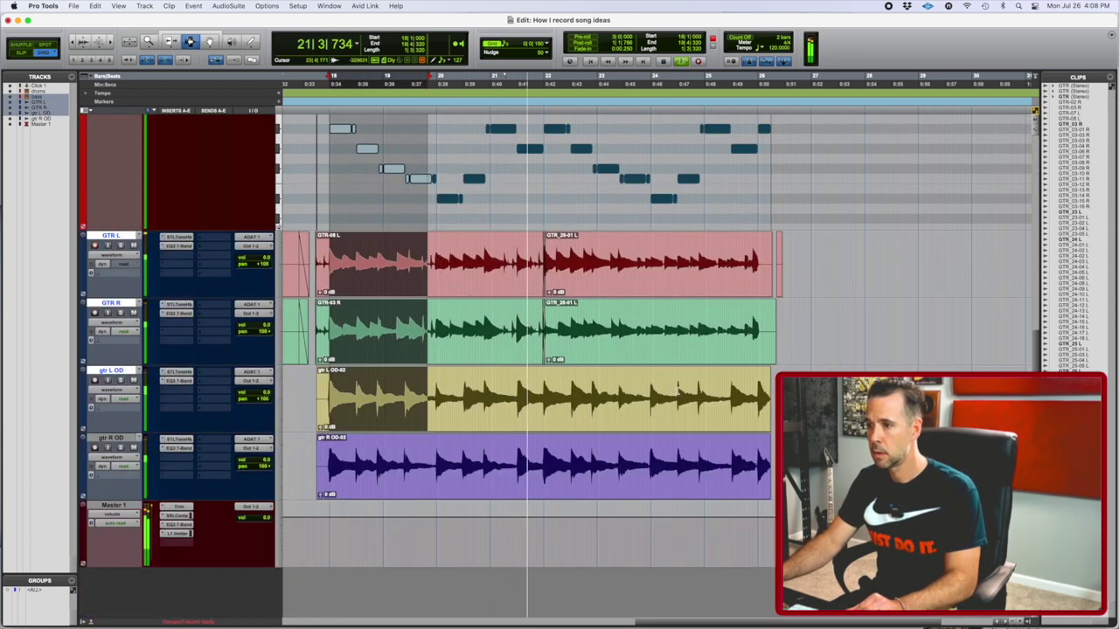
pyautogui.press('t')
pyautogui.press('t')
pyautogui.hscroll(10, 793, 295)
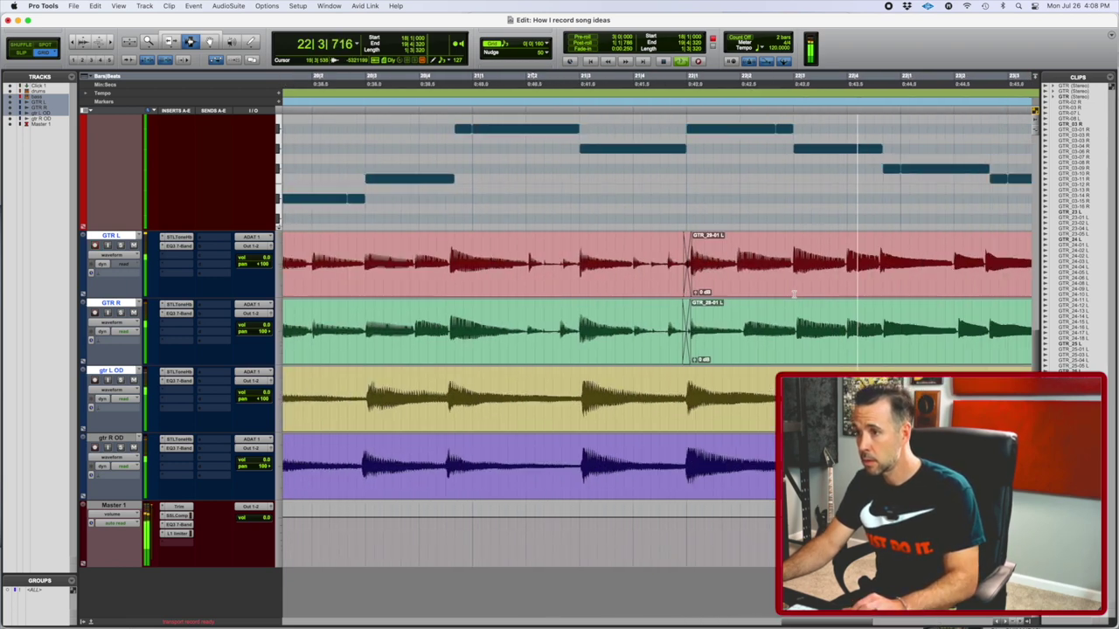
pyautogui.hscroll(10, 794, 295)
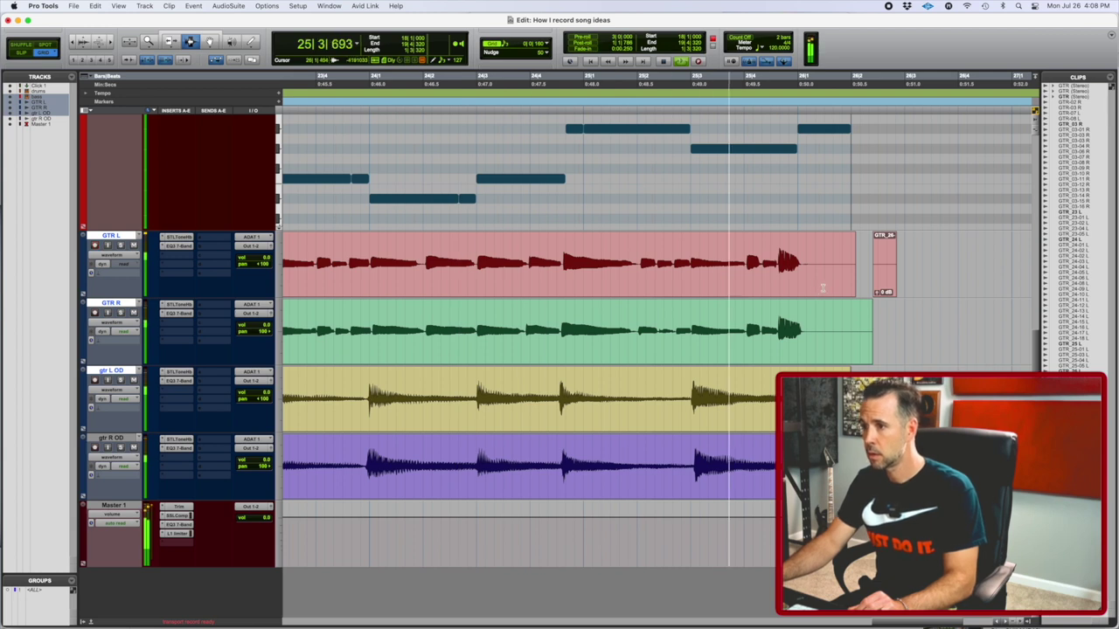
pyautogui.keyDown('shift'); pyautogui.click(797, 263); pyautogui.keyUp('shift')
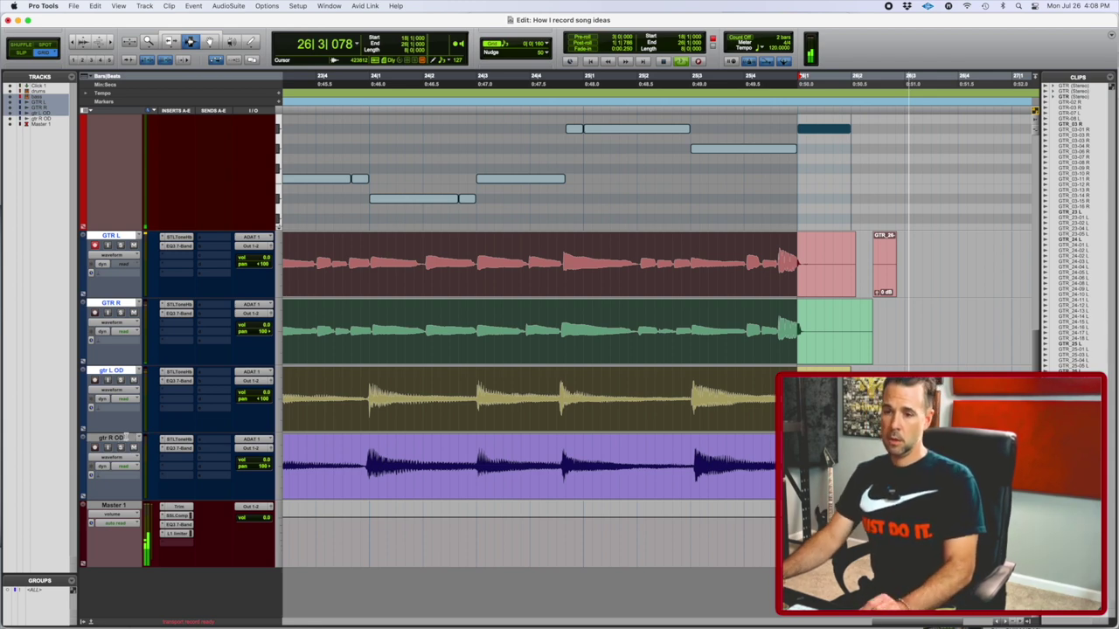
pyautogui.keyDown('shift'); pyautogui.click(127, 438); pyautogui.keyUp('shift')
pyautogui.scroll(5, 127, 437)
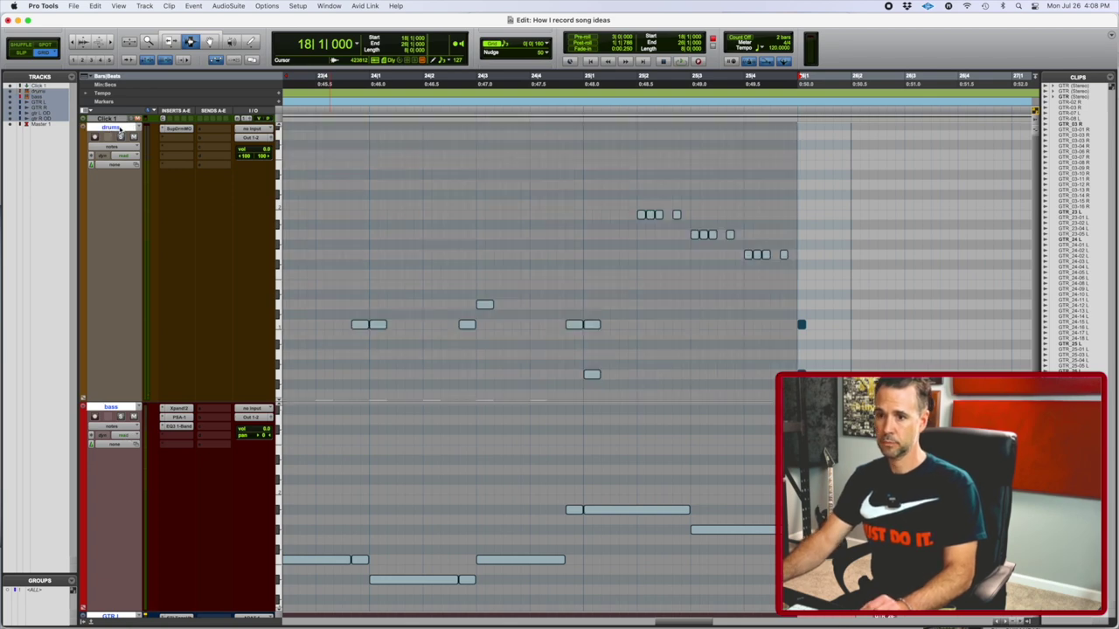
pyautogui.scroll(-5, 163, 281)
pyautogui.press('super+d')
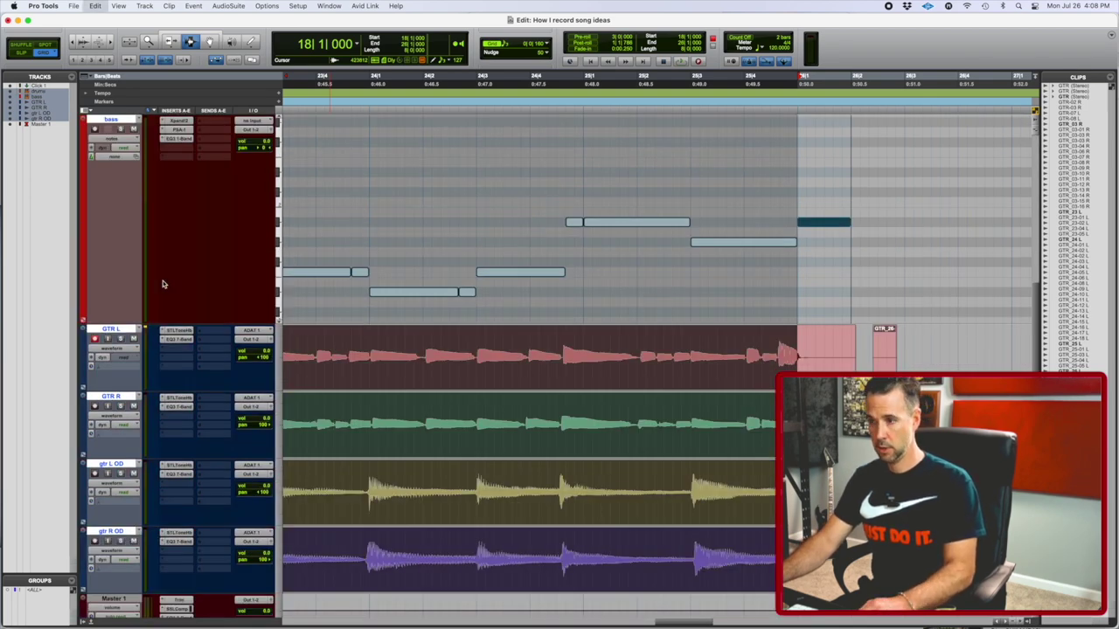
# Step: Play back the transition into the duplicated section from 25|1|800 and inspect the repeated clips
pyautogui.click(627, 350)
pyautogui.press('space')
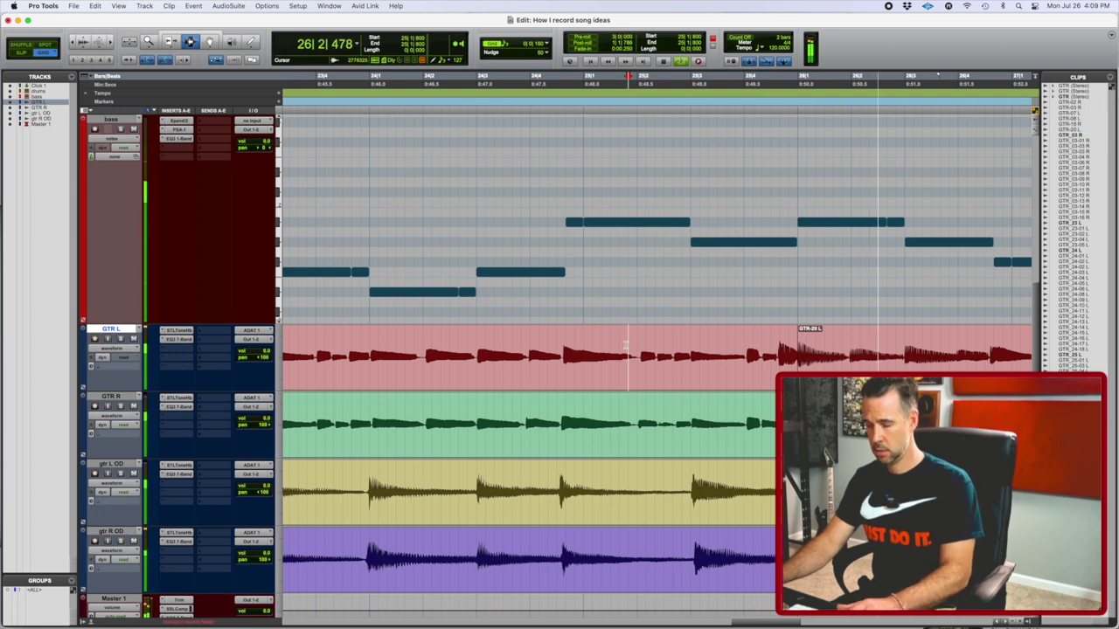
pyautogui.press('super+bracketleft')
pyautogui.press('super+bracketleft')
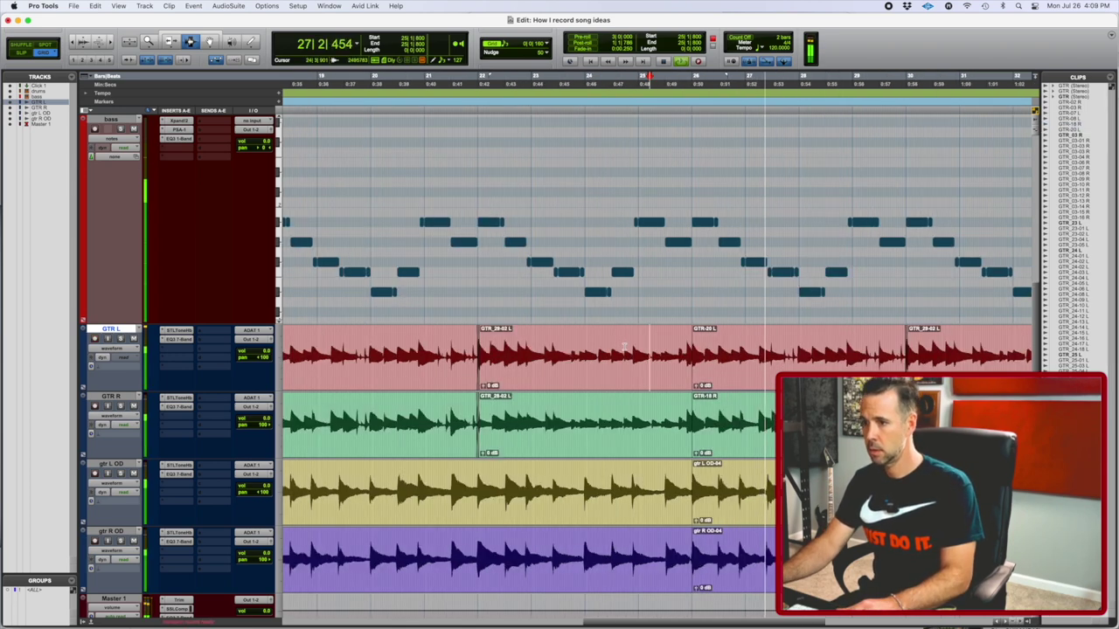
pyautogui.scroll(-3, 626, 347)
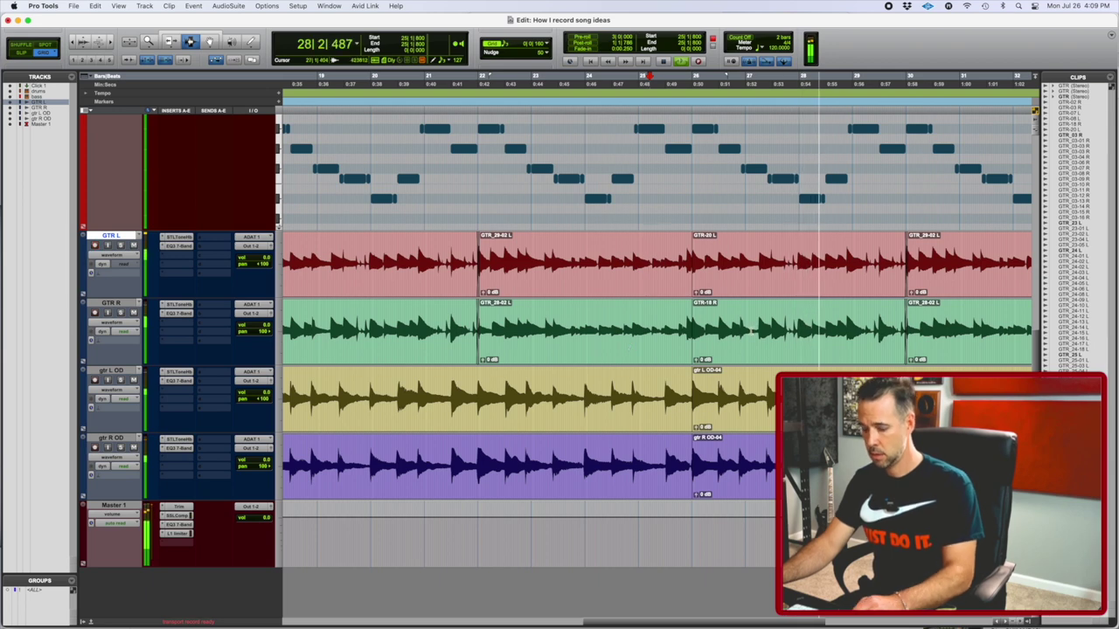
# Step: Switch to Slip mode with the Smart Tool and add short crossfades at bar 26 on all four guitar tracks
pyautogui.press('super+7')
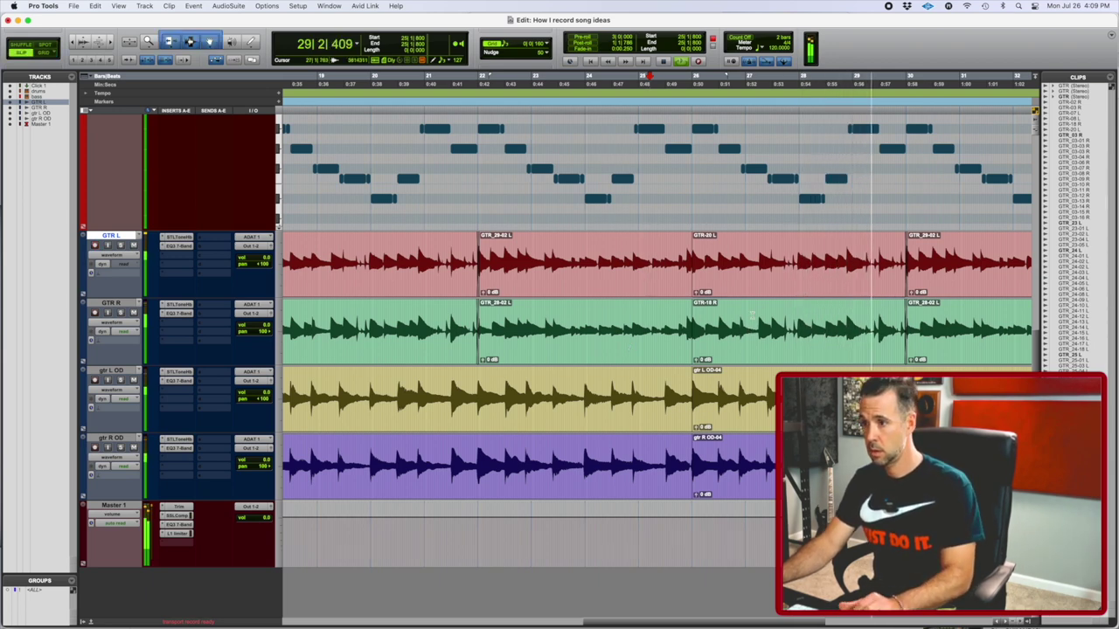
pyautogui.click(692, 294)
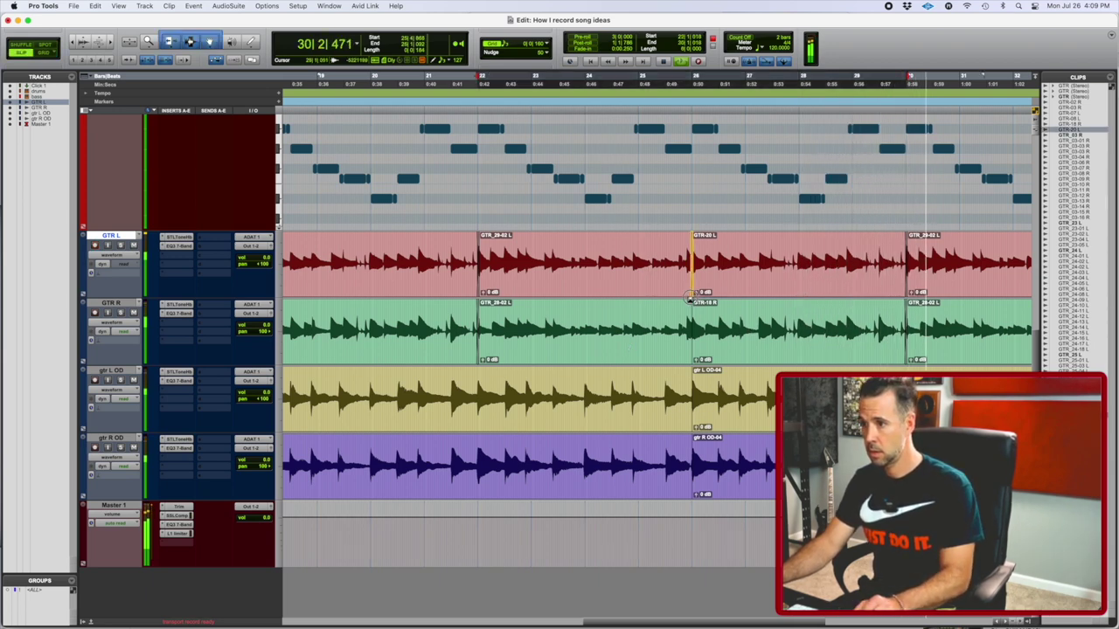
pyautogui.moveTo(689, 299); pyautogui.dragTo(689, 299)
pyautogui.moveTo(692, 361); pyautogui.dragTo(690, 363)
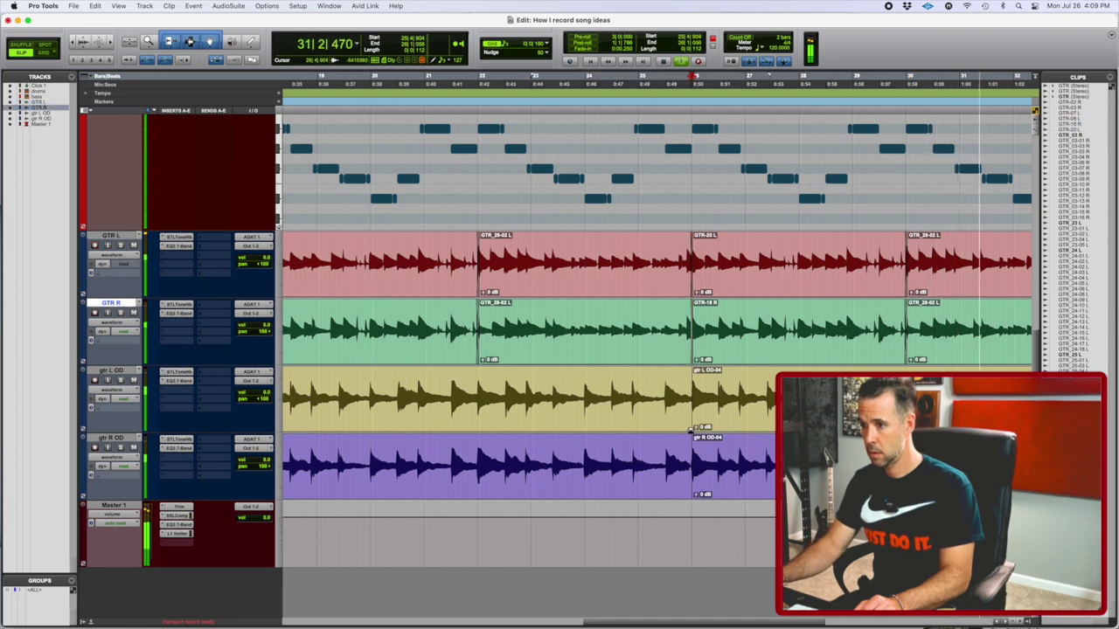
pyautogui.click(692, 428)
pyautogui.click(690, 495)
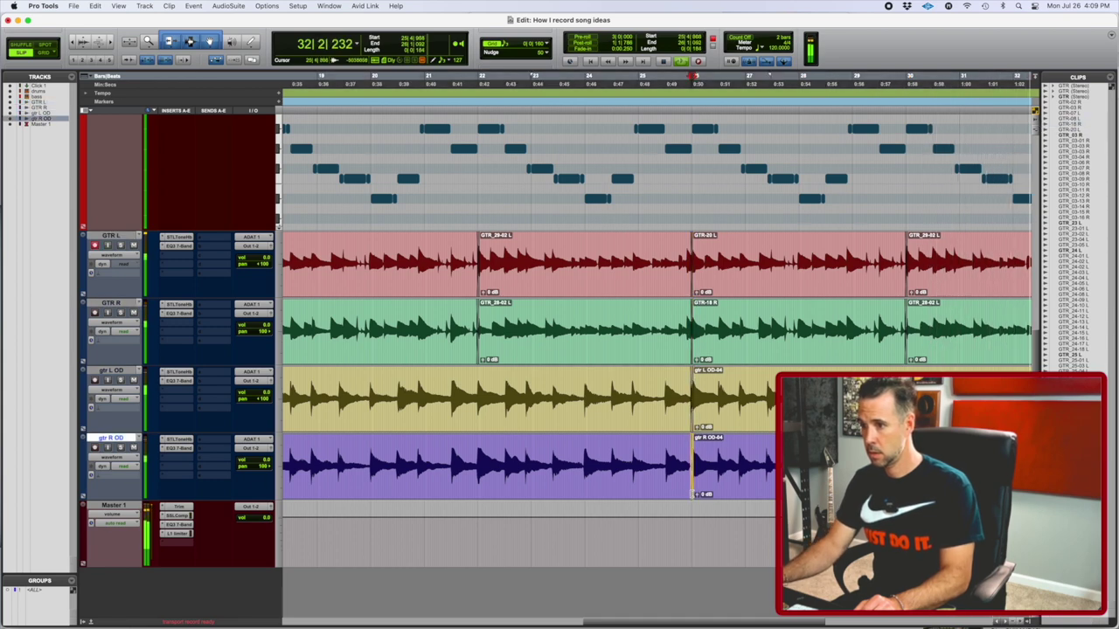
pyautogui.scroll(5, 693, 492)
pyautogui.scroll(-5, 693, 492)
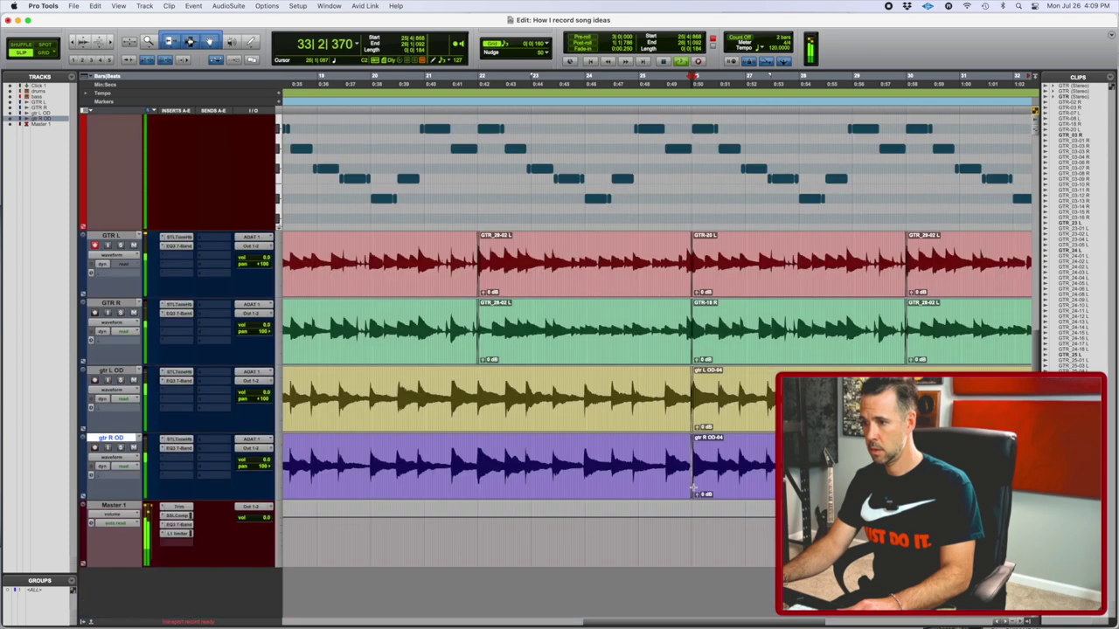
# Step: Play the section from just before bar 18 and examine the drum and bass MIDI notes
pyautogui.press('r')
pyautogui.scroll(5, 694, 491)
pyautogui.scroll(-5, 693, 491)
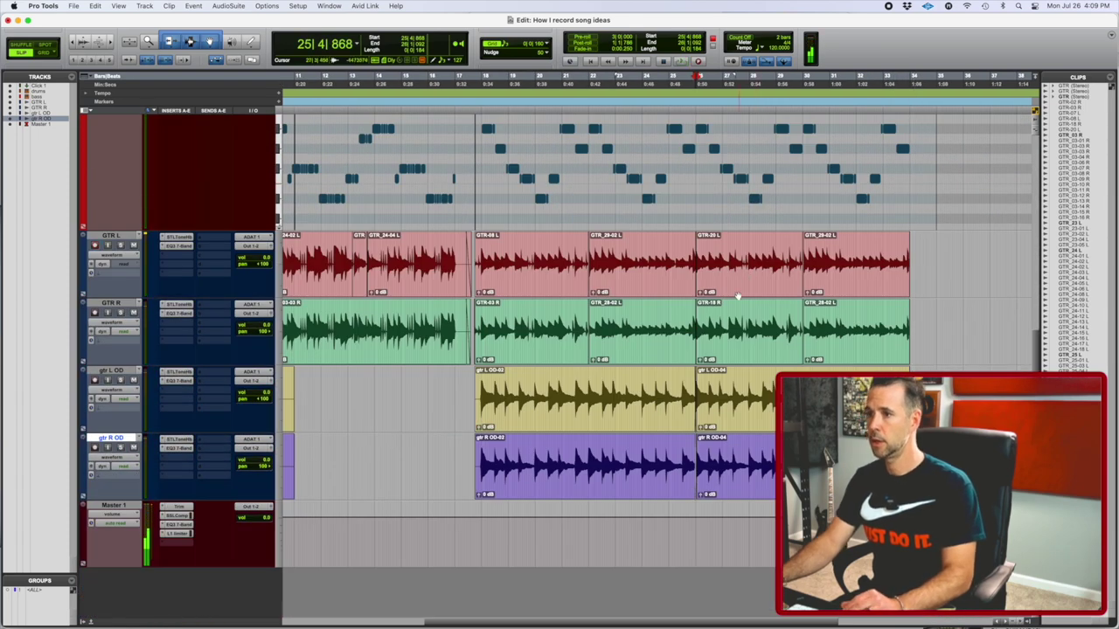
pyautogui.scroll(5, 738, 296)
pyautogui.click(502, 91)
pyautogui.press('space')
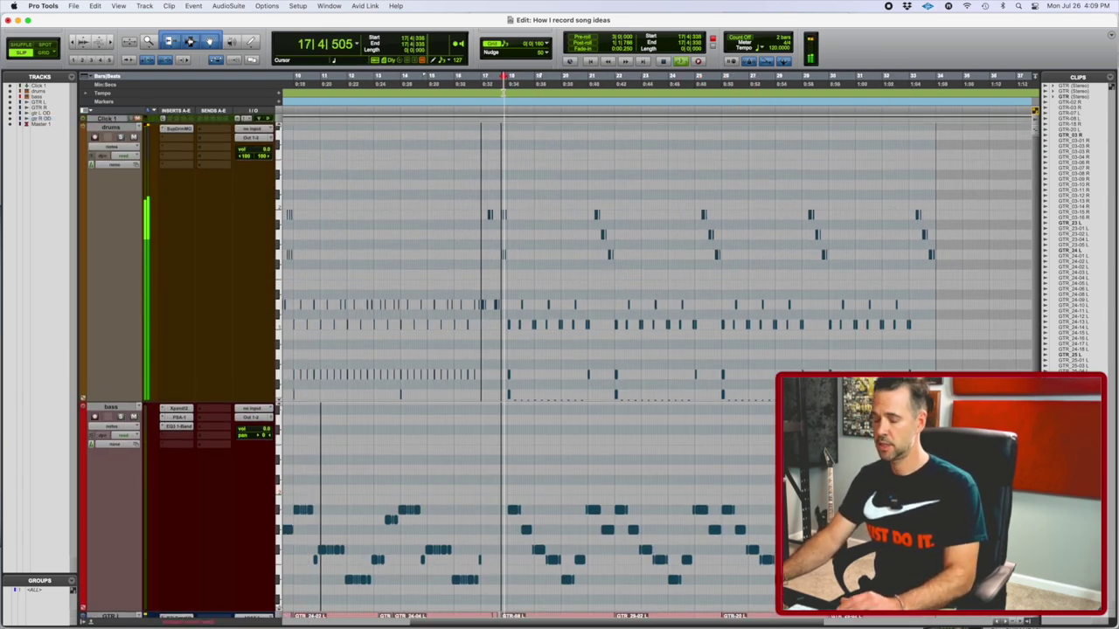
pyautogui.press('t')
pyautogui.press('t')
pyautogui.scroll(-5, 541, 188)
pyautogui.click(541, 188)
pyautogui.scroll(5, 541, 188)
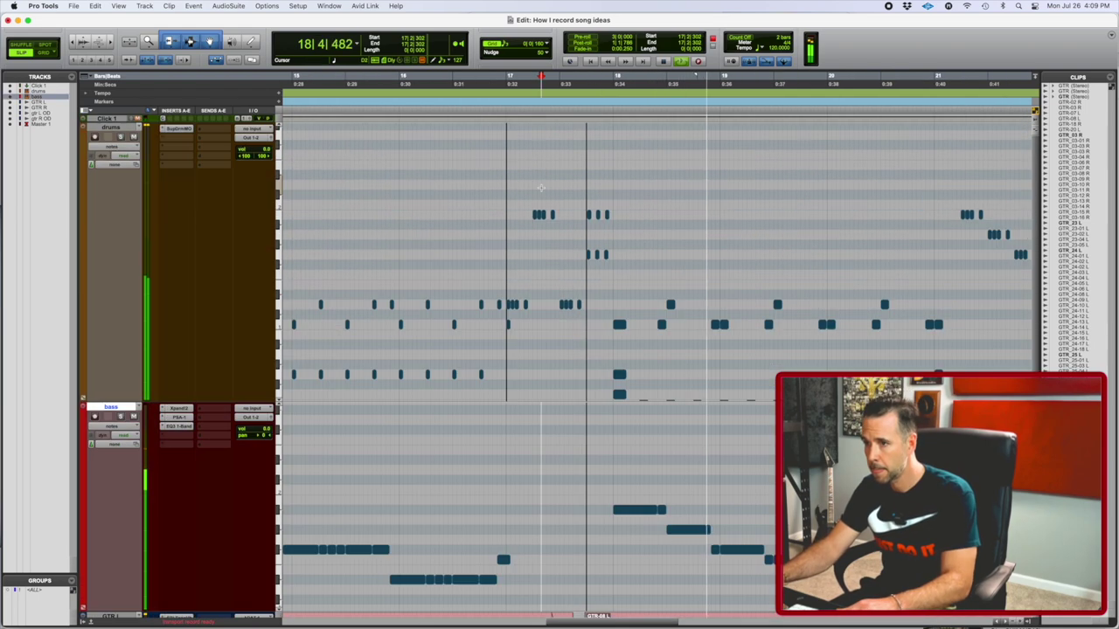
pyautogui.press('t')
pyautogui.hscroll(3, 541, 188)
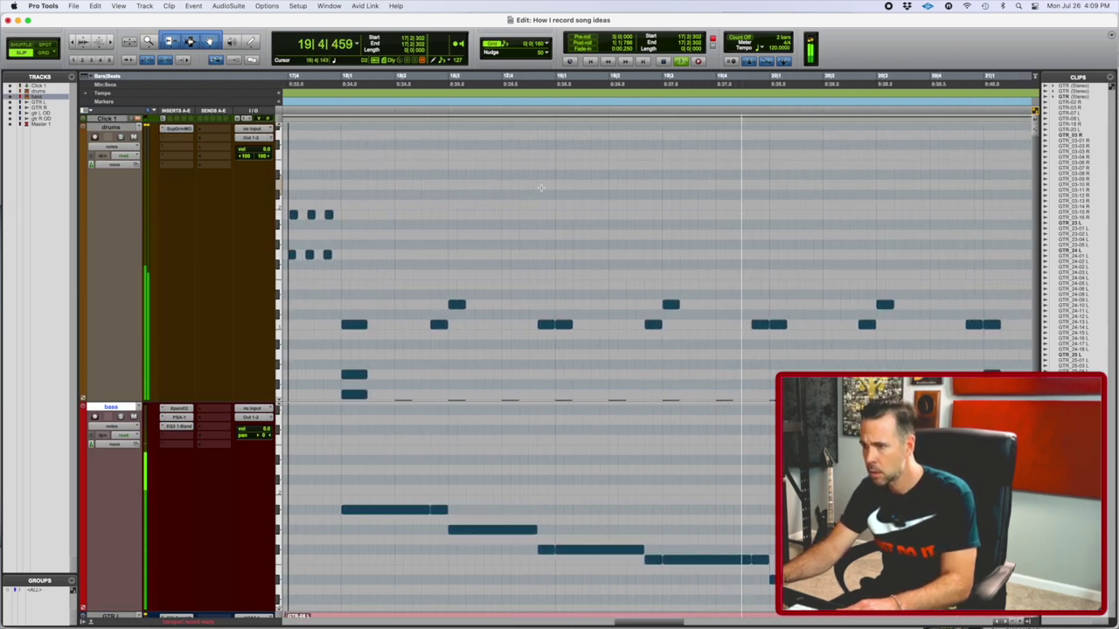
pyautogui.press('r')
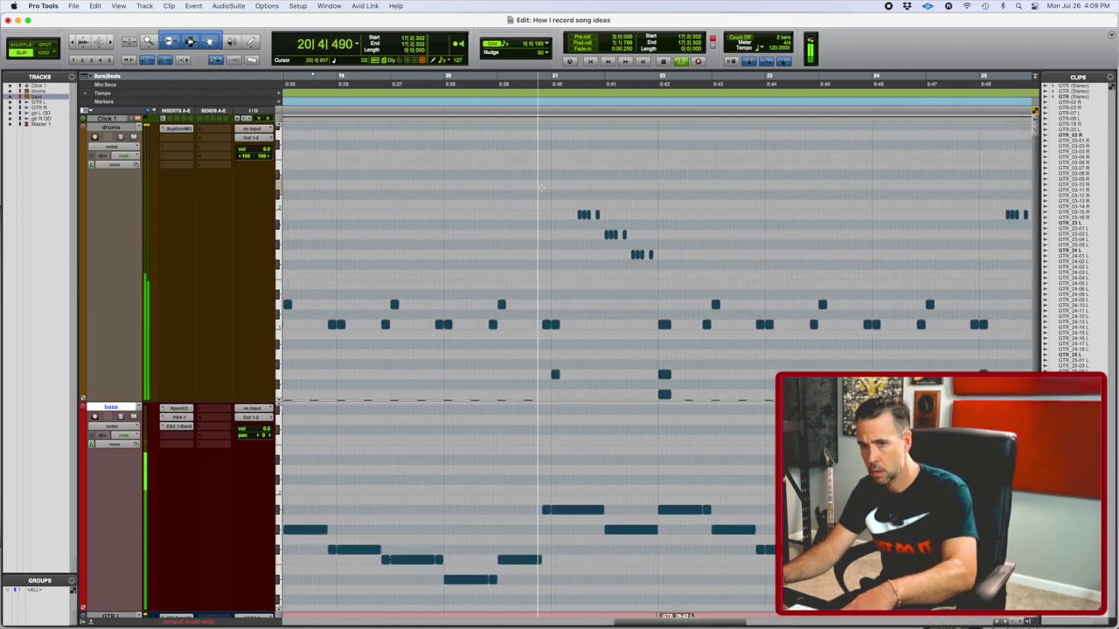
# Step: Audition the repeated section and, using the Pencil tool in Grid mode, add a short C1 drum note at 26|2|000
pyautogui.press('F10')
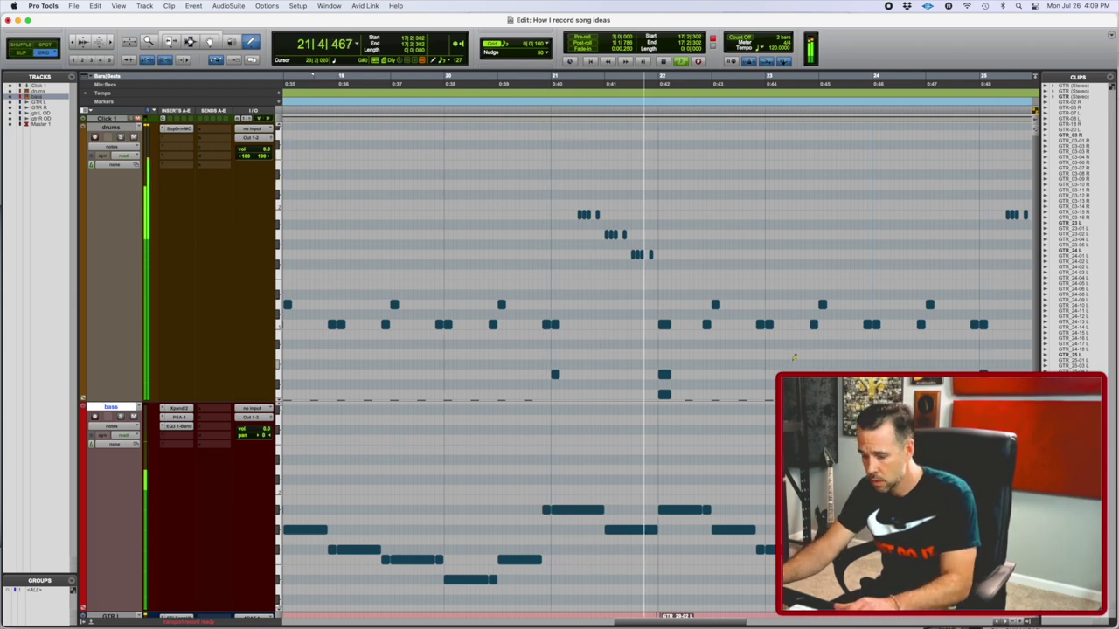
pyautogui.press('t')
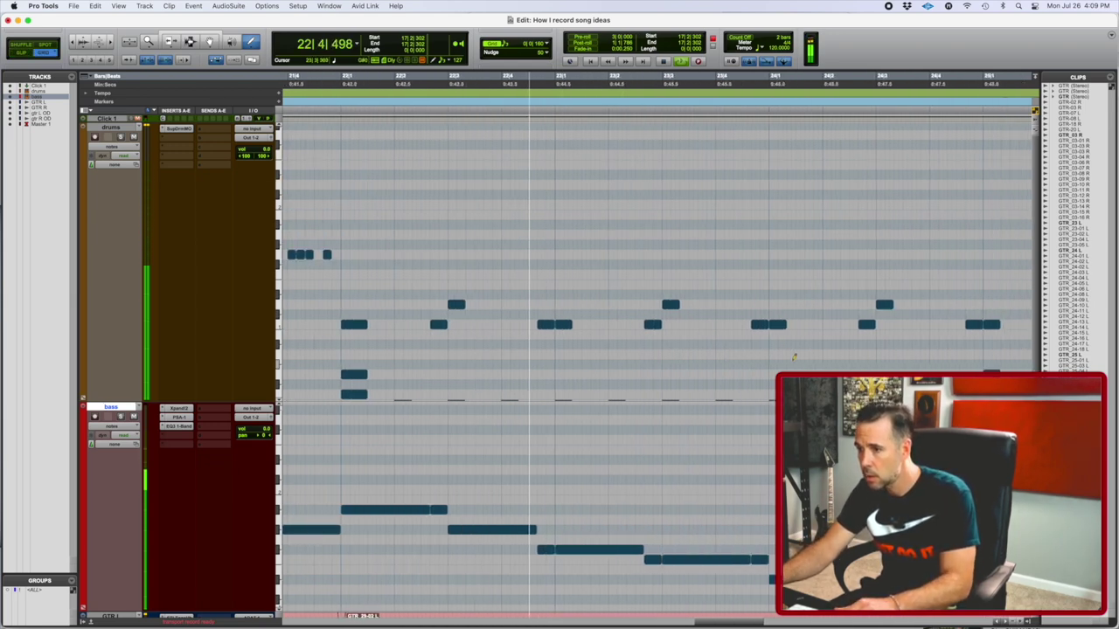
pyautogui.press('r')
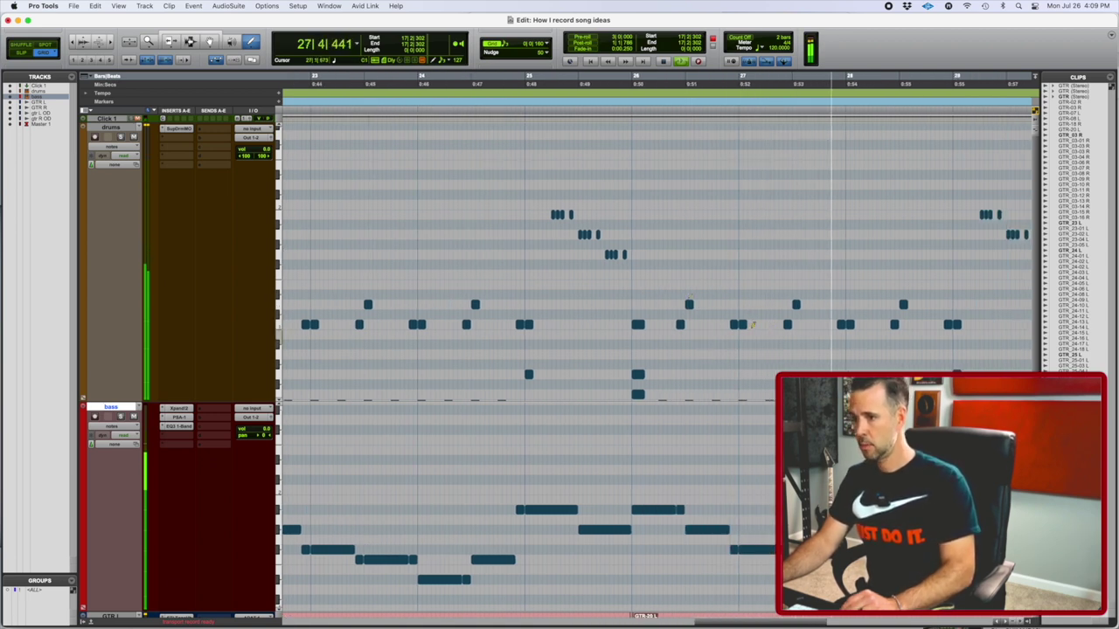
pyautogui.press('space')
pyautogui.click(609, 215)
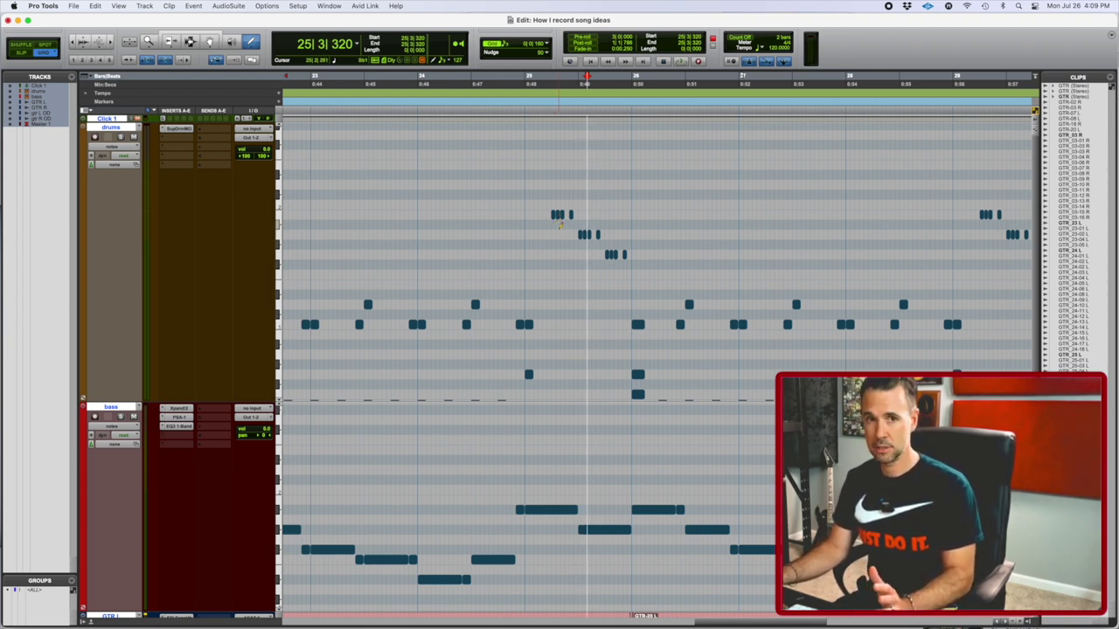
pyautogui.press('space')
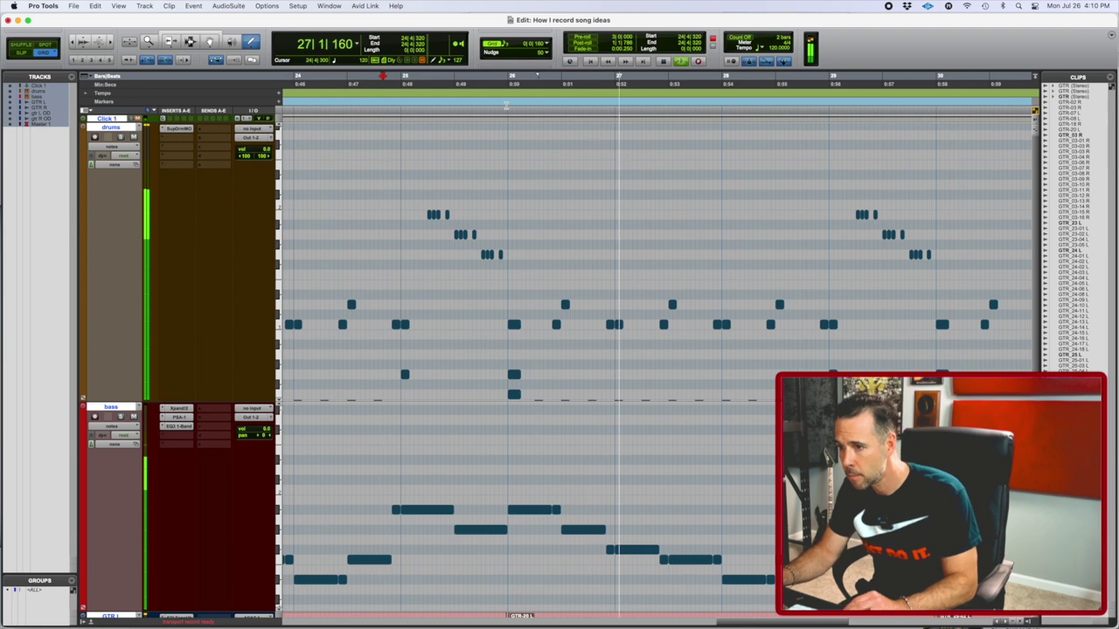
pyautogui.press('space')
pyautogui.hscroll(10, 637, 293)
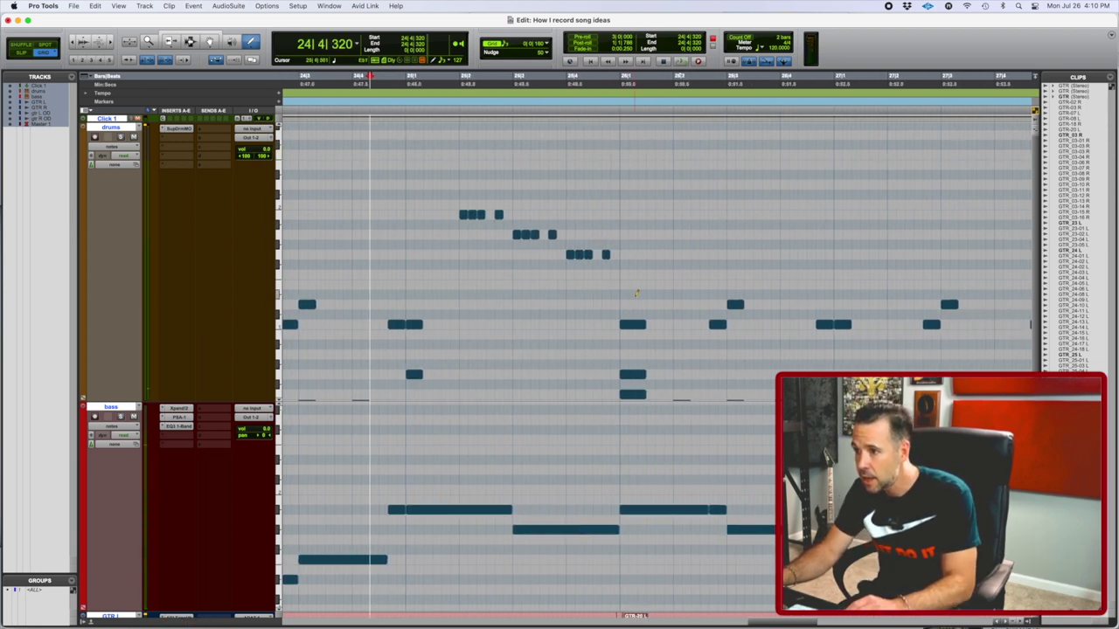
pyautogui.click(546, 325)
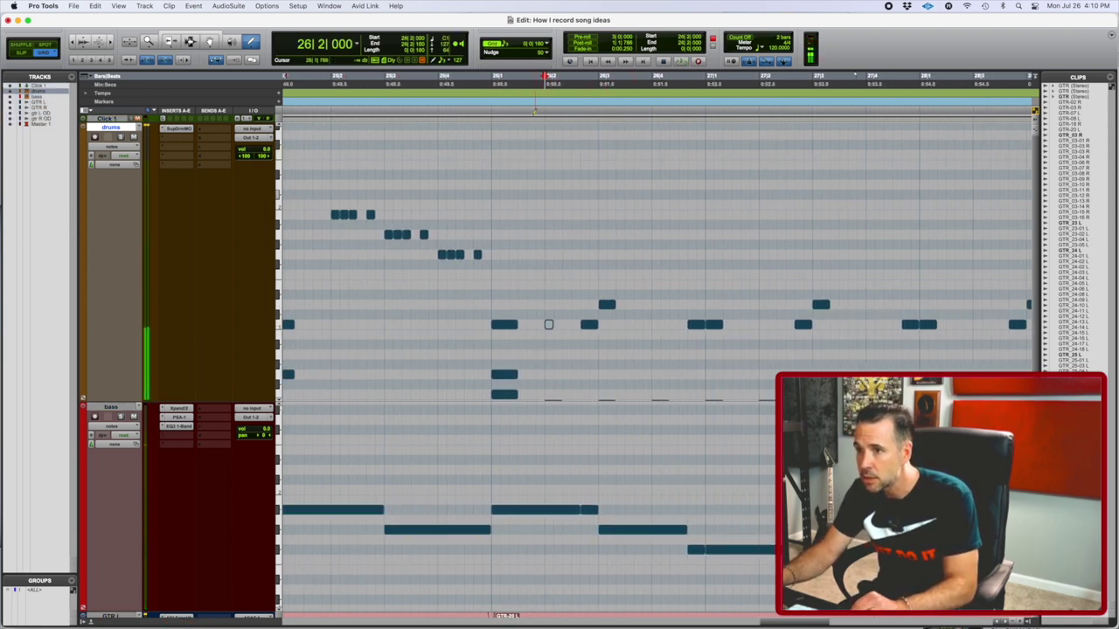
# Step: Play the drums from 25|4|480 and add another short C1 note at 26|4|000
pyautogui.press('space')
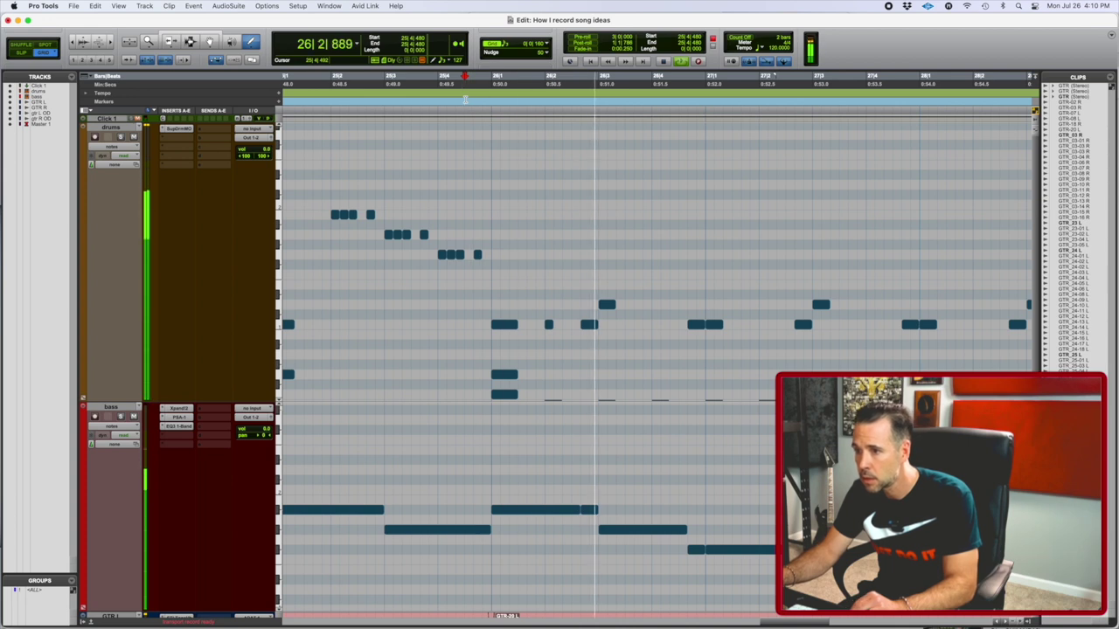
pyautogui.press('space')
pyautogui.click(656, 324)
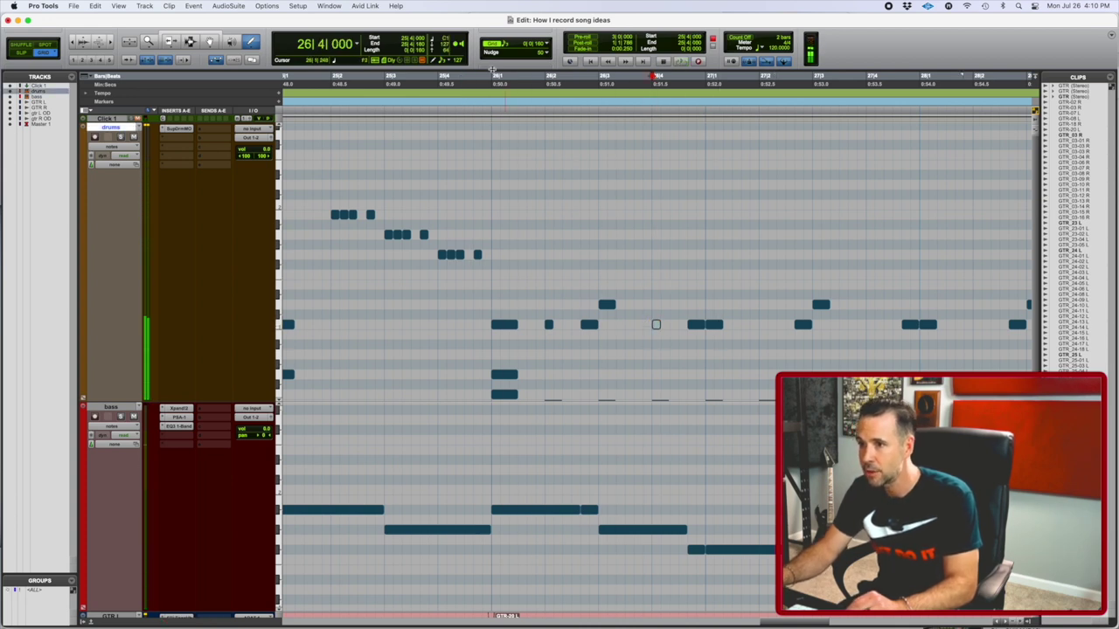
# Step: Play the drums from 25|4|640 and add a short C1 note at 27|2|000
pyautogui.click(475, 86)
pyautogui.press('space')
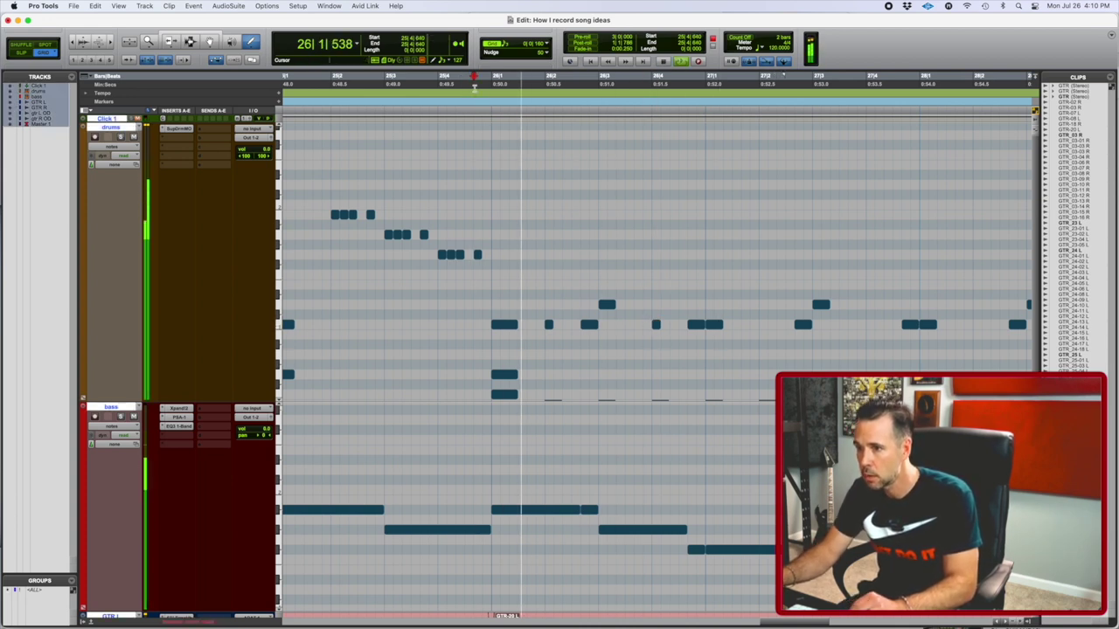
pyautogui.hscroll(2, 478, 91)
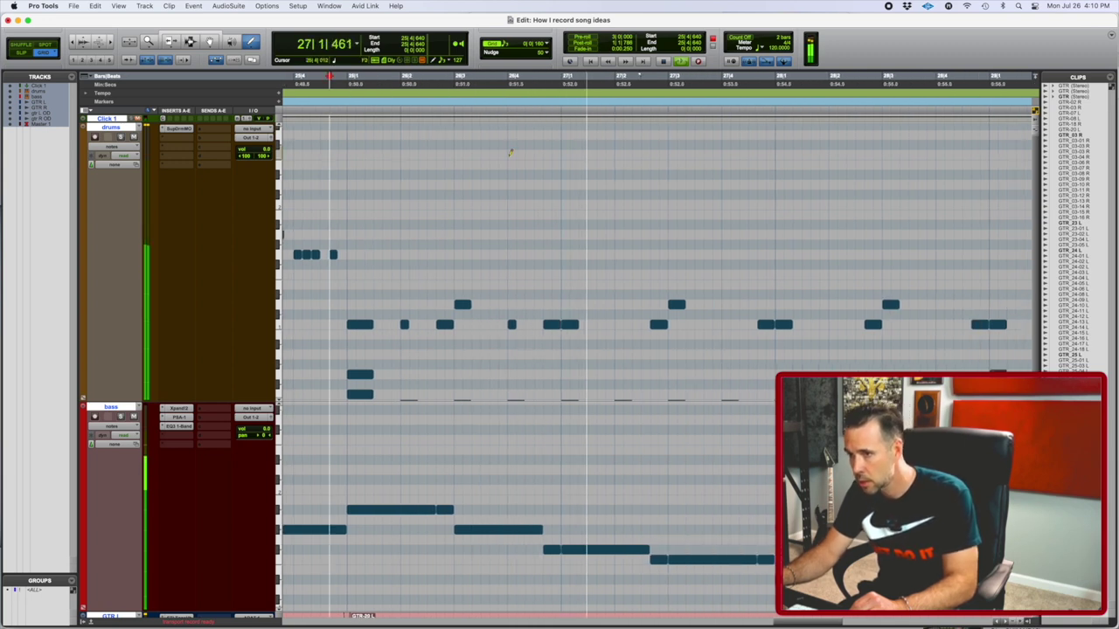
pyautogui.press('space')
pyautogui.click(619, 324)
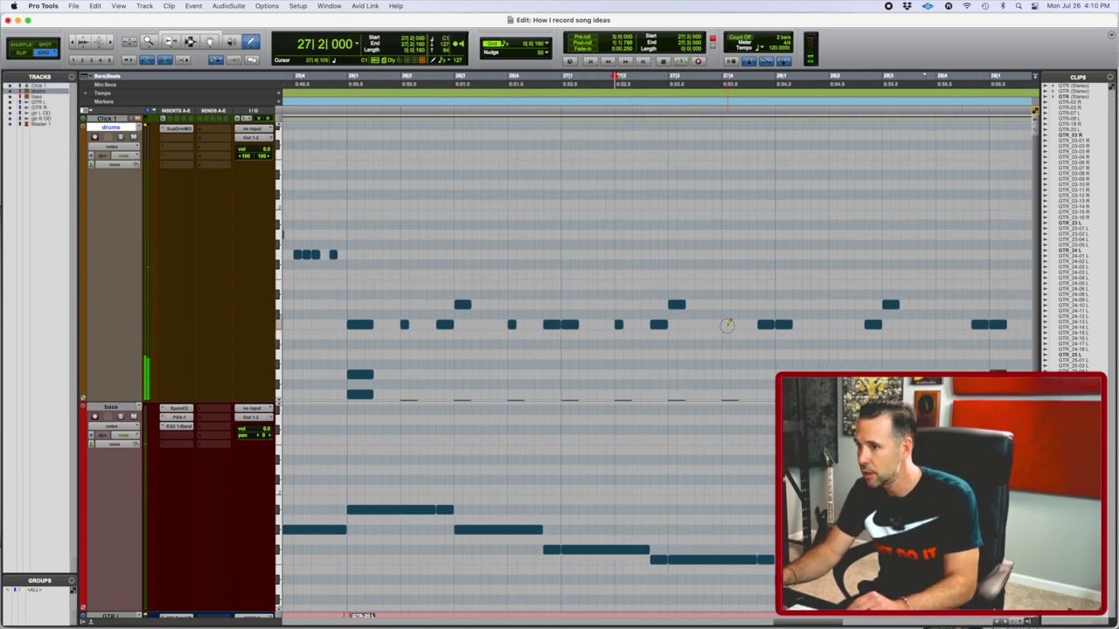
# Step: Add short C1 drum notes at 27|4|000, 28|2|000 and 28|4|000, and play the edited drums from 27|1|000
pyautogui.click(726, 325)
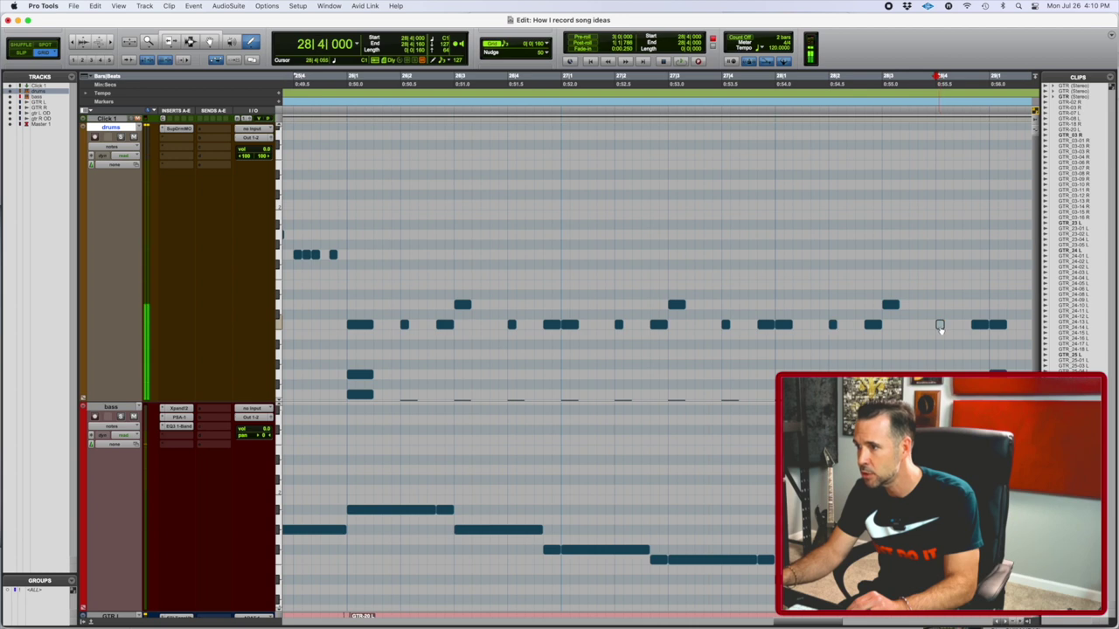
pyautogui.hscroll(5, 940, 327)
pyautogui.press('space')
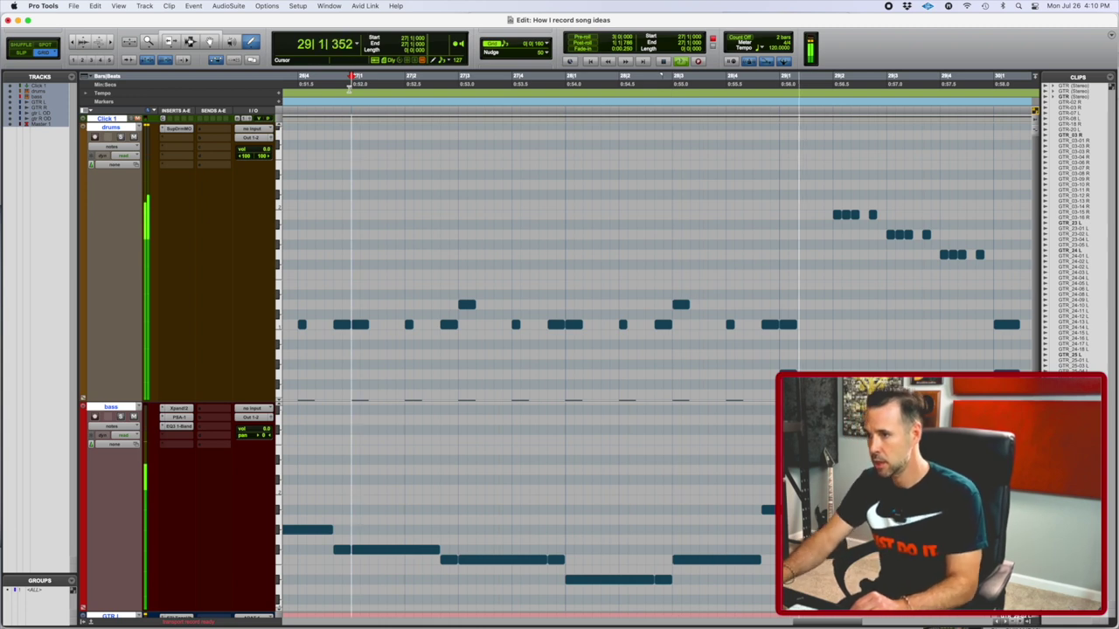
pyautogui.hscroll(3, 519, 142)
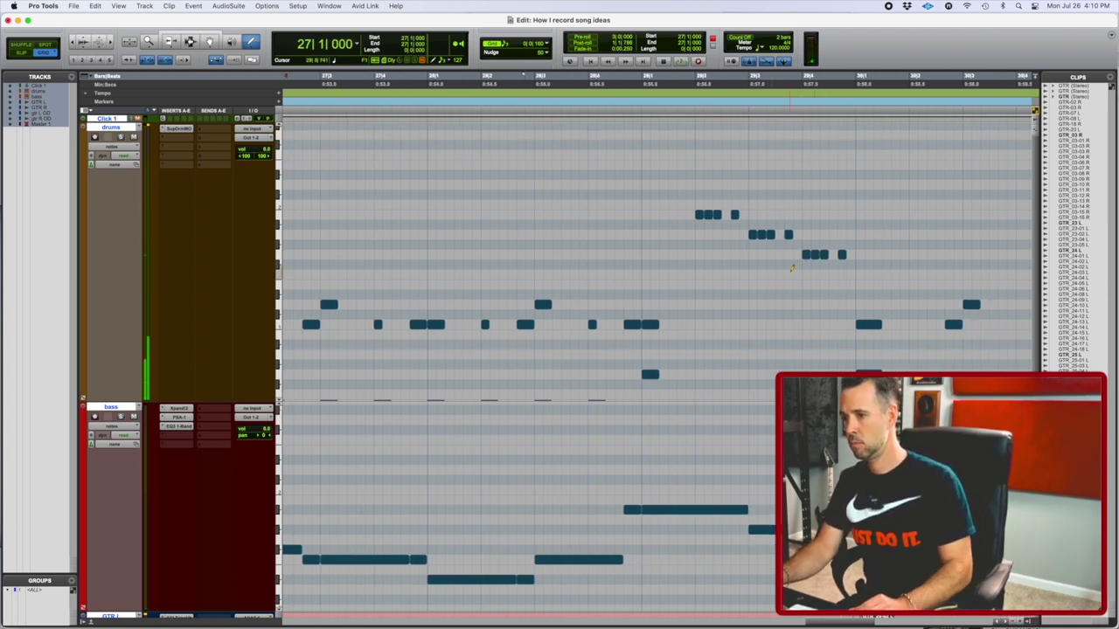
pyautogui.hscroll(3, 792, 268)
pyautogui.press('space')
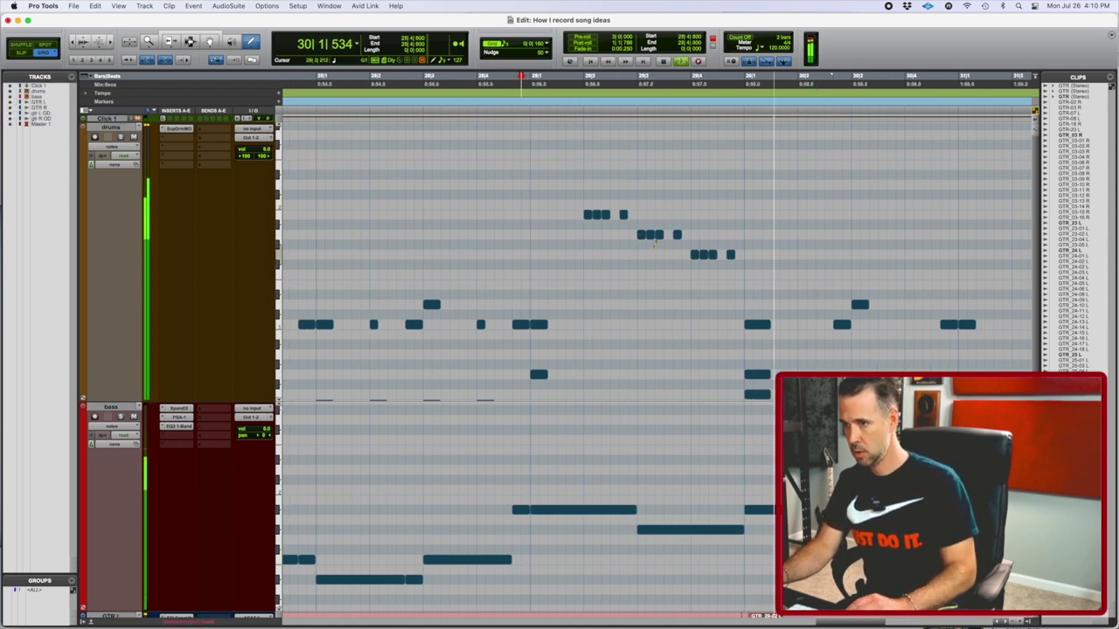
# Step: Audition the drums from 28|1|320, delete the second note of each four-note group in the bar 29 fill, and replay from 28|2|160
pyautogui.click(333, 84)
pyautogui.press('space')
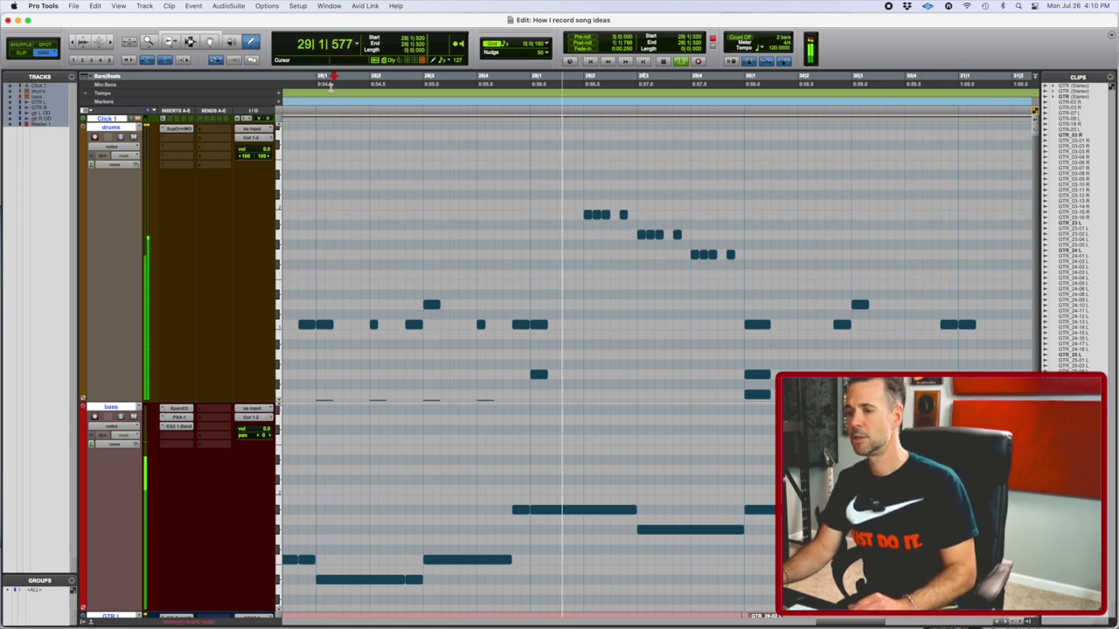
pyautogui.press('space')
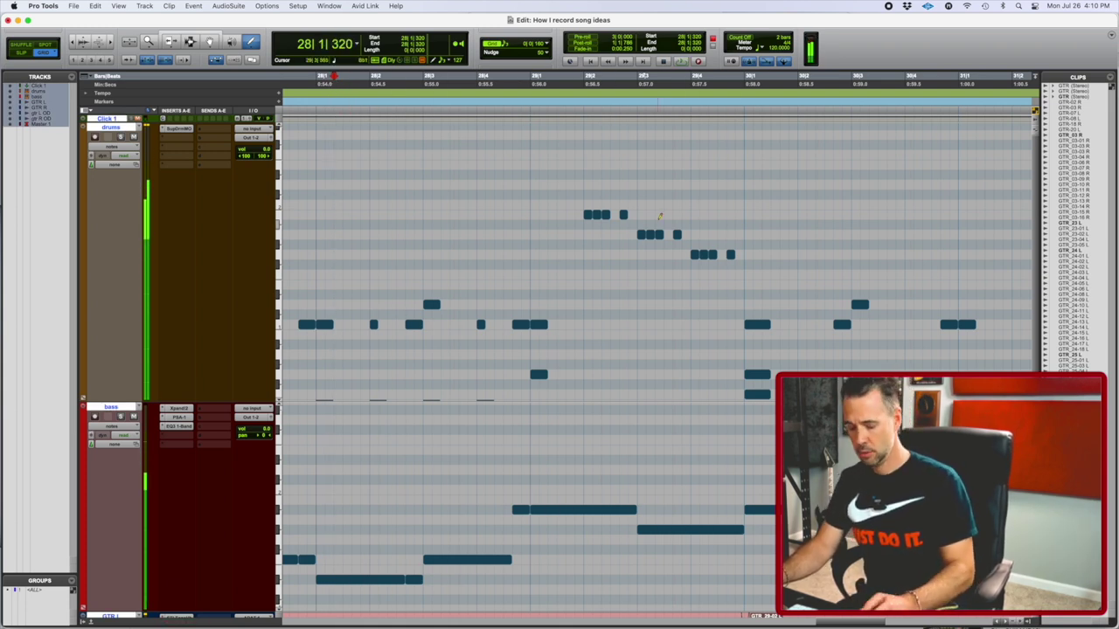
pyautogui.click(597, 217)
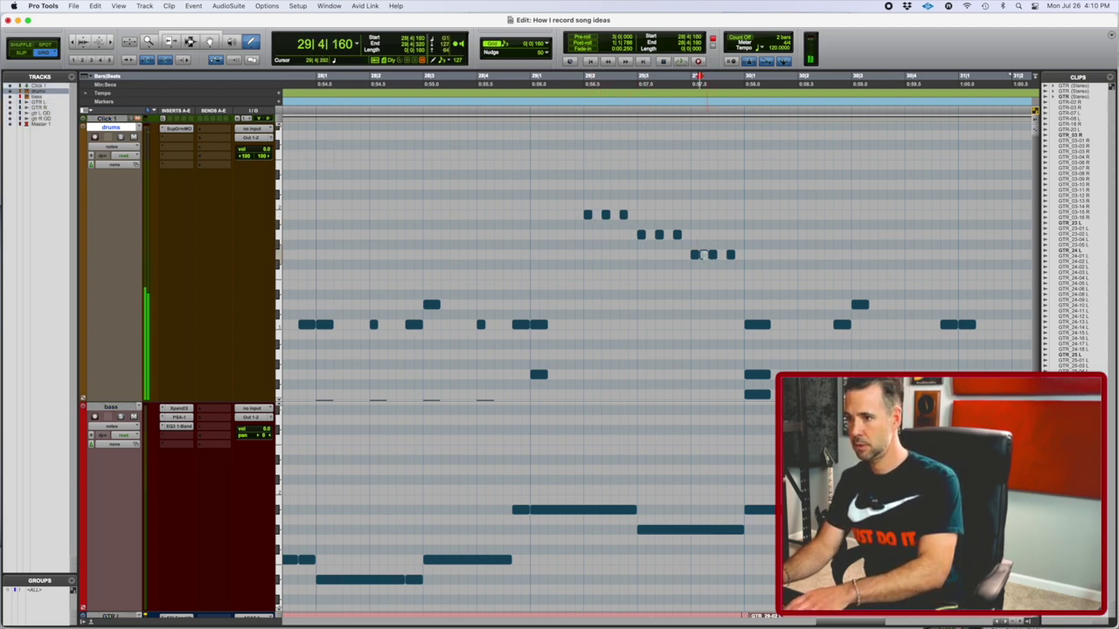
pyautogui.press('space')
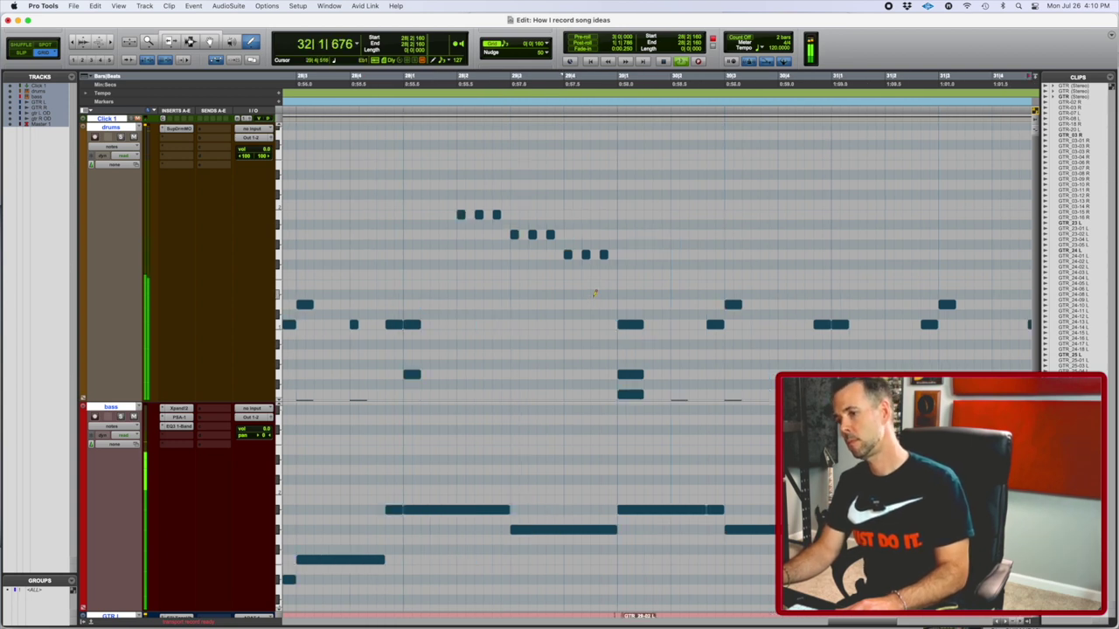
pyautogui.press('r')
pyautogui.press('r')
pyautogui.hscroll(2, 593, 295)
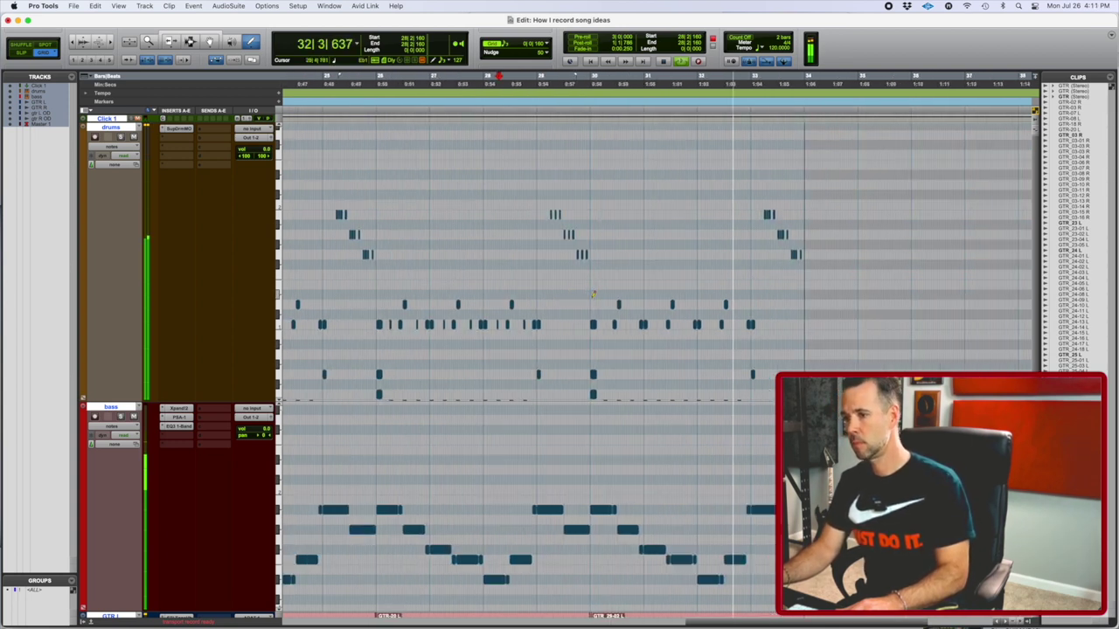
# Step: With the Selector tool, select from 10|1|000 to 11|3|000 across the bass and all four guitar tracks
pyautogui.press('F7')
pyautogui.hscroll(-3, 589, 300)
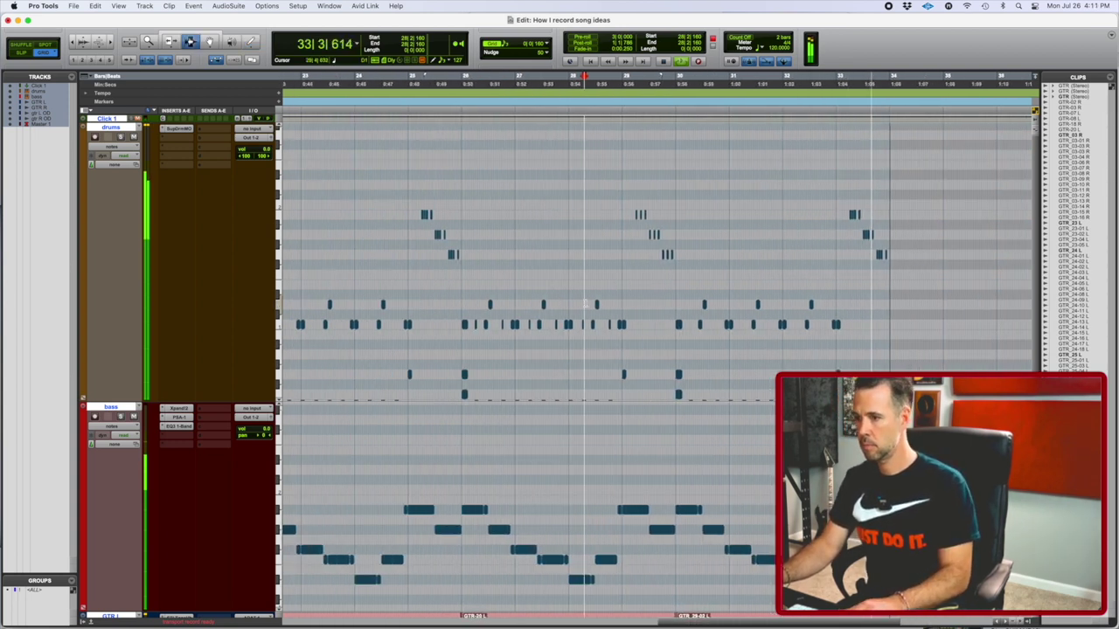
pyautogui.scroll(-10, 588, 302)
pyautogui.hscroll(-8, 584, 304)
pyautogui.press('r')
pyautogui.press('r')
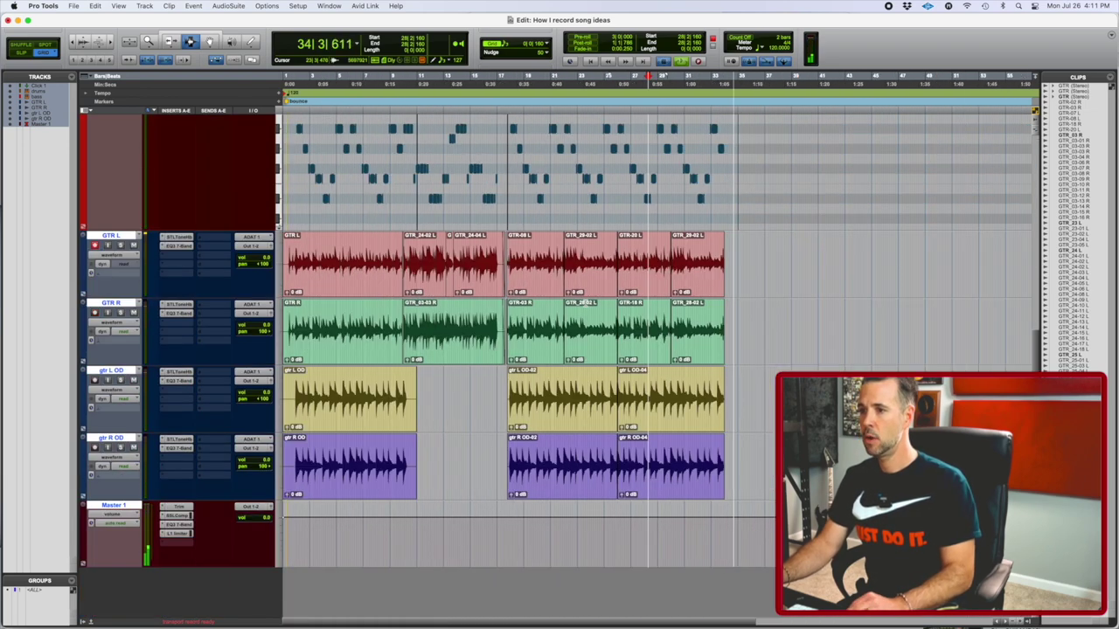
pyautogui.click(423, 246)
pyautogui.press('t')
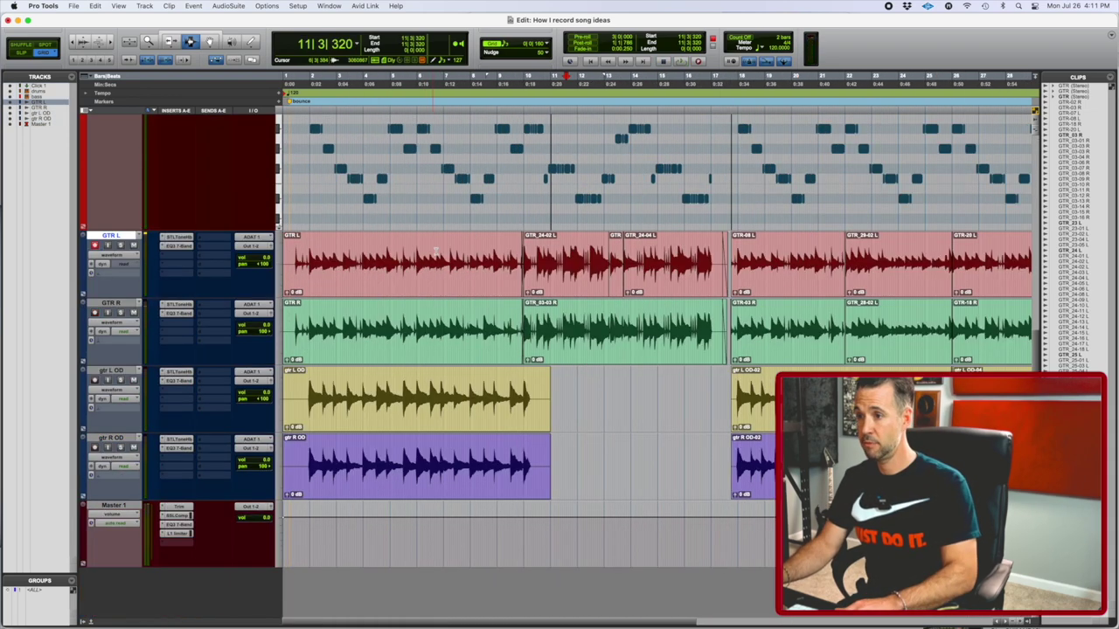
pyautogui.press('t')
pyautogui.press('t')
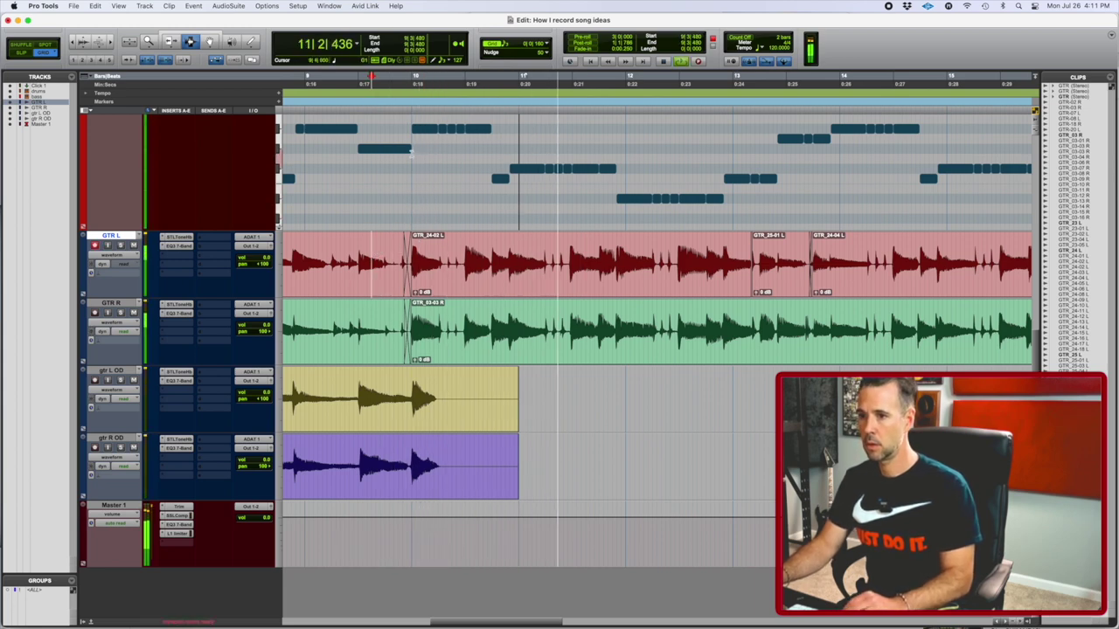
pyautogui.moveTo(413, 129); pyautogui.dragTo(571, 472)
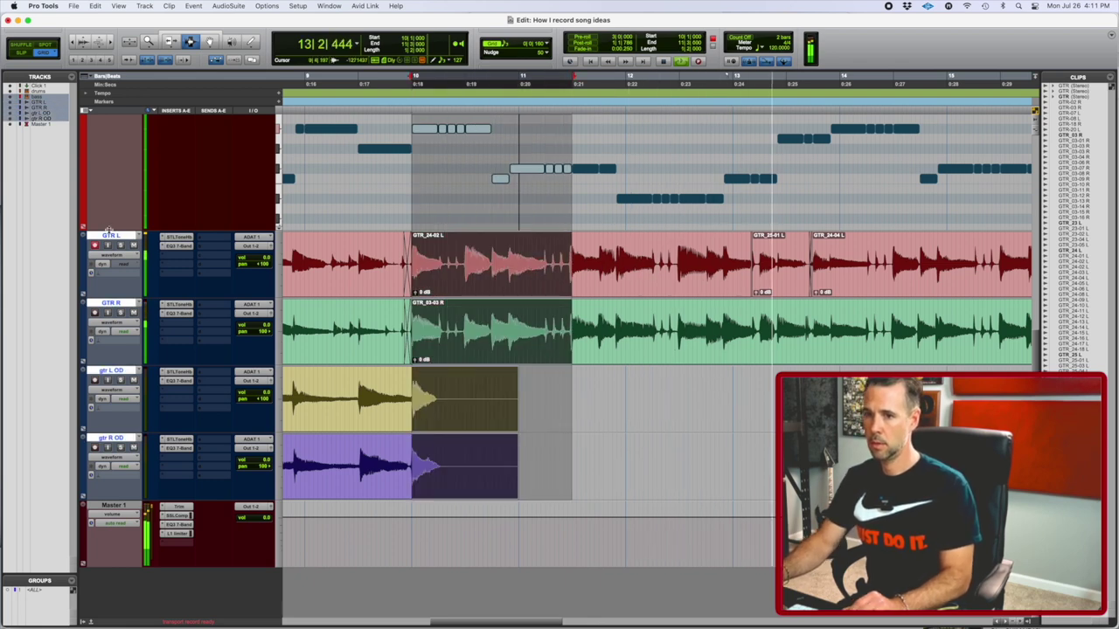
# Step: Add the drums track to the selection, extend it to the end of the arrangement at bar 34, and duplicate it from there
pyautogui.scroll(2, 206, 313)
pyautogui.moveTo(118, 274); pyautogui.dragTo(123, 99)
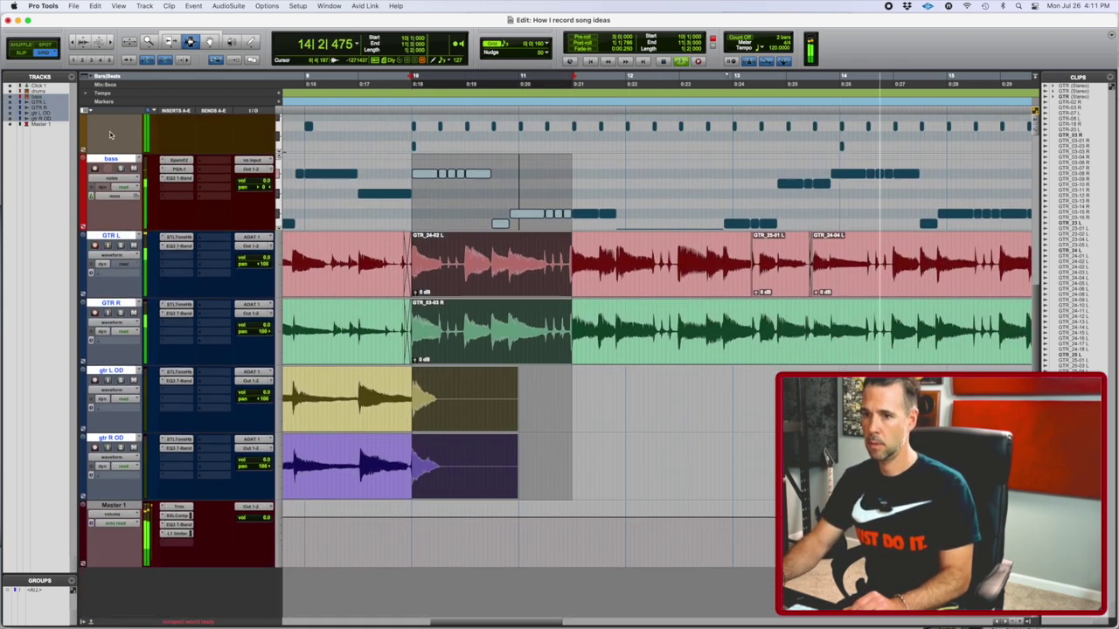
pyautogui.scroll(10, 114, 152)
pyautogui.moveTo(114, 394); pyautogui.dragTo(114, 199)
pyautogui.keyDown('shift'); pyautogui.click(121, 120); pyautogui.keyUp('shift')
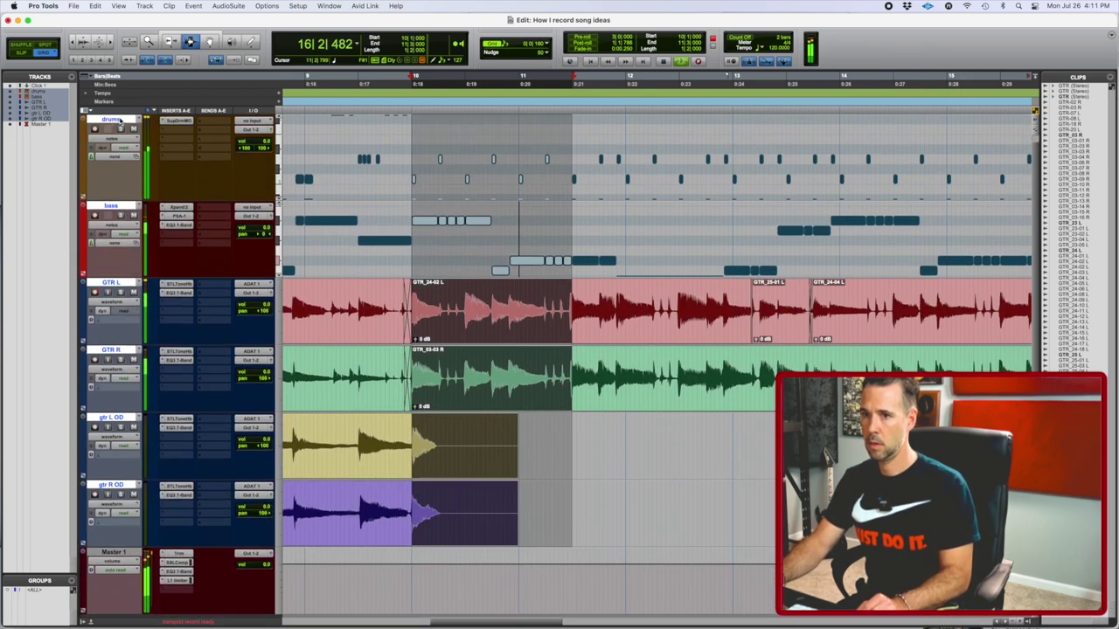
pyautogui.hscroll(15, 126, 492)
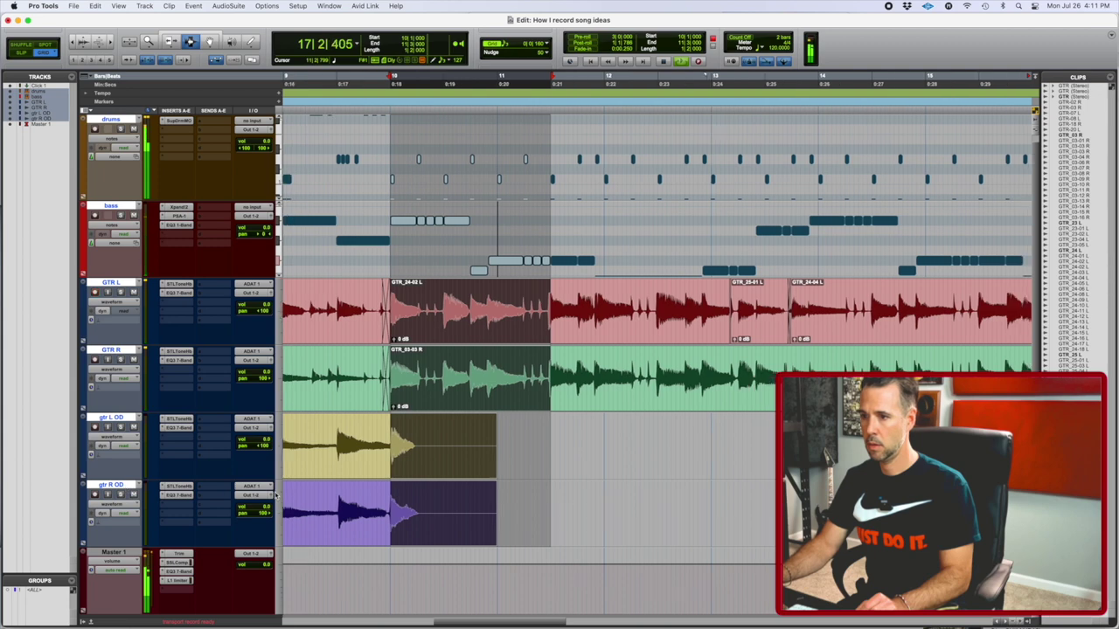
pyautogui.hscroll(10, 275, 495)
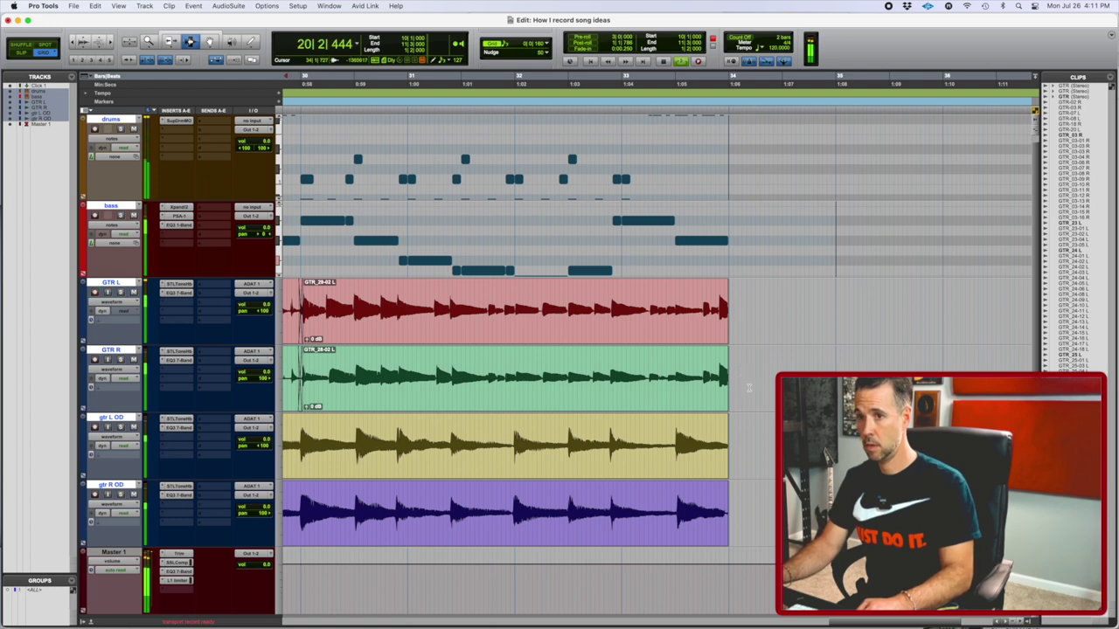
pyautogui.click(728, 315)
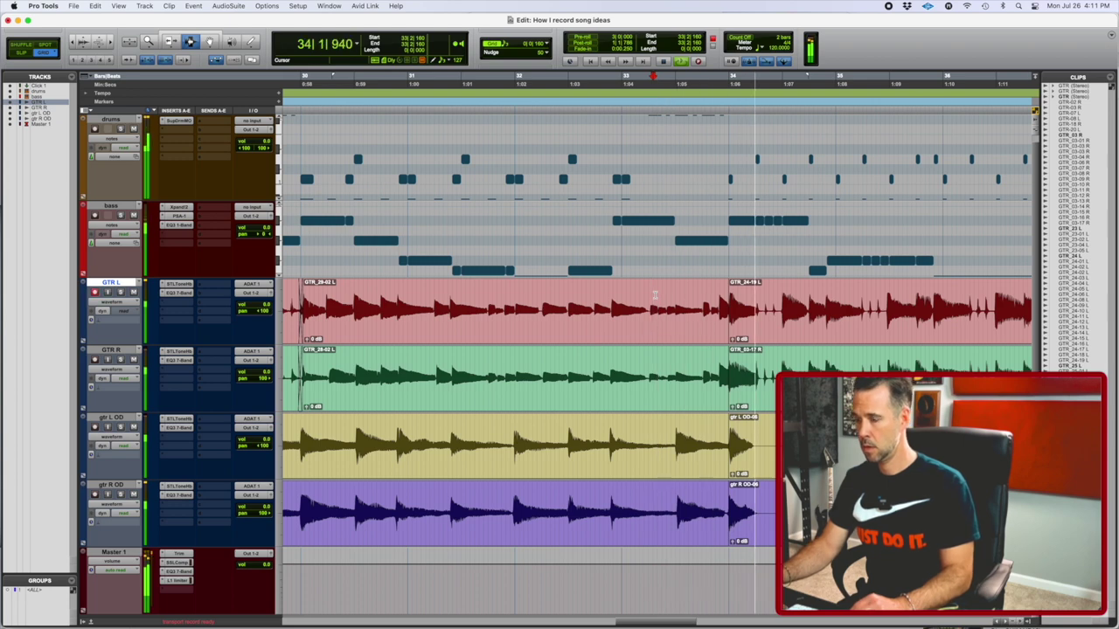
# Step: Play the join into the duplicated section from 33|2|160 and examine the clips across the extended arrangement
pyautogui.press('r')
pyautogui.press('r')
pyautogui.press('r')
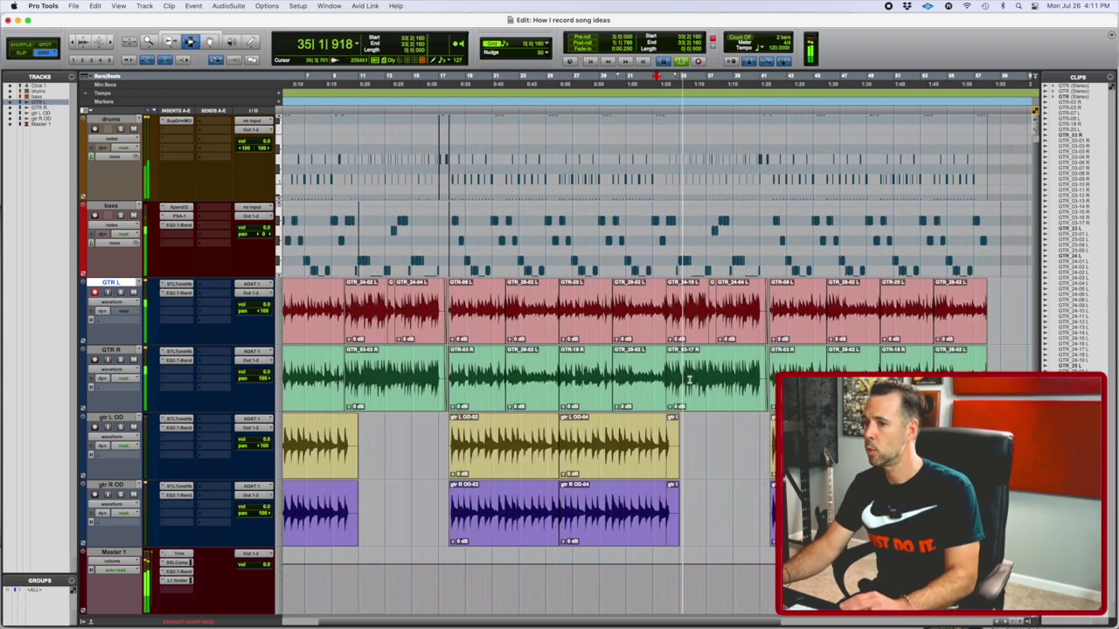
pyautogui.press('space')
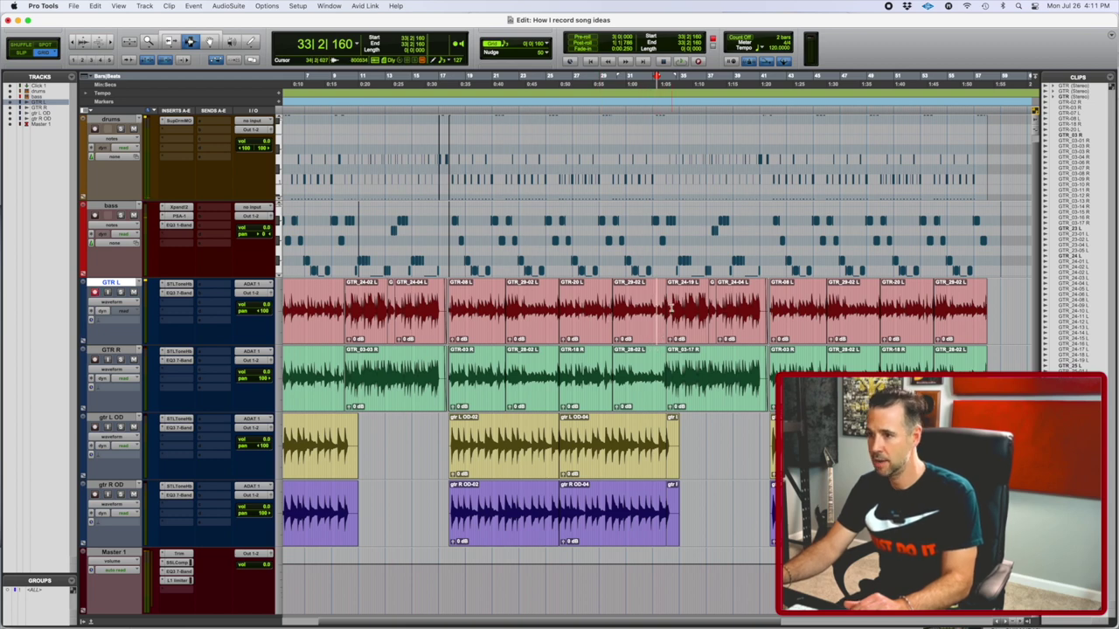
pyautogui.press('t')
pyautogui.hscroll(2, 665, 306)
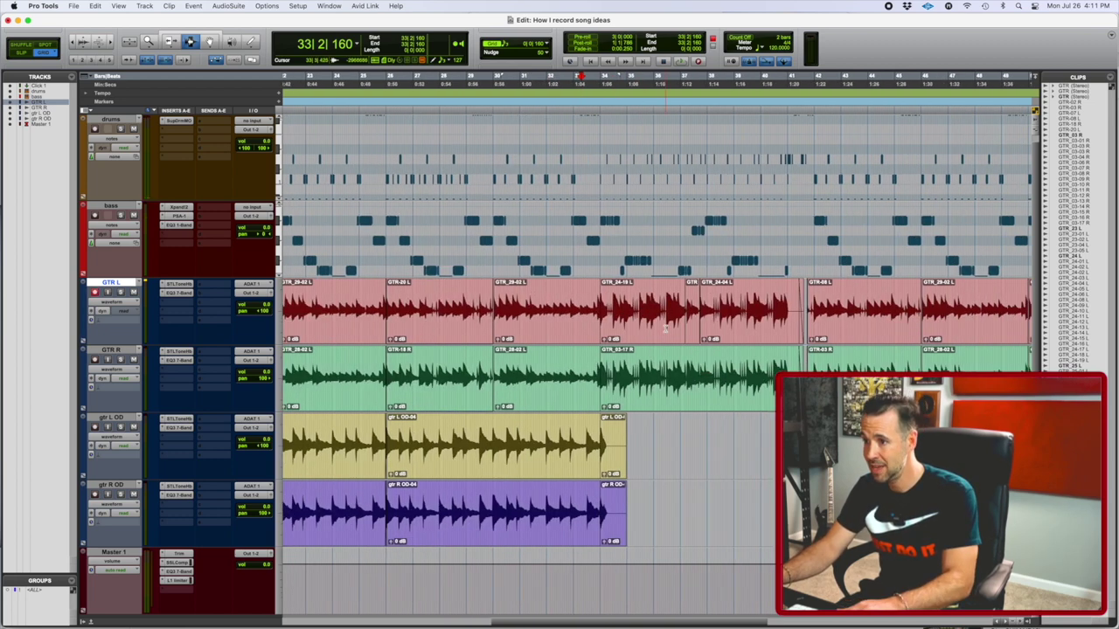
pyautogui.press('t')
pyautogui.hscroll(6, 664, 328)
pyautogui.press('r')
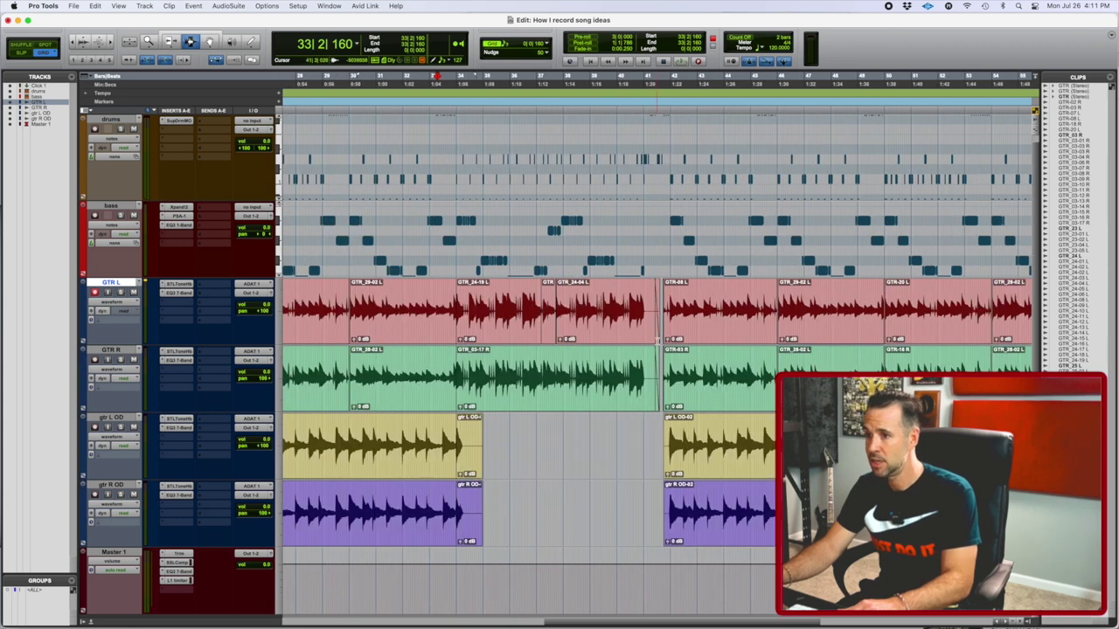
pyautogui.press('r')
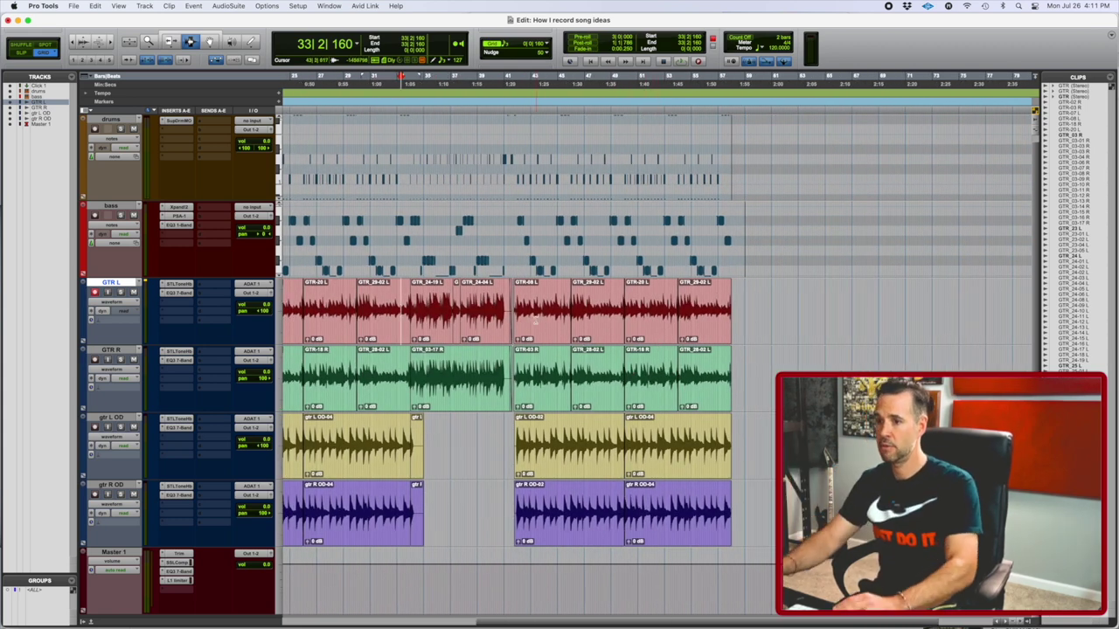
# Step: Play from 38|4|000 and check the transition into the repeated section at bar 42
pyautogui.click(473, 289)
pyautogui.press('space')
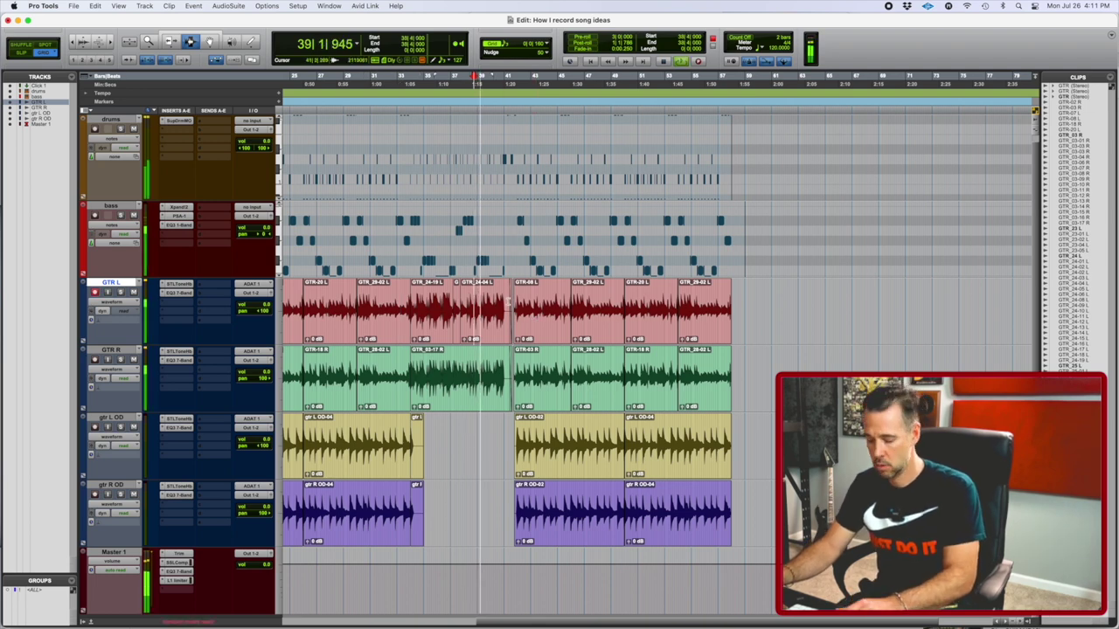
pyautogui.press('t')
pyautogui.hscroll(4, 508, 303)
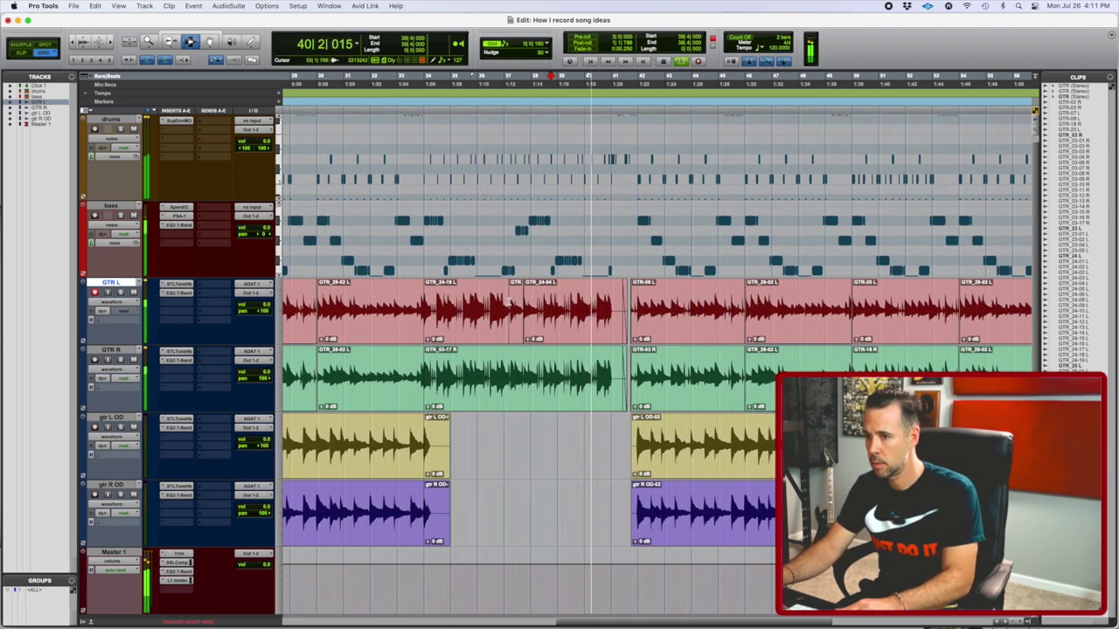
pyautogui.hscroll(2, 509, 302)
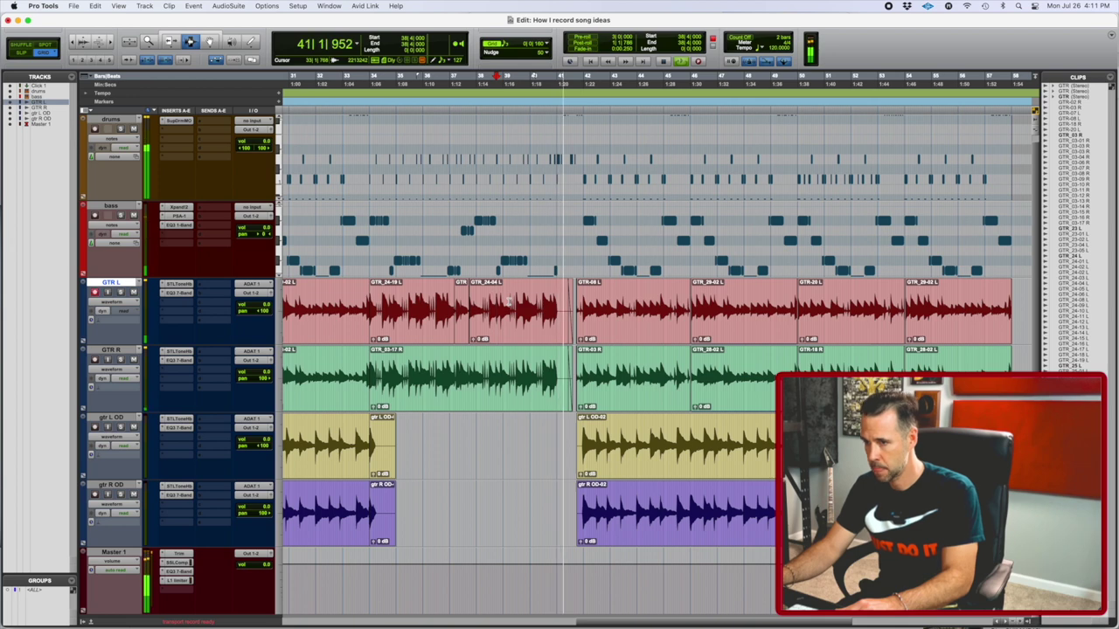
pyautogui.hscroll(4, 509, 302)
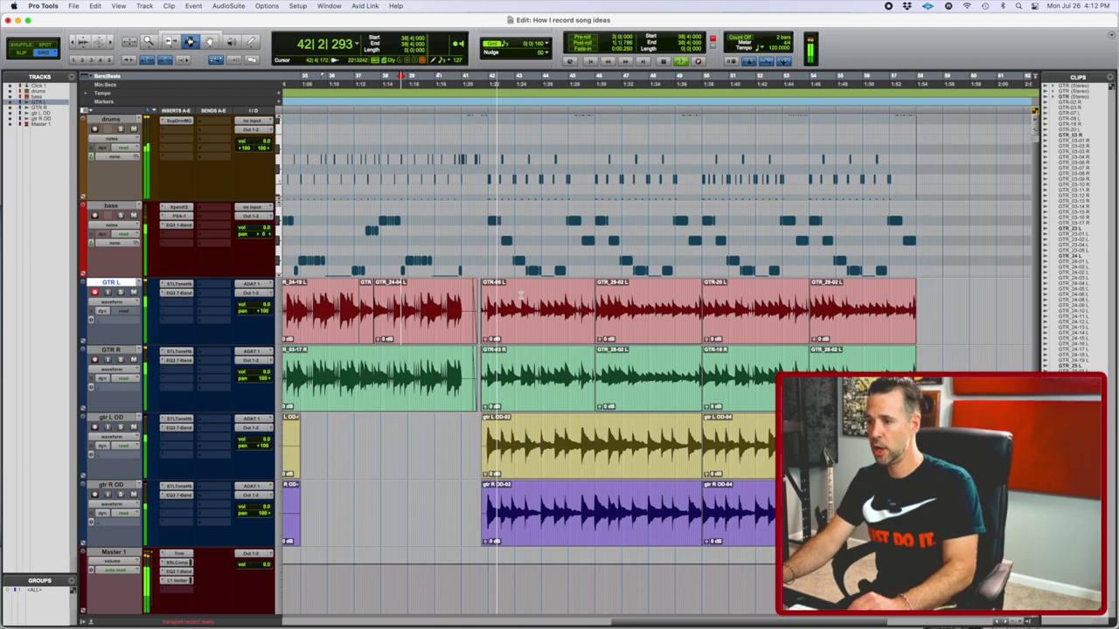
# Step: Place the edit cursor at 53|2|640 on the GTR L track and listen through to the end of the arrangement at bar 58
pyautogui.press('r')
pyautogui.press('r')
pyautogui.press('r')
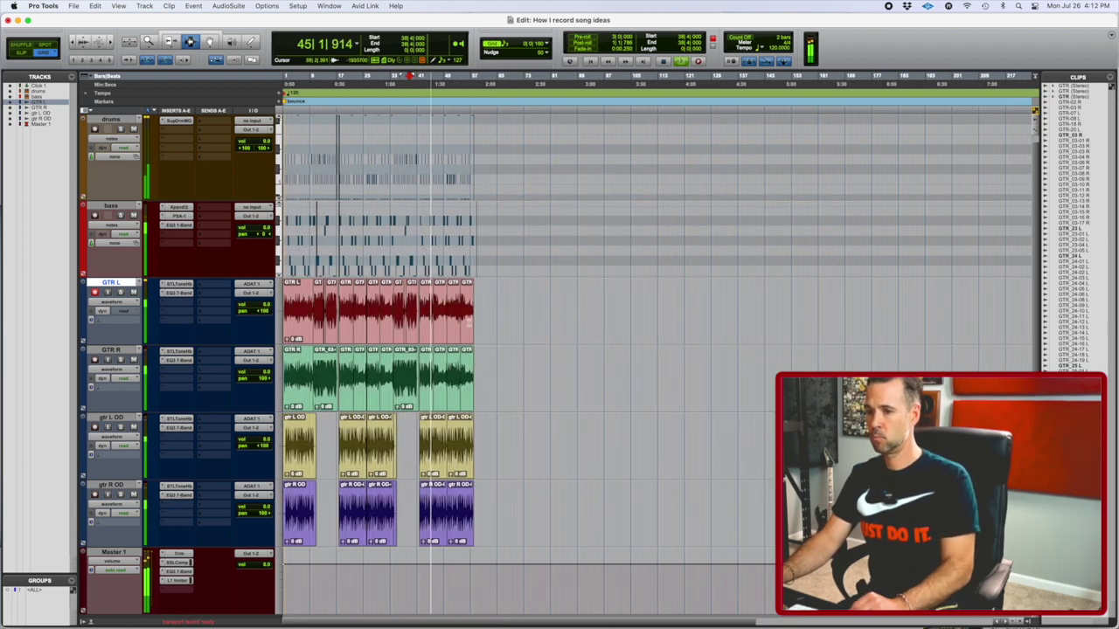
pyautogui.press('t')
pyautogui.press('t')
pyautogui.press('t')
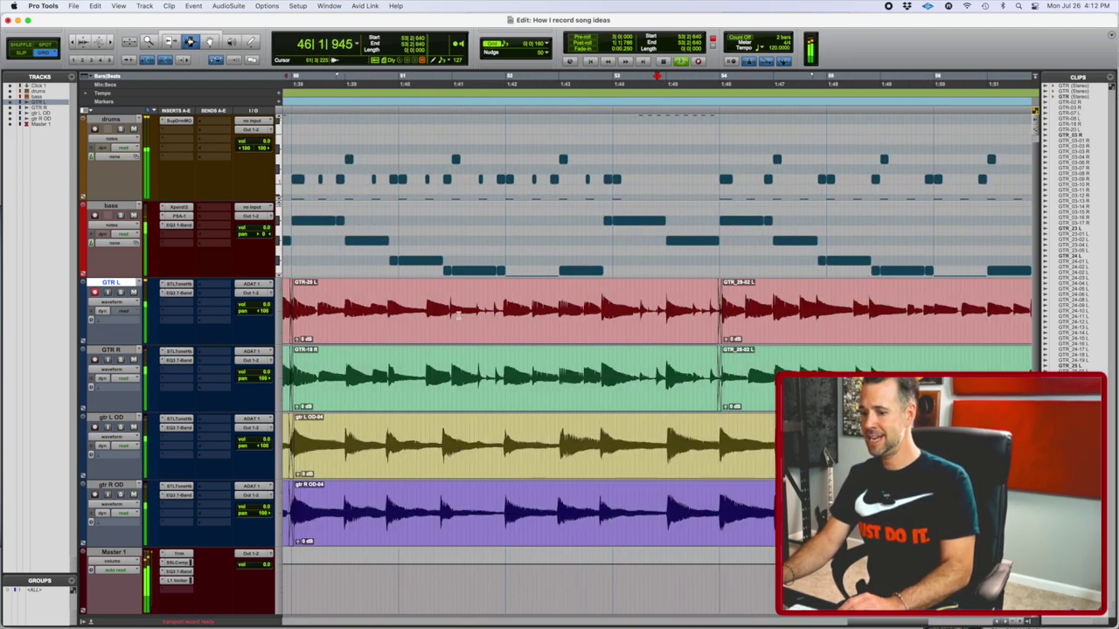
pyautogui.press('r')
pyautogui.press('r')
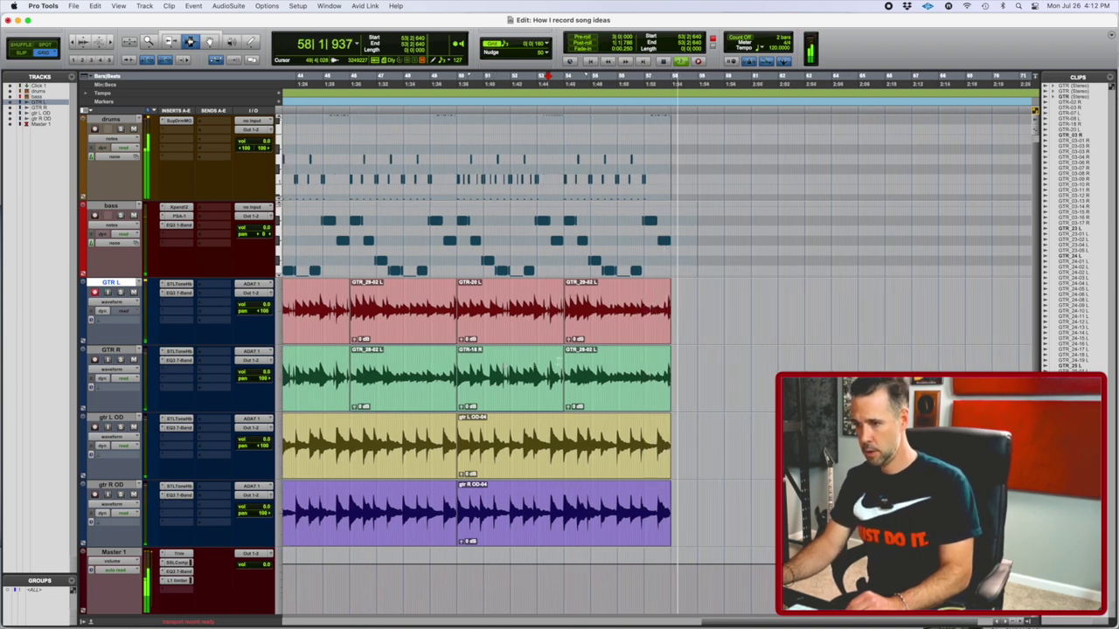
pyautogui.hscroll(-5, 556, 360)
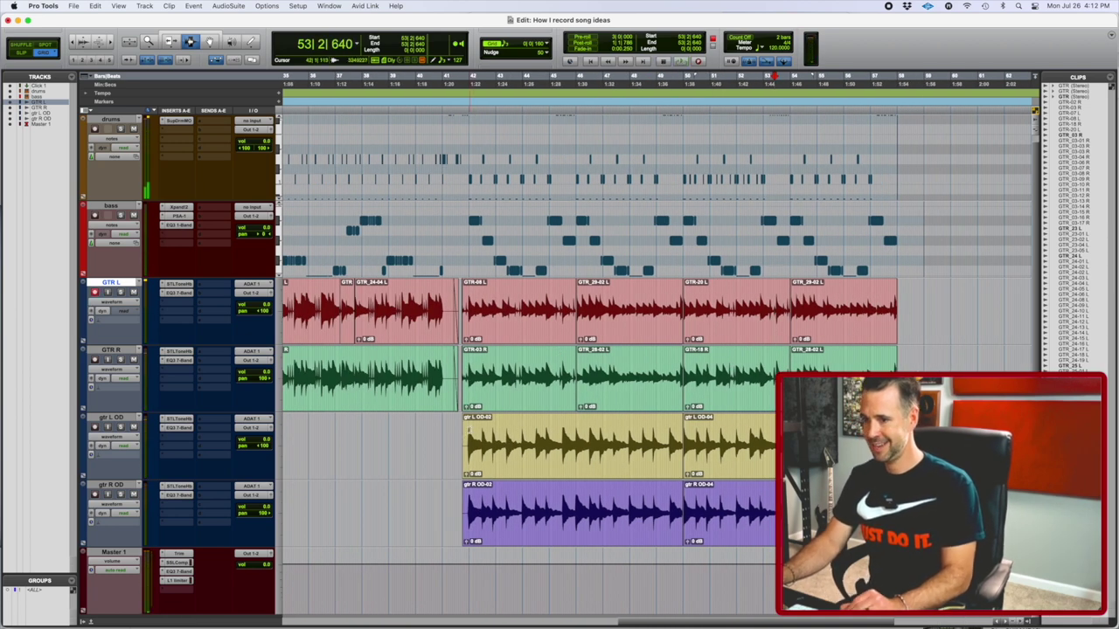
# Step: Place the edit cursor at 41|4|800 on the gtr L OD track and examine the arrangement around the bar 42 transition
pyautogui.click(468, 428)
pyautogui.press('t')
pyautogui.press('t')
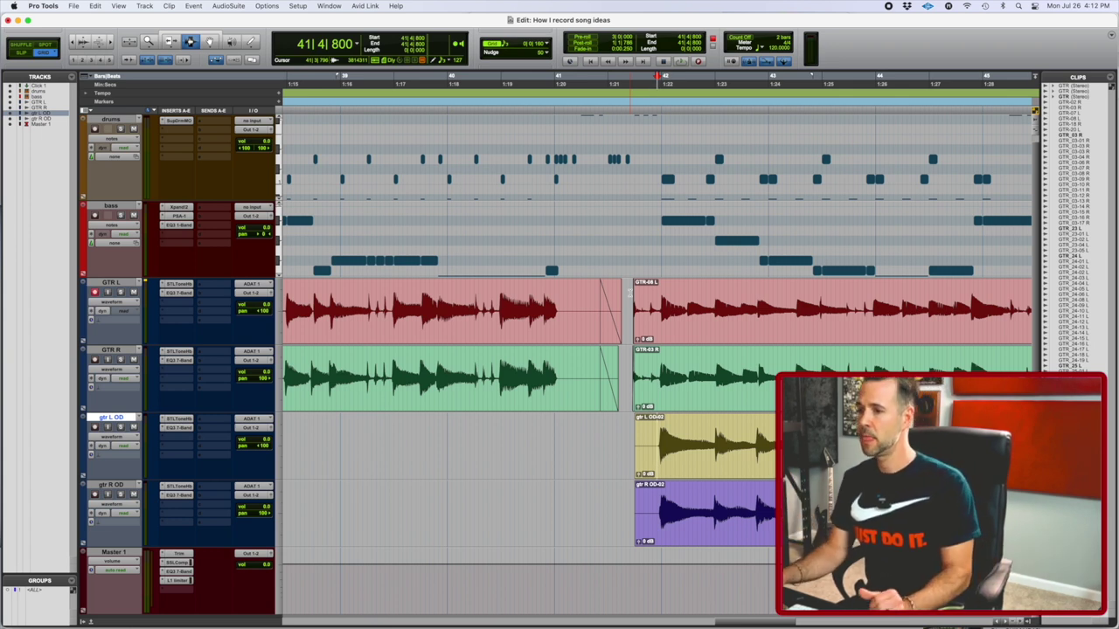
pyautogui.hscroll(-3, 631, 298)
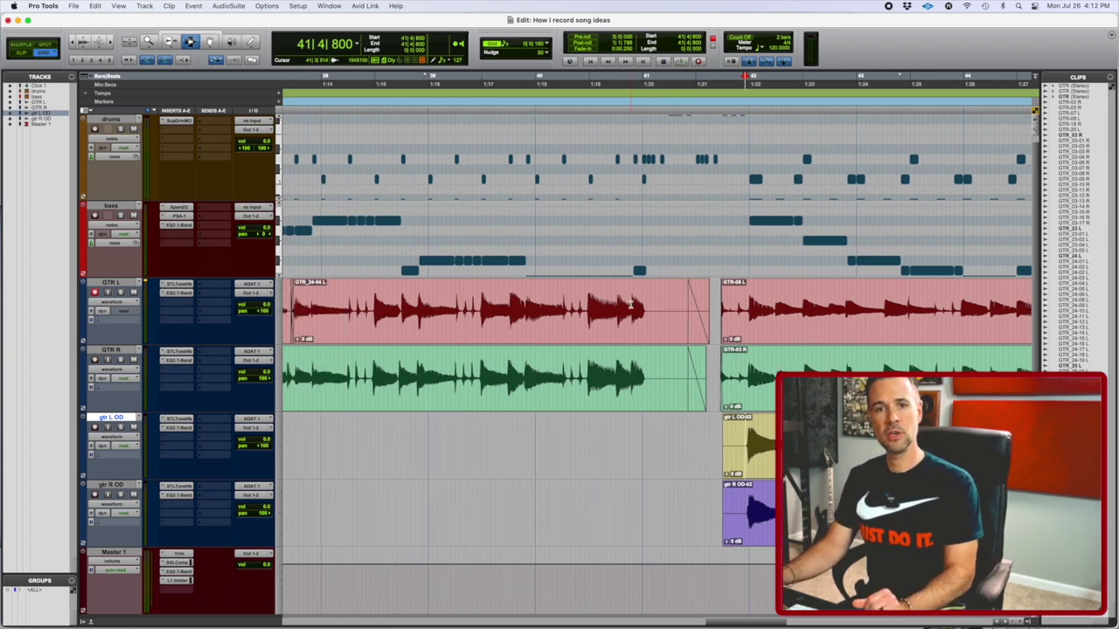
pyautogui.hscroll(-4, 617, 372)
pyautogui.press('r')
pyautogui.press('r')
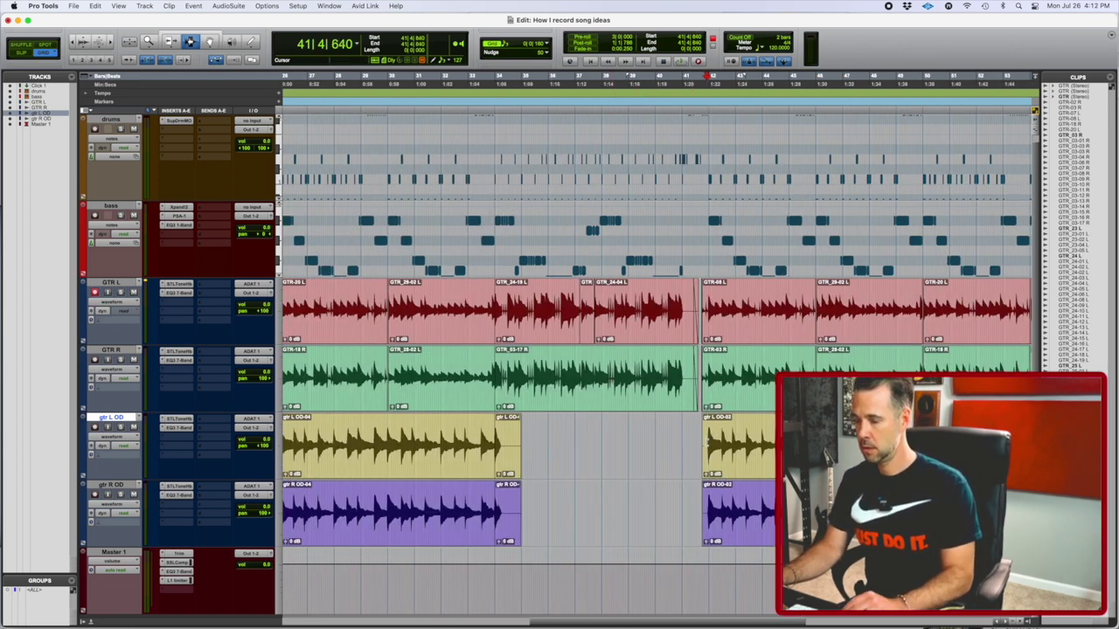
# Step: Select and copy the material from 42|1|000 to 50|1|000 across the drums, bass and all four guitar tracks
pyautogui.press('space')
pyautogui.press('t')
pyautogui.press('t')
pyautogui.press('t')
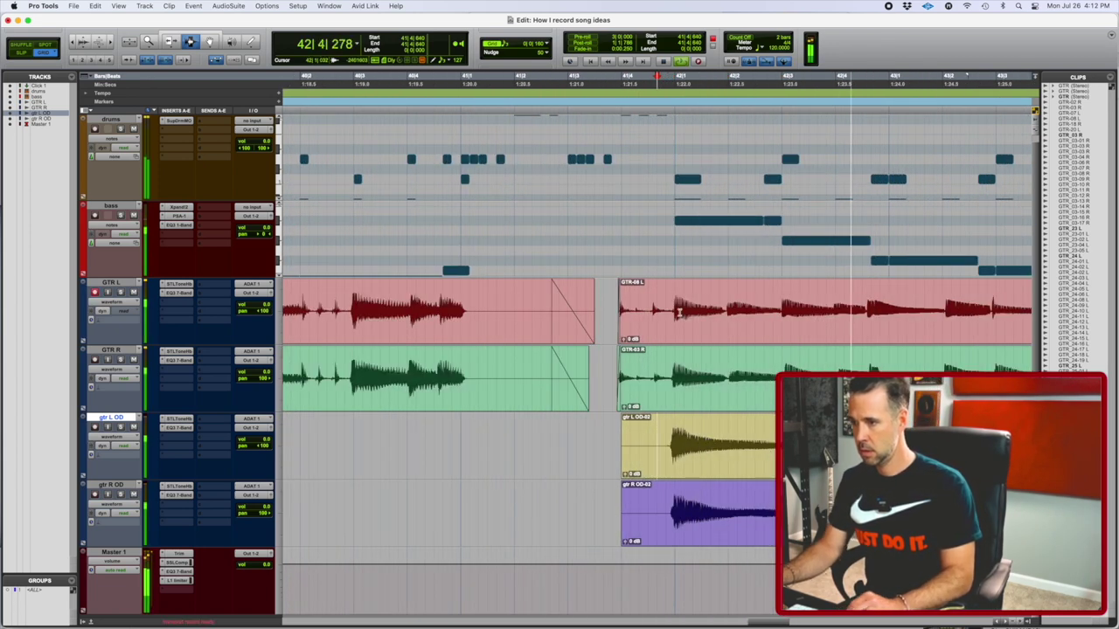
pyautogui.click(677, 313)
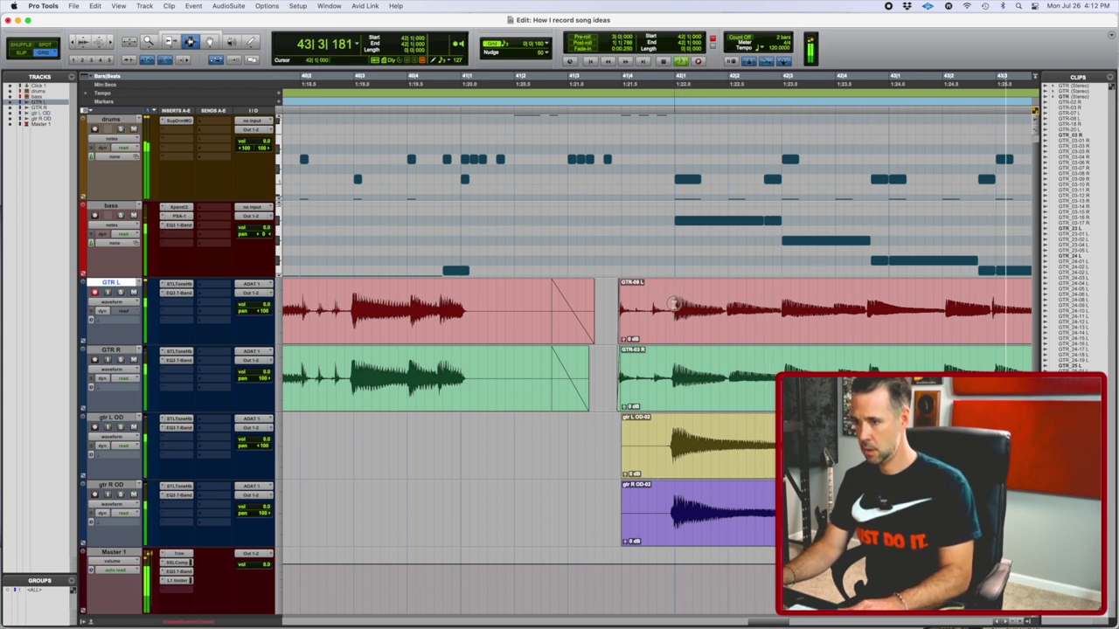
pyautogui.moveTo(673, 169); pyautogui.dragTo(841, 492)
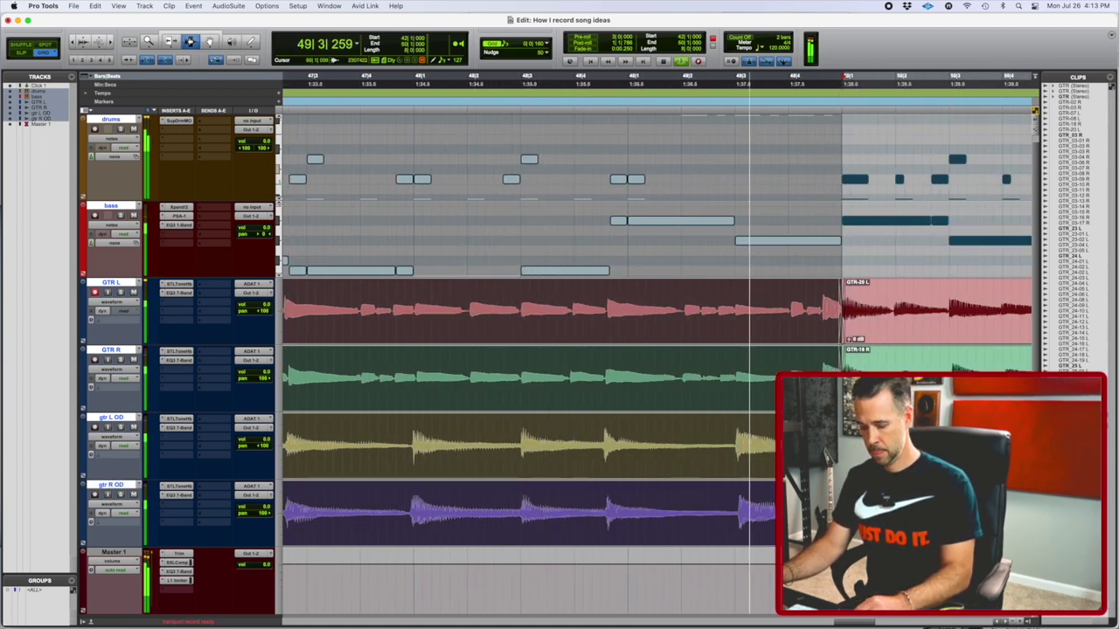
pyautogui.press('r')
pyautogui.press('r')
pyautogui.press('r')
pyautogui.press('space')
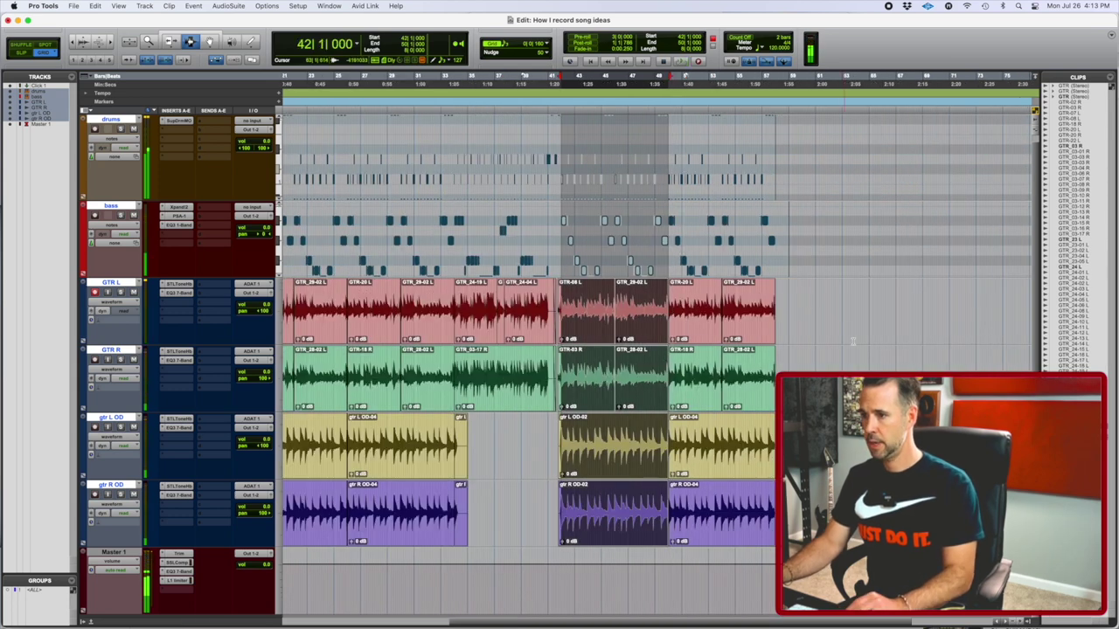
# Step: Paste the copied eight-bar section at 58|1|000 across the drums, bass and all four guitar tracks
pyautogui.click(782, 311)
pyautogui.press('t')
pyautogui.press('t')
pyautogui.press('t')
pyautogui.press('t')
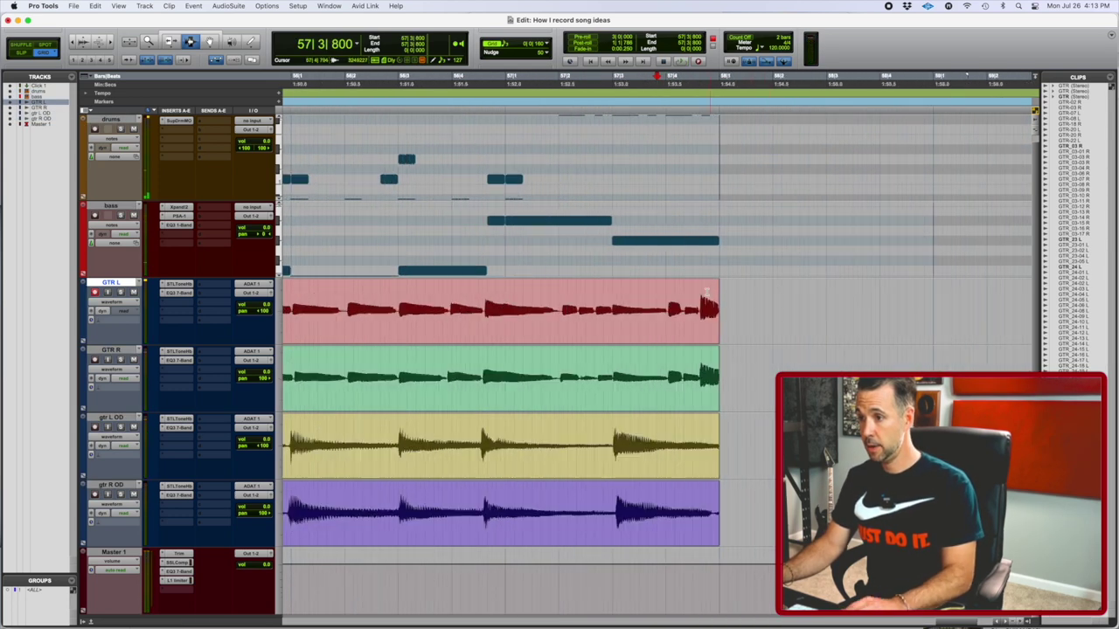
pyautogui.click(721, 194)
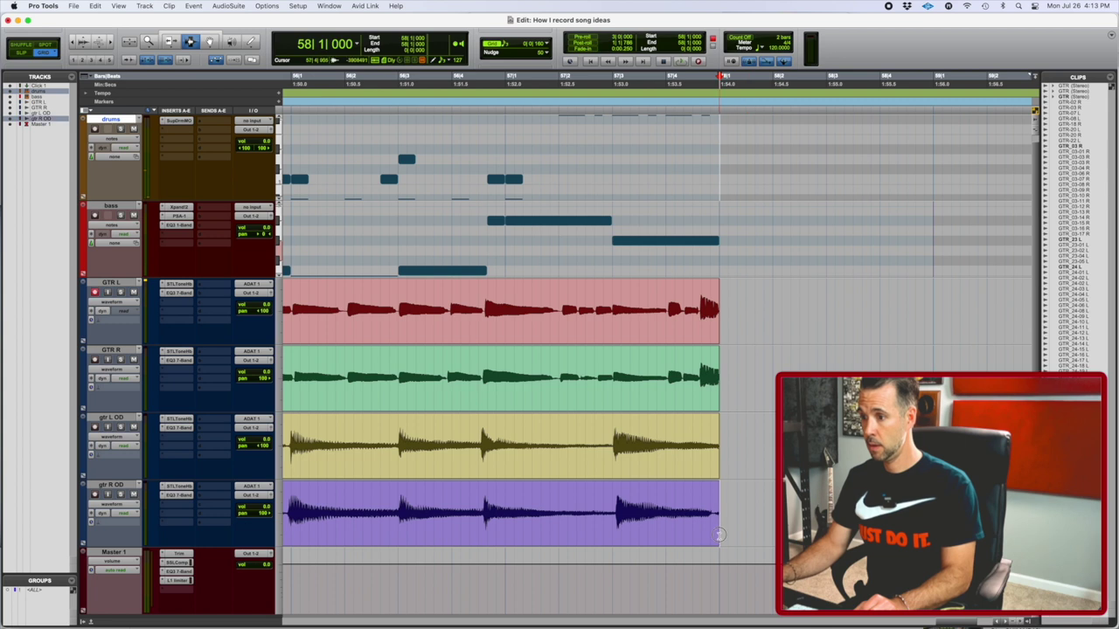
pyautogui.keyDown('shift'); pyautogui.click(123, 421); pyautogui.keyUp('shift')
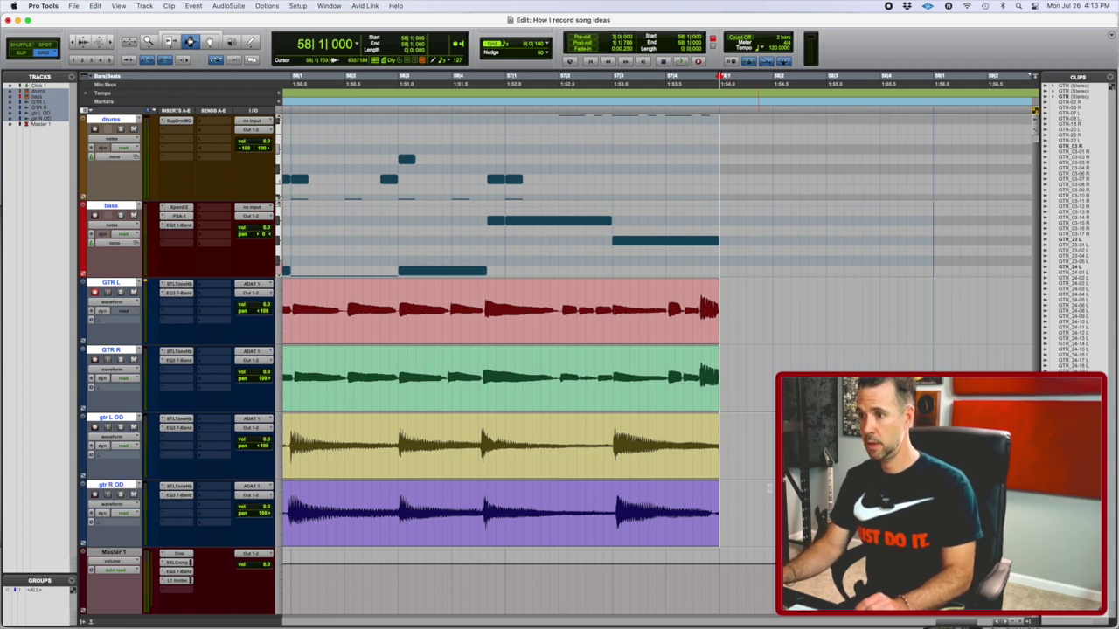
pyautogui.press('super+d')
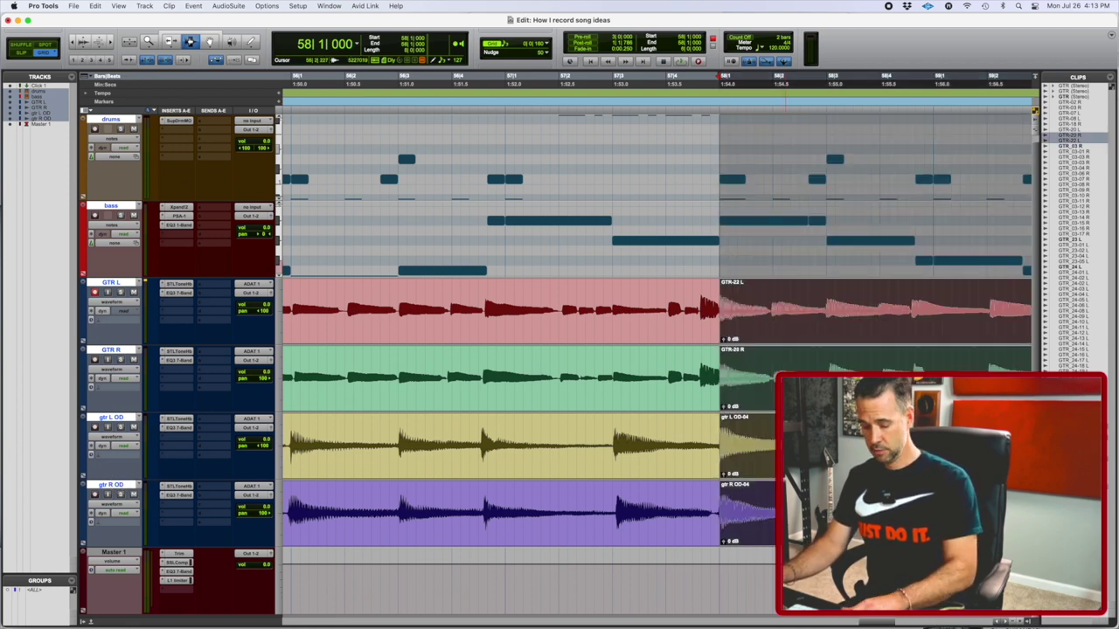
pyautogui.press('r')
pyautogui.press('r')
pyautogui.press('r')
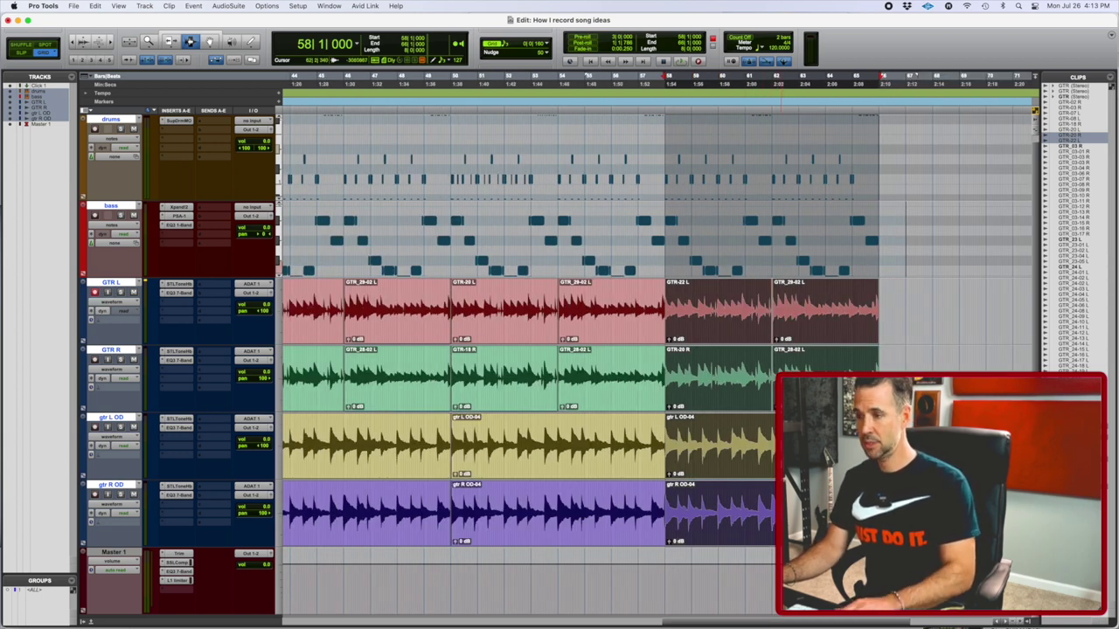
# Step: Mute the GTR L and GTR R clips from bar 58 to bar 66
pyautogui.press('t')
pyautogui.click(586, 358)
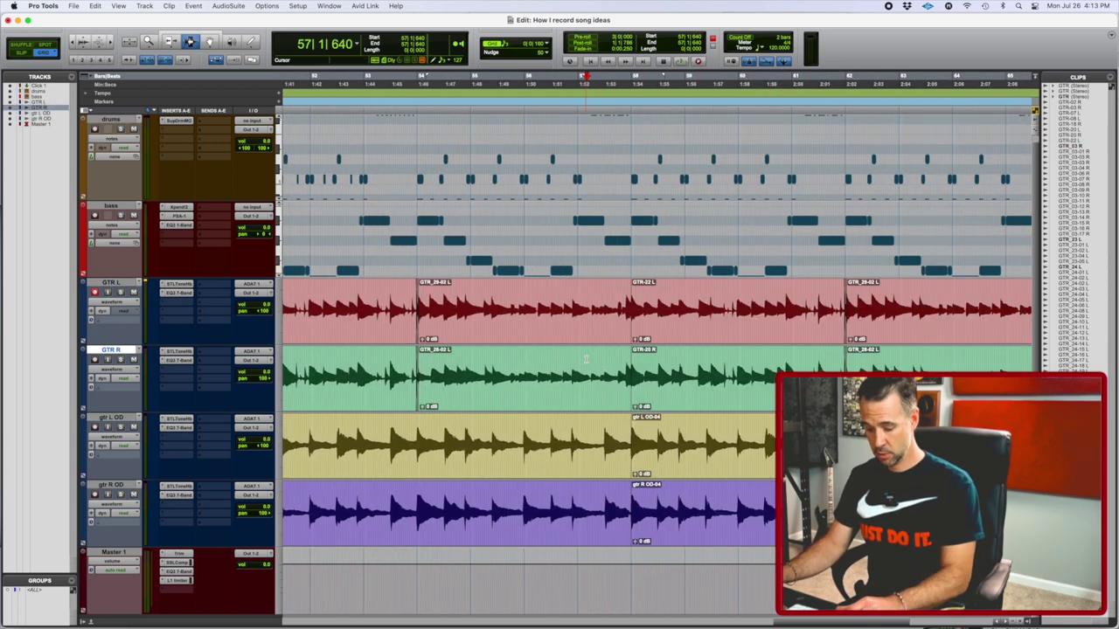
pyautogui.press('t')
pyautogui.press('r')
pyautogui.press('r')
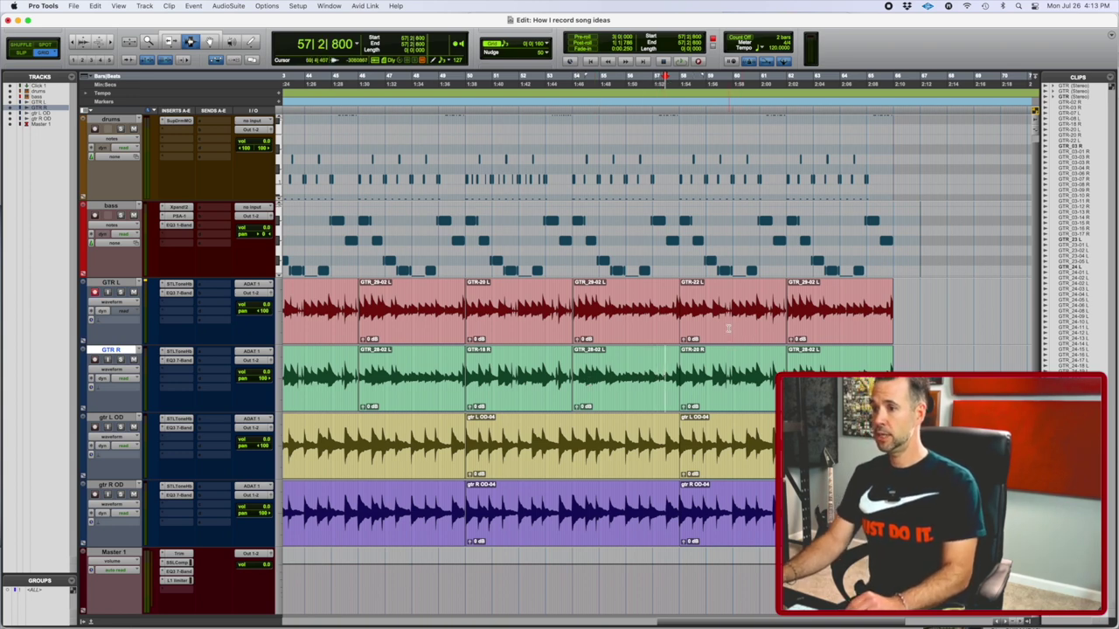
pyautogui.moveTo(728, 328); pyautogui.dragTo(893, 384)
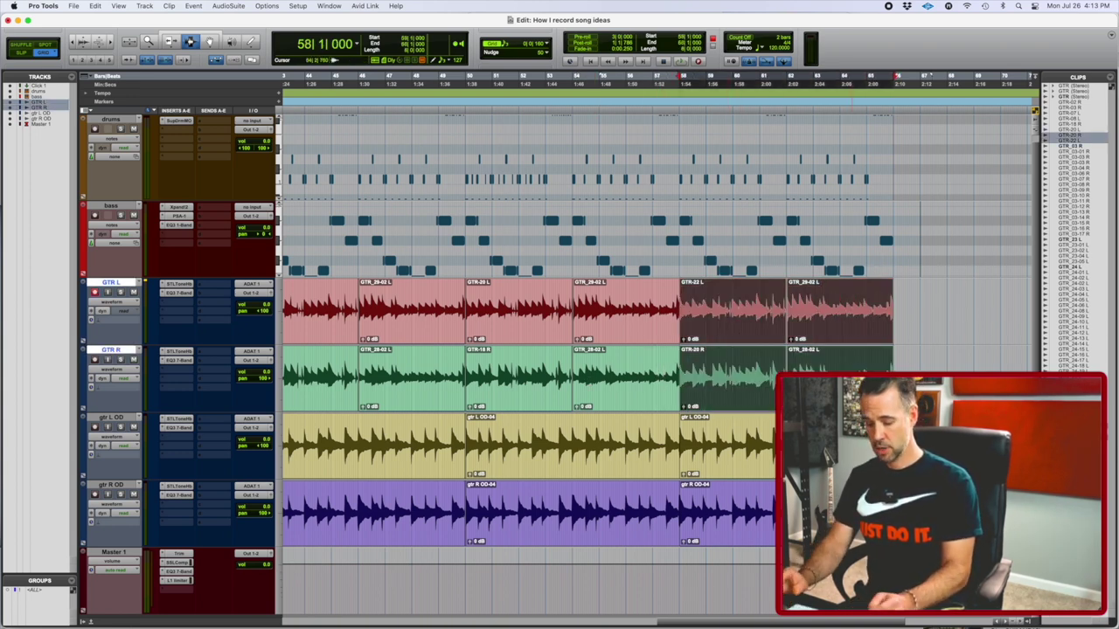
pyautogui.press('super+m')
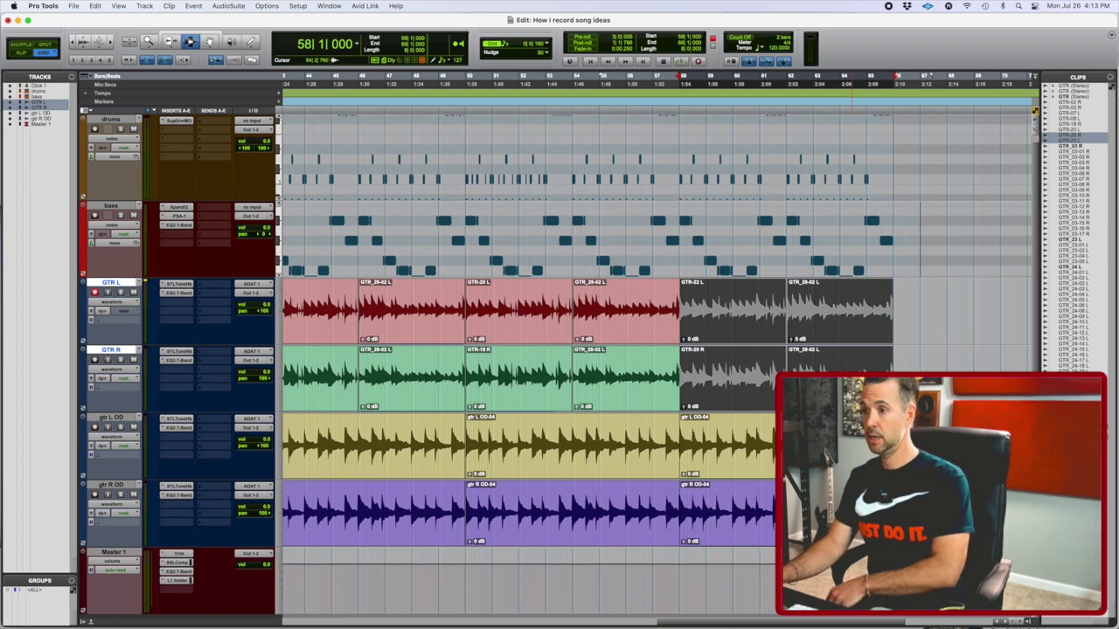
# Step: Play from 57|2|320 to audition the transition into the section with muted rhythm guitars at bar 58
pyautogui.click(662, 444)
pyautogui.press('space')
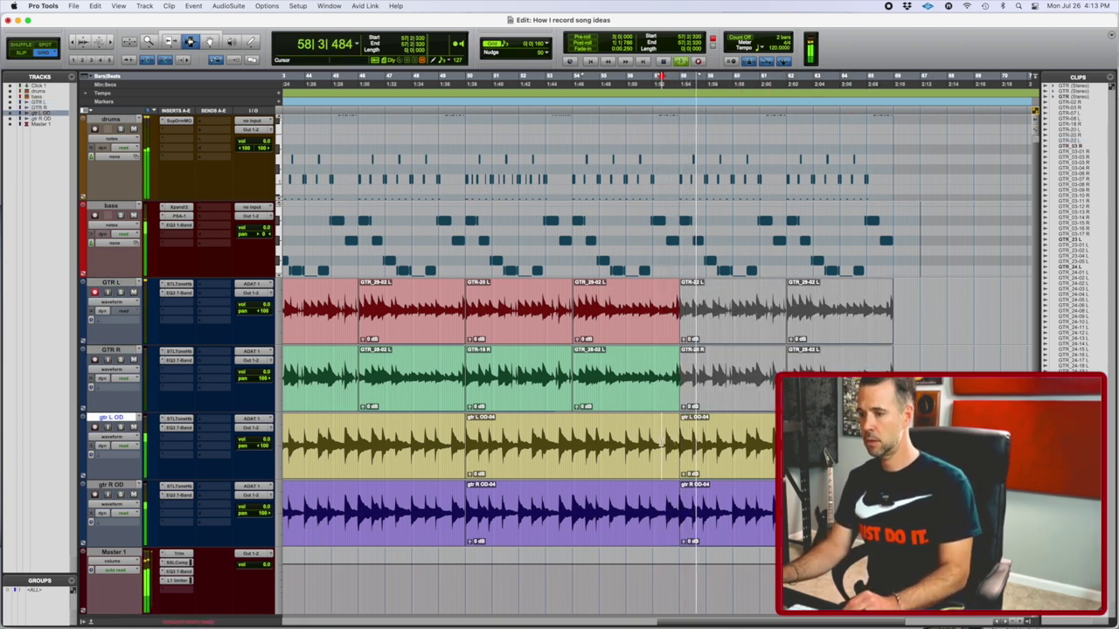
pyautogui.press('super+bracketright')
pyautogui.press('super+bracketright')
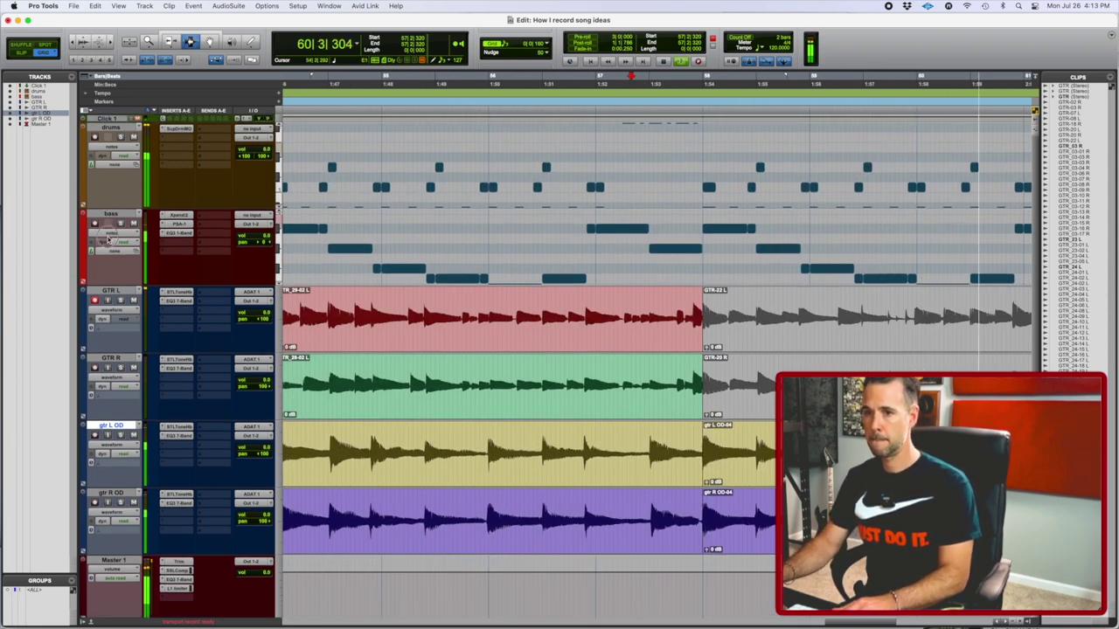
# Step: Increase the drums track height and shift its note display to show the lower drum notes around bar 58
pyautogui.moveTo(114, 209); pyautogui.dragTo(129, 306)
pyautogui.press('space')
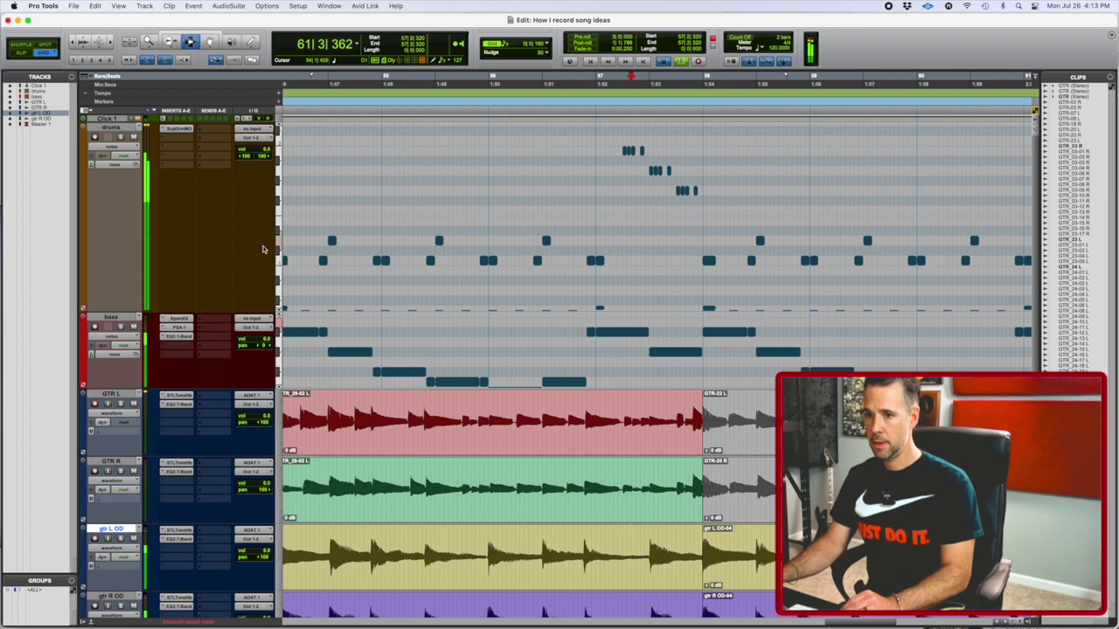
pyautogui.click(279, 312)
pyautogui.click(279, 311)
pyautogui.click(279, 312)
pyautogui.click(279, 311)
pyautogui.click(278, 311)
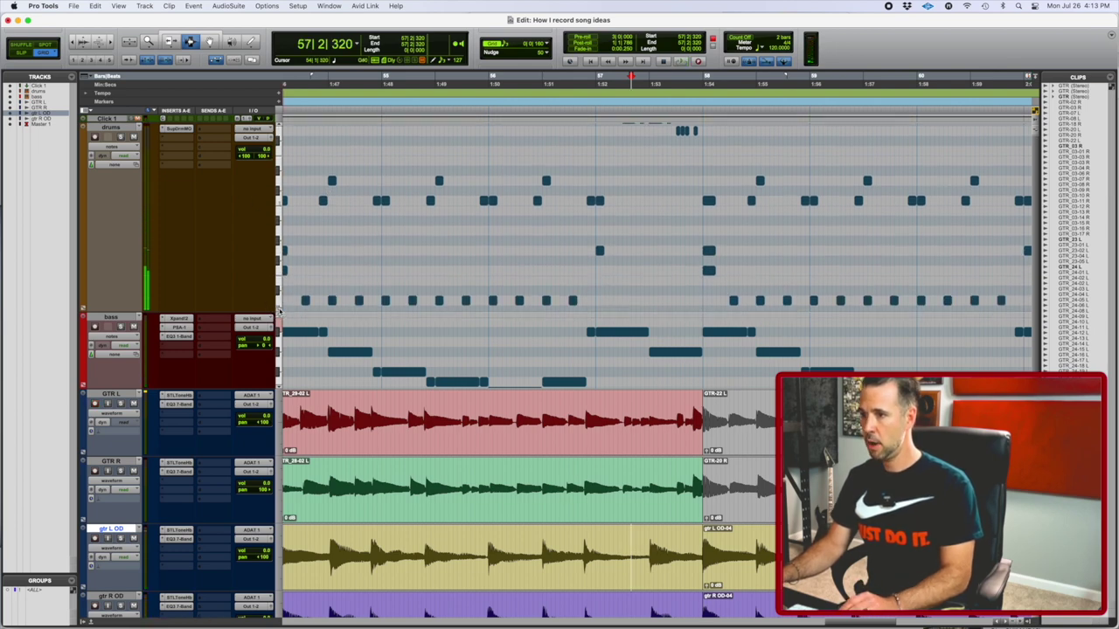
pyautogui.click(279, 311)
pyautogui.press('r')
pyautogui.press('r')
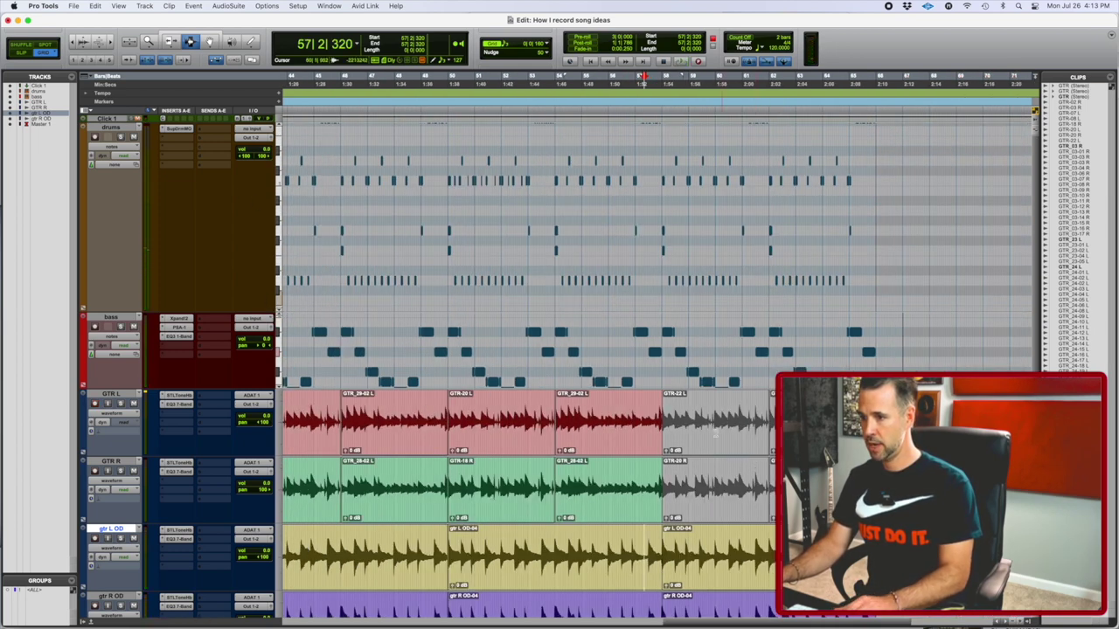
# Step: Audition the GTR L and GTR R clips after bar 58 unmuted from 59|1|320, and mute them again
pyautogui.click(691, 428)
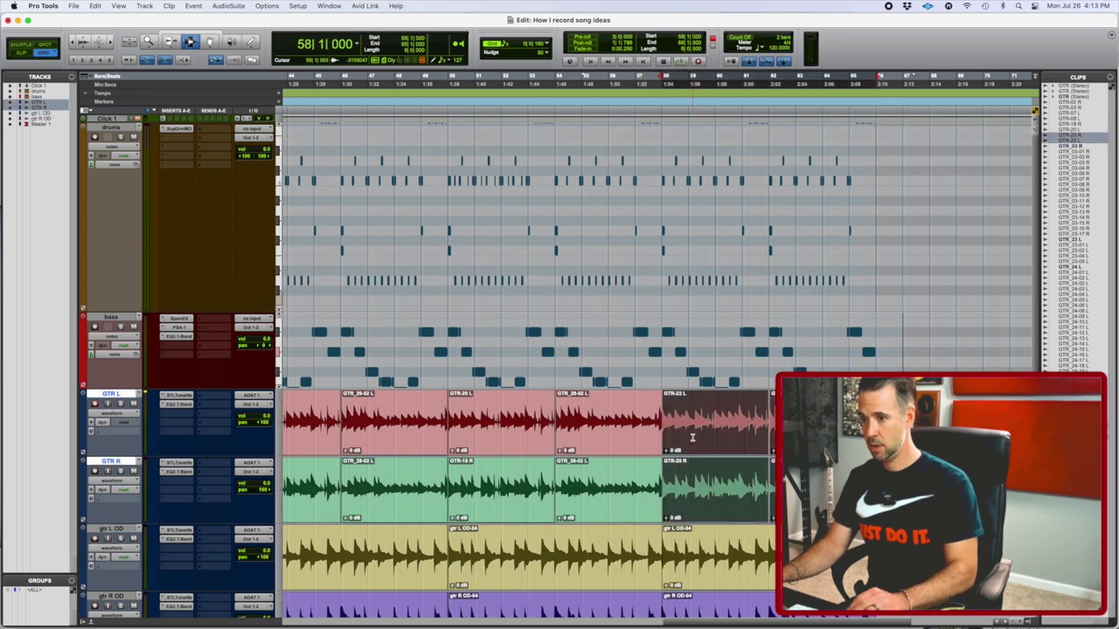
pyautogui.press('space')
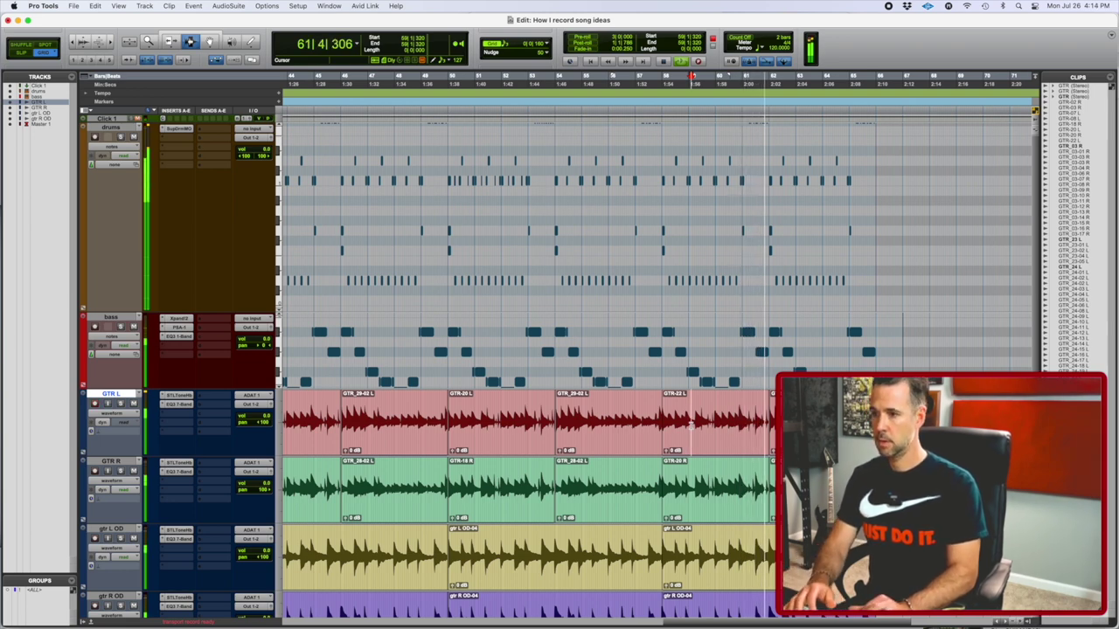
pyautogui.press('space')
pyautogui.click(740, 428)
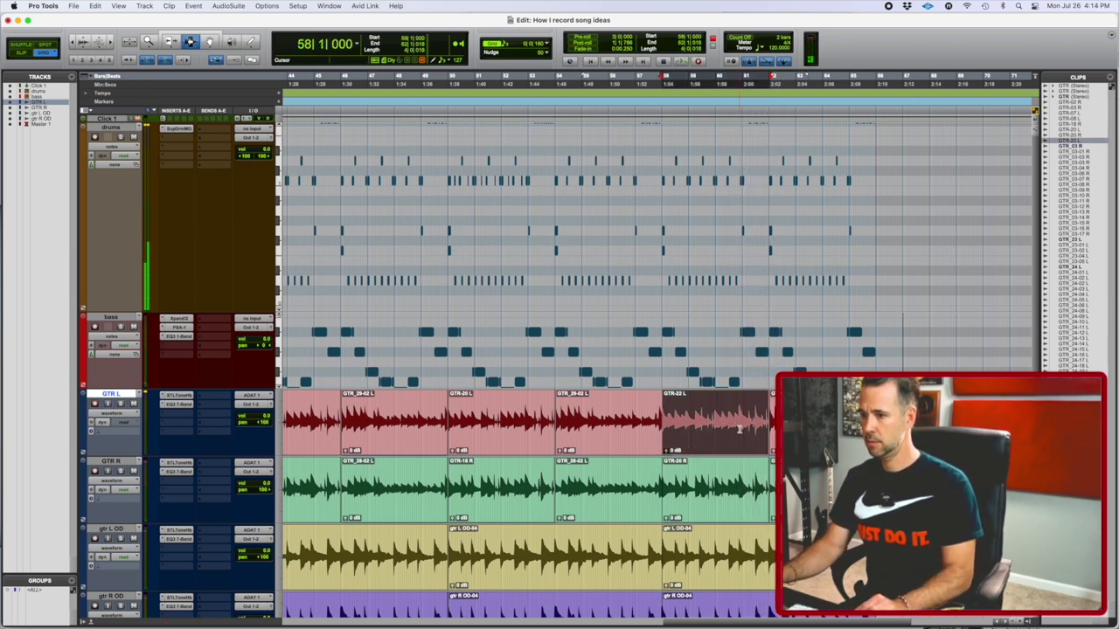
pyautogui.keyDown('shift'); pyautogui.click(796, 494); pyautogui.keyUp('shift')
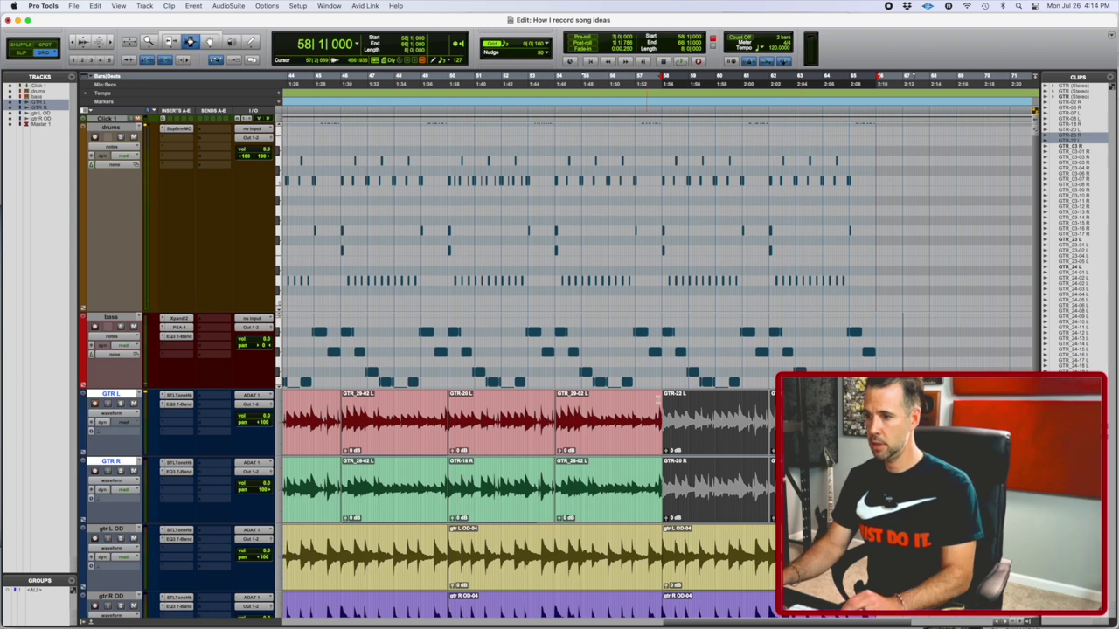
# Step: Play from 57|4|000 and examine the final section through bar 66 across all tracks
pyautogui.click(592, 92)
pyautogui.press('space')
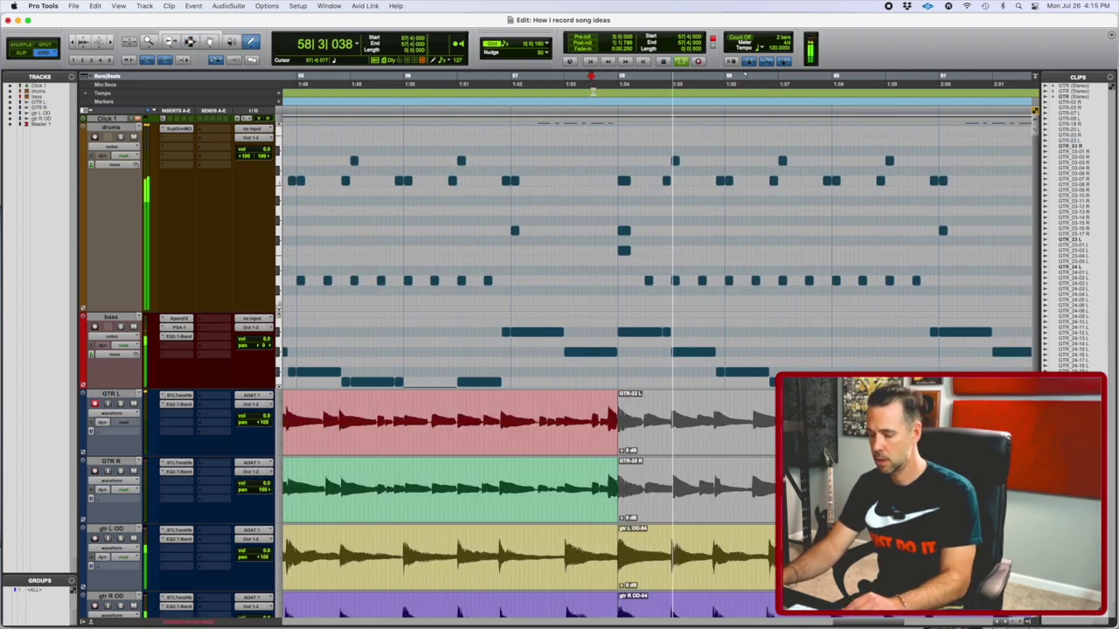
pyautogui.press('r')
pyautogui.press('r')
pyautogui.hscroll(5, 611, 208)
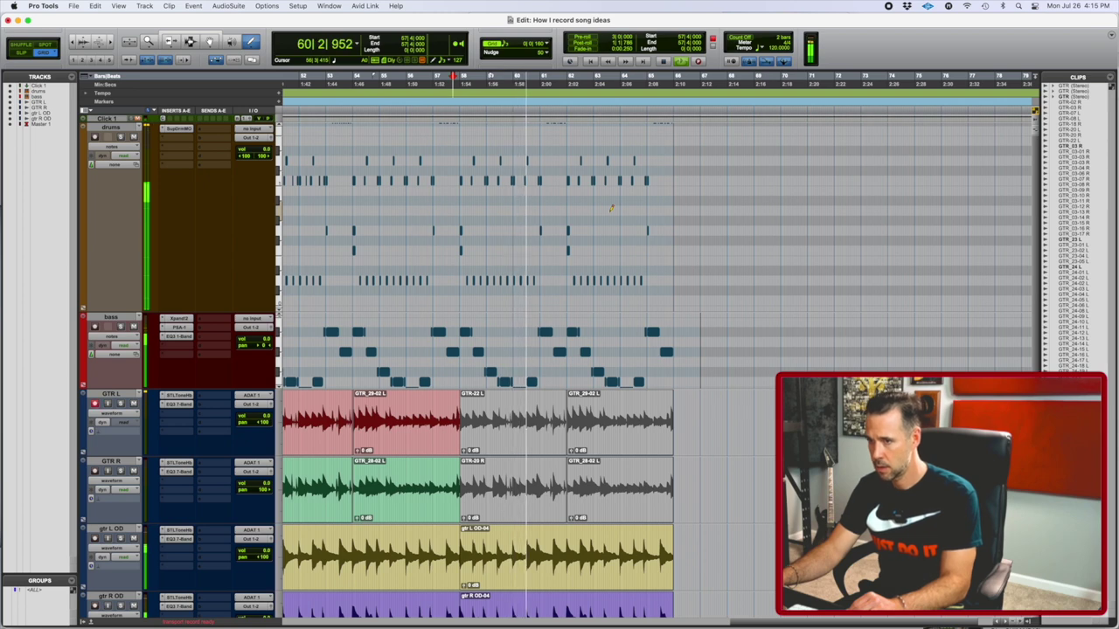
pyautogui.scroll(-4, 611, 208)
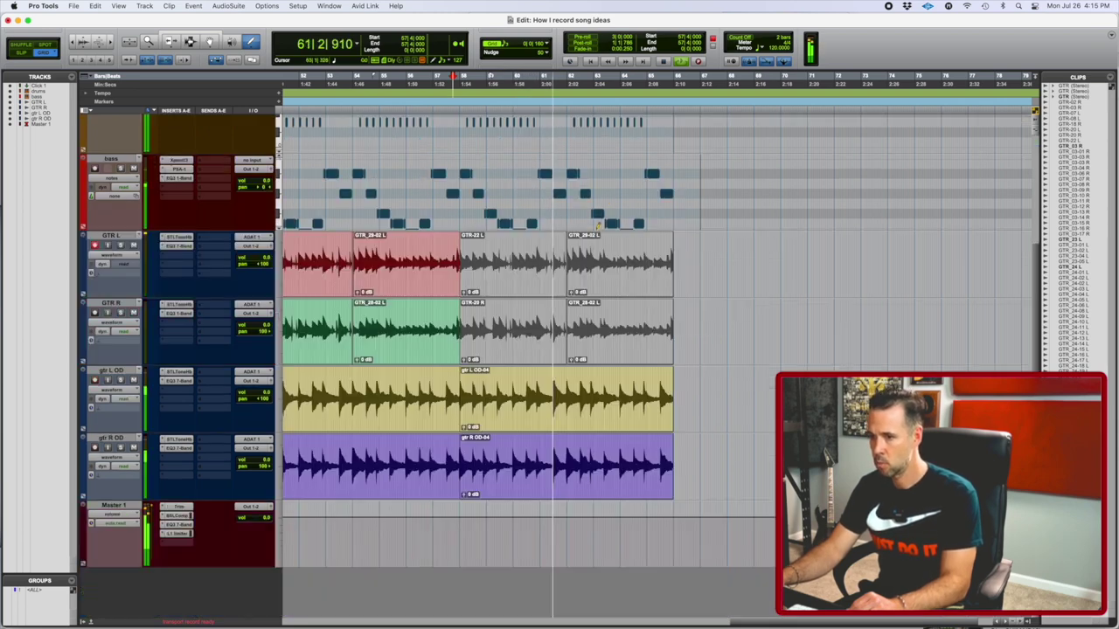
pyautogui.press('space')
# Step: Create one new mono audio track below gtr R OD and name it solo
pyautogui.click(114, 438)
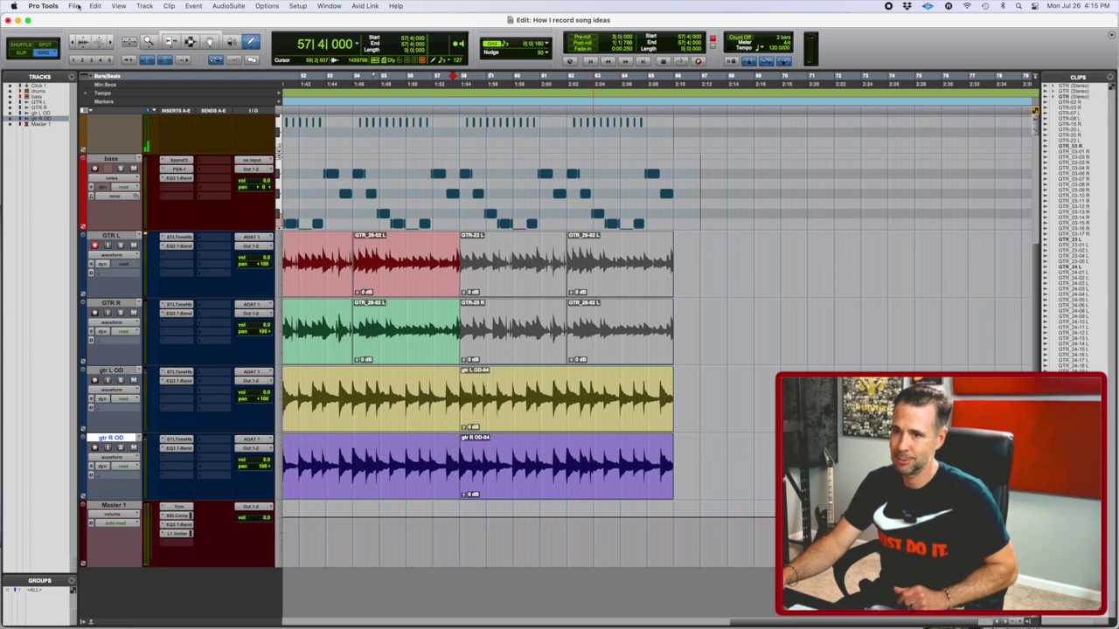
pyautogui.click(144, 6)
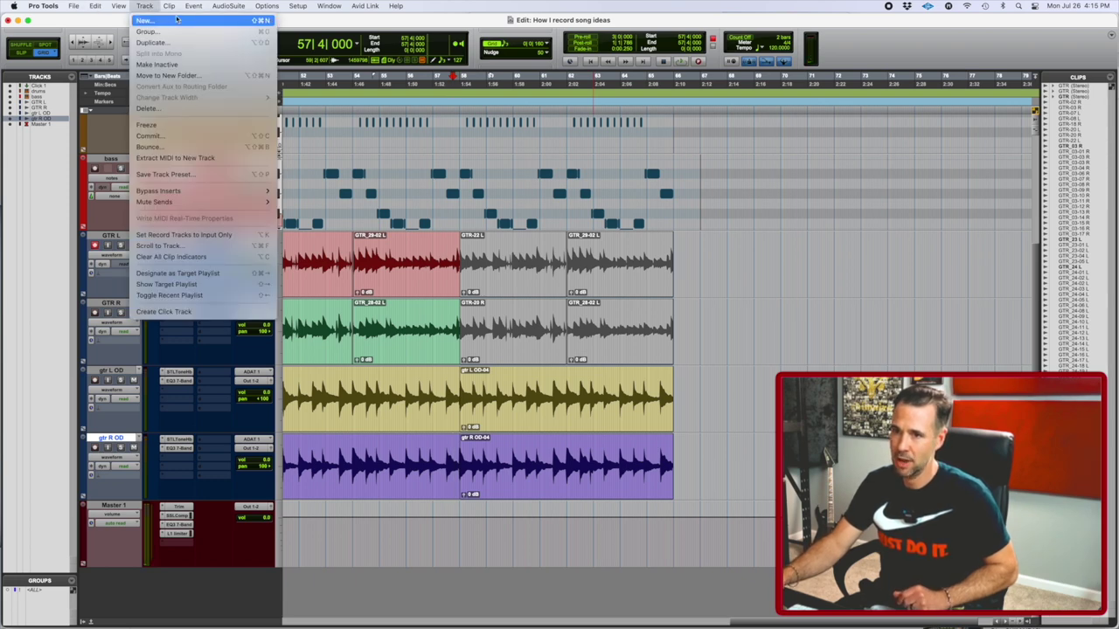
pyautogui.click(146, 20)
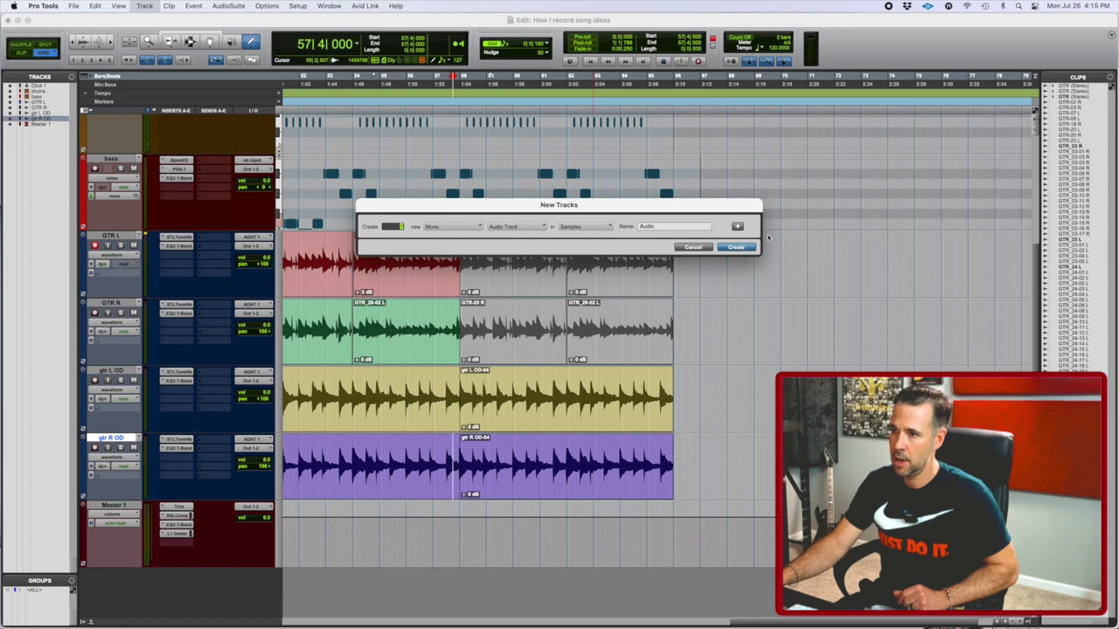
pyautogui.click(747, 247)
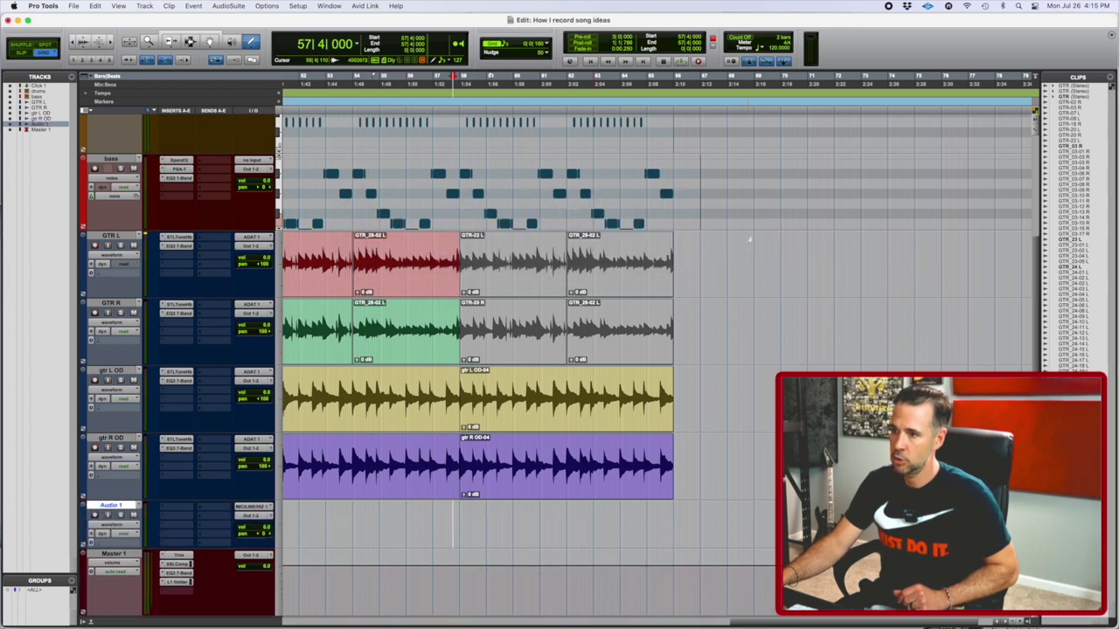
pyautogui.doubleClick(111, 508)
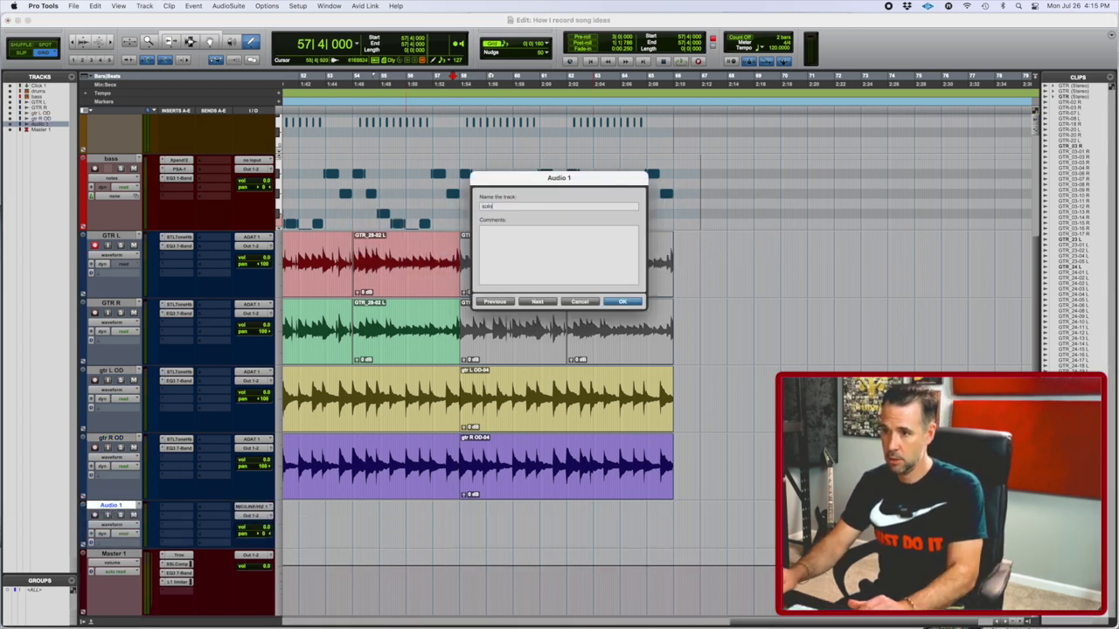
pyautogui.press('Return')
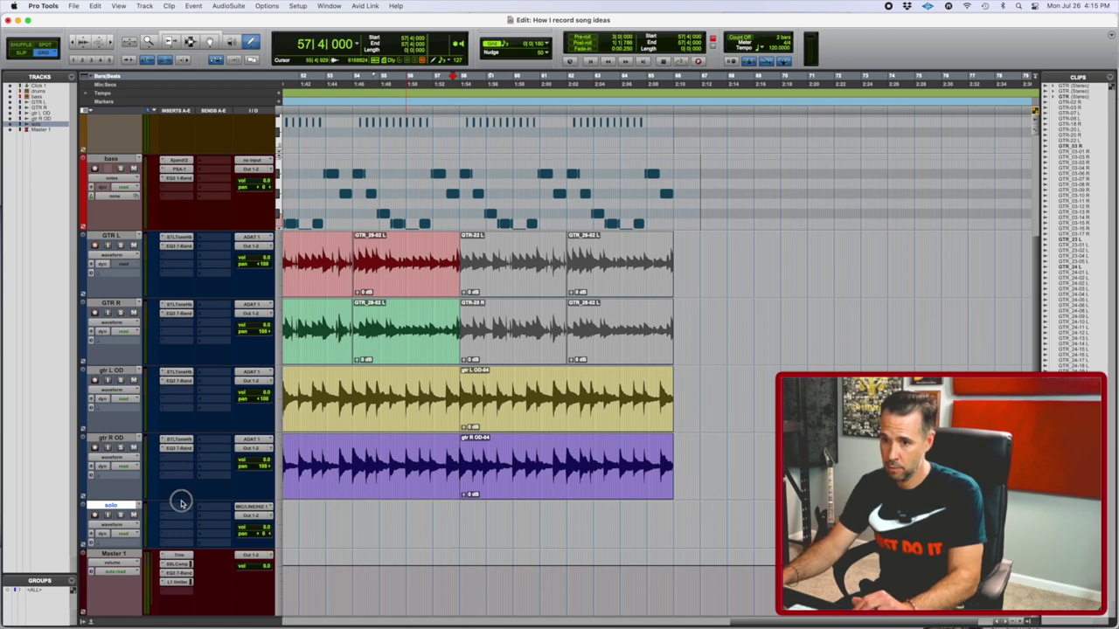
# Step: Copy the amp and EQ3 7-Band inserts from gtr R OD to the solo track and increase the solo track's height
pyautogui.moveTo(183, 451); pyautogui.dragTo(184, 519)
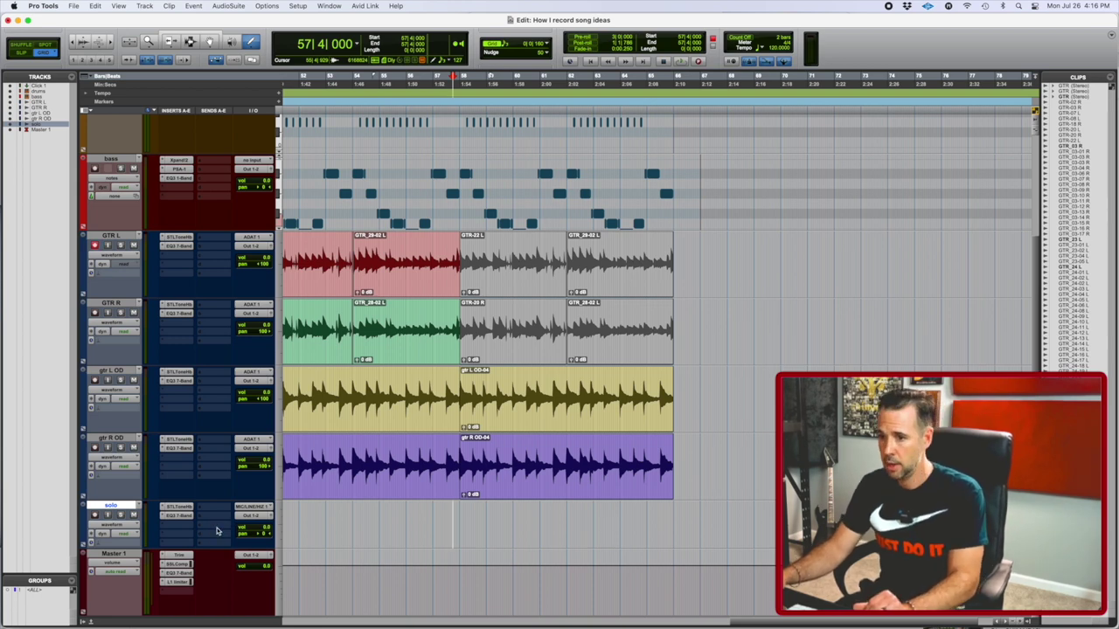
pyautogui.scroll(-2, 223, 530)
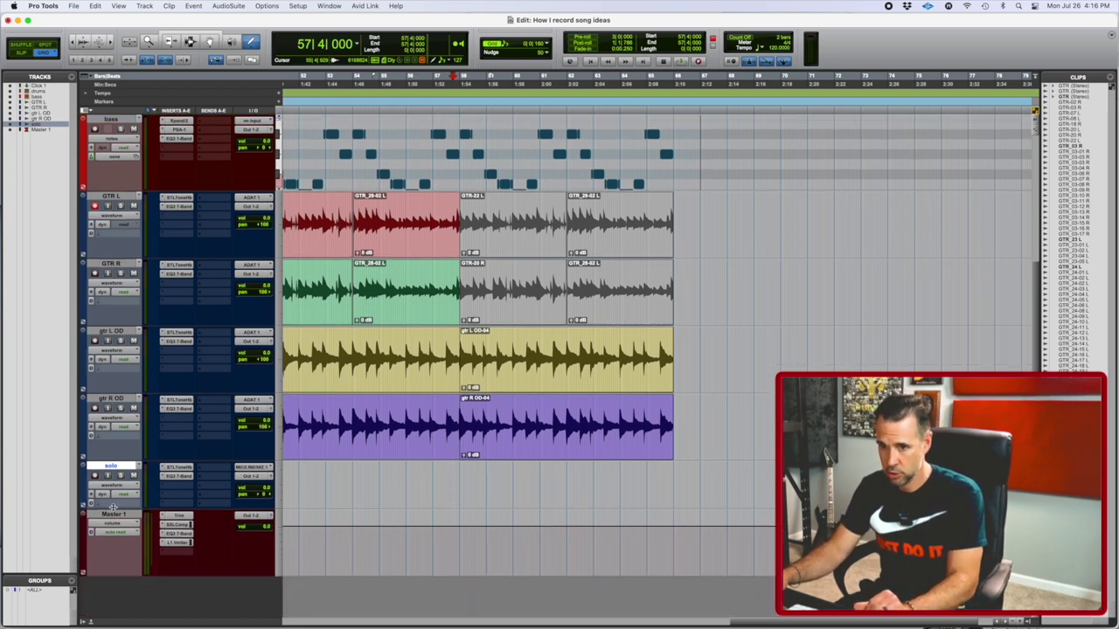
pyautogui.moveTo(111, 511); pyautogui.dragTo(109, 552)
# Step: Insert the GTR Stomp 2 (mono) plug-in on the solo track's third insert and load a Delay pedal in its first slot
pyautogui.click(178, 486)
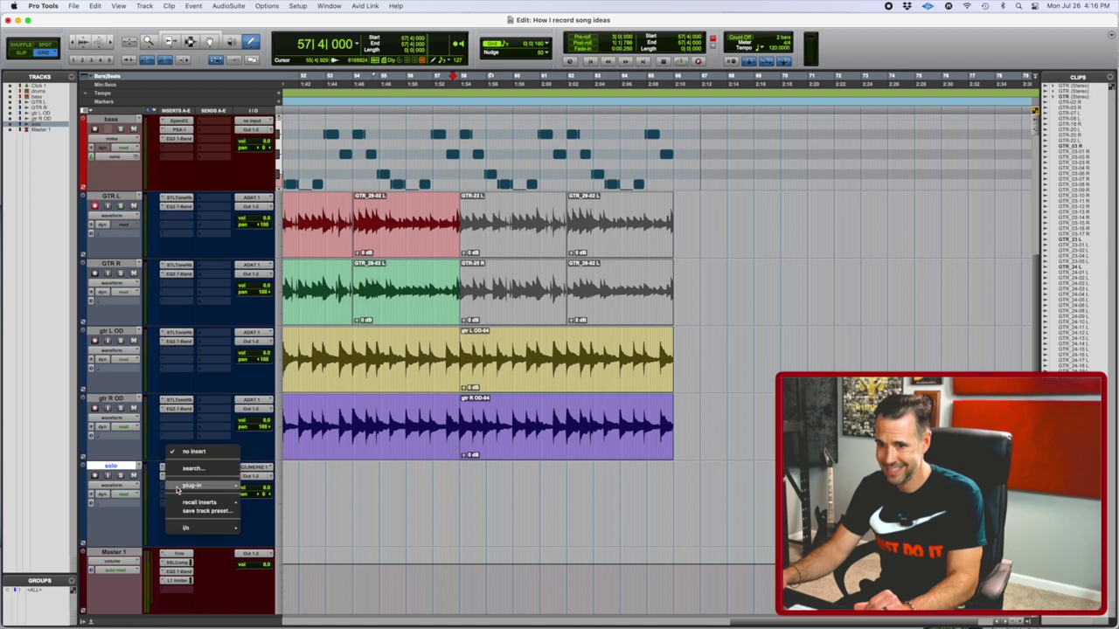
pyautogui.moveTo(177, 488)
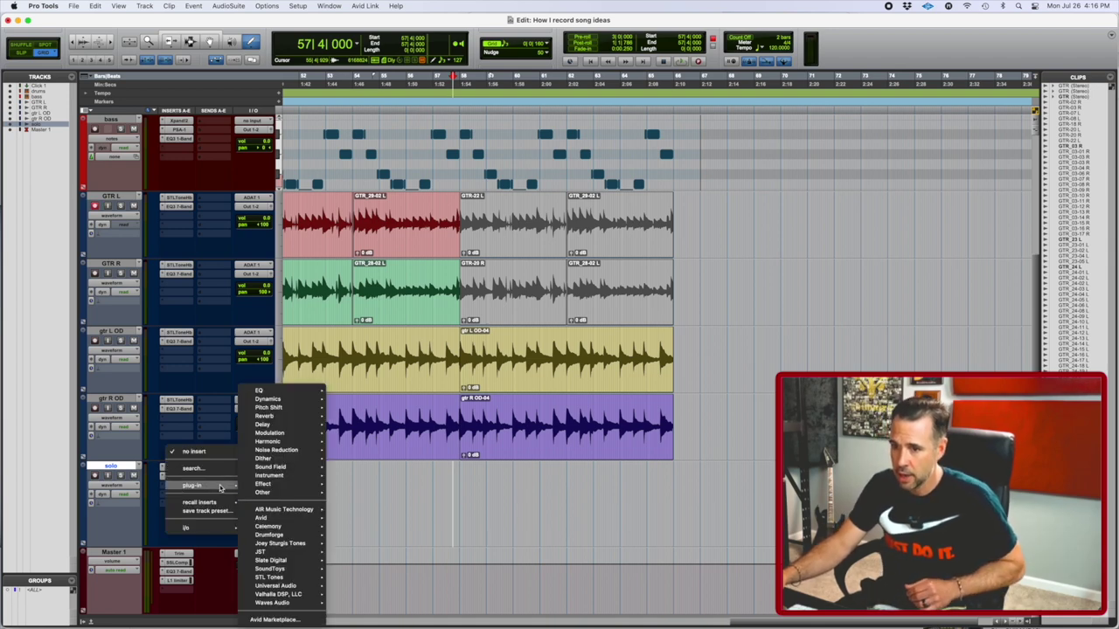
pyautogui.moveTo(293, 449)
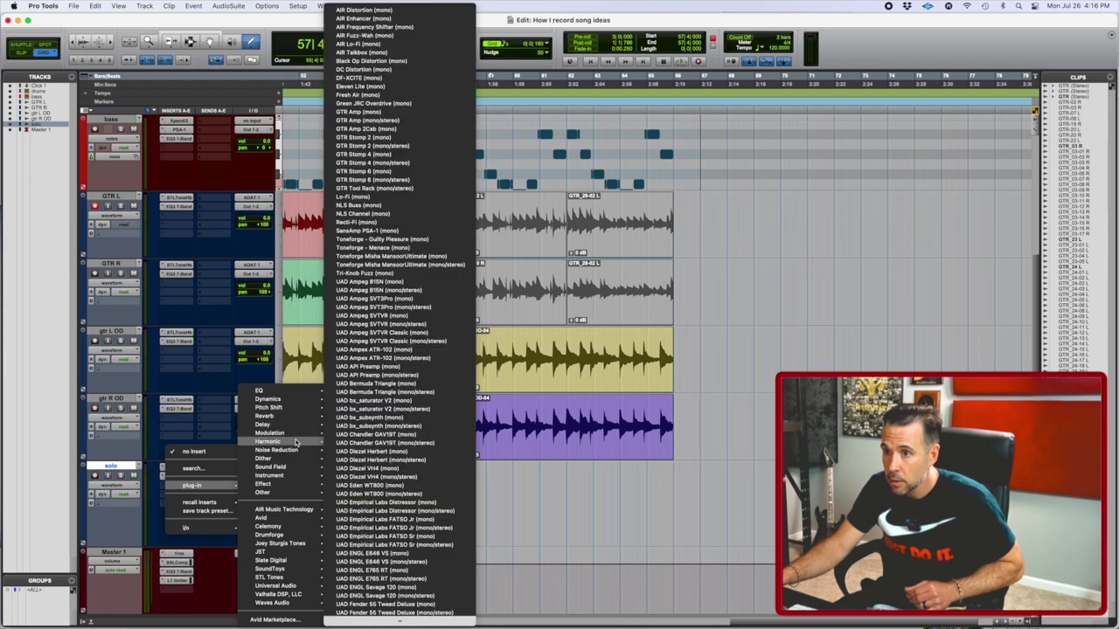
pyautogui.scroll(-15, 382, 468)
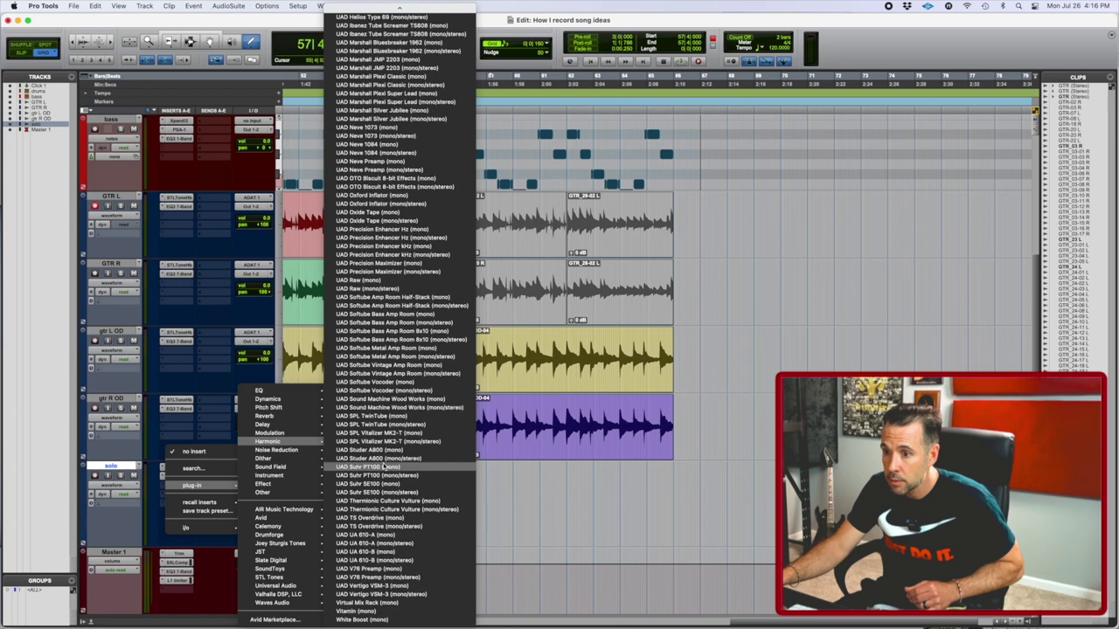
pyautogui.scroll(5, 383, 467)
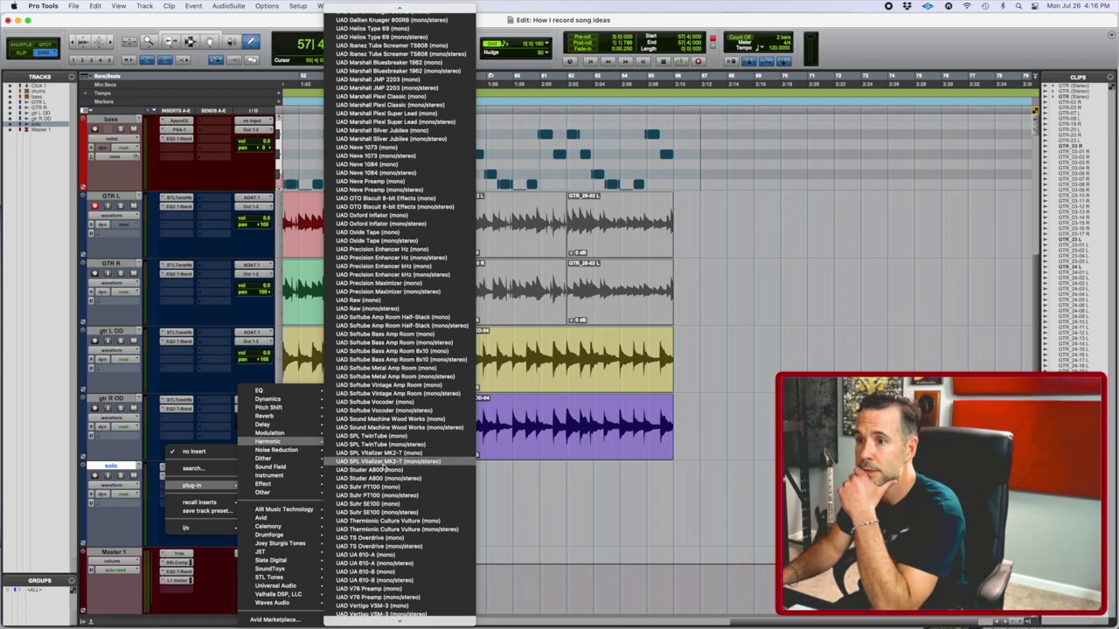
pyautogui.scroll(15, 383, 468)
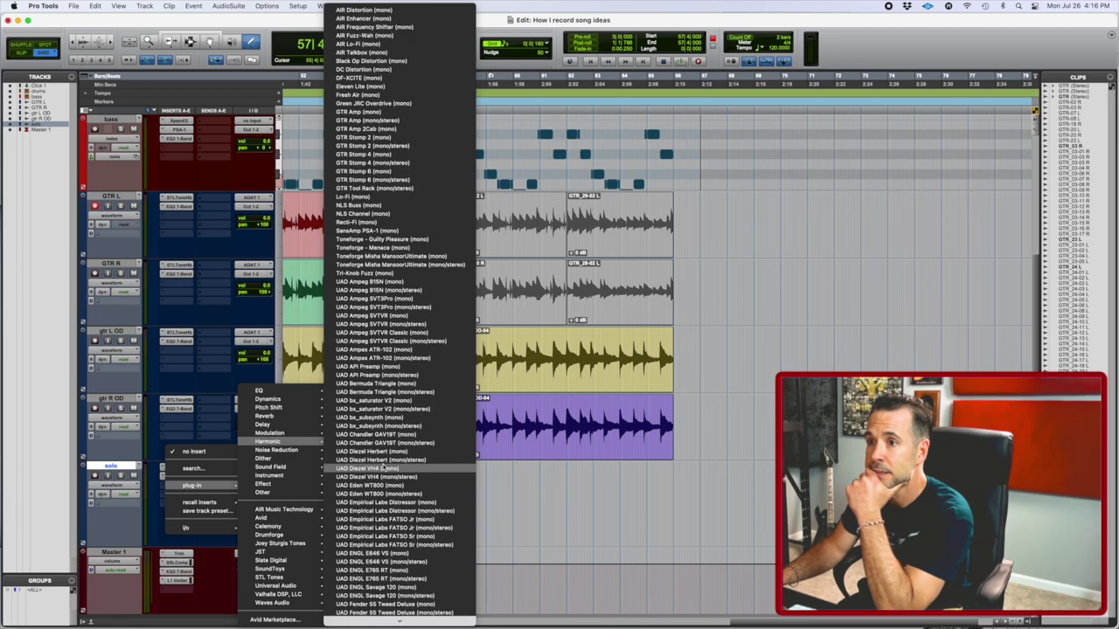
pyautogui.click(399, 141)
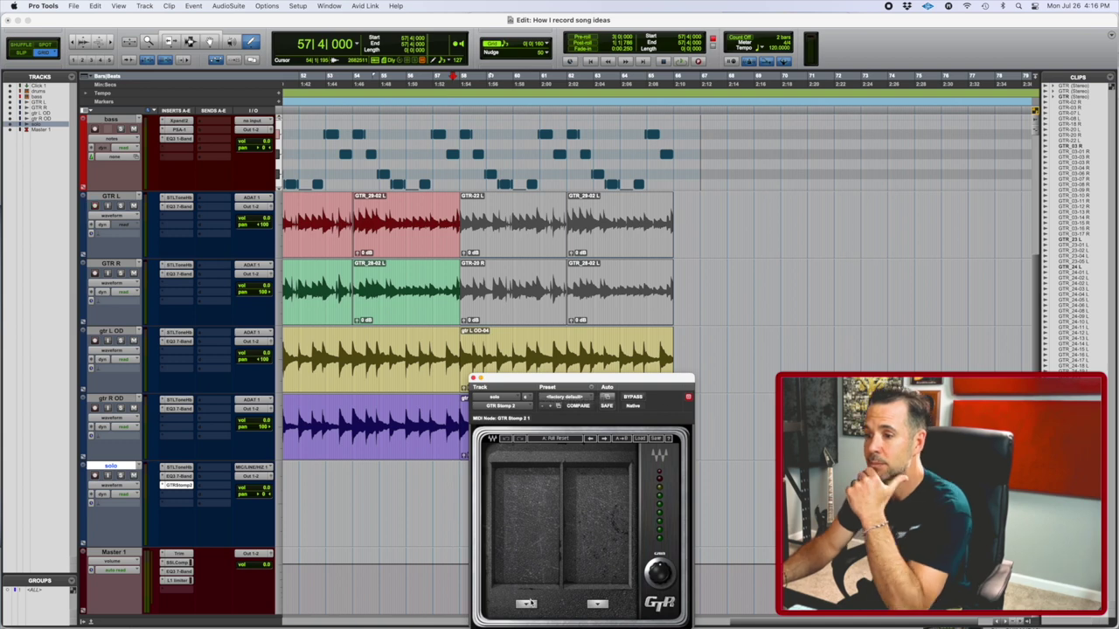
pyautogui.click(551, 542)
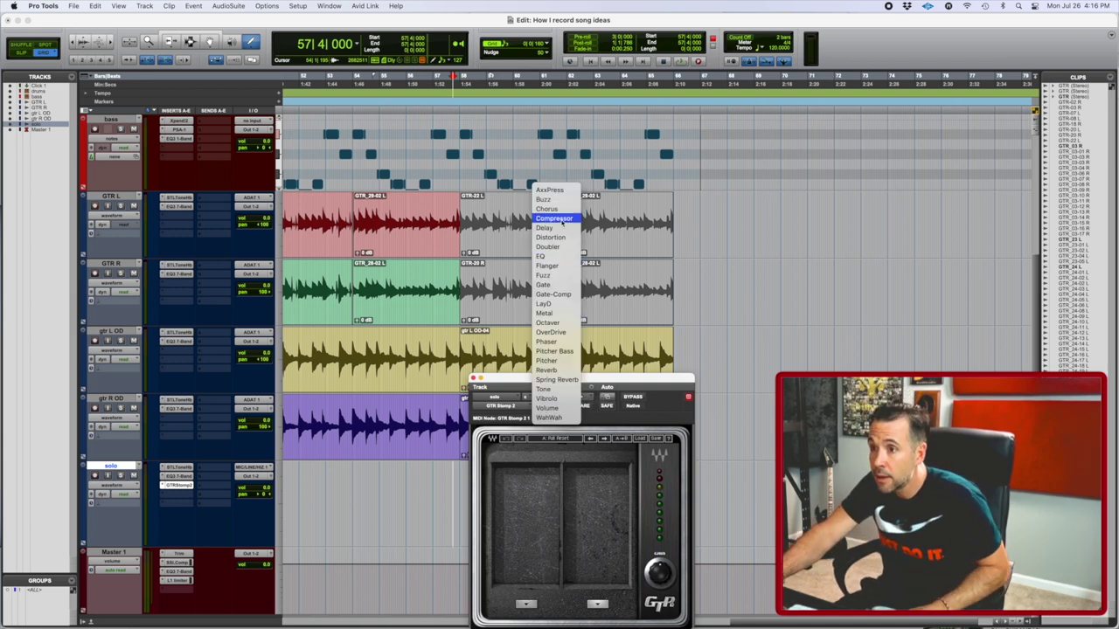
pyautogui.click(545, 227)
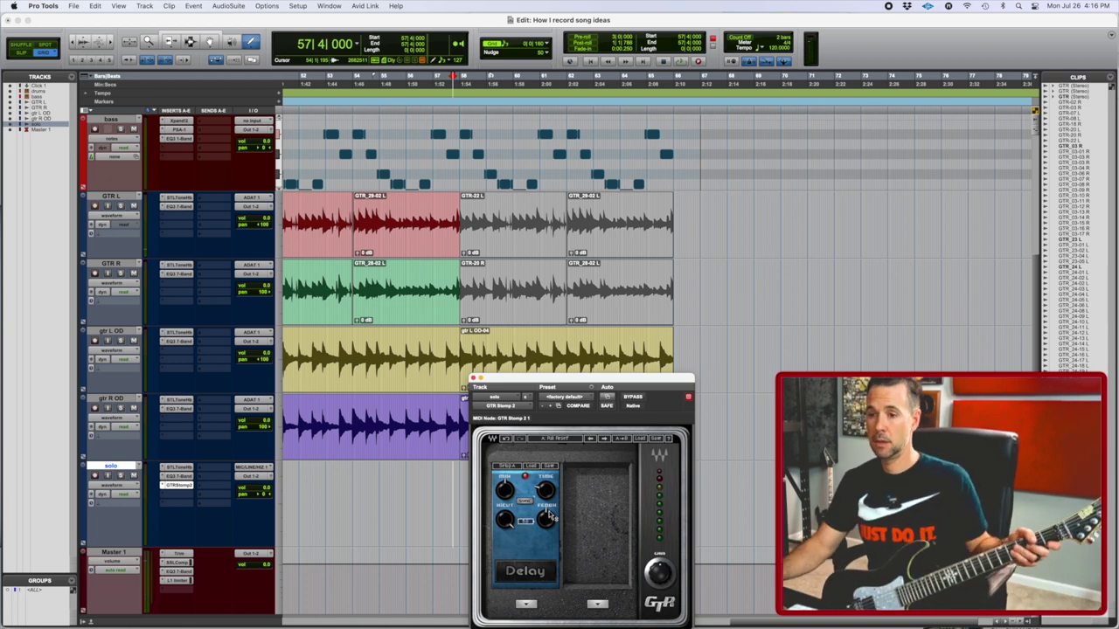
# Step: Set the solo track's input to ADAT 1 (Mono), record-enable it, and disarm the GTR L track
pyautogui.click(263, 468)
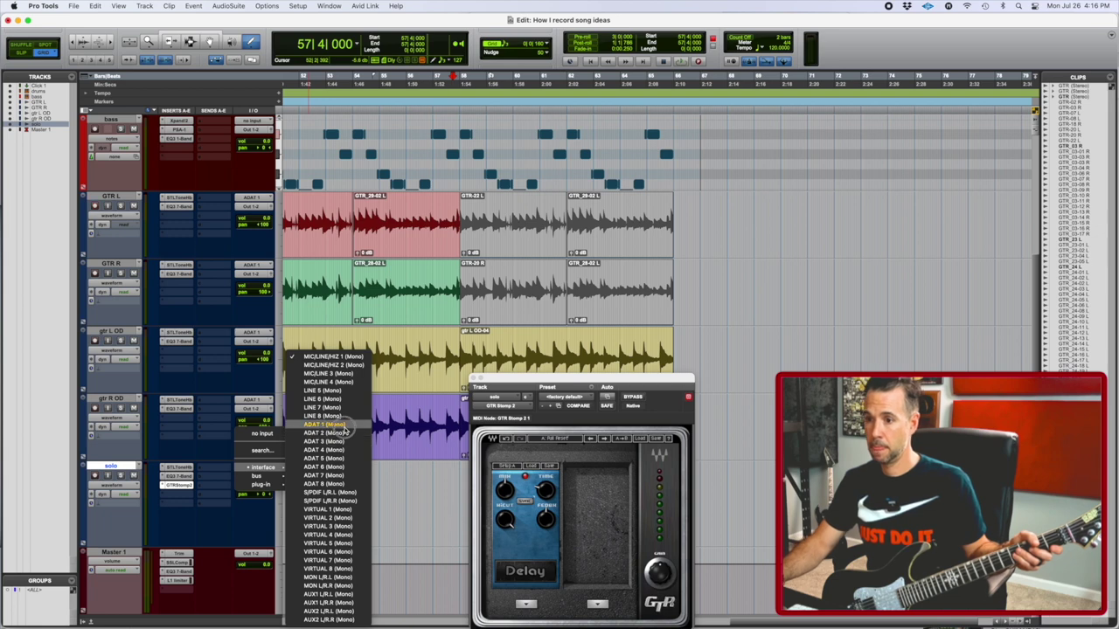
pyautogui.click(328, 424)
pyautogui.click(95, 475)
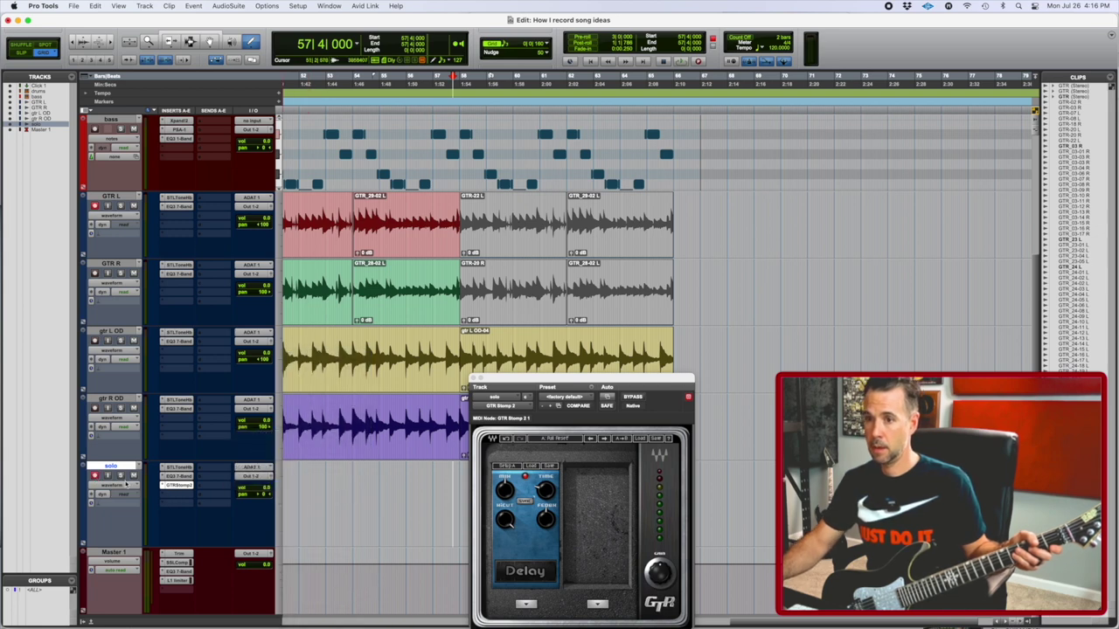
pyautogui.click(96, 206)
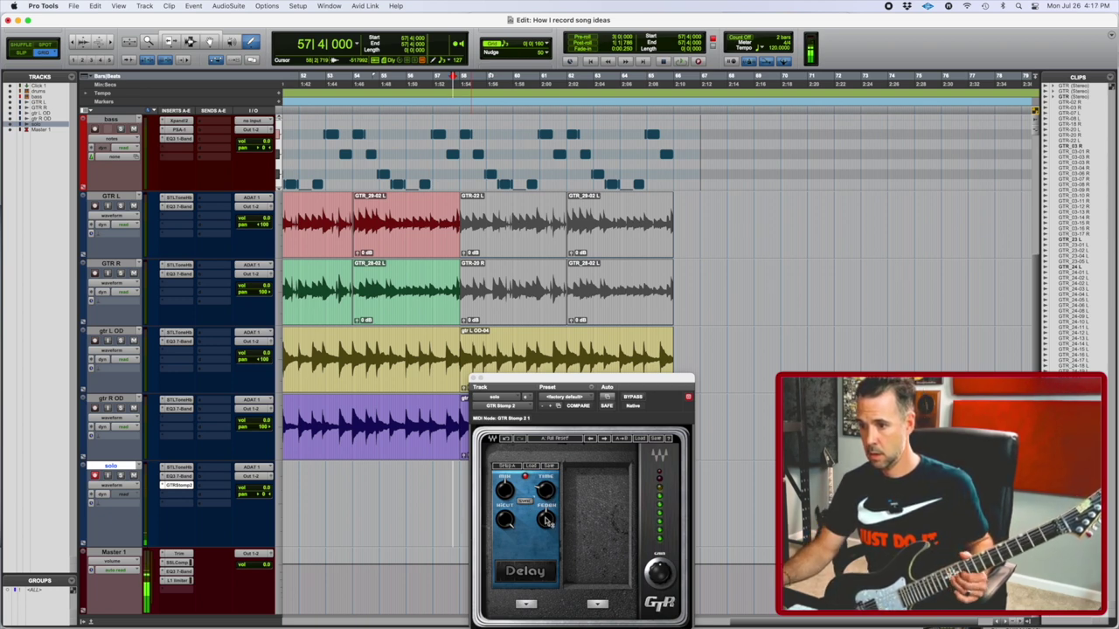
# Step: Dial in the Delay pedal using the Delay Lay Lay preset and its feedback and mix controls, and close the plug-in window
pyautogui.moveTo(548, 521); pyautogui.dragTo(548, 516)
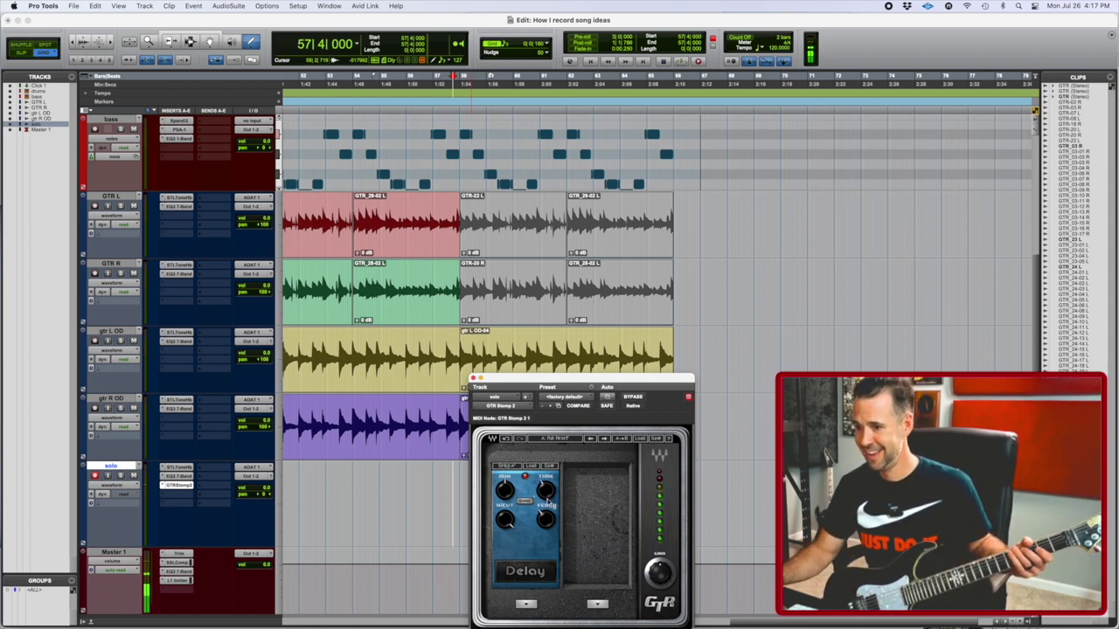
pyautogui.click(532, 467)
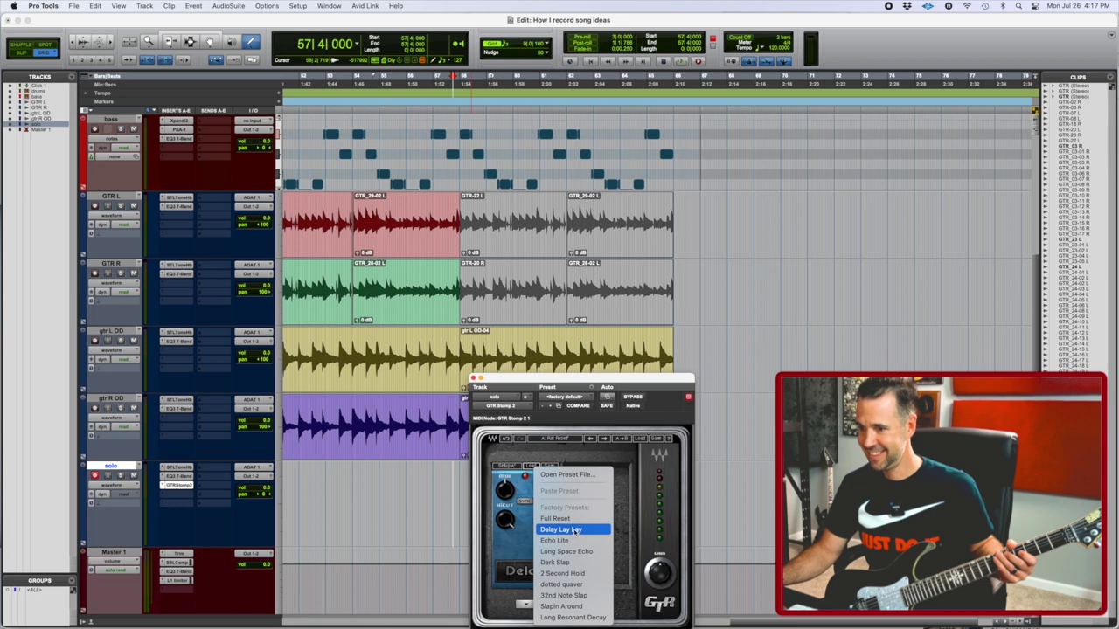
pyautogui.click(574, 529)
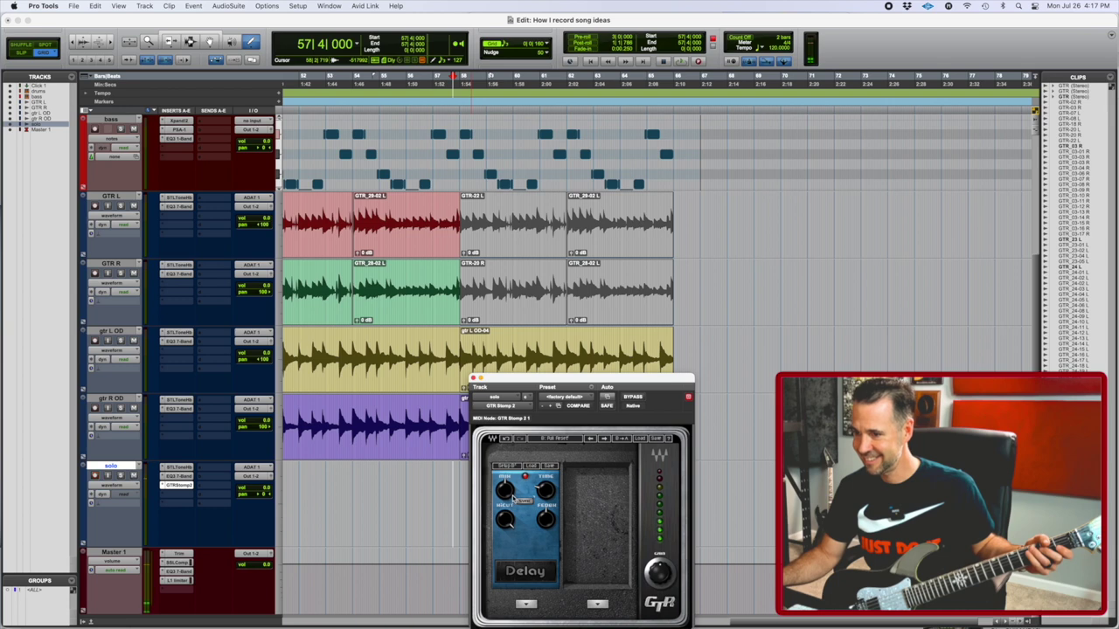
pyautogui.moveTo(504, 490); pyautogui.dragTo(543, 494)
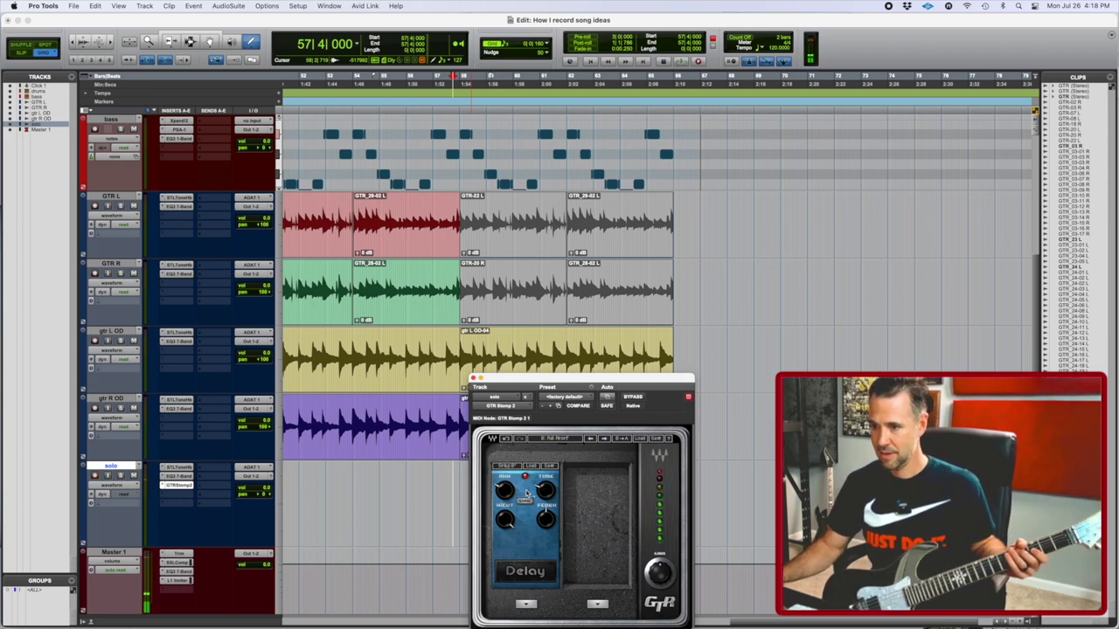
pyautogui.moveTo(507, 492)
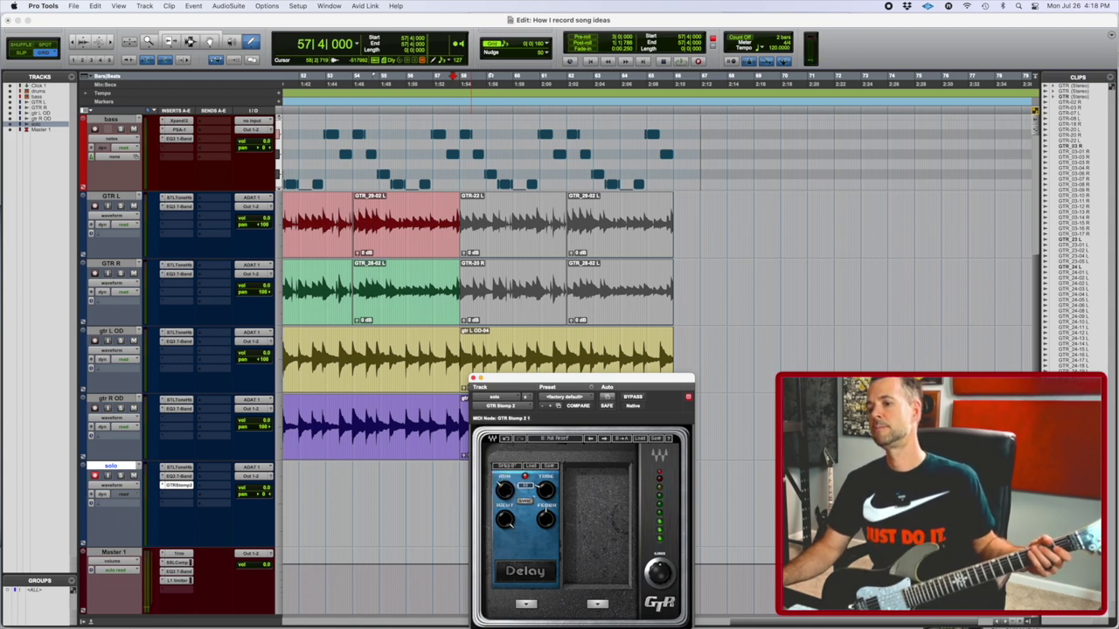
pyautogui.click(472, 377)
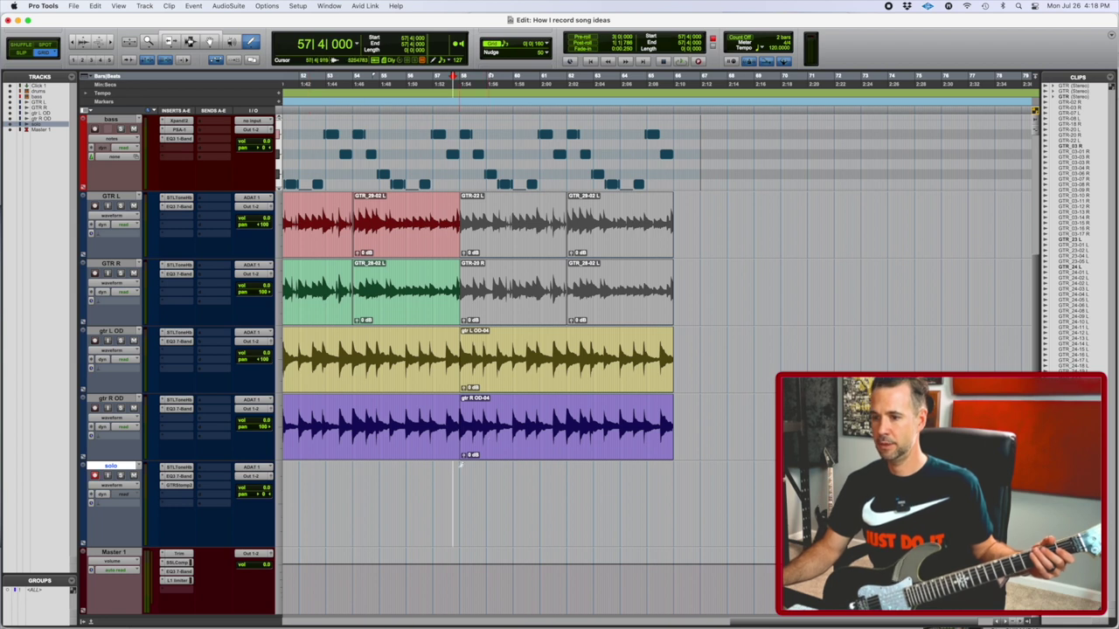
# Step: Record a trial solo from 56|2|160 and set the solo track's volume to +3.6 dB by ear
pyautogui.click(413, 477)
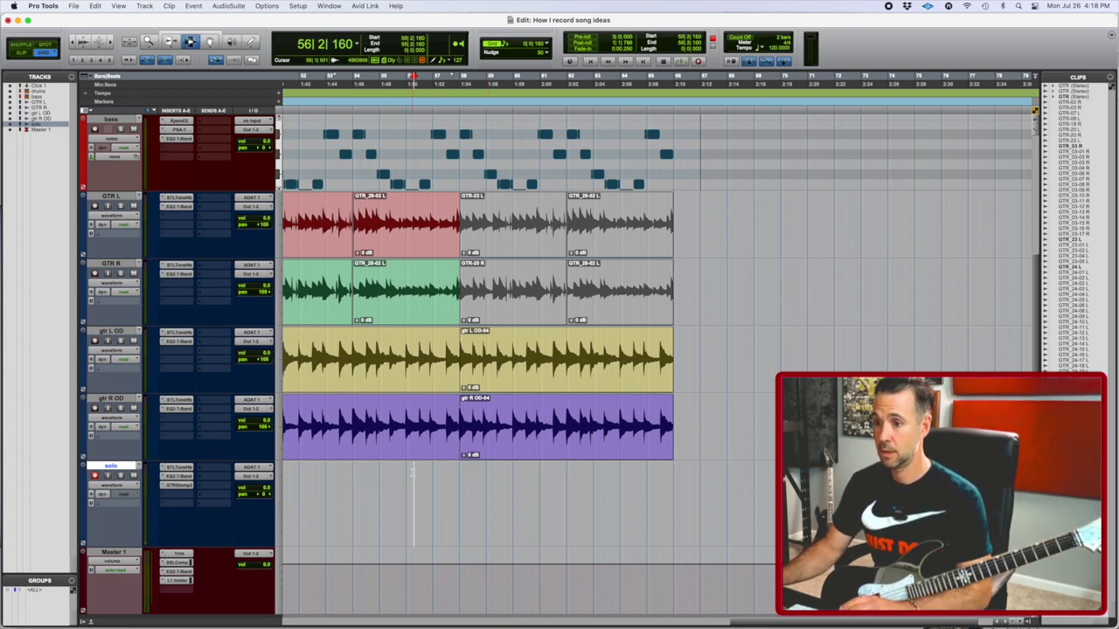
pyautogui.click(269, 479)
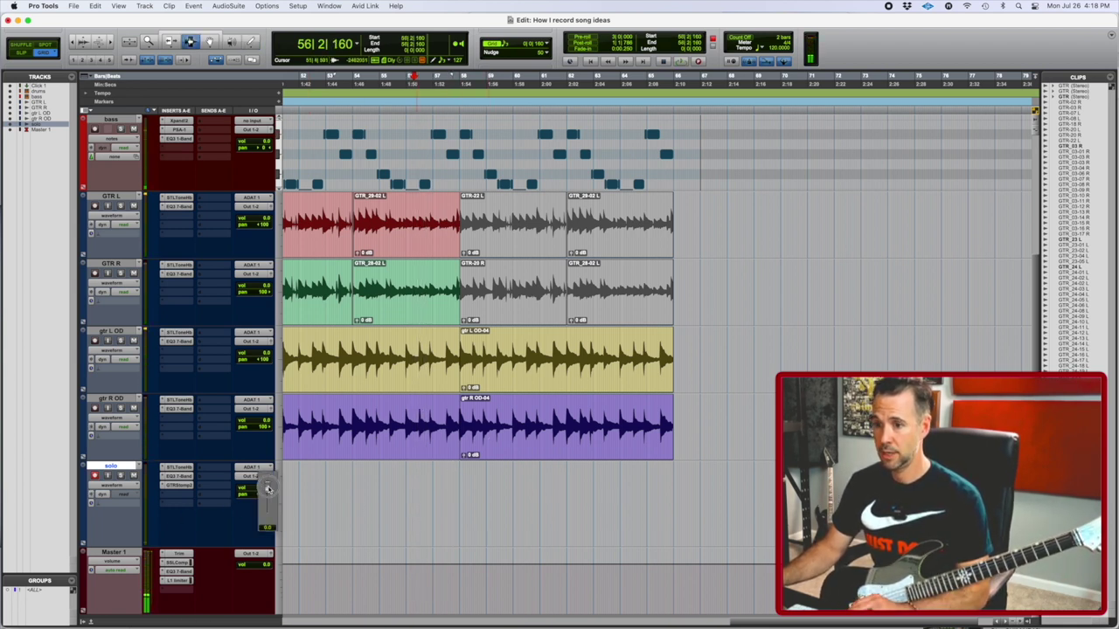
pyautogui.moveTo(270, 480); pyautogui.dragTo(269, 485)
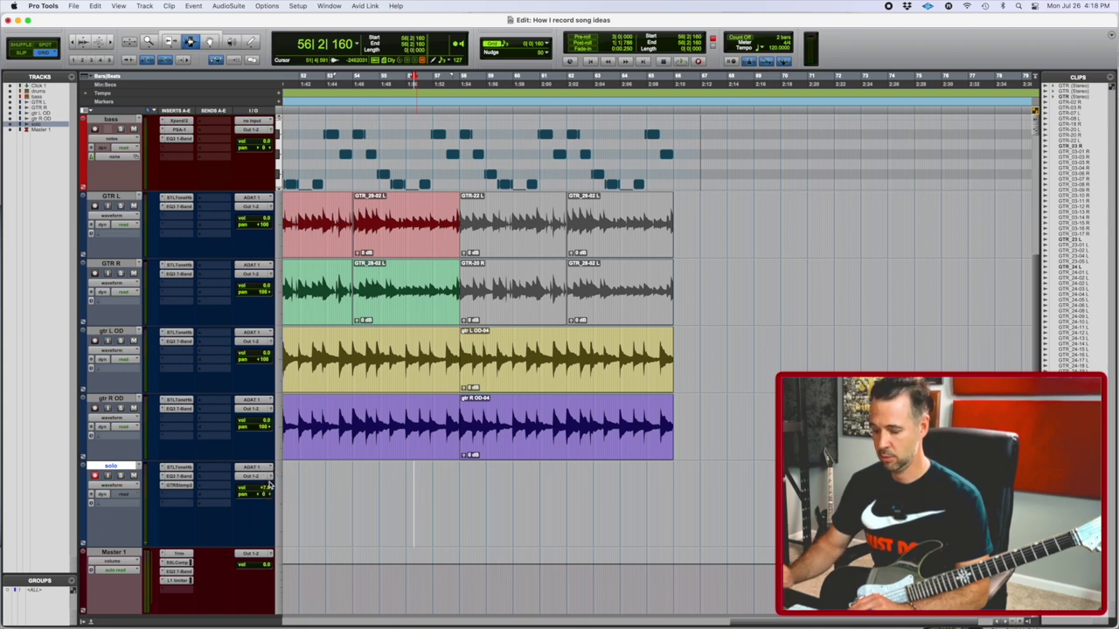
pyautogui.press('super+space')
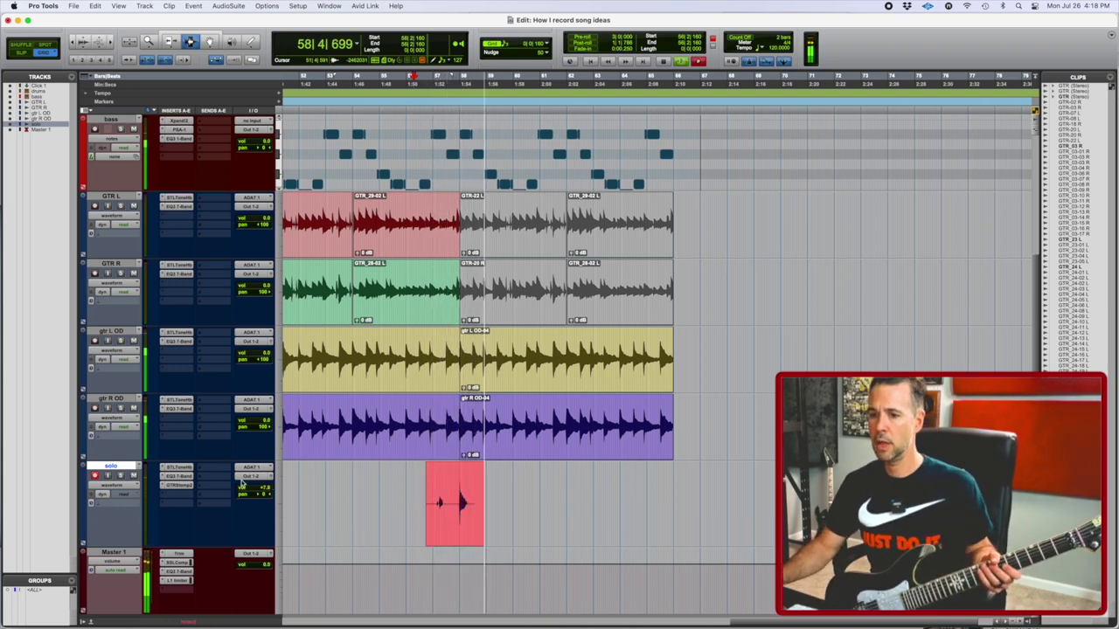
pyautogui.moveTo(270, 487); pyautogui.dragTo(271, 495)
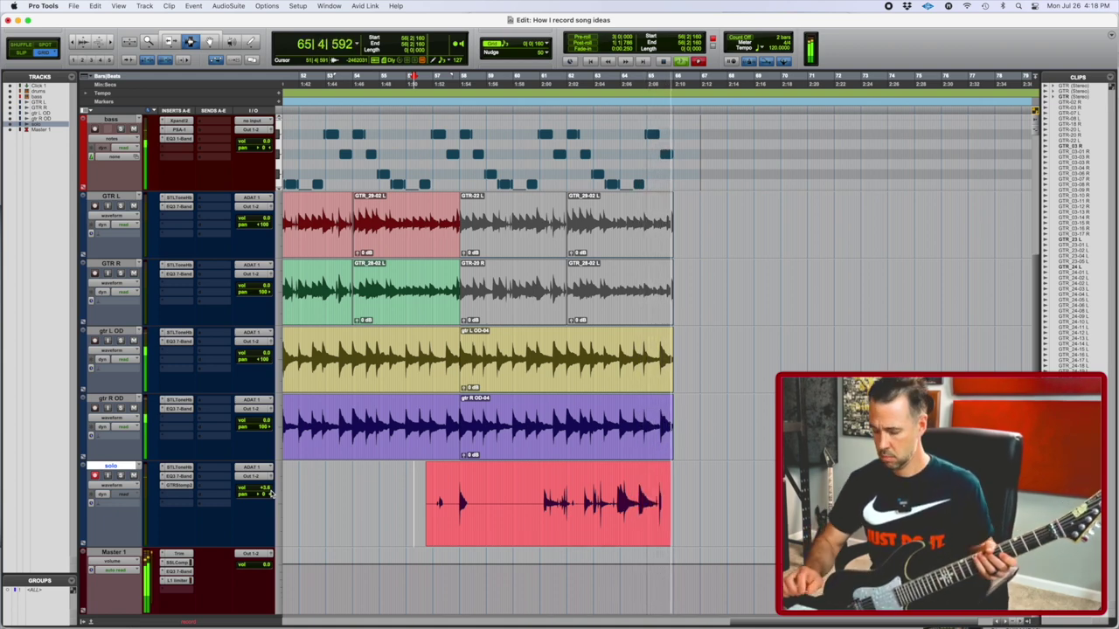
# Step: Record a guitar take on the solo track from 55|2|640 through the end of the section, redoing the first attempt
pyautogui.click(415, 471)
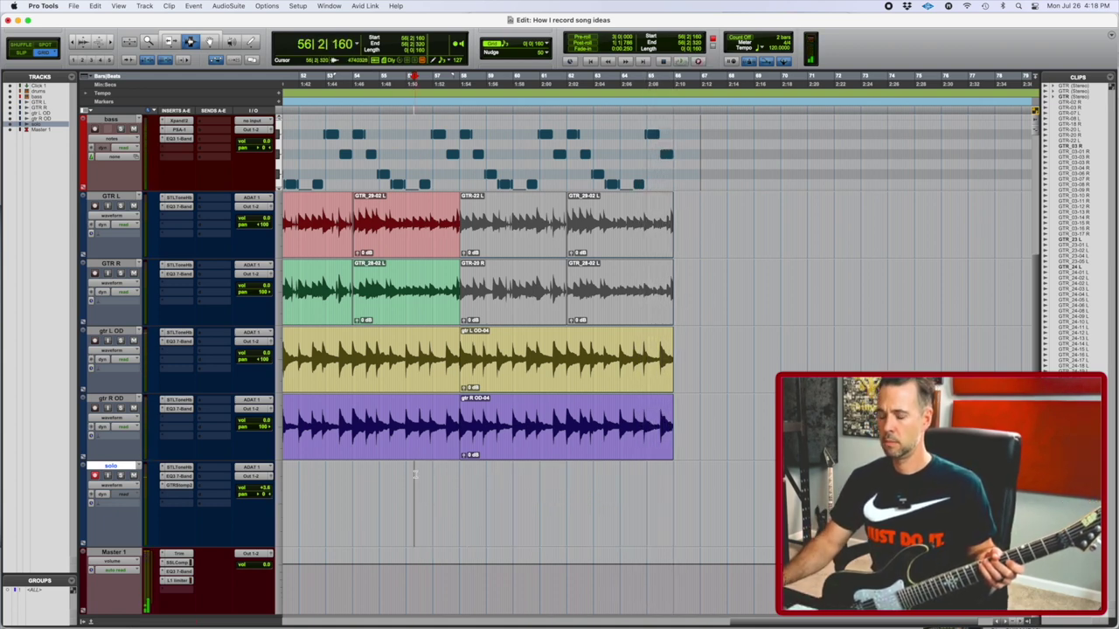
pyautogui.press('super+space')
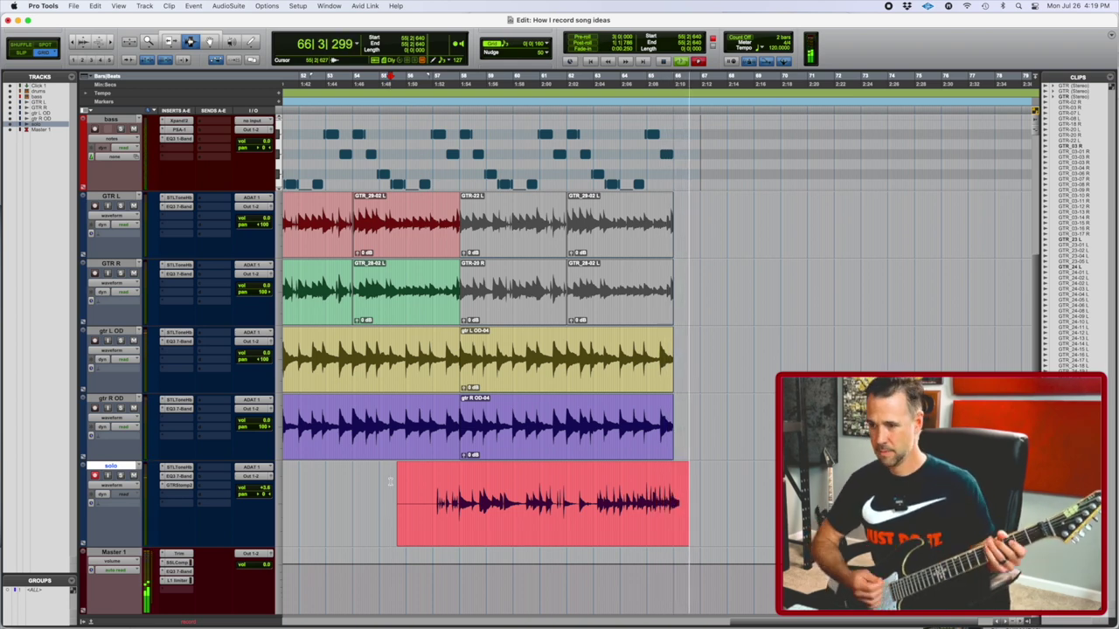
pyautogui.press('super+period')
pyautogui.press('super+space')
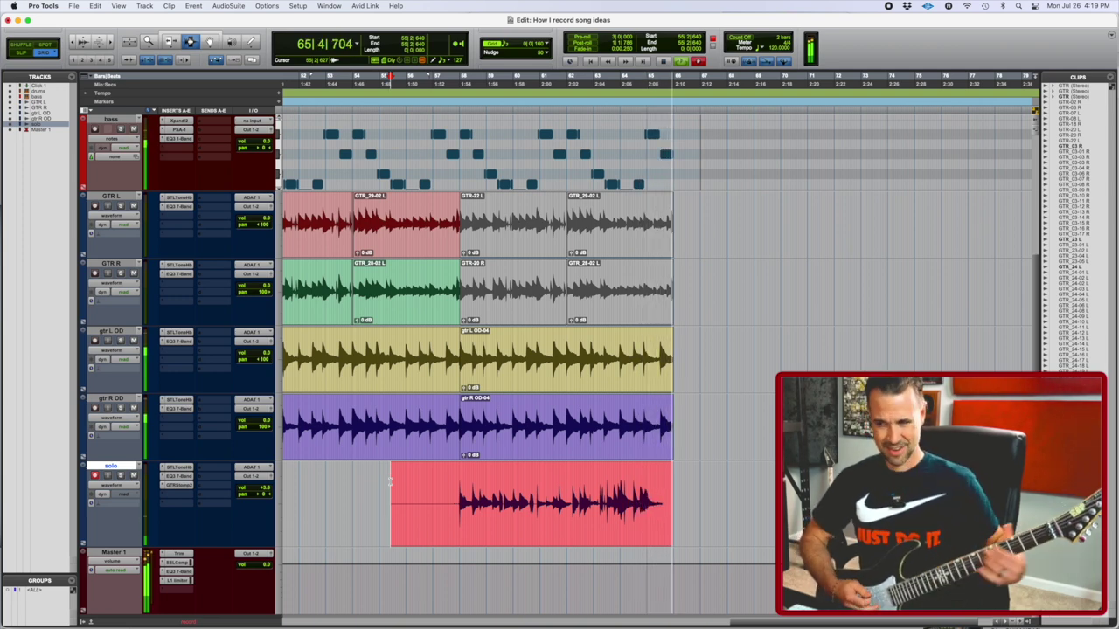
pyautogui.press('space')
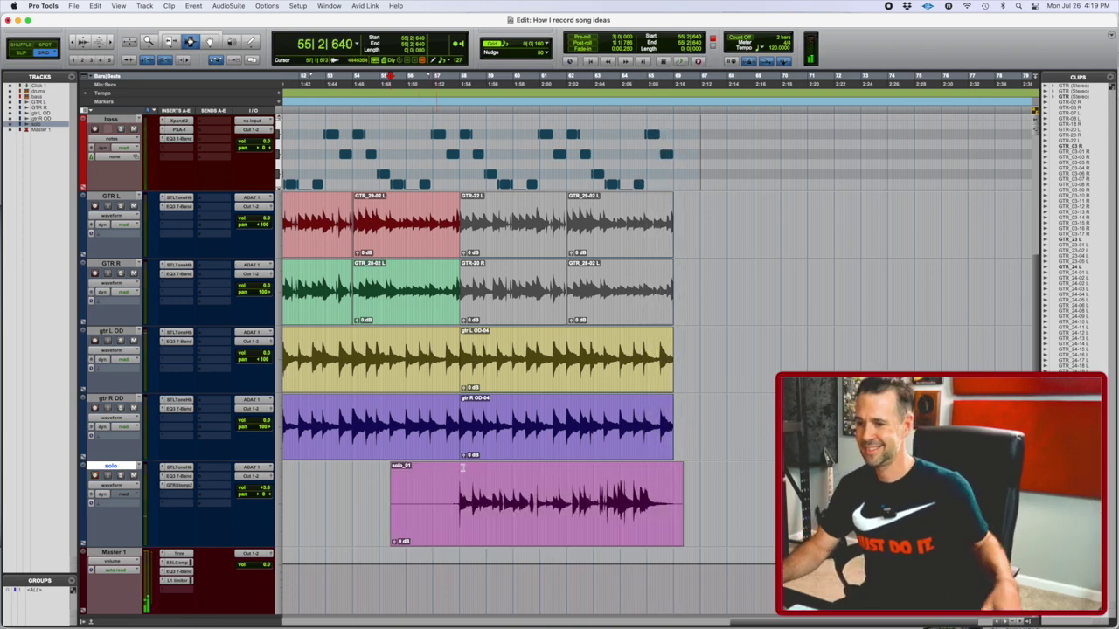
# Step: Play from 57|4|480 and punch in a new solo take from late in bar 60 past bar 66
pyautogui.press('space')
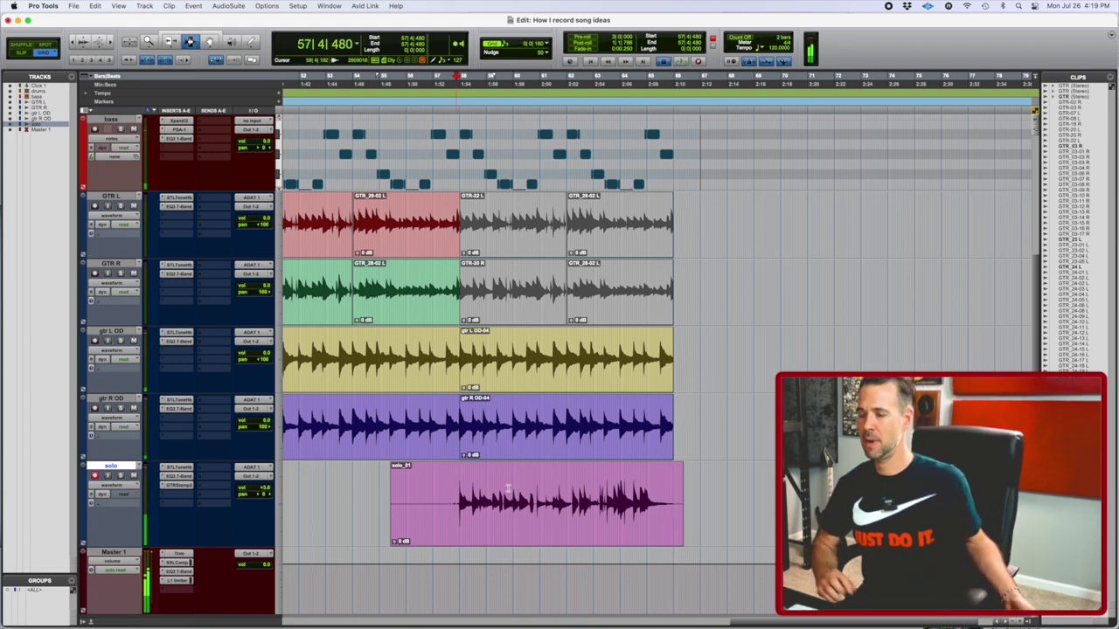
pyautogui.press('space')
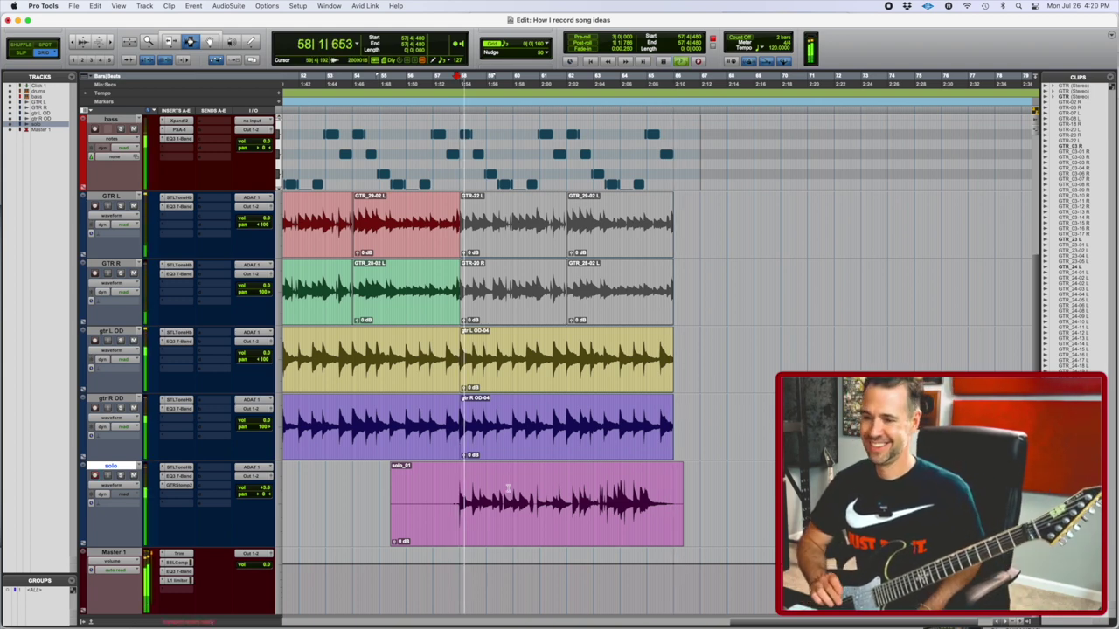
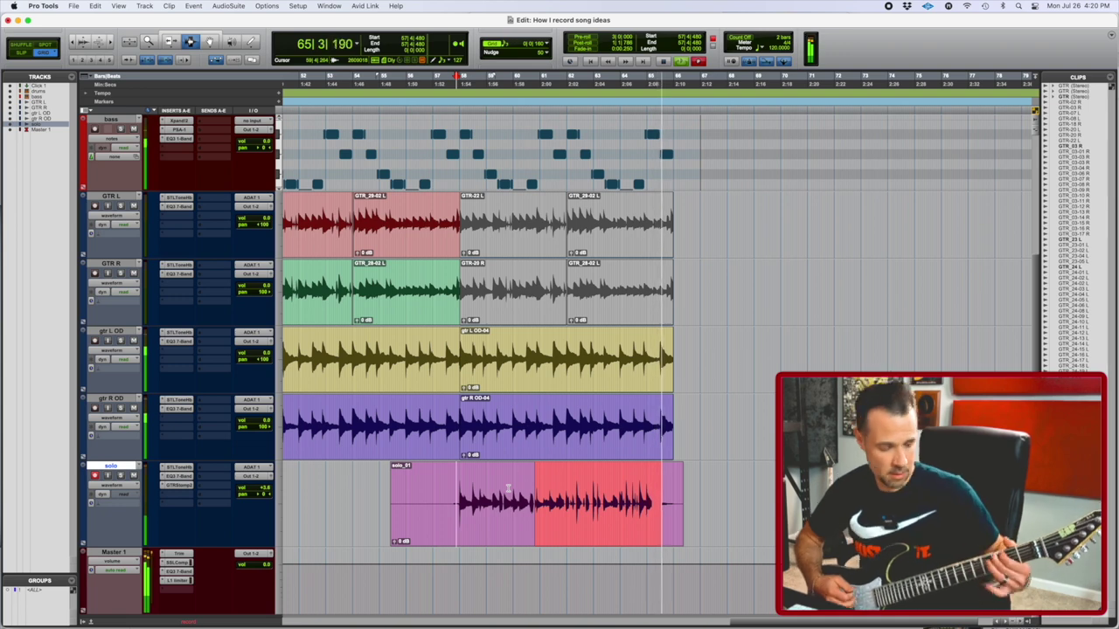
pyautogui.press('space')
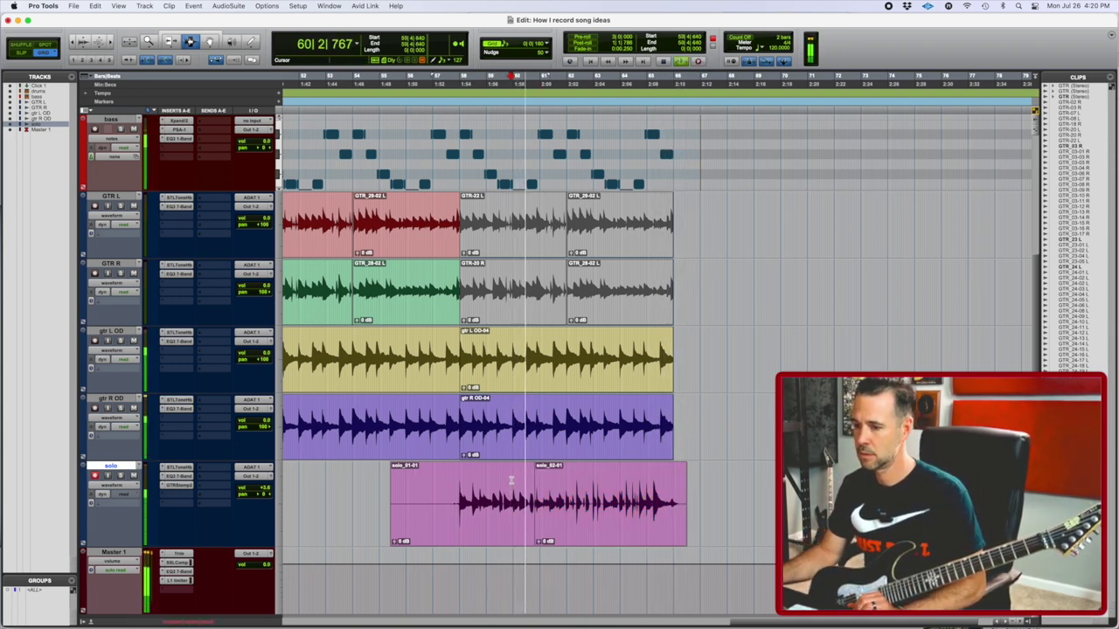
# Step: Trim the edit point between the two solo takes to about beat 3 of bar 60 and audition it from 60|1|000
pyautogui.press('t')
pyautogui.press('t')
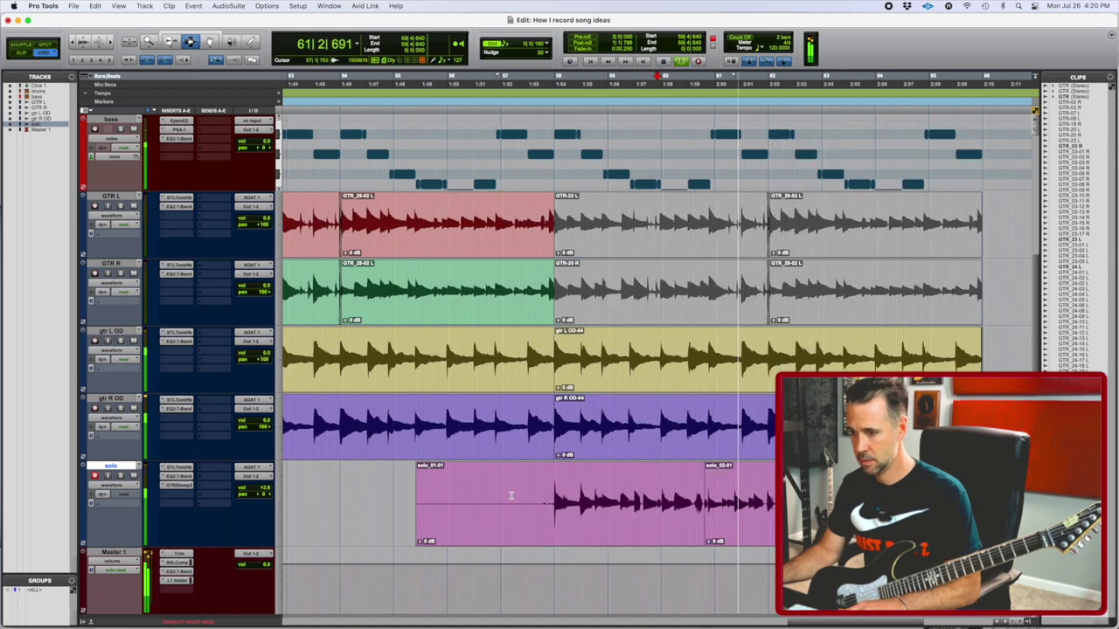
pyautogui.hscroll(5, 514, 511)
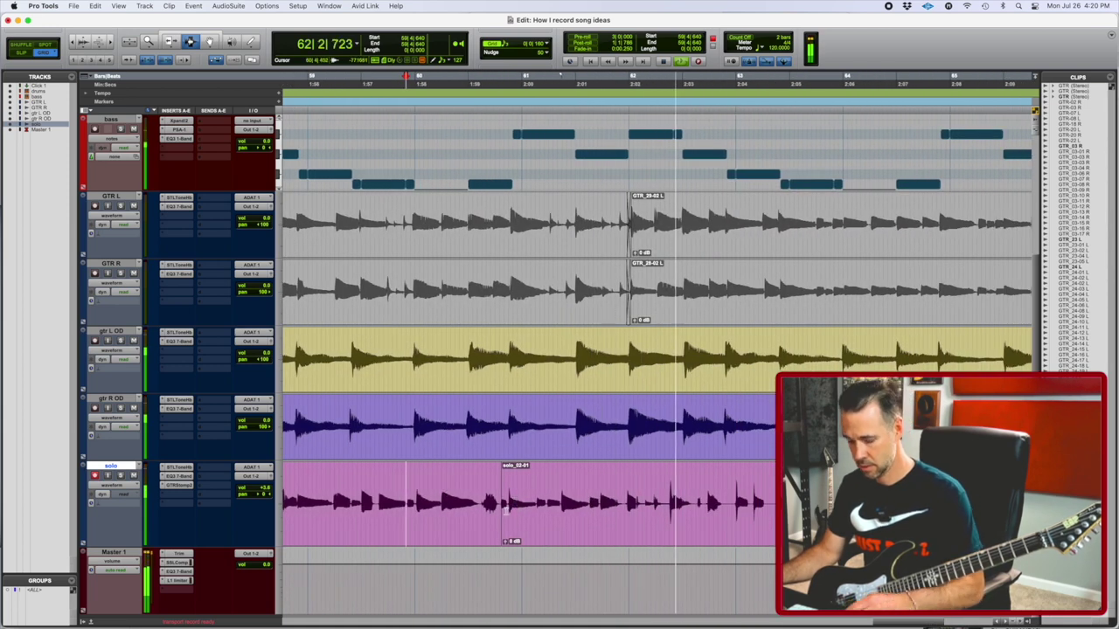
pyautogui.press('super+7')
pyautogui.moveTo(498, 516); pyautogui.dragTo(528, 521)
pyautogui.click(479, 487)
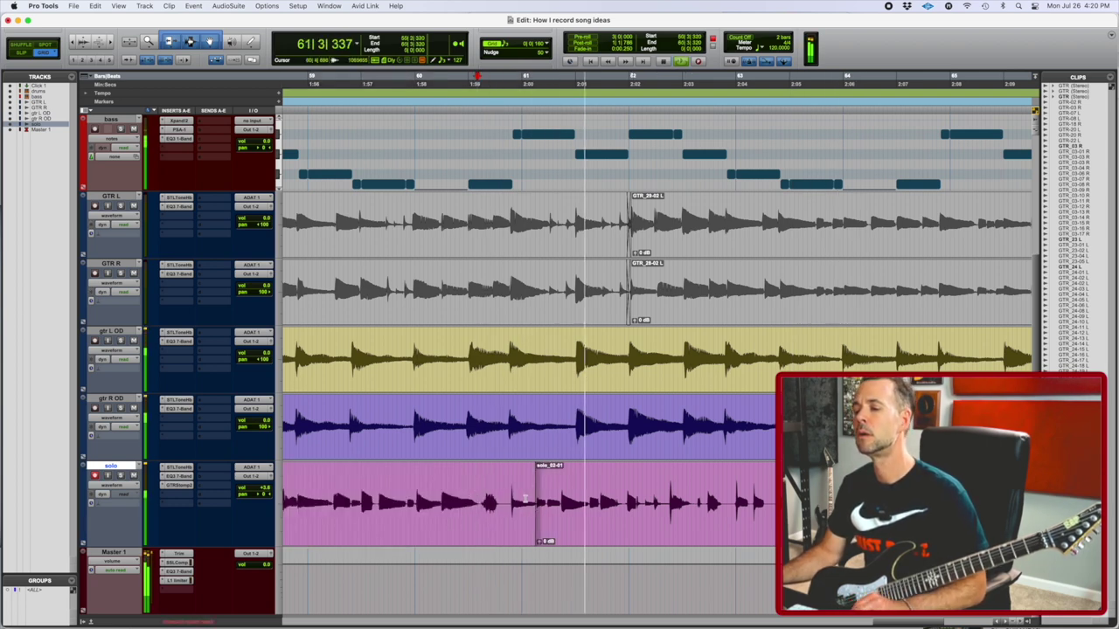
pyautogui.moveTo(535, 515); pyautogui.dragTo(481, 514)
pyautogui.click(414, 482)
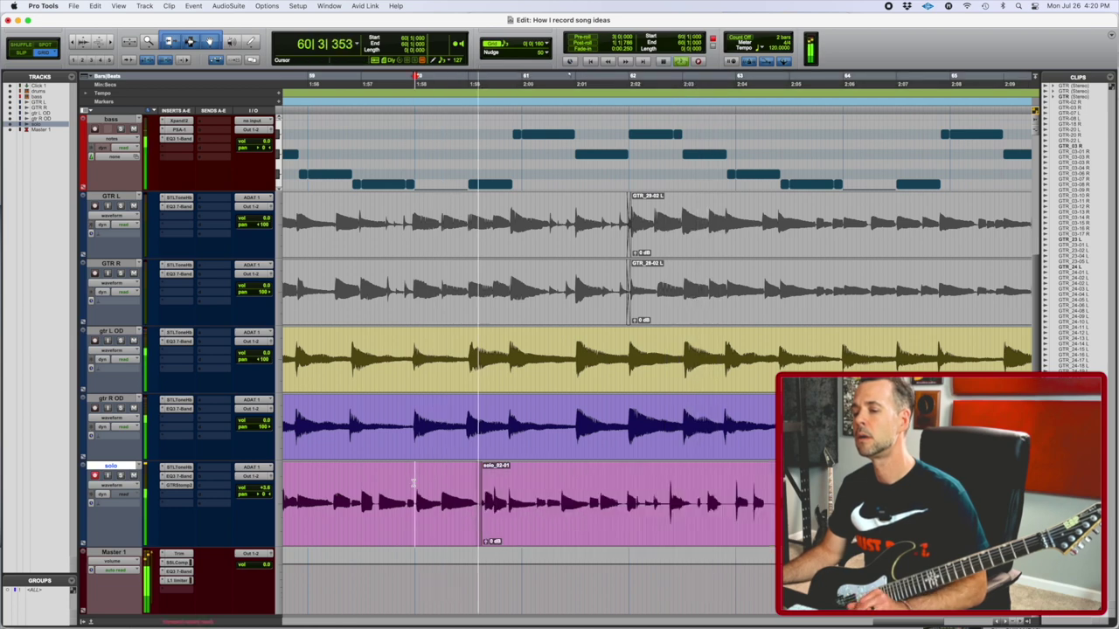
# Step: Listen to the solo through the end of bar 66 and play the section's opening from 41|3|640
pyautogui.press('r')
pyautogui.press('r')
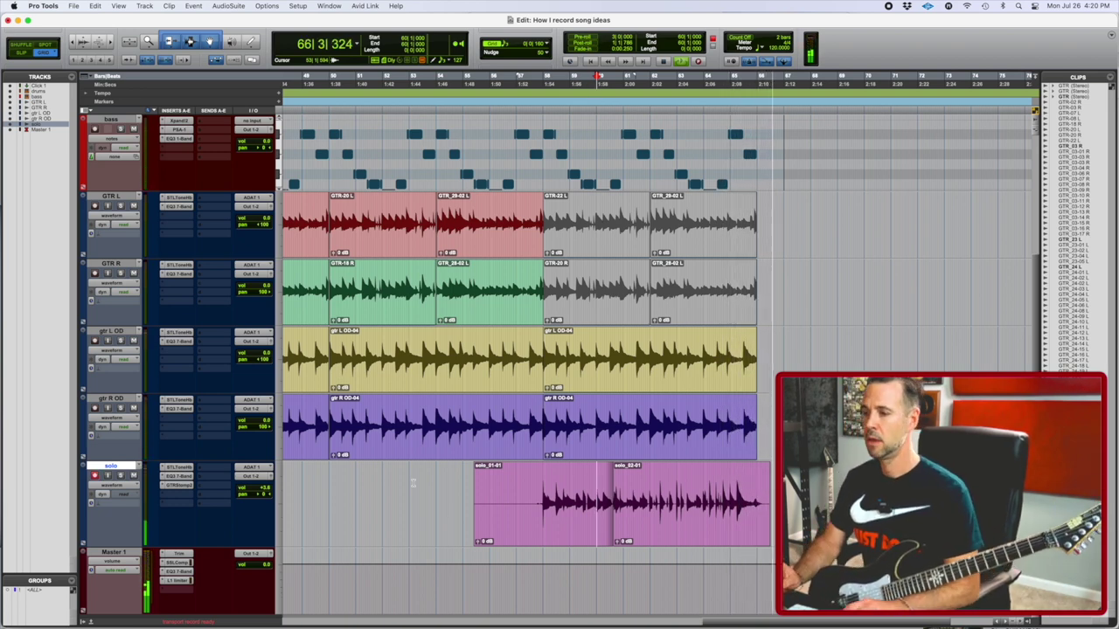
pyautogui.press('r')
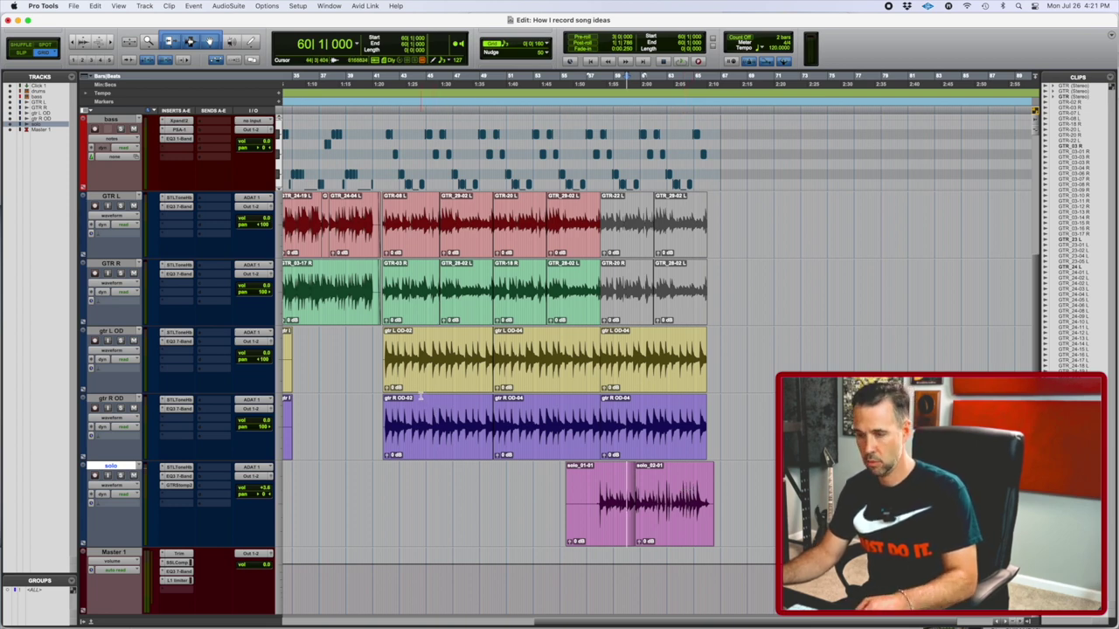
pyautogui.click(382, 349)
pyautogui.press('t')
pyautogui.press('t')
pyautogui.press('t')
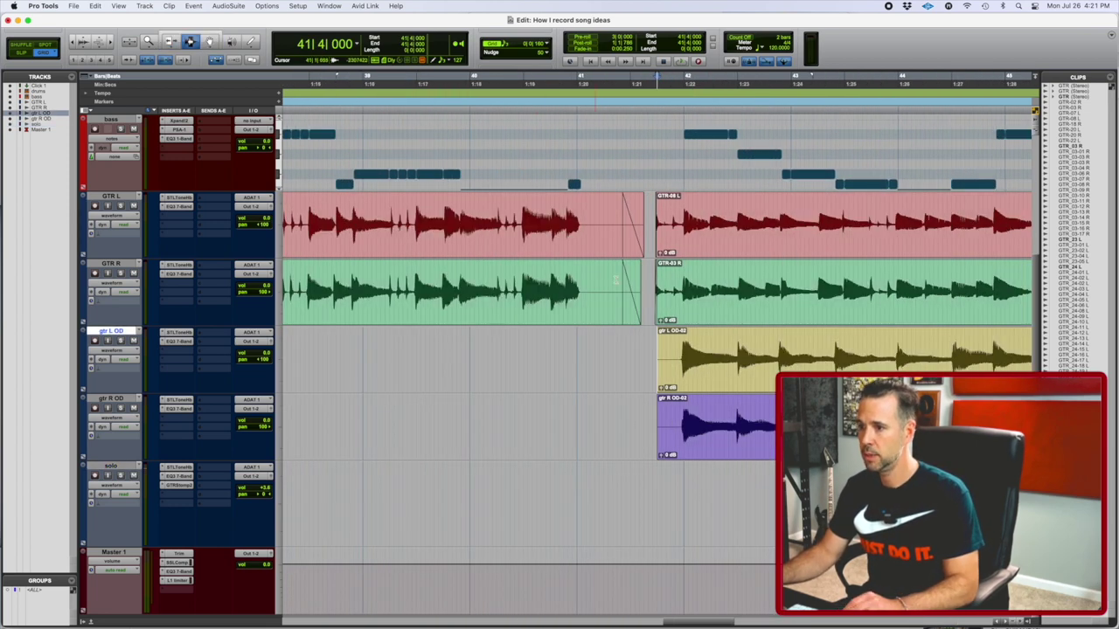
pyautogui.press('space')
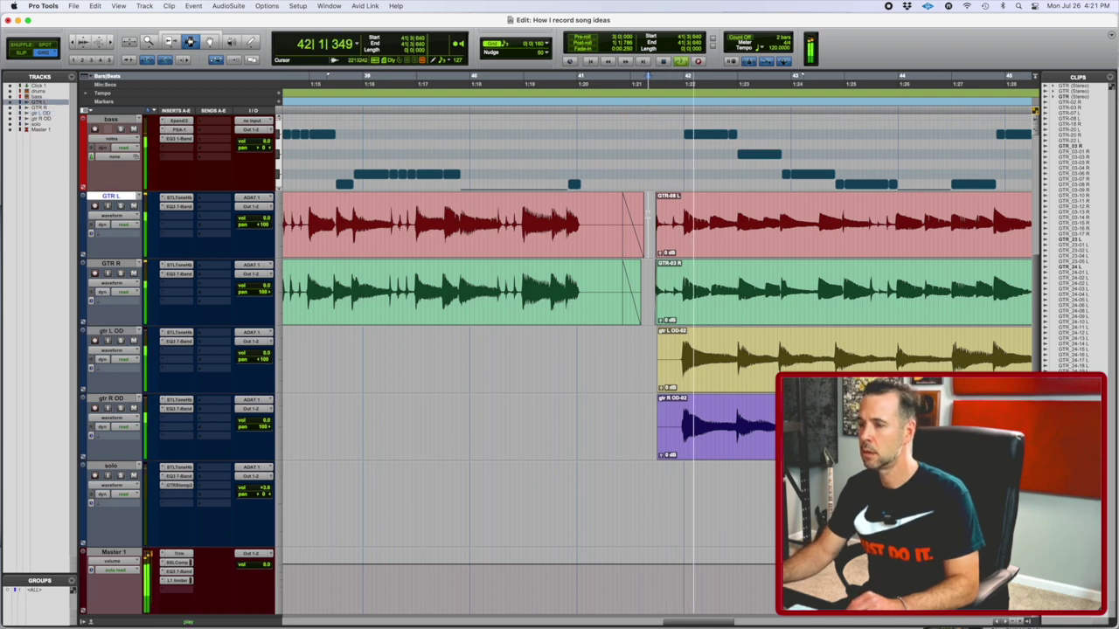
pyautogui.hscroll(3, 651, 227)
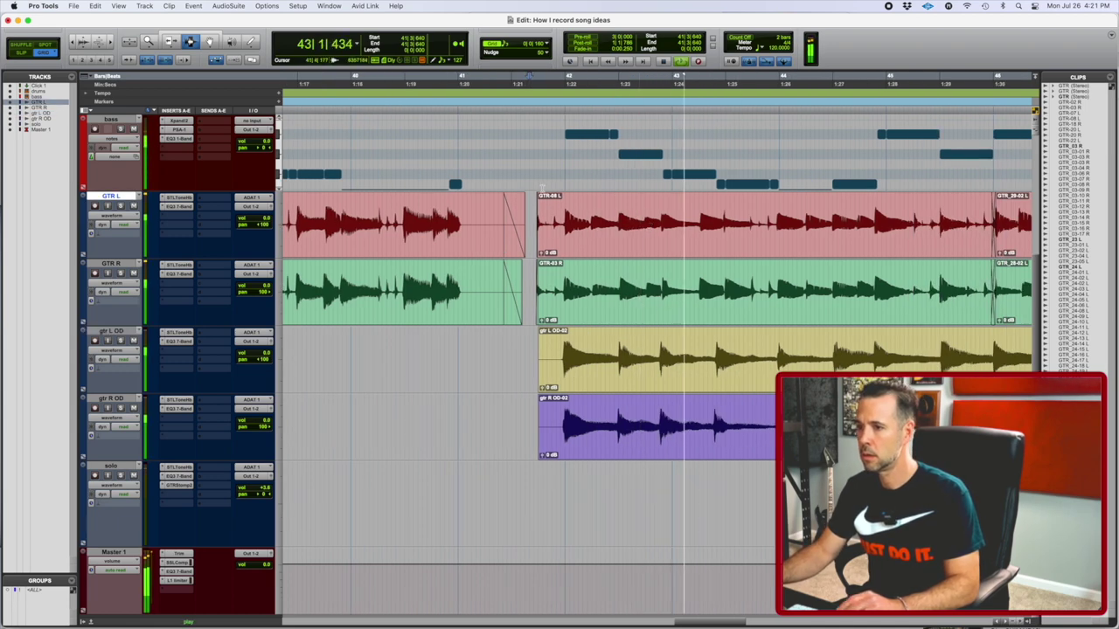
pyautogui.press('space')
# Step: Select the drums through solo tracks from 41|4|000 to 45|2|480 and play the selection's opening
pyautogui.scroll(5, 540, 190)
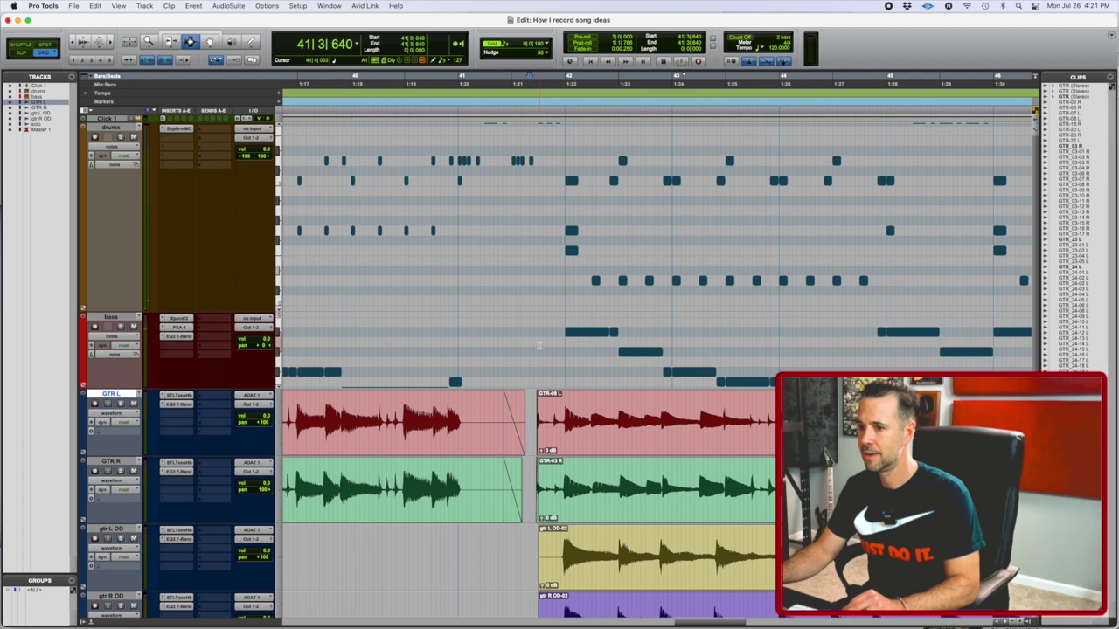
pyautogui.press('t')
pyautogui.press('t')
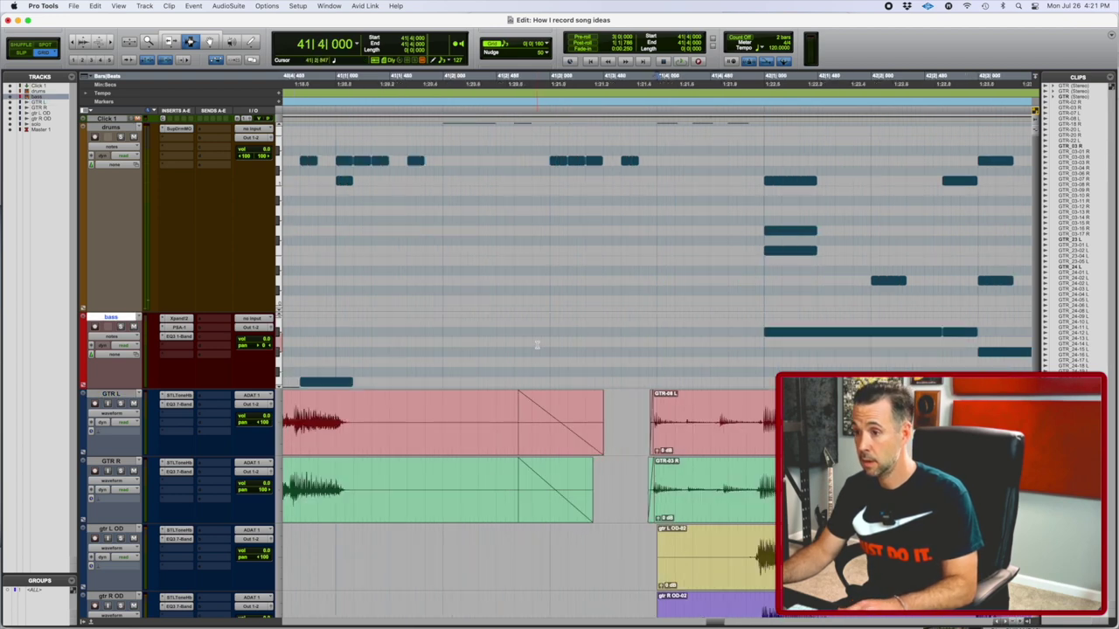
pyautogui.moveTo(656, 238); pyautogui.dragTo(962, 490)
pyautogui.press('r')
pyautogui.press('r')
pyautogui.press('r')
pyautogui.press('r')
pyautogui.press('r')
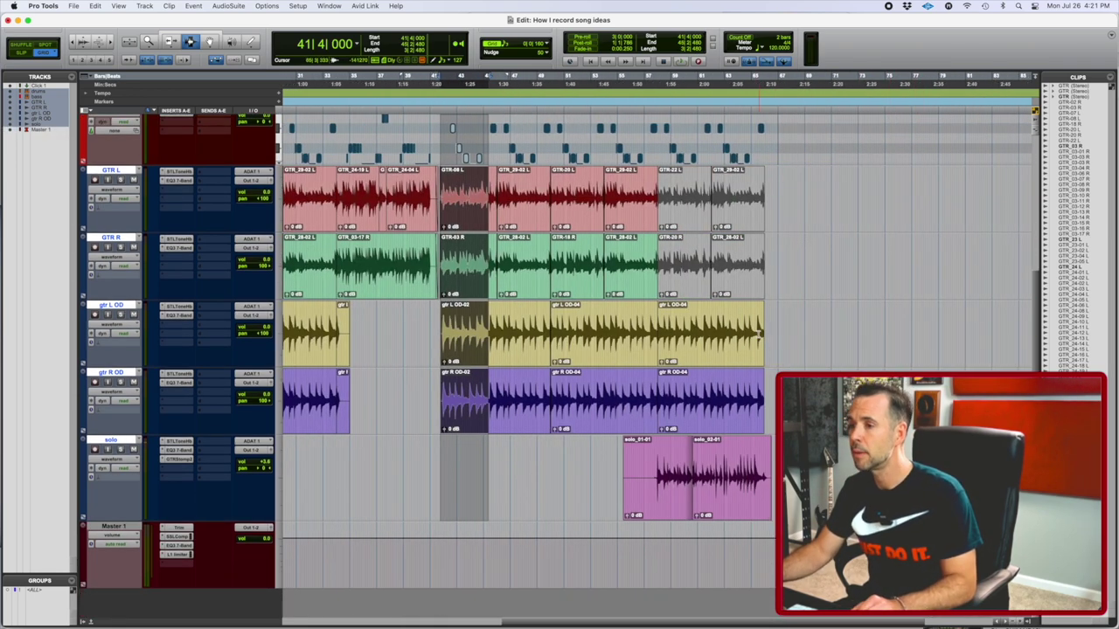
pyautogui.press('space')
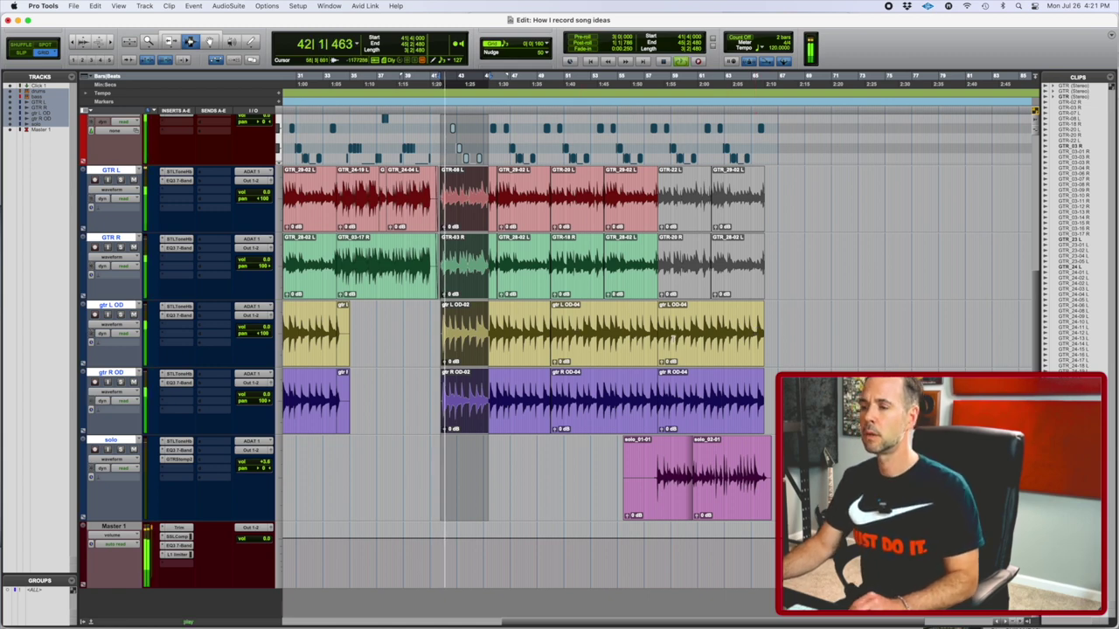
# Step: Play the end of the solo section from 63|1|640
pyautogui.click(727, 318)
pyautogui.press('t')
pyautogui.press('t')
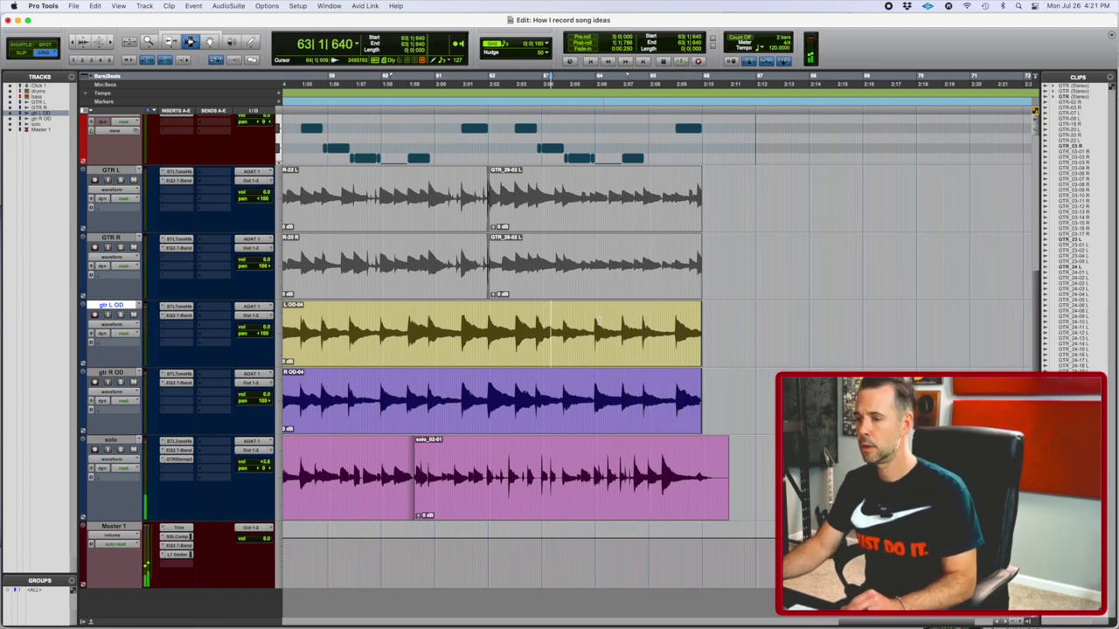
pyautogui.press('space')
# Step: Examine the MIDI drum notes at the section's end and play the last bar from 65|1|640
pyautogui.hscroll(-15, 597, 320)
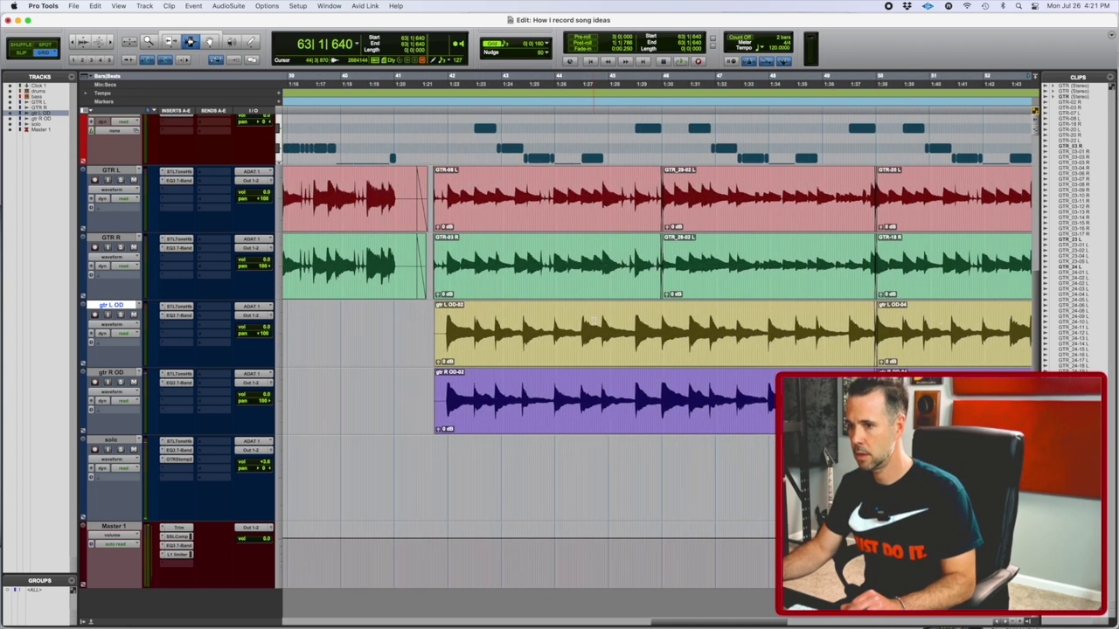
pyautogui.hscroll(8, 898, 295)
pyautogui.scroll(4, 898, 296)
pyautogui.hscroll(8, 898, 296)
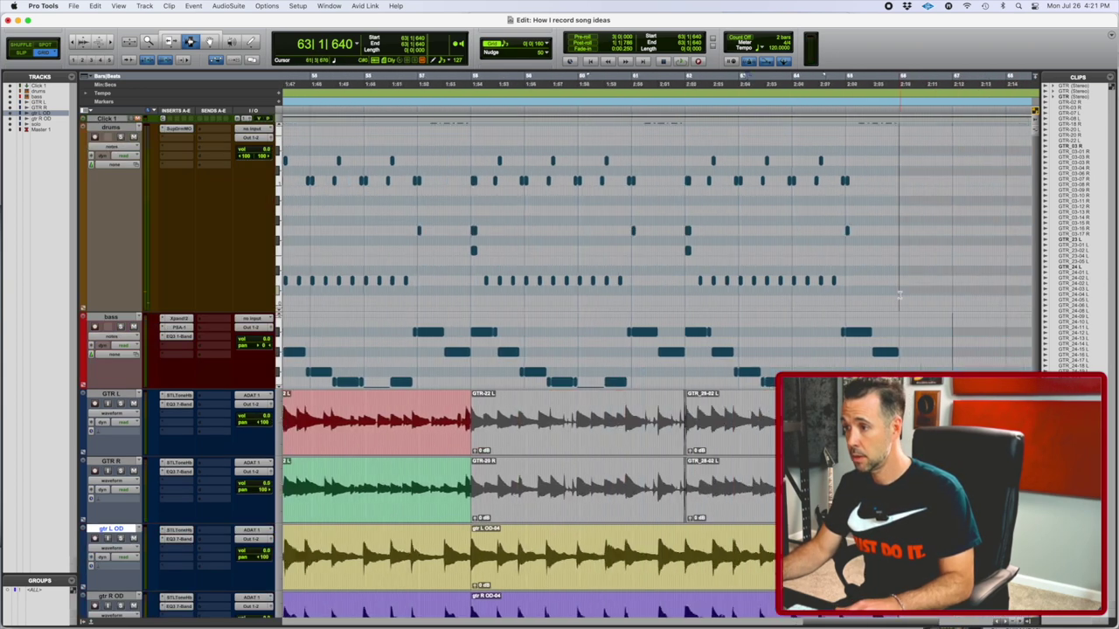
pyautogui.scroll(5, 897, 295)
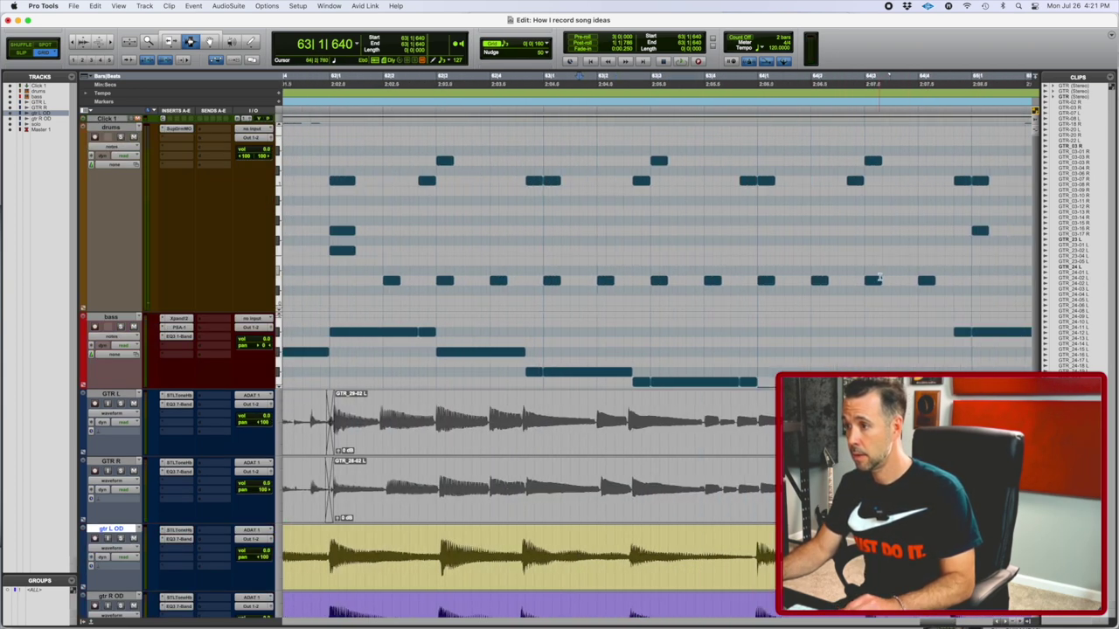
pyautogui.click(900, 254)
pyautogui.press('space')
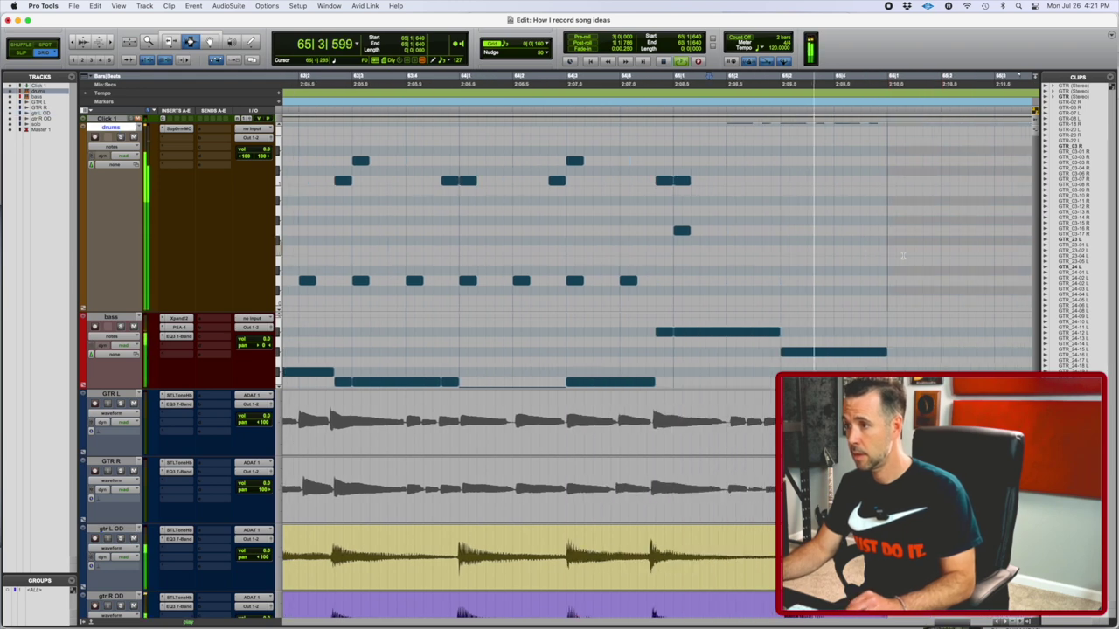
pyautogui.scroll(-5, 717, 298)
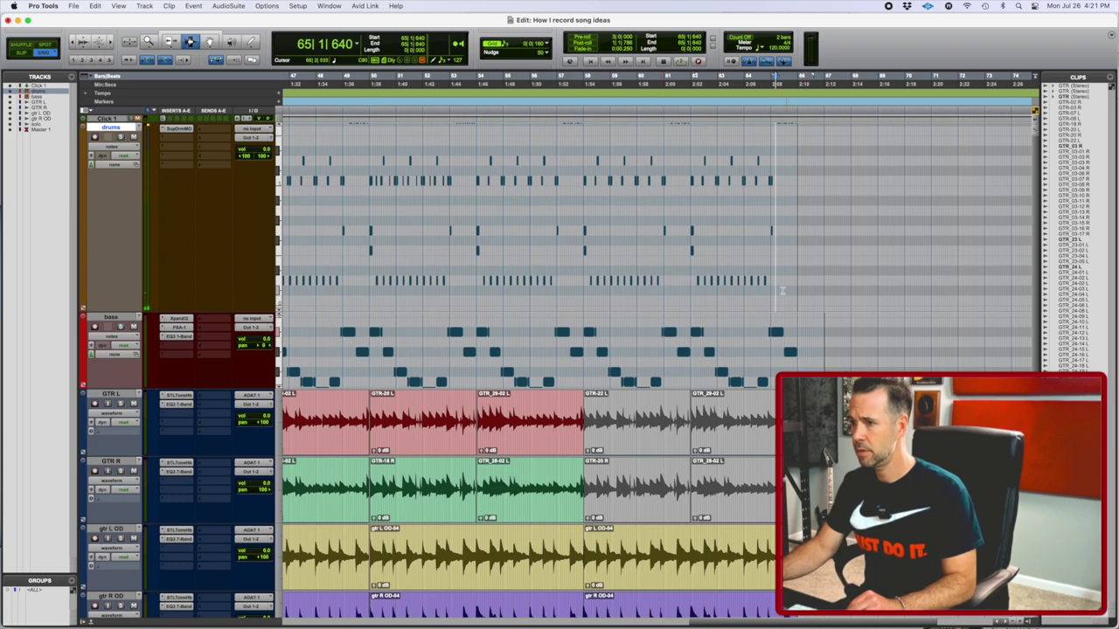
pyautogui.press('space')
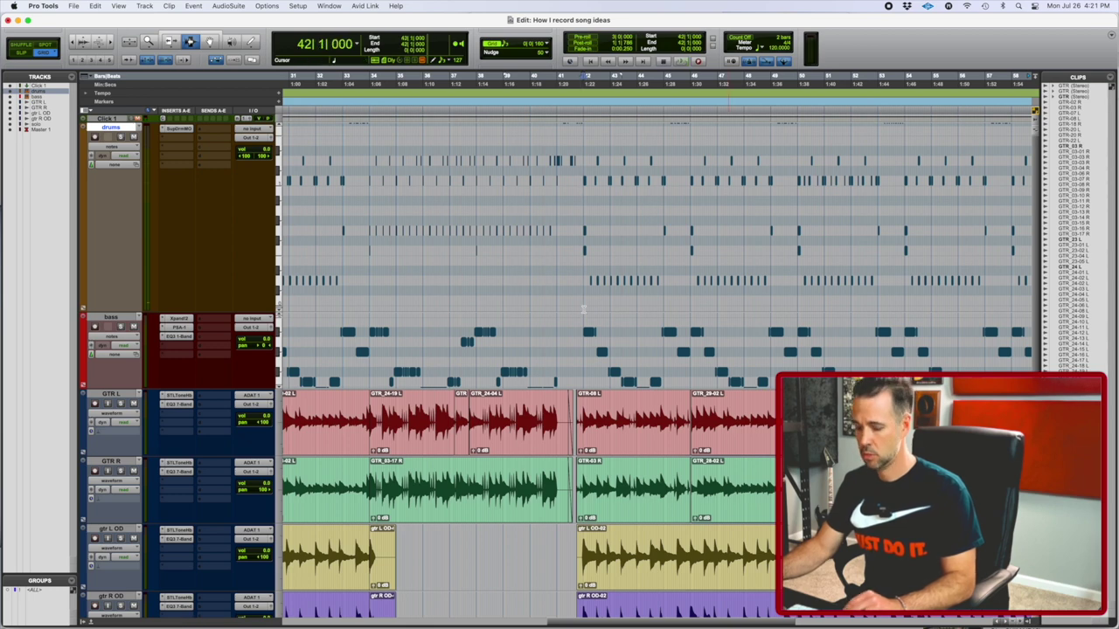
# Step: Play from 42|1|000 and from late in bar 40 to check the transition into the section
pyautogui.press('space')
pyautogui.press('t')
pyautogui.press('t')
pyautogui.press('t')
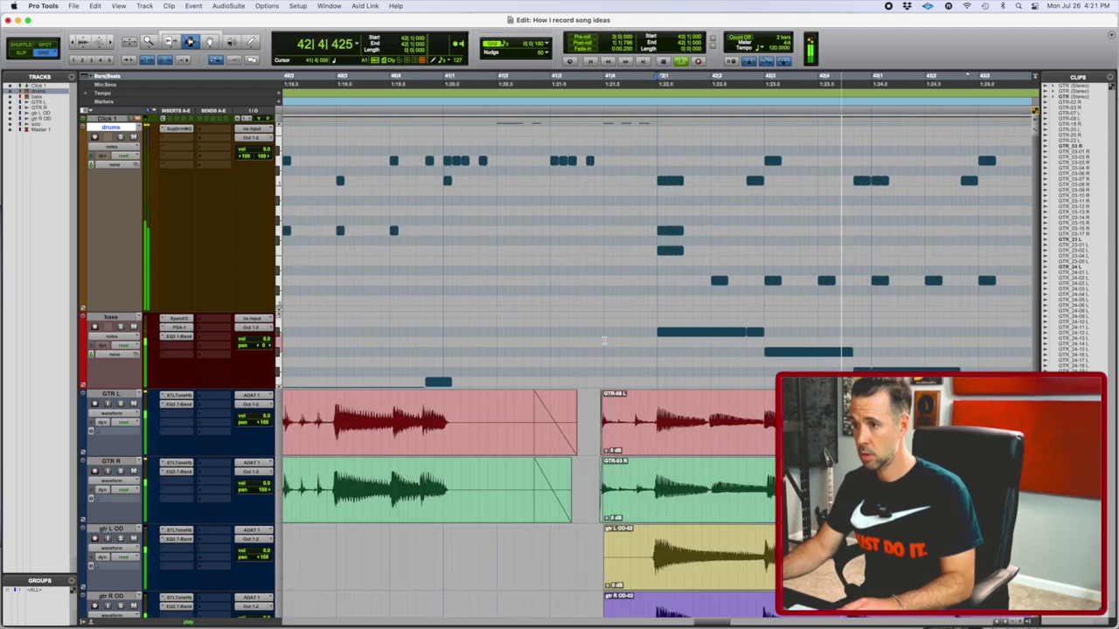
pyautogui.press('space')
pyautogui.click(439, 208)
pyautogui.press('space')
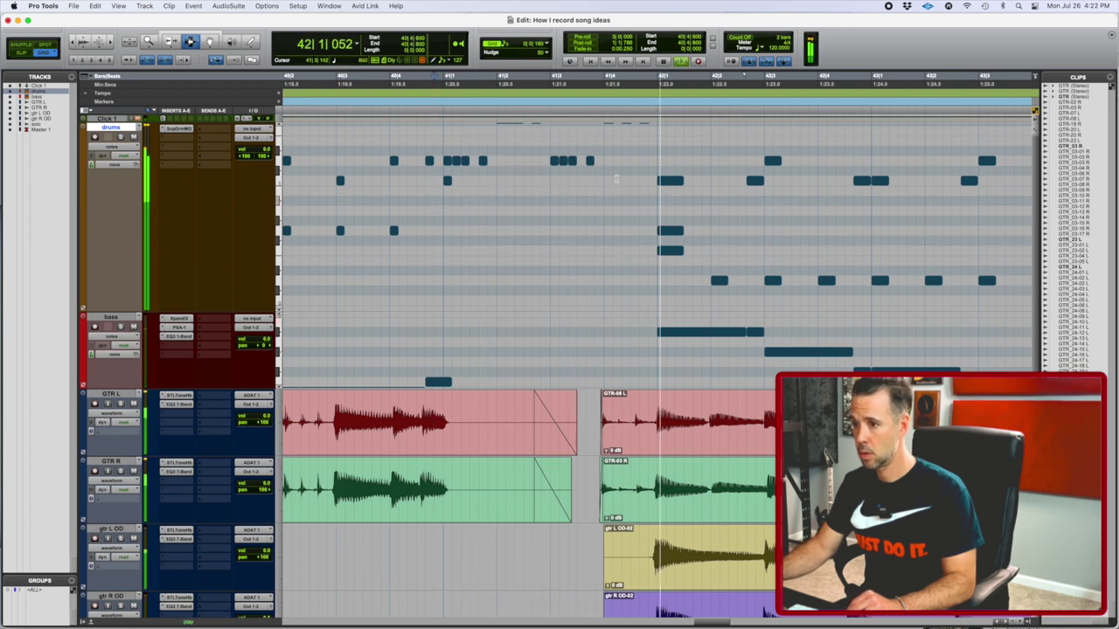
pyautogui.press('space')
# Step: Select the section from 41|4|000 to 66|1|160 across the drums, bass, all guitar tracks and the solo track
pyautogui.click(604, 140)
pyautogui.moveTo(605, 140); pyautogui.dragTo(815, 542)
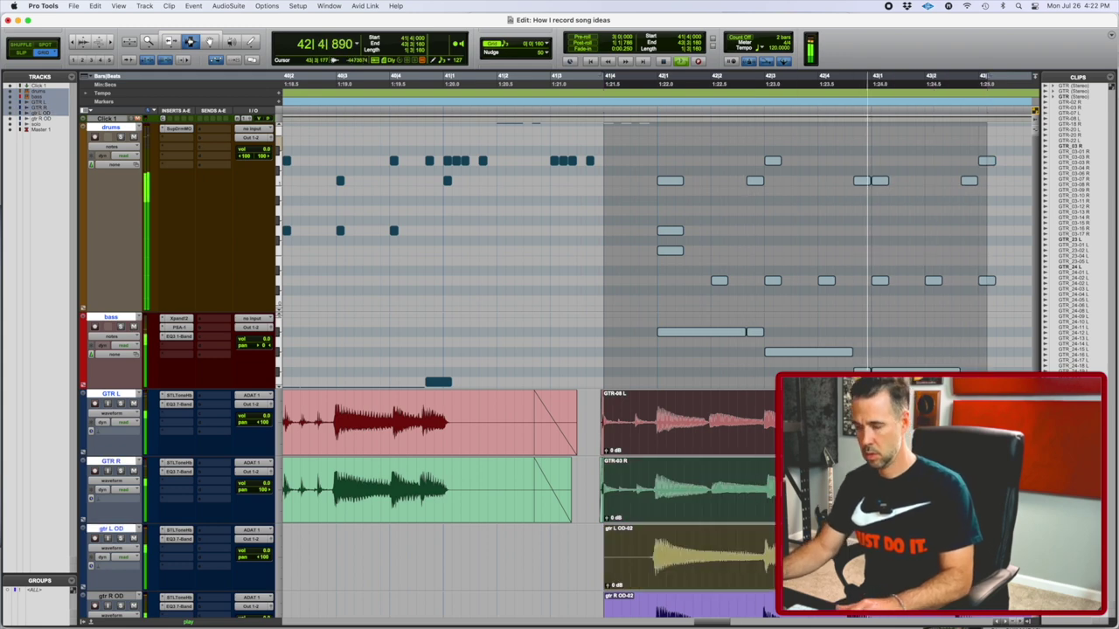
pyautogui.press('super+bracketleft')
pyautogui.press('super+bracketleft')
pyautogui.press('super+bracketleft')
pyautogui.press('super+bracketleft')
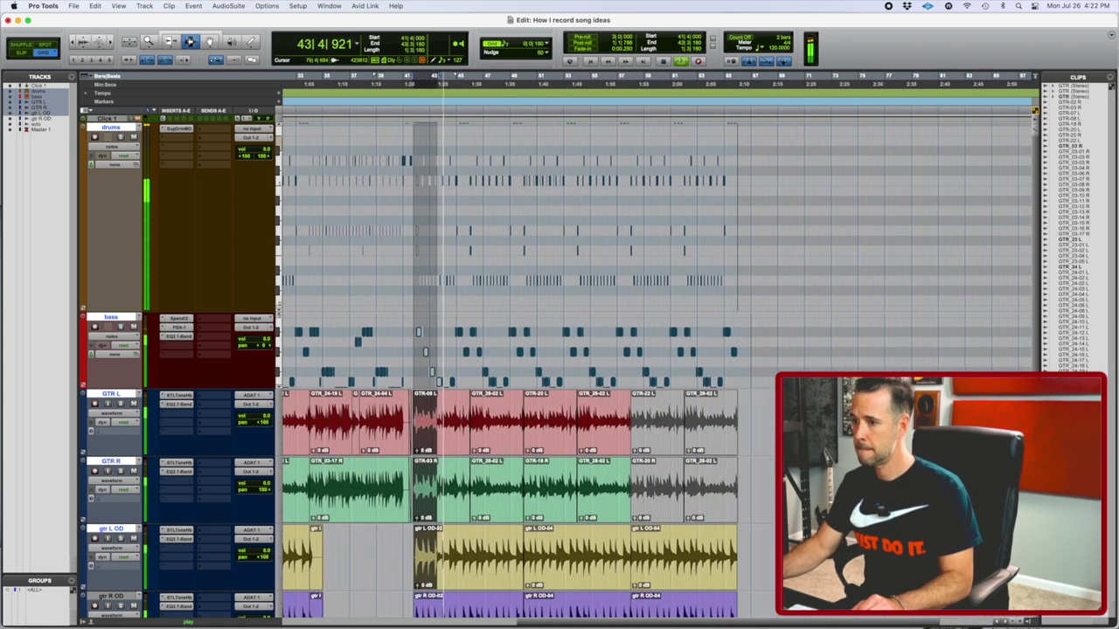
pyautogui.keyDown('shift'); pyautogui.click(739, 416); pyautogui.keyUp('shift')
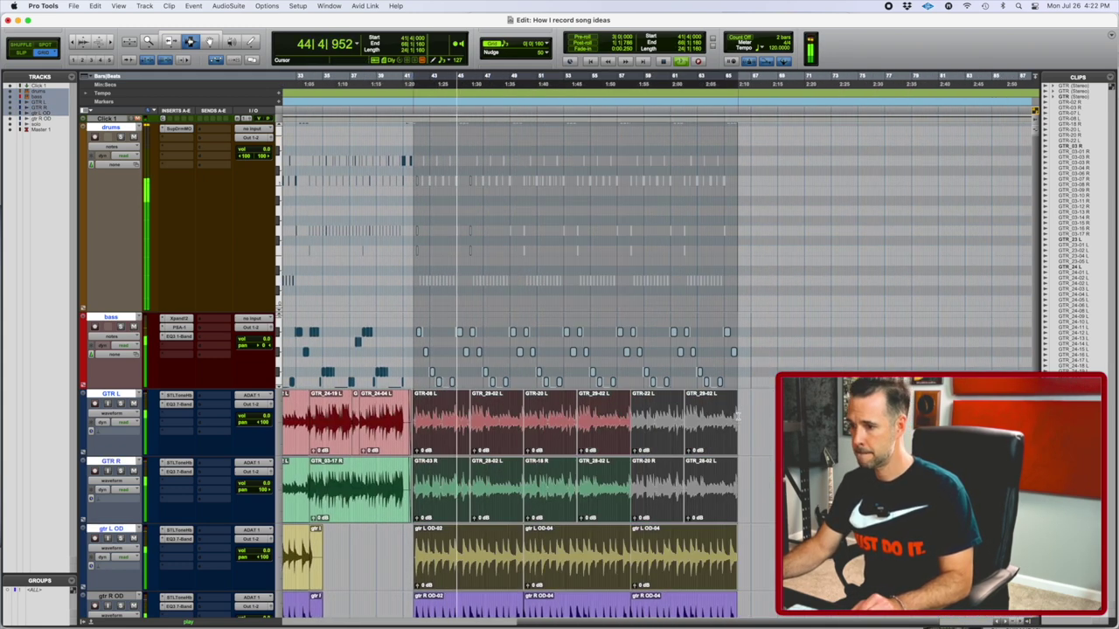
pyautogui.scroll(-5, 342, 524)
pyautogui.keyDown('shift'); pyautogui.click(117, 419); pyautogui.keyUp('shift')
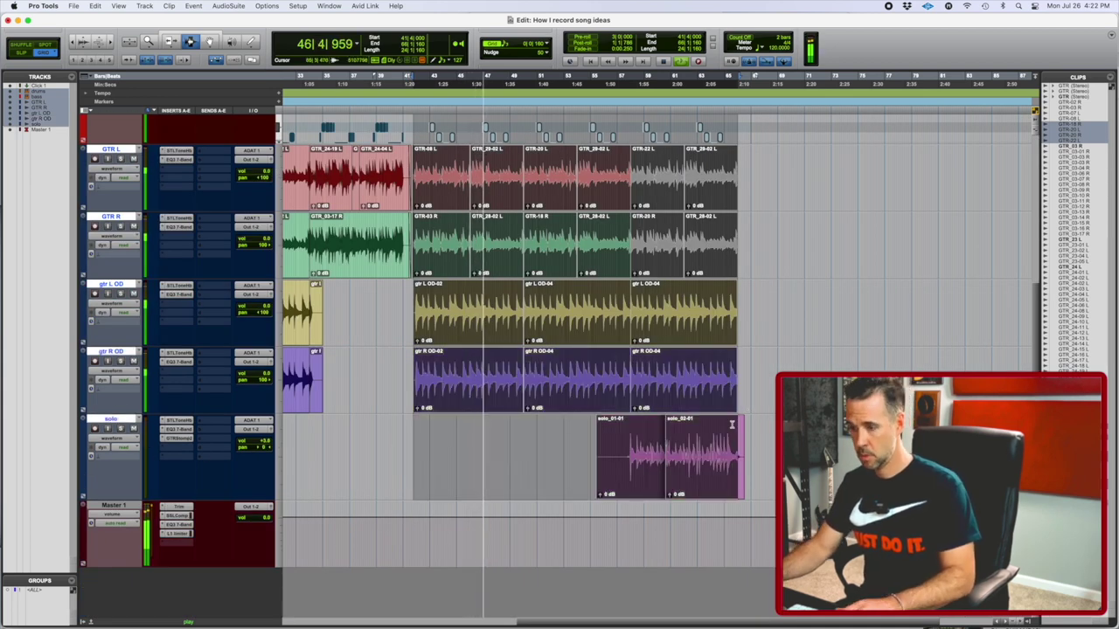
# Step: Duplicate the selected section on all its tracks so that the copy starts at 66|1|160
pyautogui.press('t')
pyautogui.hscroll(5, 730, 424)
pyautogui.hscroll(5, 728, 425)
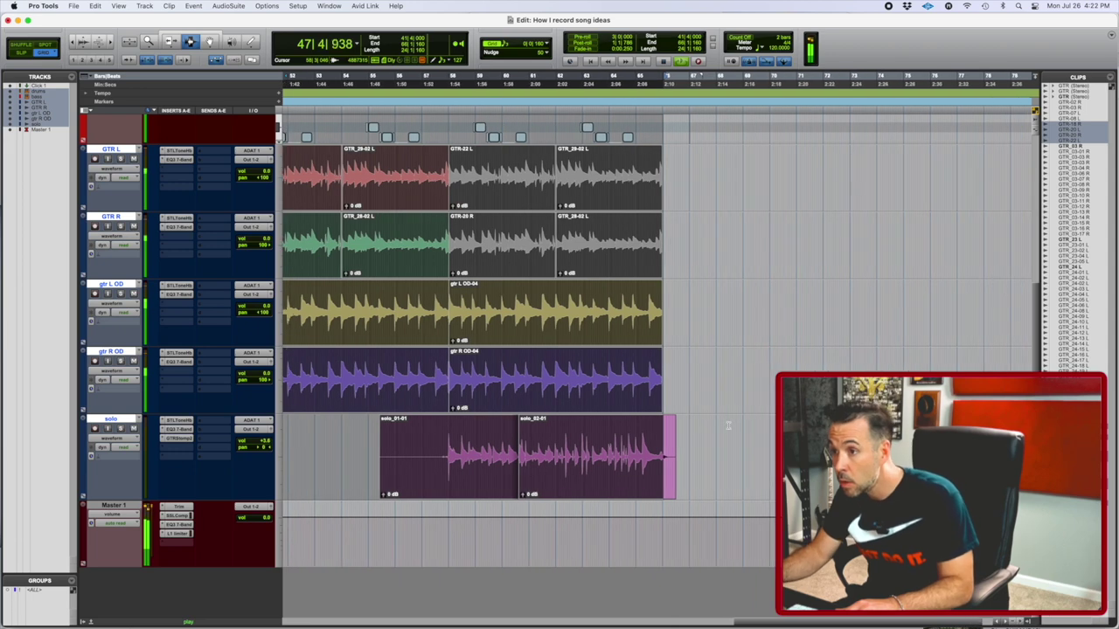
pyautogui.press('t')
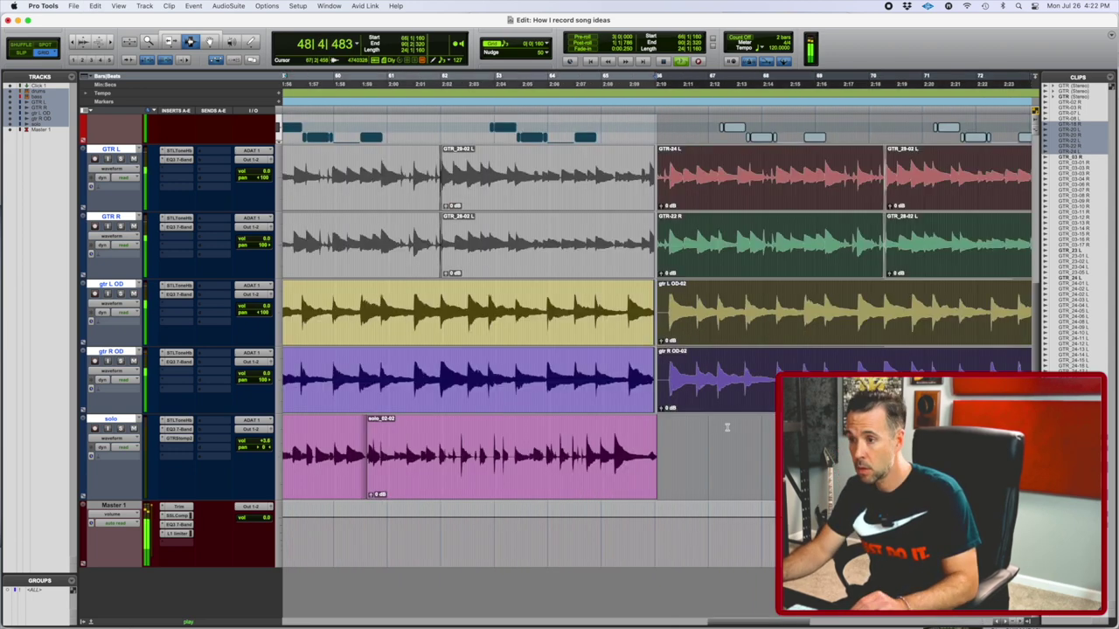
# Step: Audition the join into the copied section from 64|3|160 and 63|2|000, and undo the duplication
pyautogui.click(578, 362)
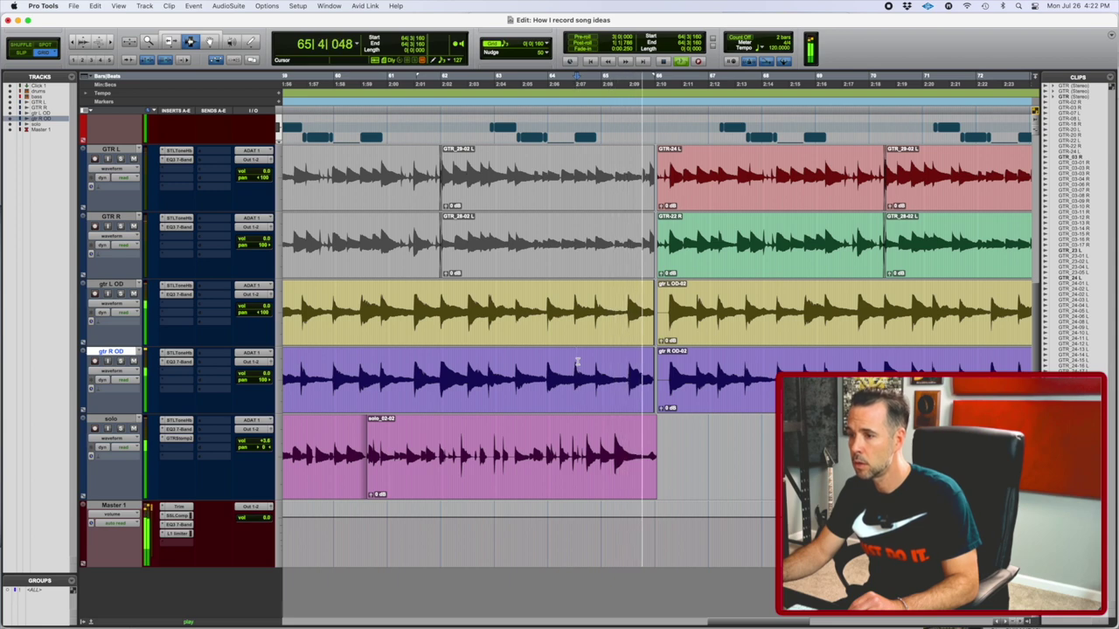
pyautogui.press('space')
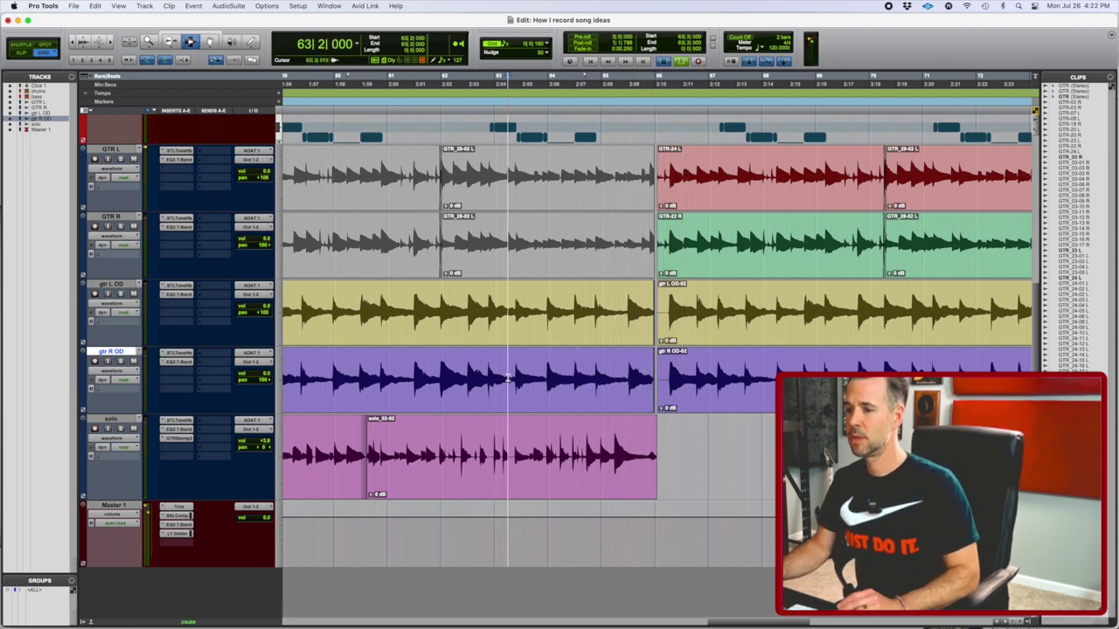
pyautogui.press('space')
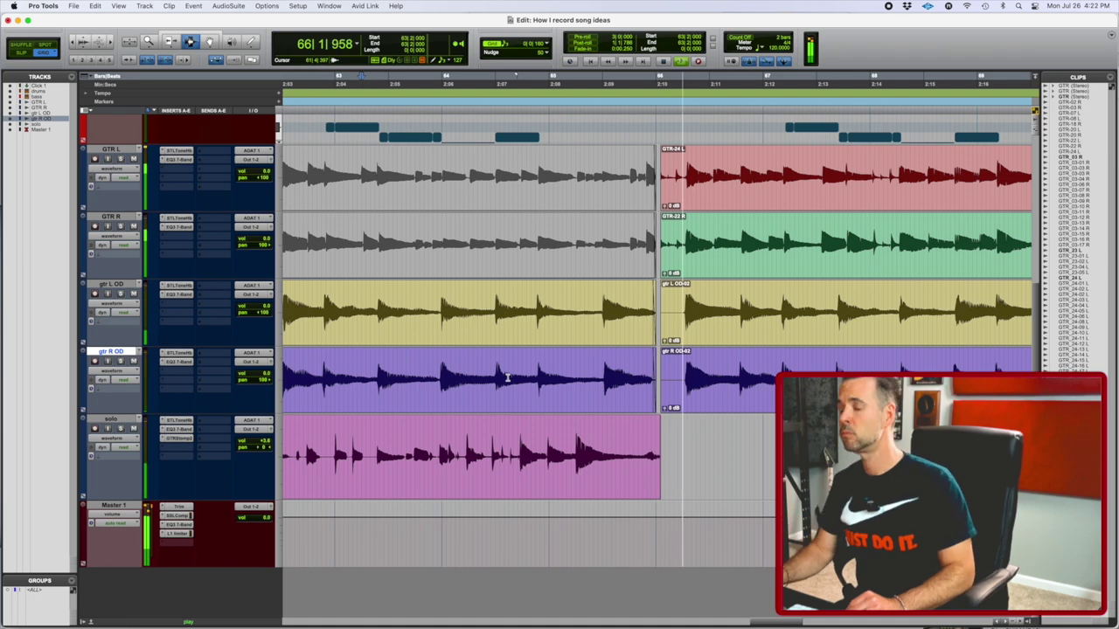
pyautogui.press('space')
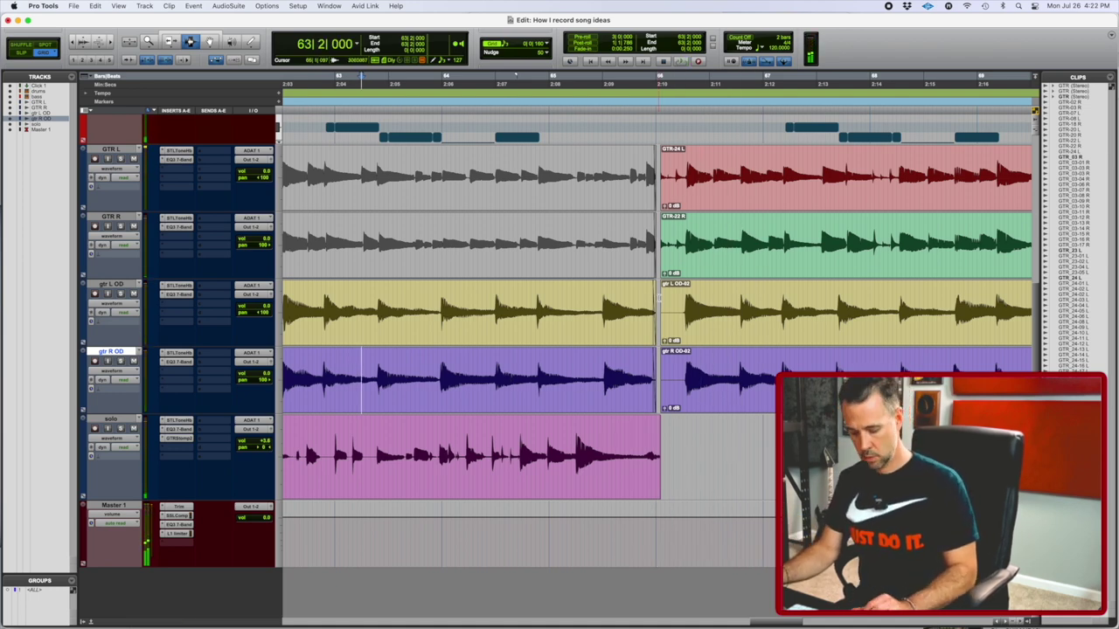
pyautogui.press('super+z')
# Step: Shorten the selection to end at 65|4|000 and duplicate the section from that point
pyautogui.scroll(5, 654, 221)
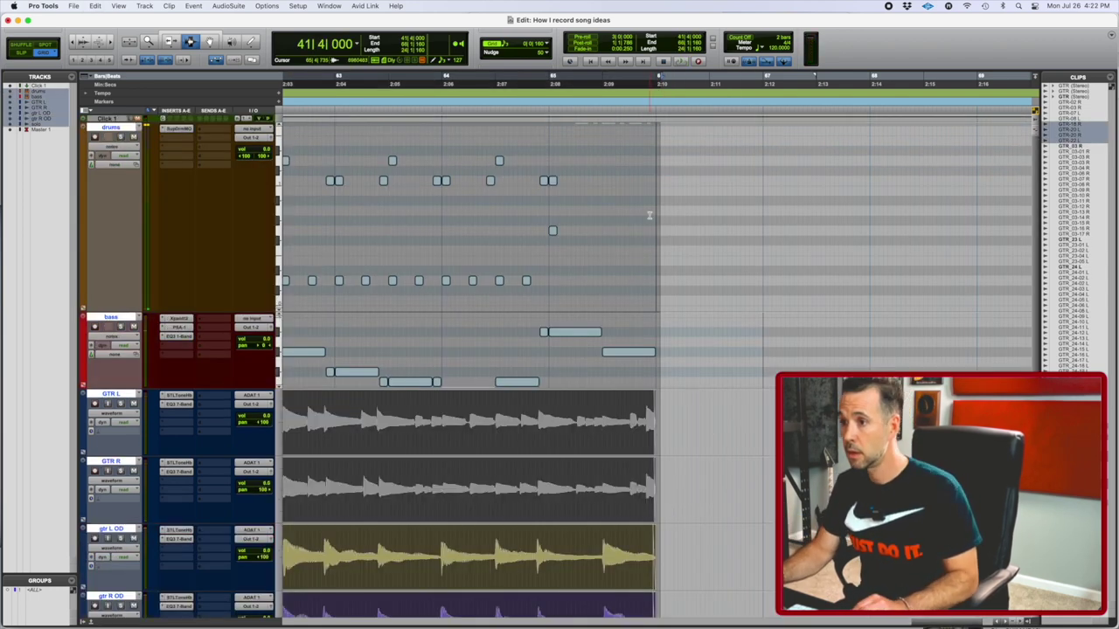
pyautogui.hscroll(2, 649, 215)
pyautogui.scroll(3, 616, 201)
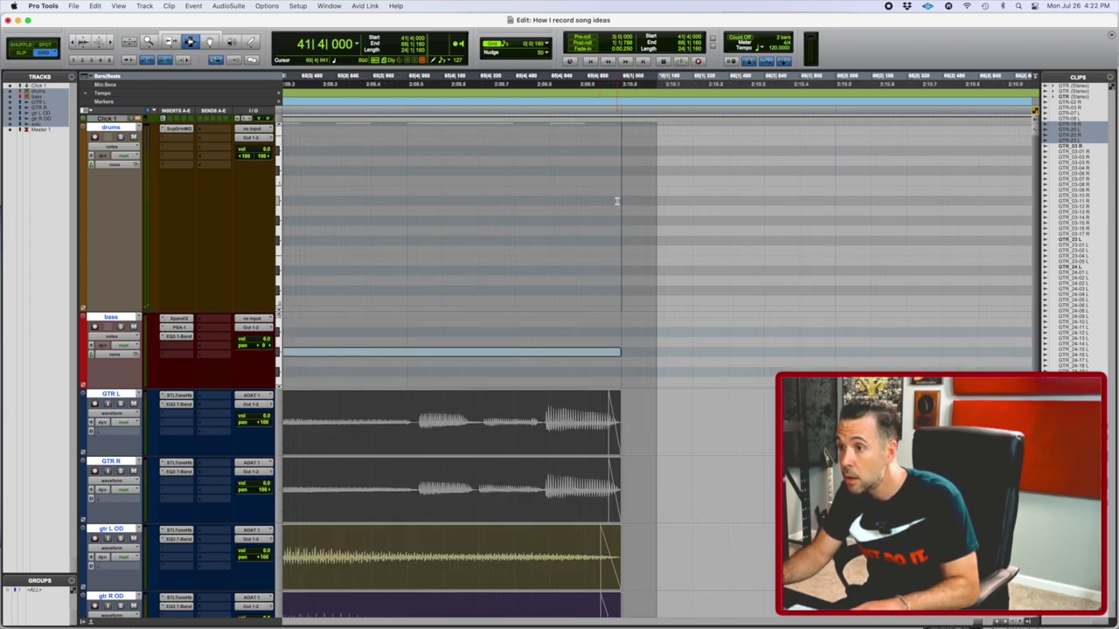
pyautogui.hscroll(-5, 625, 202)
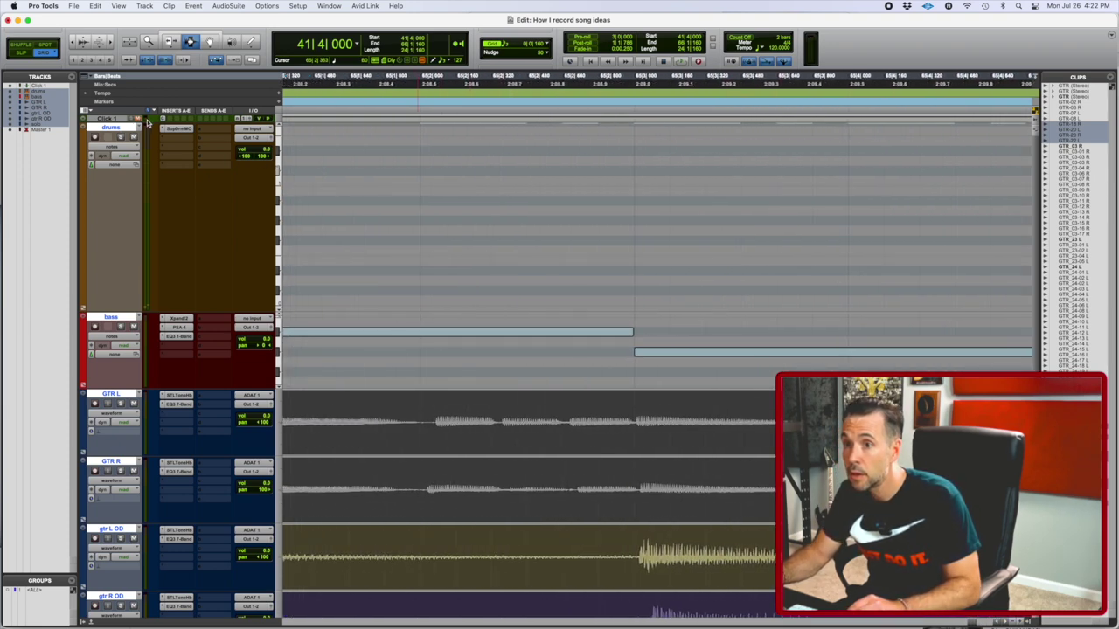
pyautogui.scroll(3, 278, 149)
pyautogui.hscroll(3, 723, 262)
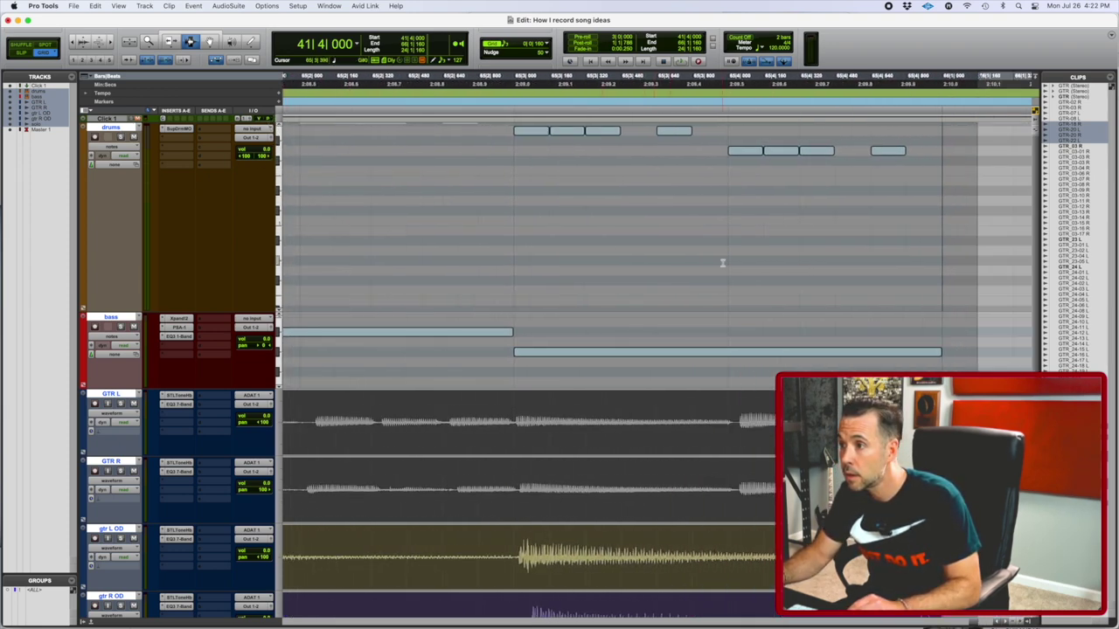
pyautogui.hscroll(-2, 722, 262)
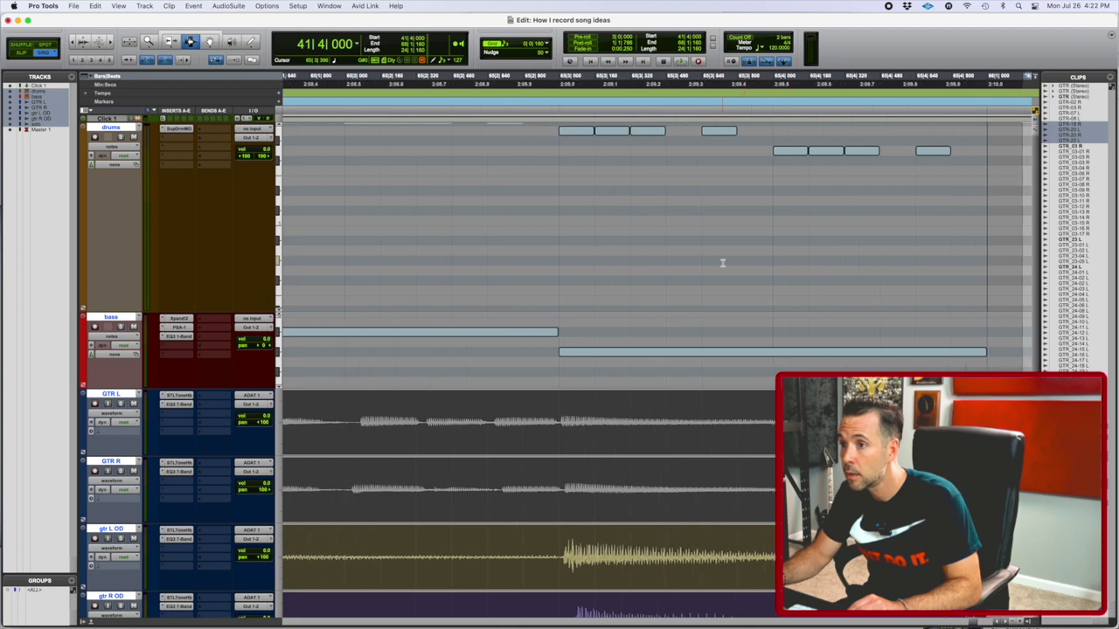
pyautogui.keyDown('shift'); pyautogui.click(774, 216); pyautogui.keyUp('shift')
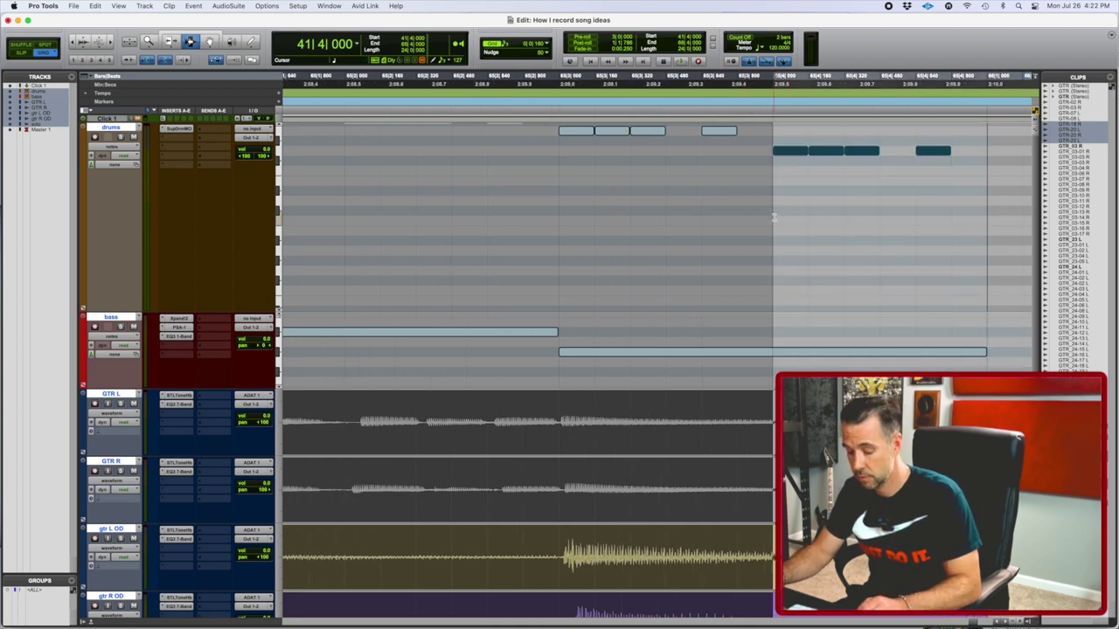
pyautogui.press('super+d')
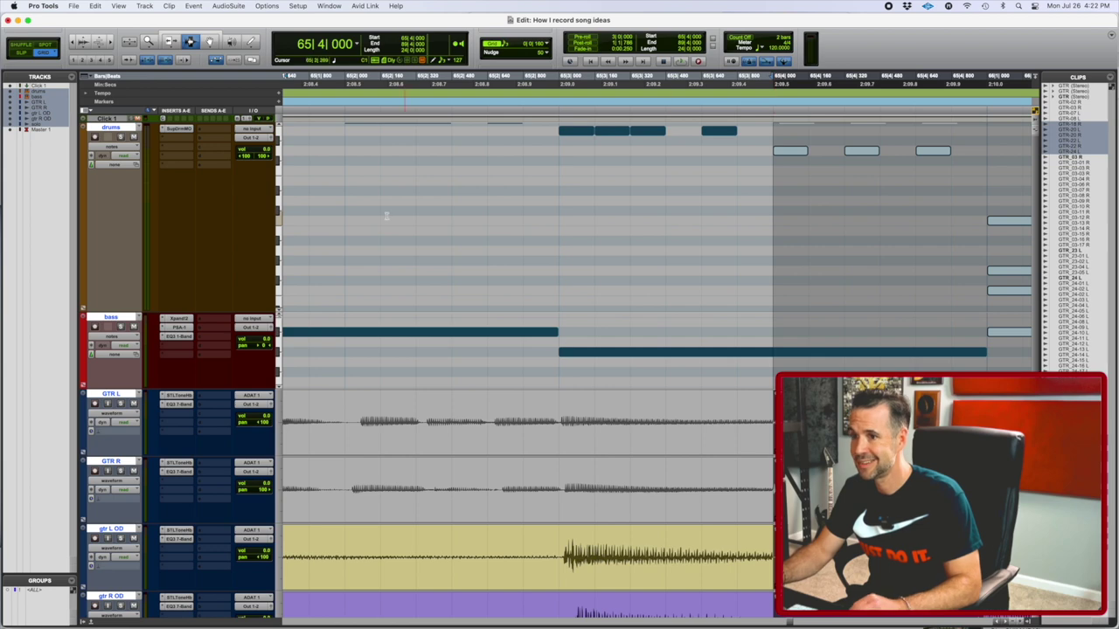
# Step: Play the join from 65|1|800, extend the solo clip's end past bar 66 to recover its tail, and replay from 64|2|320
pyautogui.click(295, 214)
pyautogui.press('space')
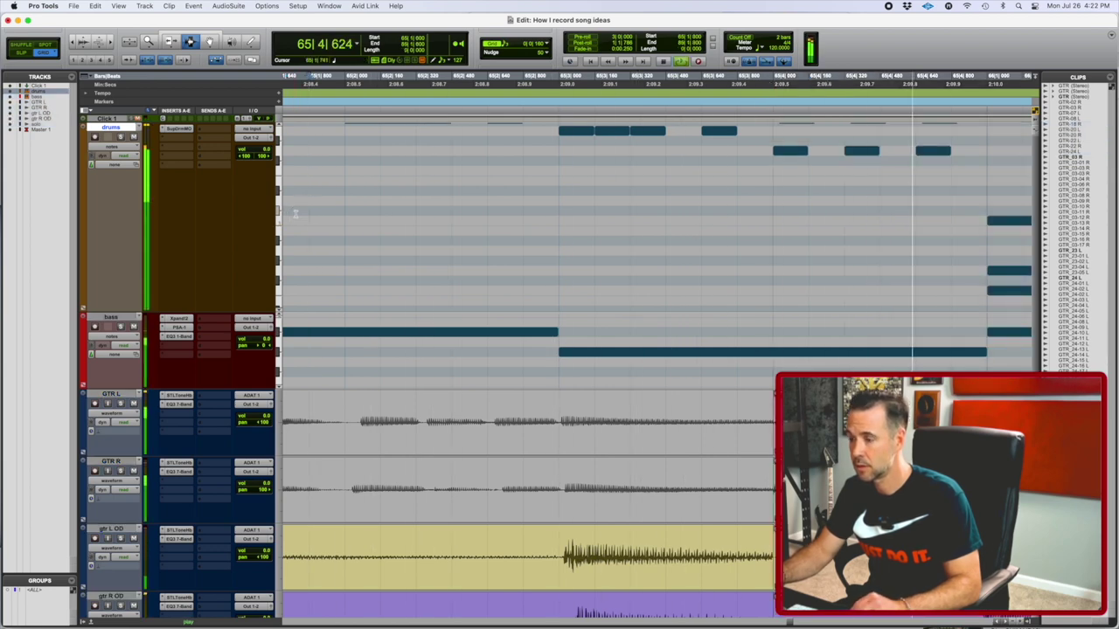
pyautogui.press('r')
pyautogui.press('r')
pyautogui.press('r')
pyautogui.scroll(-5, 594, 285)
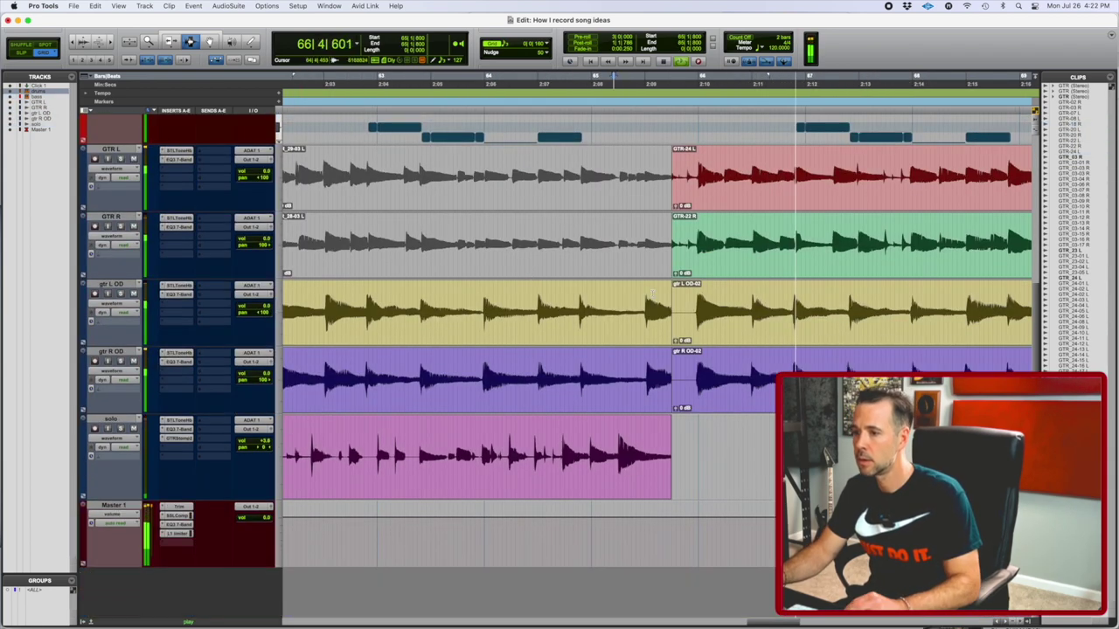
pyautogui.press('super+7')
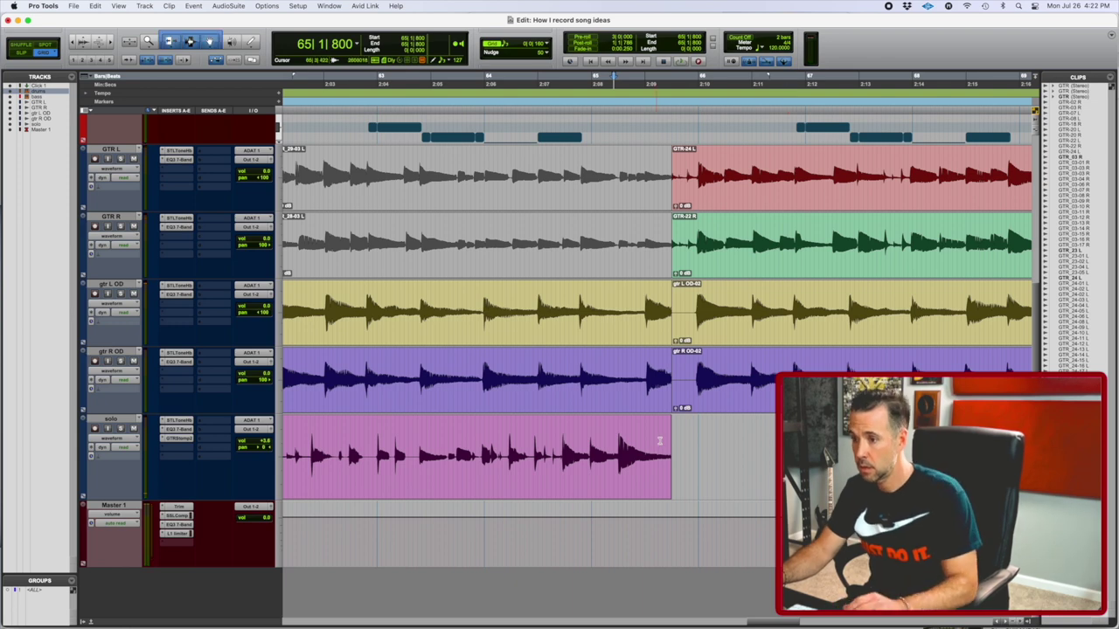
pyautogui.moveTo(660, 443); pyautogui.dragTo(729, 443)
pyautogui.click(519, 440)
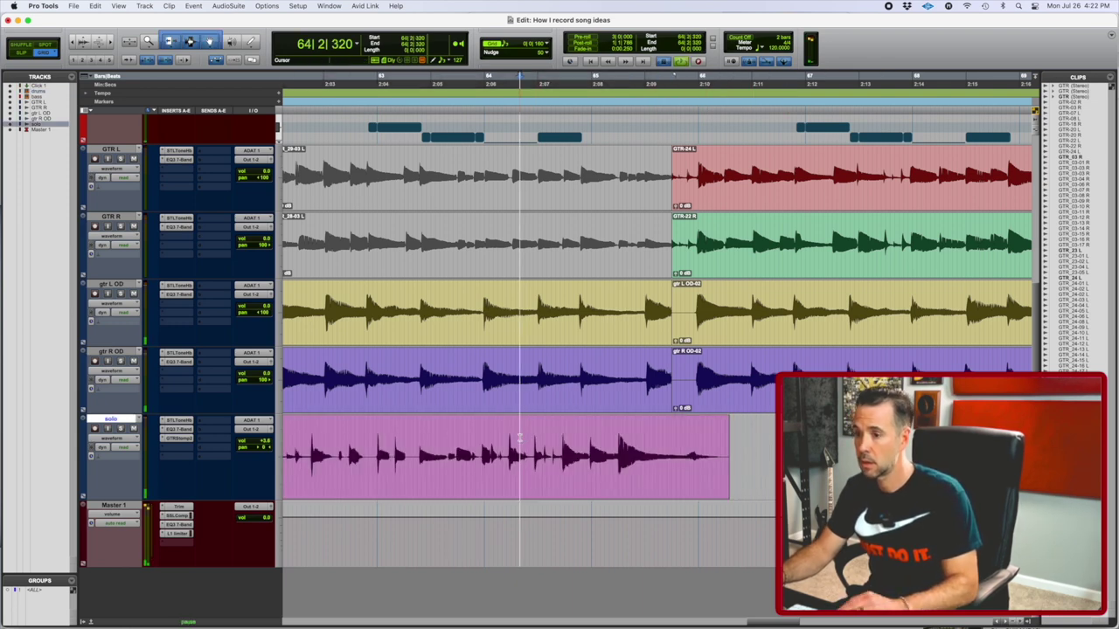
pyautogui.press('space')
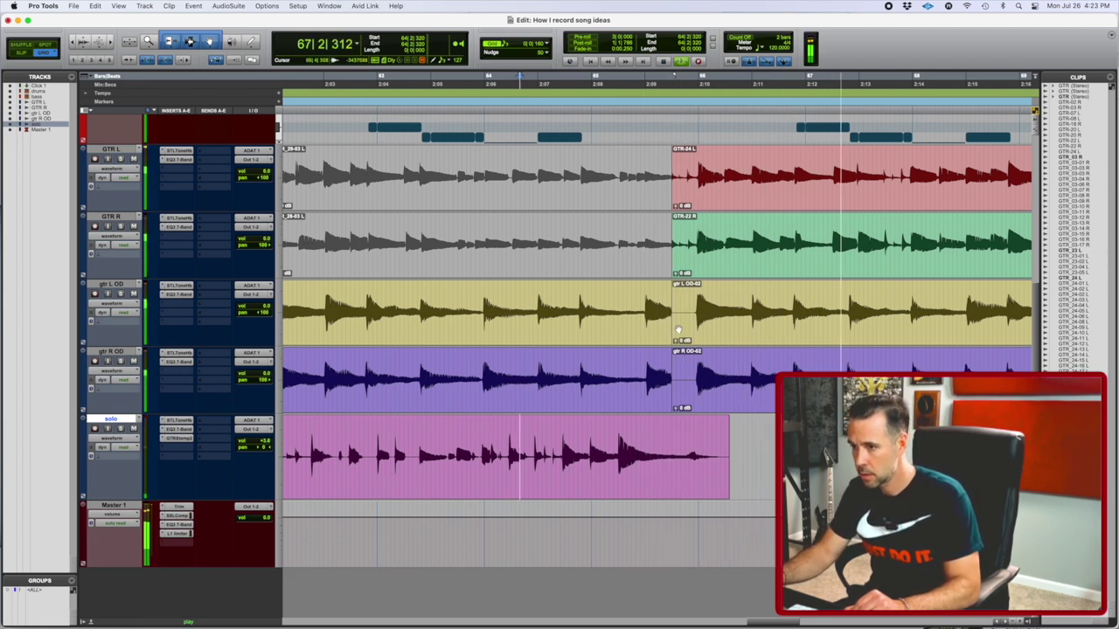
# Step: Trim the gtr L OD and gtr R OD clips to meet their copies at 65|4|800 and crossfade both joins
pyautogui.moveTo(671, 325); pyautogui.dragTo(694, 328)
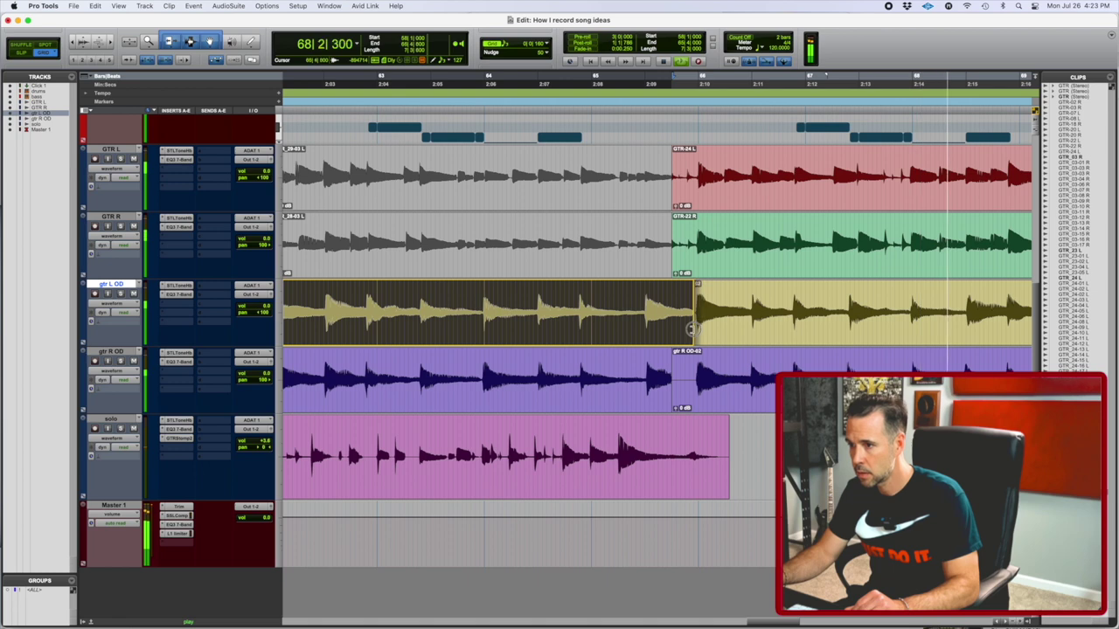
pyautogui.moveTo(670, 370); pyautogui.dragTo(692, 369)
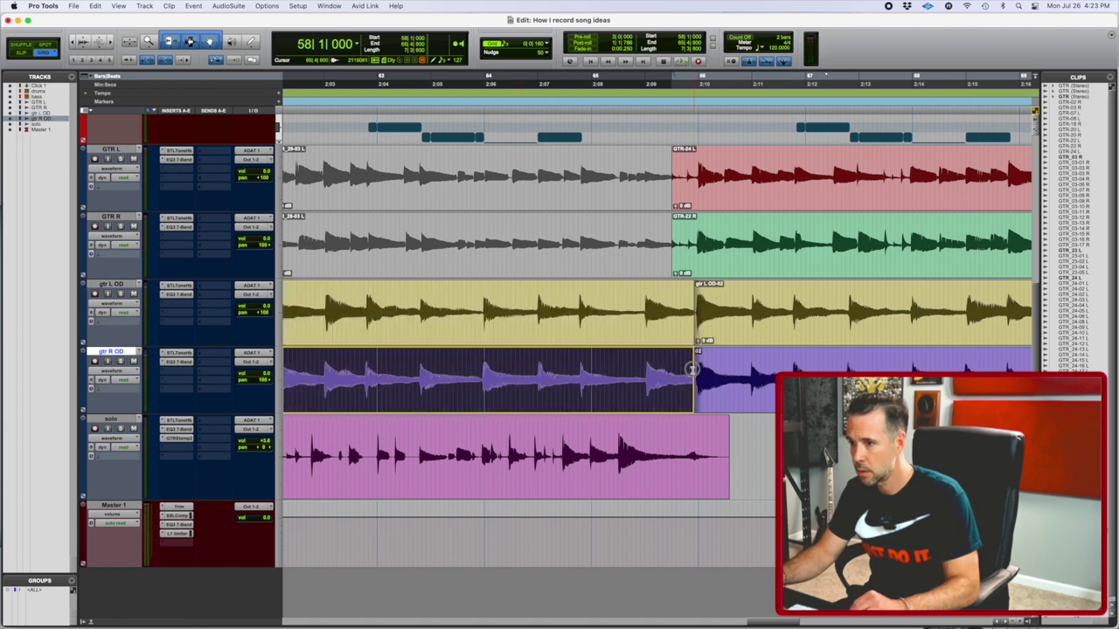
pyautogui.click(617, 285)
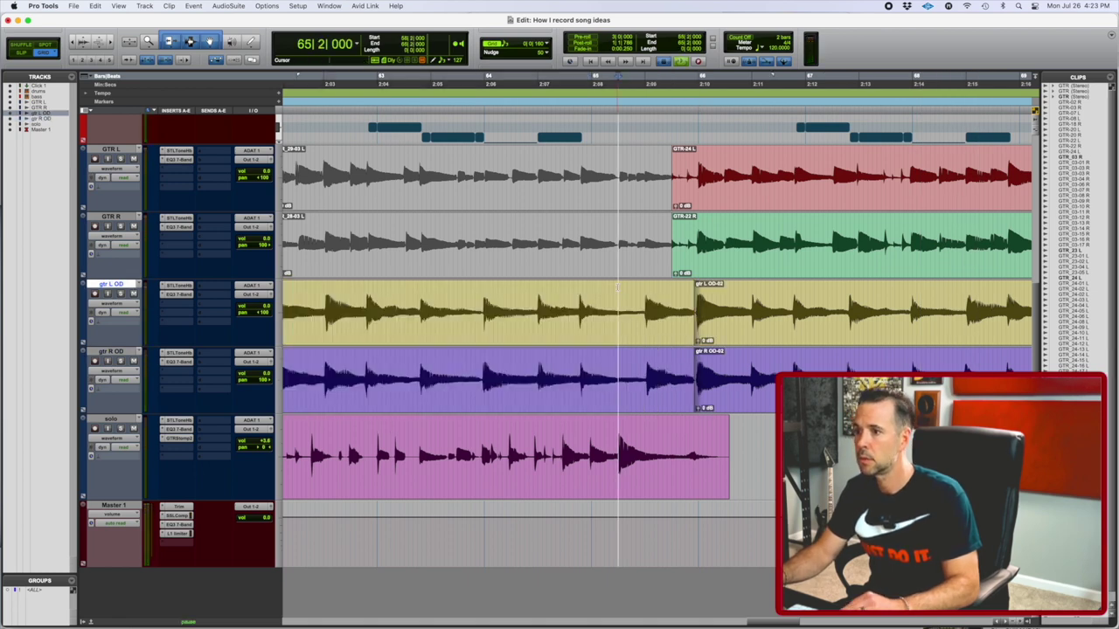
pyautogui.press('space')
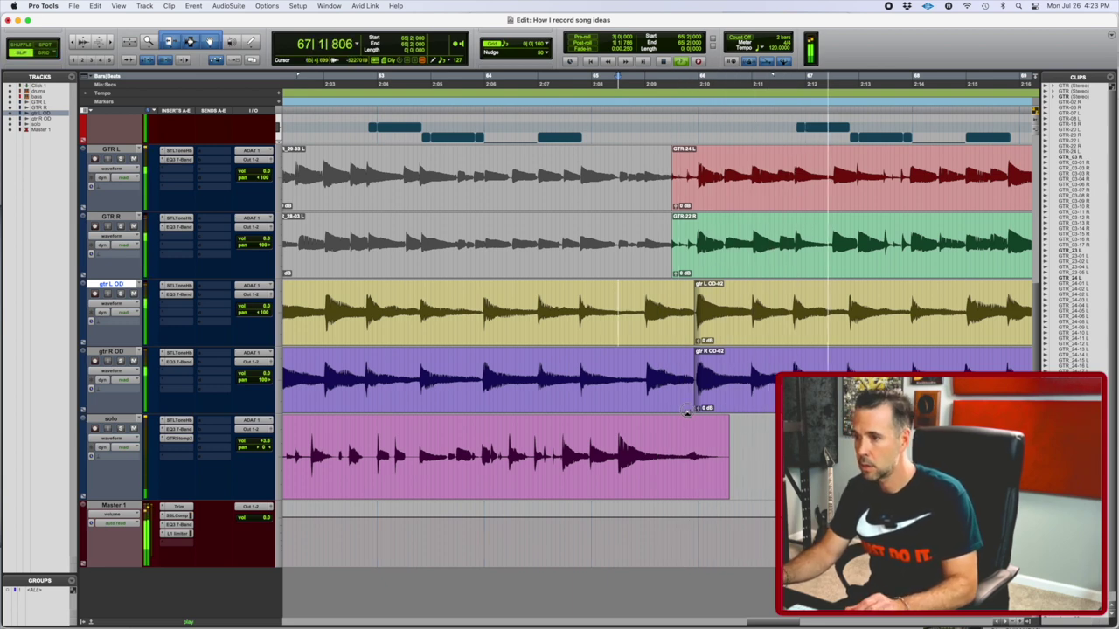
pyautogui.moveTo(690, 411); pyautogui.dragTo(687, 411)
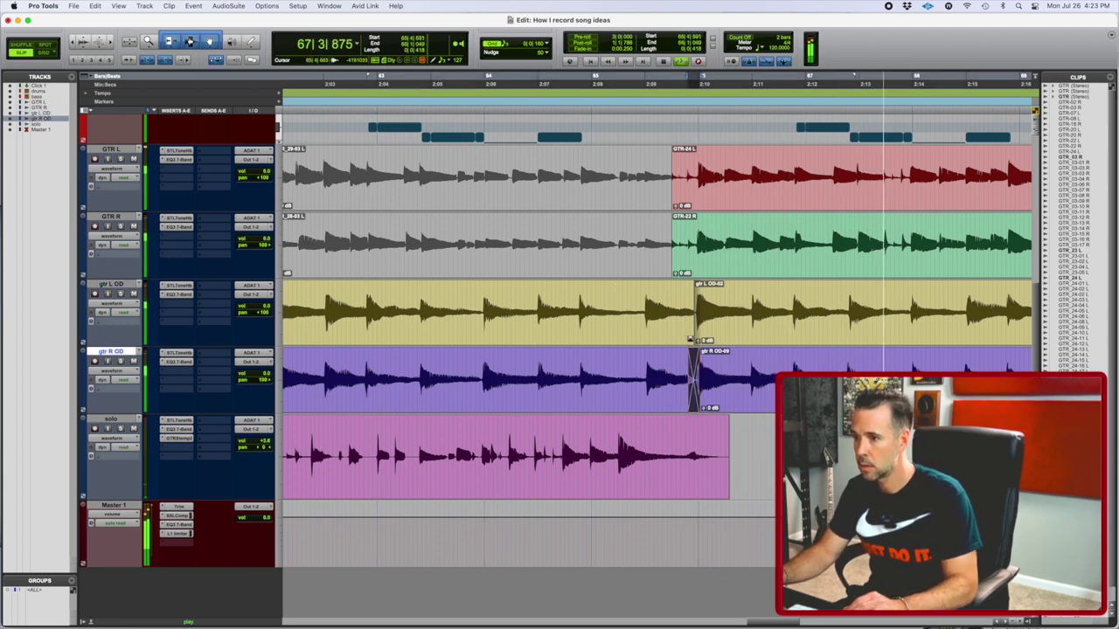
pyautogui.moveTo(690, 339); pyautogui.dragTo(686, 340)
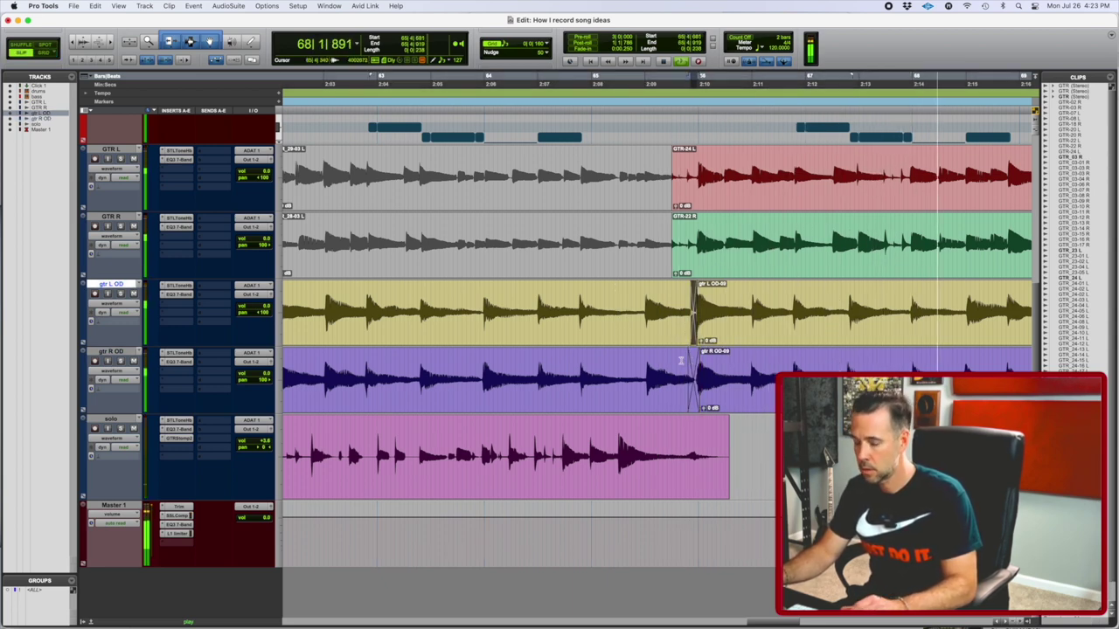
# Step: Delete the copied solo clips, solo_01-01 and solo_02-03, from the end of the solo track
pyautogui.press('r')
pyautogui.press('r')
pyautogui.hscroll(5, 680, 365)
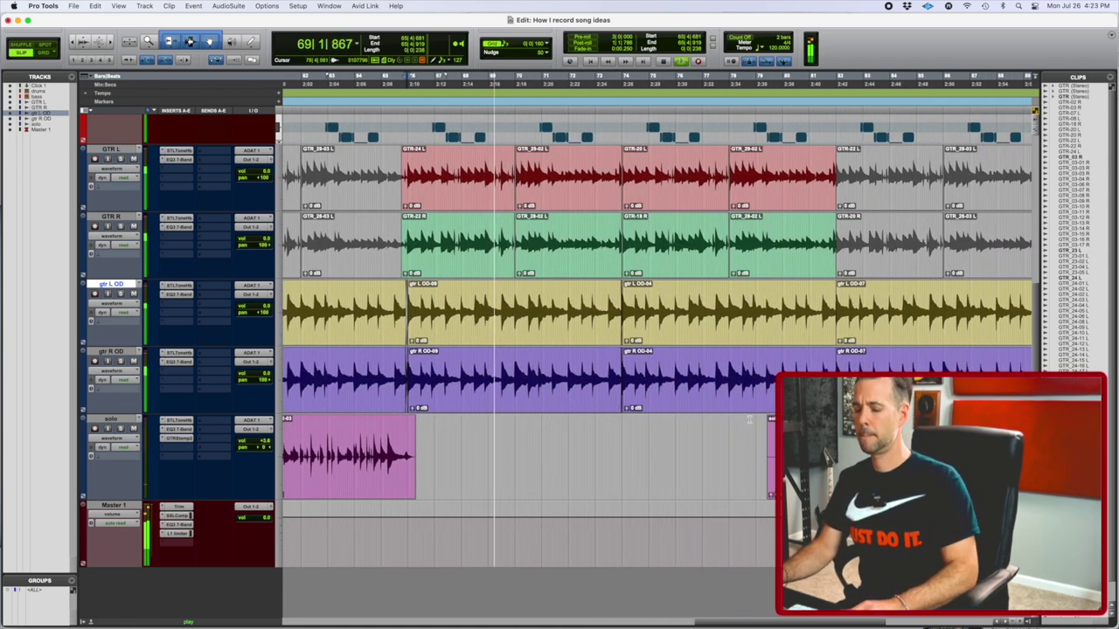
pyautogui.press('r')
pyautogui.press('r')
pyautogui.press('F7')
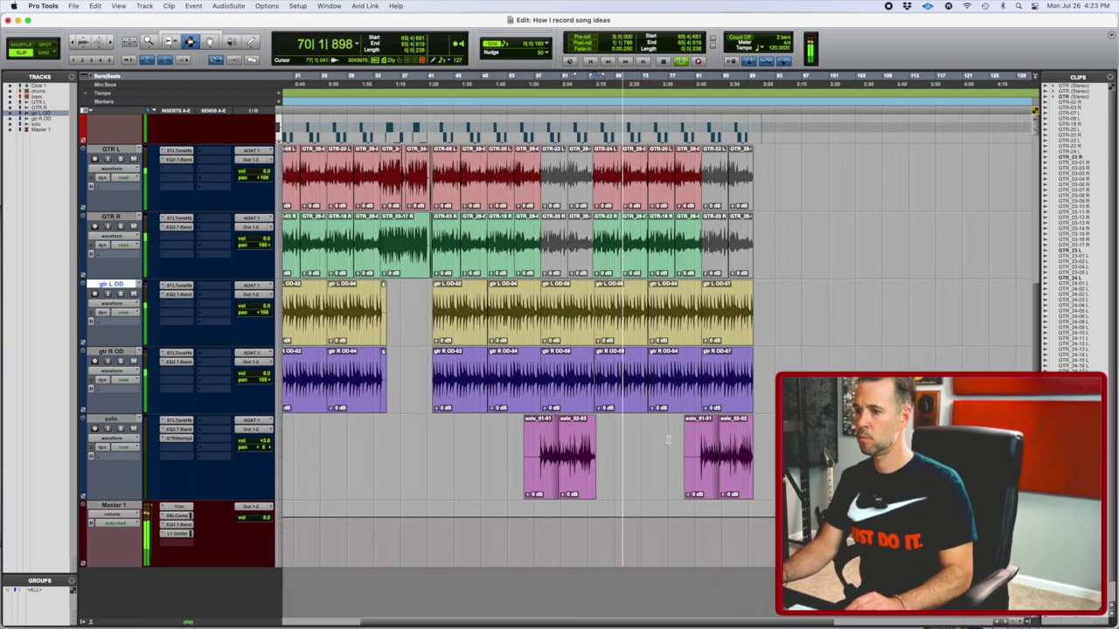
pyautogui.moveTo(668, 440); pyautogui.dragTo(776, 442)
pyautogui.press('Delete')
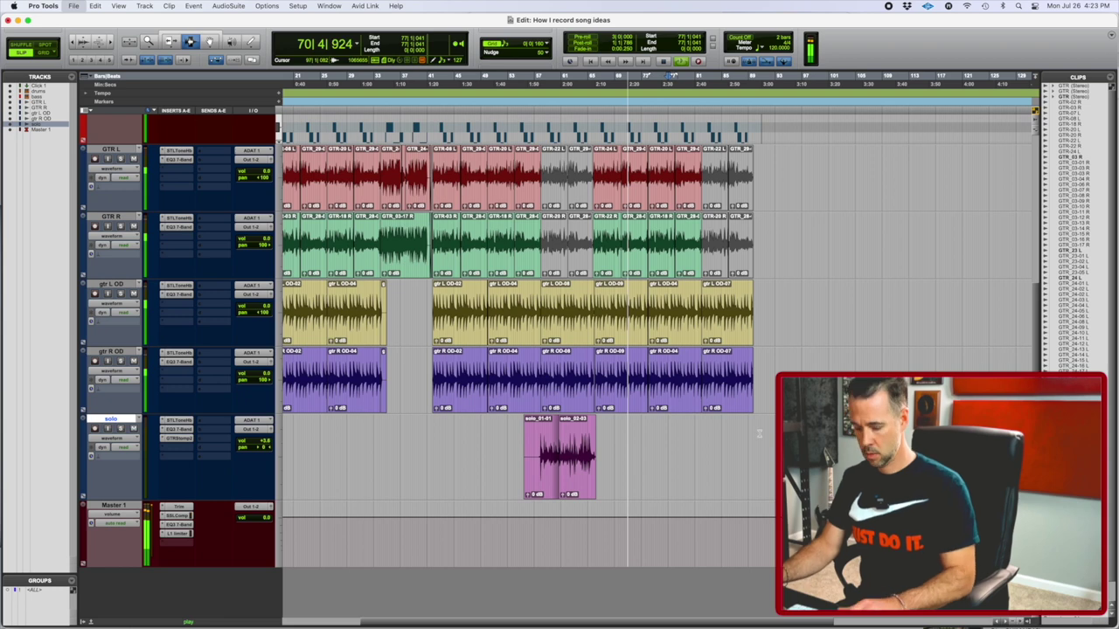
# Step: Raise the repeated drum notes from 74|2|000 through bar 76 to the row of the lower cymbal hit at bar 74, and audition from 73|3|640
pyautogui.scroll(8, 759, 433)
pyautogui.press('t')
pyautogui.press('t')
pyautogui.press('t')
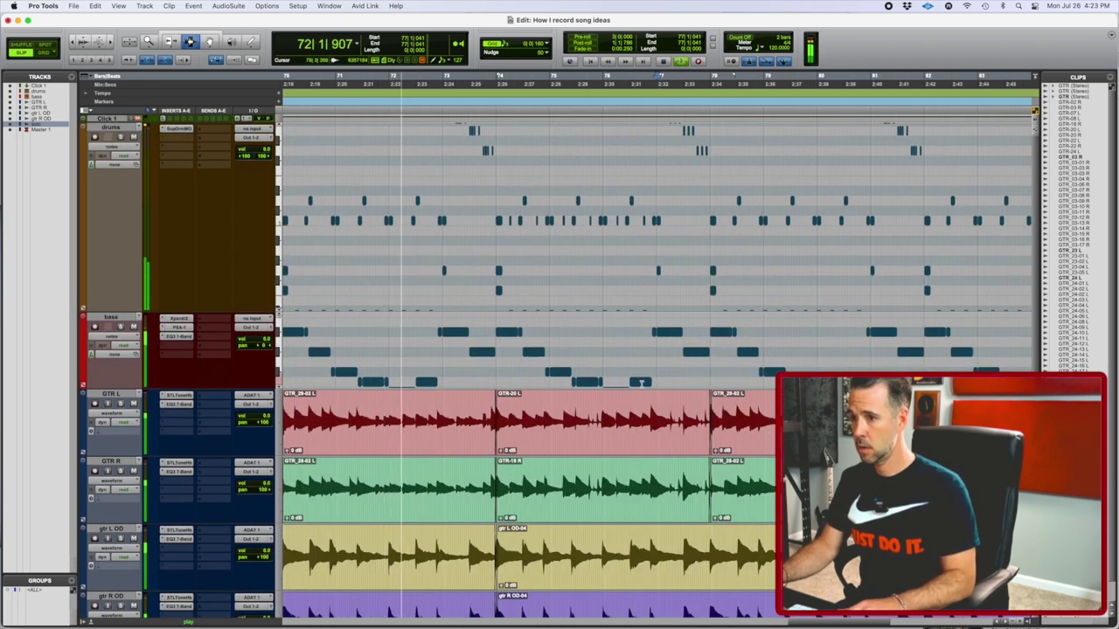
pyautogui.click(280, 311)
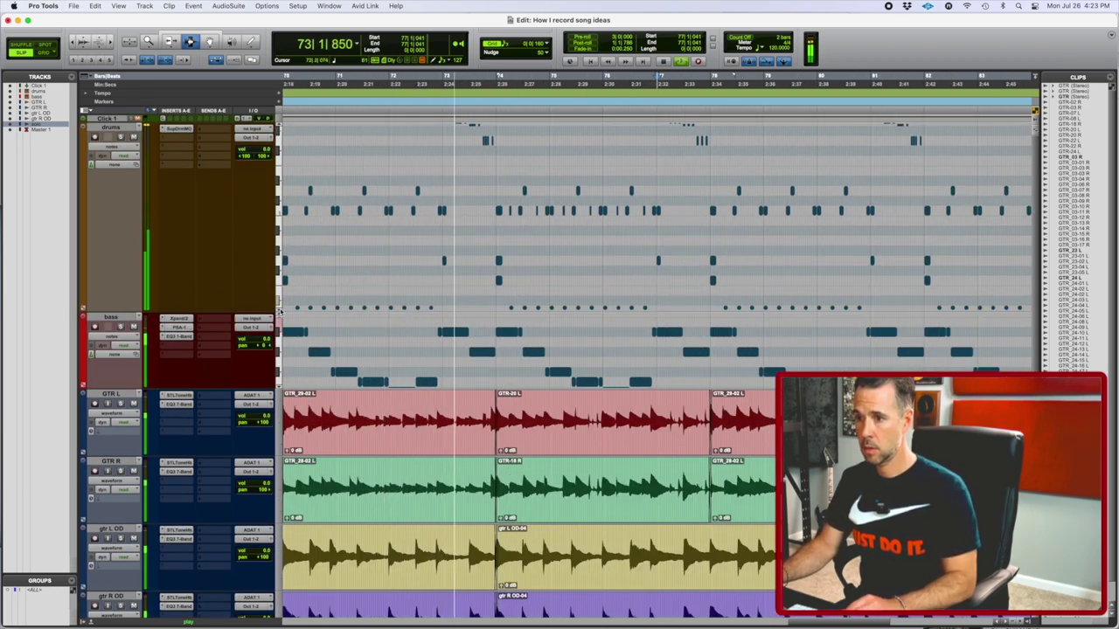
pyautogui.click(279, 311)
pyautogui.click(280, 311)
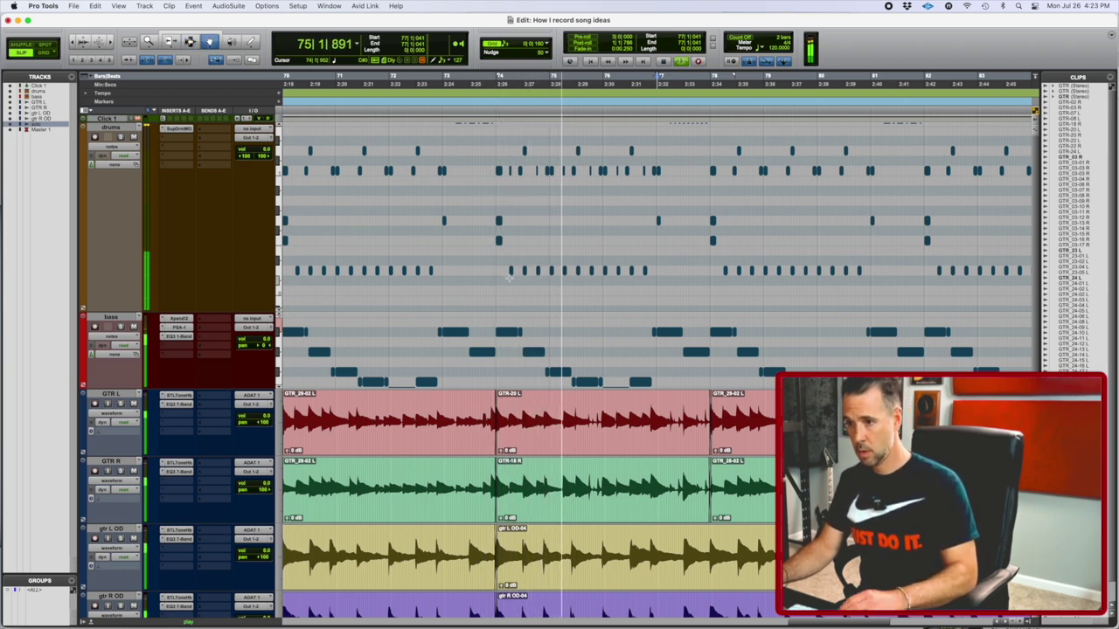
pyautogui.moveTo(508, 278); pyautogui.dragTo(672, 274)
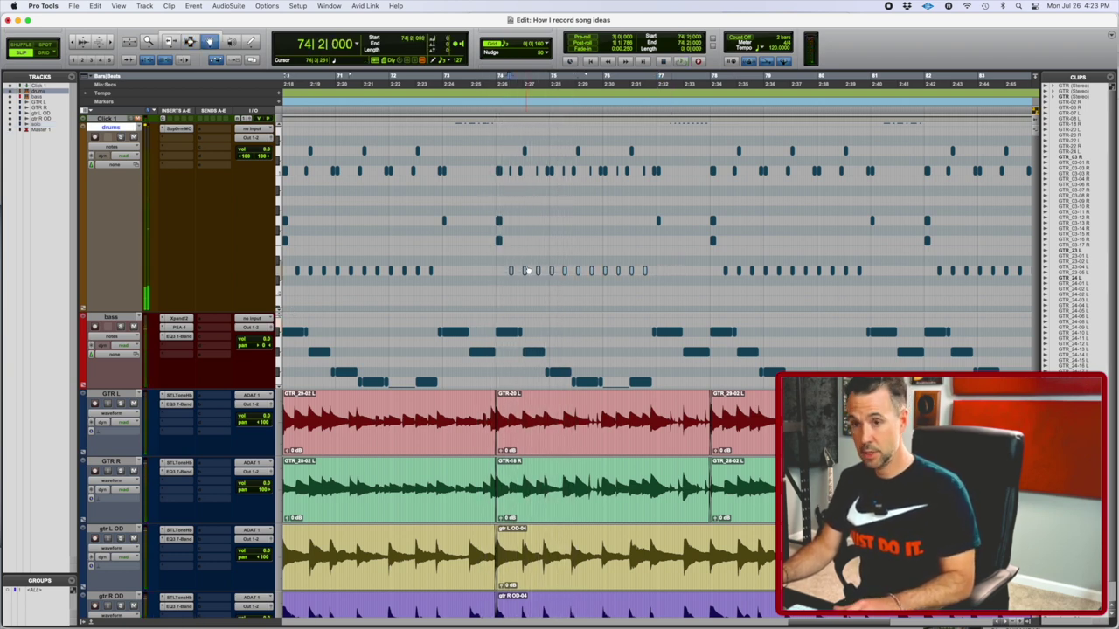
pyautogui.press('t')
pyautogui.press('t')
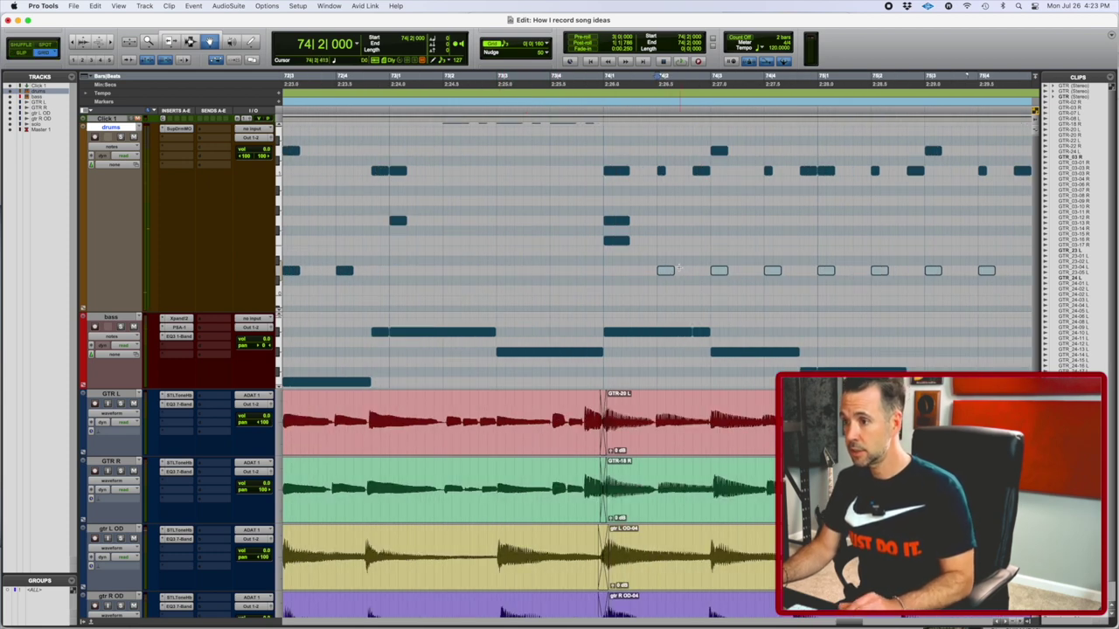
pyautogui.moveTo(667, 269); pyautogui.dragTo(670, 244)
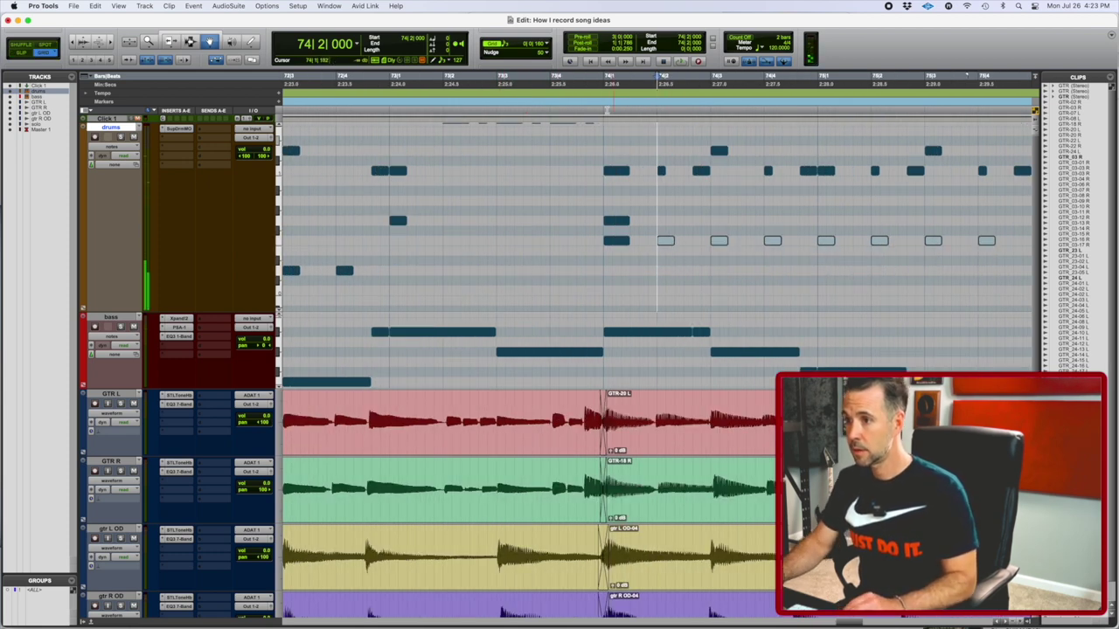
pyautogui.click(533, 79)
pyautogui.press('space')
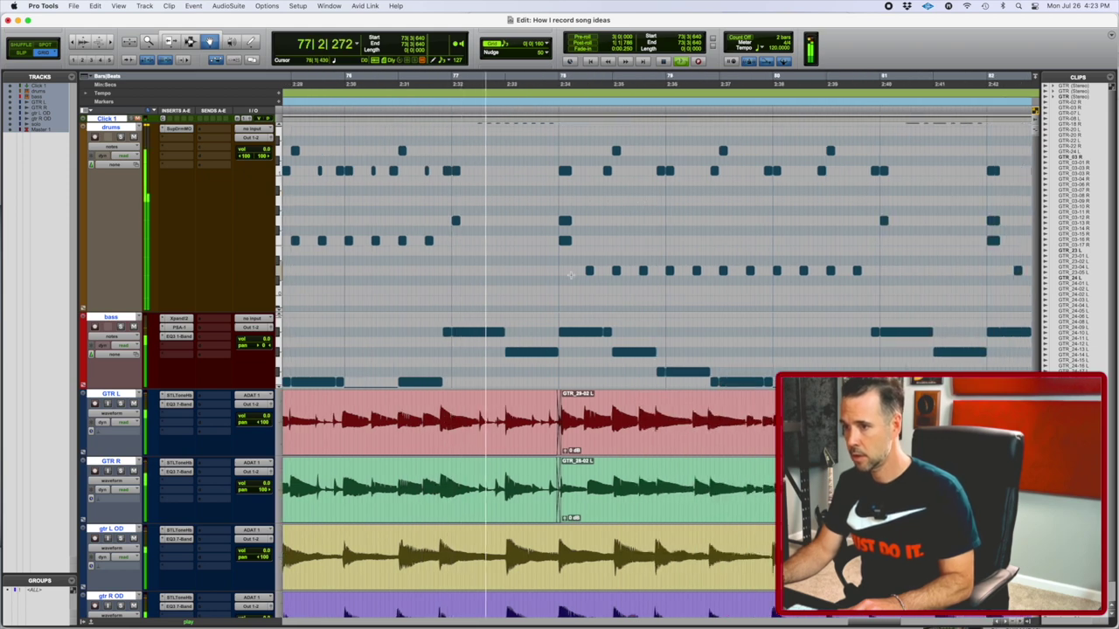
# Step: Raise the repeated drum notes from 78|2|000 through bar 80 to the row of the higher cymbal hit at bar 78, and audition from 77|2|320
pyautogui.moveTo(579, 272); pyautogui.dragTo(790, 276)
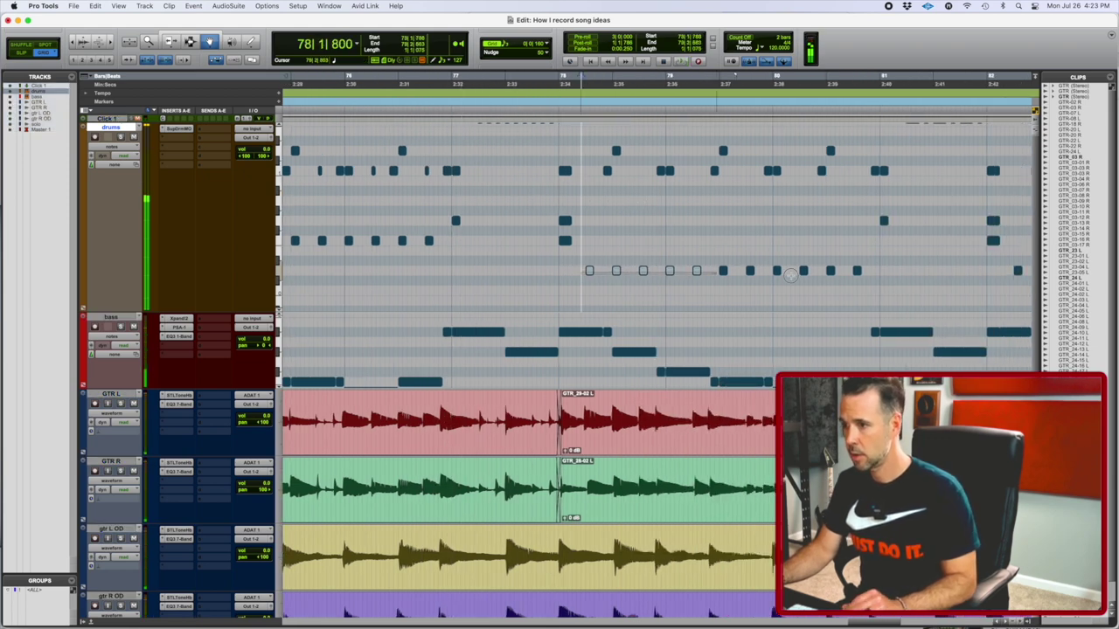
pyautogui.moveTo(857, 270); pyautogui.dragTo(857, 223)
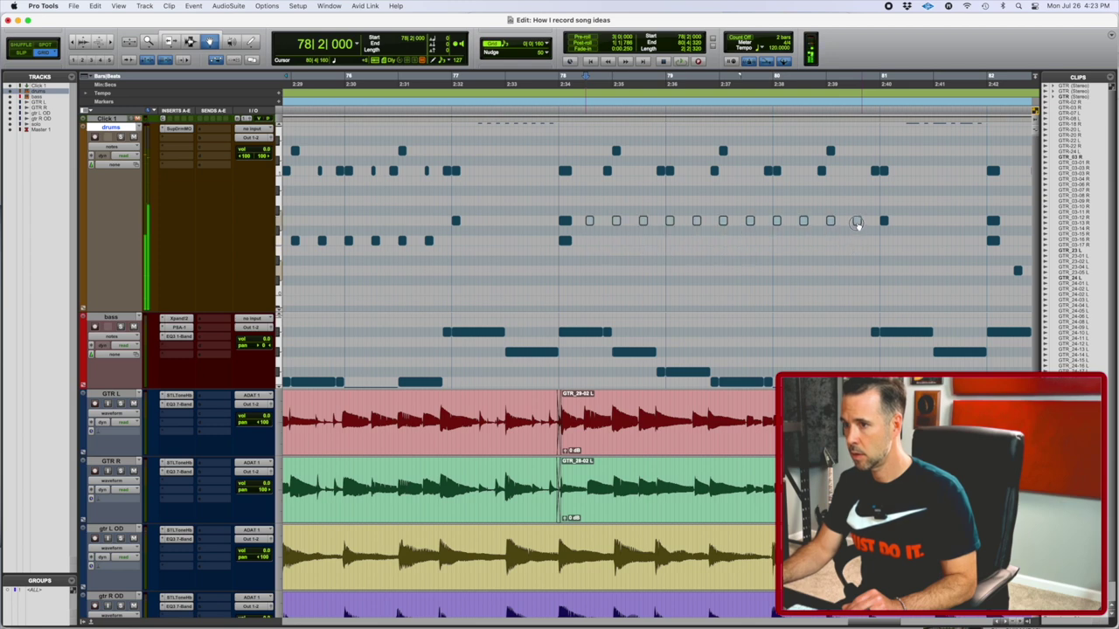
pyautogui.click(486, 78)
pyautogui.press('space')
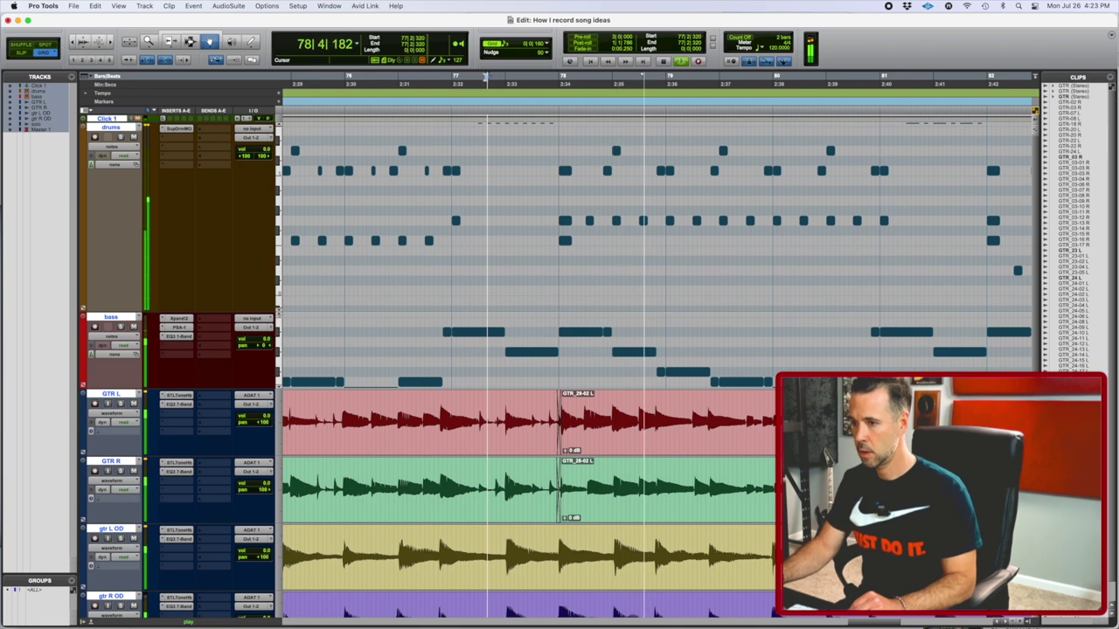
# Step: Delete the clips from 82|1|000 onward on the GTR L, GTR R, gtr L OD and gtr R OD tracks
pyautogui.press('r')
pyautogui.press('r')
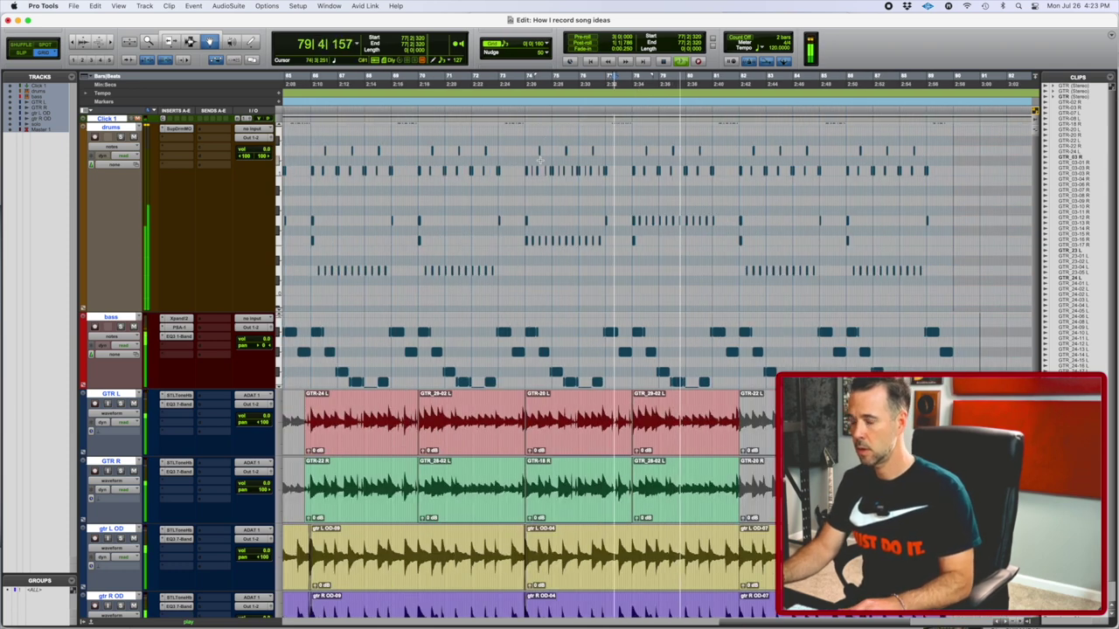
pyautogui.scroll(-6, 540, 159)
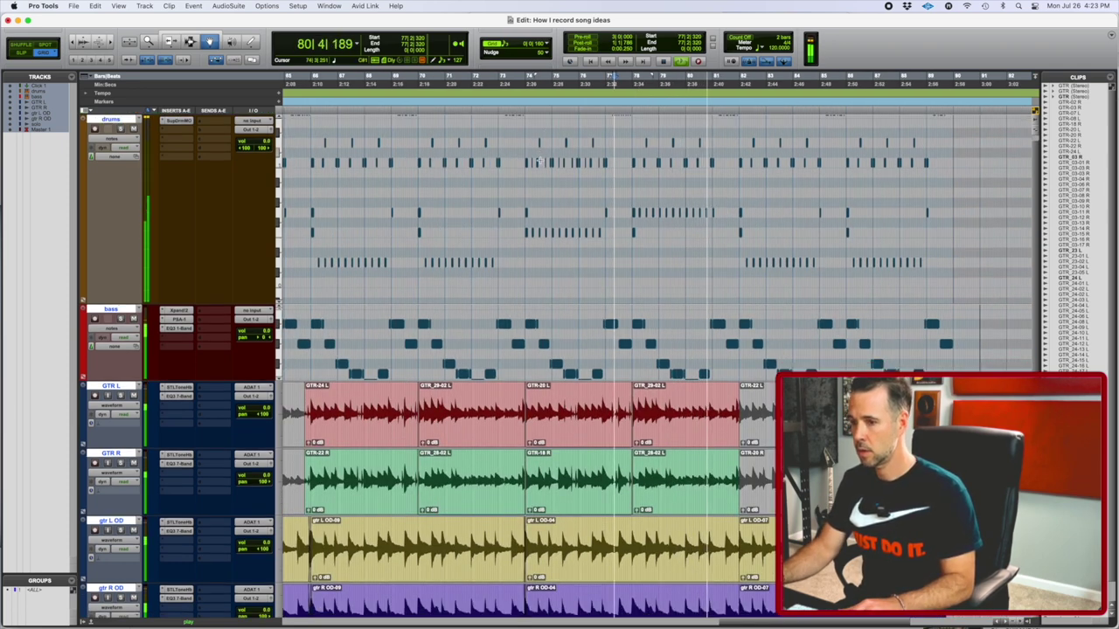
pyautogui.hscroll(-1, 544, 172)
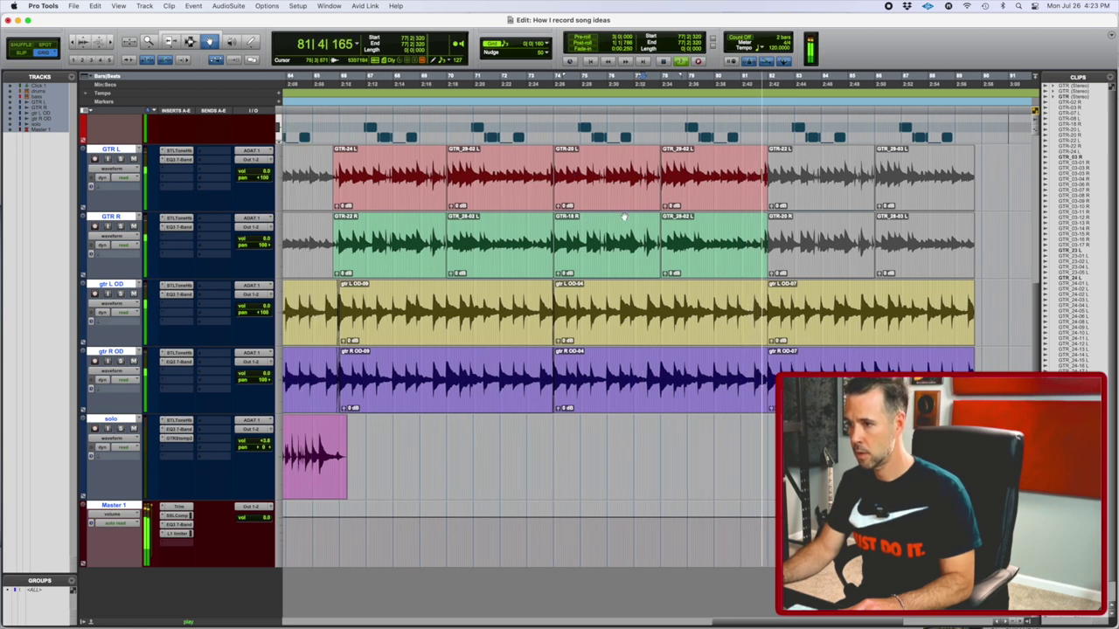
pyautogui.click(938, 202)
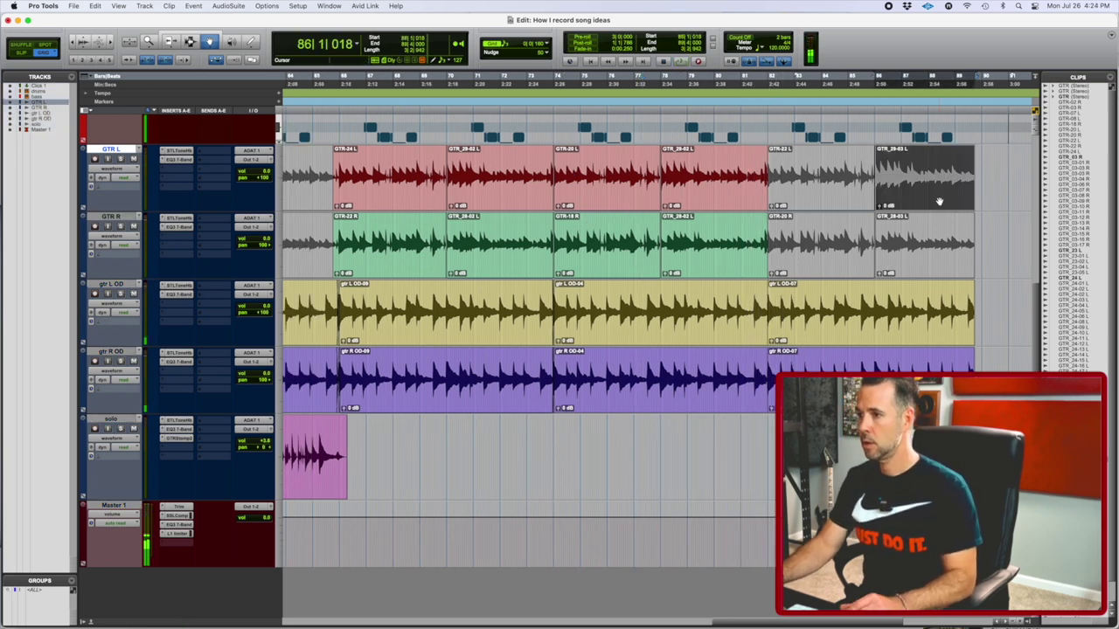
pyautogui.keyDown('shift'); pyautogui.click(923, 361); pyautogui.keyUp('shift')
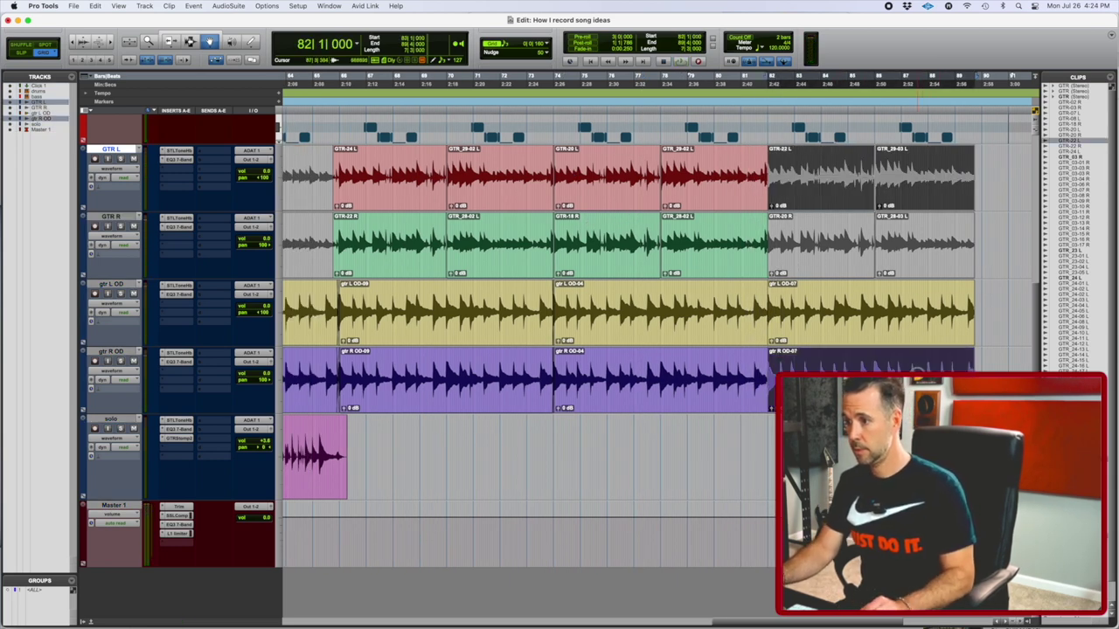
pyautogui.keyDown('shift'); pyautogui.click(916, 343); pyautogui.keyUp('shift')
pyautogui.keyDown('shift'); pyautogui.click(900, 265); pyautogui.keyUp('shift')
pyautogui.press('Delete')
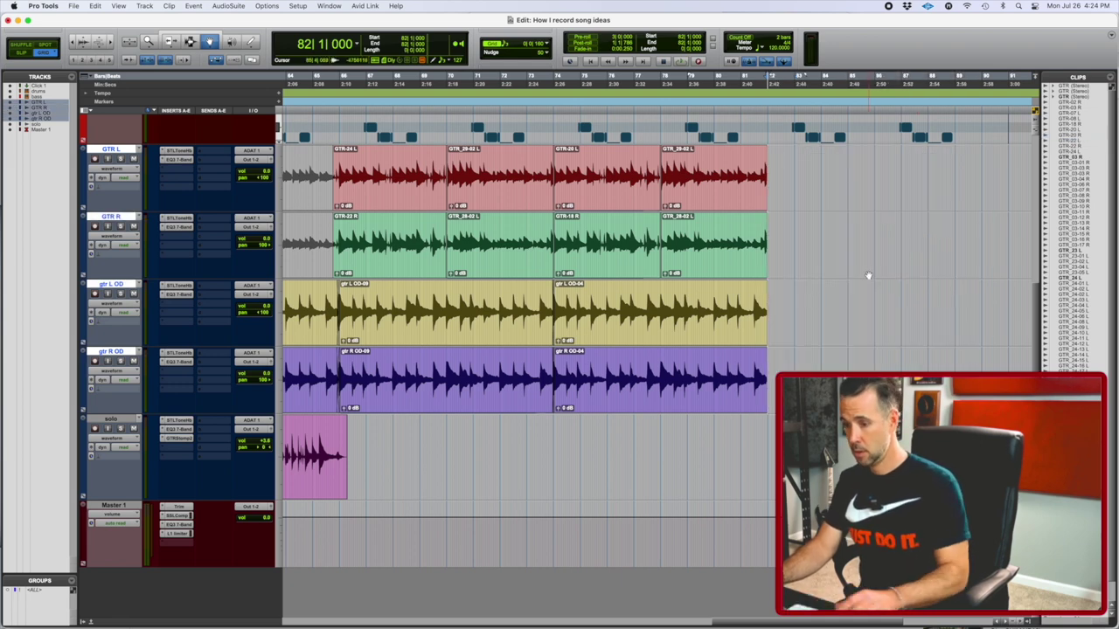
# Step: Delete the drum and bass MIDI notes from 82|1|000 to 90|3|320
pyautogui.press('F7')
pyautogui.scroll(5, 867, 281)
pyautogui.click(882, 280)
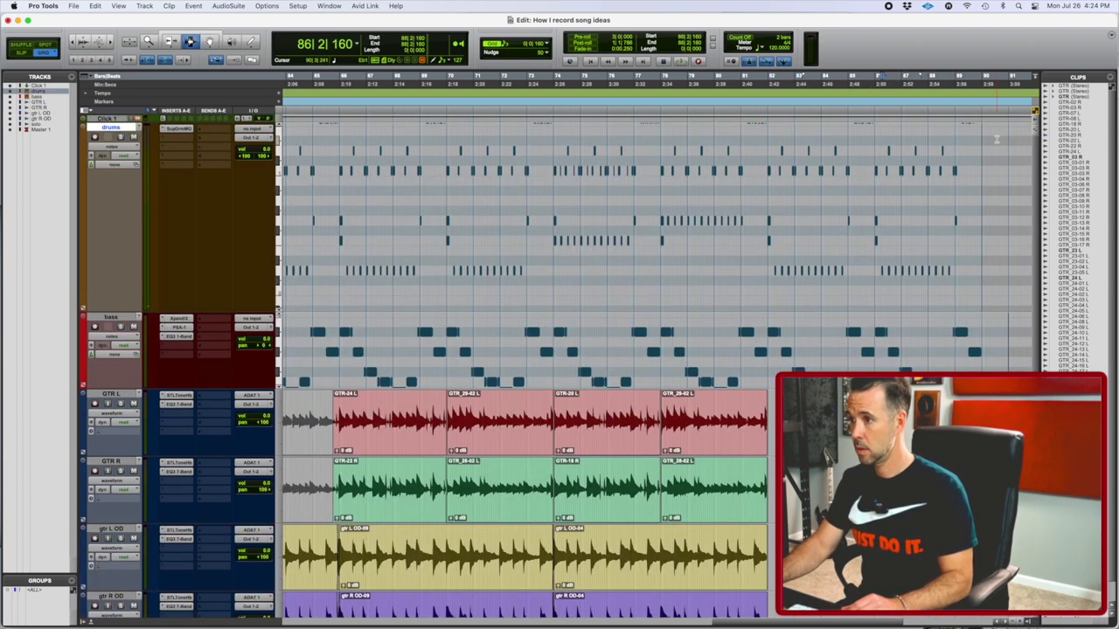
pyautogui.moveTo(996, 138); pyautogui.dragTo(762, 357)
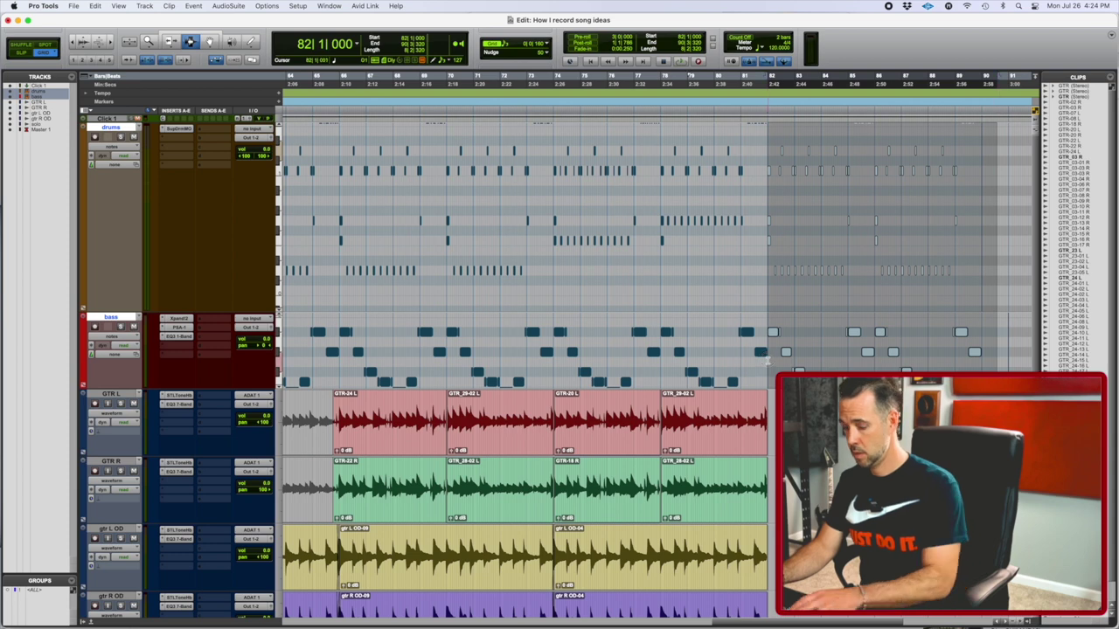
pyautogui.press('Delete')
# Step: Play the arrangement from 64|4|800 to check the transition out of the solo into the copied section
pyautogui.hscroll(-5, 679, 457)
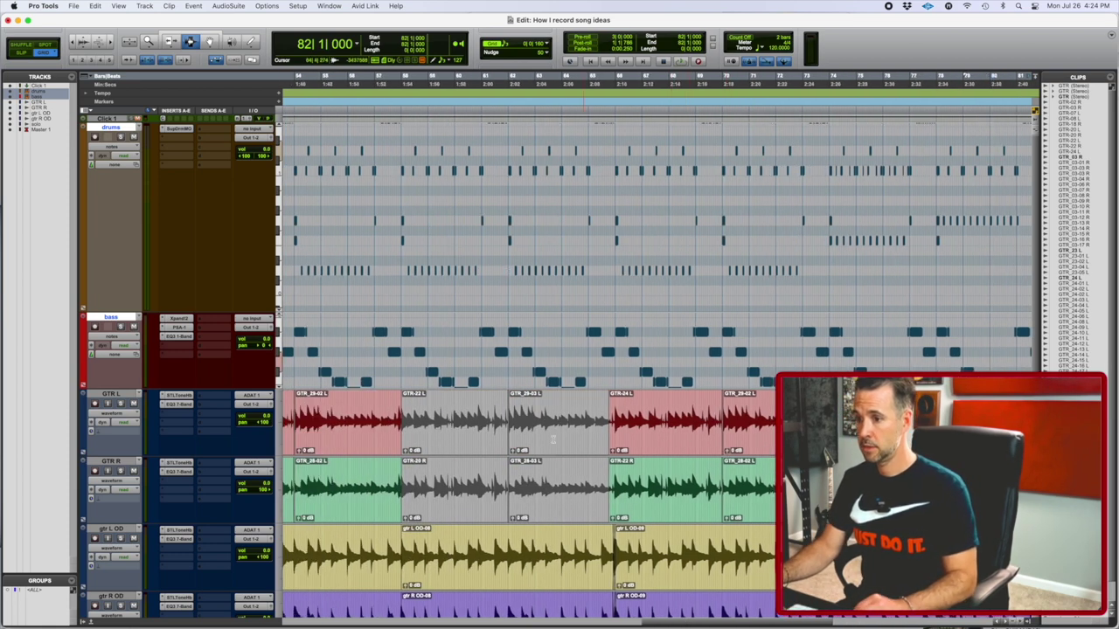
pyautogui.click(485, 426)
pyautogui.press('space')
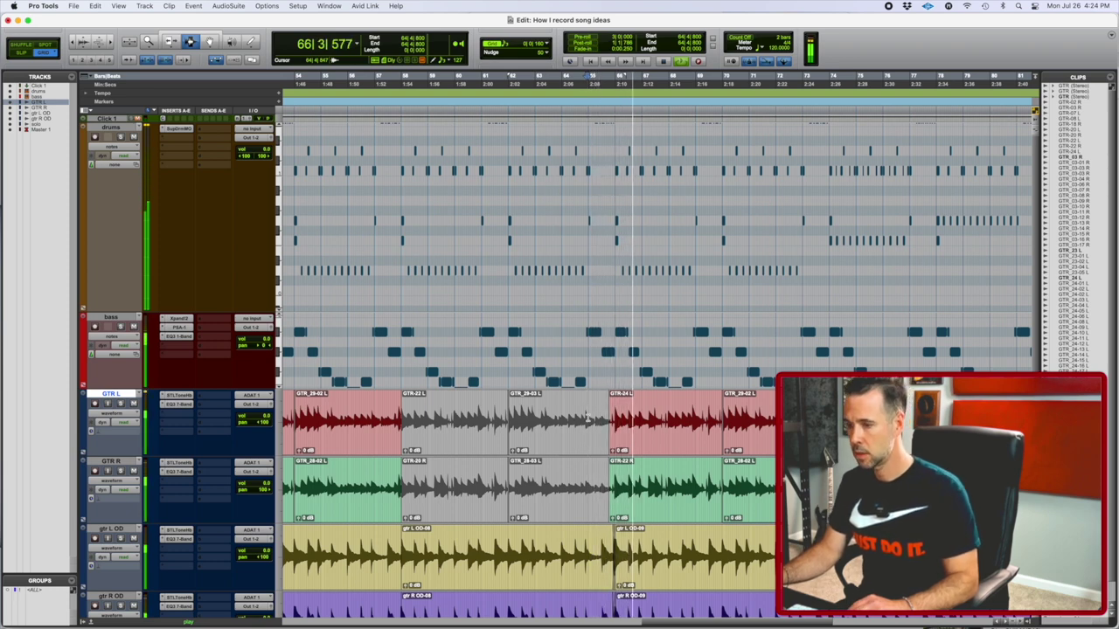
pyautogui.scroll(-5, 587, 418)
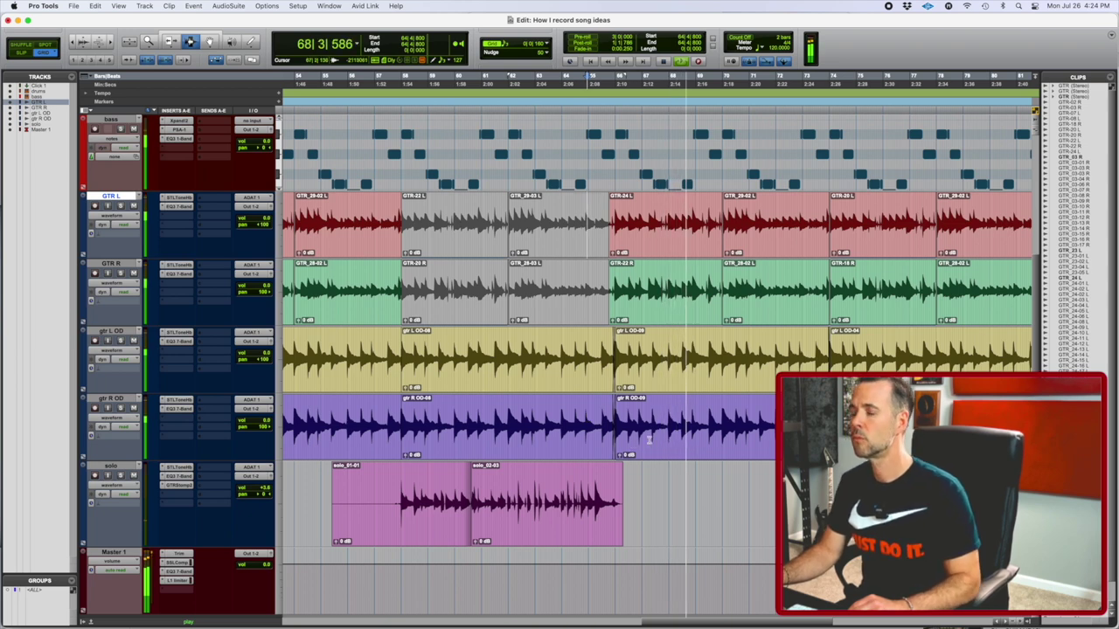
# Step: Play on past bar 70 to check how the copied section follows the guitar solo
pyautogui.scroll(5, 648, 440)
pyautogui.scroll(-5, 655, 439)
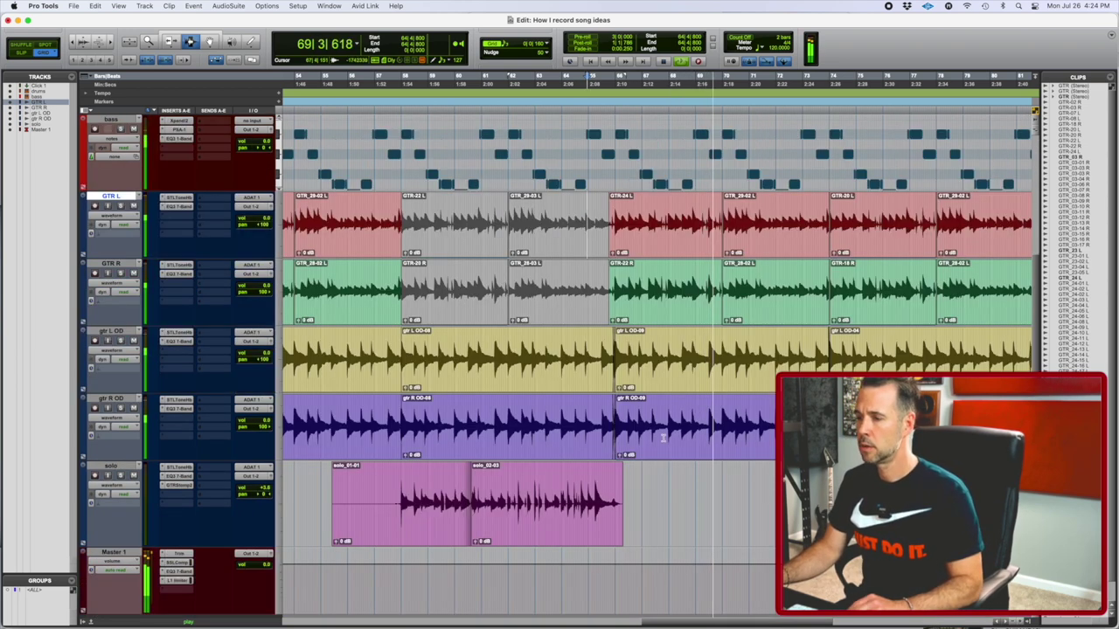
pyautogui.hscroll(3, 664, 439)
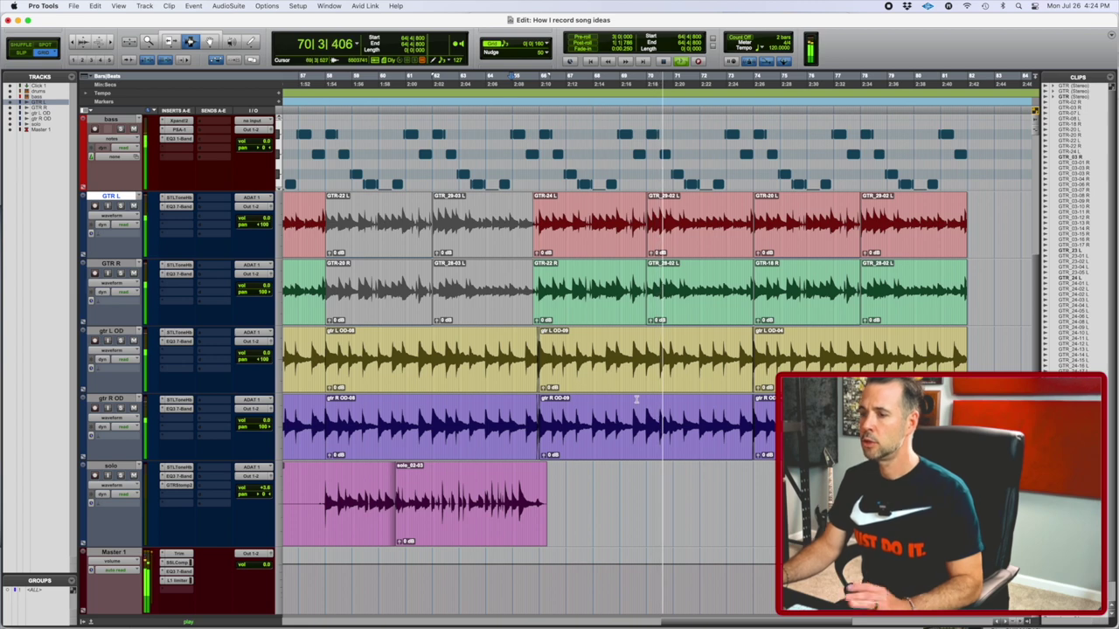
pyautogui.press('space')
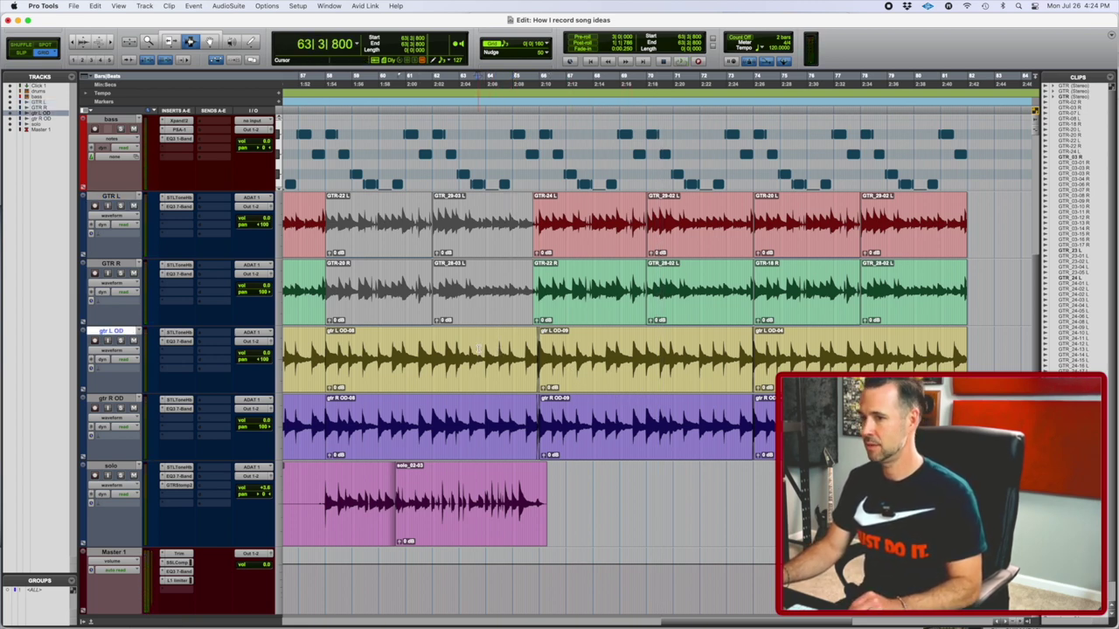
# Step: Audition the transition from 63|3|800, 64|4|480 and 64|1|800, examining the drum notes around bar 65
pyautogui.press('space')
pyautogui.scroll(5, 480, 348)
pyautogui.press('t')
pyautogui.press('t')
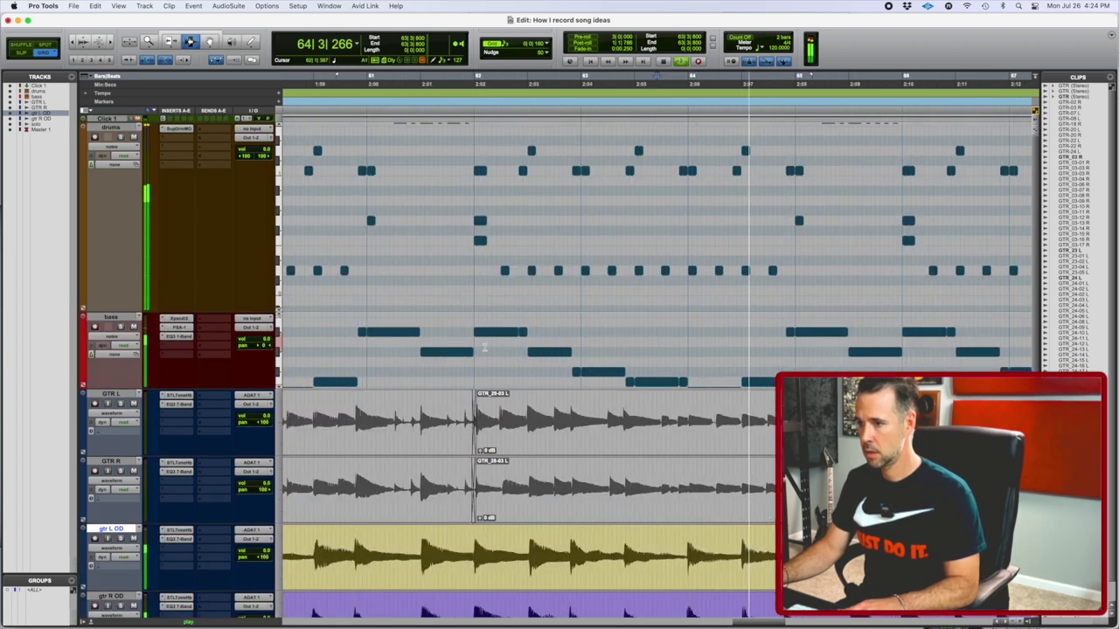
pyautogui.press('t')
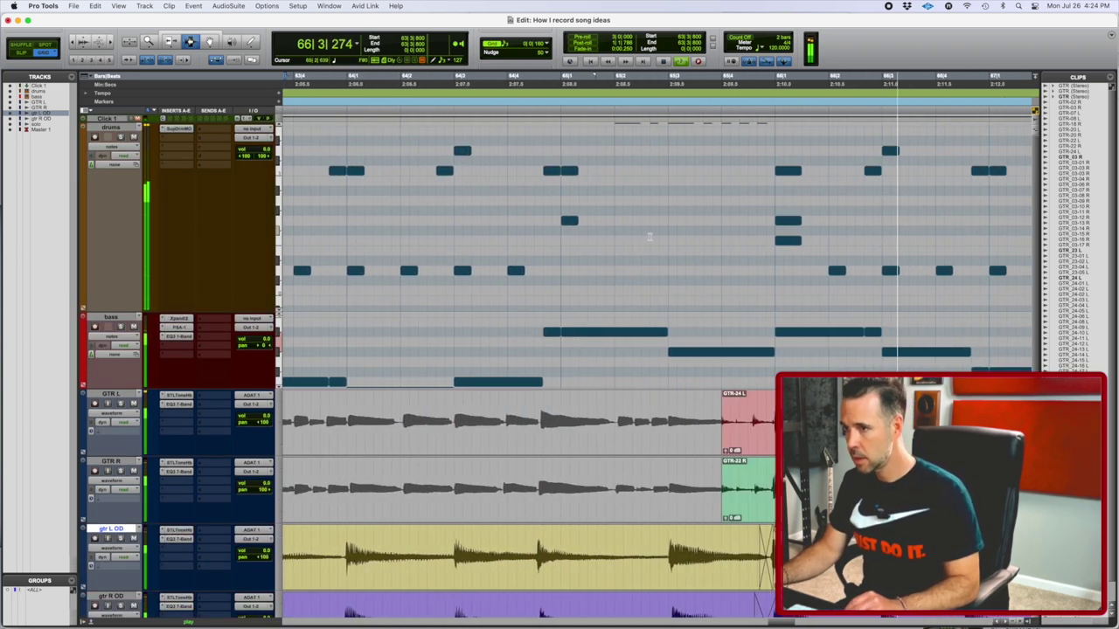
pyautogui.press('space')
pyautogui.click(535, 216)
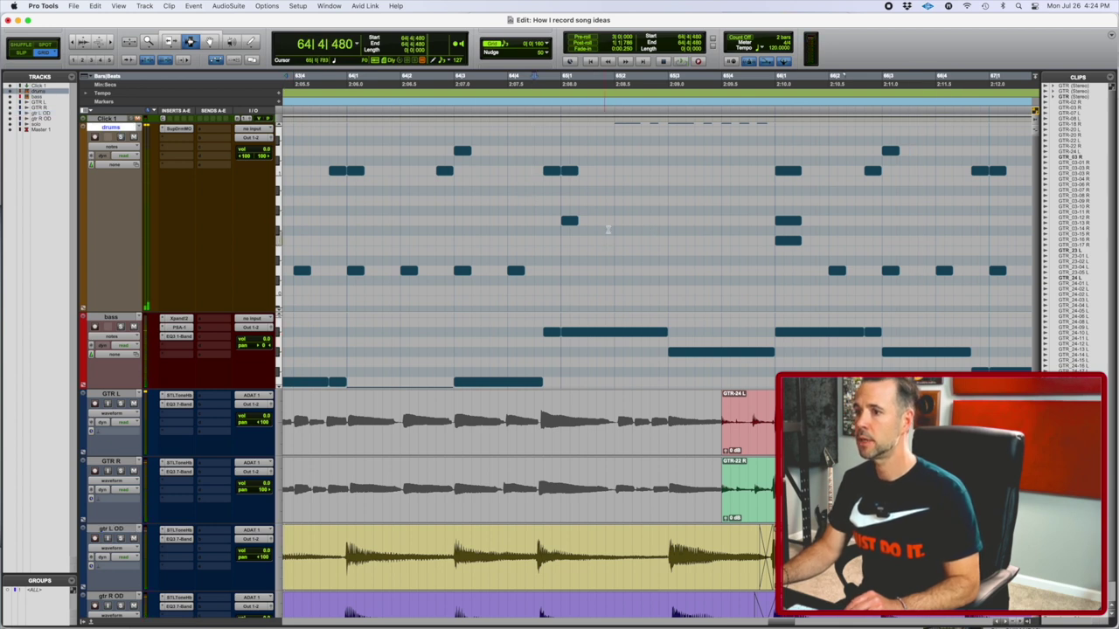
pyautogui.press('space')
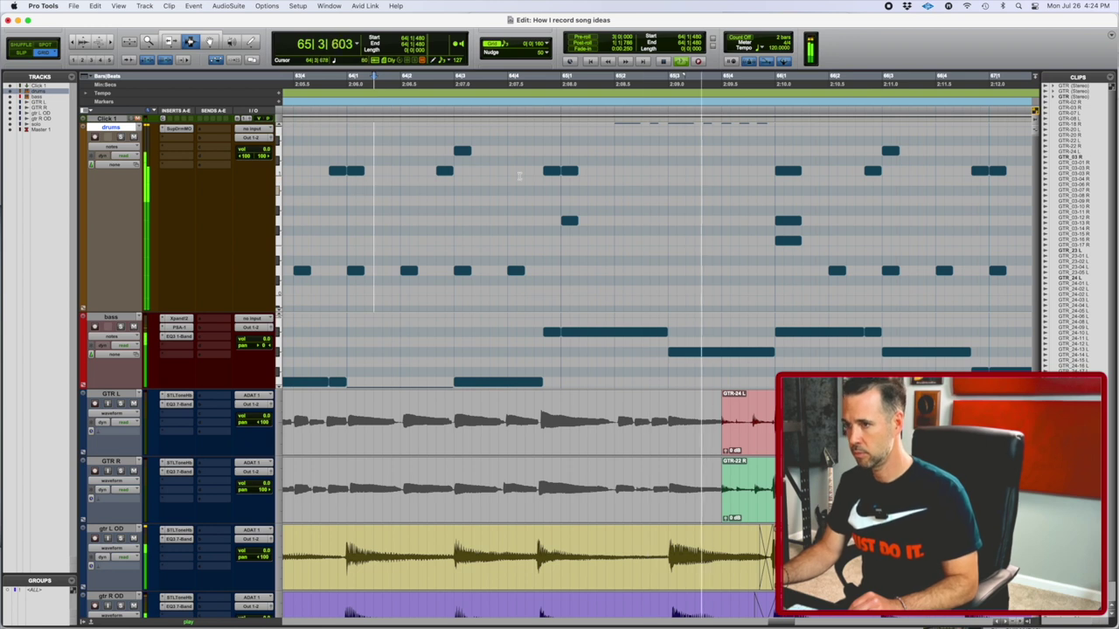
pyautogui.moveTo(610, 180); pyautogui.dragTo(614, 150)
pyautogui.click(392, 80)
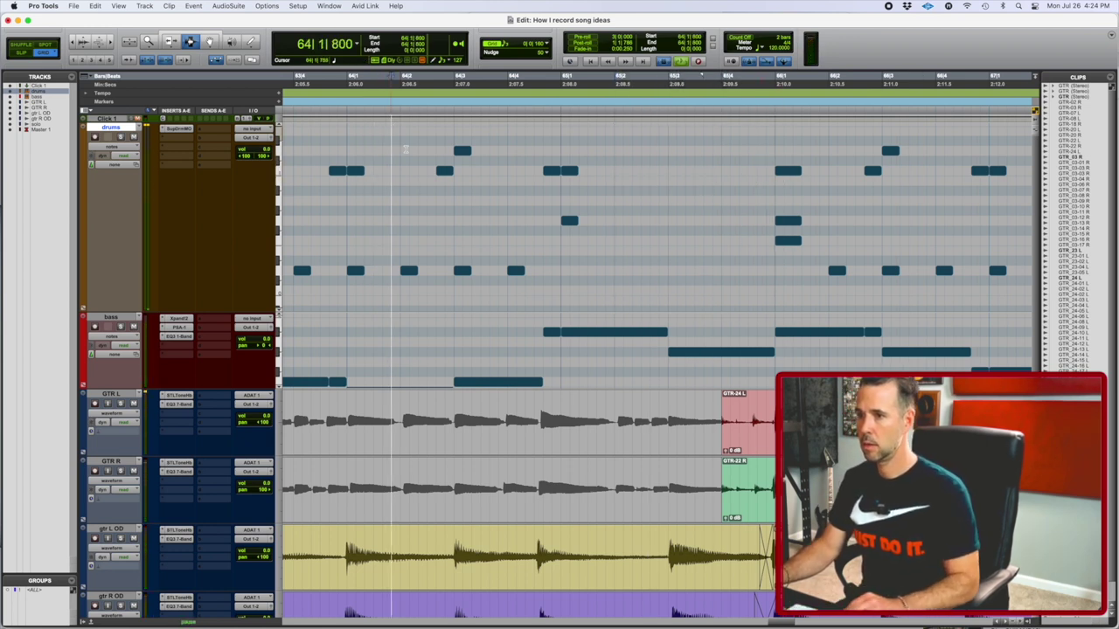
pyautogui.press('space')
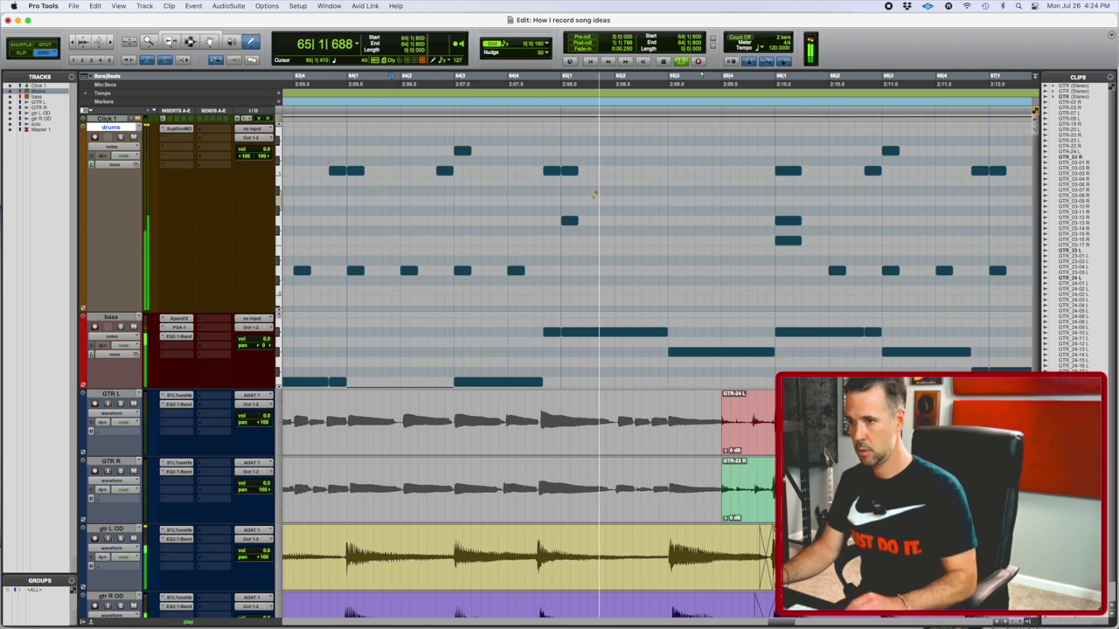
# Step: Draw snare notes at 65|2|000, 65|2|640, 65|4|000 and 65|4|640 on the drums track with the Pencil tool
pyautogui.press('space')
pyautogui.press('F10')
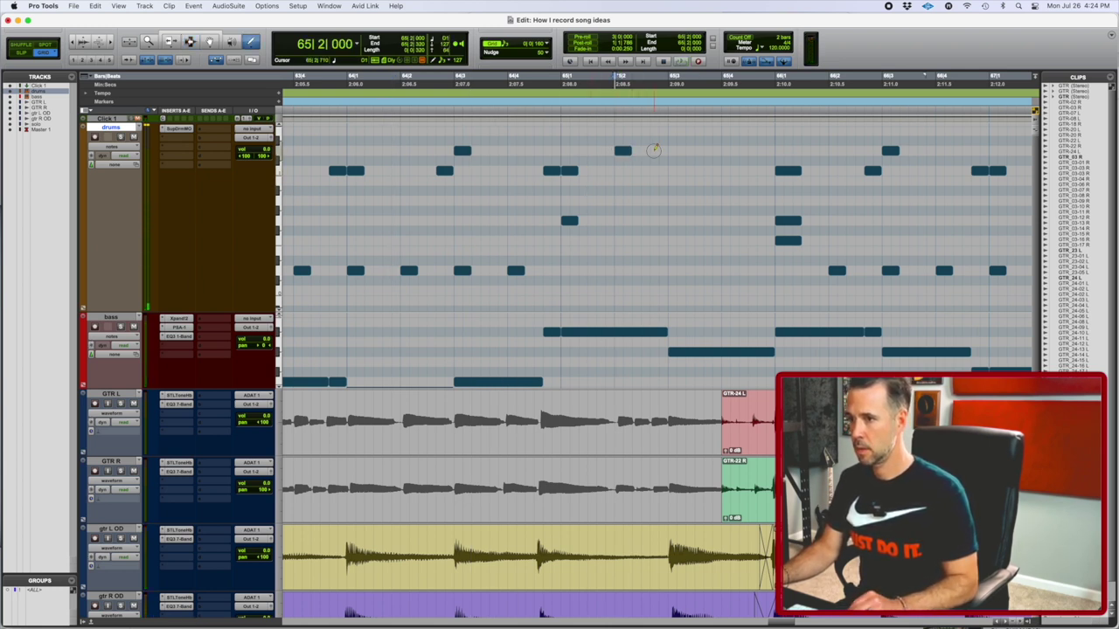
pyautogui.press('space')
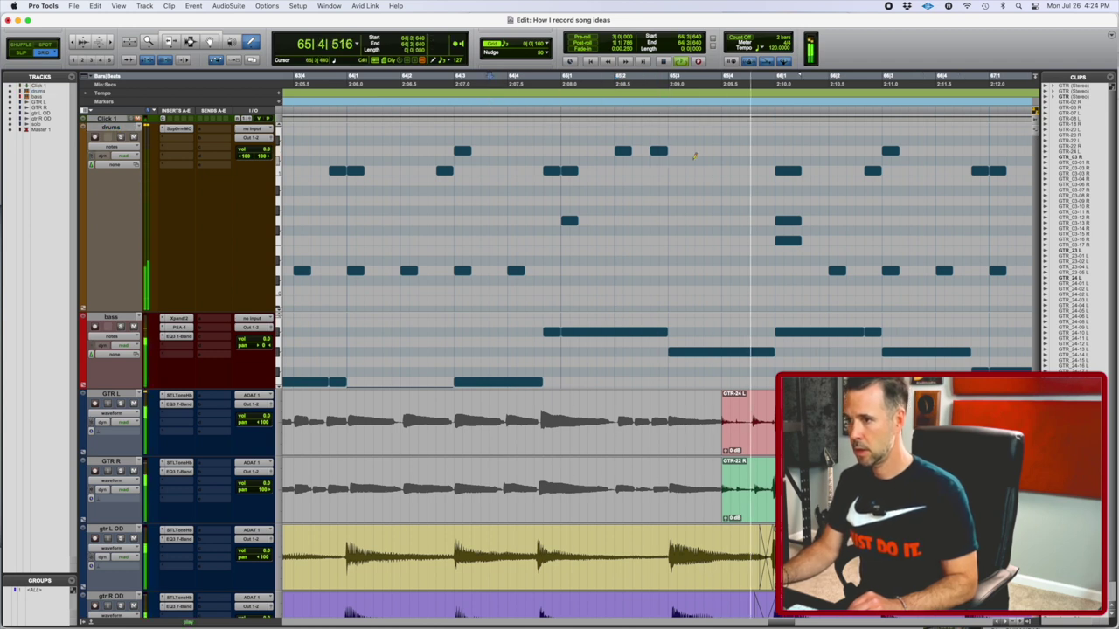
pyautogui.press('space')
pyautogui.click(731, 150)
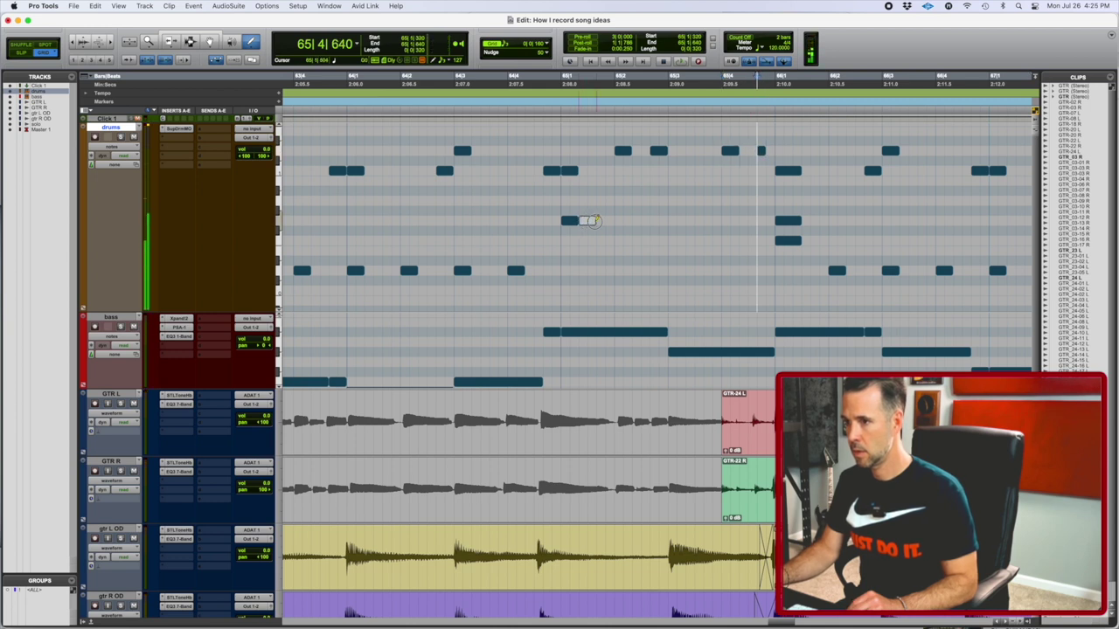
# Step: Add kick notes at 65|1|320, 65|1|640, 65|3|000, 65|3|320 and 65|3|640, and audition the drum fill from bar 64
pyautogui.click(587, 220)
pyautogui.moveTo(588, 218); pyautogui.dragTo(588, 171)
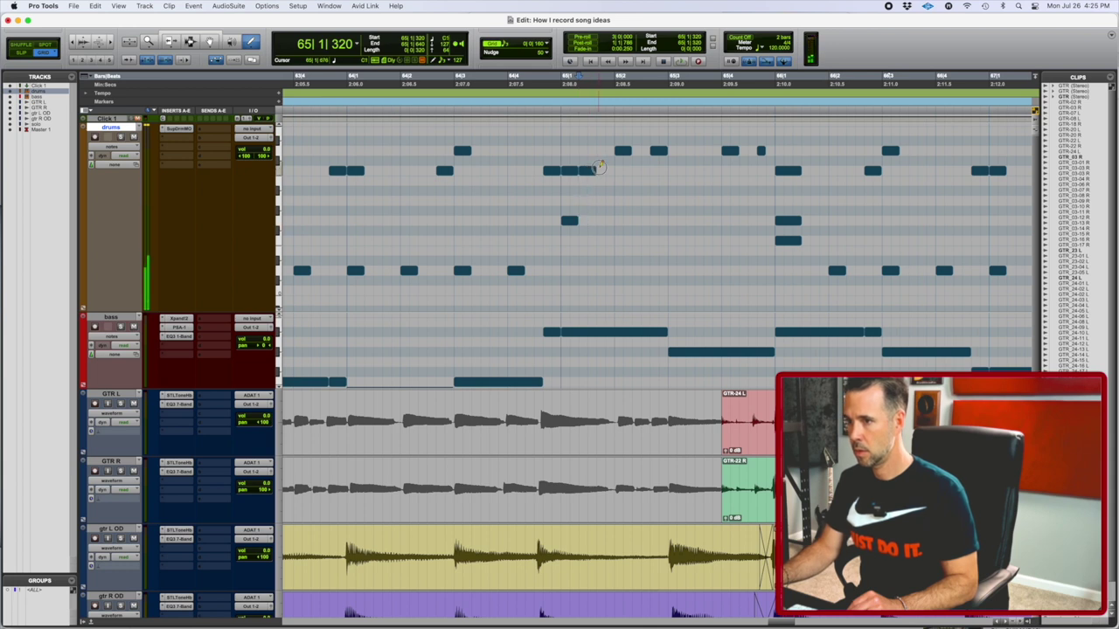
pyautogui.click(459, 84)
pyautogui.press('space')
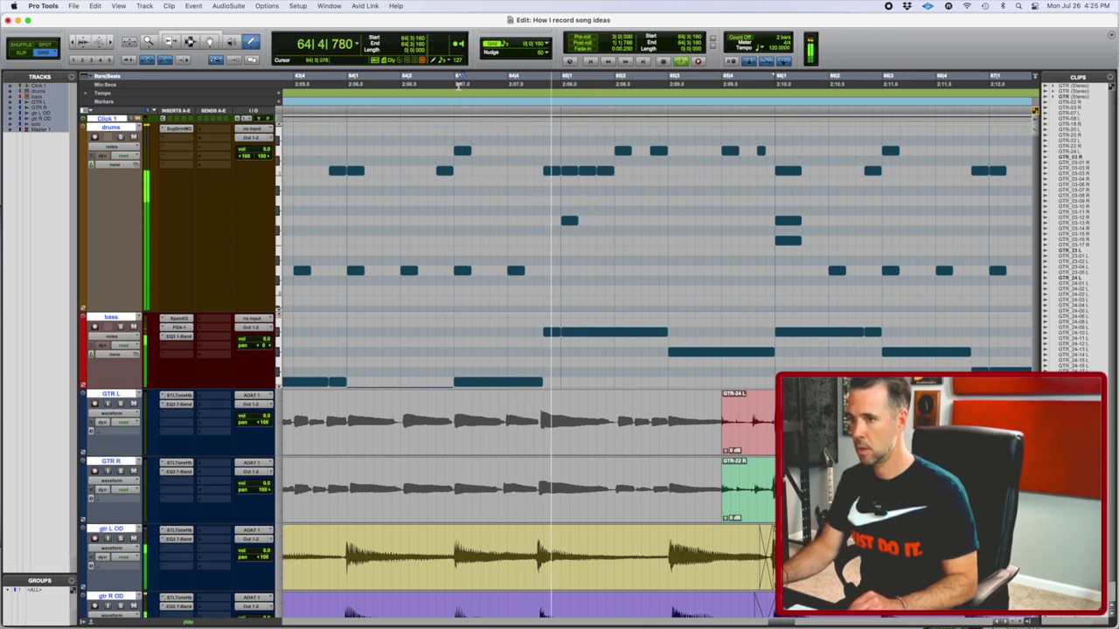
pyautogui.press('space')
pyautogui.click(674, 171)
pyautogui.click(690, 172)
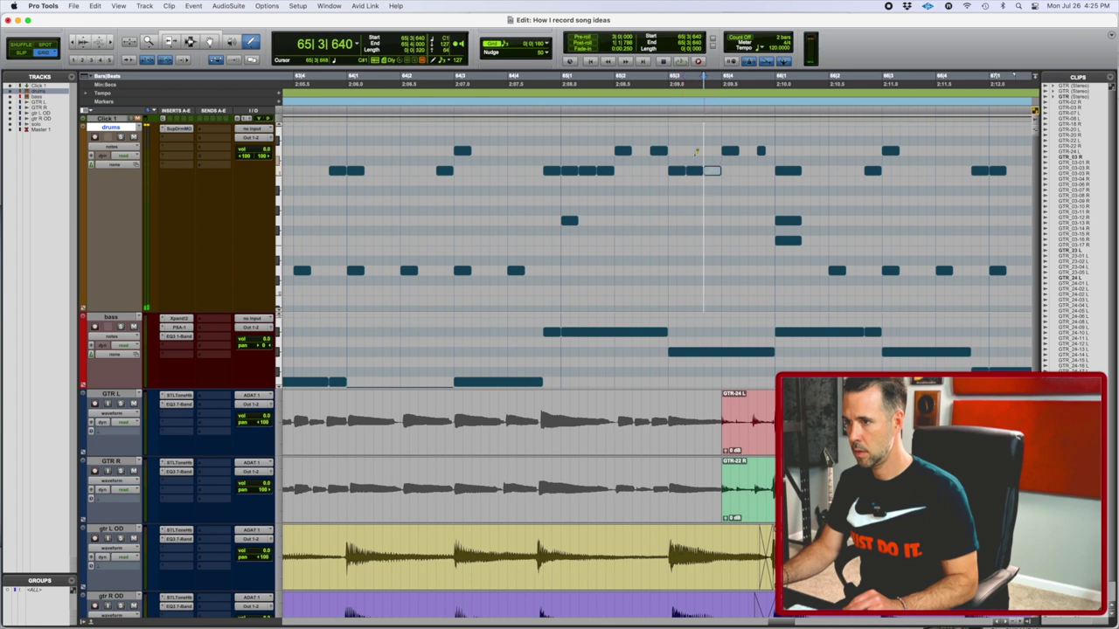
pyautogui.press('space')
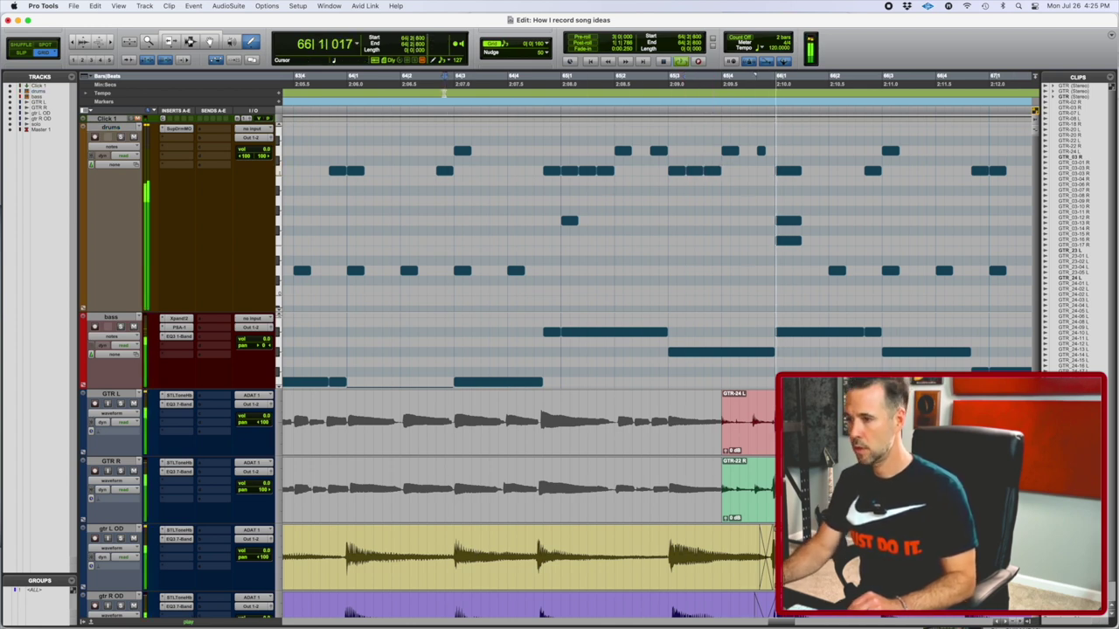
# Step: Redraw the shortened snare note at 65|4|640 at the full 320-tick length and audition from 64|3|000
pyautogui.press('space')
pyautogui.click(762, 150)
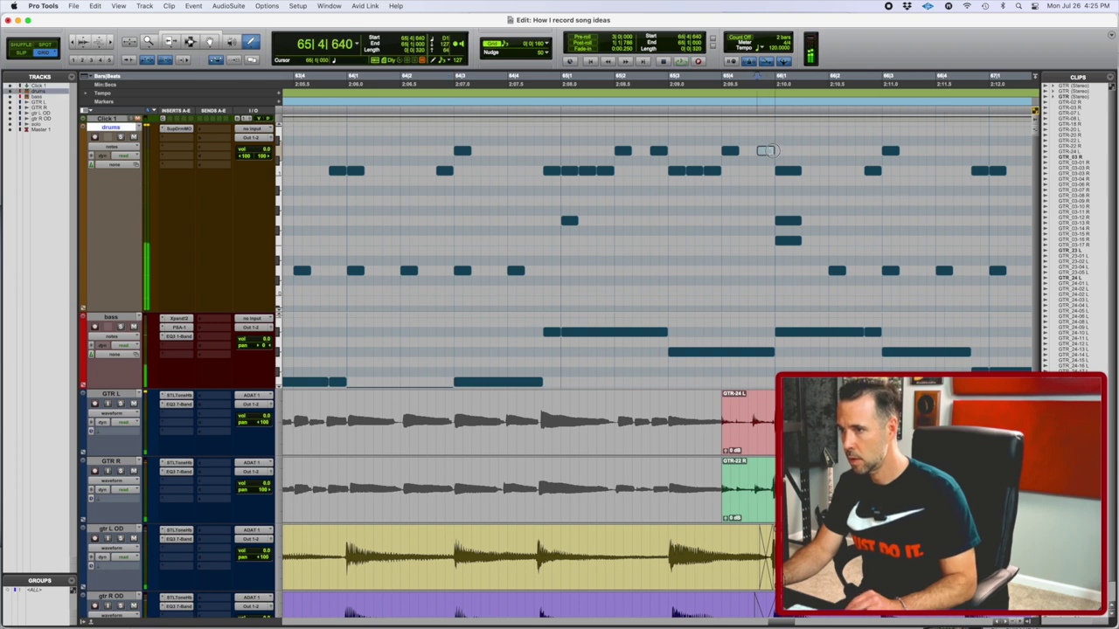
pyautogui.press('space')
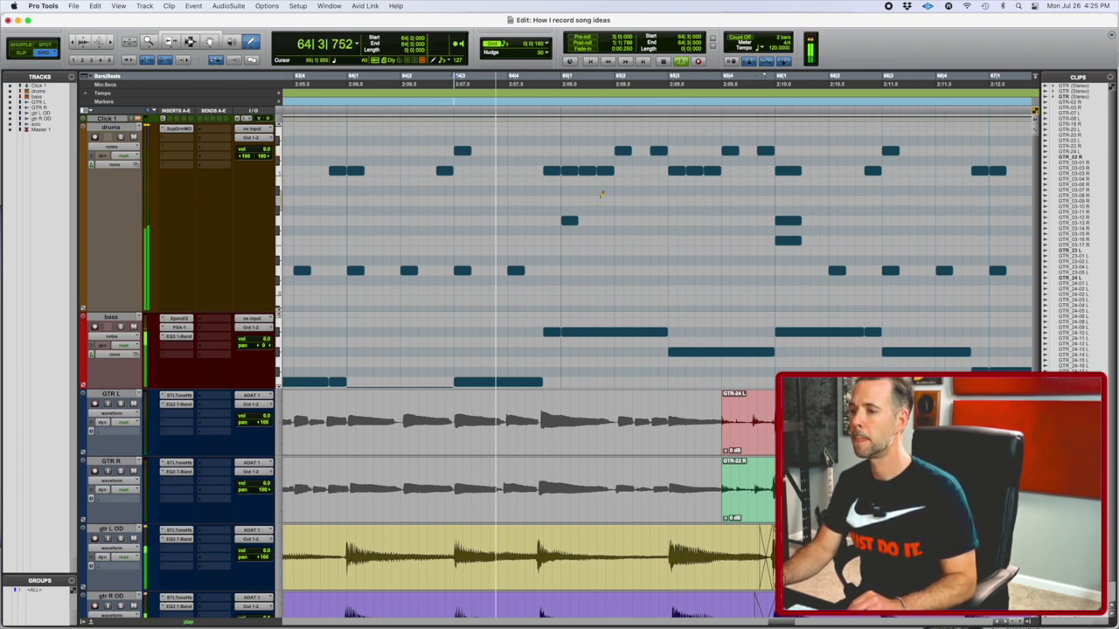
# Step: Delete the kick notes at 65|1|320 and 65|3|320, add cymbal hits under the bar 65 snare notes, and audition the fill
pyautogui.press('space')
pyautogui.doubleClick(588, 172)
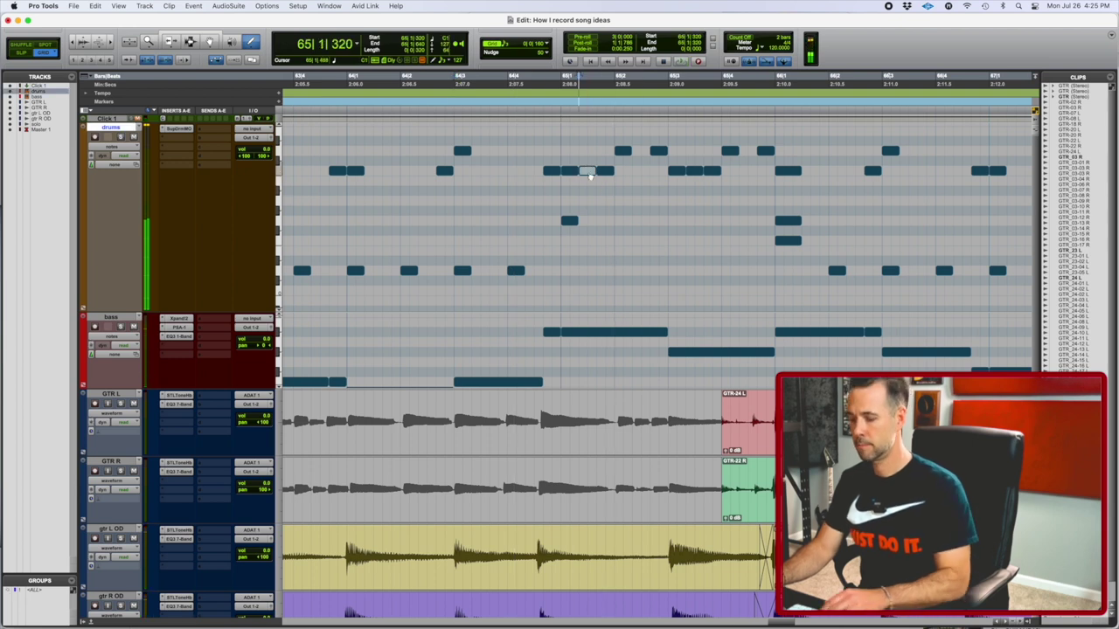
pyautogui.doubleClick(696, 172)
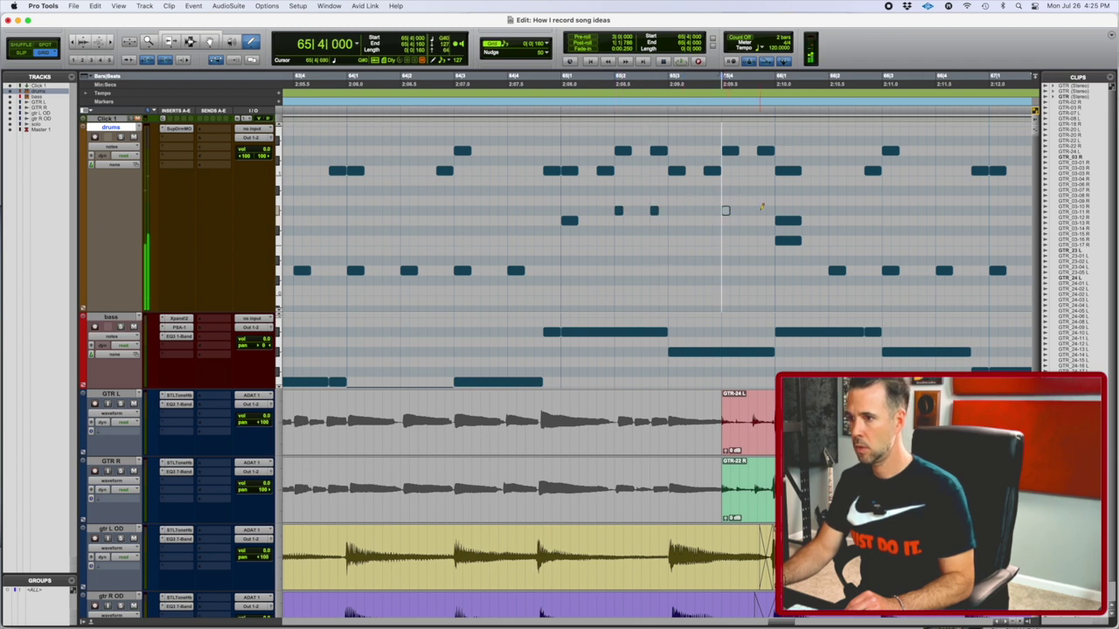
pyautogui.press('space')
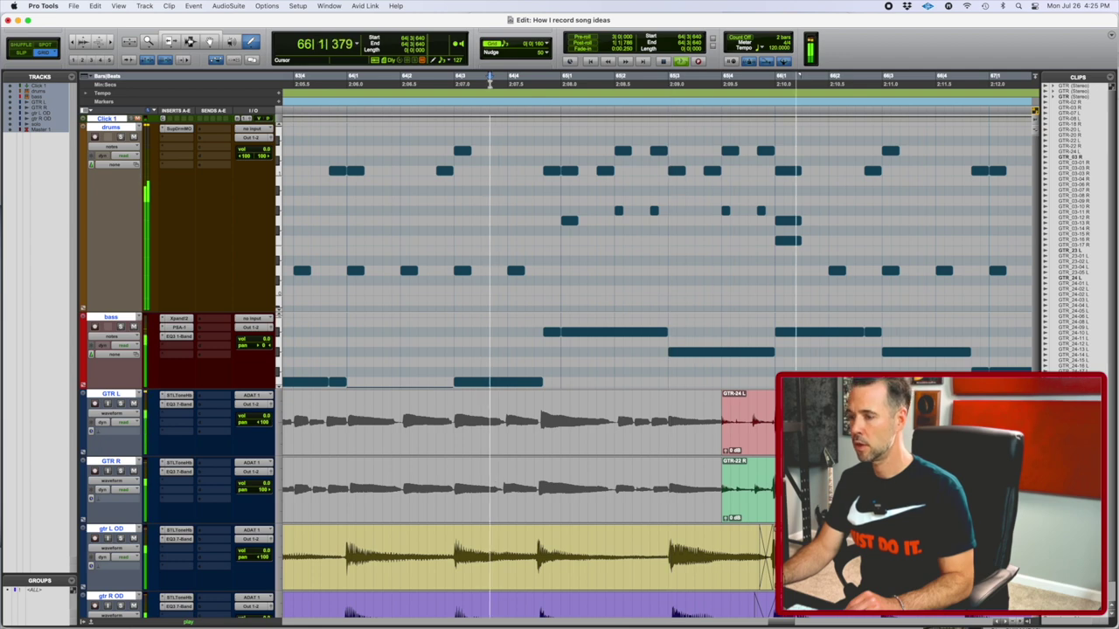
# Step: Delete the GTR L and GTR R audio from 65|4|000 to 66|1|000, and play from 64|4|000
pyautogui.scroll(-5, 507, 114)
pyautogui.click(385, 85)
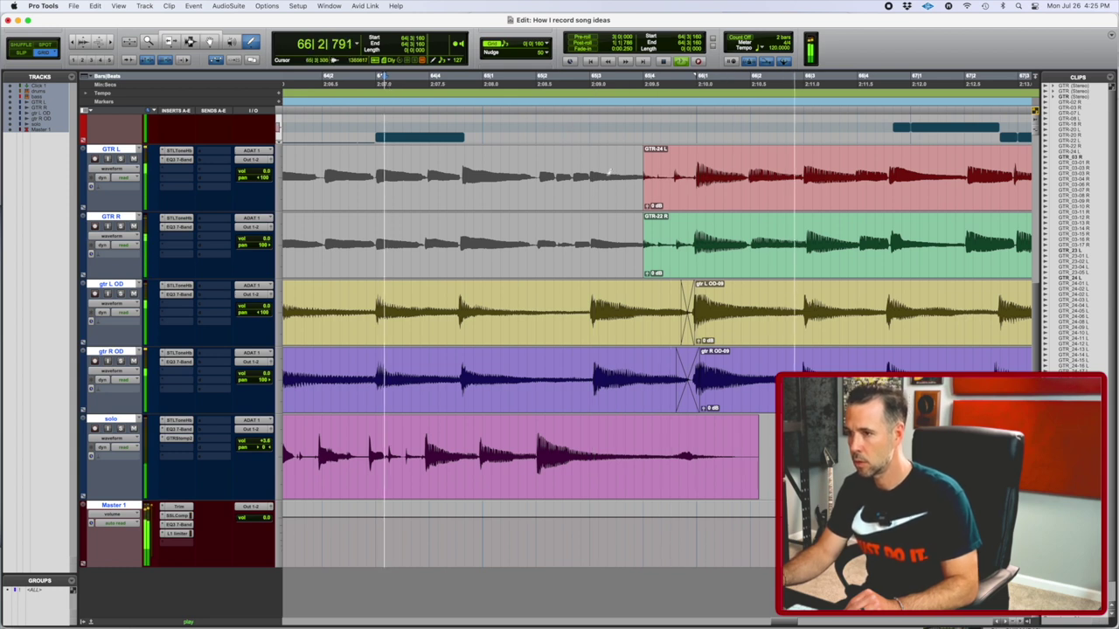
pyautogui.press('space')
pyautogui.moveTo(646, 175); pyautogui.dragTo(696, 250)
pyautogui.press('space')
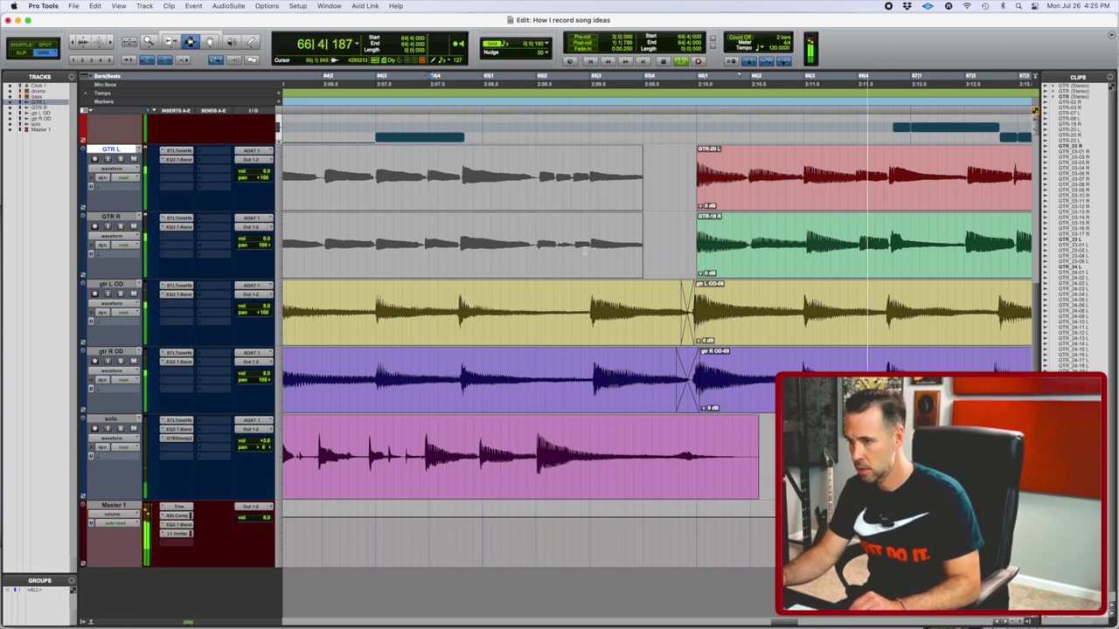
# Step: Listen to the arrangement up to bar 82, following the drum, bass and guitar parts along the timeline
pyautogui.press('r')
pyautogui.press('r')
pyautogui.press('r')
pyautogui.scroll(5, 747, 324)
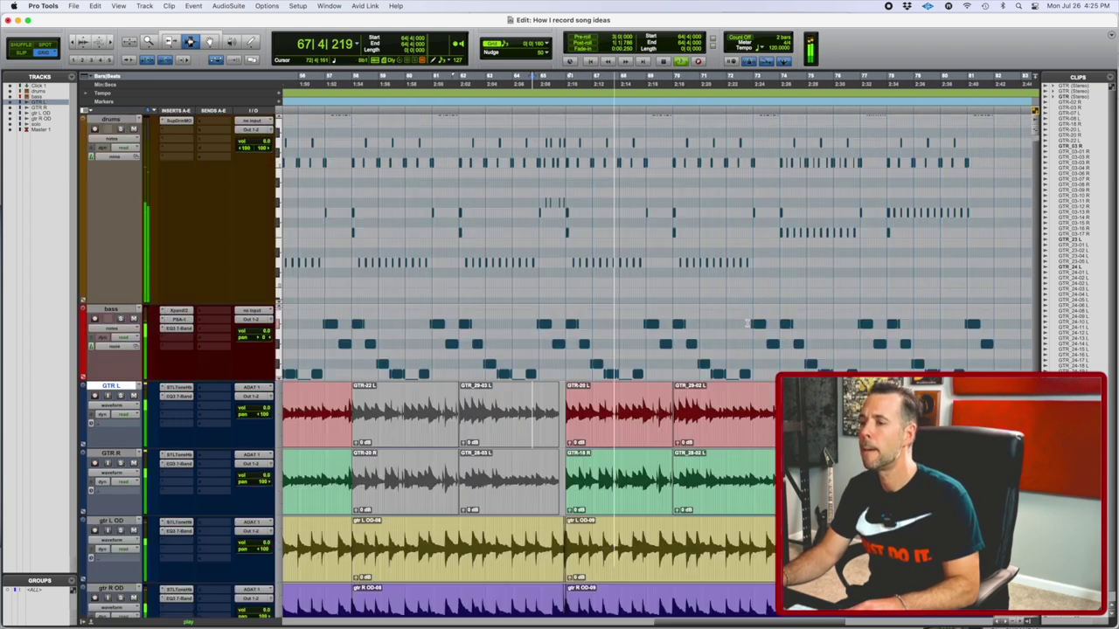
pyautogui.press('t')
pyautogui.hscroll(2, 747, 323)
pyautogui.press('ctrl+super+space')
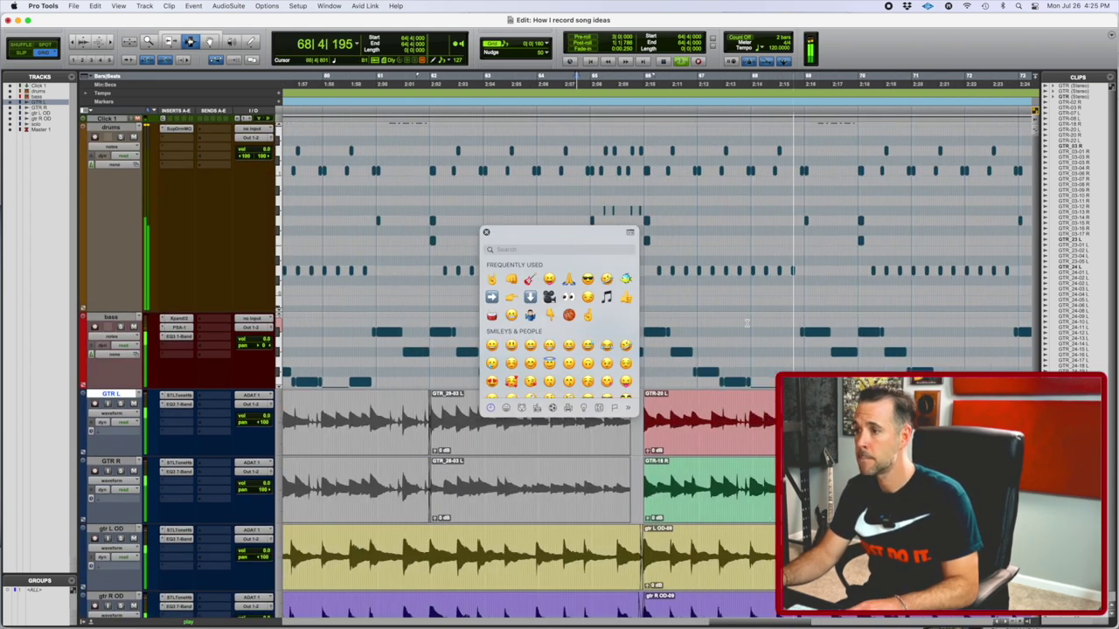
pyautogui.press('Escape')
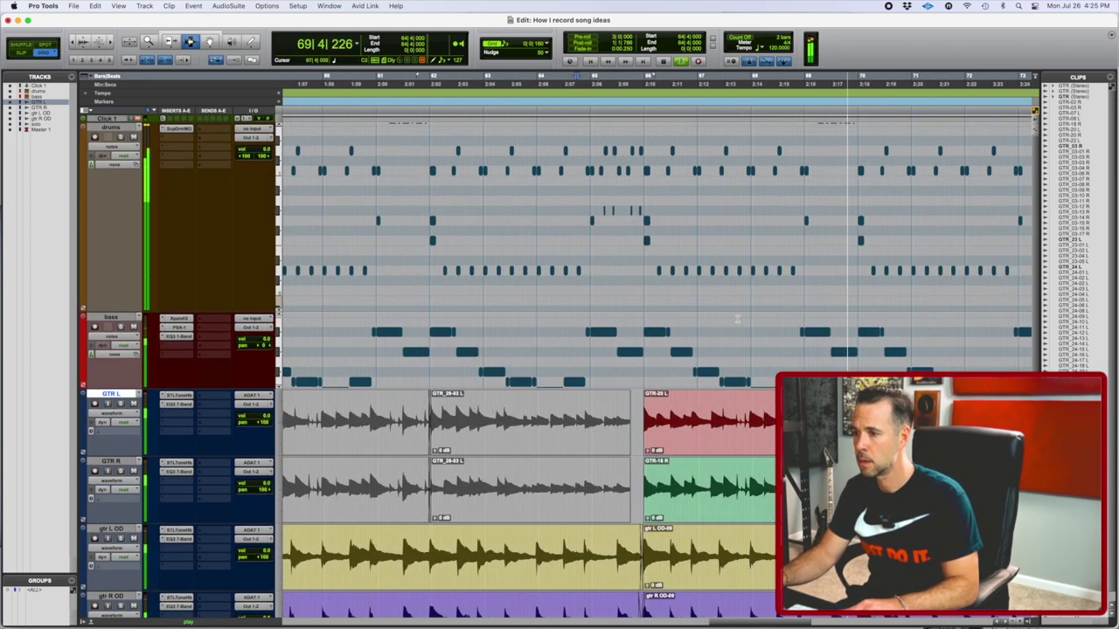
pyautogui.hscroll(3, 737, 318)
pyautogui.hscroll(3, 737, 320)
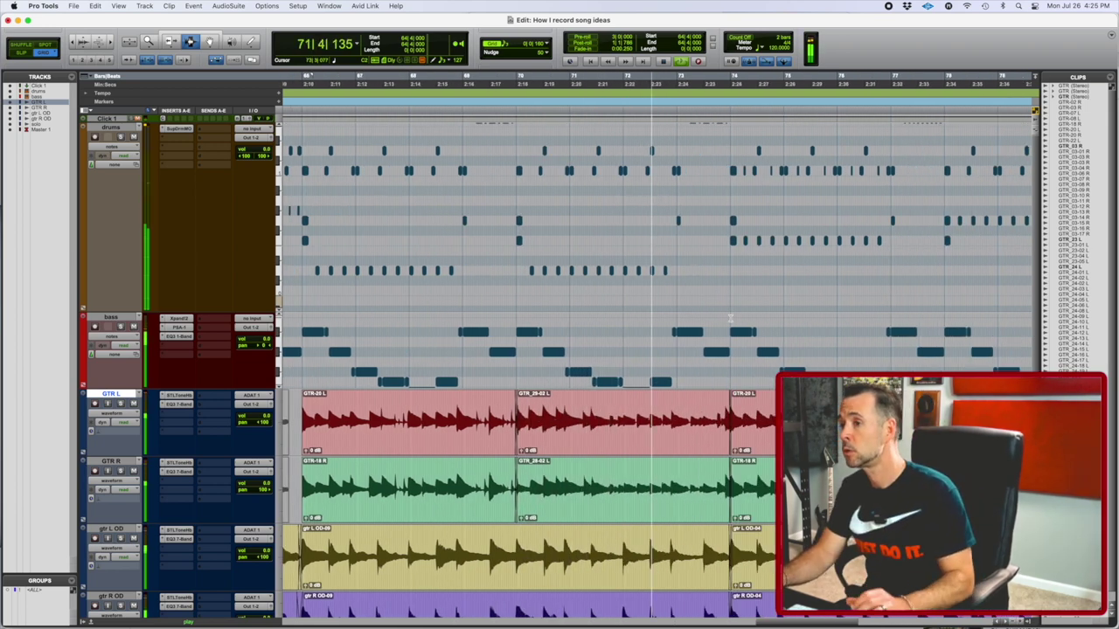
pyautogui.hscroll(3, 728, 319)
pyautogui.hscroll(1, 729, 319)
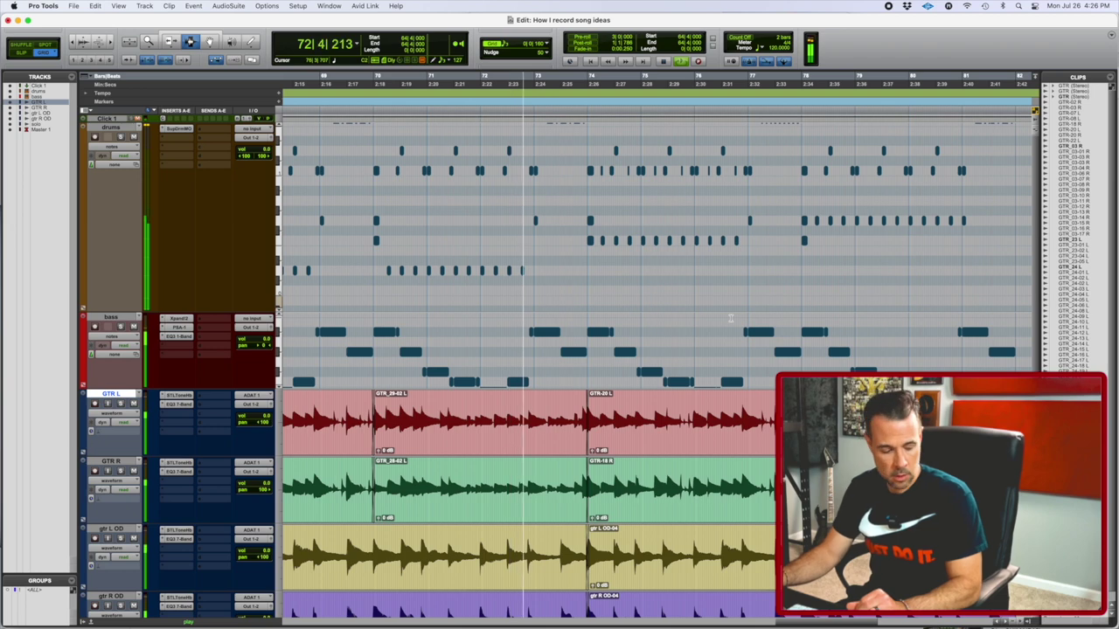
pyautogui.hscroll(3, 869, 322)
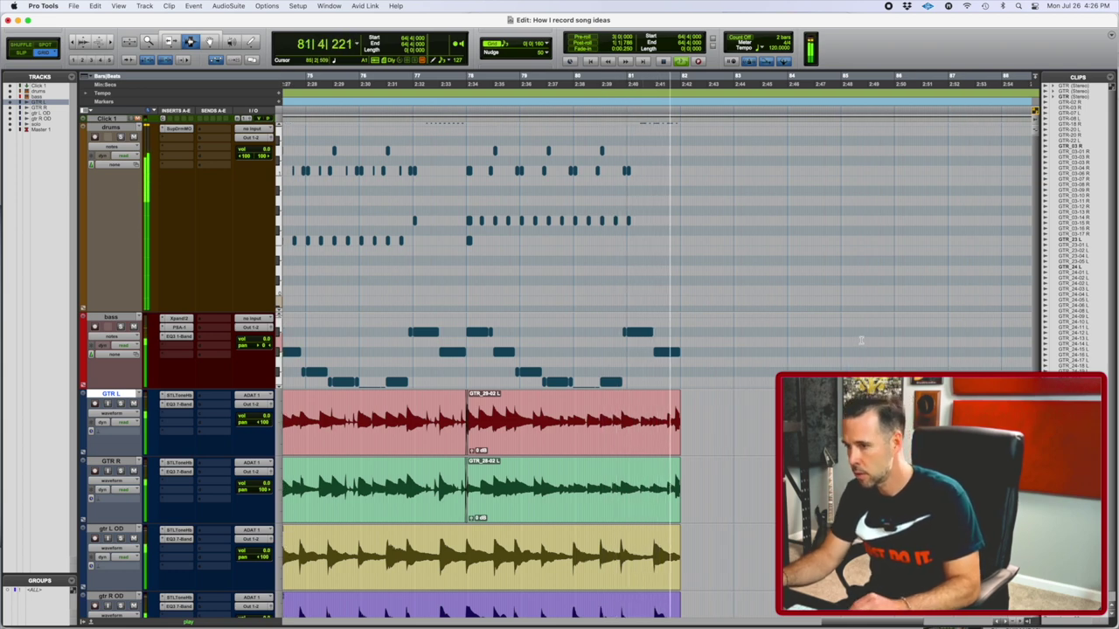
pyautogui.press('space')
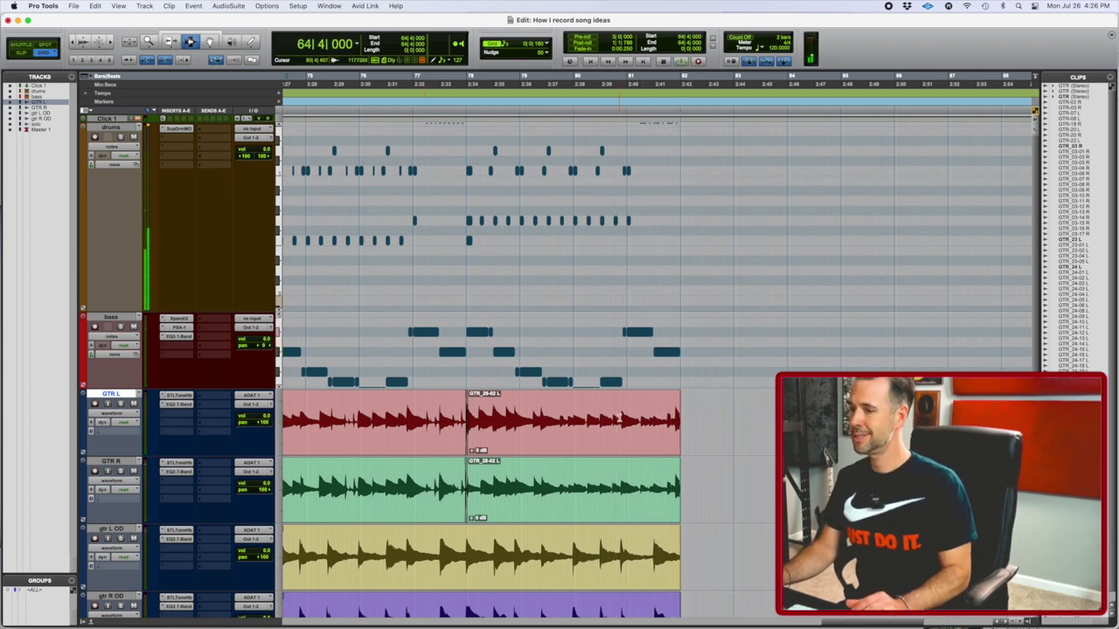
# Step: Audition the last bars before bar 82 and place the playback position at 79|4|000 on the drums track
pyautogui.click(505, 417)
pyautogui.press('space')
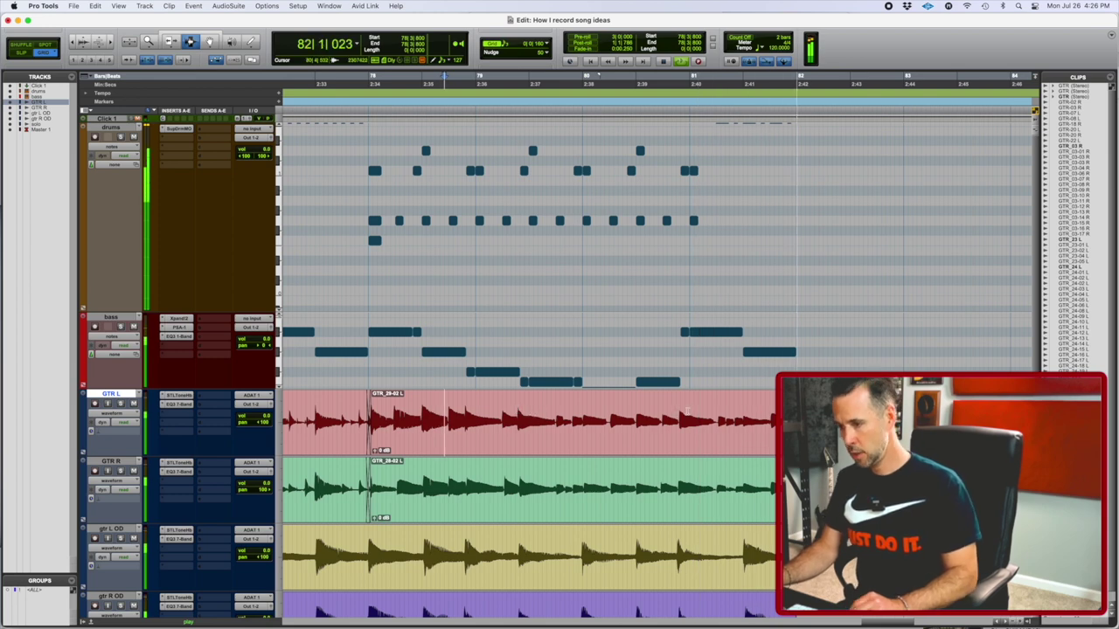
pyautogui.click(556, 421)
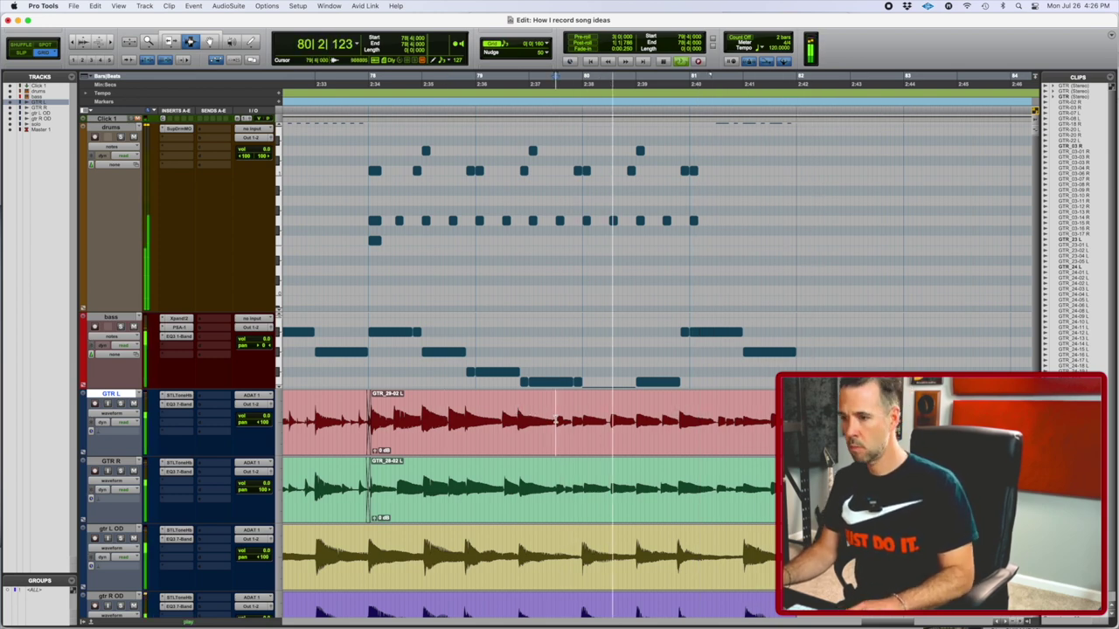
pyautogui.press('t')
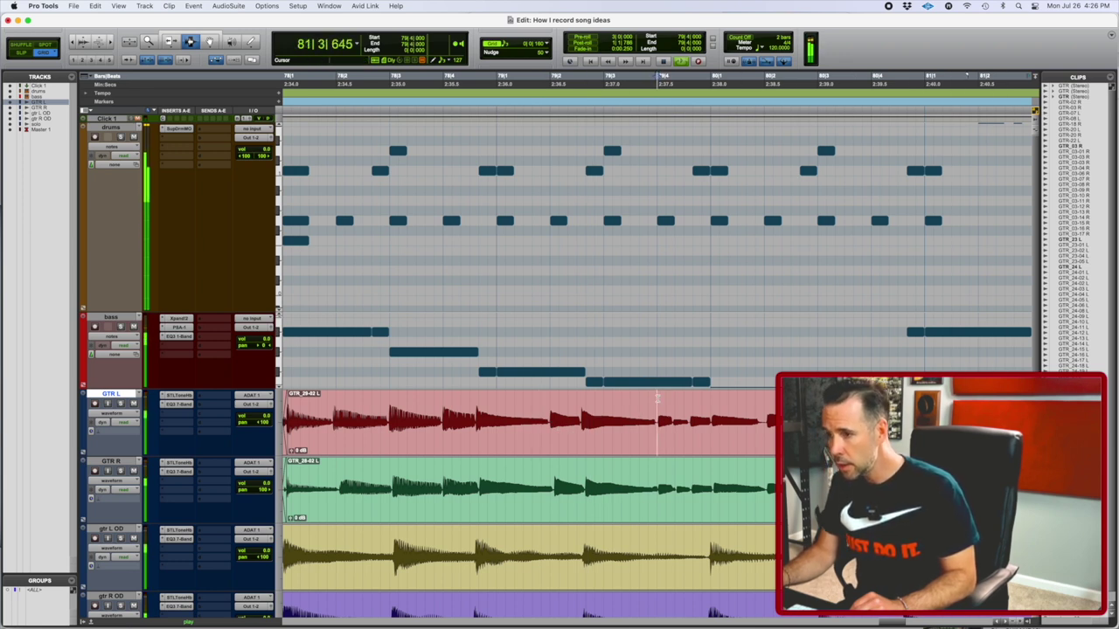
pyautogui.click(658, 192)
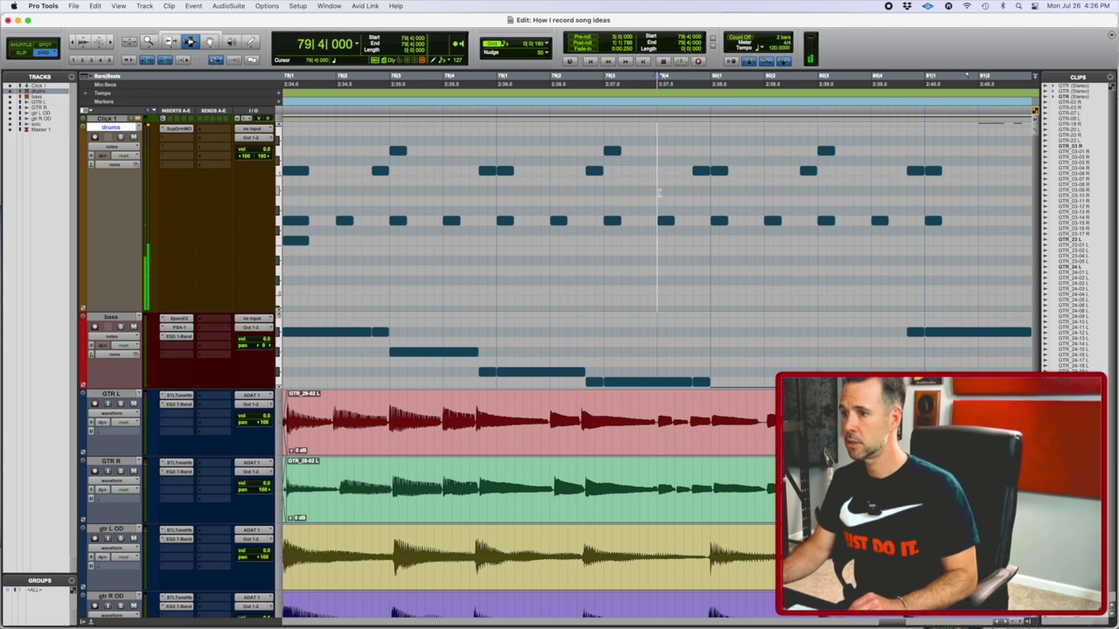
pyautogui.press('space')
pyautogui.press('space')
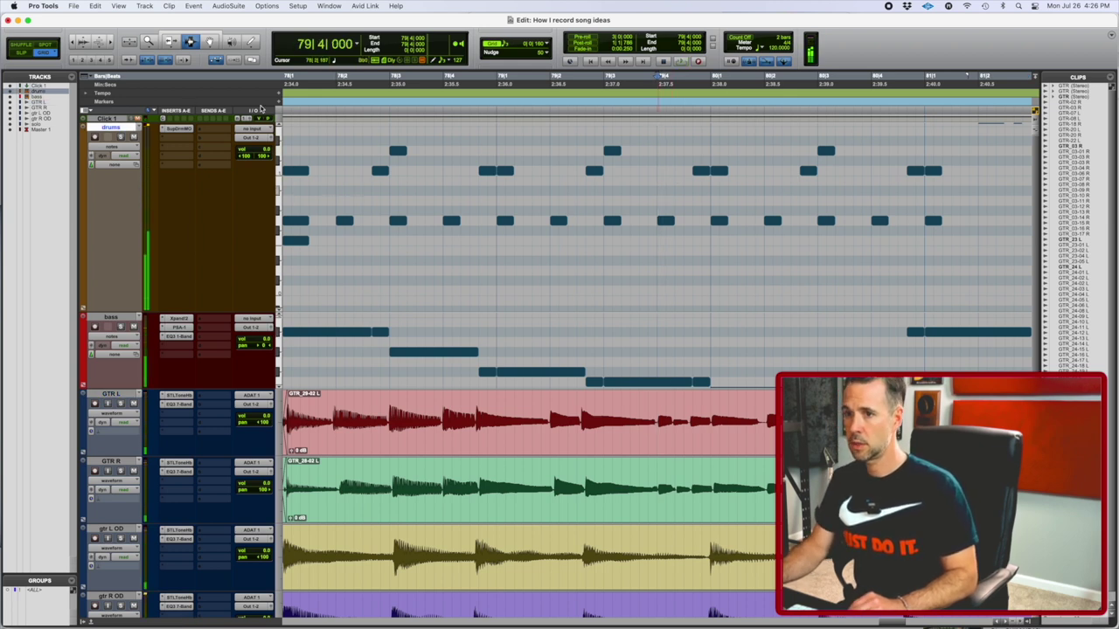
# Step: Add a marker named Location 1 at 79|4|000 and play the ending from there
pyautogui.press('KP_Enter')
pyautogui.press('Return')
pyautogui.press('space')
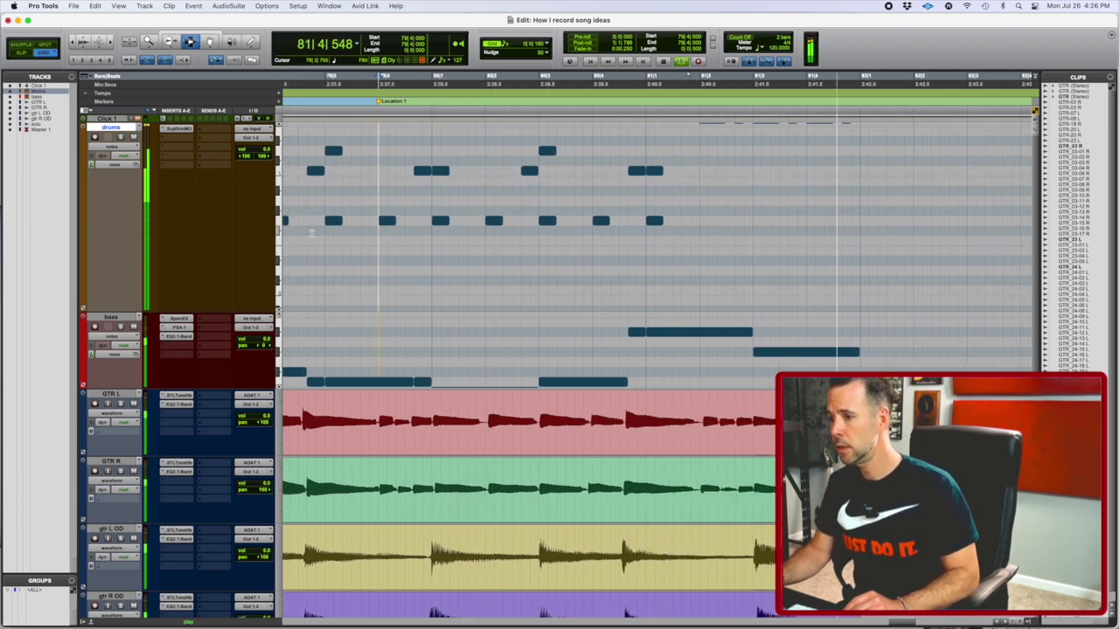
pyautogui.press('space')
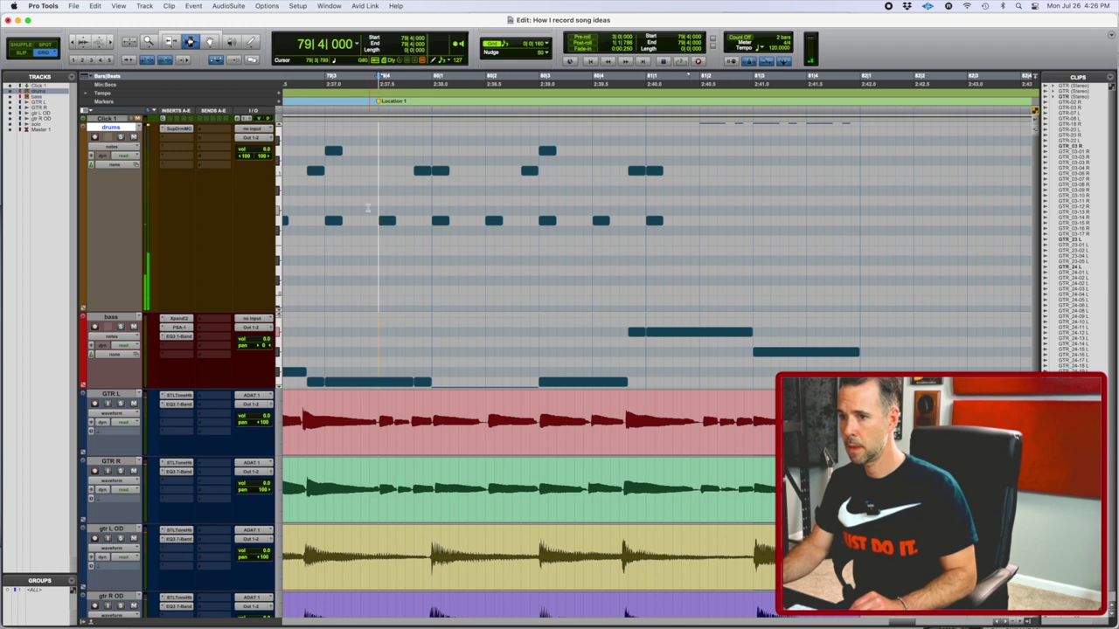
# Step: Try duplicating the 79|4|000 to 81|4|000 section across the drum, bass and guitar tracks, audition it from 79|3|480, and undo the duplication
pyautogui.moveTo(379, 207); pyautogui.dragTo(808, 605)
pyautogui.click(808, 605)
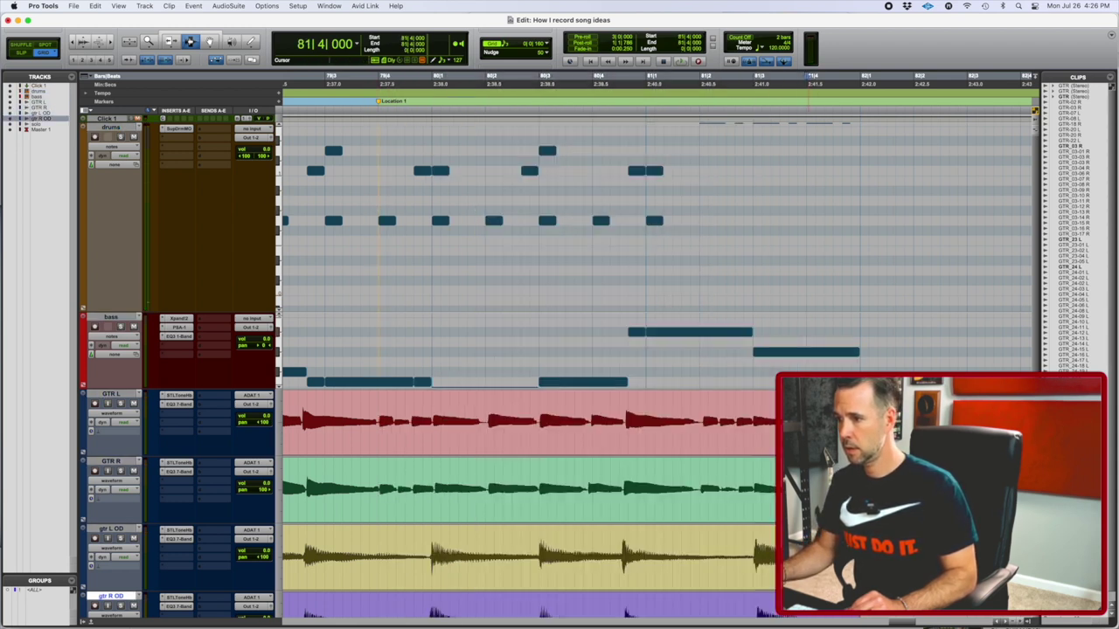
pyautogui.moveTo(808, 422); pyautogui.dragTo(383, 422)
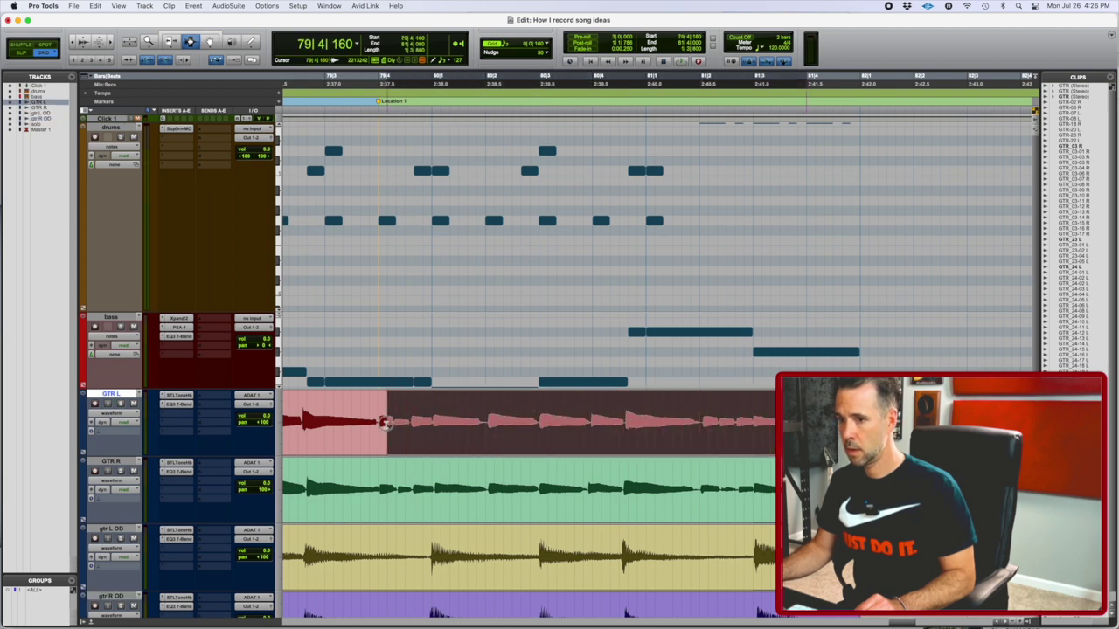
pyautogui.click(121, 128)
pyautogui.scroll(-5, 141, 374)
pyautogui.keyDown('shift'); pyautogui.click(120, 420); pyautogui.keyUp('shift')
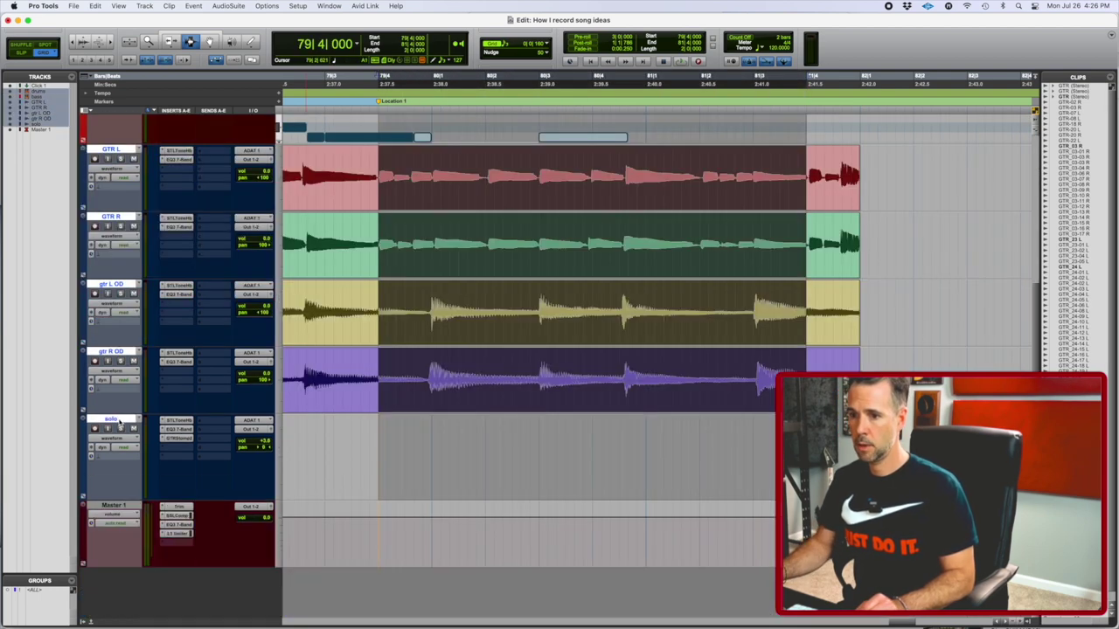
pyautogui.press('super+d')
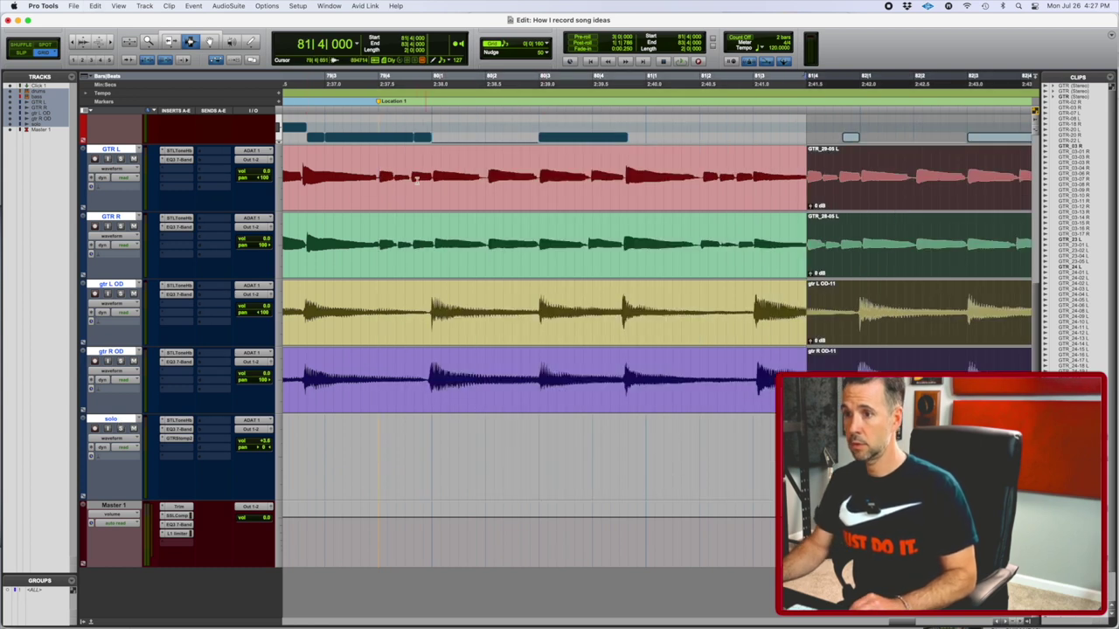
pyautogui.click(353, 188)
pyautogui.press('space')
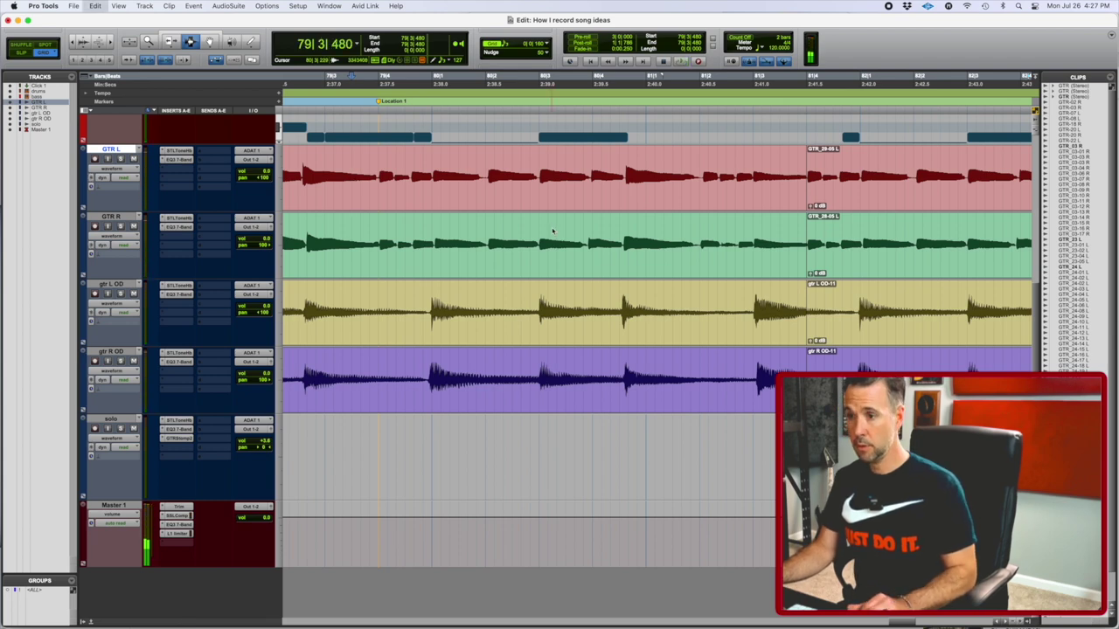
pyautogui.press('super+z')
# Step: Audition the ending from 79|3|480 into bar 81, listening for where the drum part stops
pyautogui.click(353, 201)
pyautogui.press('space')
pyautogui.scroll(5, 351, 201)
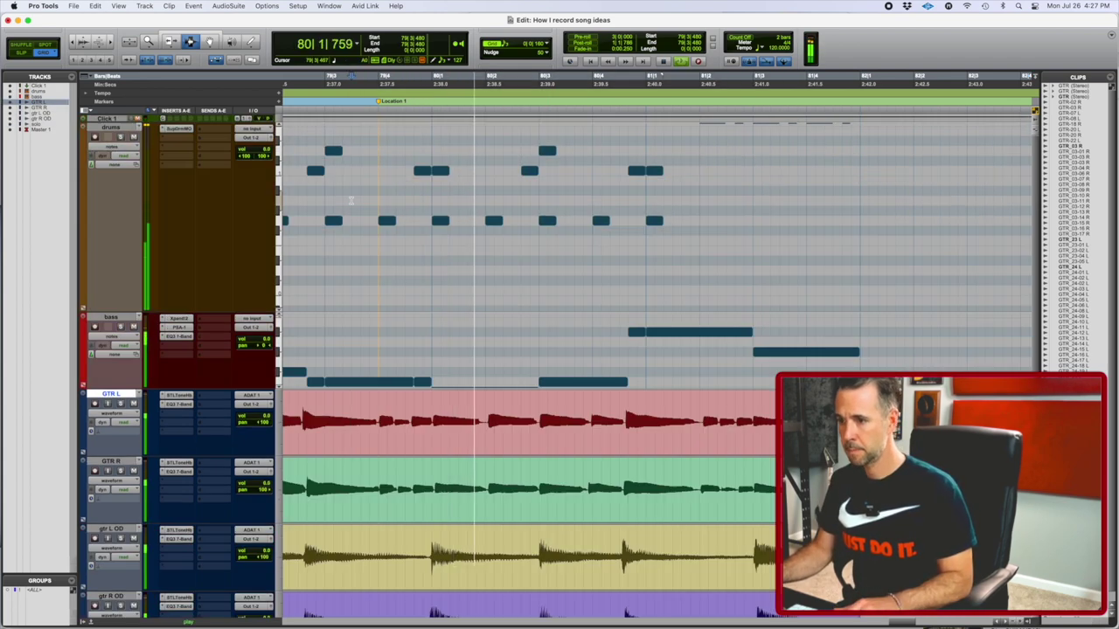
pyautogui.scroll(-5, 351, 201)
pyautogui.scroll(5, 351, 201)
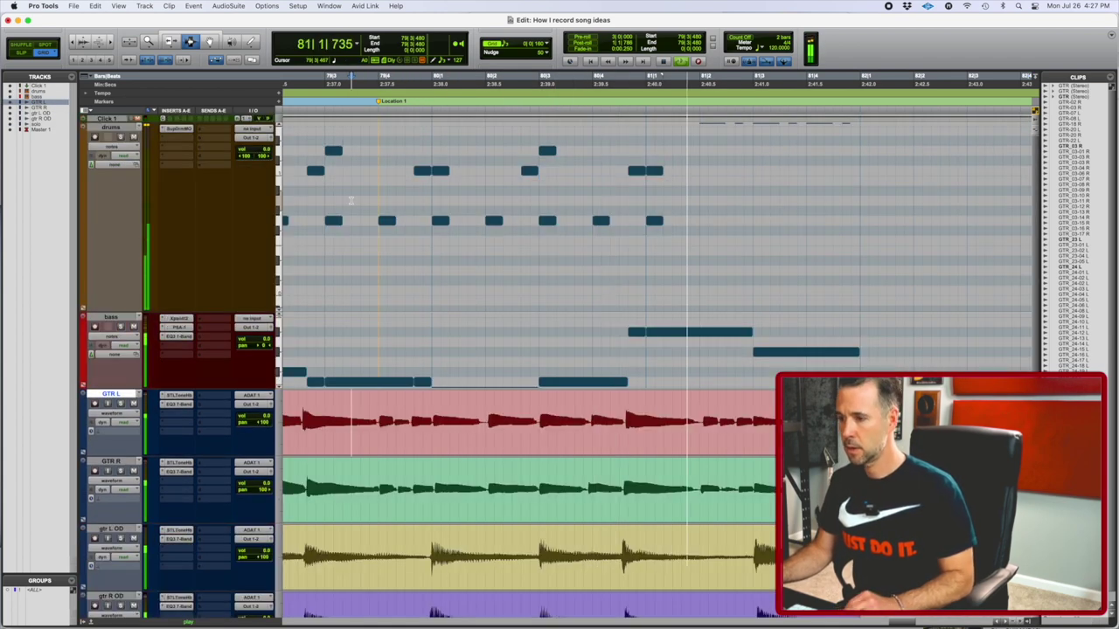
pyautogui.press('space')
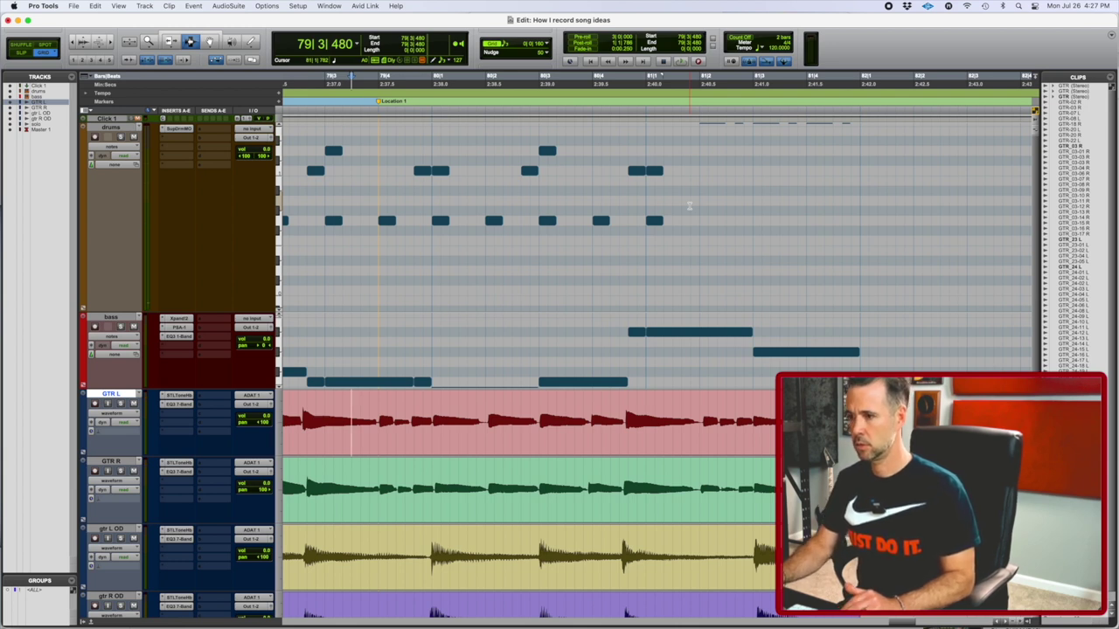
pyautogui.press('space')
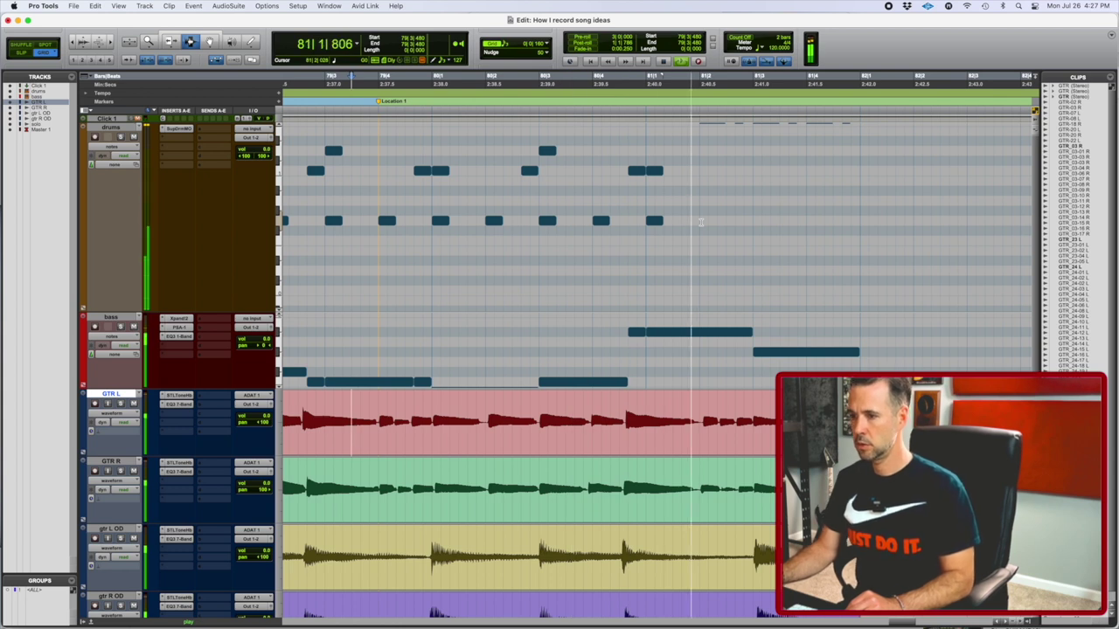
pyautogui.press('space')
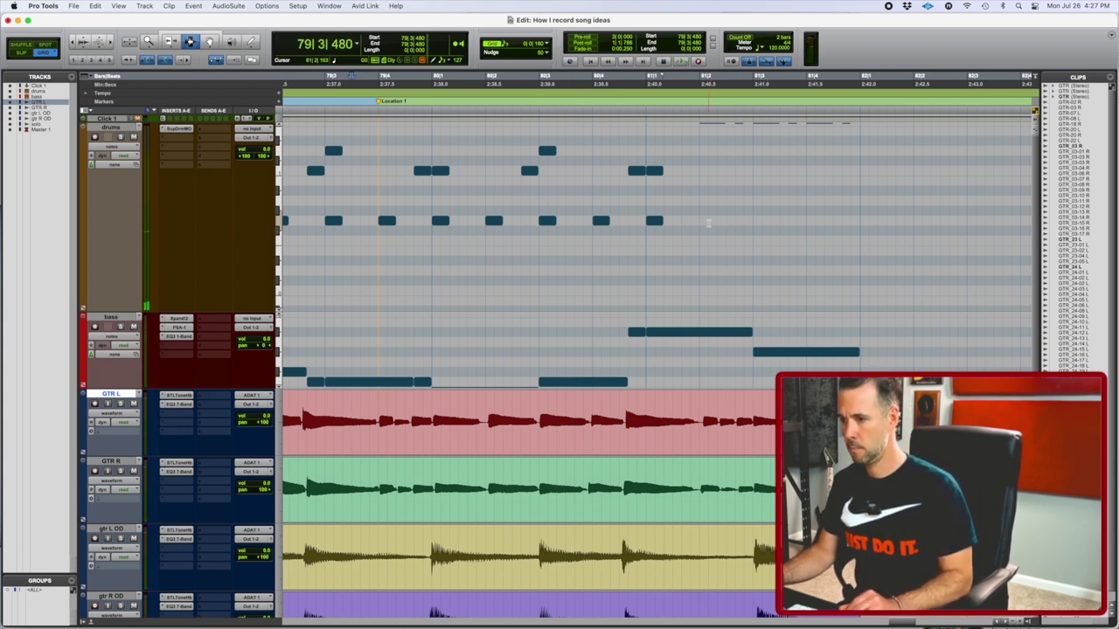
# Step: Draw snare notes at 81|2|000 and 81|2|320 on the drums track, and audition them from 80|4|480
pyautogui.moveTo(700, 192); pyautogui.dragTo(859, 182)
pyautogui.press('Down')
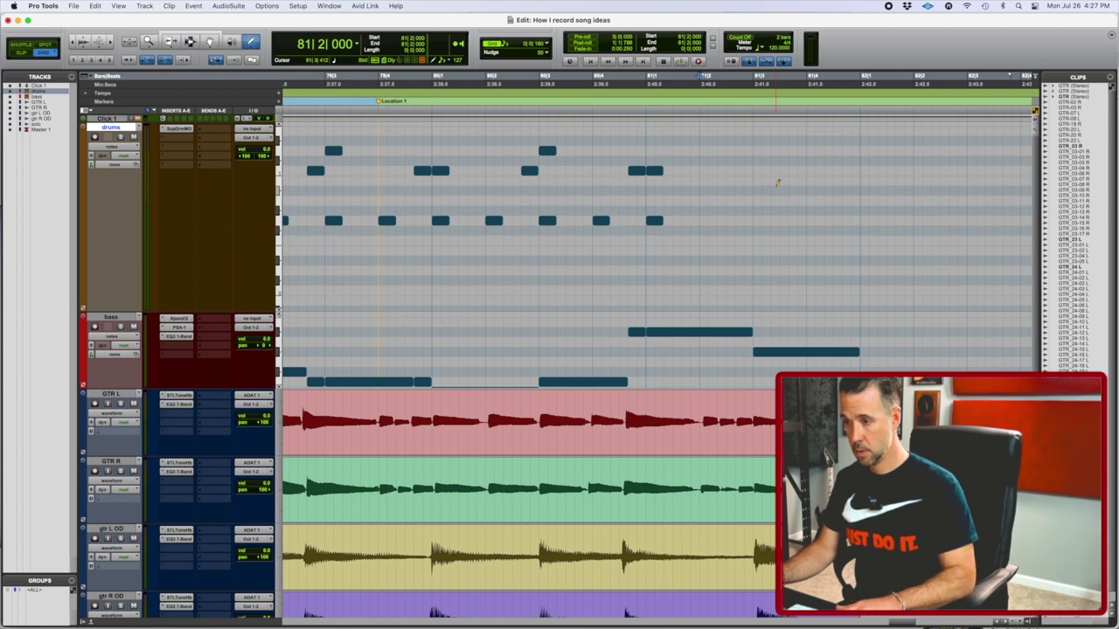
pyautogui.press('t')
pyautogui.press('t')
pyautogui.press('space')
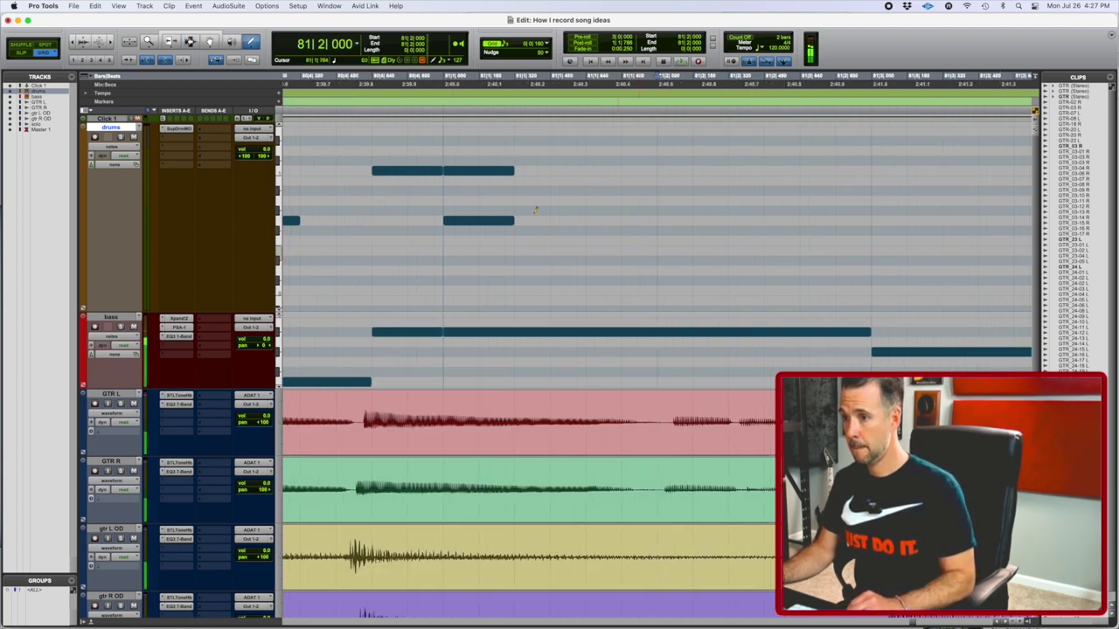
pyautogui.press('space')
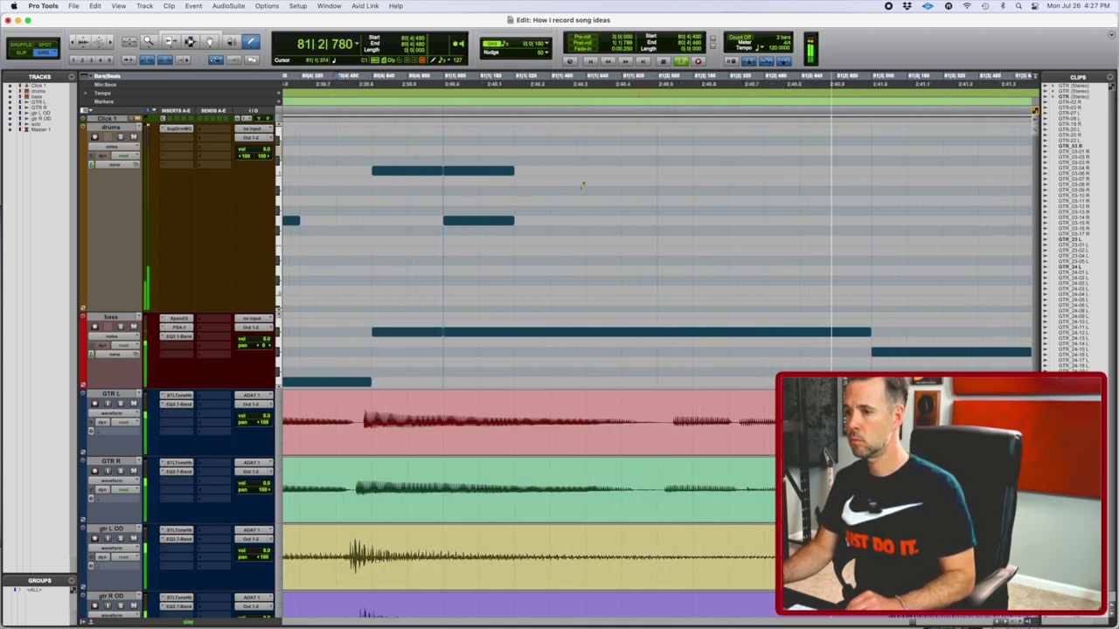
pyautogui.press('space')
pyautogui.click(671, 202)
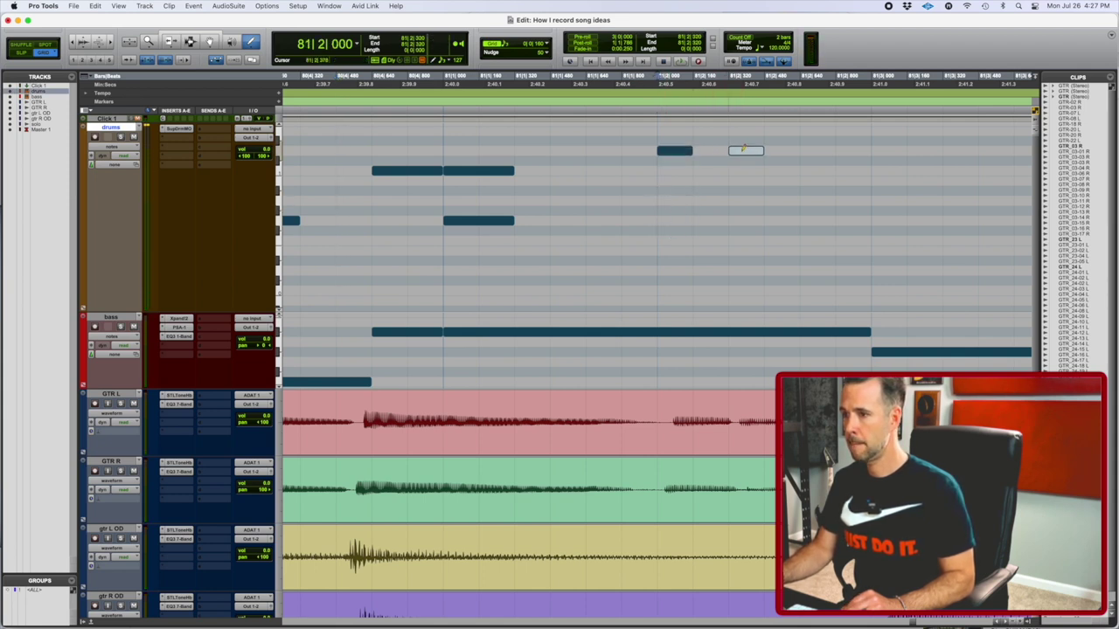
pyautogui.press('space')
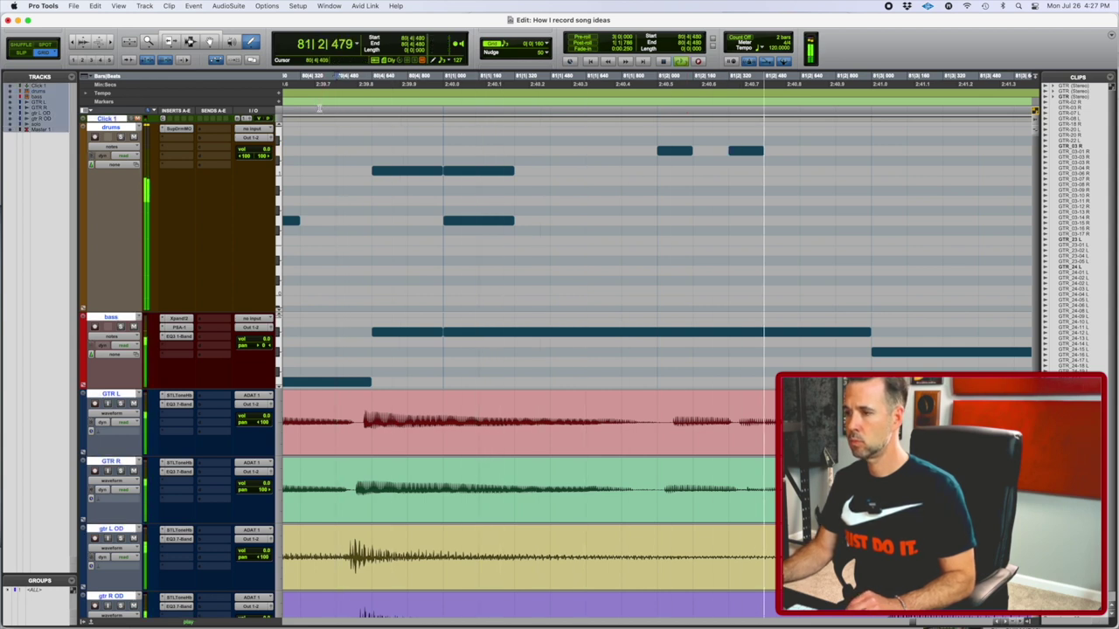
pyautogui.press('space')
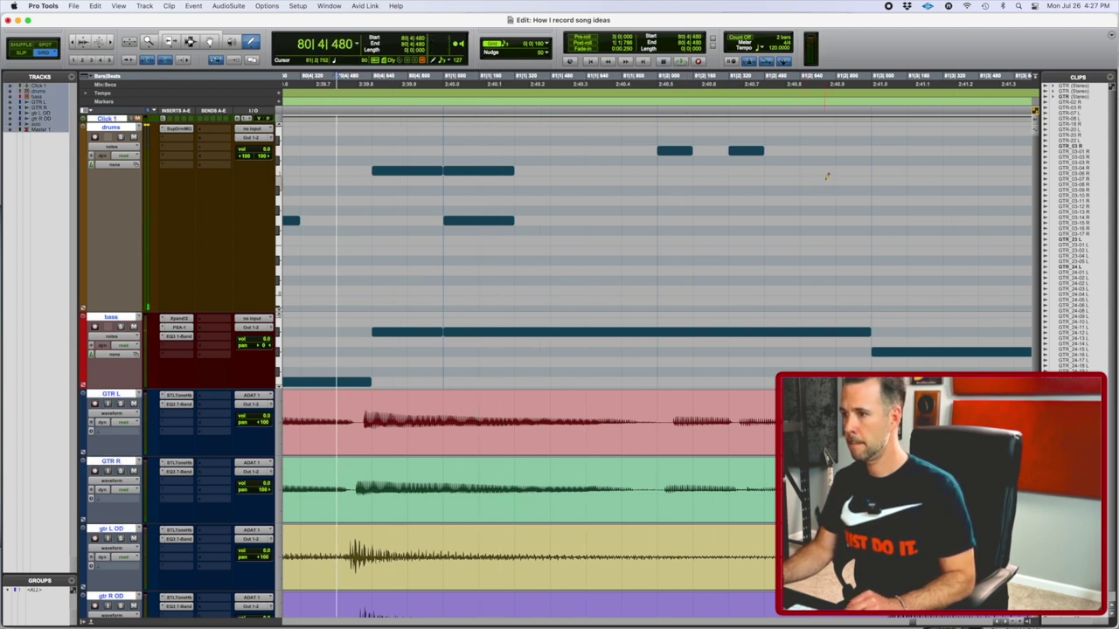
# Step: Draw B0 notes at 81|2|640 and 81|3|000 on the drums track, auditioning the fill from within beat 81|1
pyautogui.click(877, 181)
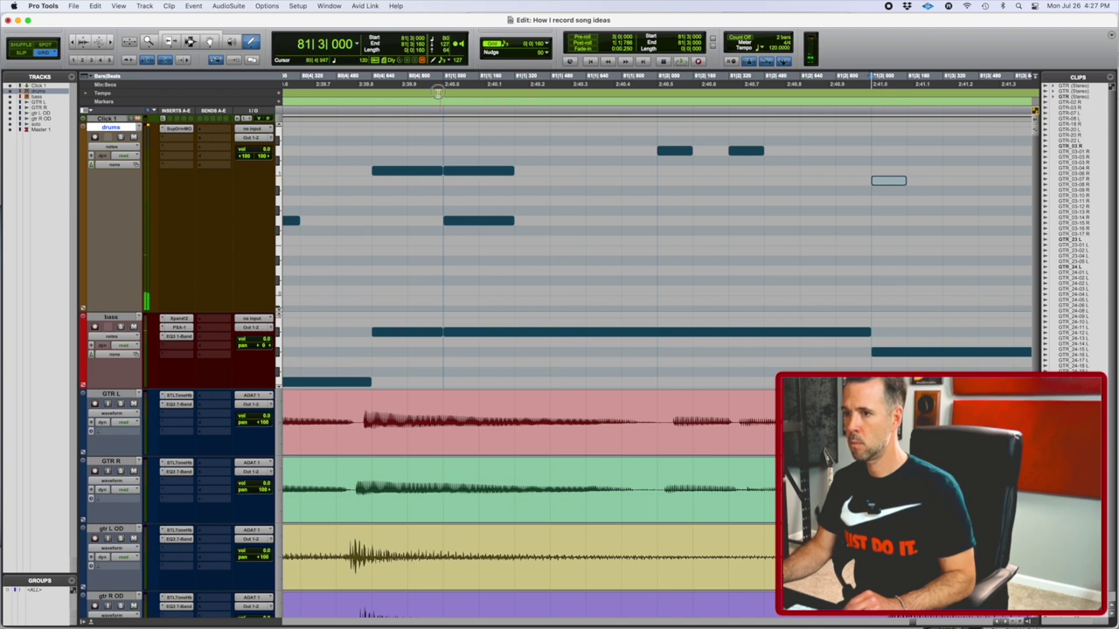
pyautogui.press('space')
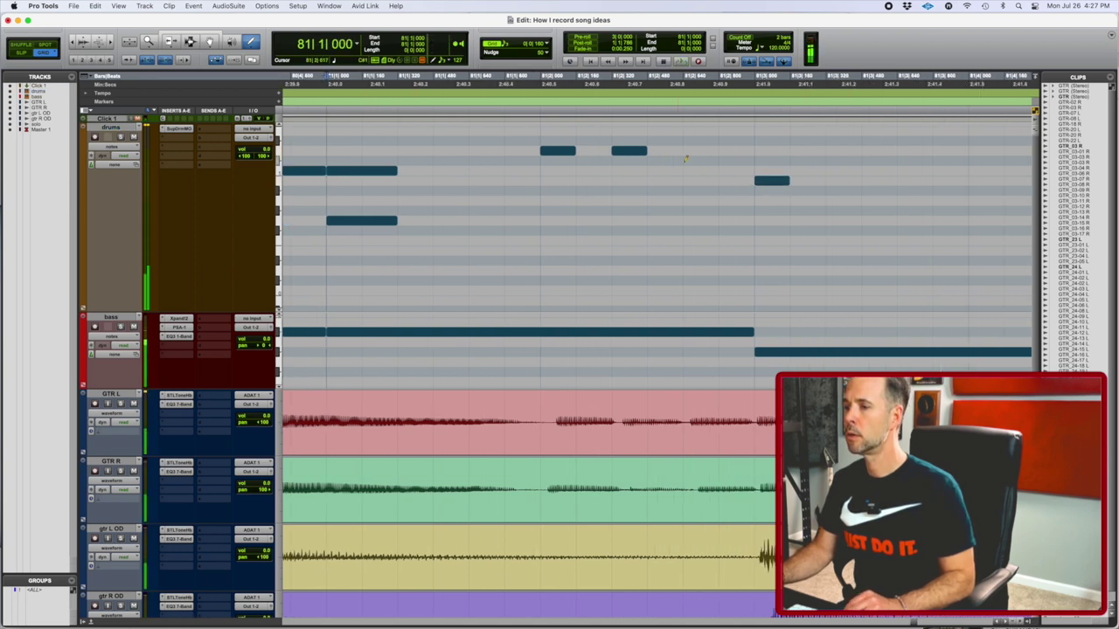
pyautogui.moveTo(774, 183); pyautogui.dragTo(721, 182)
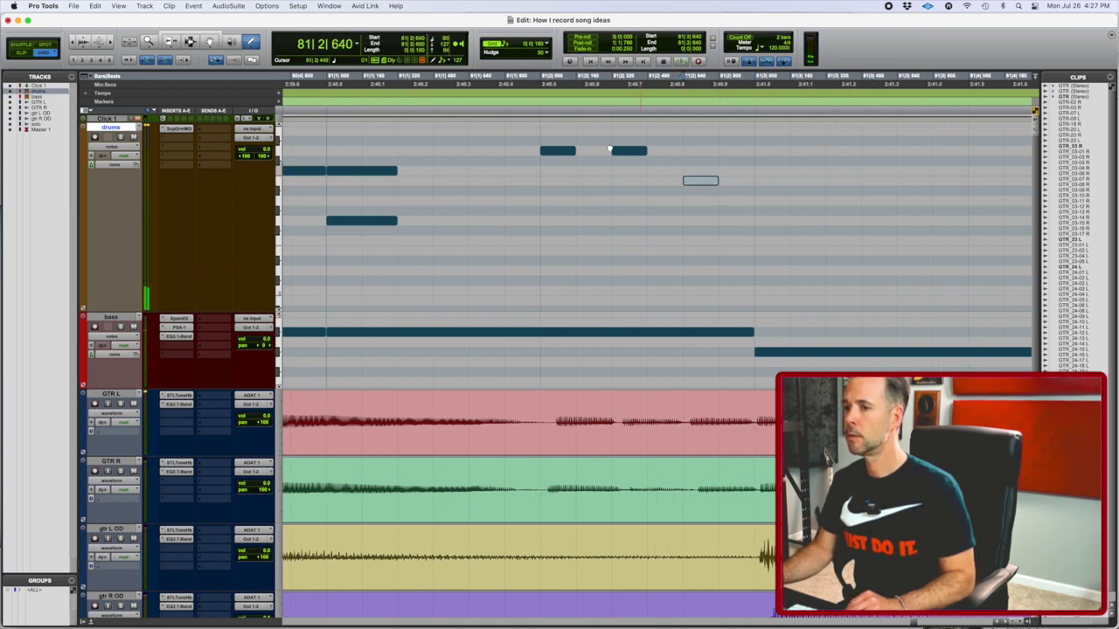
pyautogui.press('space')
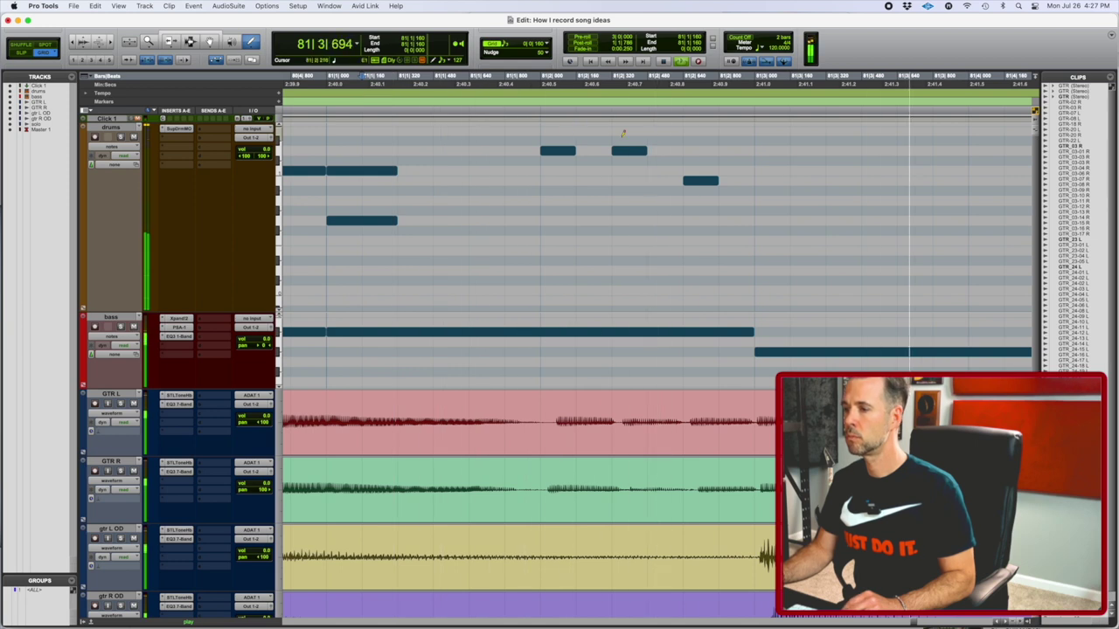
pyautogui.press('space')
pyautogui.press('space')
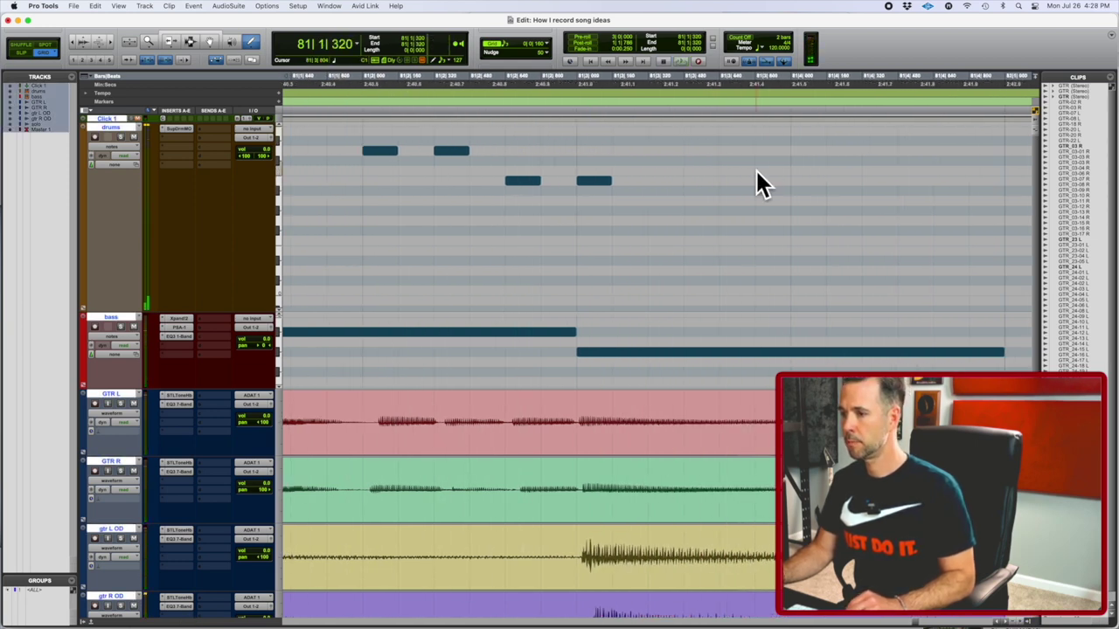
# Step: Draw descending tom notes at 81|4|000, 81|4|320 and 81|4|640, double each with a hit 25 ticks late, and play the fill
pyautogui.scroll(3, 778, 125)
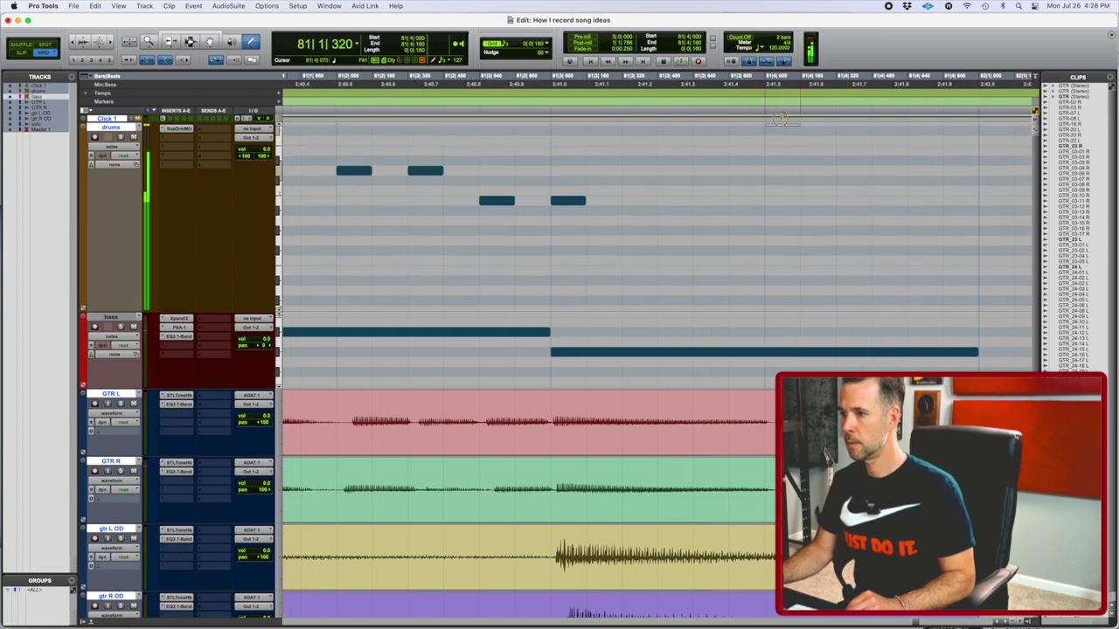
pyautogui.scroll(1, 781, 127)
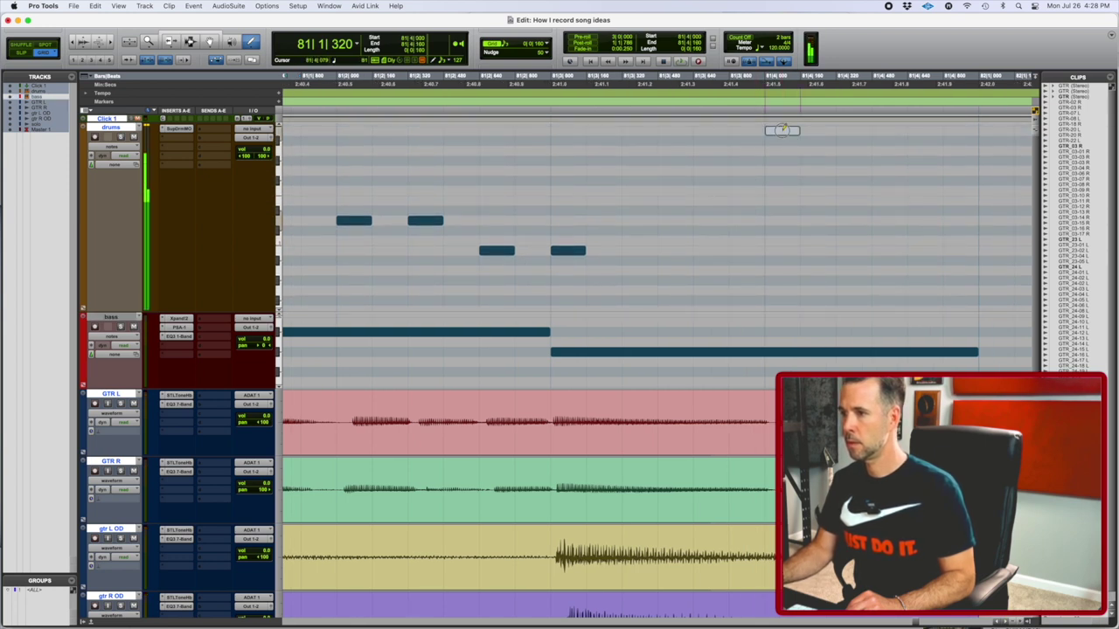
pyautogui.click(782, 130)
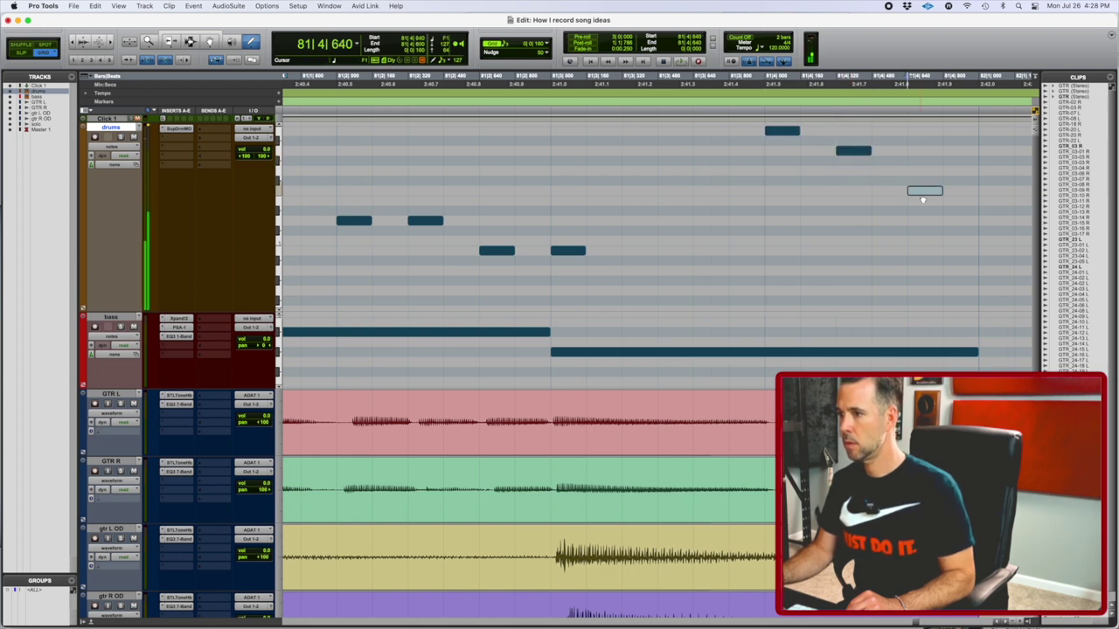
pyautogui.click(916, 170)
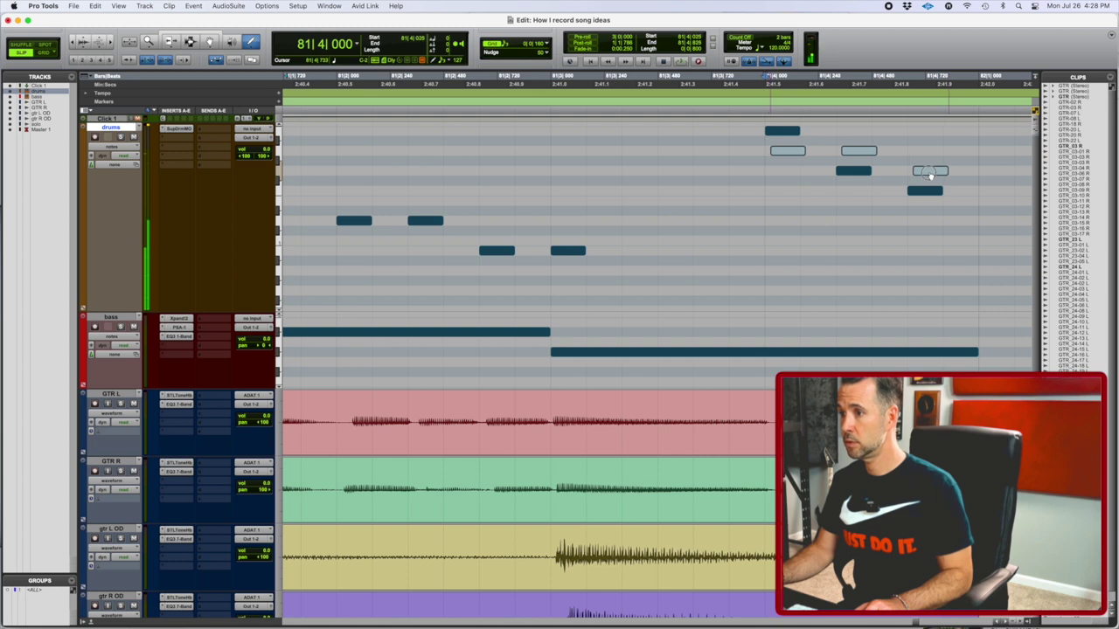
pyautogui.hscroll(-3, 555, 212)
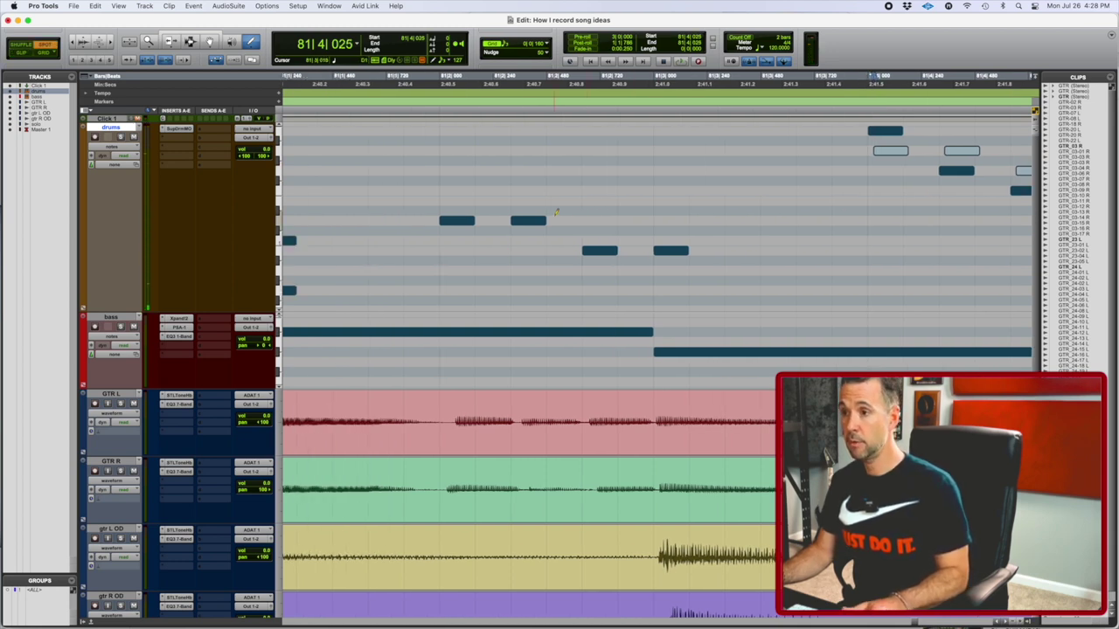
pyautogui.hscroll(-2, 554, 212)
pyautogui.press('space')
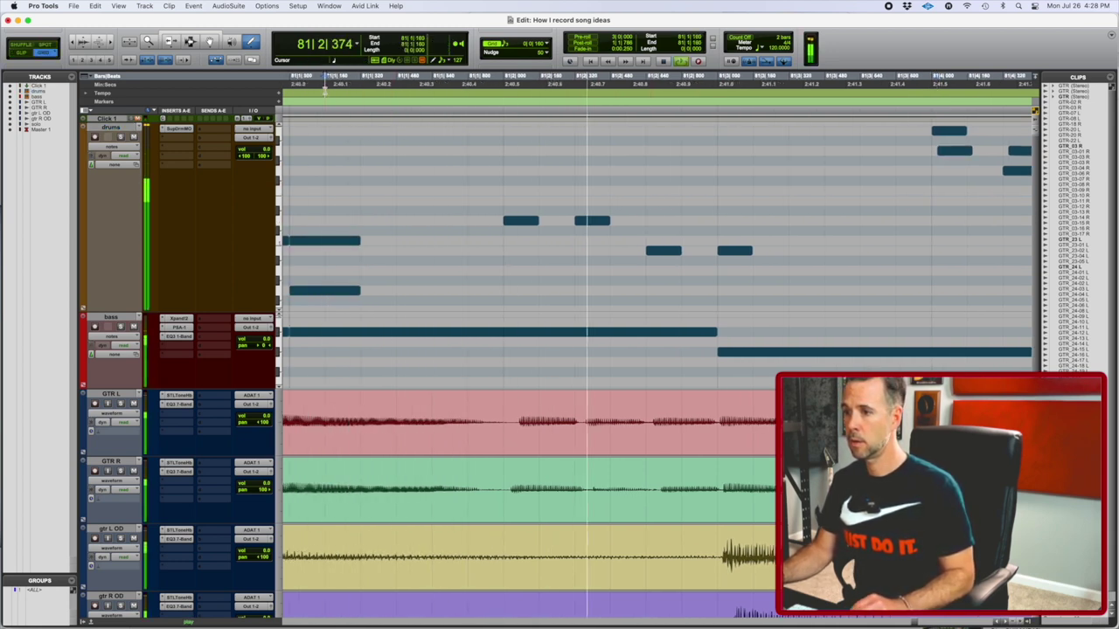
# Step: Draw an F#0 note at 81|2|640 and a note one row higher at 81|3|000, and play the fill from 81|1|160
pyautogui.press('space')
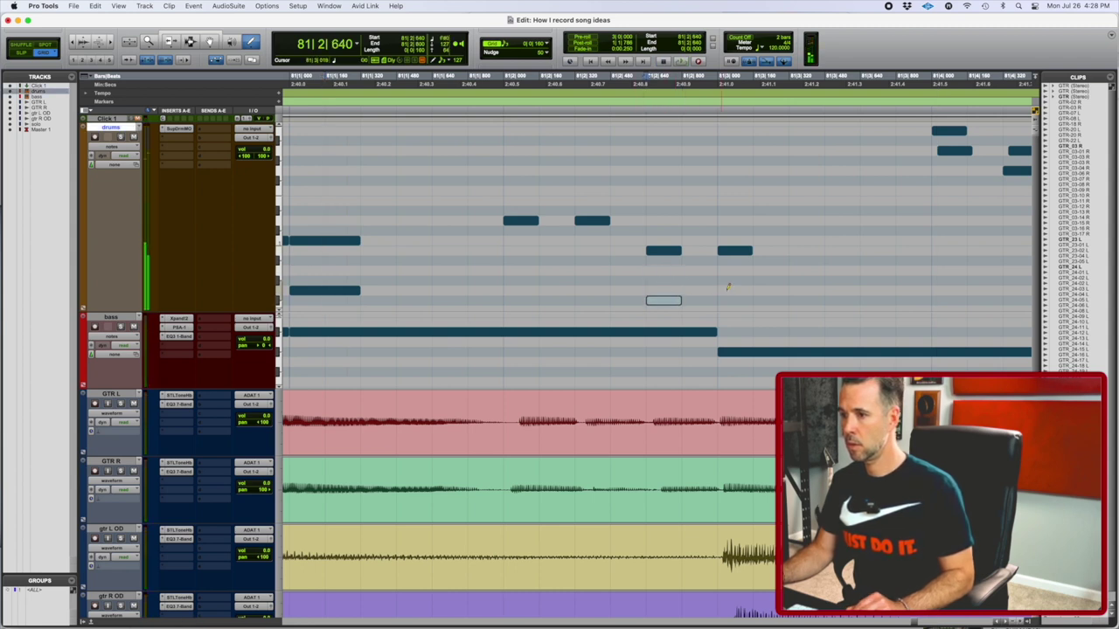
pyautogui.click(312, 88)
pyautogui.press('space')
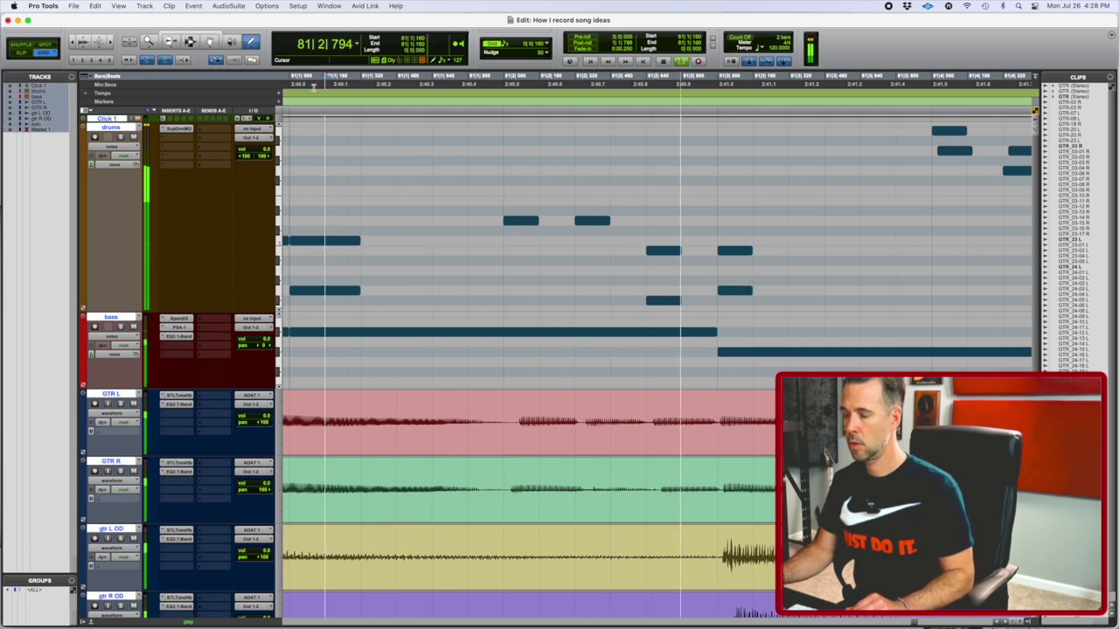
pyautogui.press('r')
pyautogui.press('r')
pyautogui.press('r')
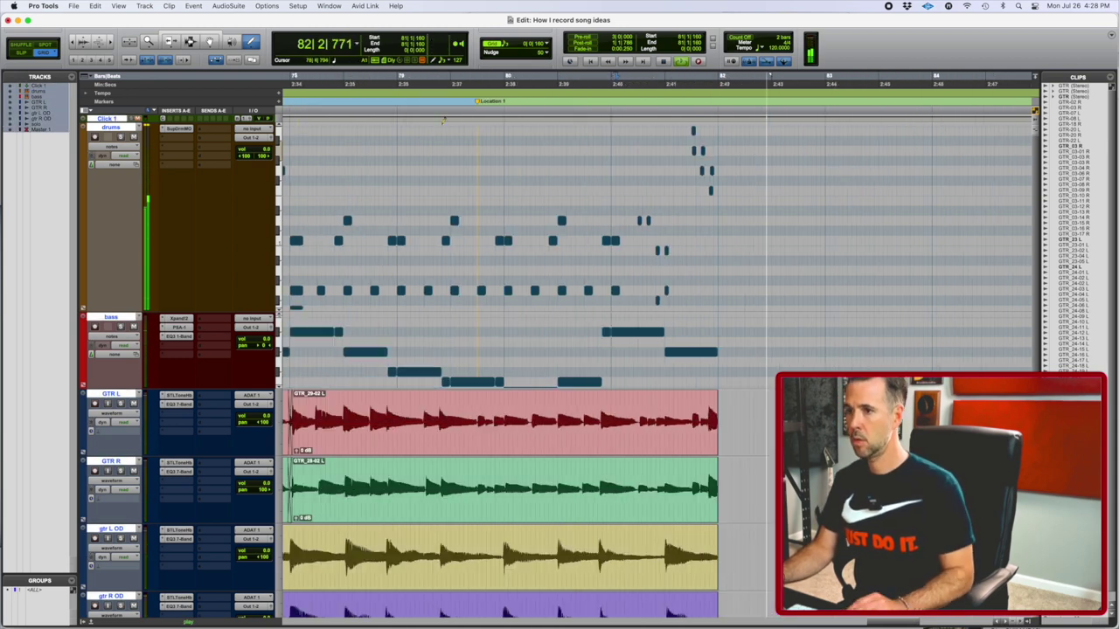
pyautogui.press('space')
# Step: Audition the finished drum fill in context from 78|1|640 up to bar 82
pyautogui.click(308, 83)
pyautogui.press('space')
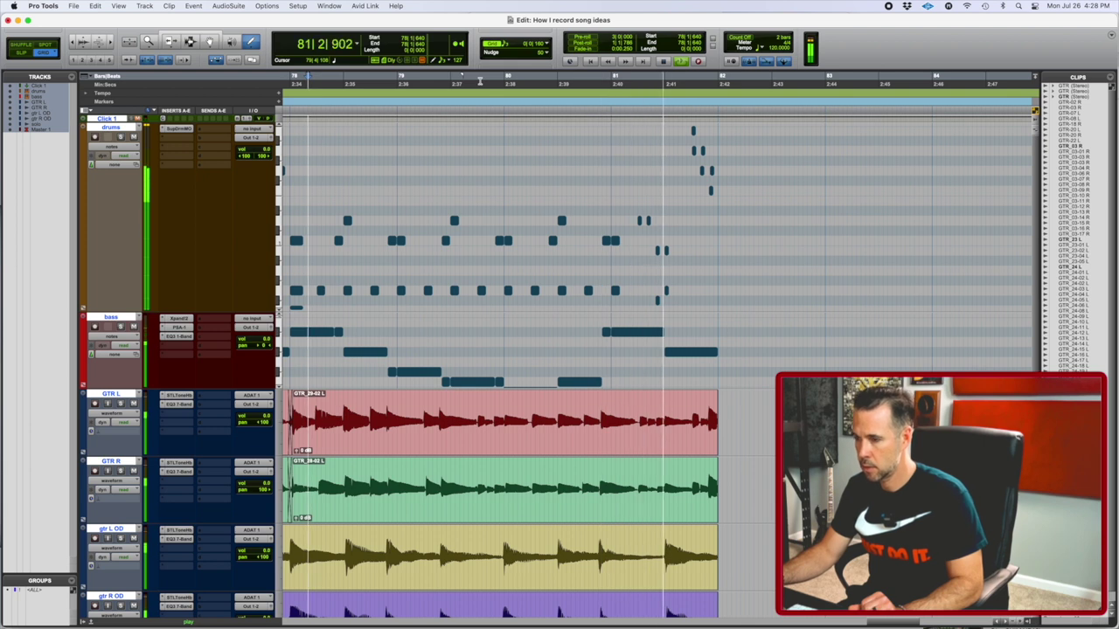
pyautogui.press('space')
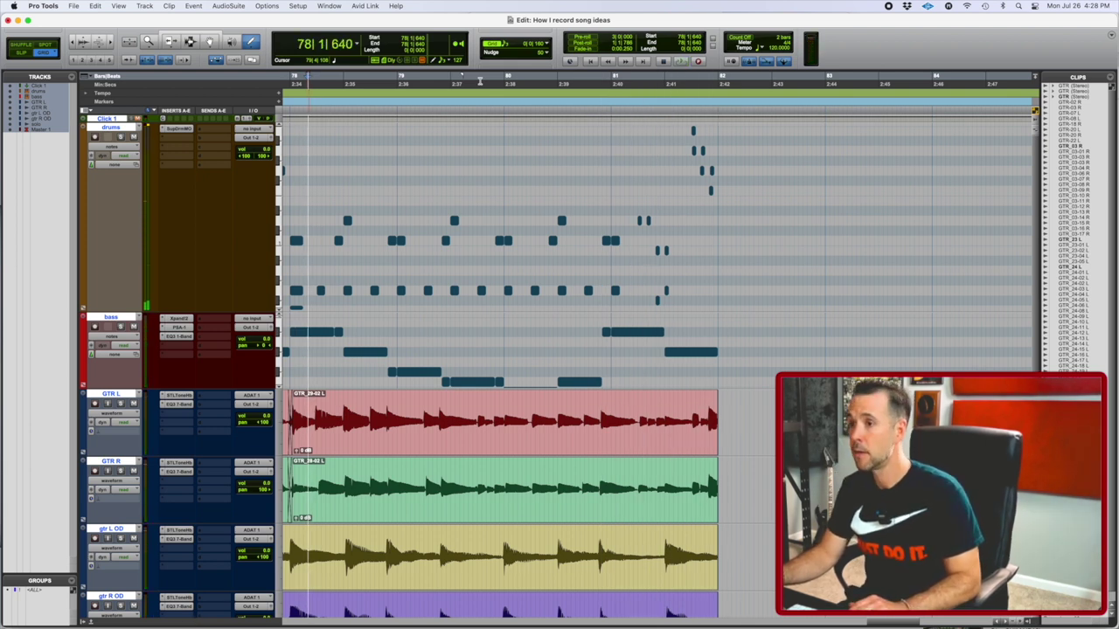
pyautogui.press('space')
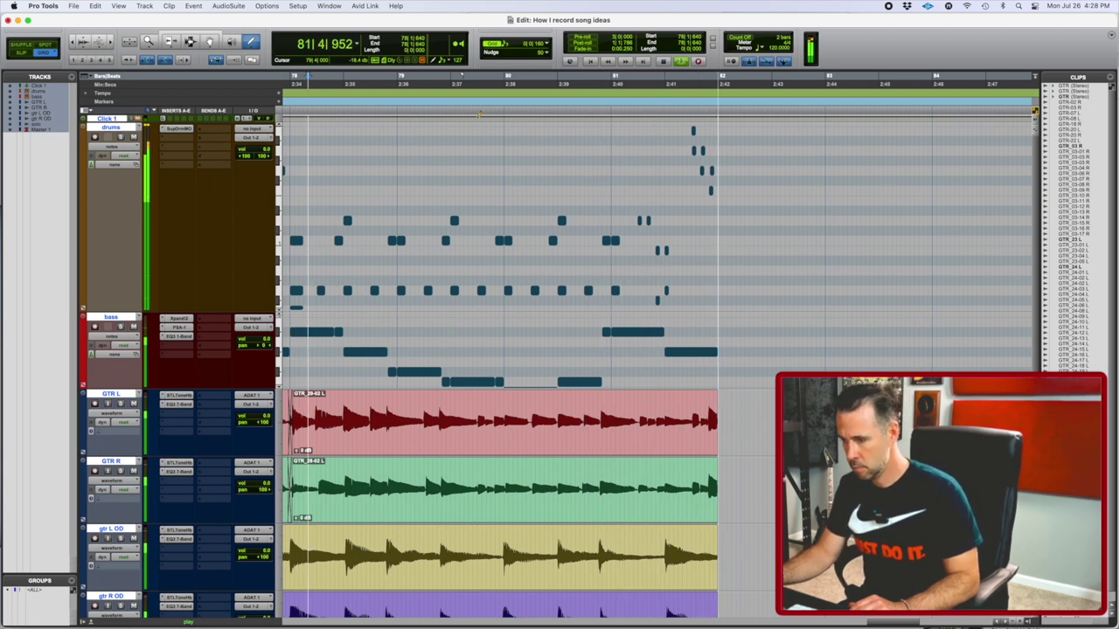
# Step: Audition the drum fill and ending, playing from 80|3|800 and again from 80|4|320
pyautogui.press('space')
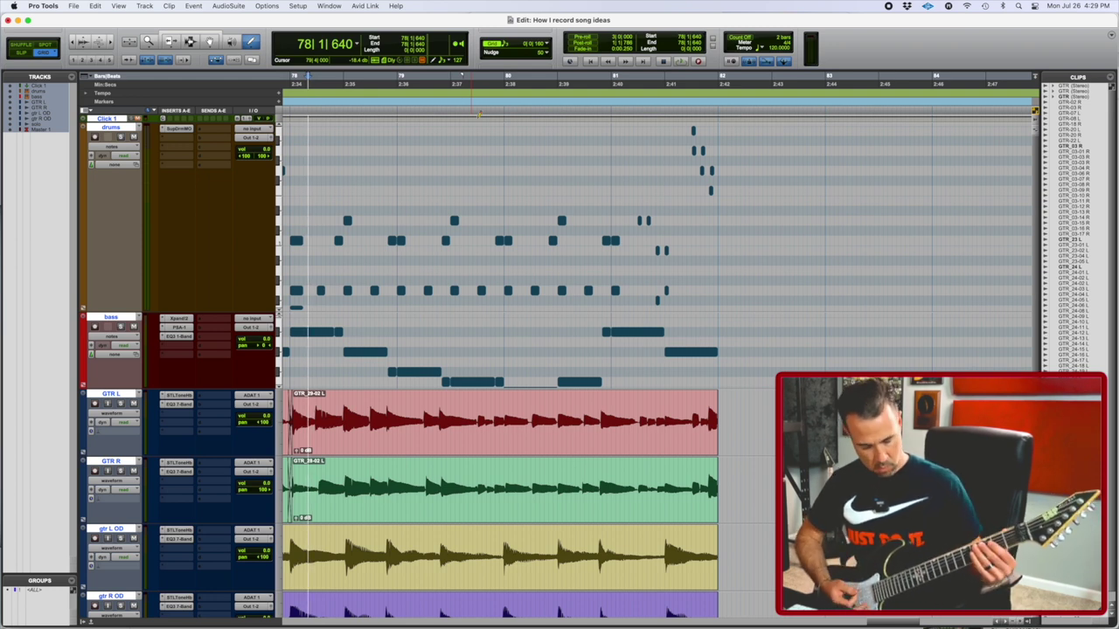
pyautogui.click(581, 102)
pyautogui.press('space')
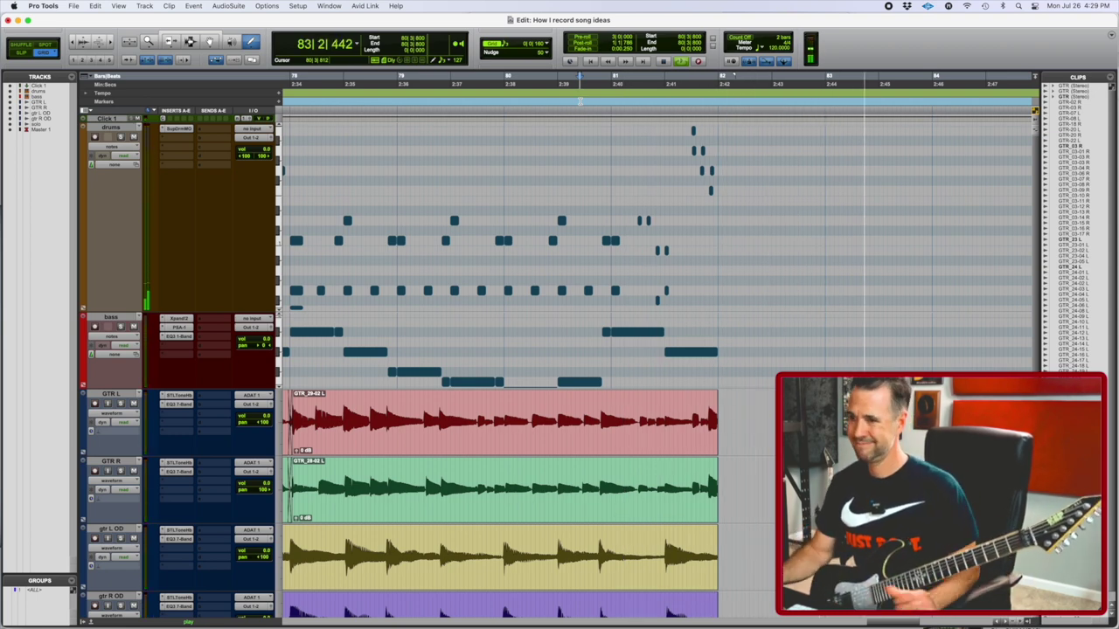
pyautogui.press('space')
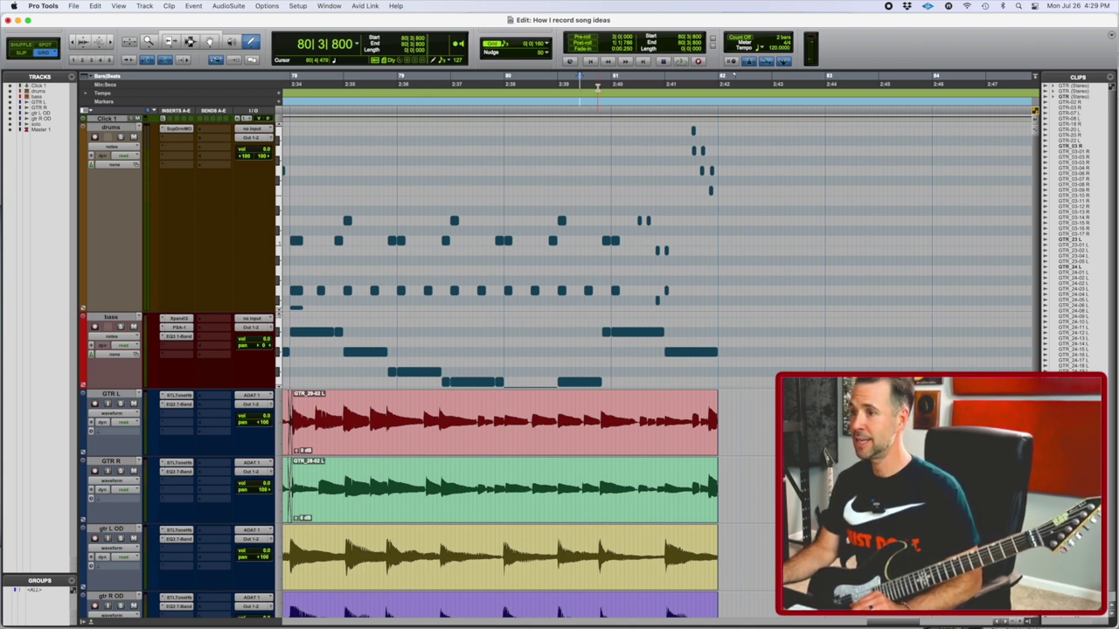
pyautogui.hscroll(3, 595, 89)
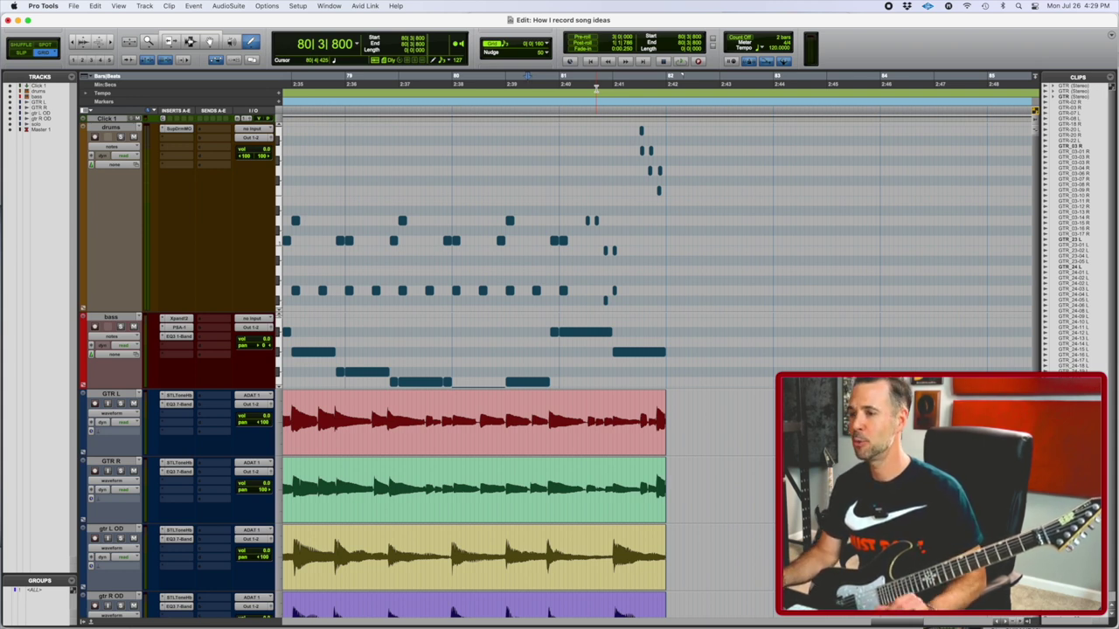
pyautogui.click(541, 90)
pyautogui.press('space')
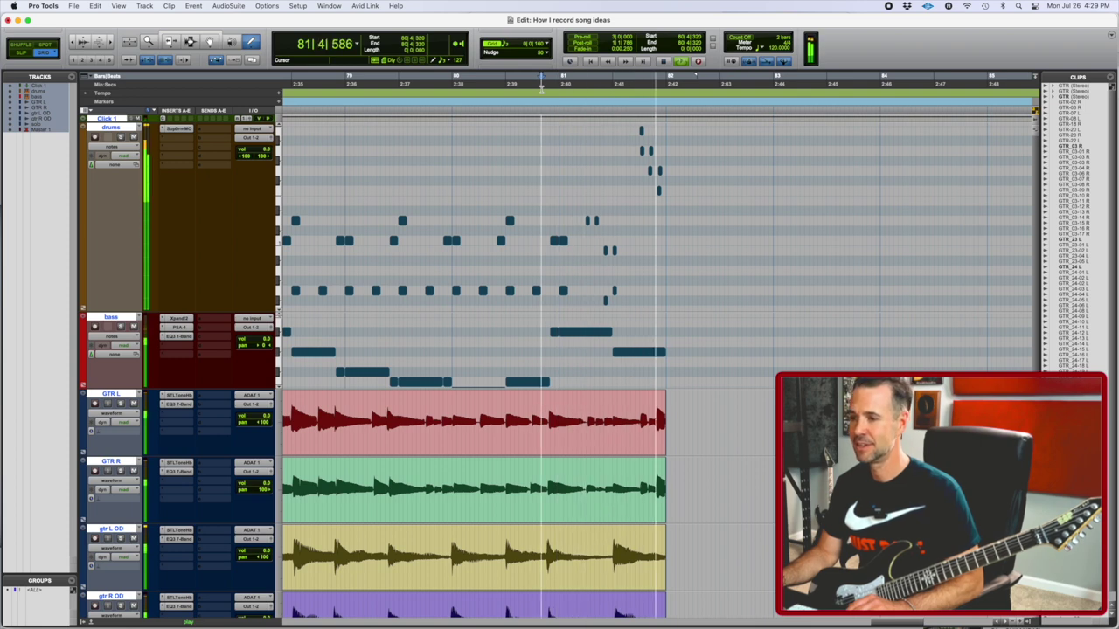
pyautogui.press('space')
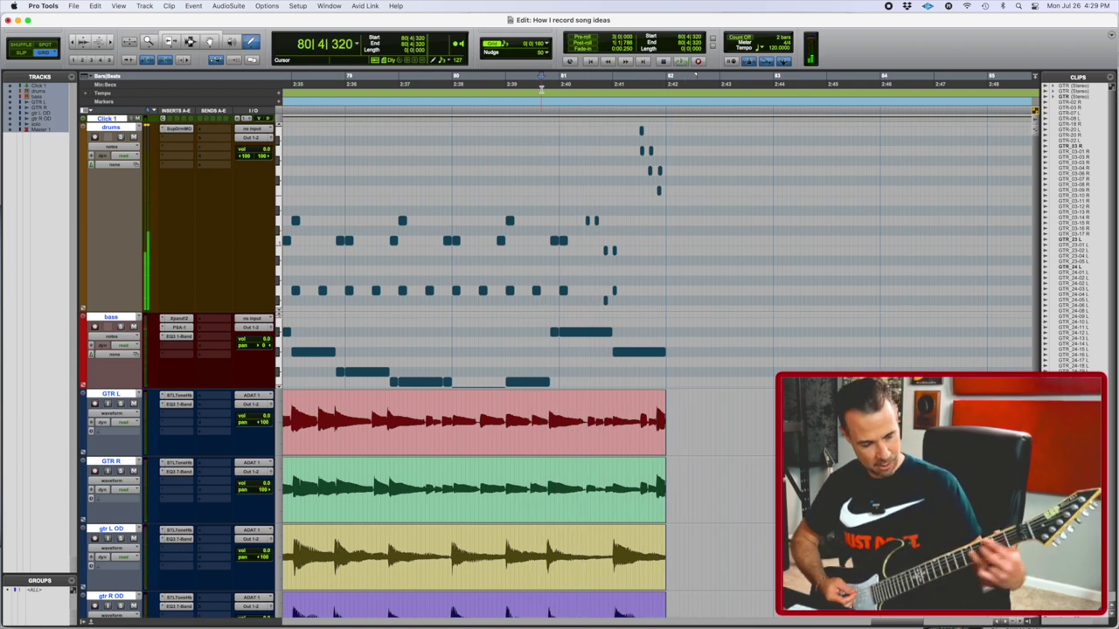
# Step: Set the start position to 81|2|000, play through the ending and record-arm the GTR L track
pyautogui.click(585, 83)
pyautogui.press('space')
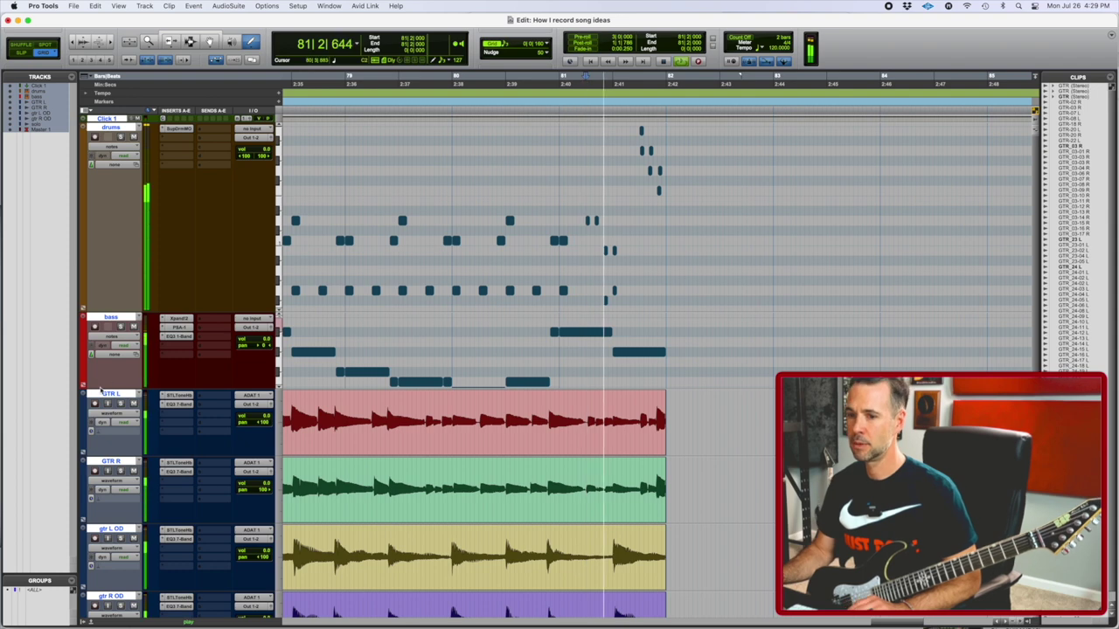
pyautogui.click(96, 404)
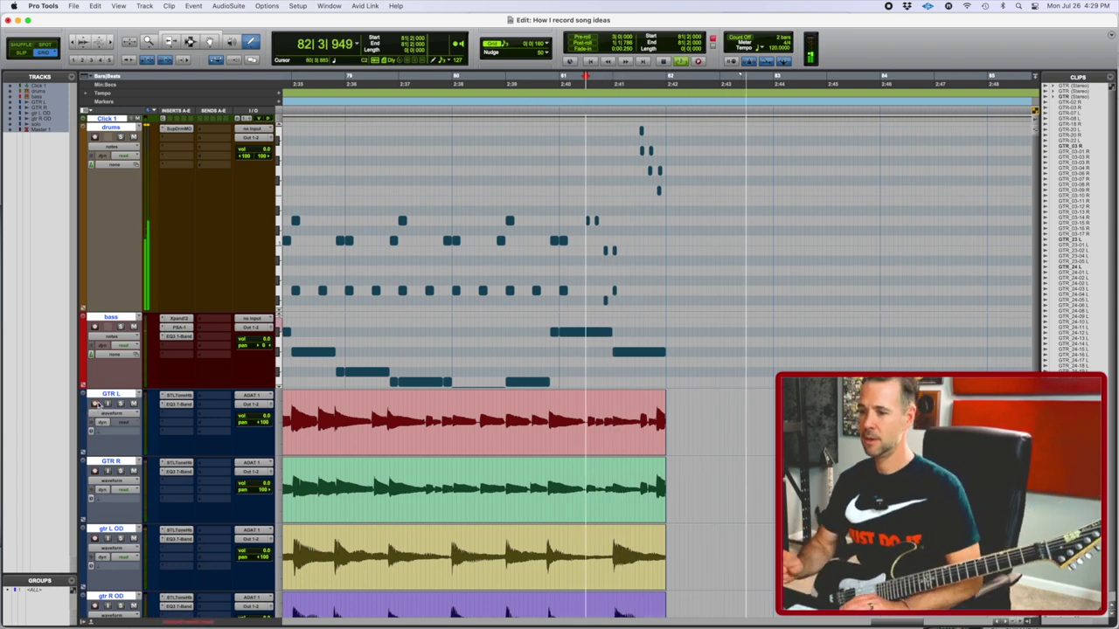
pyautogui.press('space')
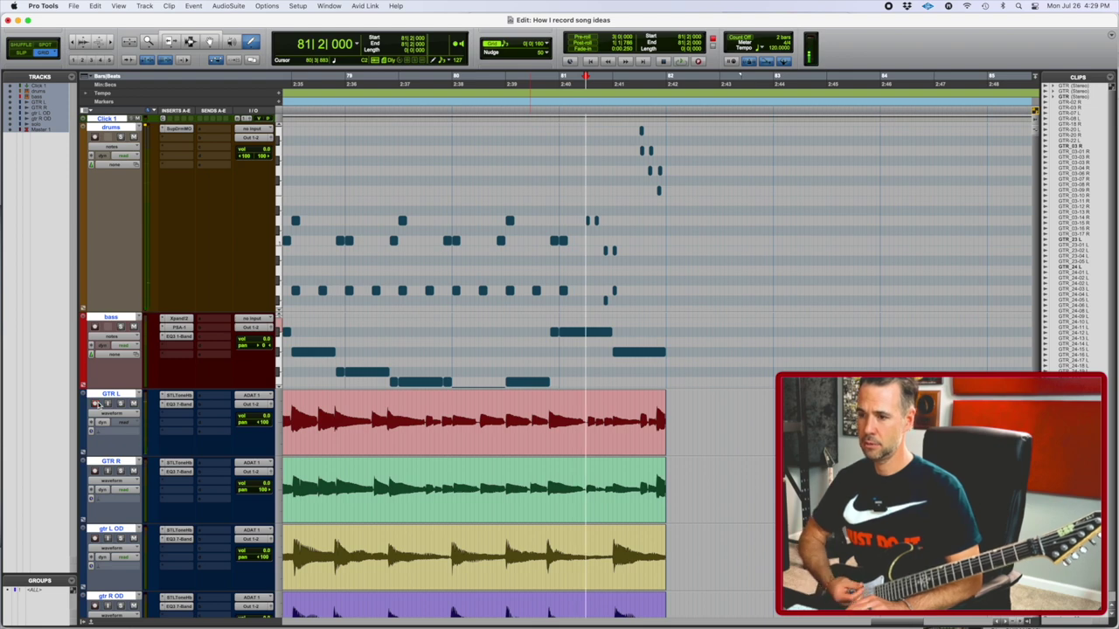
# Step: Record a first take of the ending hit on GTR L from 81|2|000 and play it back
pyautogui.press('super+space')
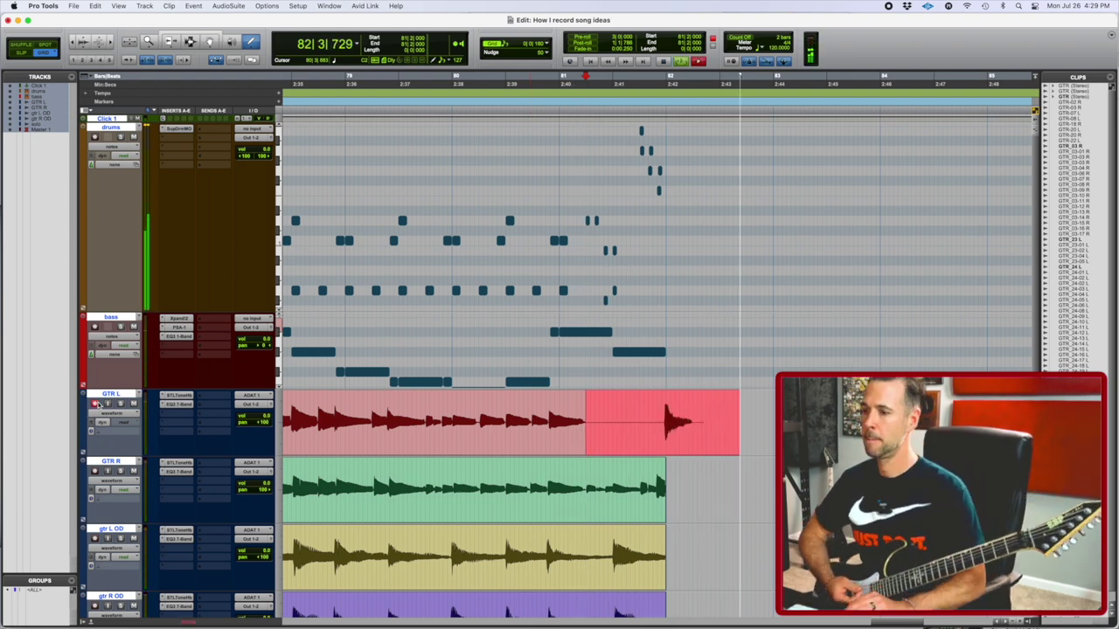
pyautogui.press('space')
pyautogui.press('space')
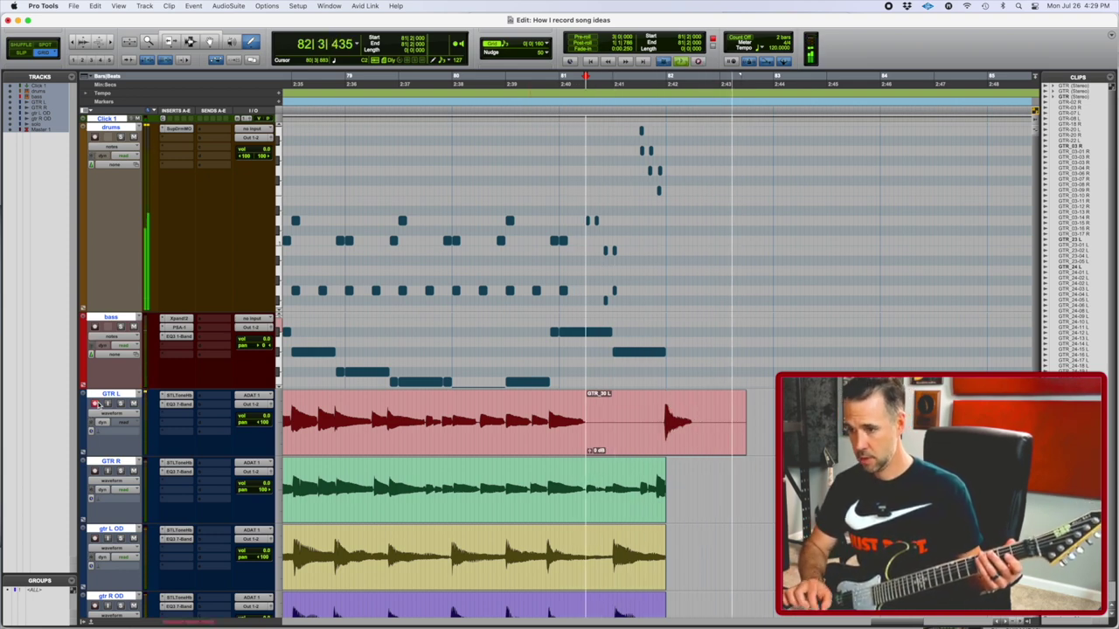
pyautogui.press('space')
pyautogui.press('space')
pyautogui.press('space')
# Step: Record a new take of the ending hit on GTR L from 81|2|000, and double it on GTR R
pyautogui.press('super+space')
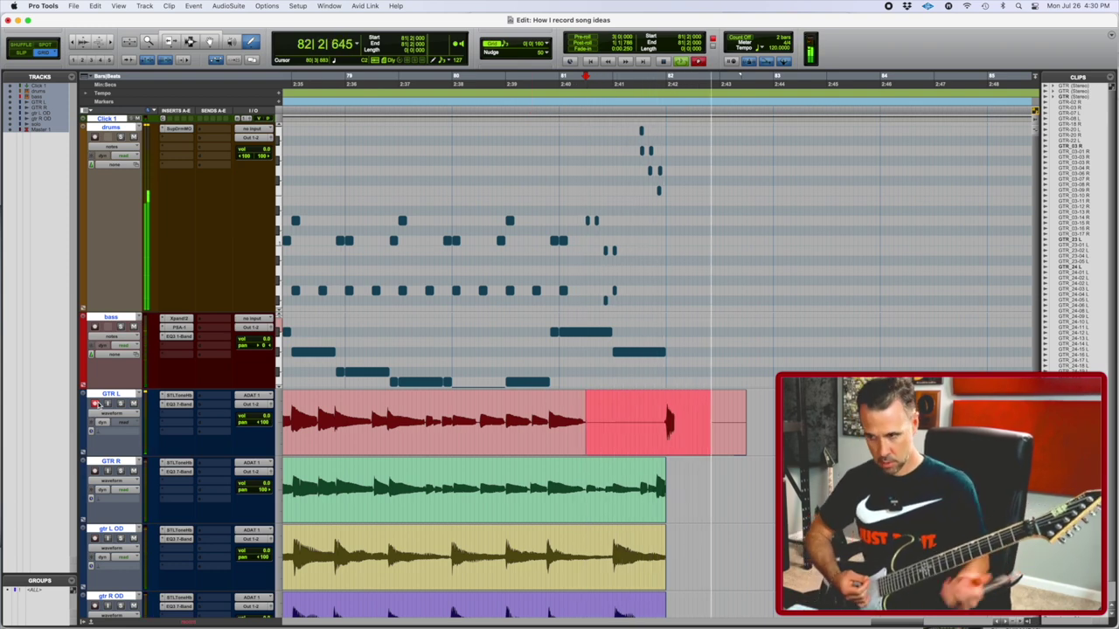
pyautogui.press('space')
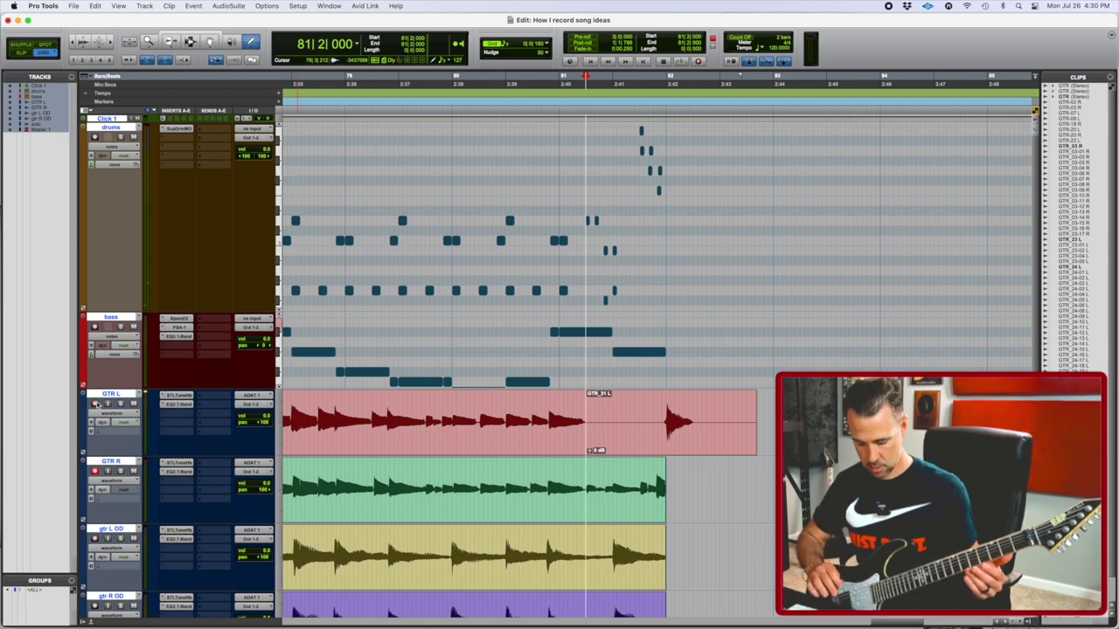
pyautogui.press('super+space')
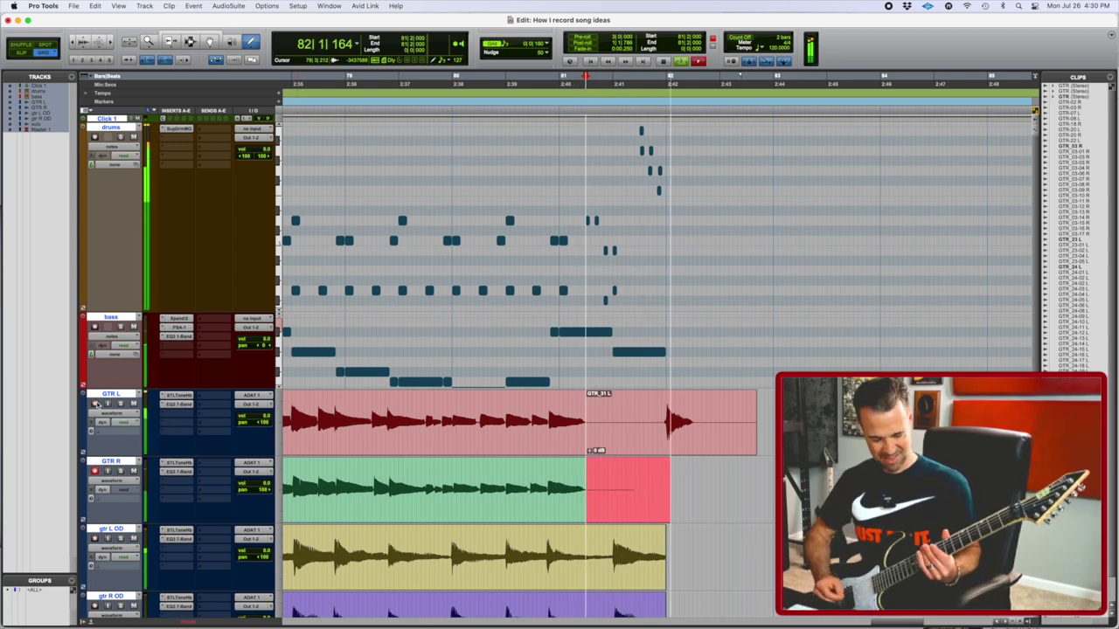
pyautogui.press('space')
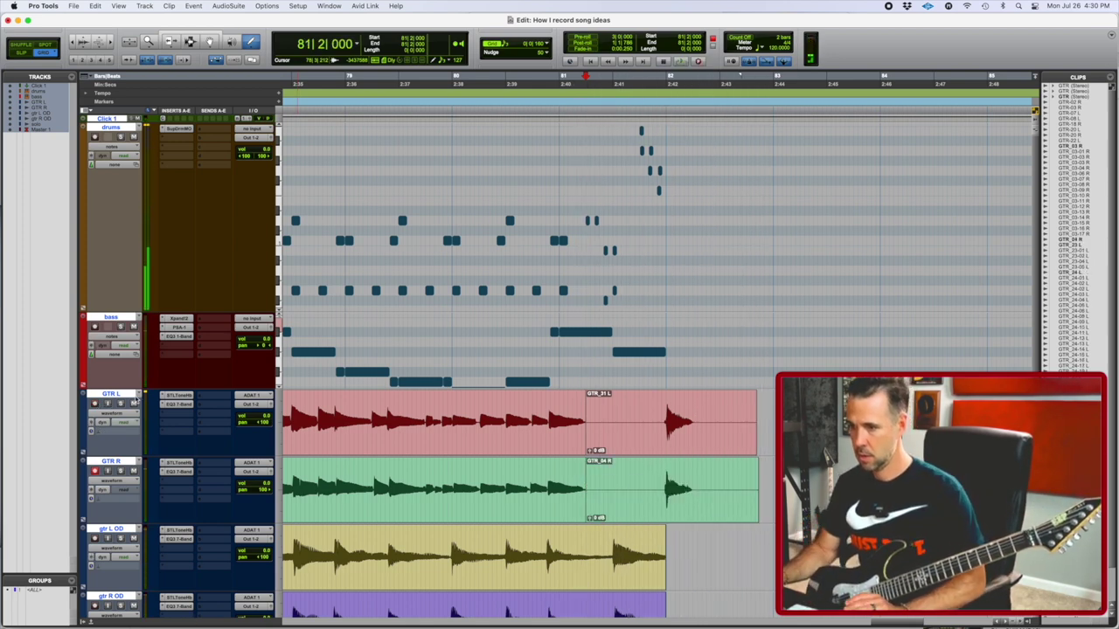
# Step: Extend the earlier GTR L and GTR R clips to 82|1|000 over the new takes' silent starts, and play from 81|2|800
pyautogui.press('super+7')
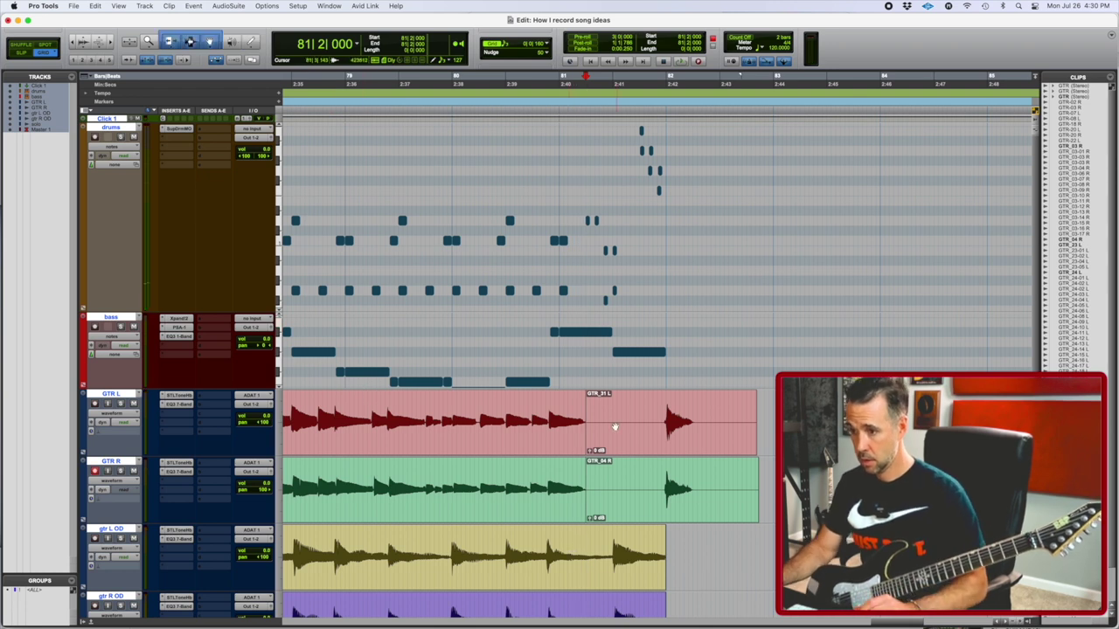
pyautogui.moveTo(584, 426); pyautogui.dragTo(666, 435)
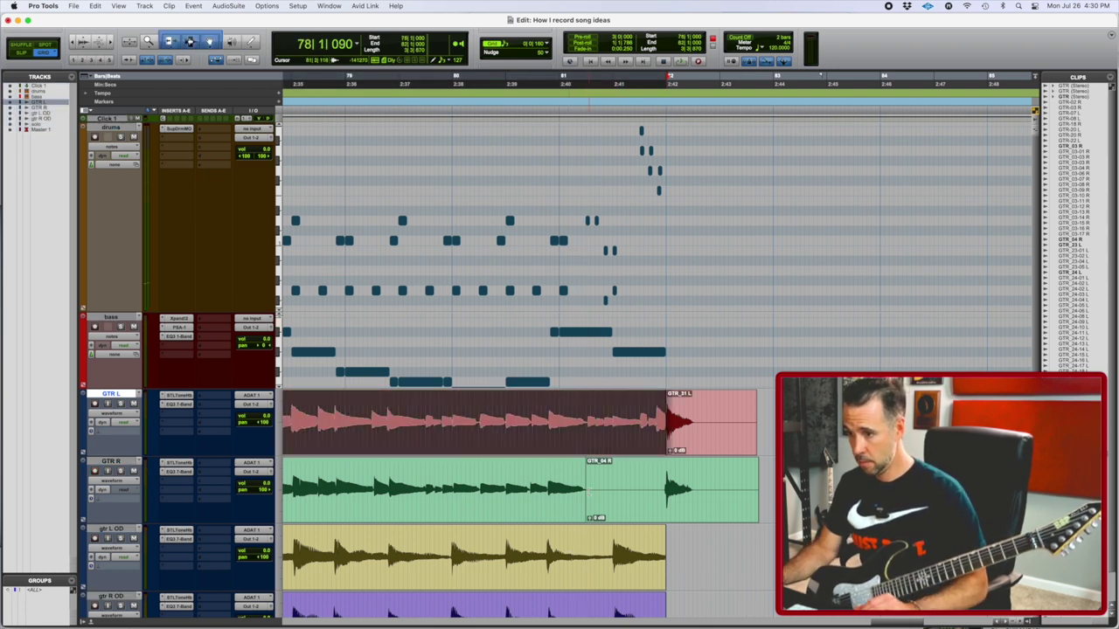
pyautogui.moveTo(579, 496); pyautogui.dragTo(666, 497)
pyautogui.click(606, 470)
pyautogui.press('space')
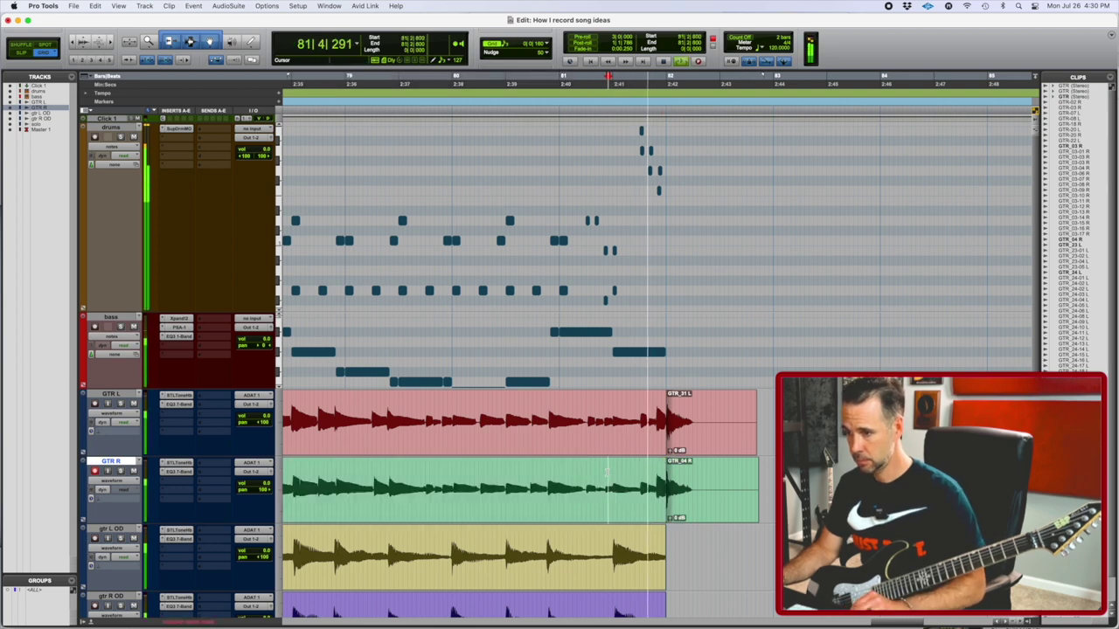
pyautogui.scroll(-5, 577, 384)
pyautogui.press('space')
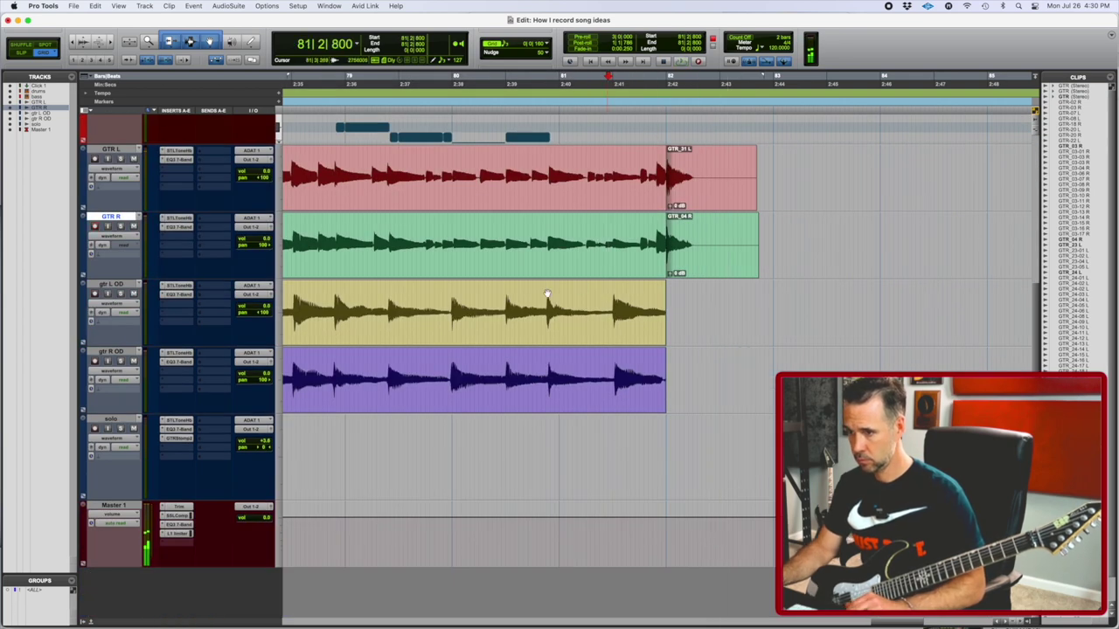
# Step: Record-arm gtr L OD and record the ending hit on it, starting from 80|4|000
pyautogui.click(533, 295)
pyautogui.press('space')
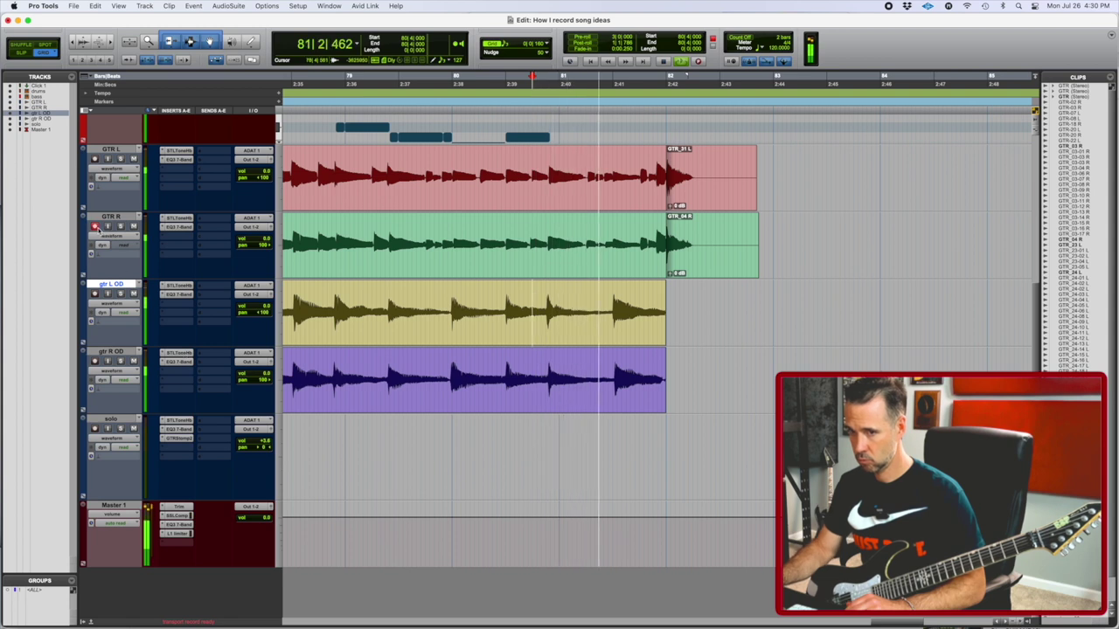
pyautogui.press('space')
pyautogui.click(94, 294)
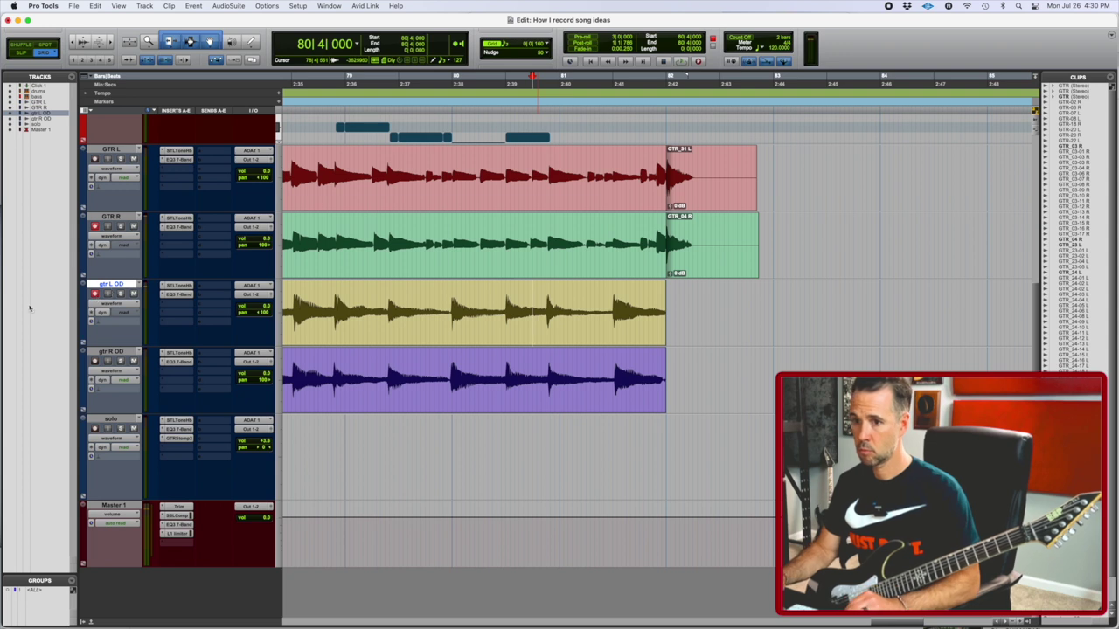
pyautogui.press('super+space')
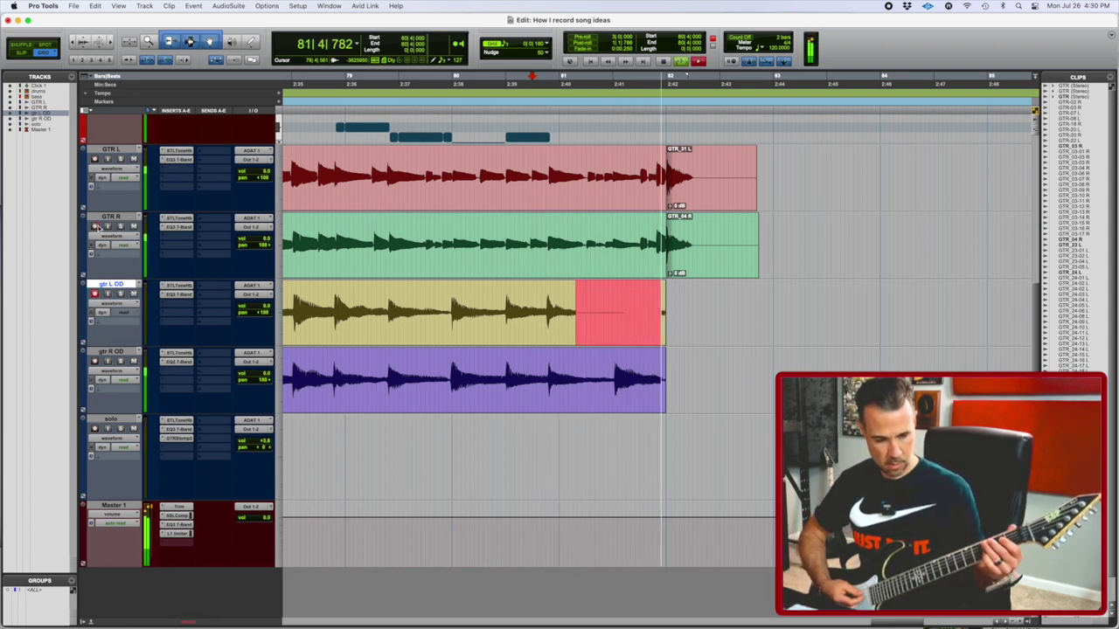
pyautogui.press('space')
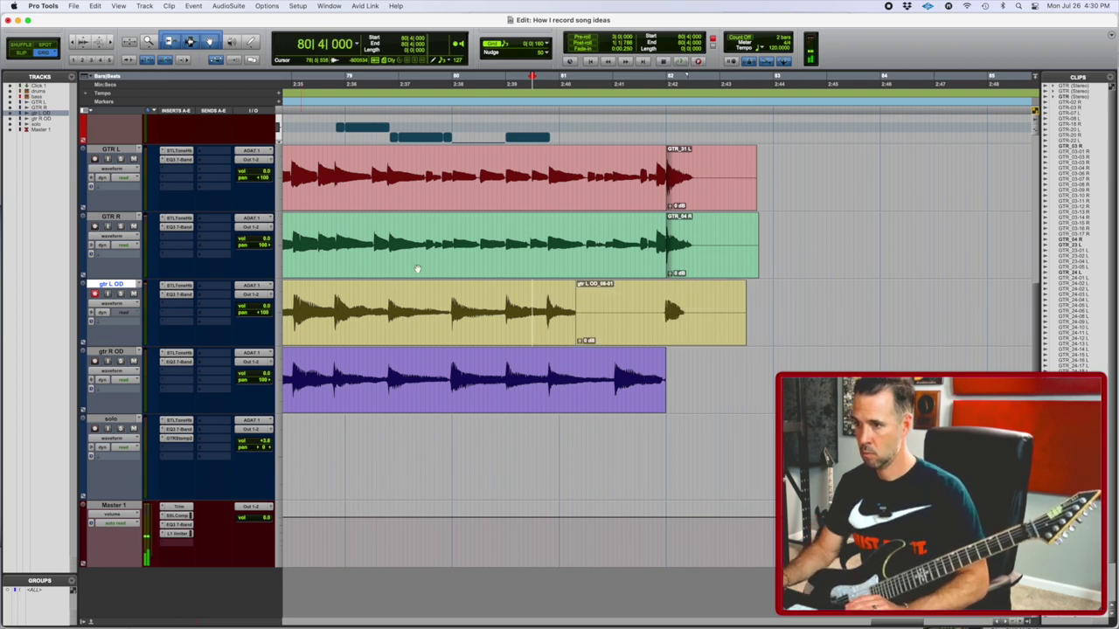
# Step: Move the new gtr L OD clip to the gtr R OD track, and record another ending hit on gtr L OD
pyautogui.moveTo(645, 332); pyautogui.dragTo(647, 350)
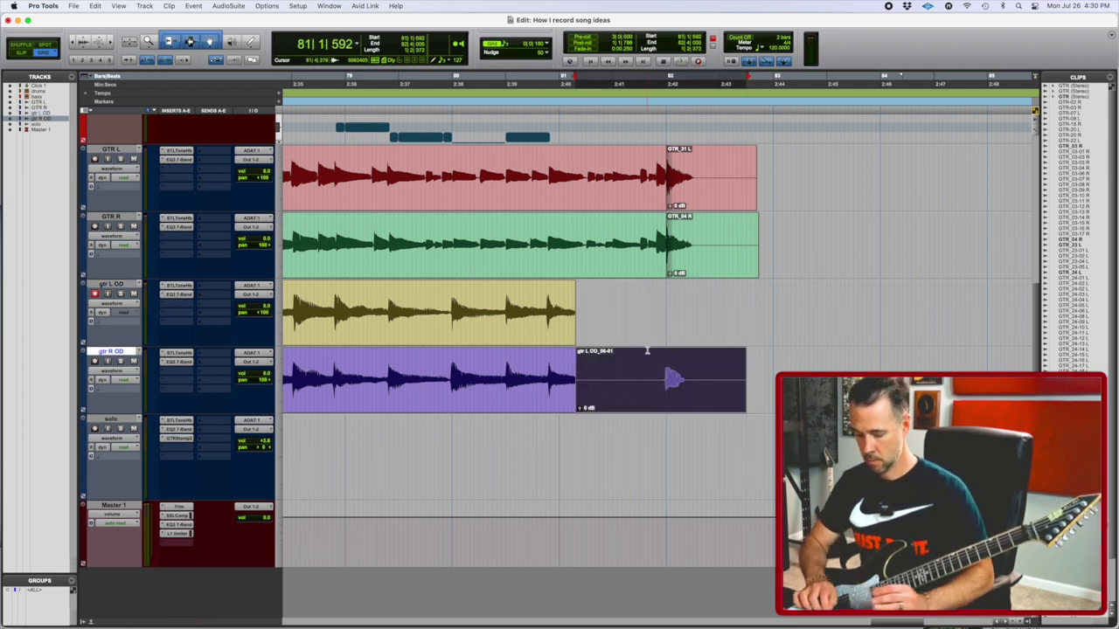
pyautogui.press('super+space')
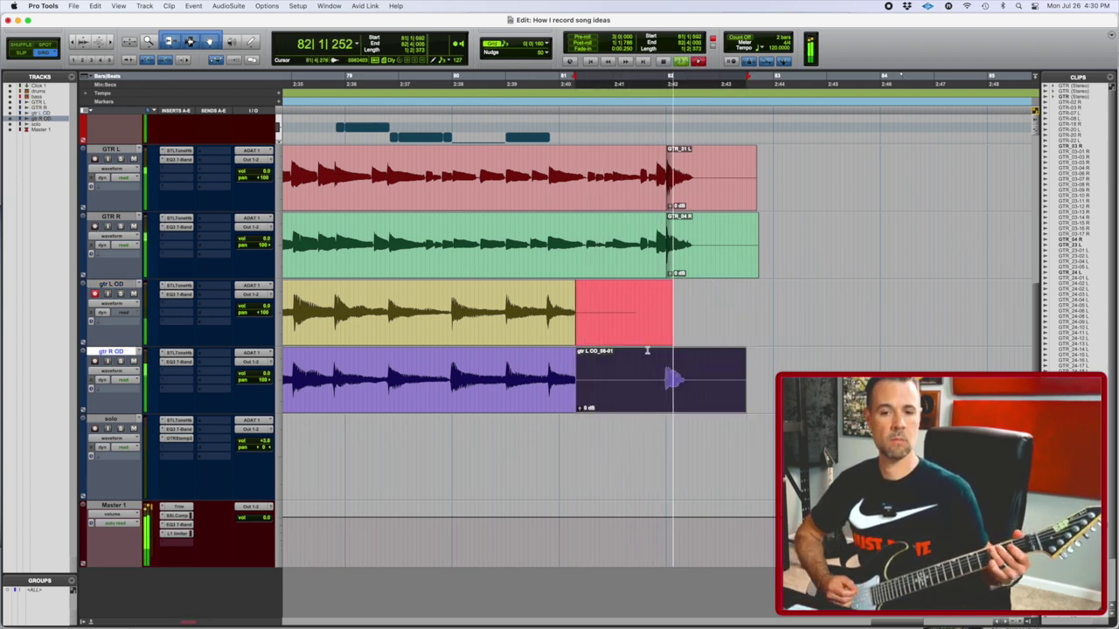
pyautogui.press('space')
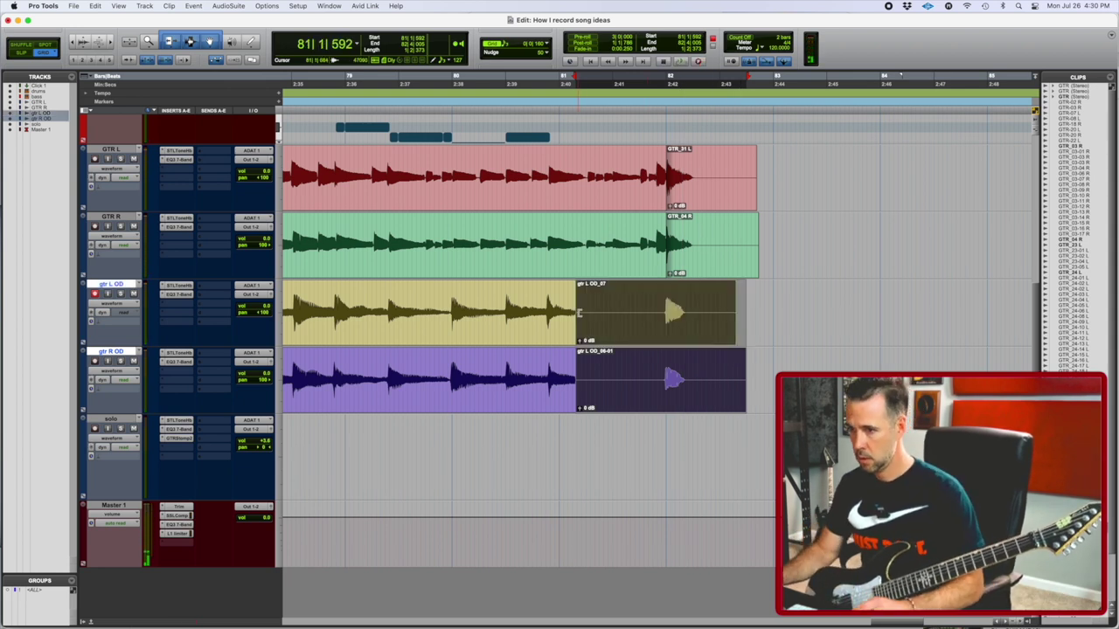
# Step: Extend the earlier gtr L OD and gtr R OD clips to 82|1|000, and play the ending from 81|1|640
pyautogui.moveTo(575, 312); pyautogui.dragTo(667, 314)
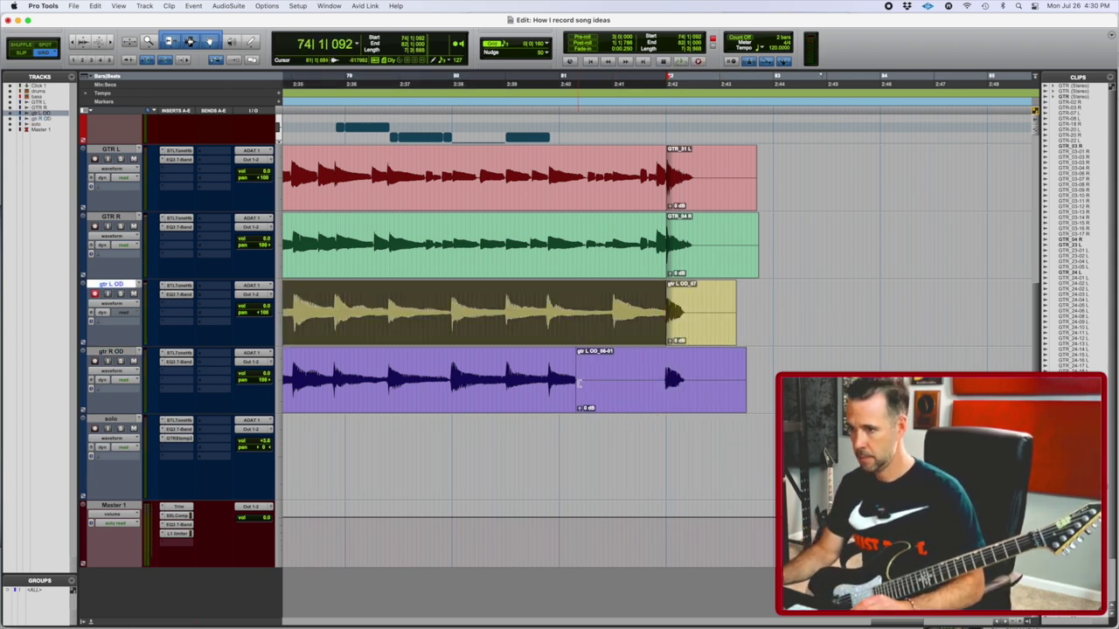
pyautogui.moveTo(573, 382); pyautogui.dragTo(667, 377)
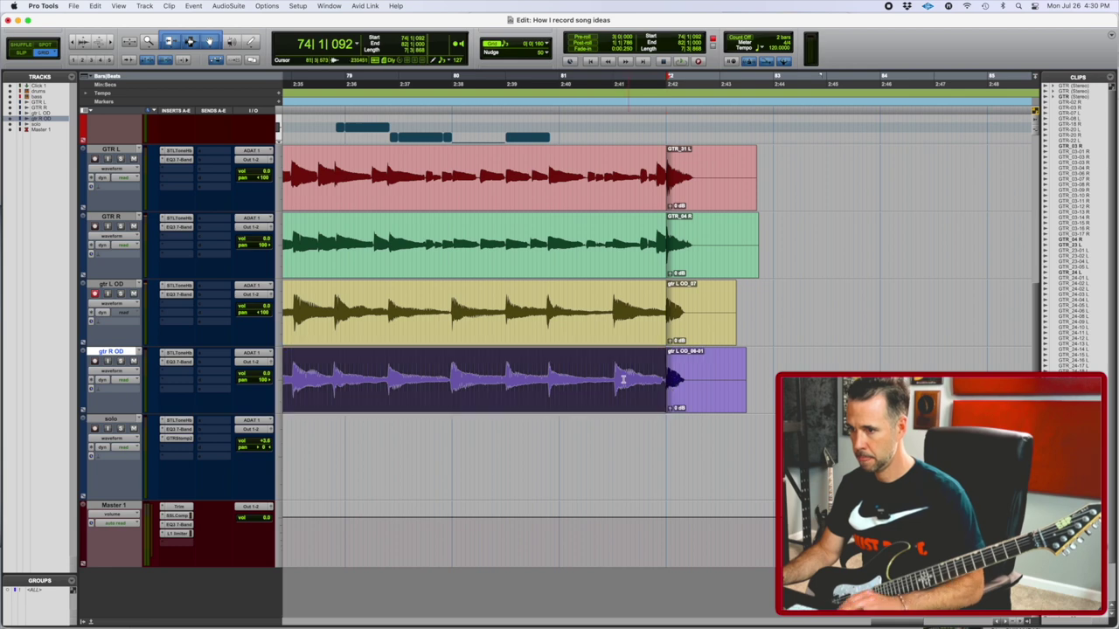
pyautogui.click(577, 372)
pyautogui.press('space')
pyautogui.press('r')
pyautogui.press('r')
pyautogui.scroll(5, 580, 361)
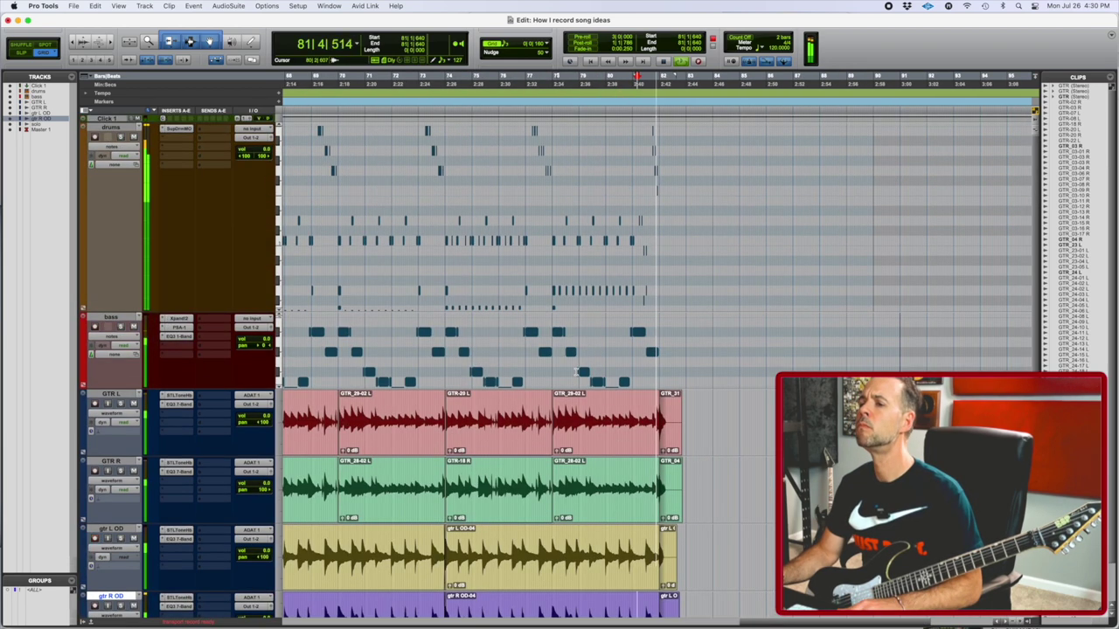
pyautogui.press('t')
pyautogui.press('t')
pyautogui.press('space')
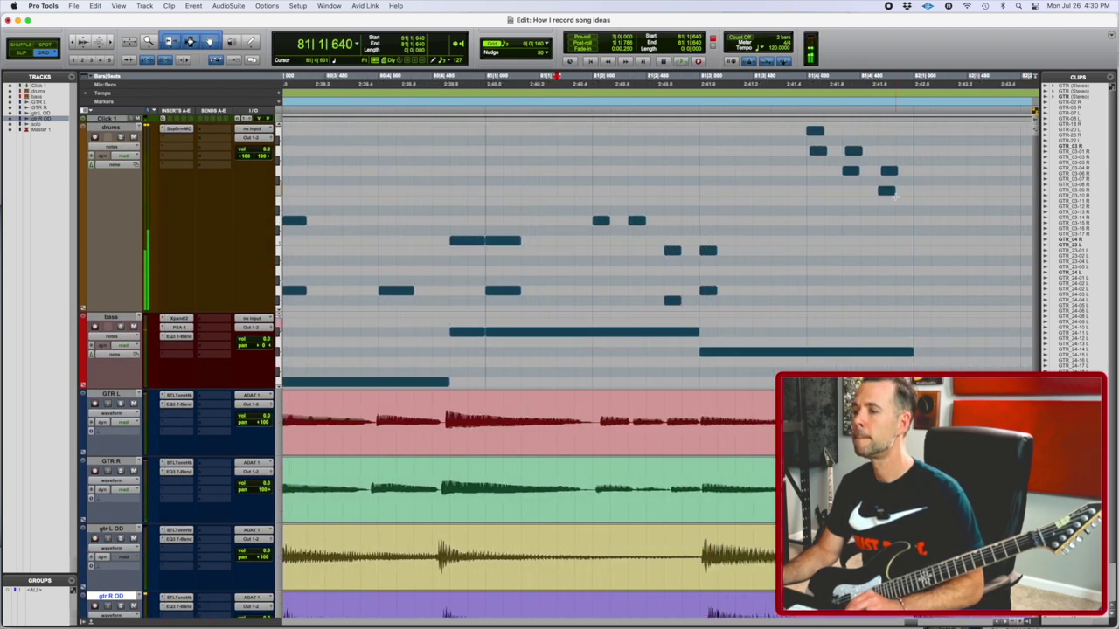
# Step: Draw three stacked notes at 82|1|000 on the drums track for the final hit
pyautogui.press('F10')
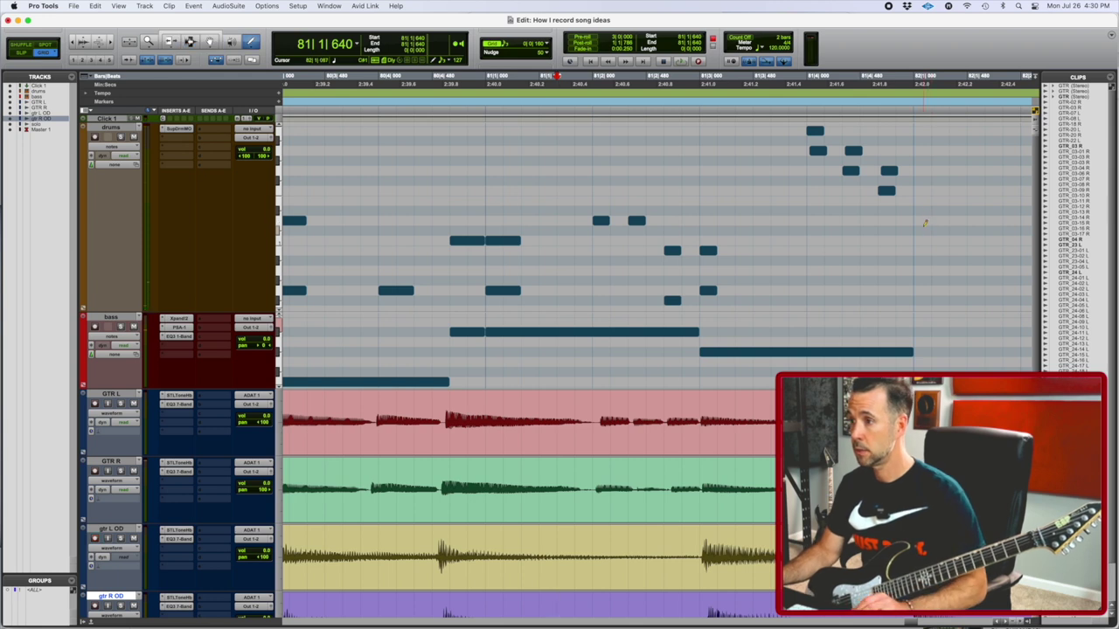
pyautogui.click(923, 250)
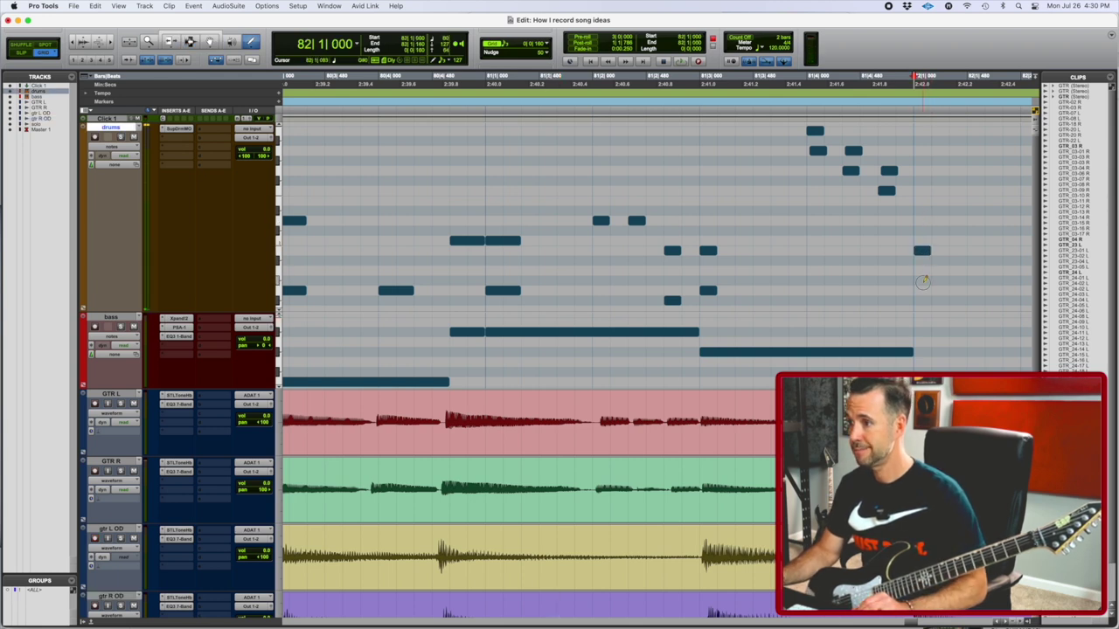
pyautogui.moveTo(924, 333); pyautogui.dragTo(924, 301)
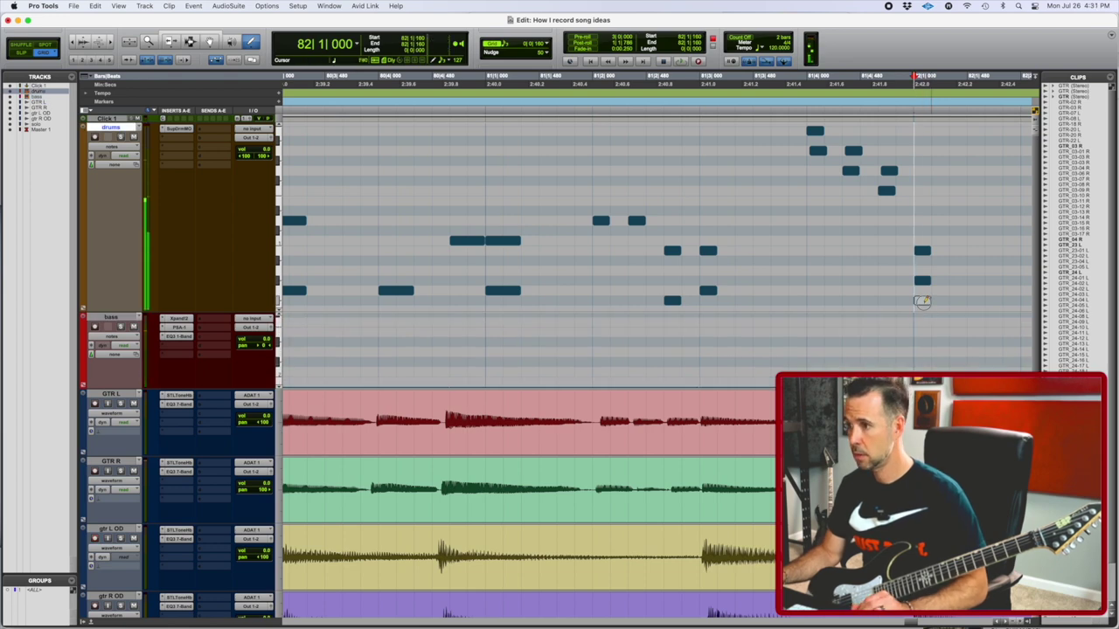
# Step: Draw a bass note about one beat long at 82|1|000, one row above the pitch of the preceding bass note
pyautogui.scroll(-5, 398, 283)
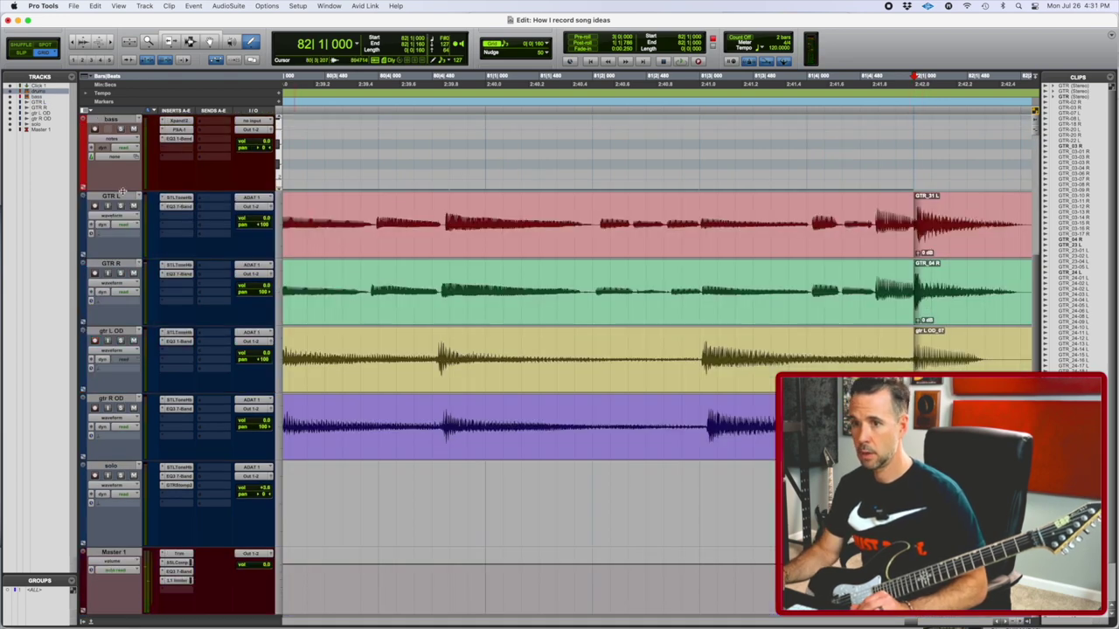
pyautogui.click(279, 189)
pyautogui.click(279, 190)
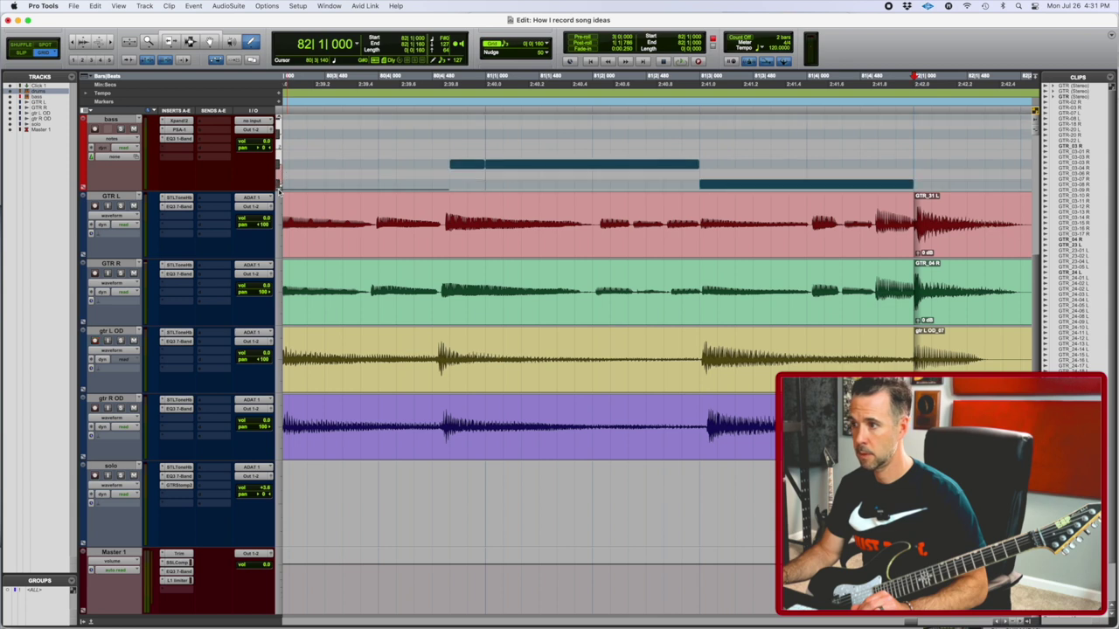
pyautogui.click(279, 190)
pyautogui.click(279, 189)
pyautogui.click(279, 189)
pyautogui.click(279, 190)
pyautogui.click(279, 190)
pyautogui.click(279, 189)
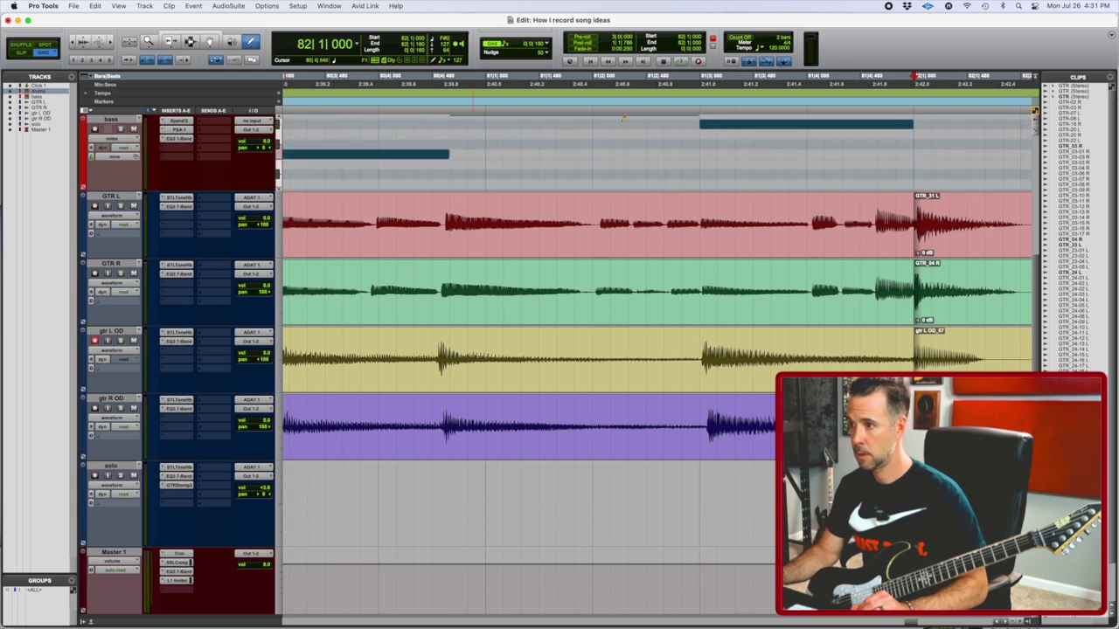
pyautogui.click(881, 128)
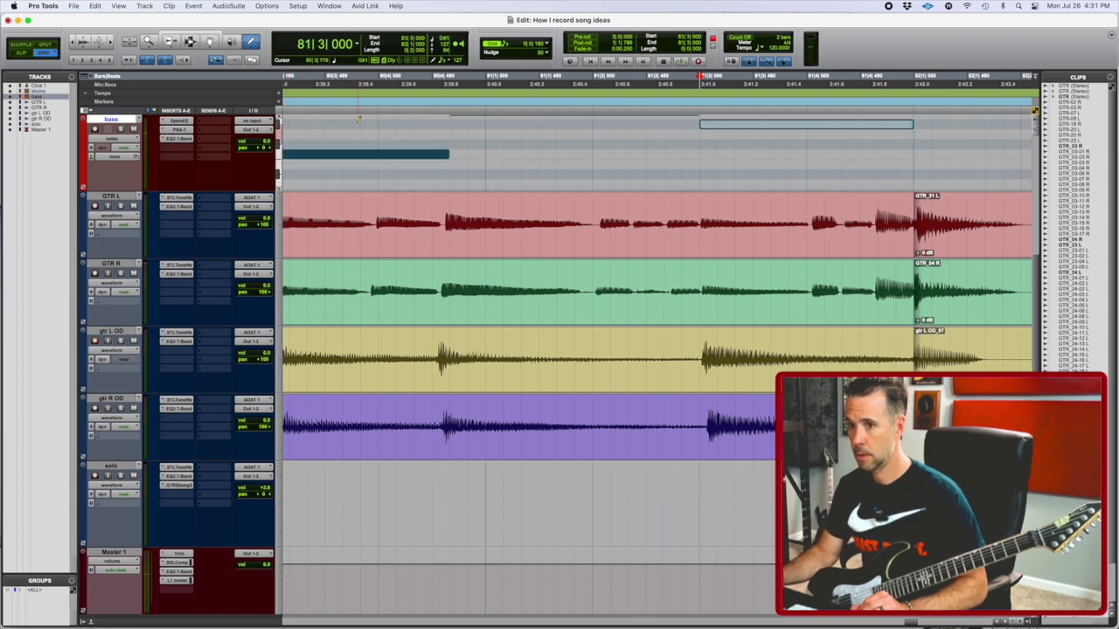
pyautogui.click(279, 117)
pyautogui.click(279, 116)
pyautogui.click(279, 116)
pyautogui.click(279, 117)
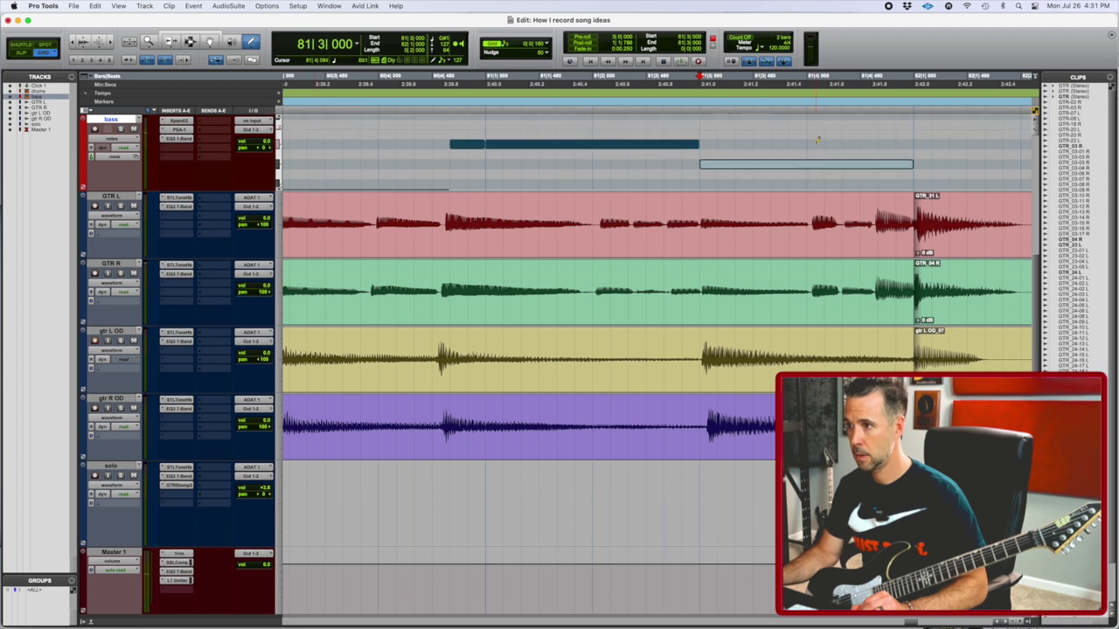
pyautogui.moveTo(918, 144); pyautogui.dragTo(1019, 144)
# Step: Play the ending from 81|3|640 and briefly solo the bass track to check its final note
pyautogui.click(769, 98)
pyautogui.press('space')
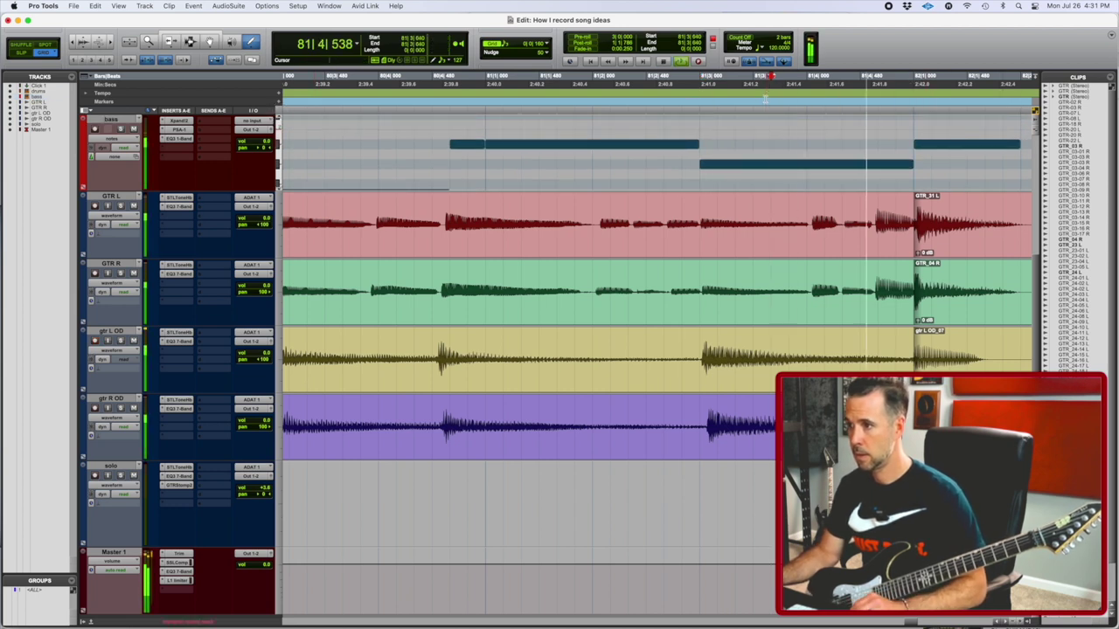
pyautogui.press('space')
pyautogui.press('space')
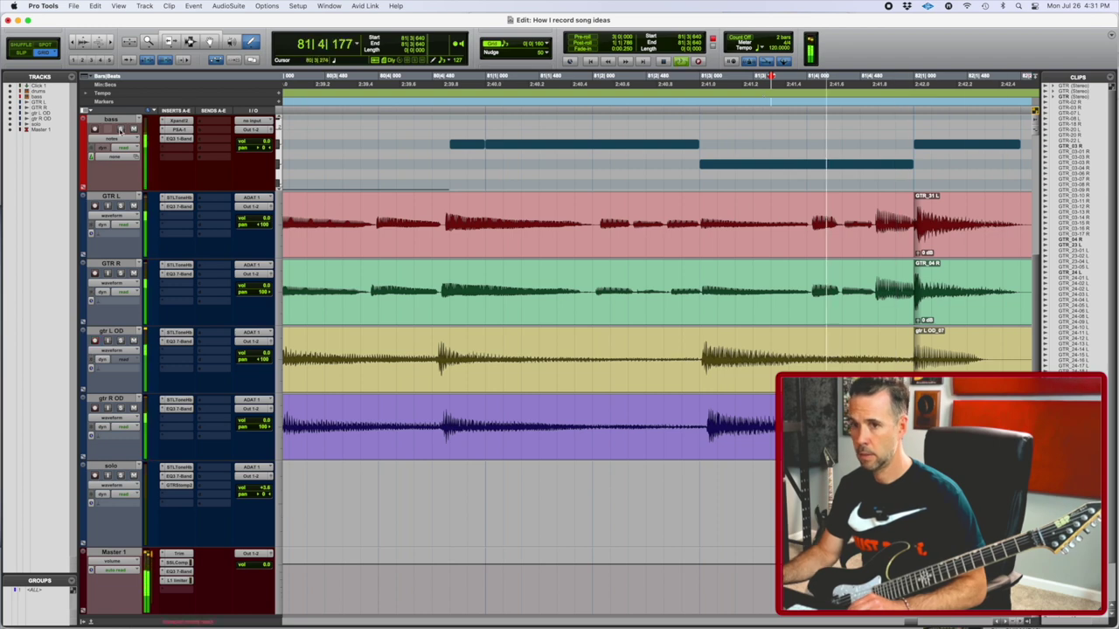
pyautogui.click(121, 131)
pyautogui.press('space')
pyautogui.click(120, 131)
pyautogui.scroll(3, 122, 135)
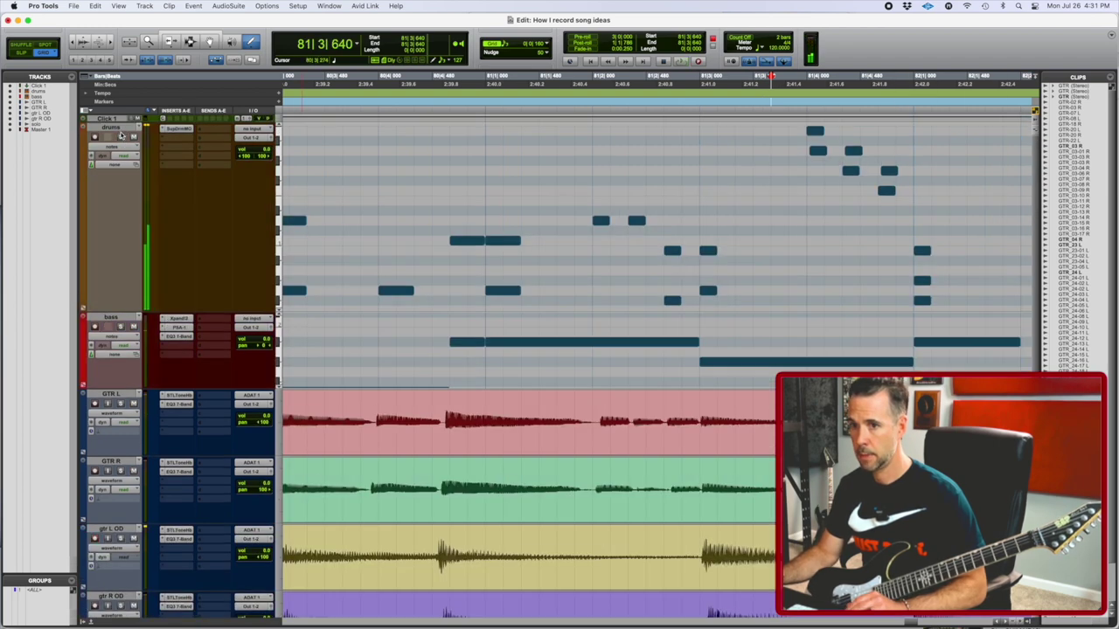
# Step: Examine the full arrangement across all tracks, from the ending back toward the opening bars
pyautogui.press('r')
pyautogui.press('r')
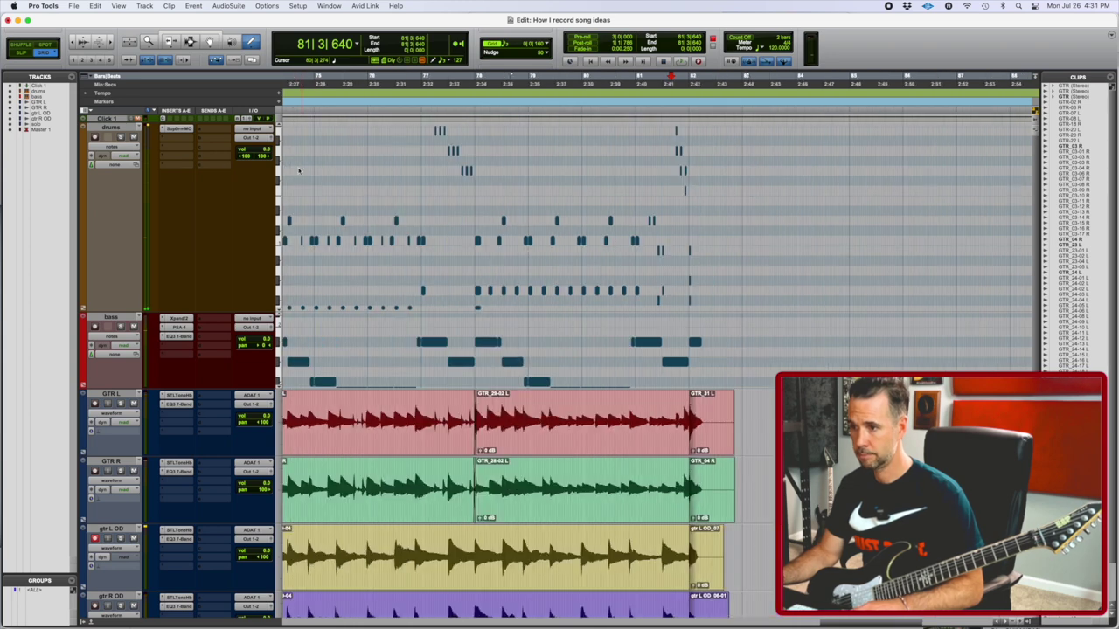
pyautogui.press('r')
pyautogui.press('r')
pyautogui.press('F7')
pyautogui.hscroll(-3, 435, 183)
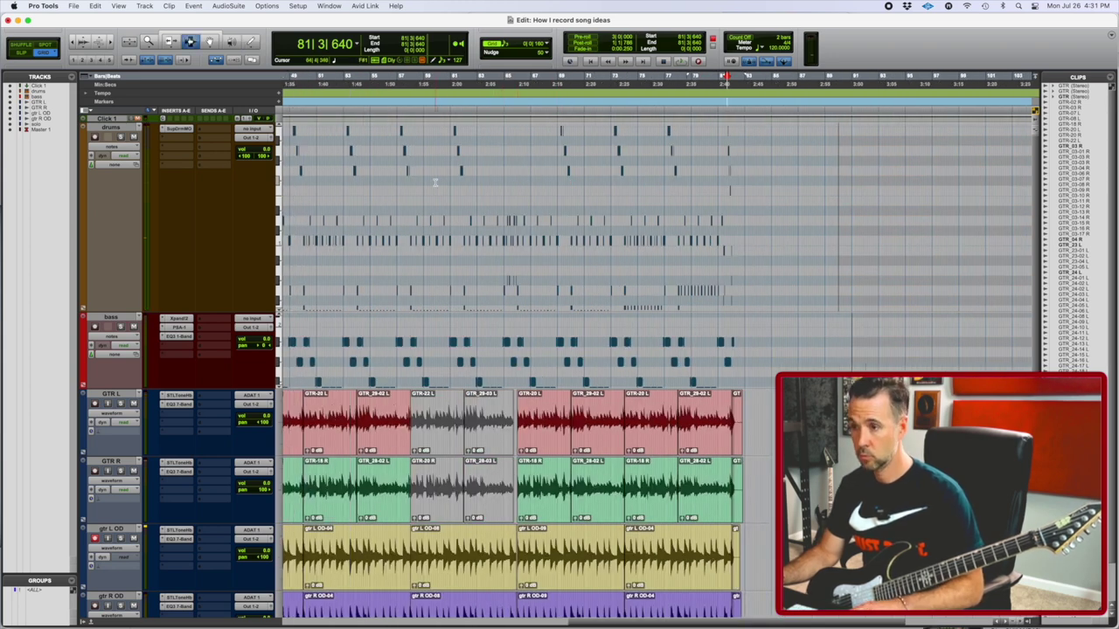
pyautogui.scroll(-5, 435, 183)
pyautogui.hscroll(-8, 434, 182)
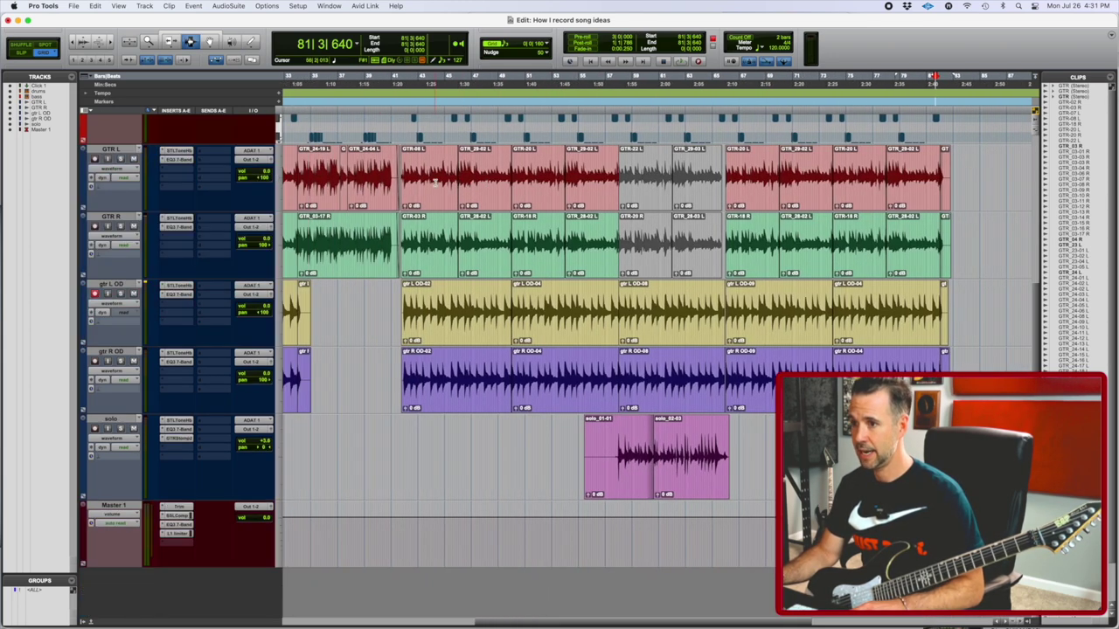
pyautogui.scroll(5, 435, 183)
pyautogui.press('r')
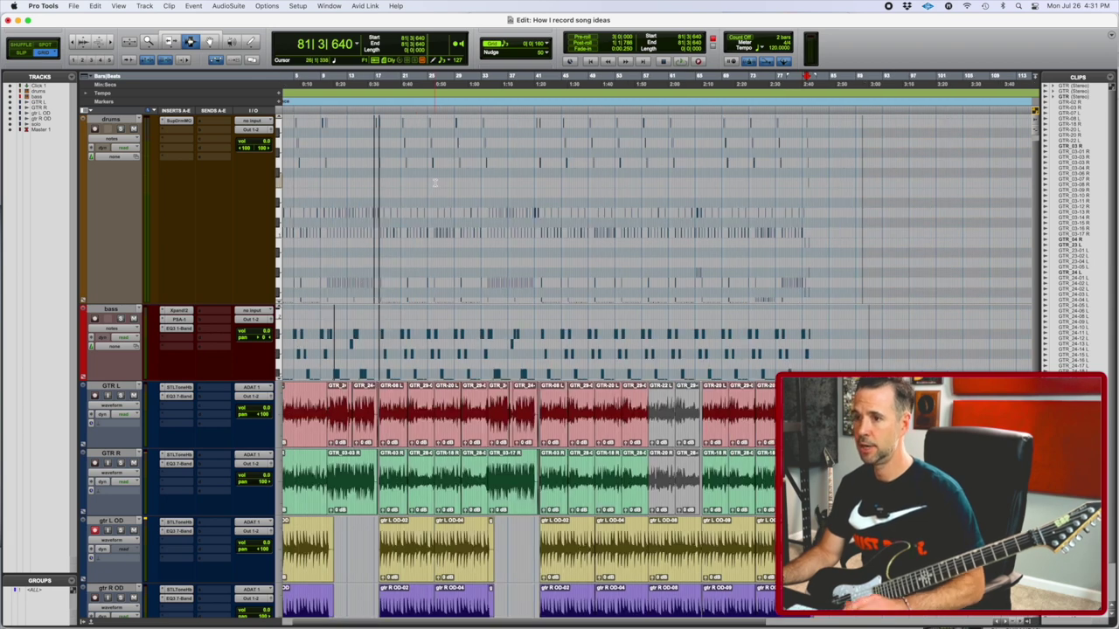
# Step: Play the whole song idea from 1|1|000 through the final hit at bar 82
pyautogui.hscroll(-2, 434, 183)
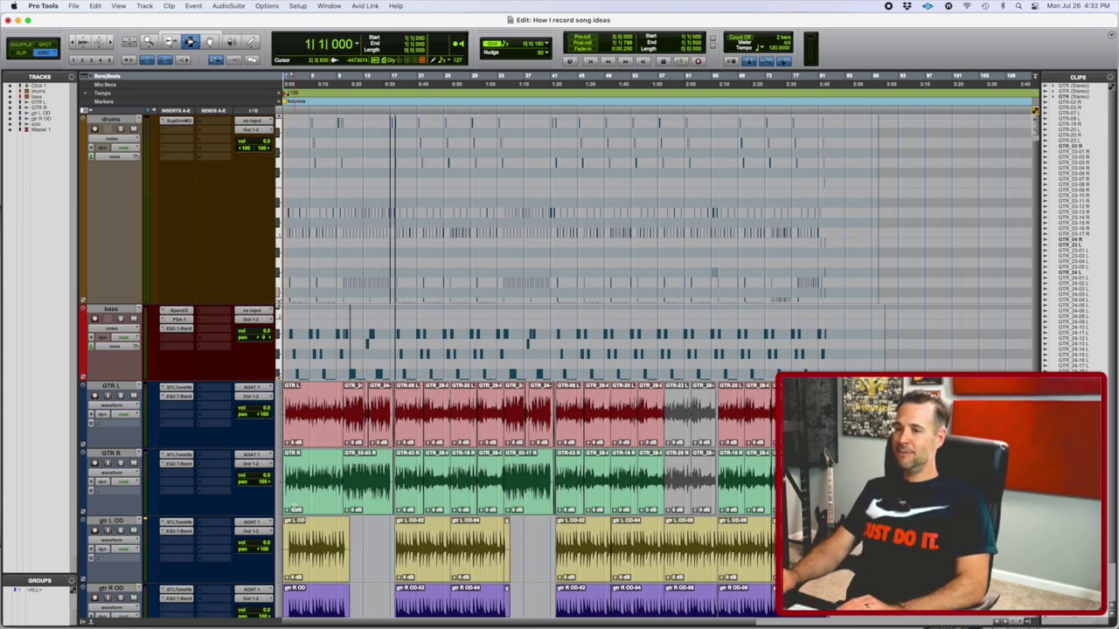
pyautogui.press('space')
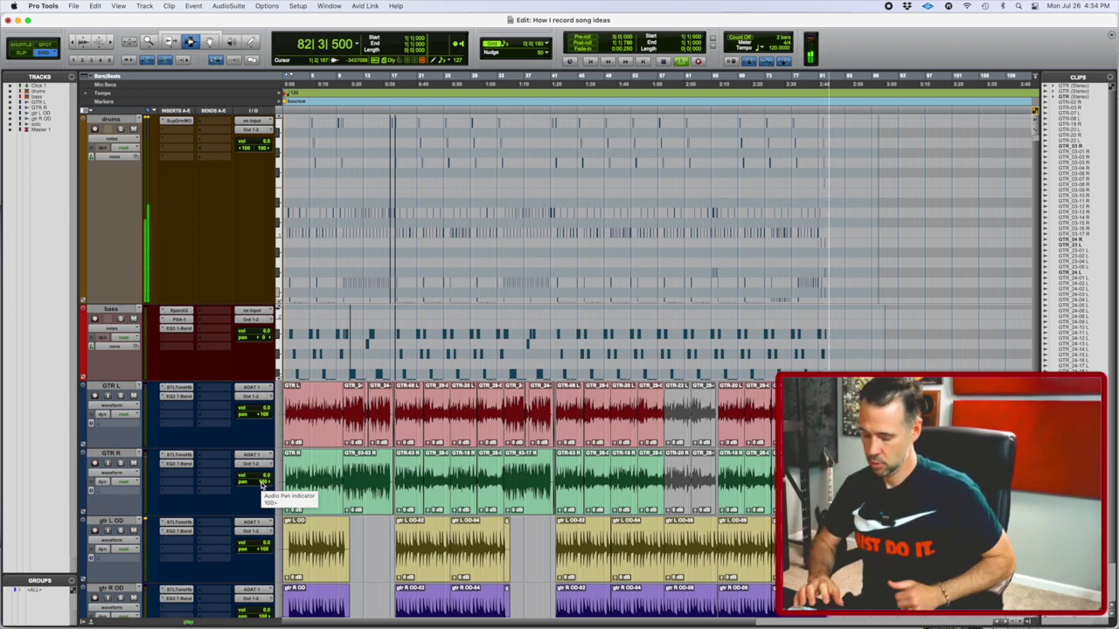
pyautogui.press('space')
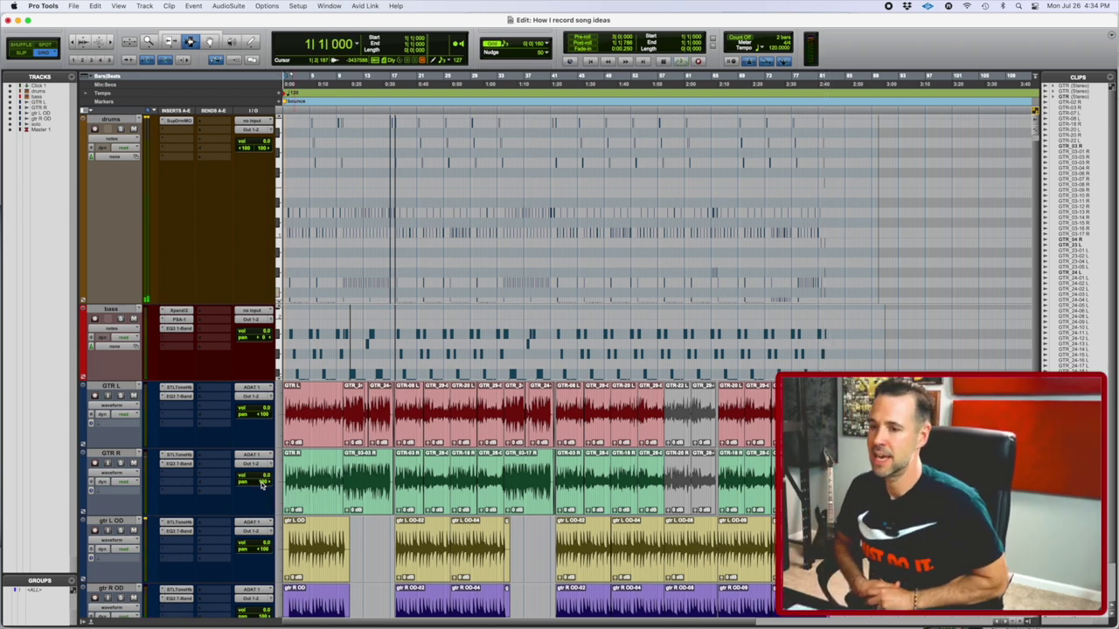